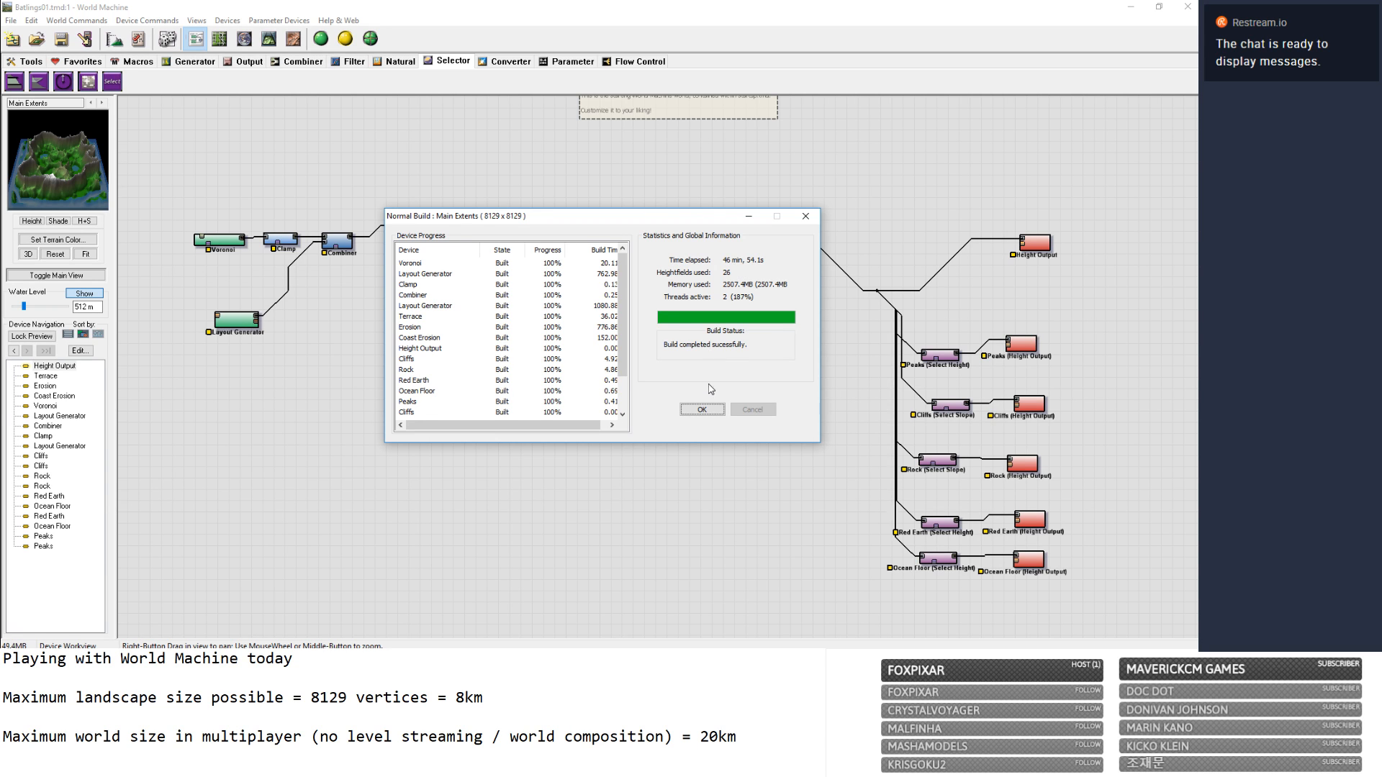
Dismiss the finished build report and open the TheFreyedLands project from the Unreal Engine library in the Epic Games Launcher.
click(703, 411)
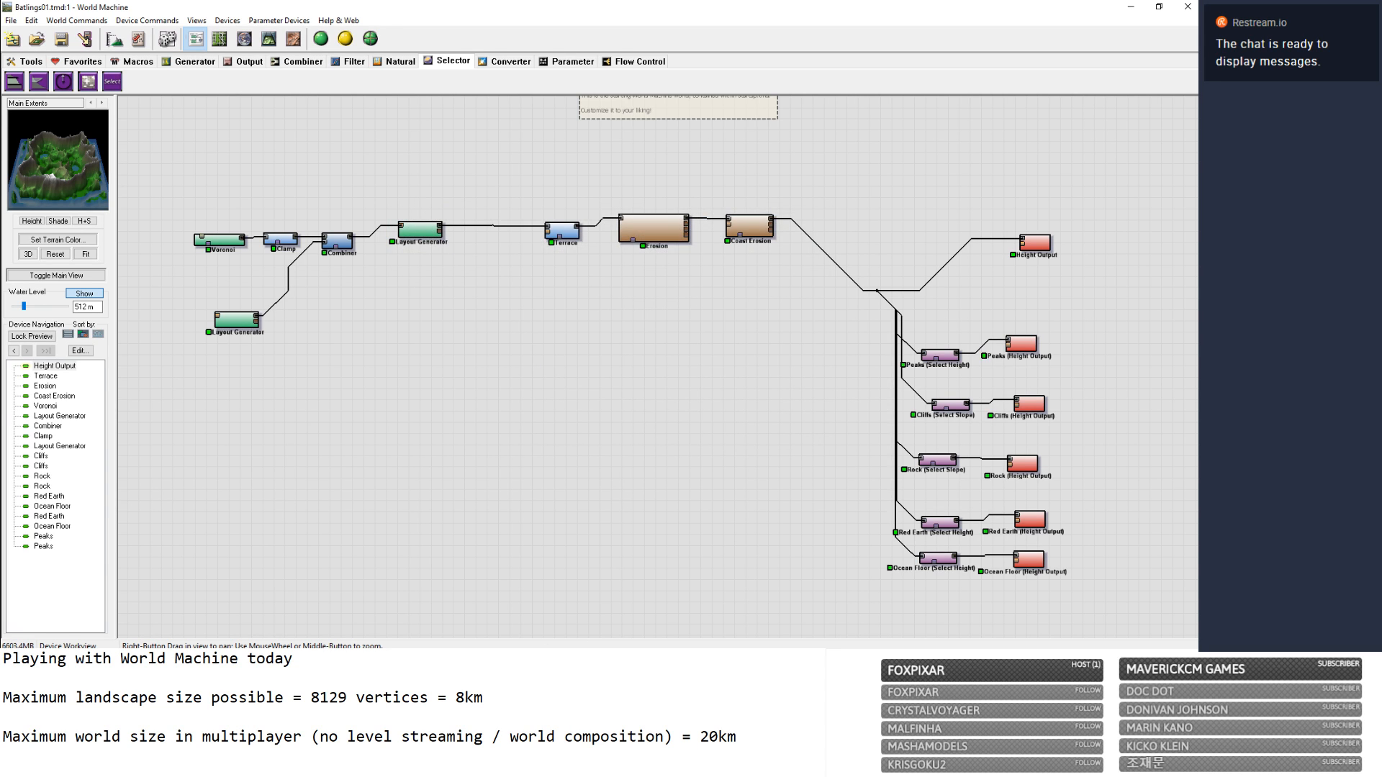
key(alt+Tab)
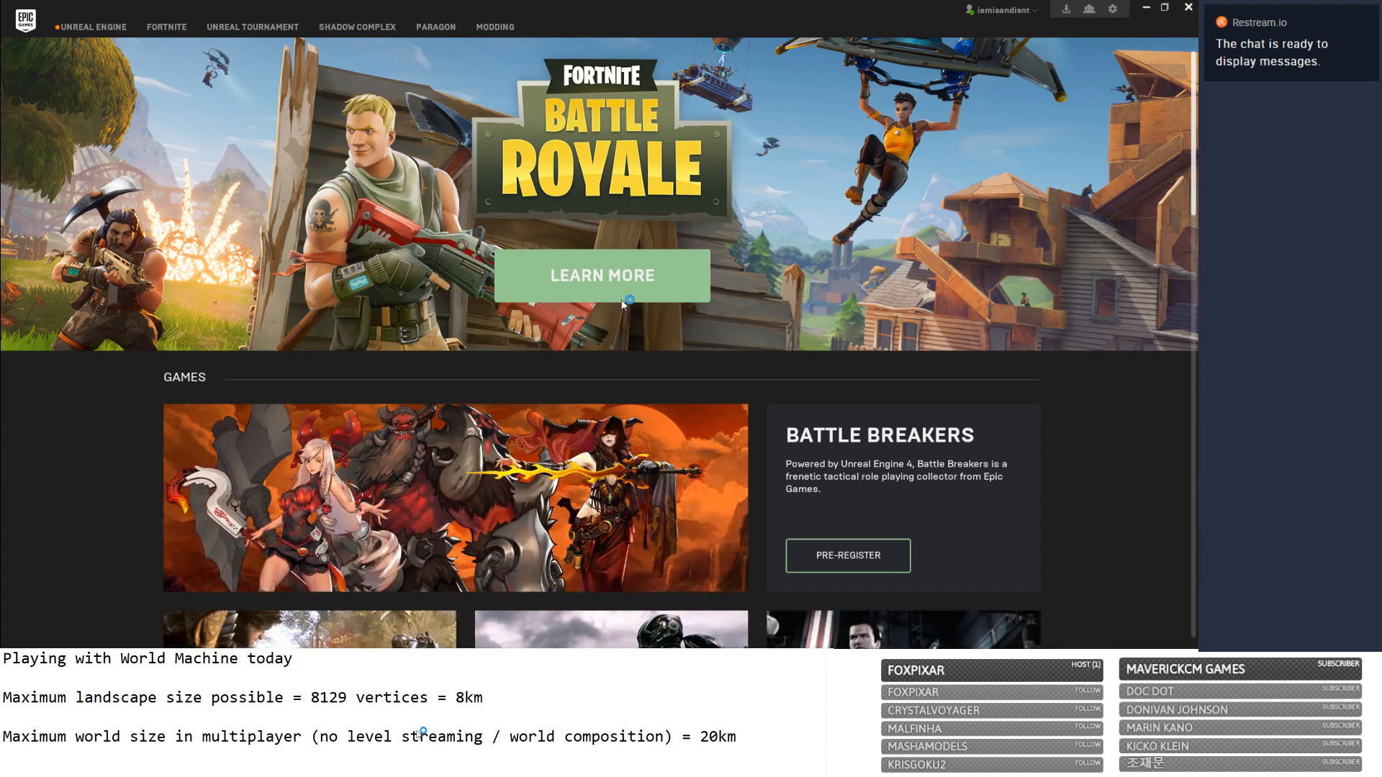
key(alt+Tab)
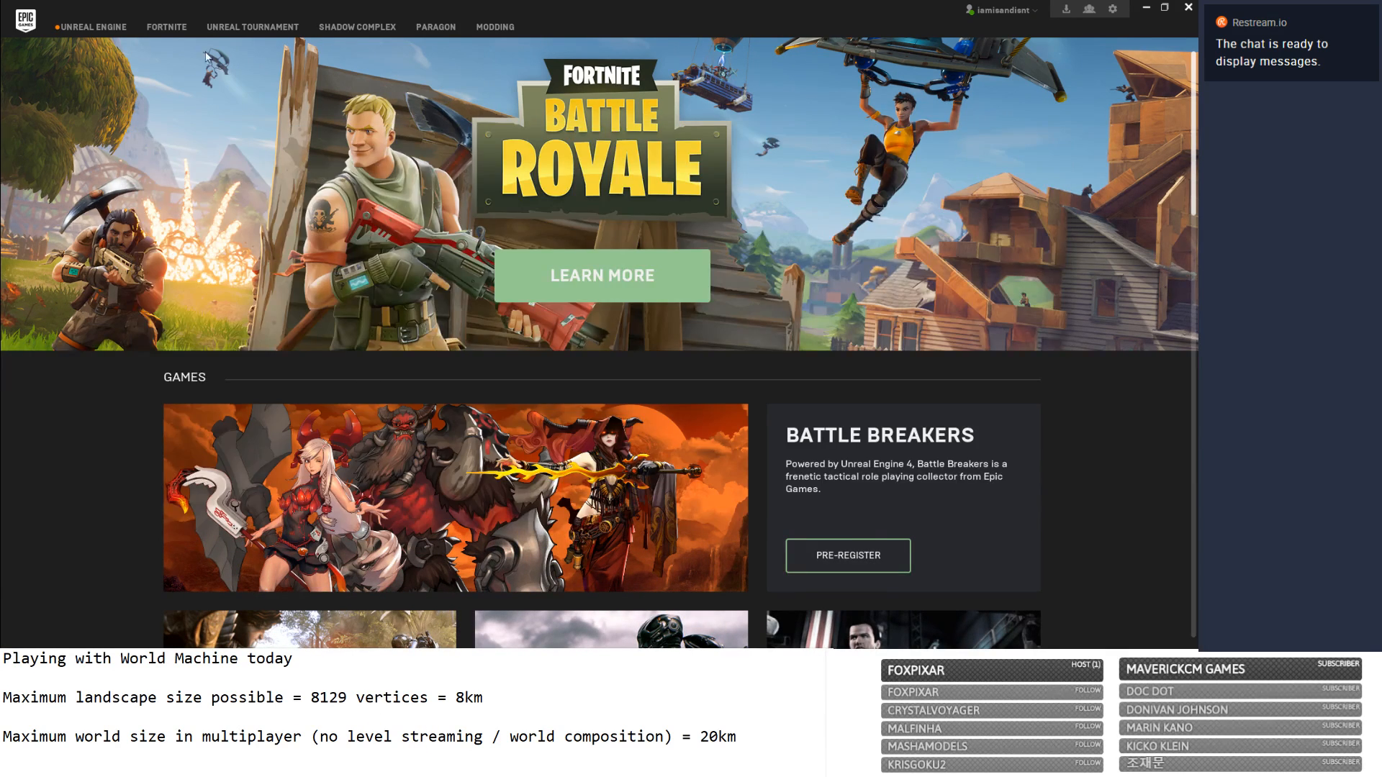
click(92, 27)
click(43, 198)
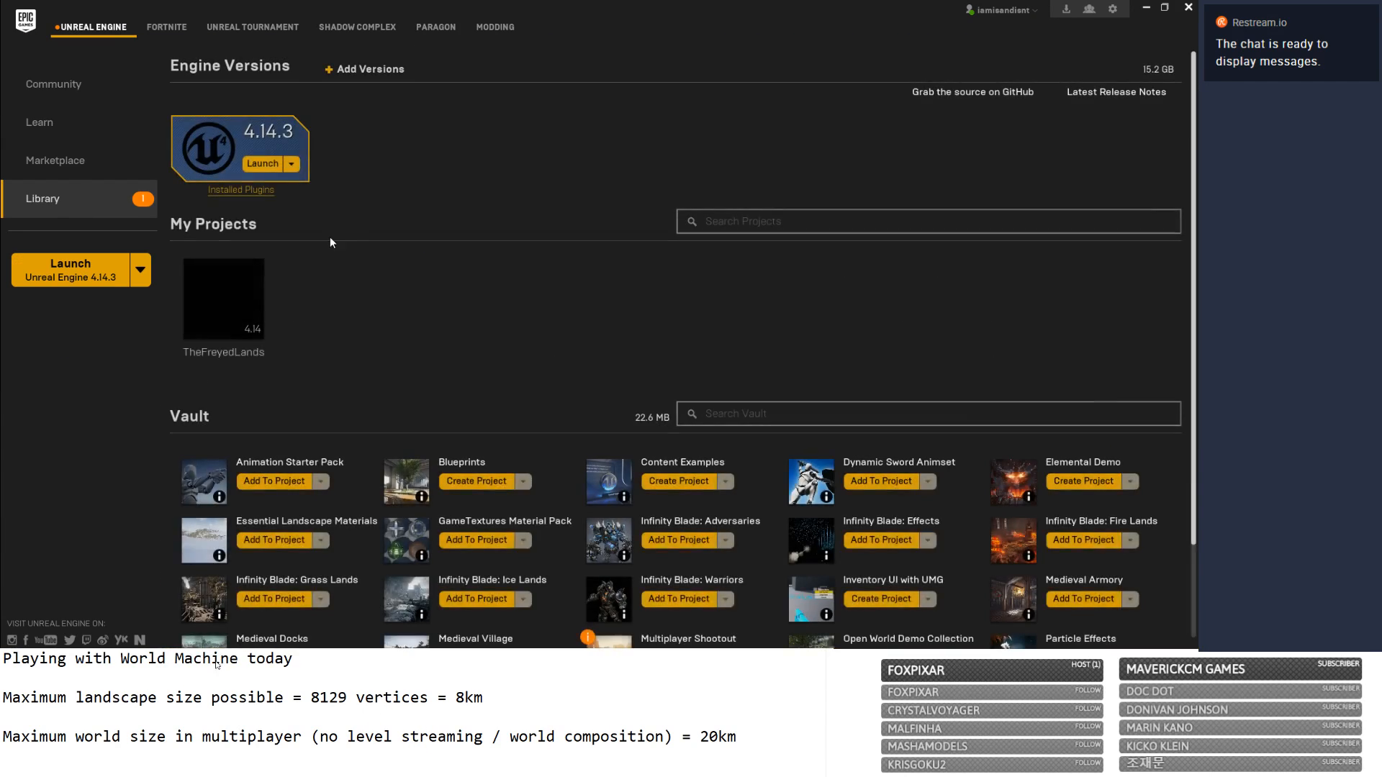
double_click(223, 303)
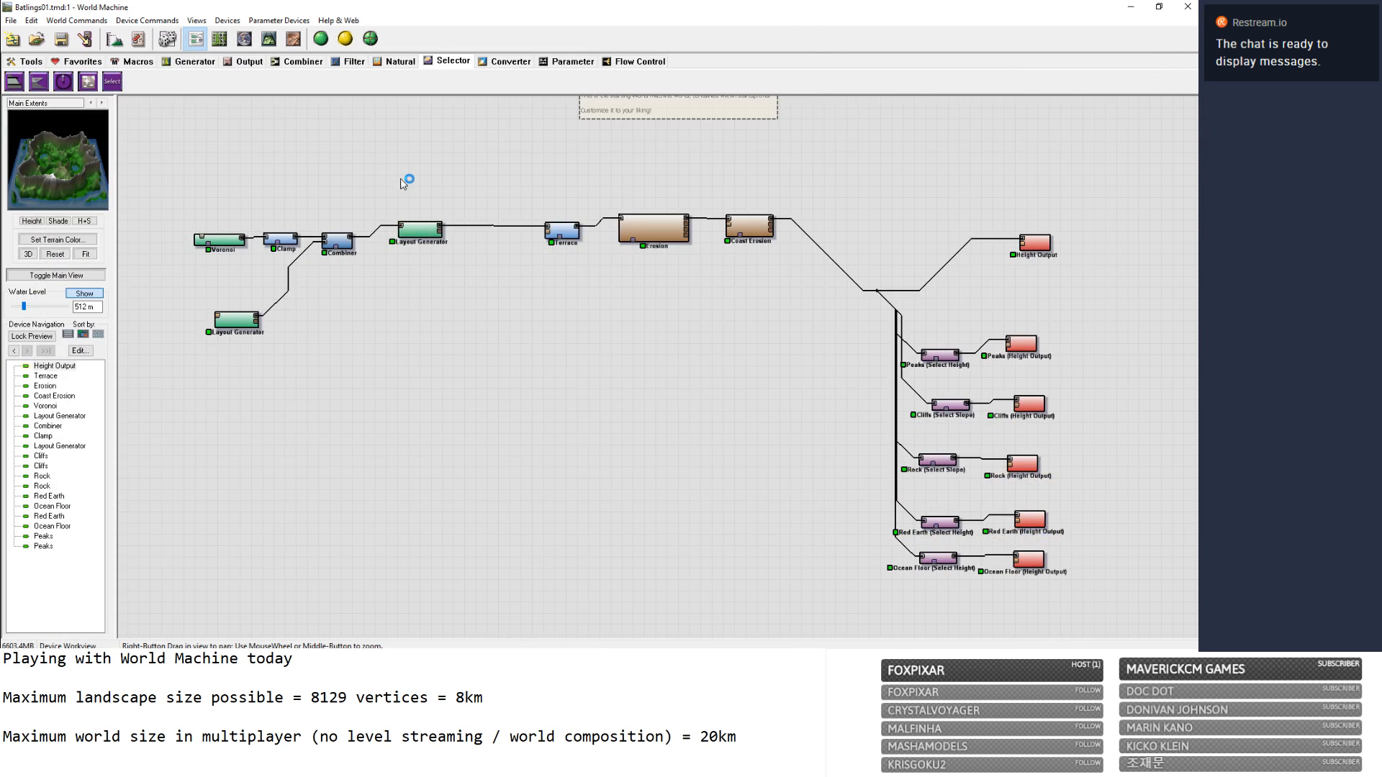
Examine the built Batlings01 terrain in World Machine's 3D view, checking the rim, inner peaks and craters close up and from above.
click(268, 38)
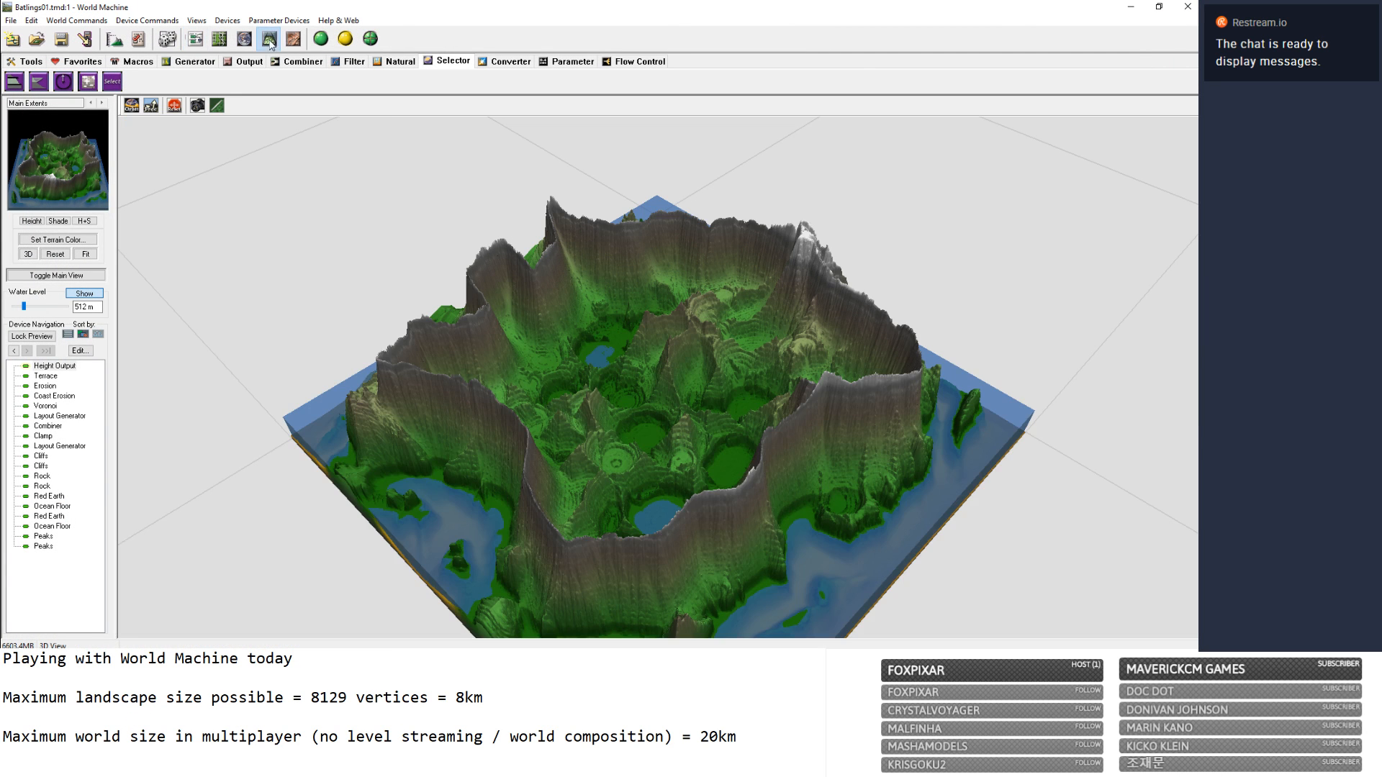
scroll(670, 288, up, 5)
scroll(671, 285, down, 1)
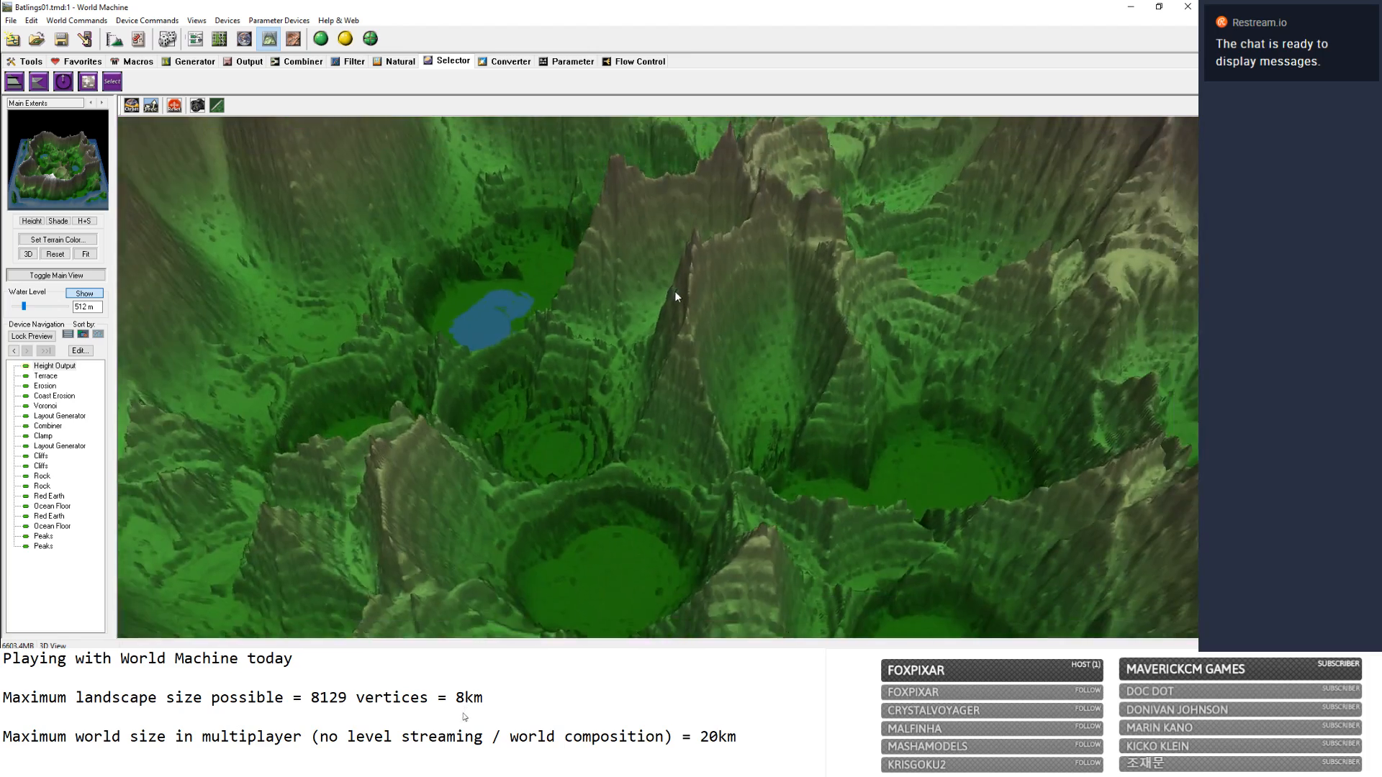
drag(675, 291, 784, 201)
scroll(787, 206, up, 6)
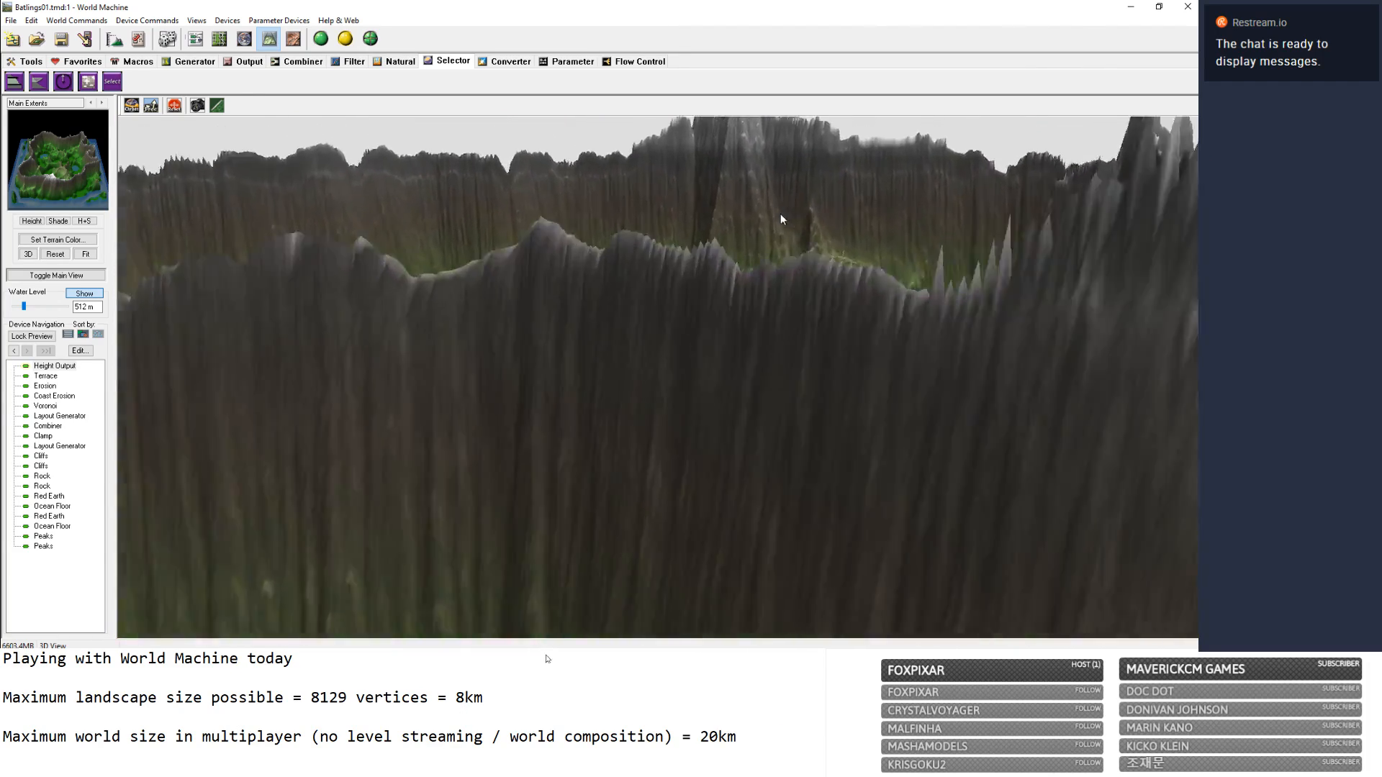
scroll(775, 218, up, 3)
scroll(775, 218, down, 3)
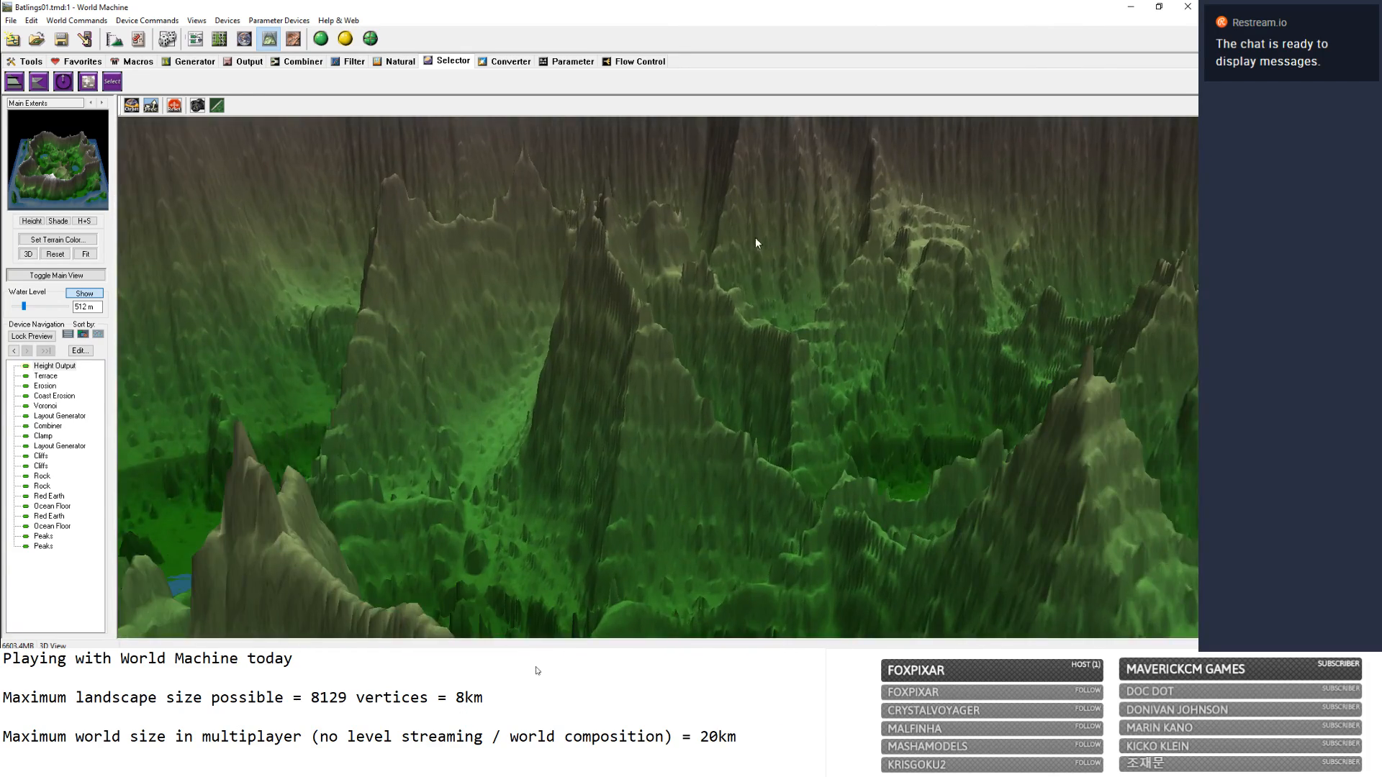
drag(753, 241, 932, 539)
scroll(822, 490, up, 2)
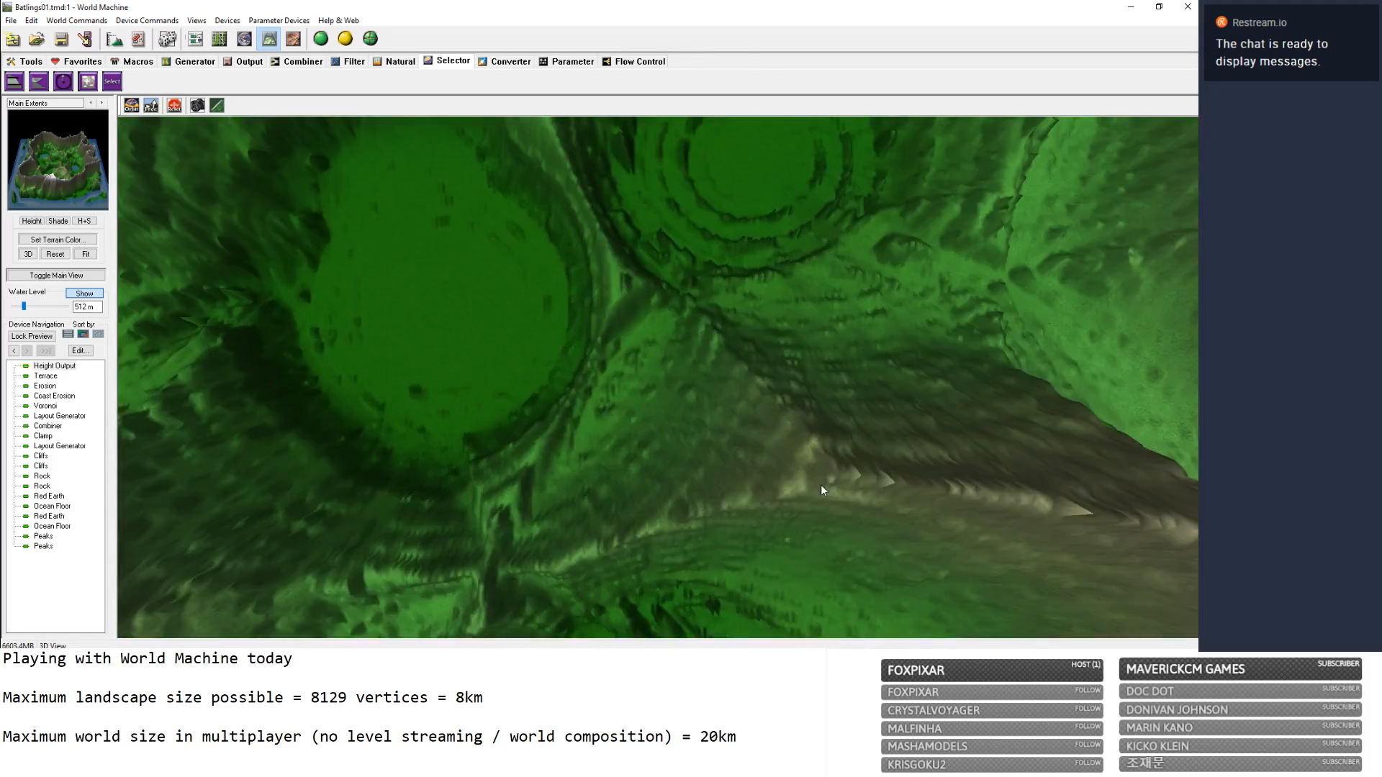
scroll(825, 490, down, 8)
drag(785, 499, 899, 390)
scroll(763, 385, up, 3)
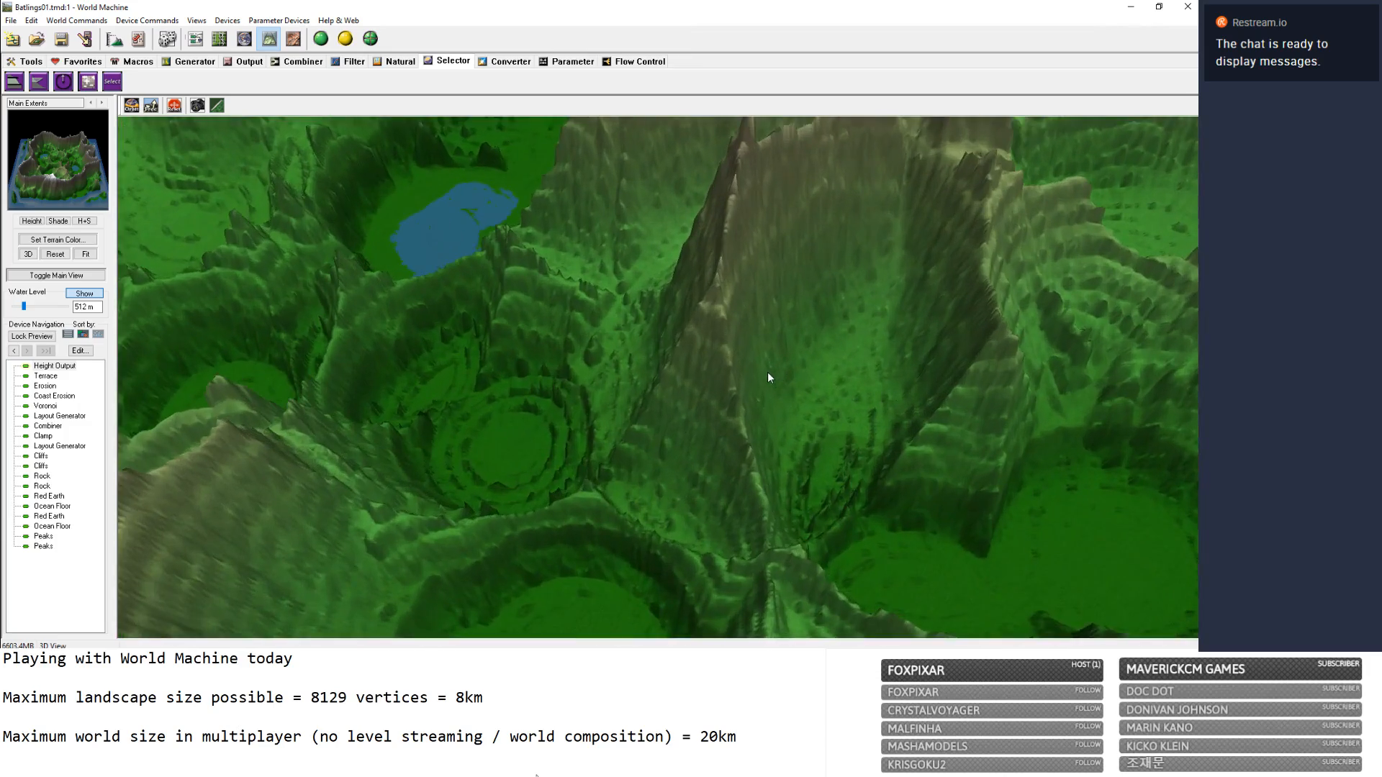
drag(767, 372, 566, 591)
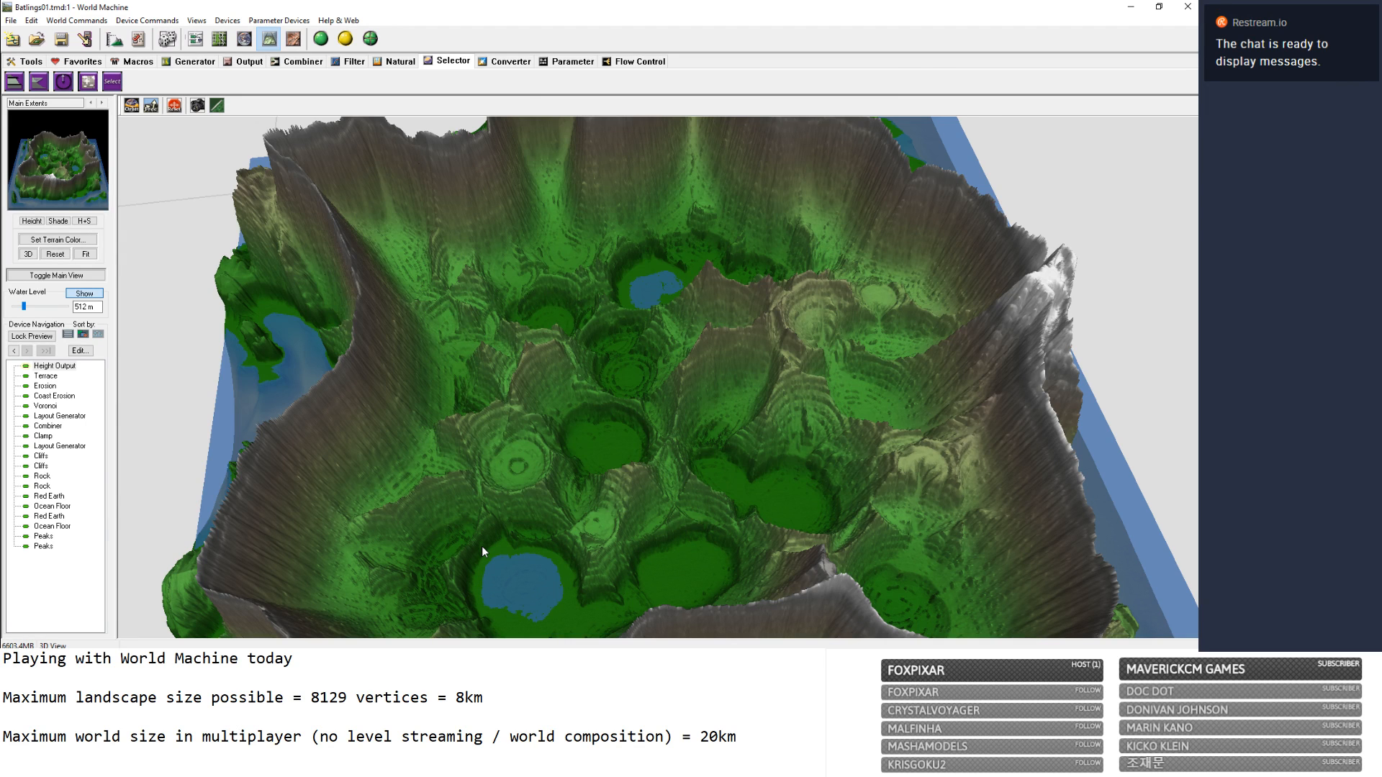
Switch to the Unreal Editor and open the MainMap level from the Maps content folder.
key(alt+Tab)
key(alt+Tab)
key(alt+Tab)
key(alt+Tab)
key(alt+Tab)
key(alt+Tab)
click(43, 74)
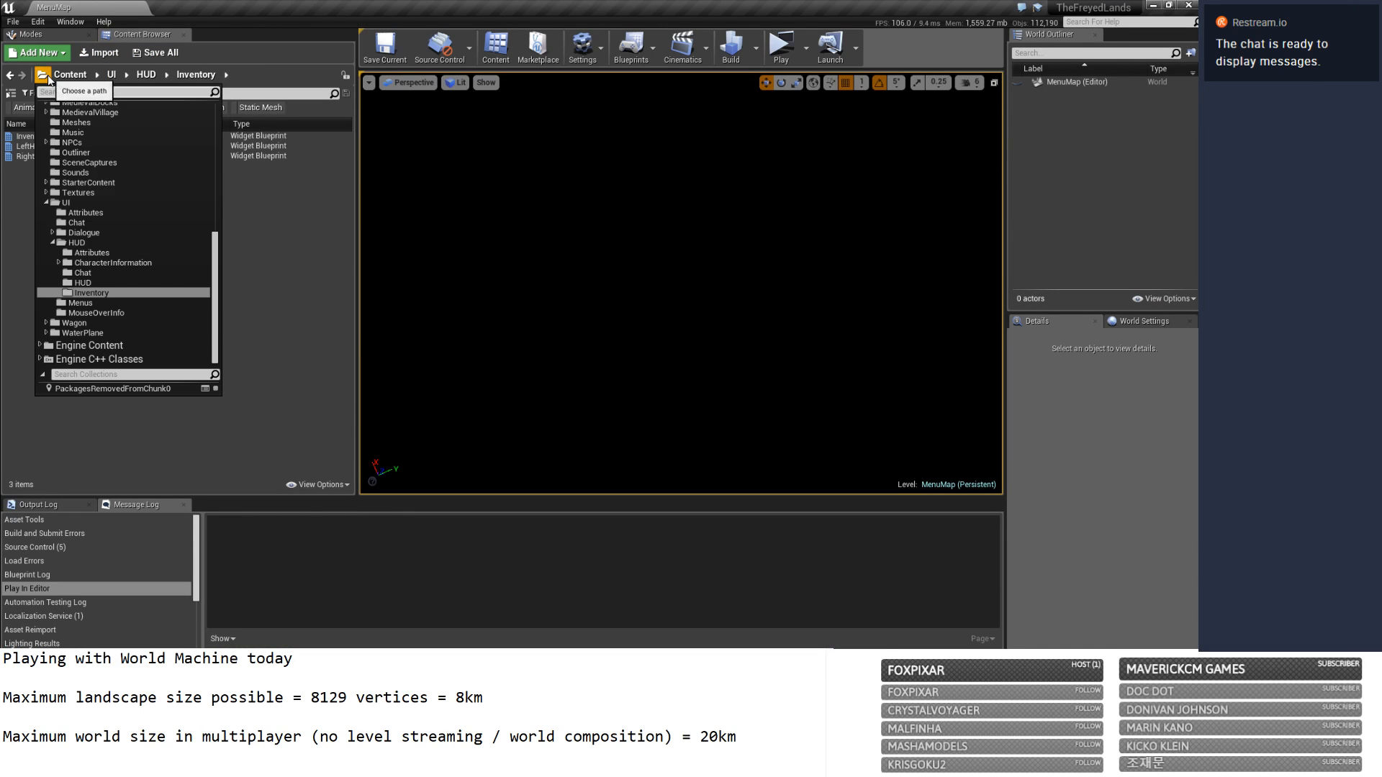
scroll(85, 265, up, 3)
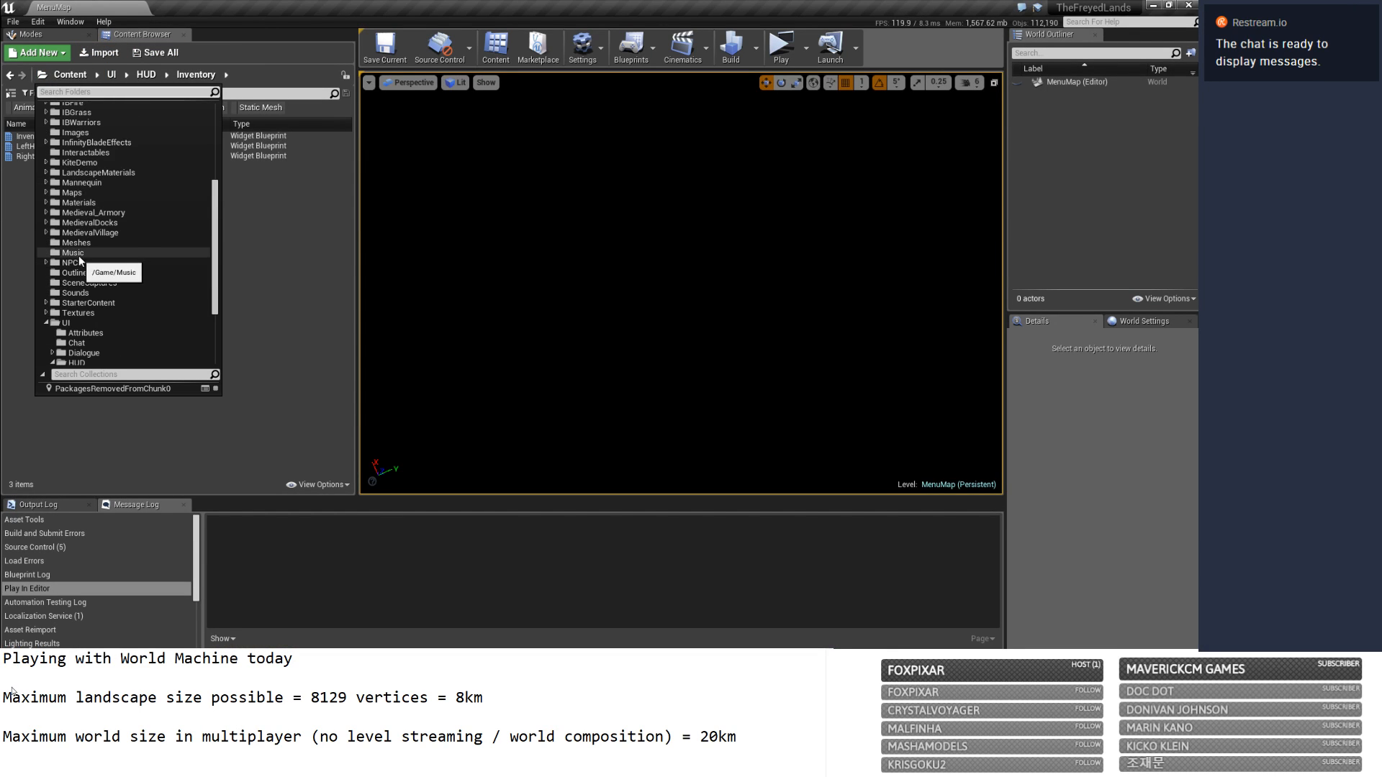
click(94, 196)
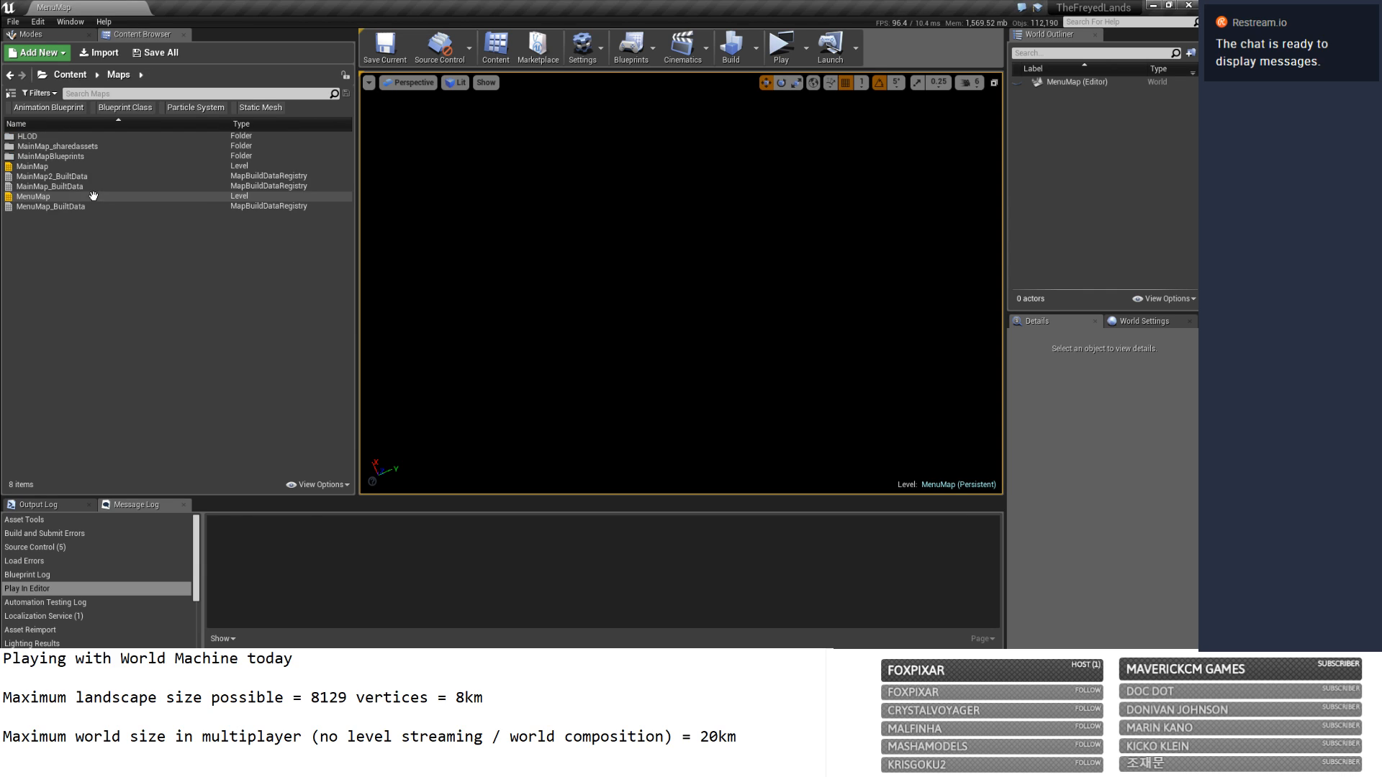
double_click(57, 166)
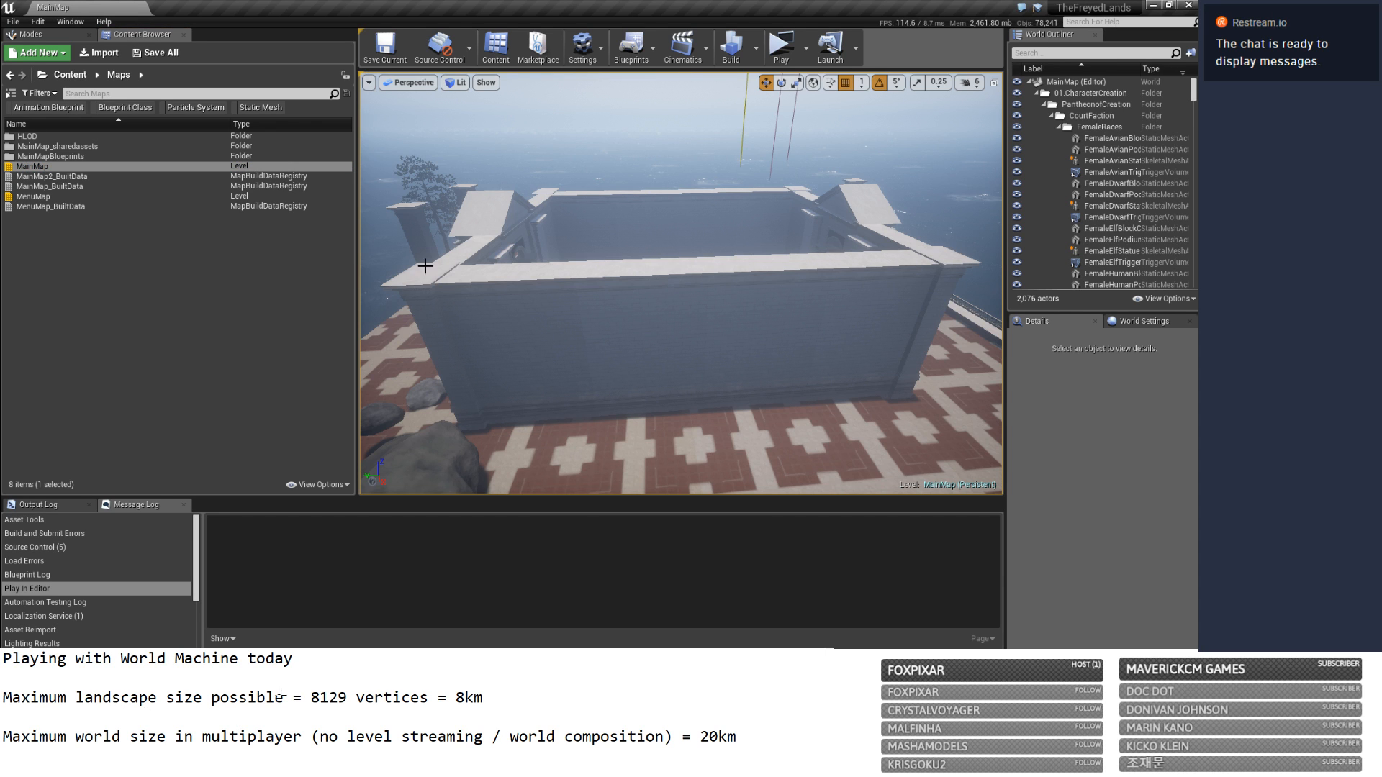
Fly away from the walled building in MainMap and put the editor into Landscape mode.
key(s)
mouse_move(419, 272)
right_down()
mouse_move(360, 382)
mouse_move(252, 360)
mouse_move(270, 306)
mouse_move(381, 285)
mouse_move(403, 266)
right_up()
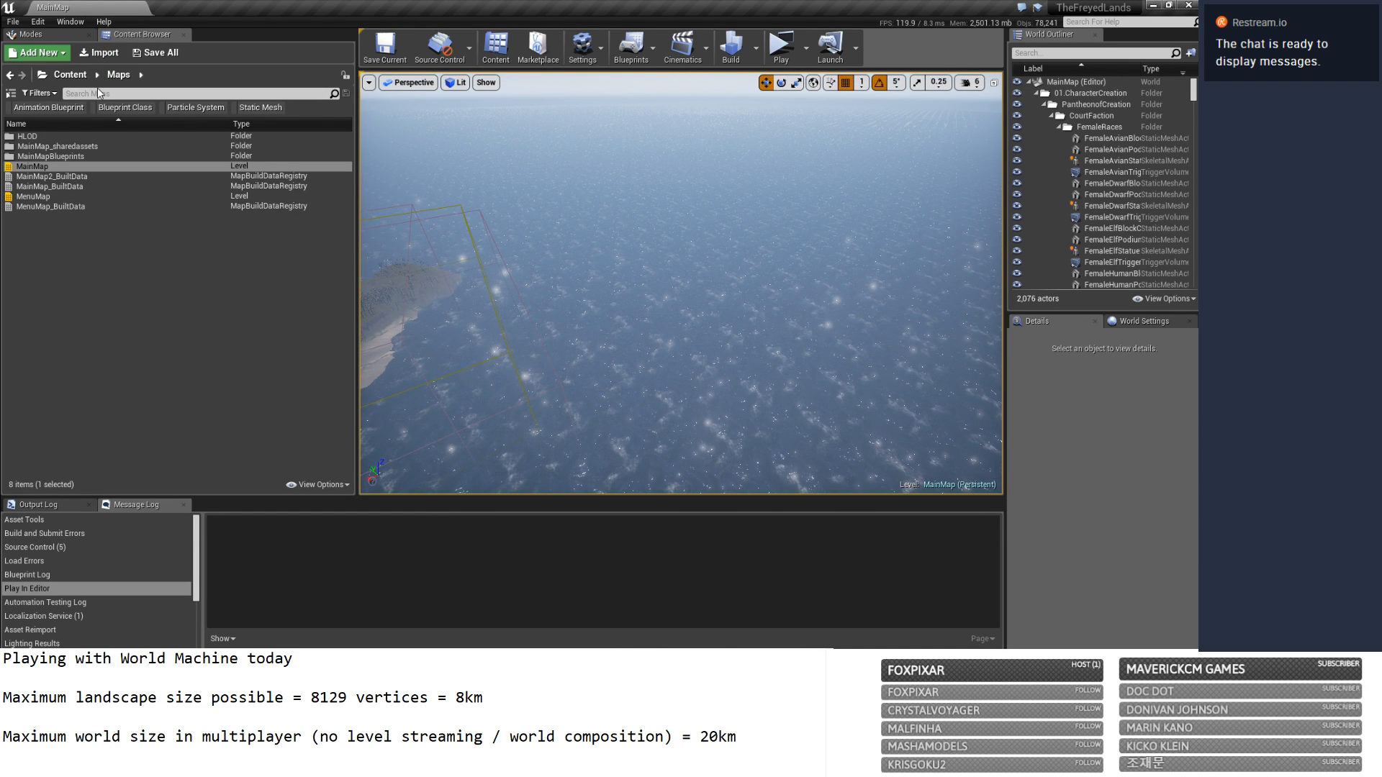
key(shift+1)
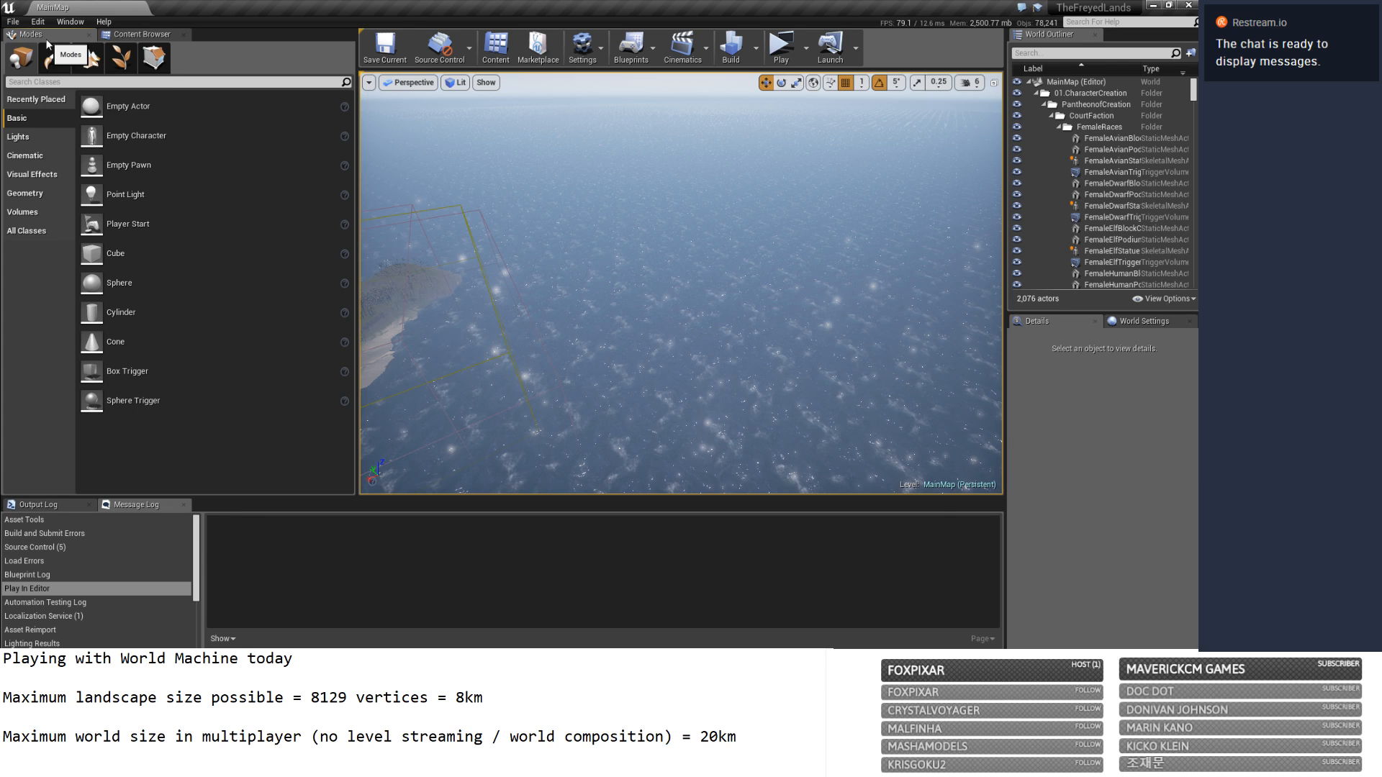
click(85, 61)
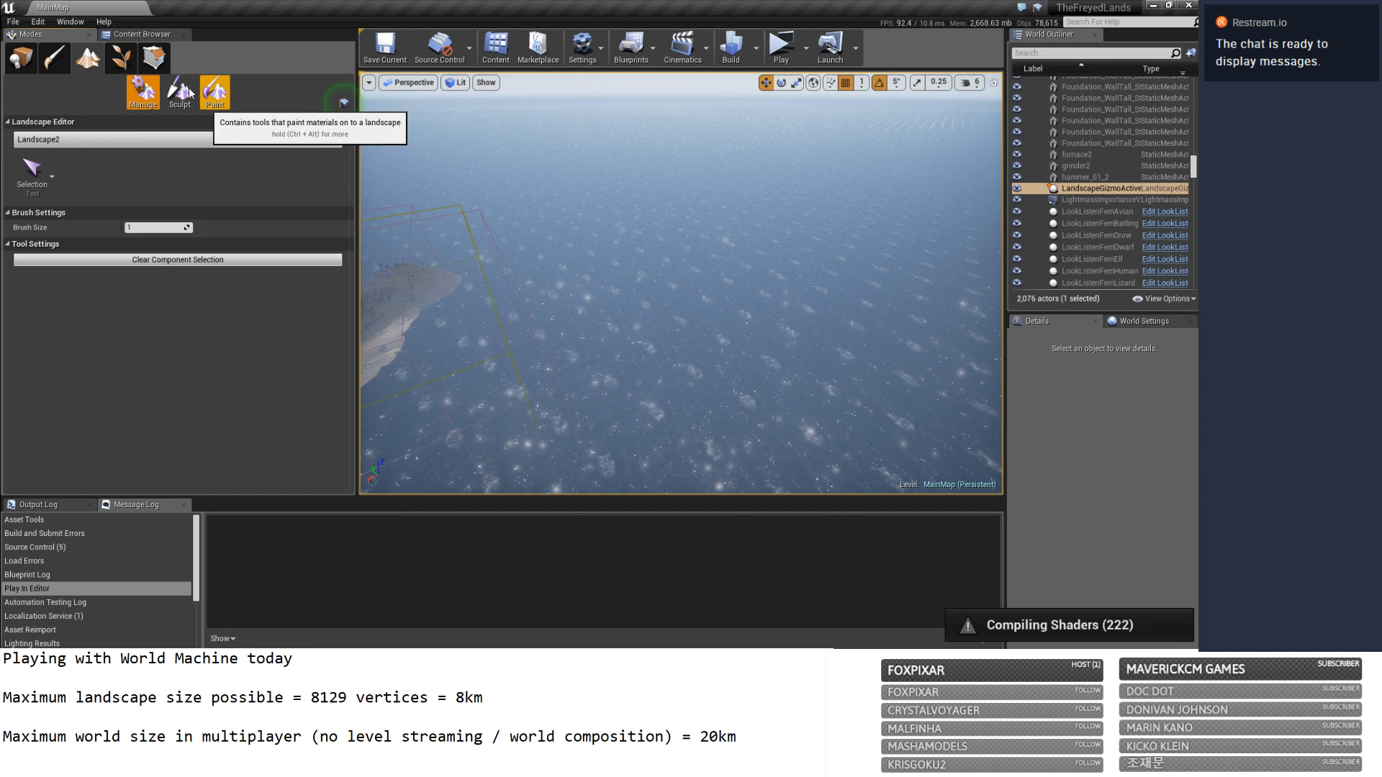
click(333, 140)
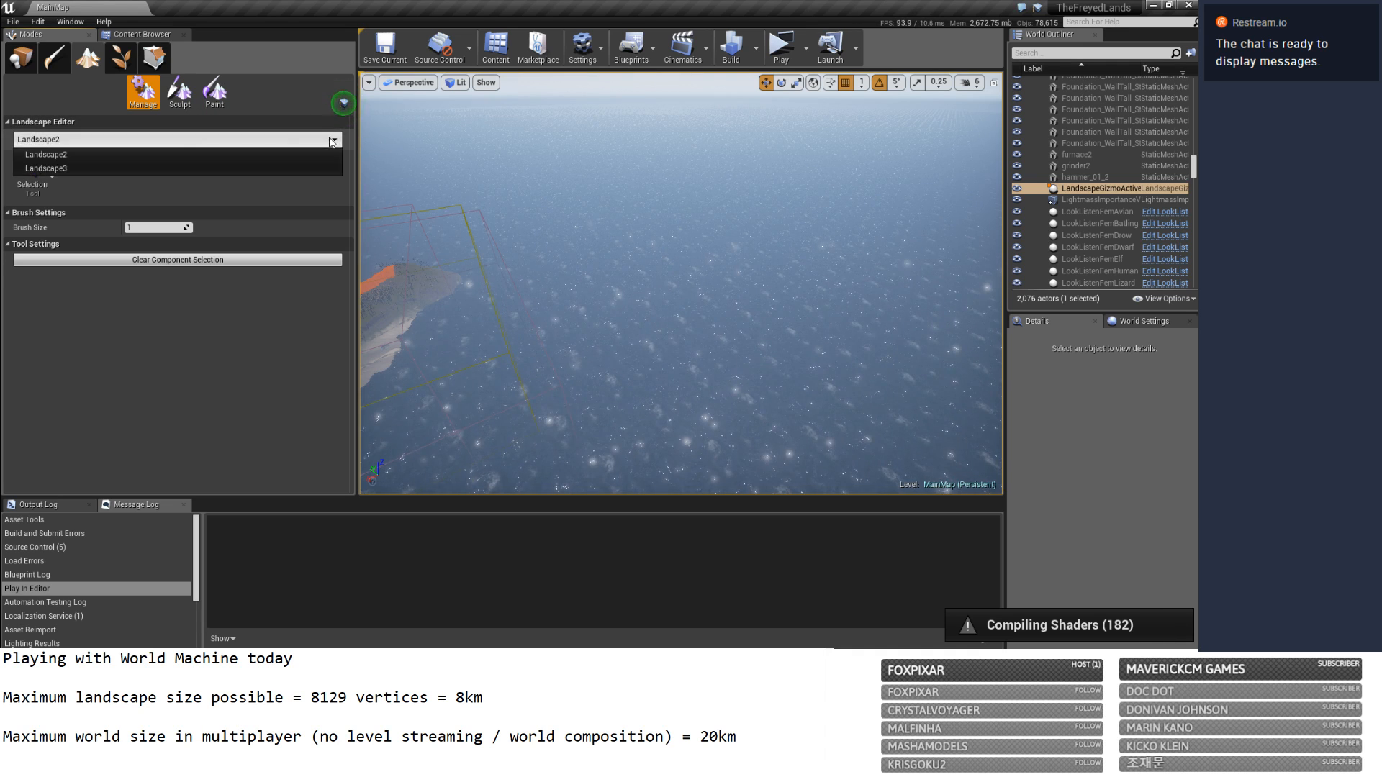
click(333, 141)
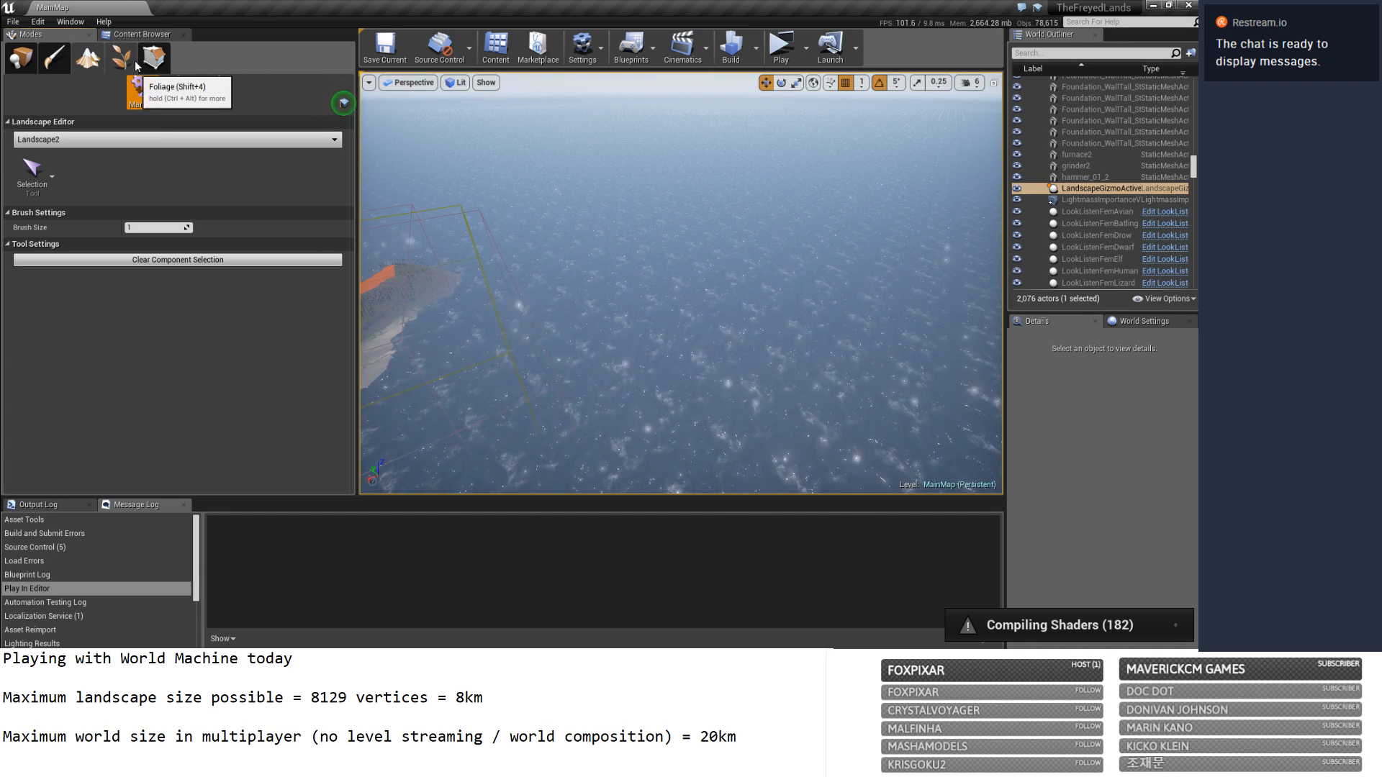
click(22, 58)
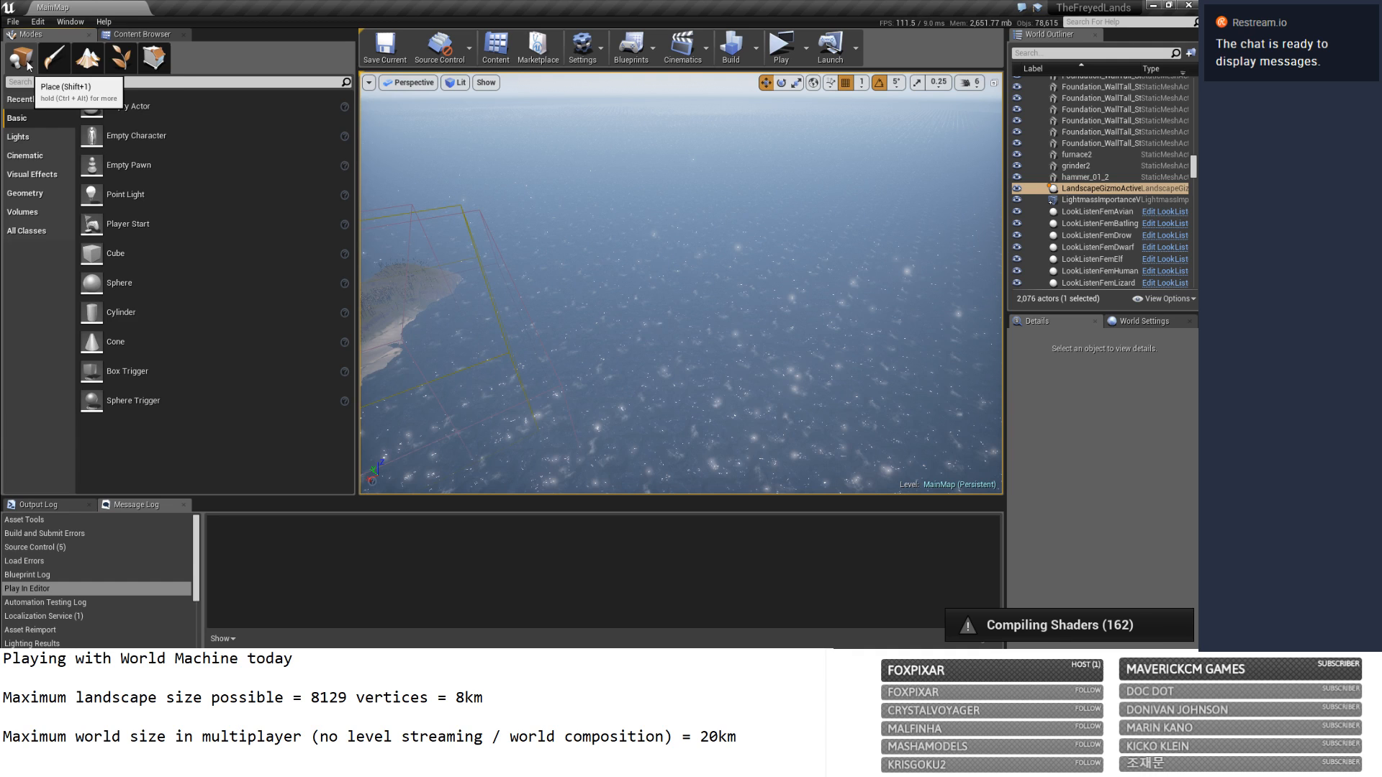
click(88, 58)
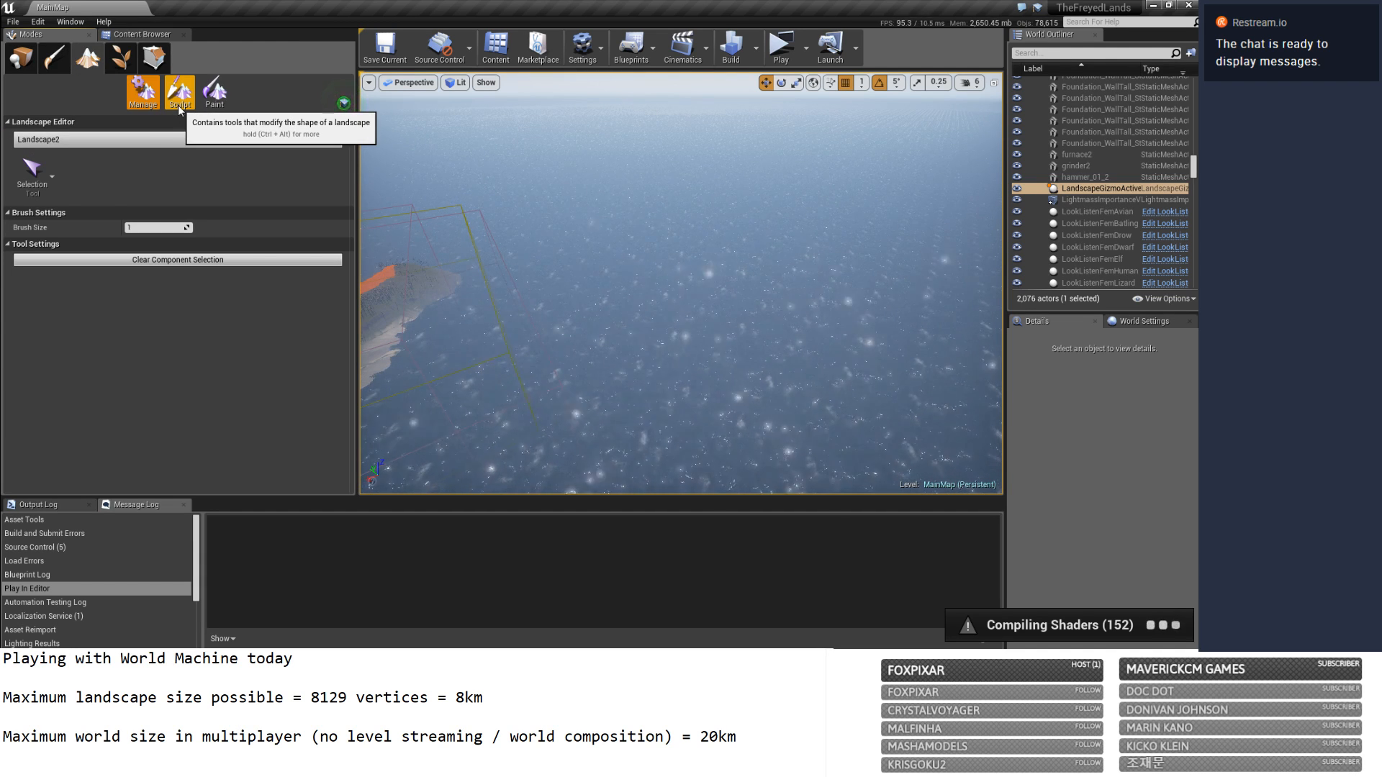
click(178, 105)
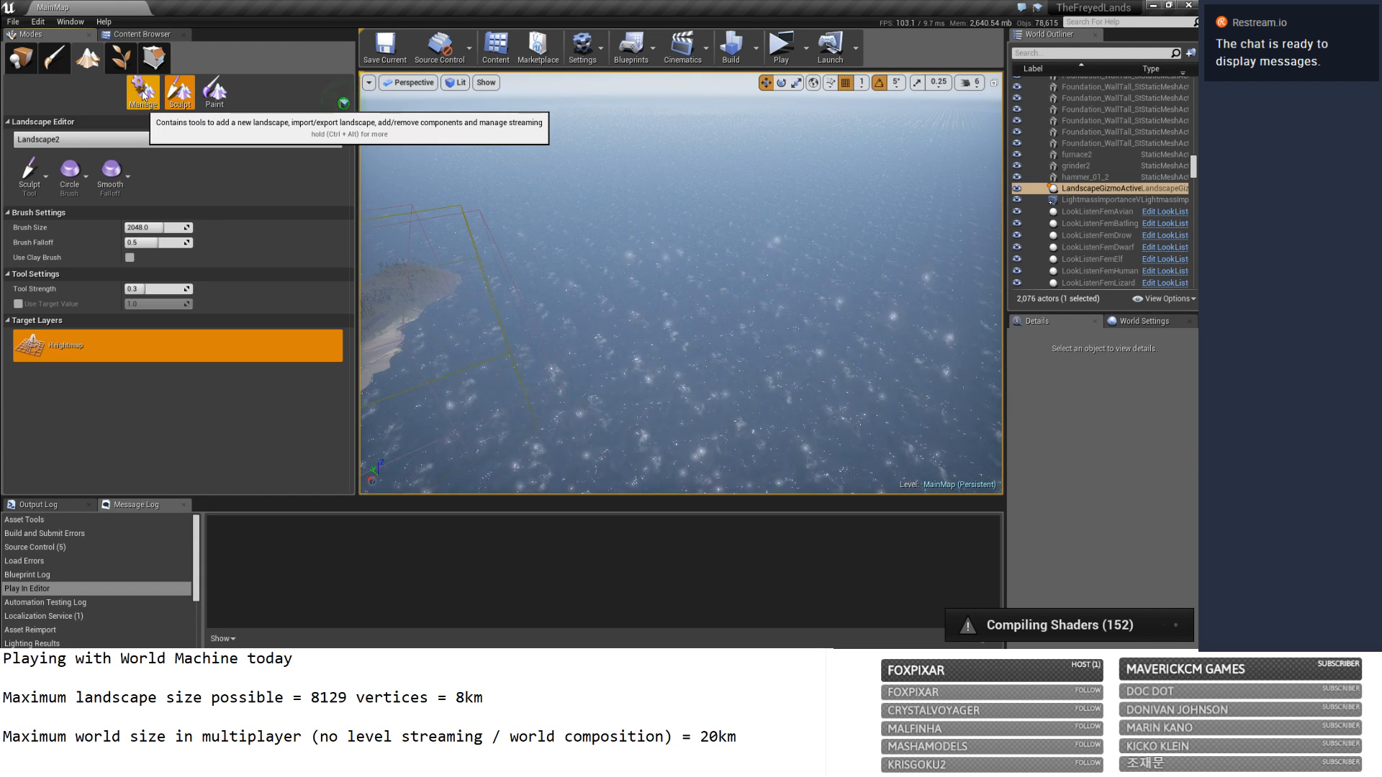
click(144, 94)
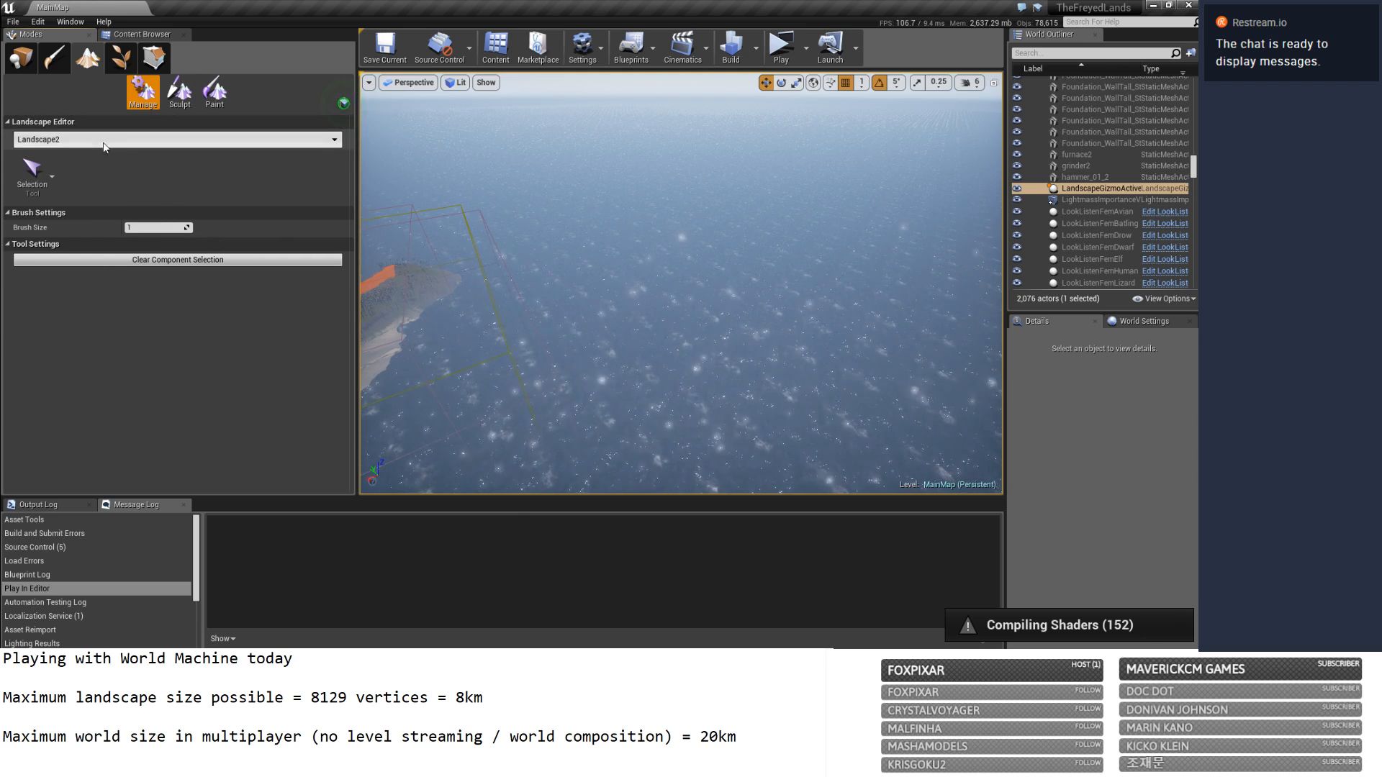
Start a new landscape with the New Landscape tool and set its source to Import from File.
click(37, 182)
click(76, 237)
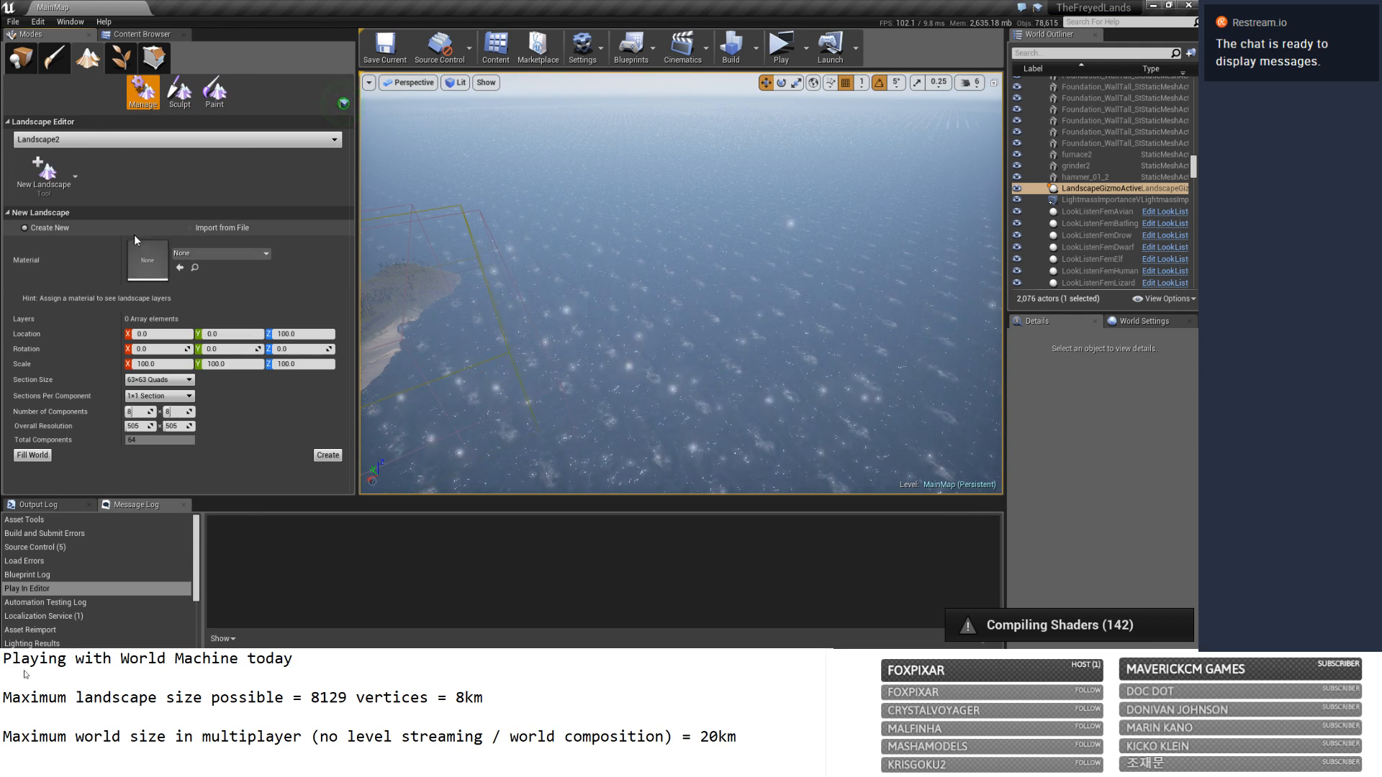
click(201, 226)
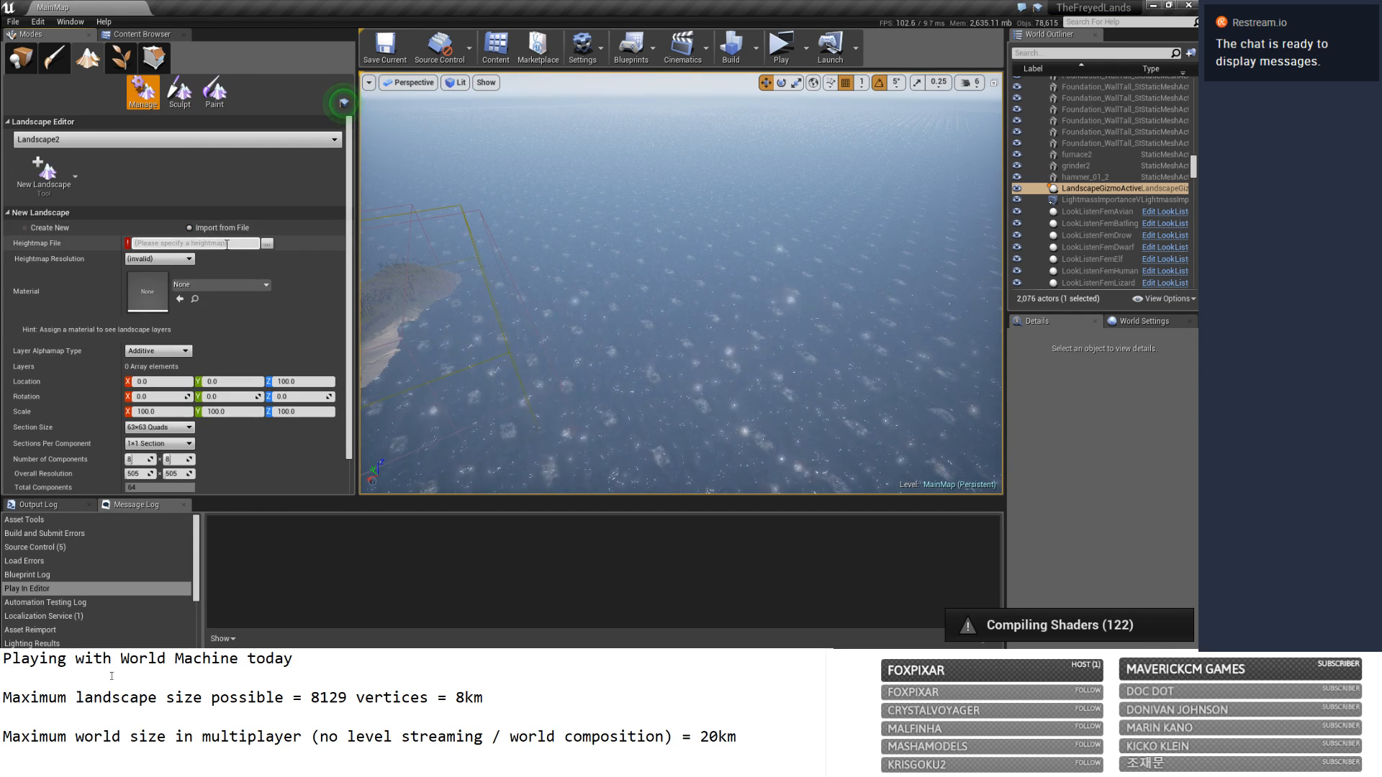
Browse for the heightmap file in the Batlings01 folder under Documents, World Machine Documents, Maps.
click(265, 244)
scroll(86, 180, up, 10)
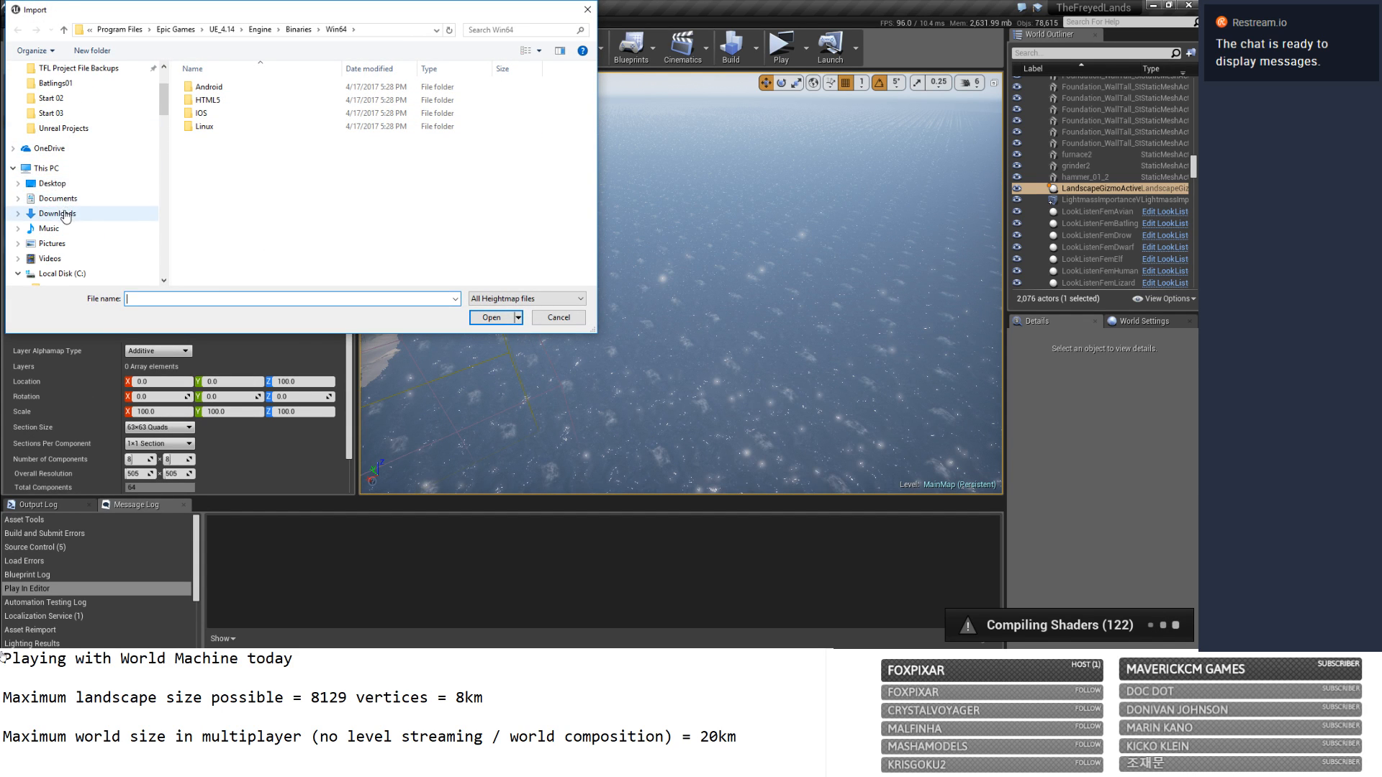
click(68, 201)
scroll(245, 216, down, 5)
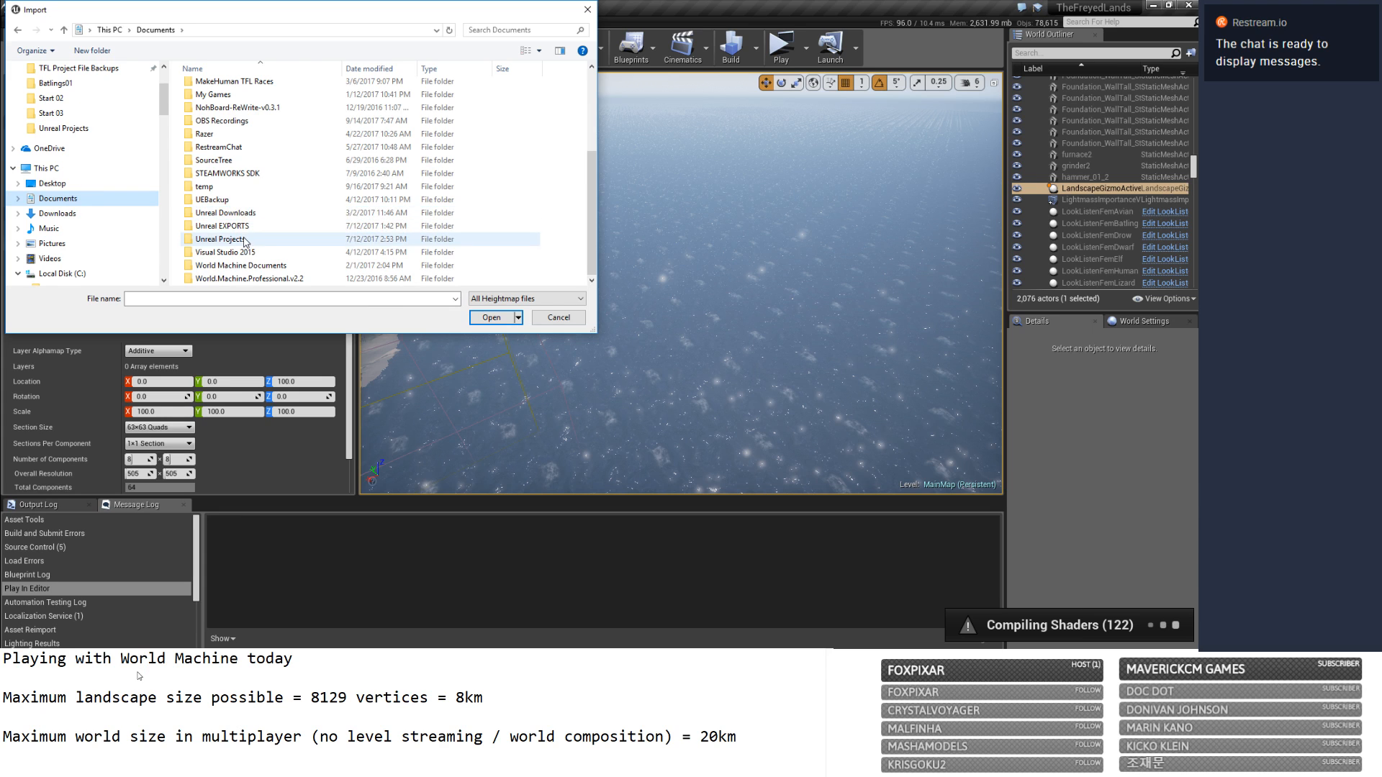
double_click(237, 266)
double_click(211, 115)
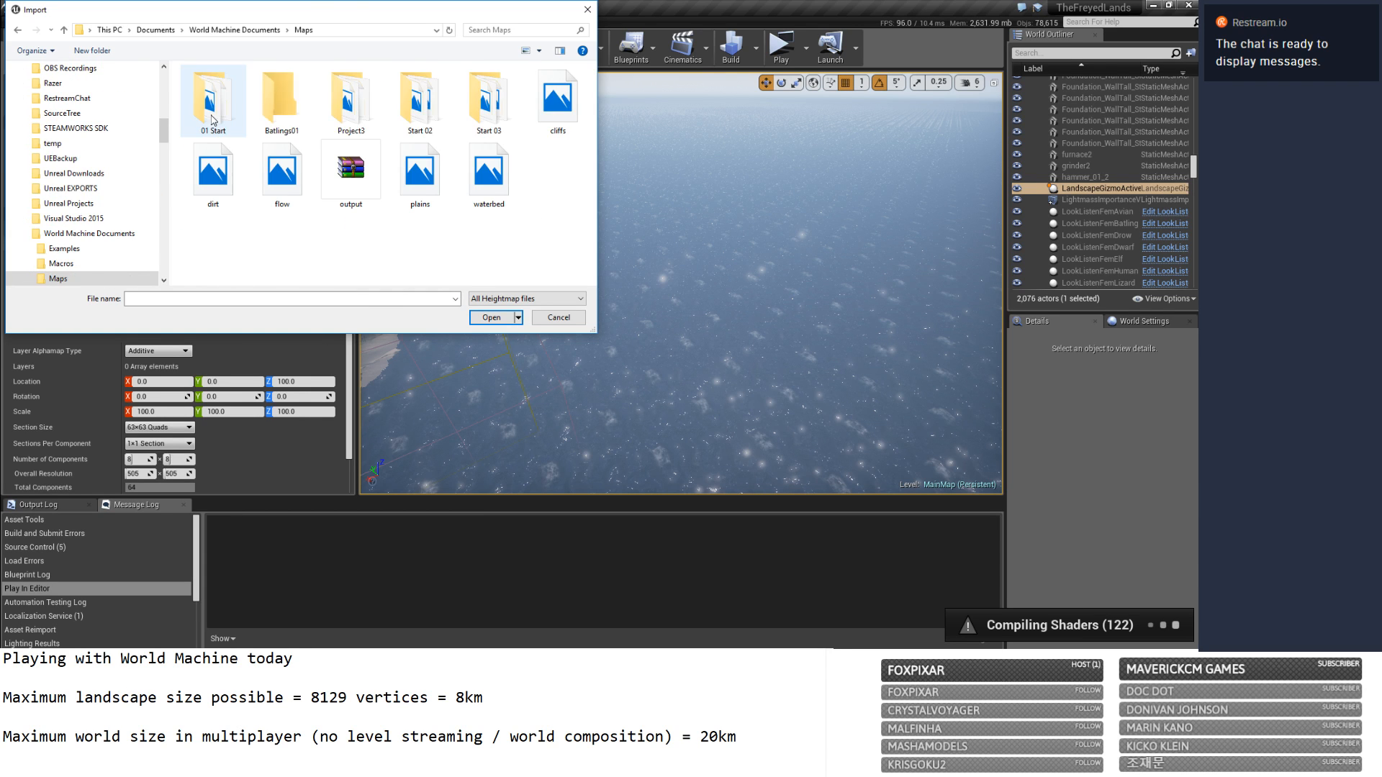
double_click(282, 108)
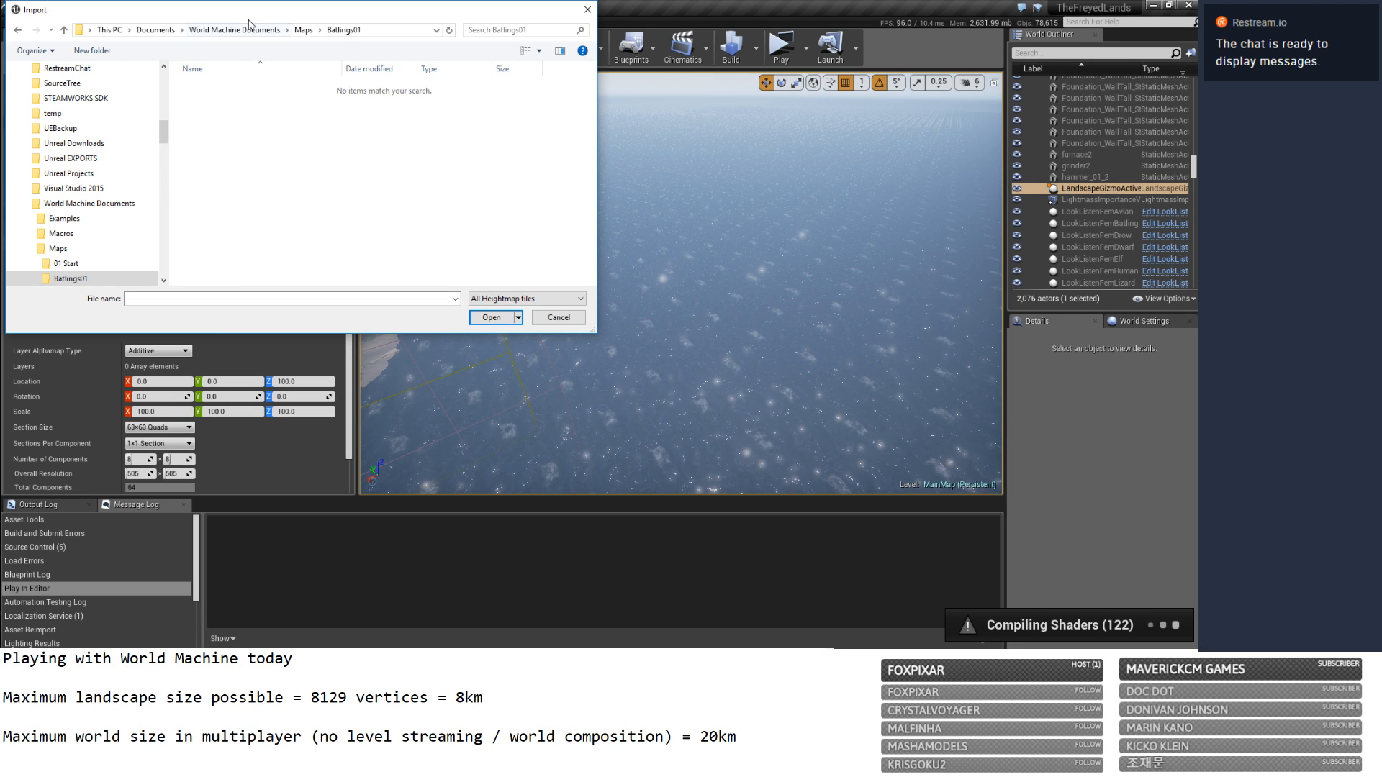
Move the import dialog clear of the landscape settings, check the Project3 folder for heightmap files and return to Batlings01.
drag(254, 18, 675, 93)
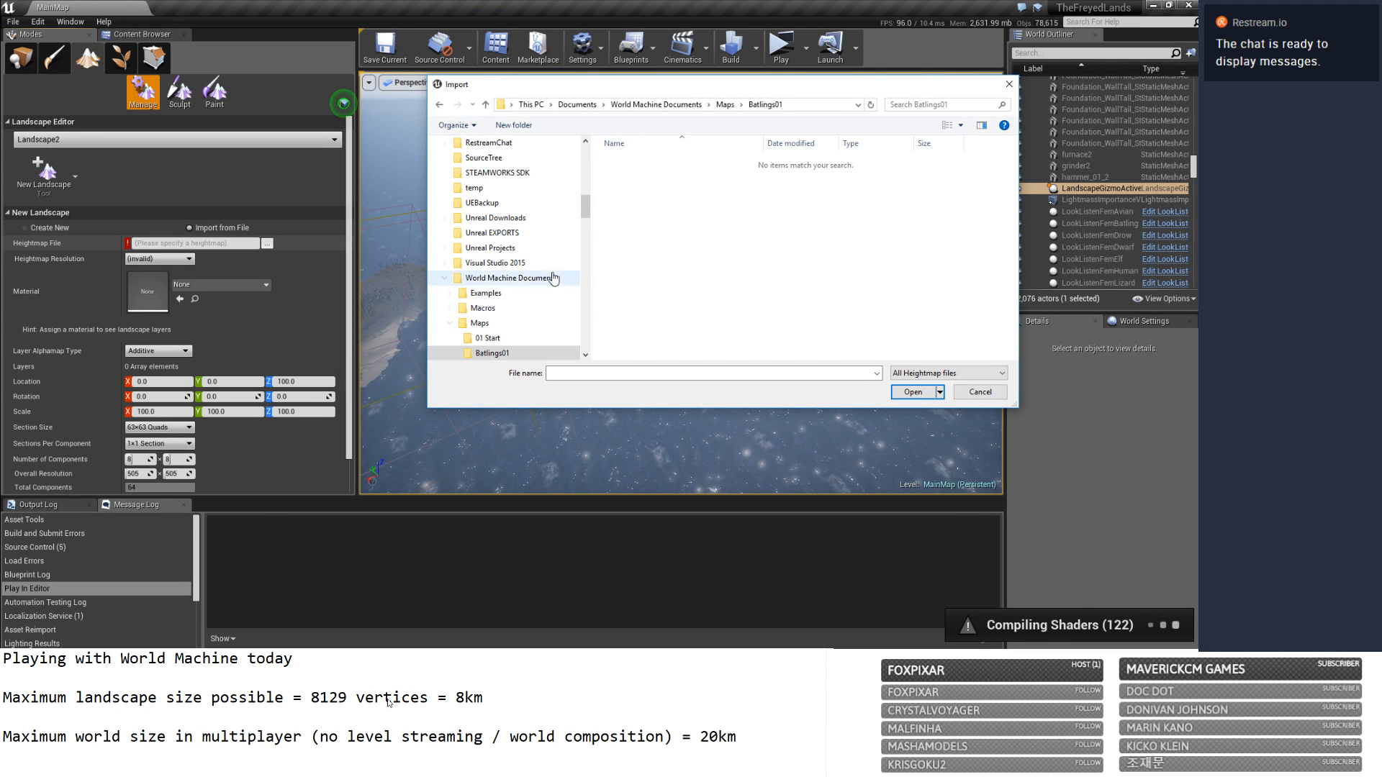
scroll(513, 288, down, 2)
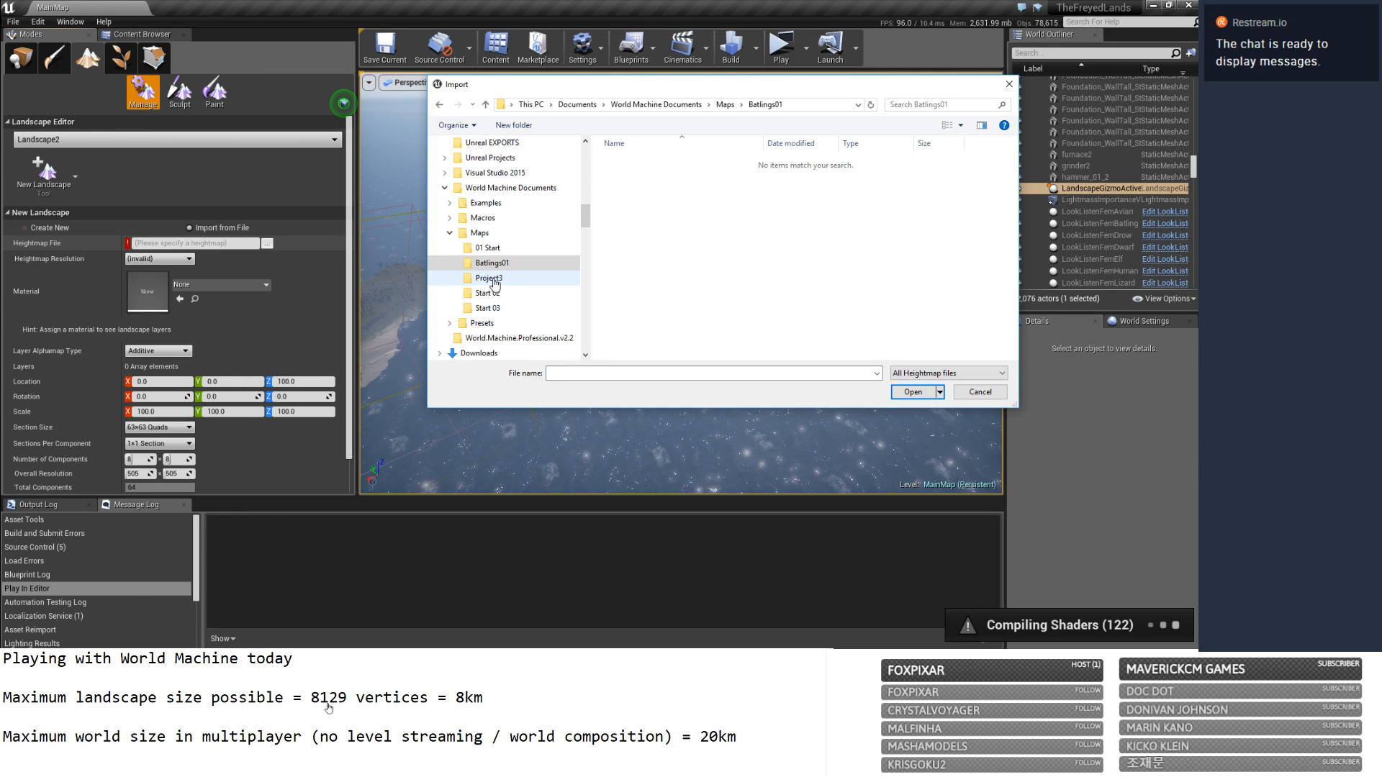
click(491, 278)
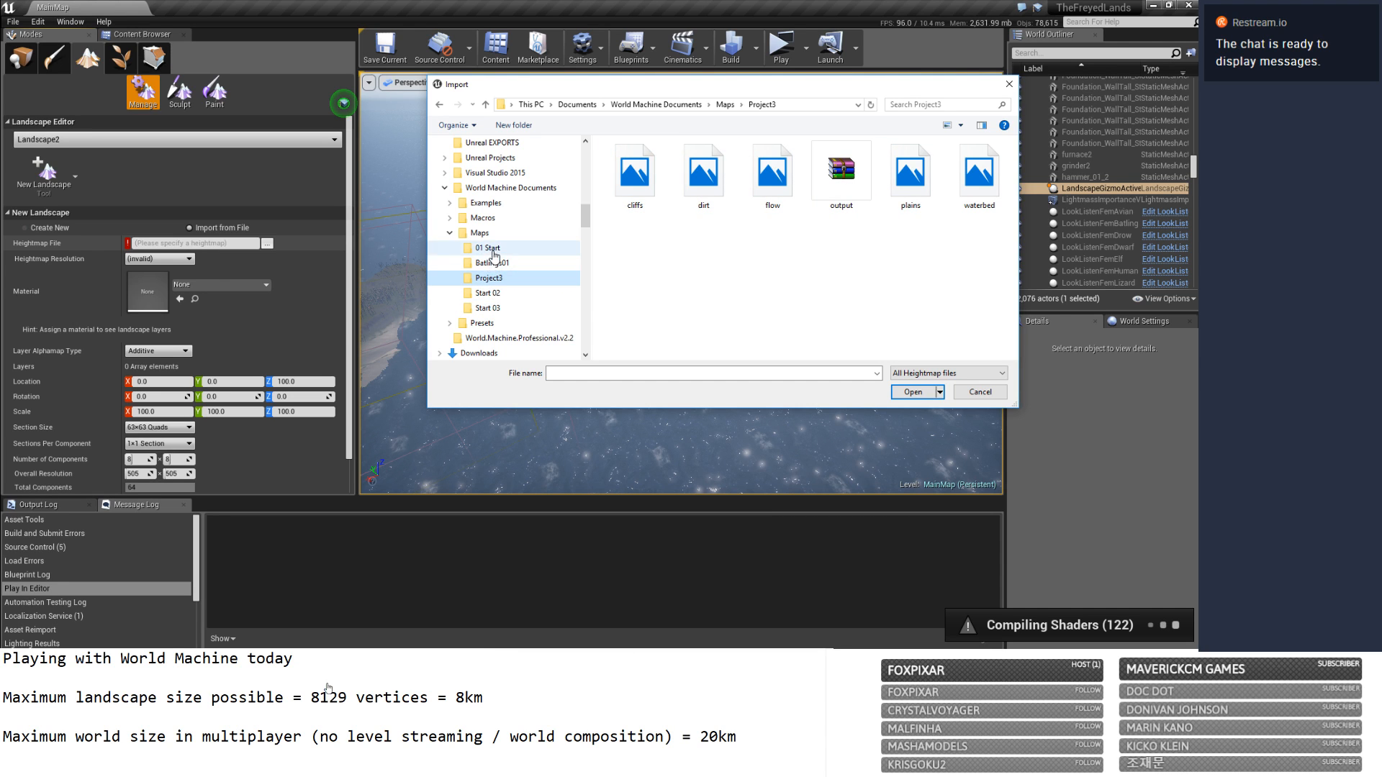
click(492, 263)
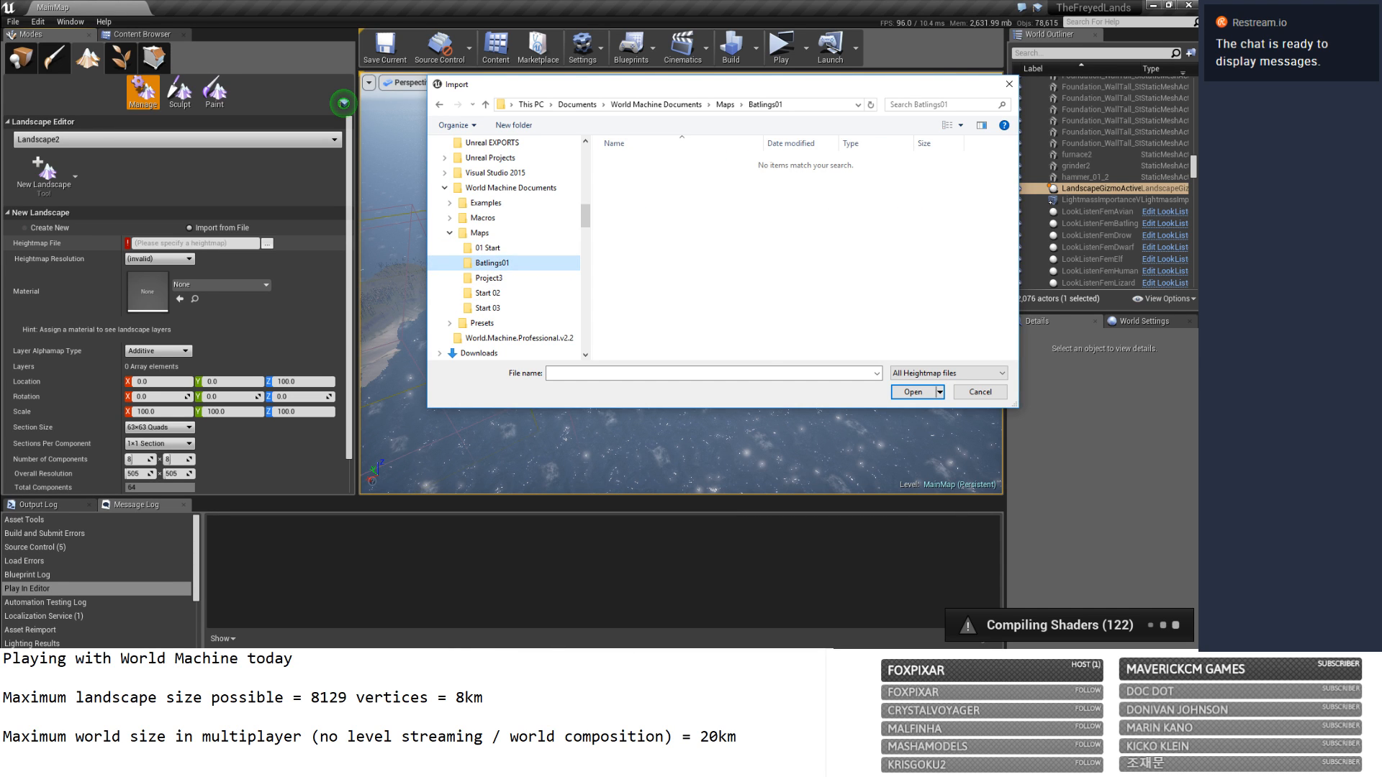
Switch to World Machine, show the device network and set the Height Output device to save its file every time the world is built.
key(alt+Tab)
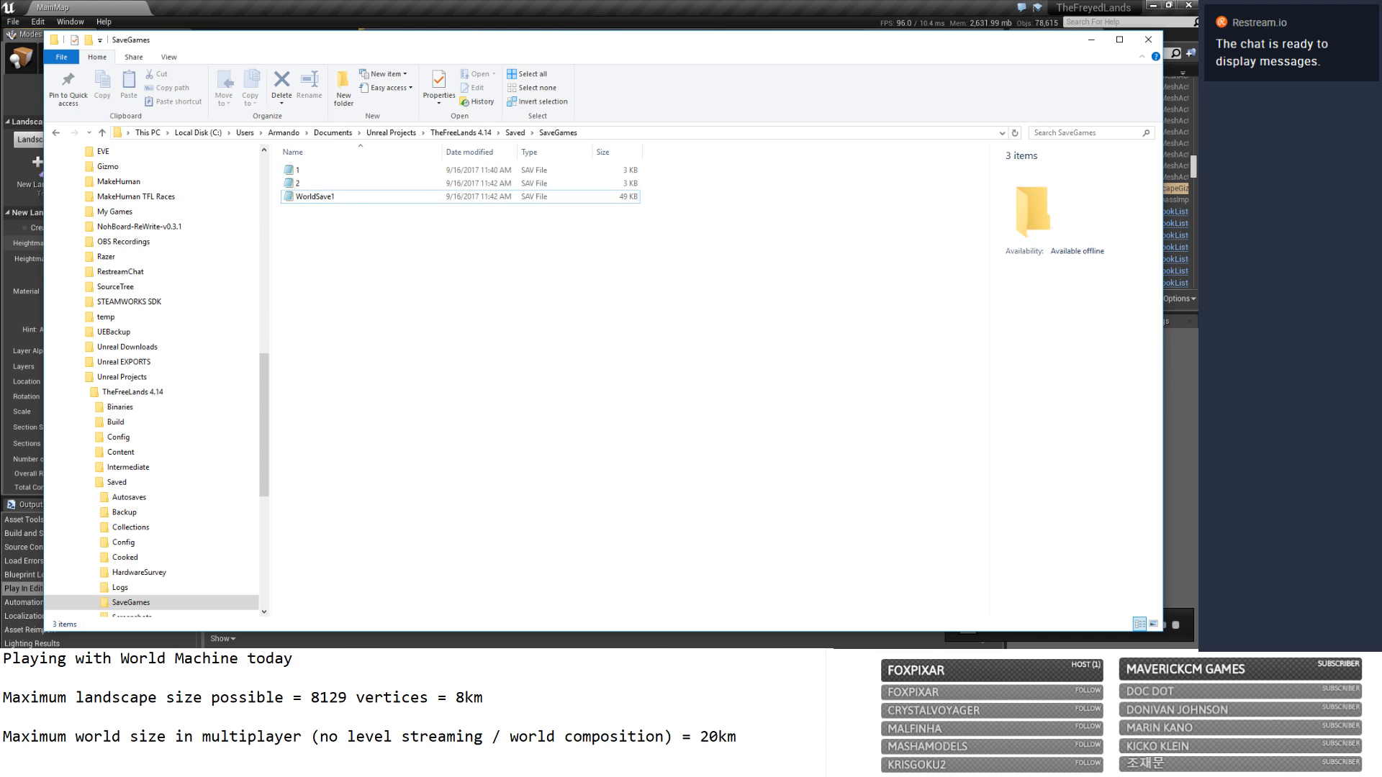
key(alt+Tab)
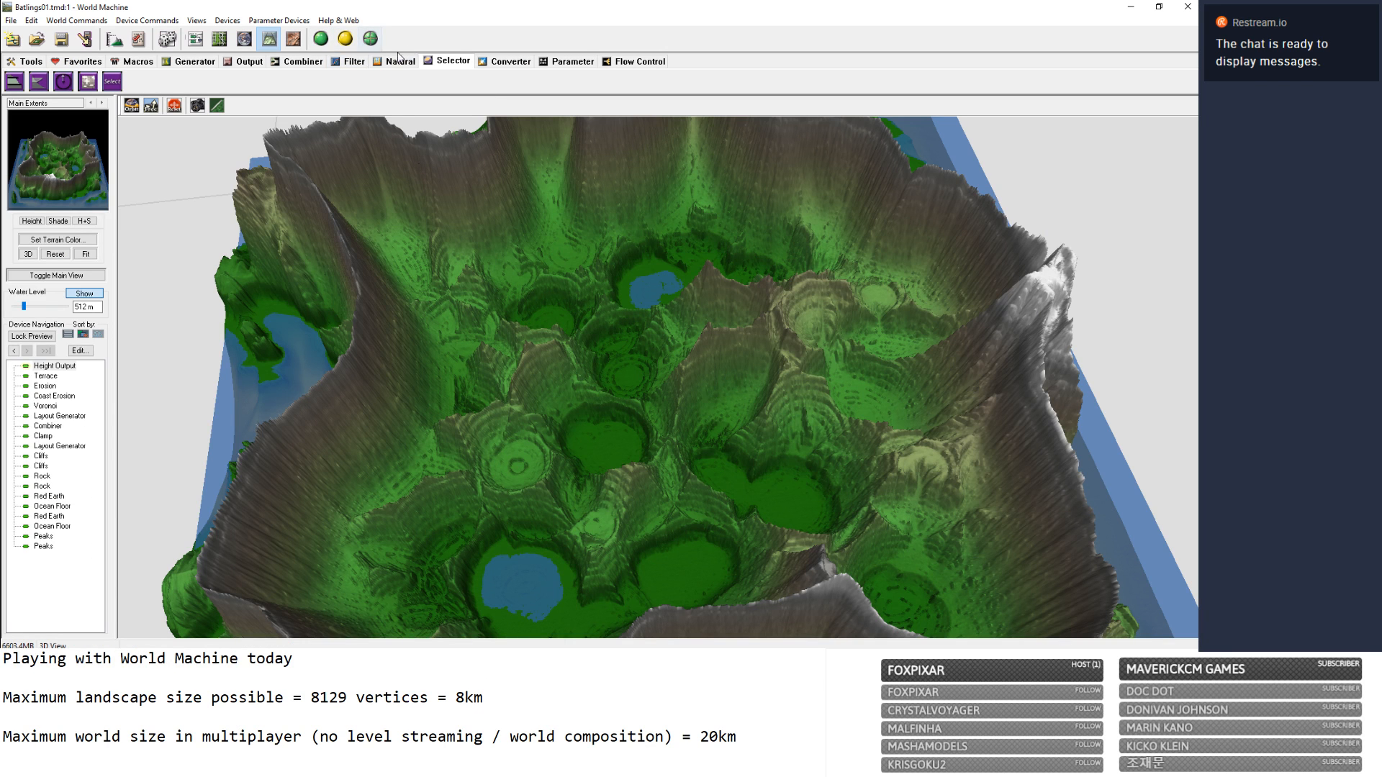
click(250, 62)
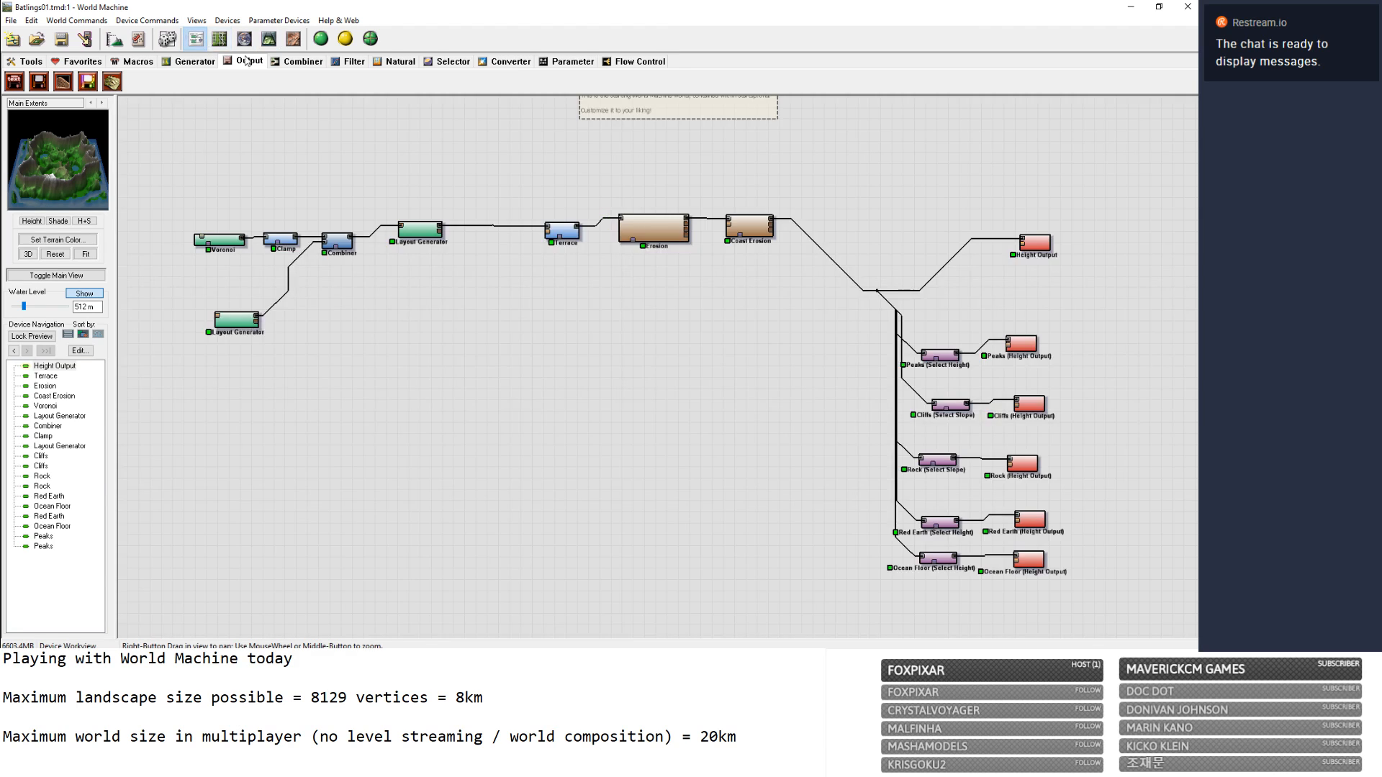
click(195, 39)
double_click(1034, 251)
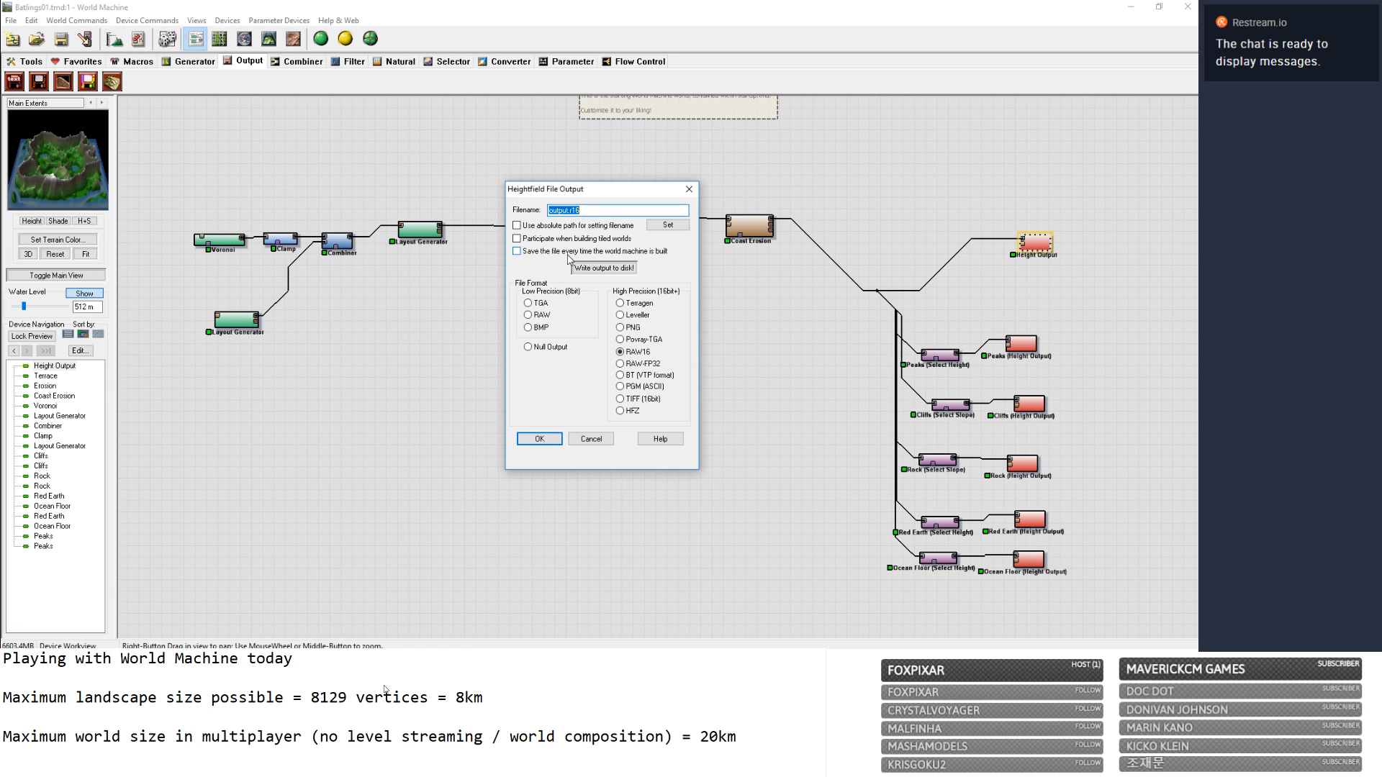
click(551, 436)
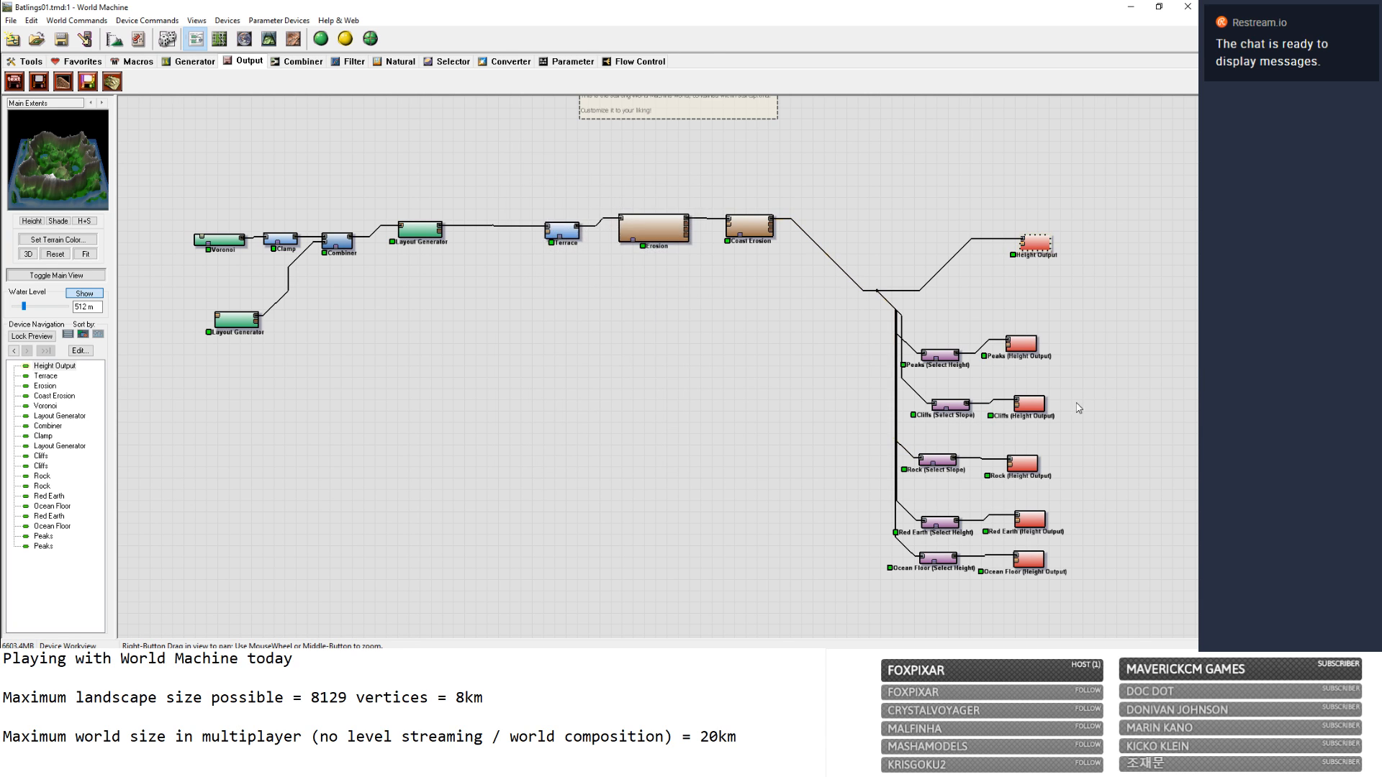
Enable saving the file on every world build for the Peaks, Cliffs and Rock height outputs.
double_click(1031, 351)
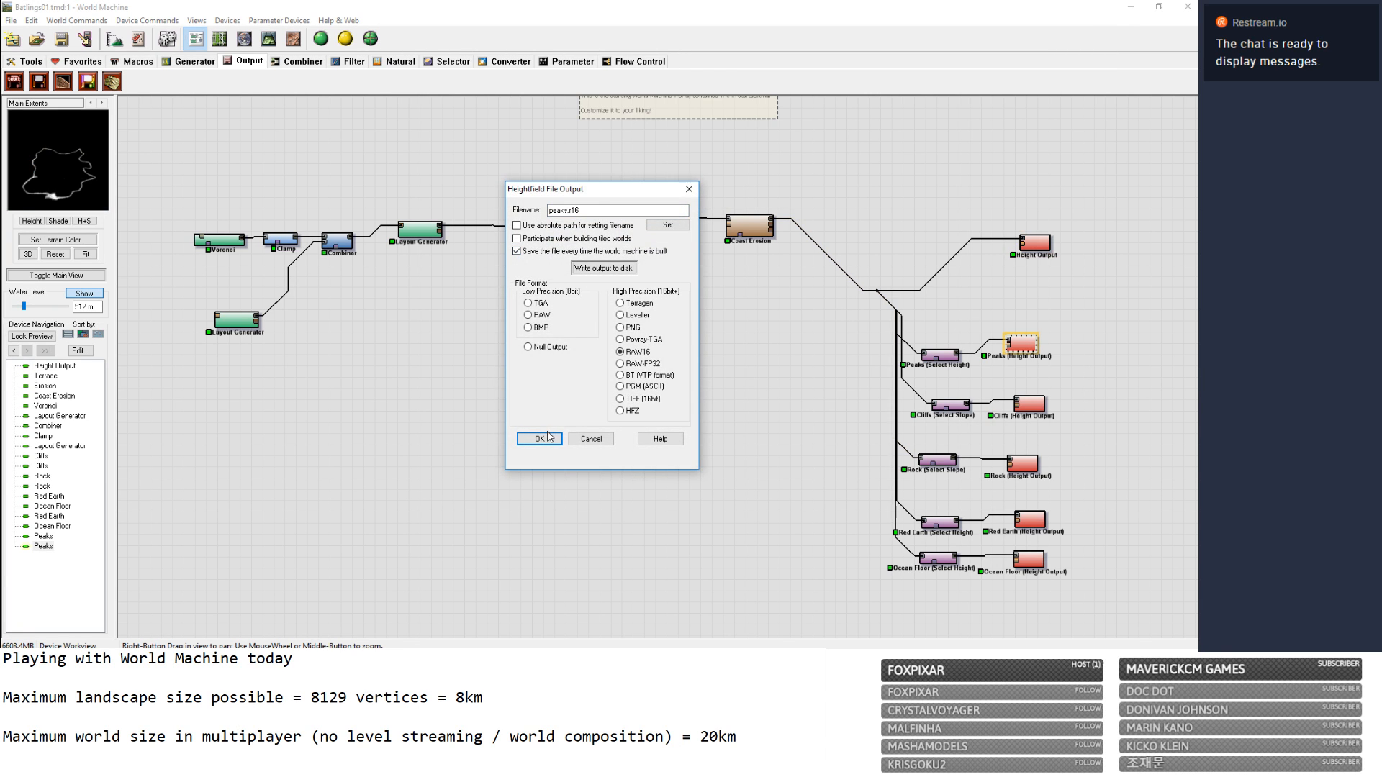
click(549, 436)
double_click(1029, 403)
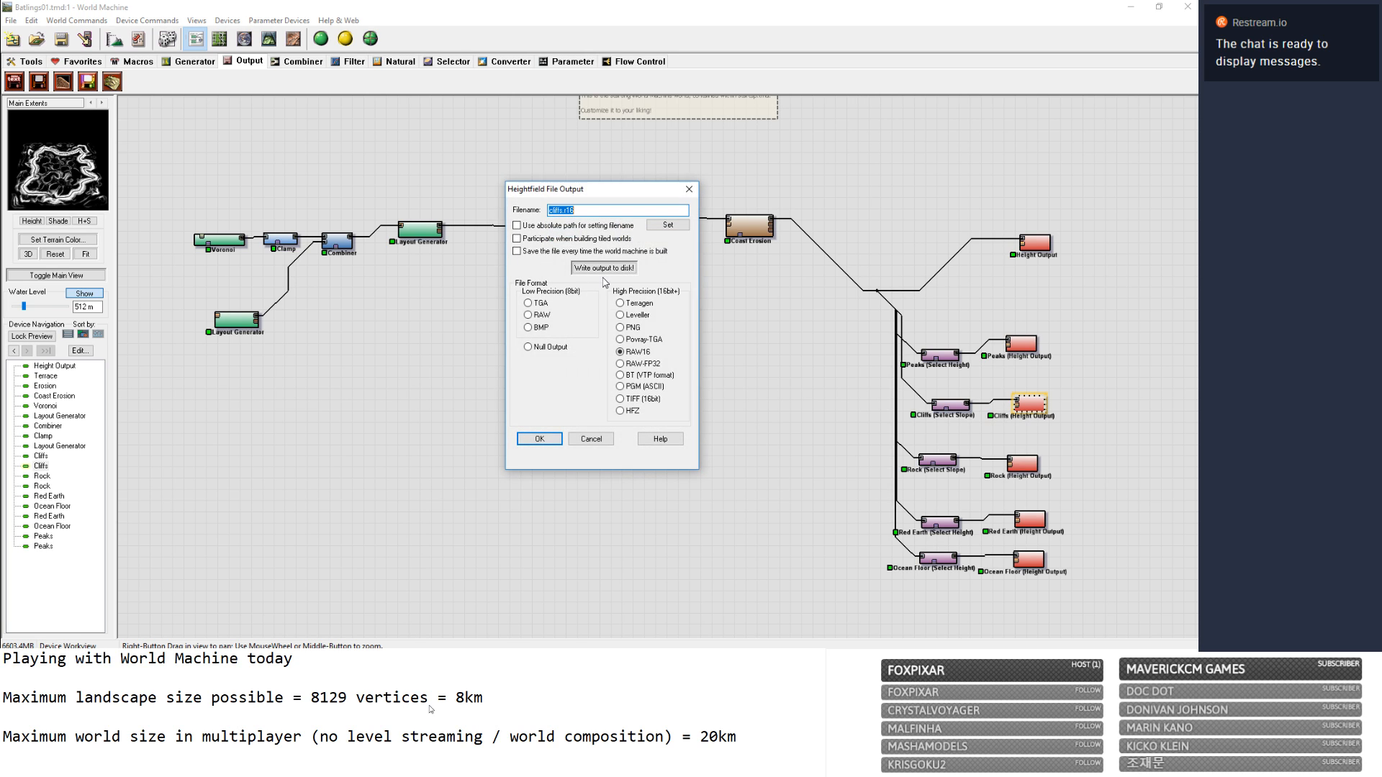
click(539, 438)
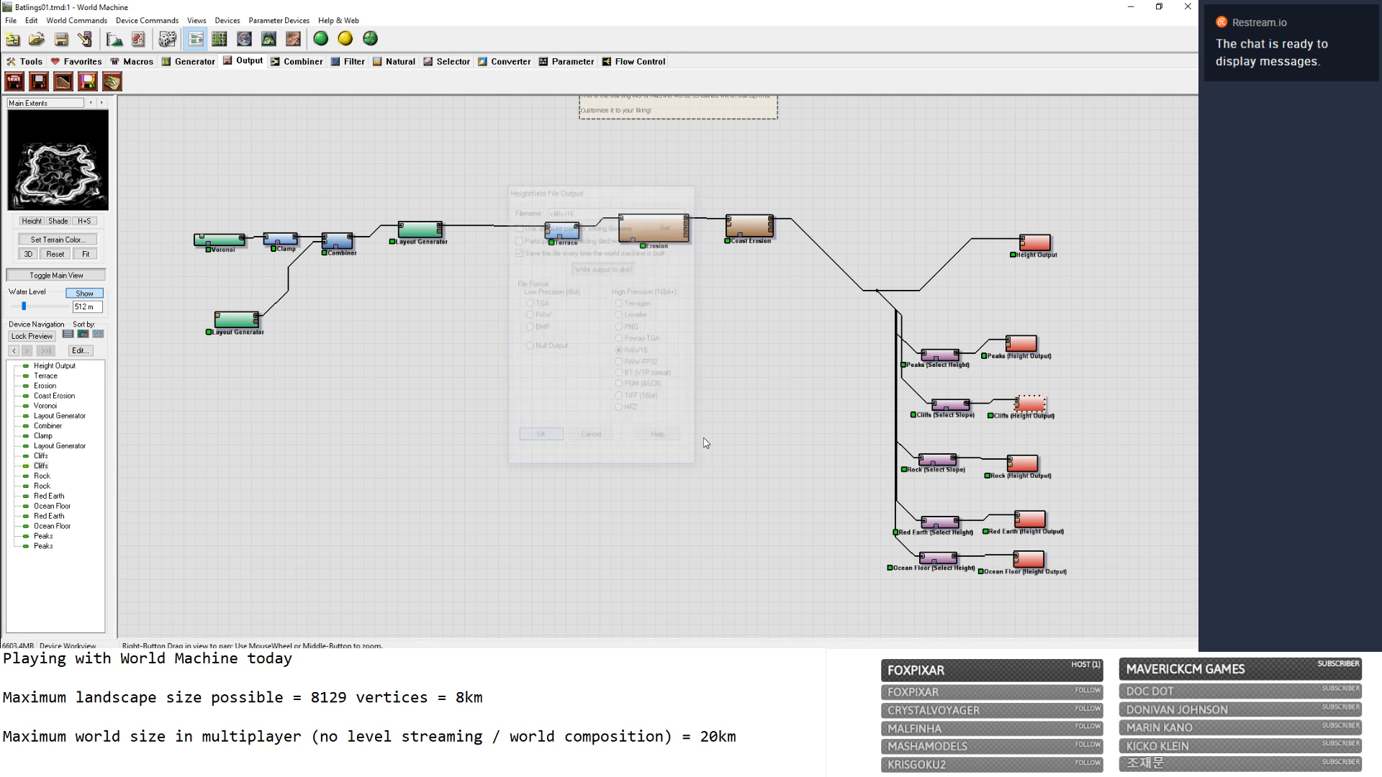
double_click(1022, 463)
click(539, 438)
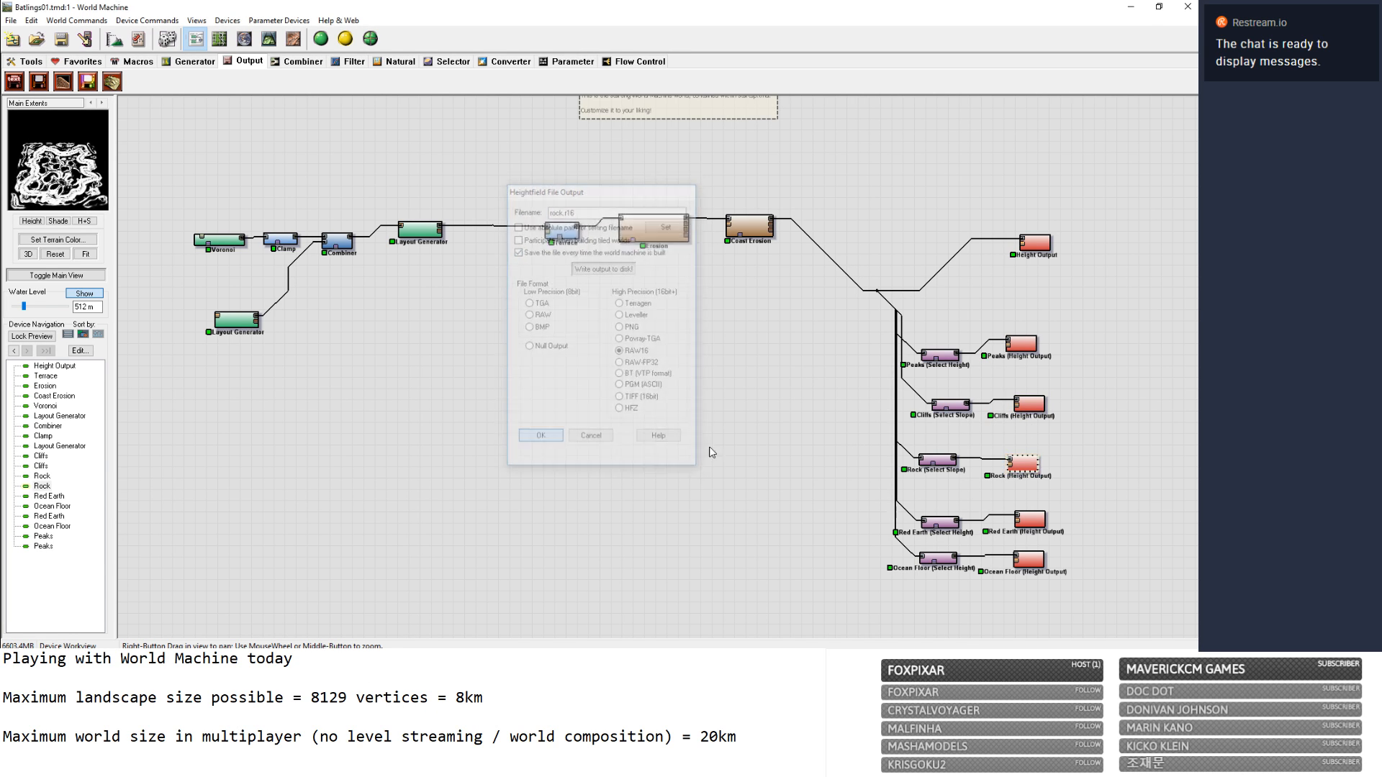
Enable saving the file on every world build for the Red Earth and Ocean Floor height outputs.
double_click(1030, 519)
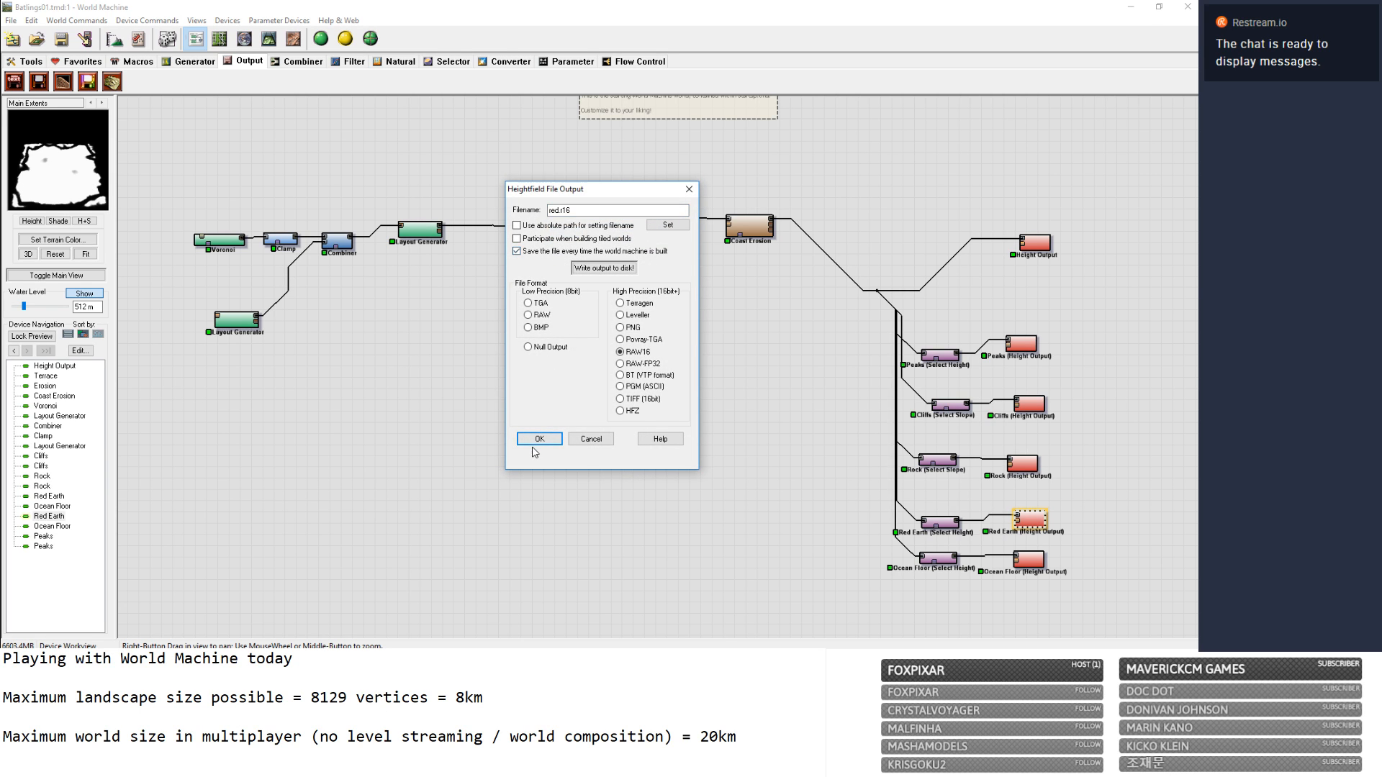
click(539, 439)
click(1041, 567)
double_click(1041, 567)
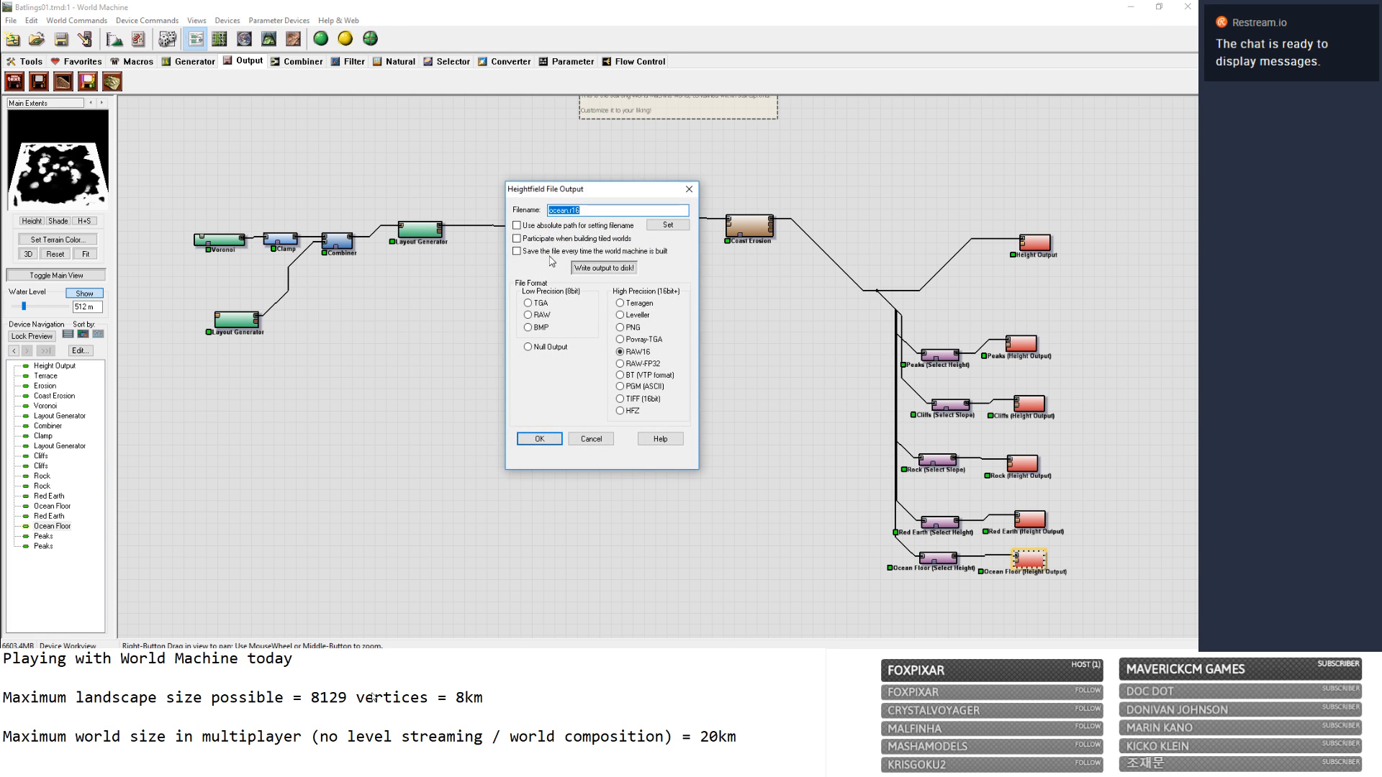
click(545, 441)
Write the main Height Output to disk as output.r16 in RAW16 format.
click(1034, 243)
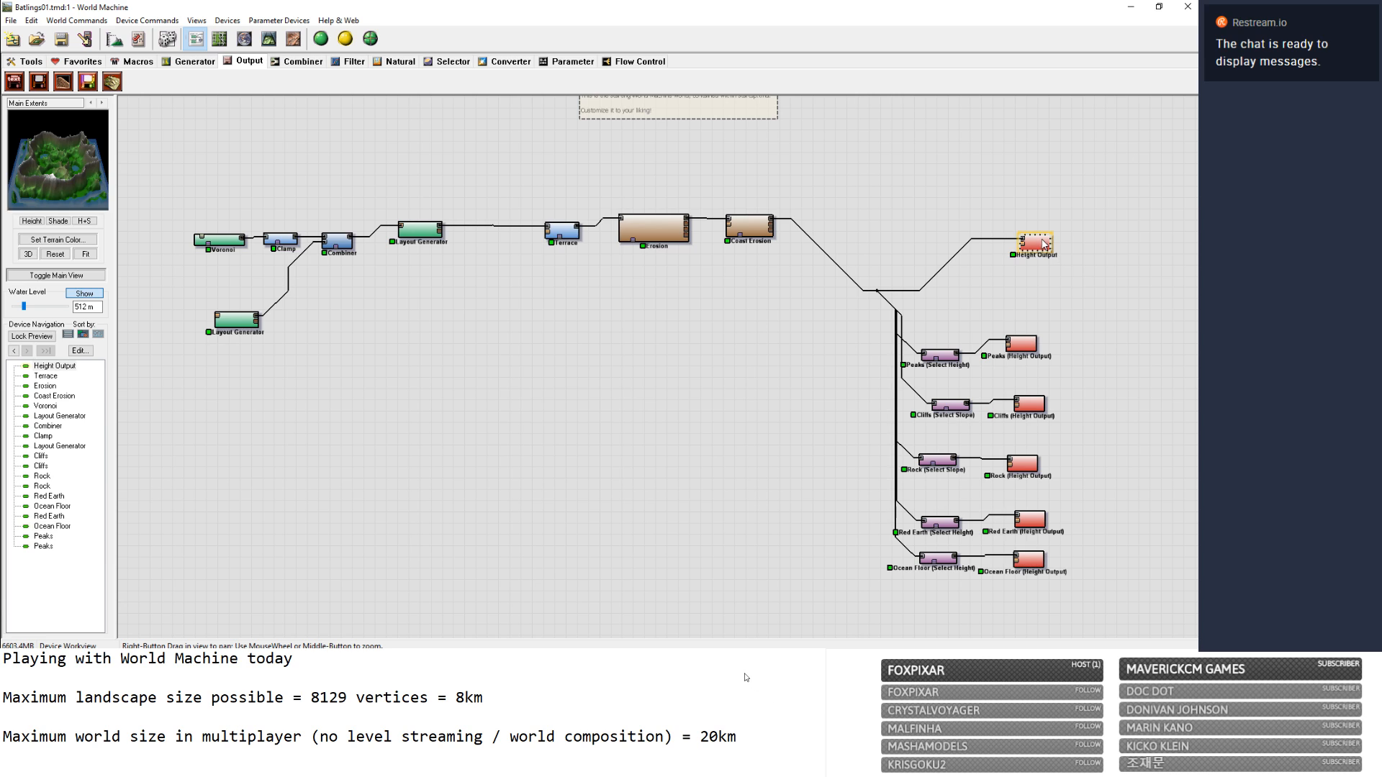
double_click(1034, 242)
click(615, 268)
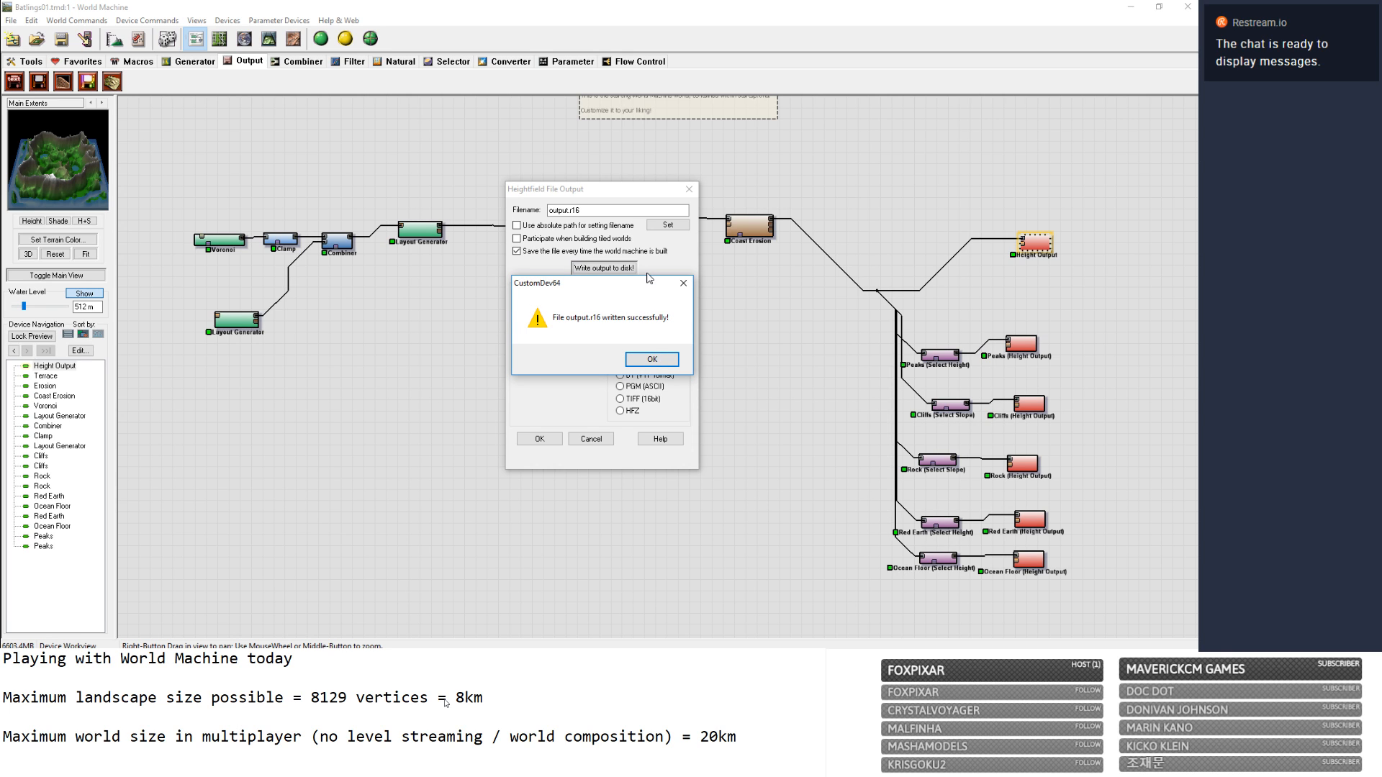
click(651, 359)
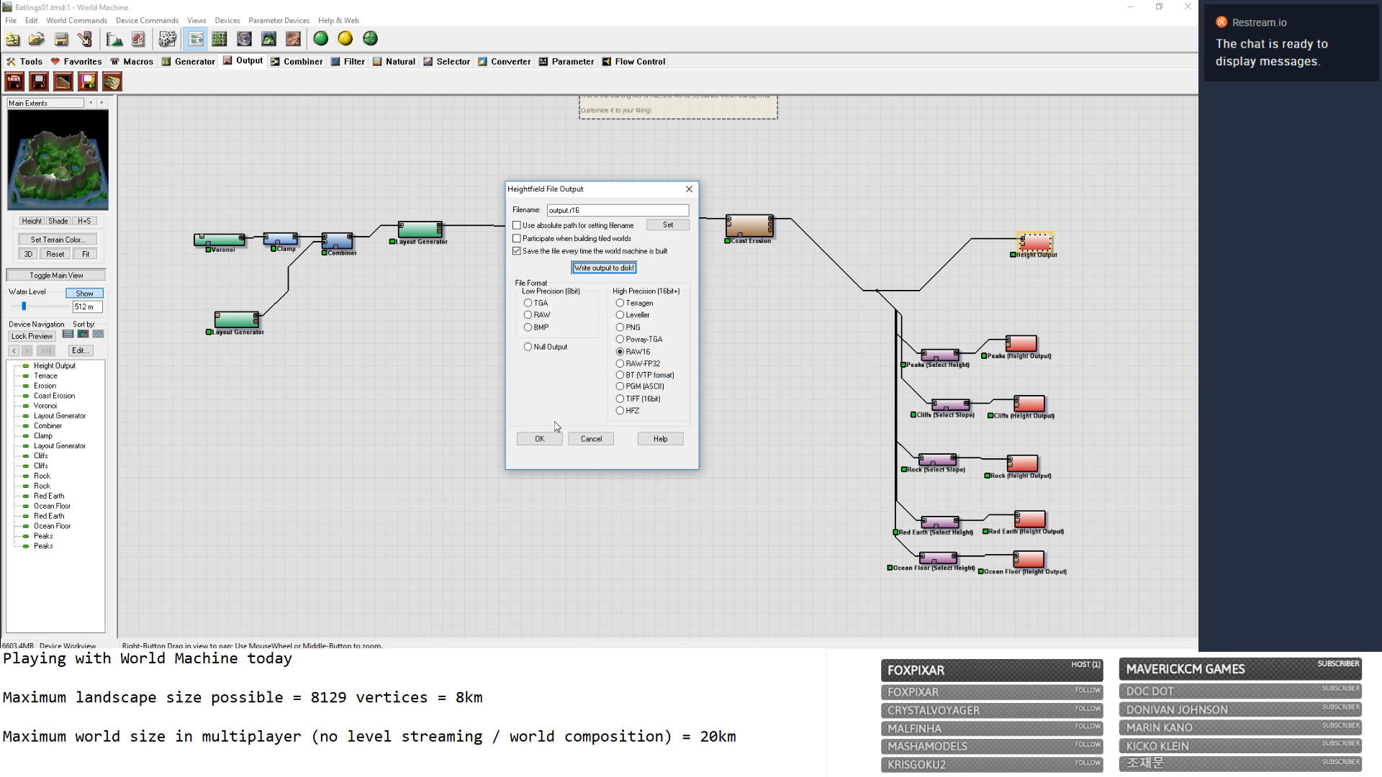
click(539, 440)
Write the Peaks and Cliffs height outputs to disk as peaks.r16 and cliffs.r16.
double_click(1035, 345)
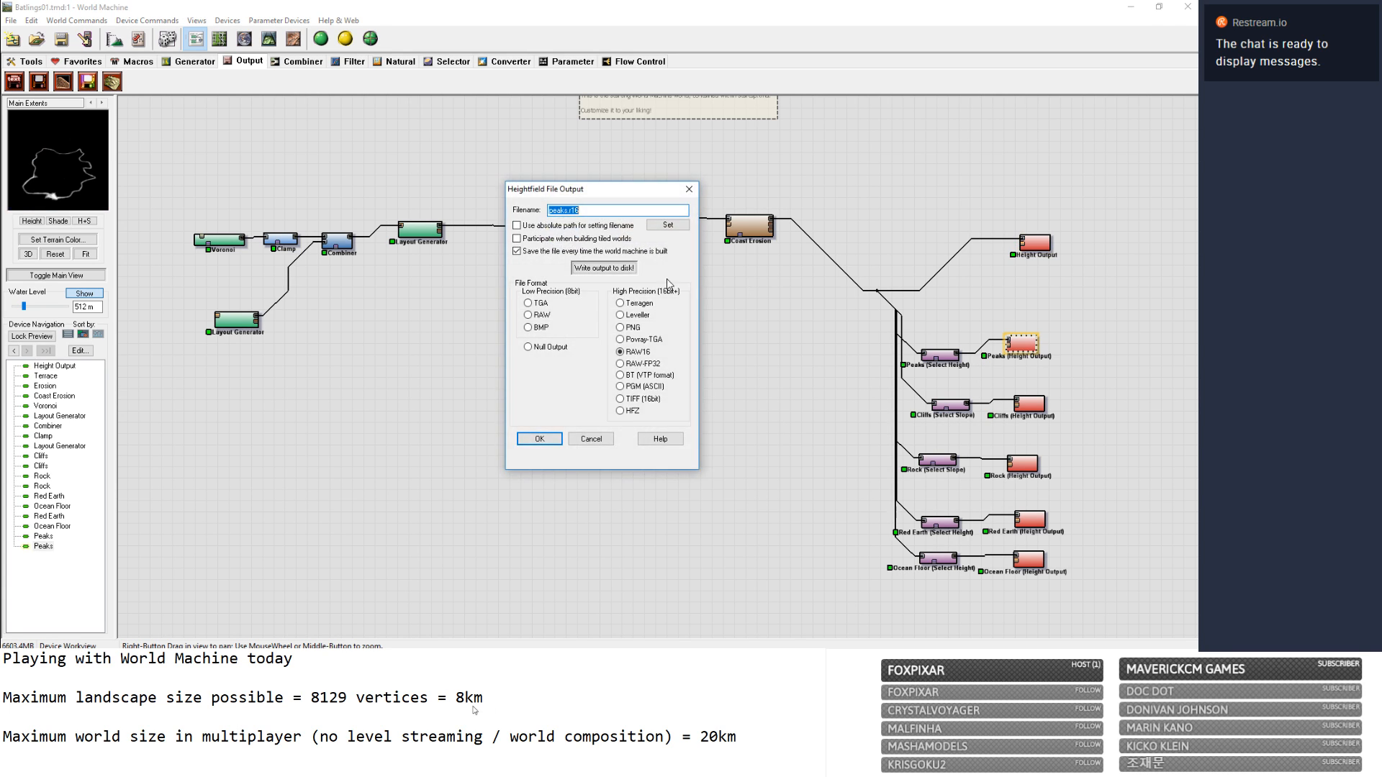
click(621, 270)
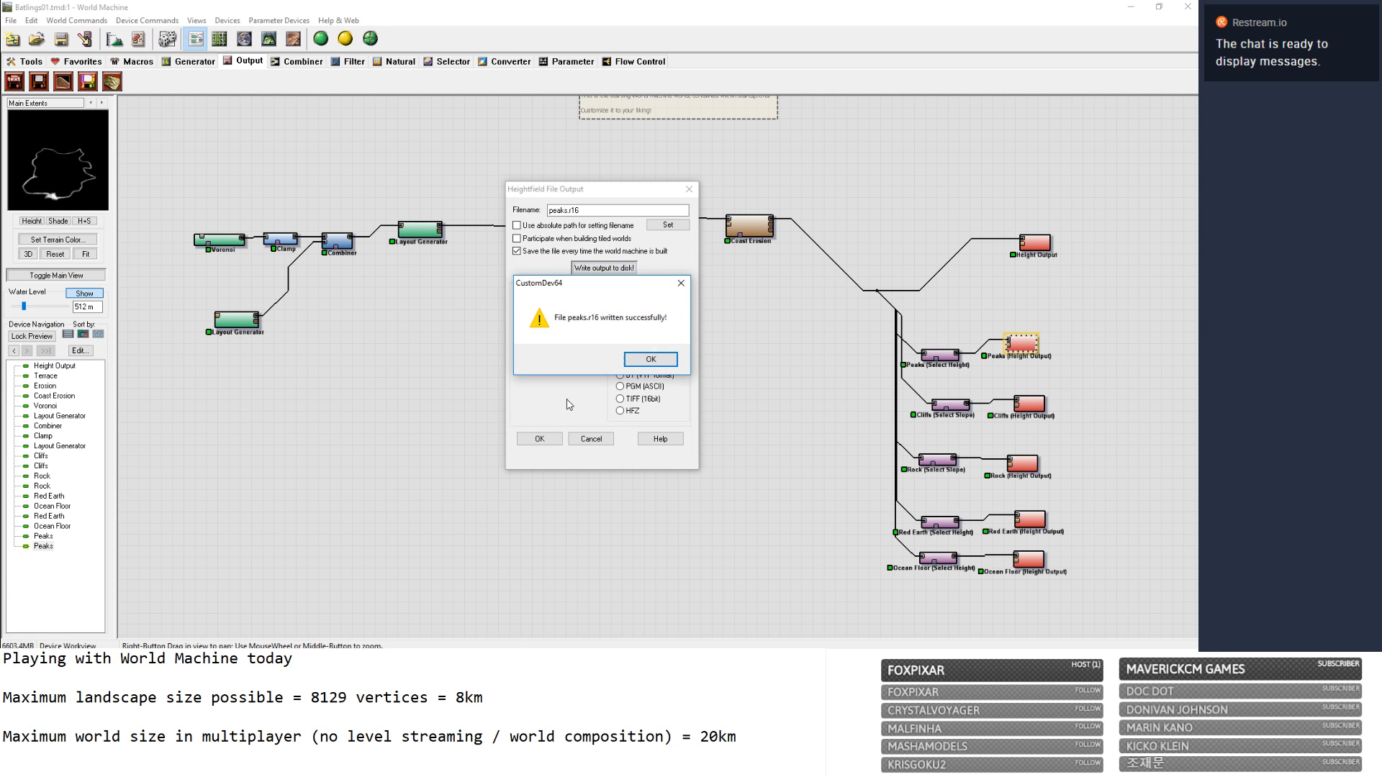
click(652, 359)
click(539, 439)
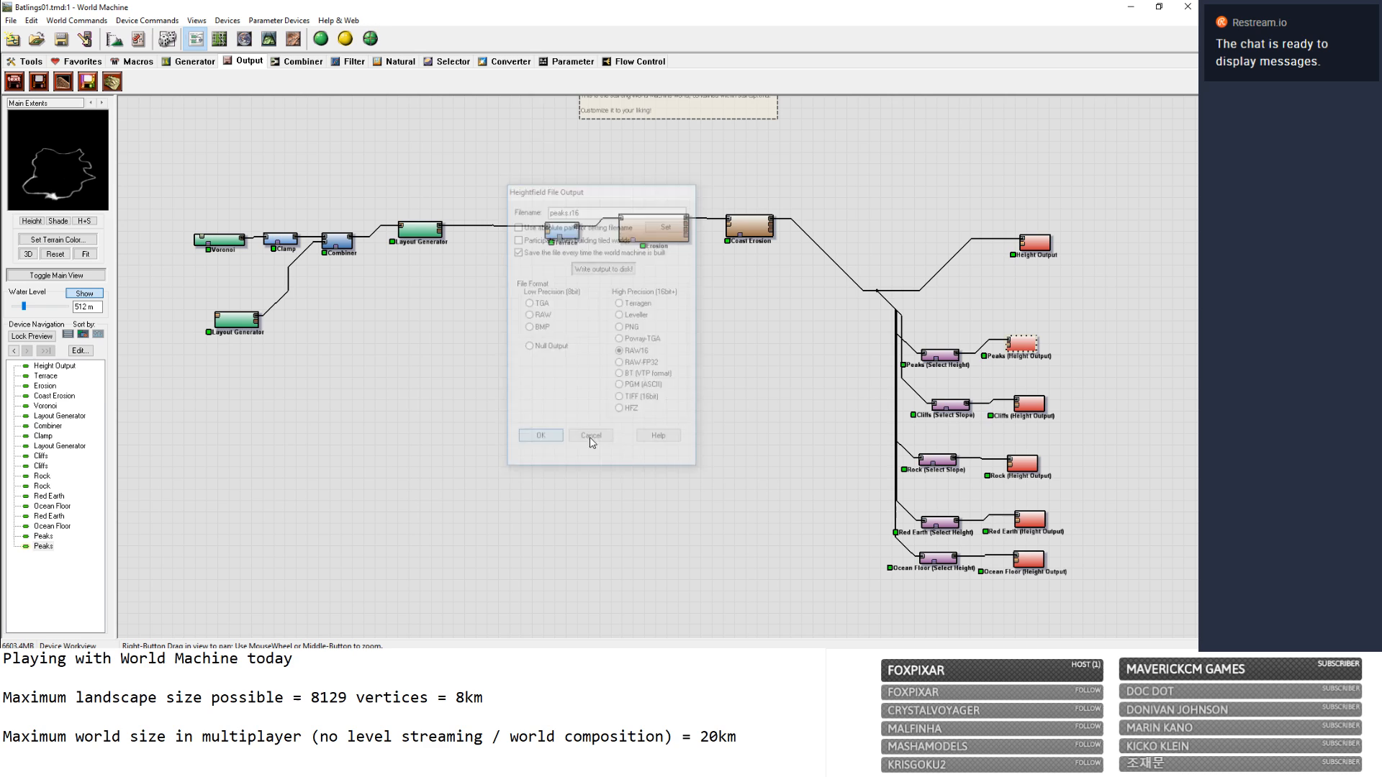
click(1032, 407)
double_click(1032, 406)
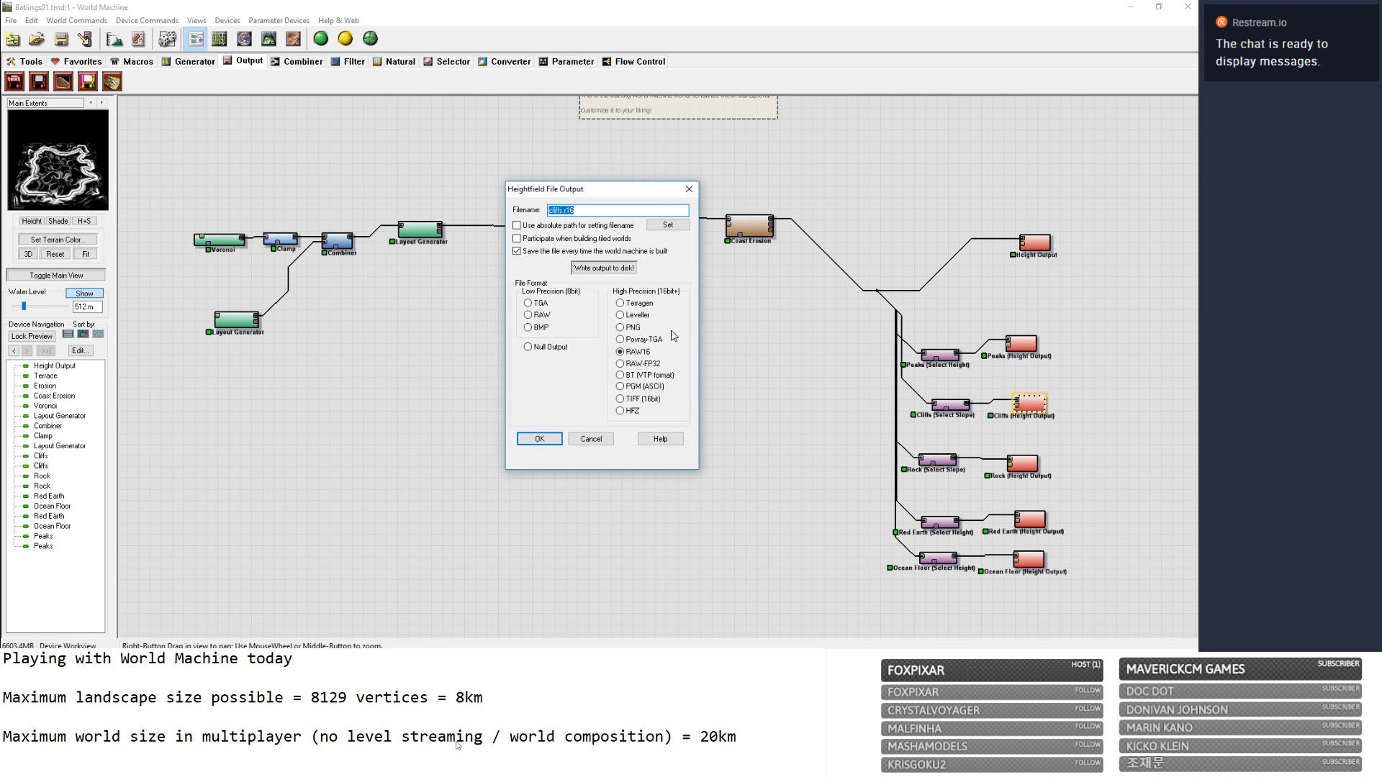
click(611, 268)
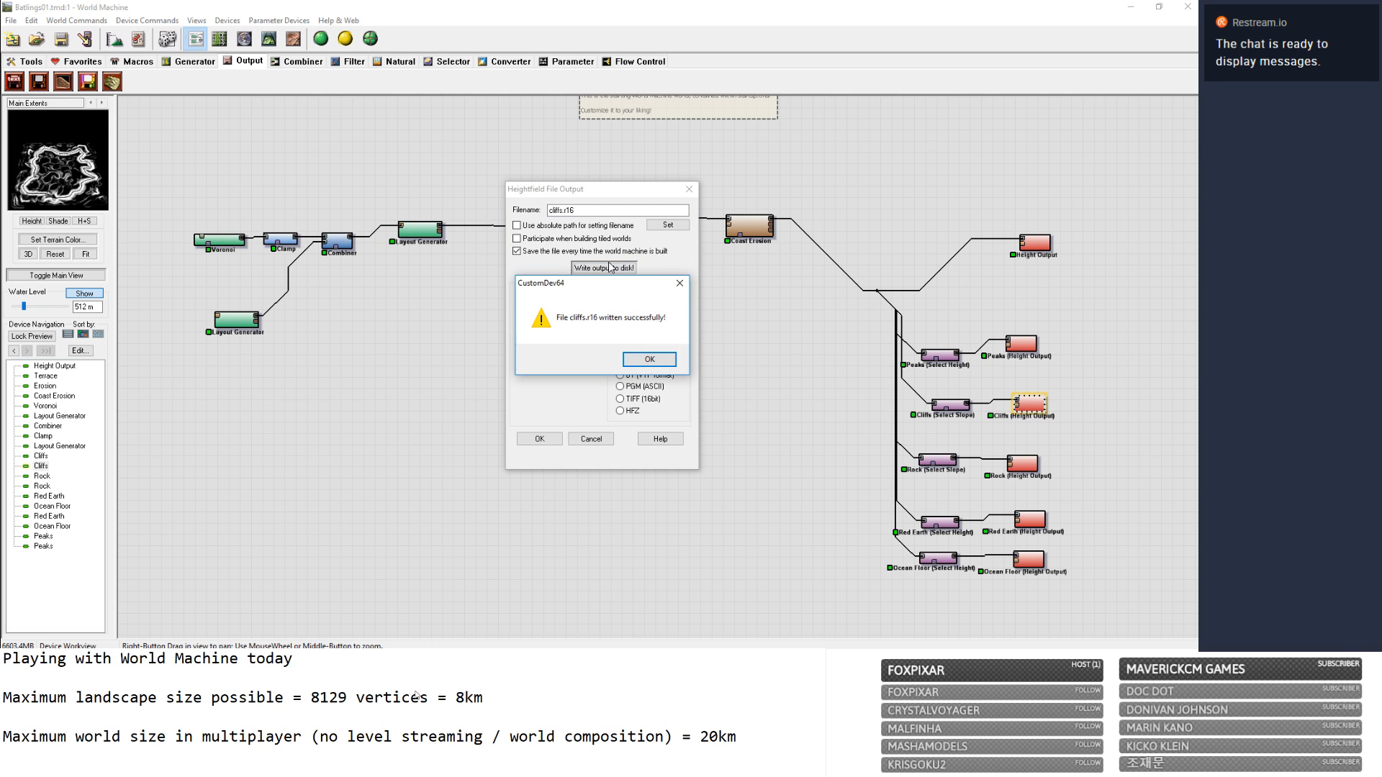
click(540, 439)
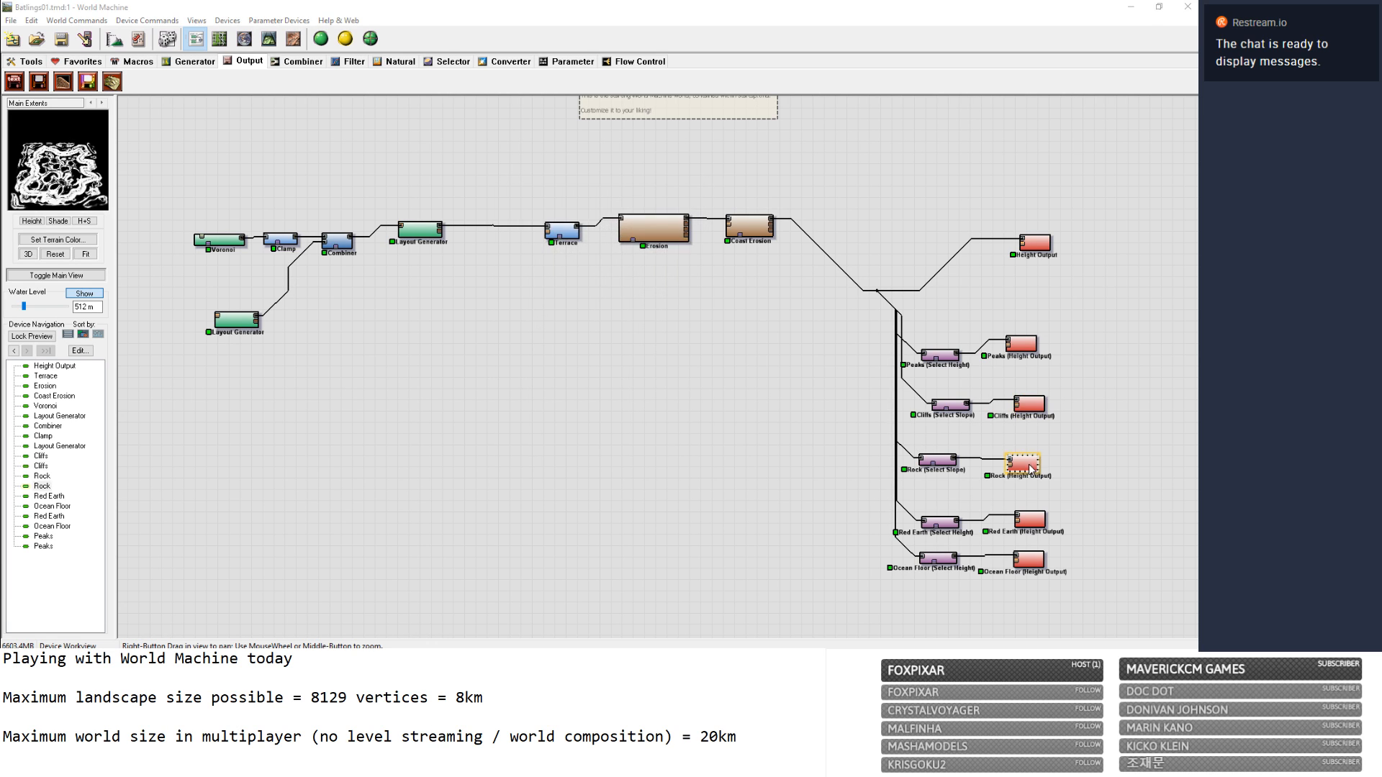
Write the Rock and Red Earth height outputs to disk as rock.r16 and red.r16.
double_click(1022, 463)
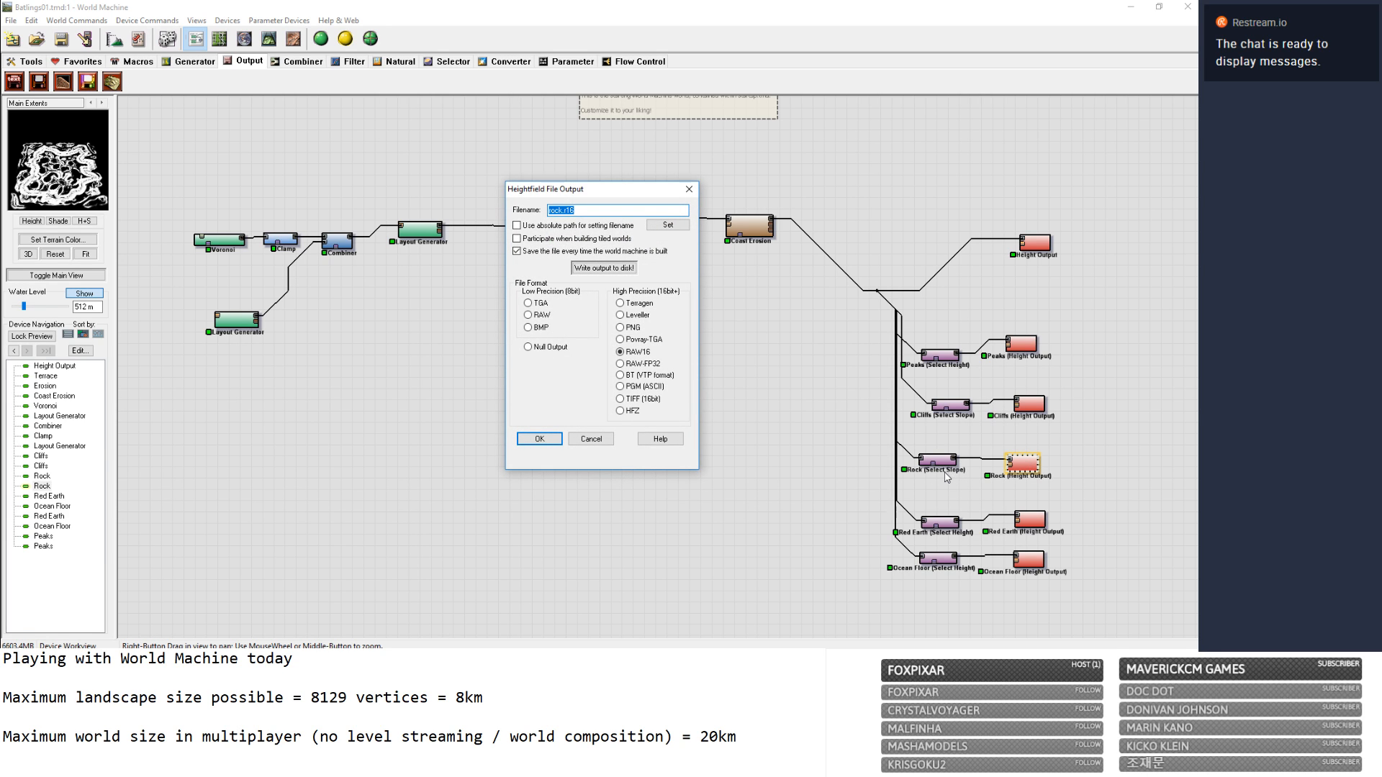
click(604, 270)
click(649, 363)
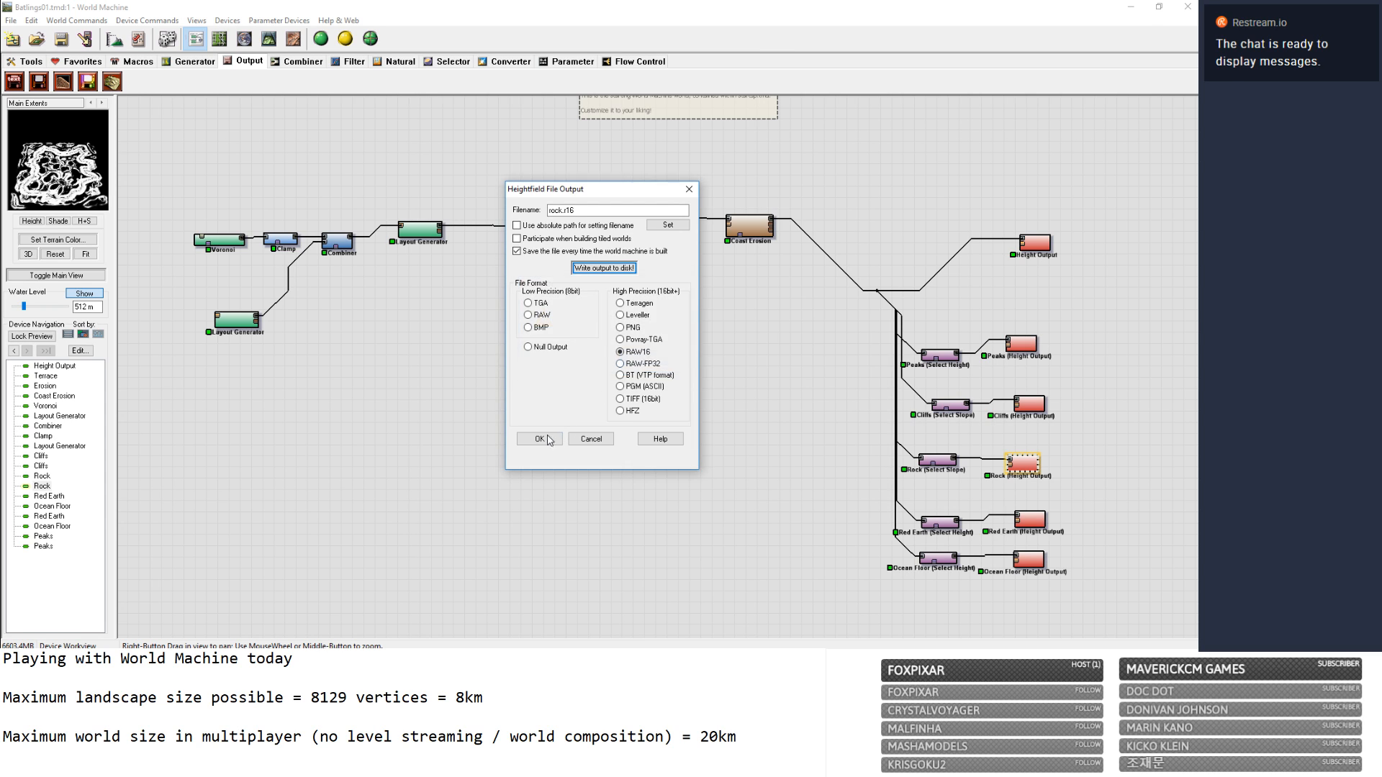
click(540, 439)
double_click(1030, 519)
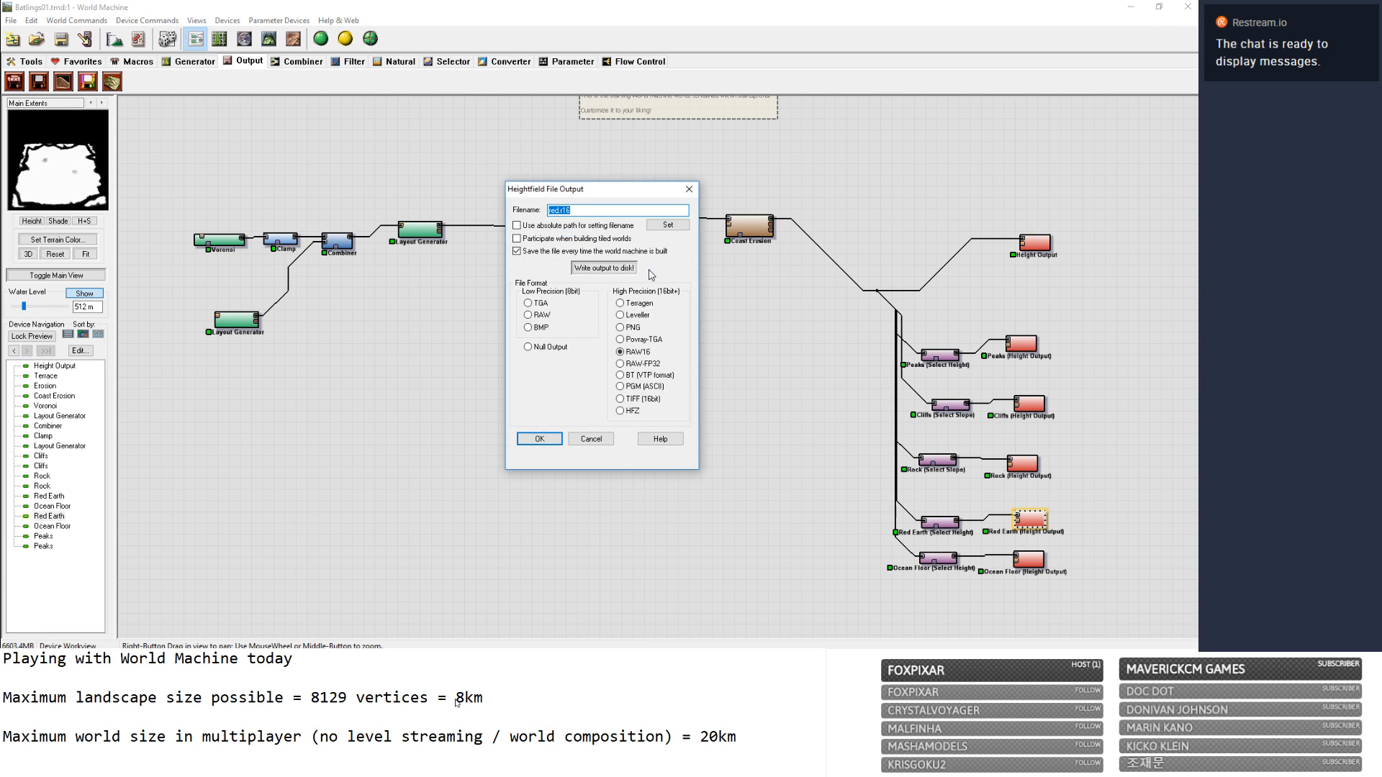
click(617, 270)
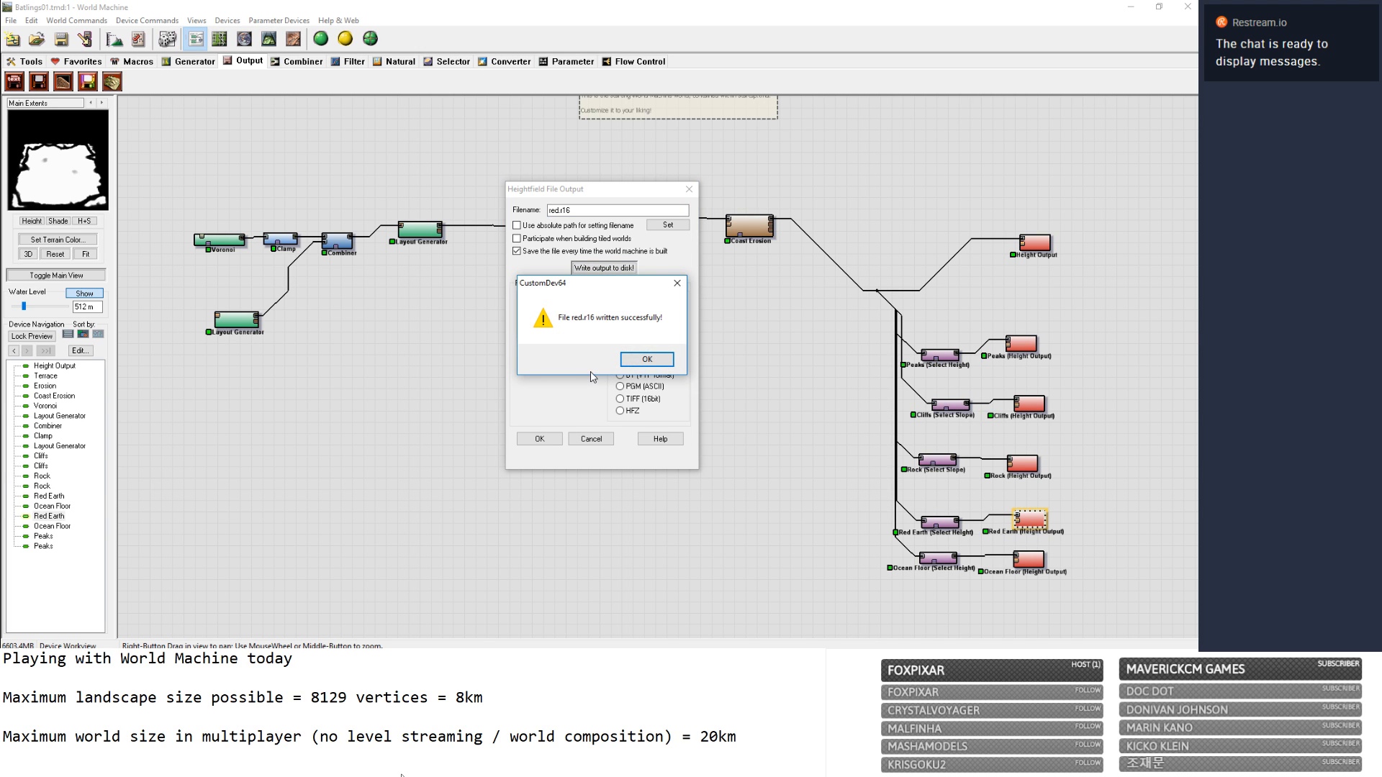
click(647, 360)
click(539, 438)
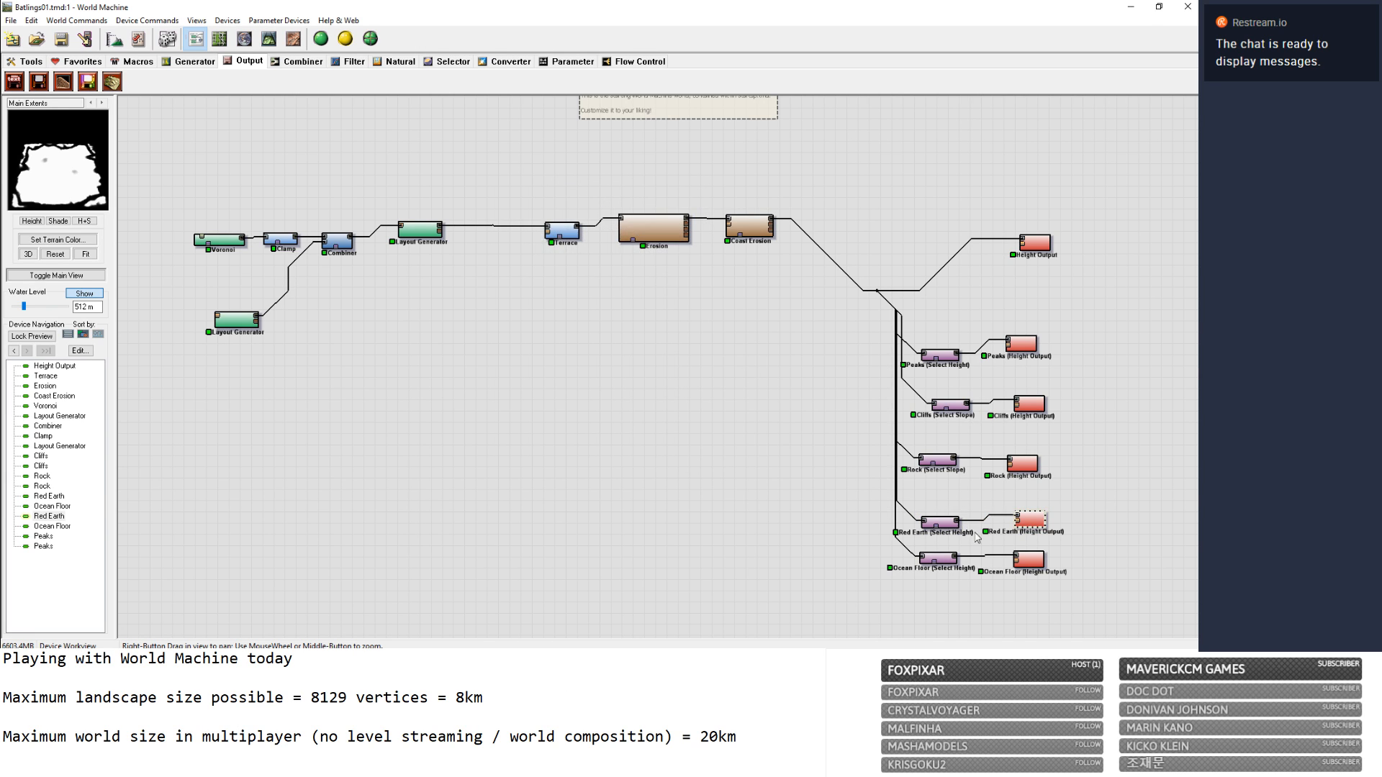
Write the Ocean Floor height output to disk as ocean.r16.
click(1031, 560)
double_click(1031, 560)
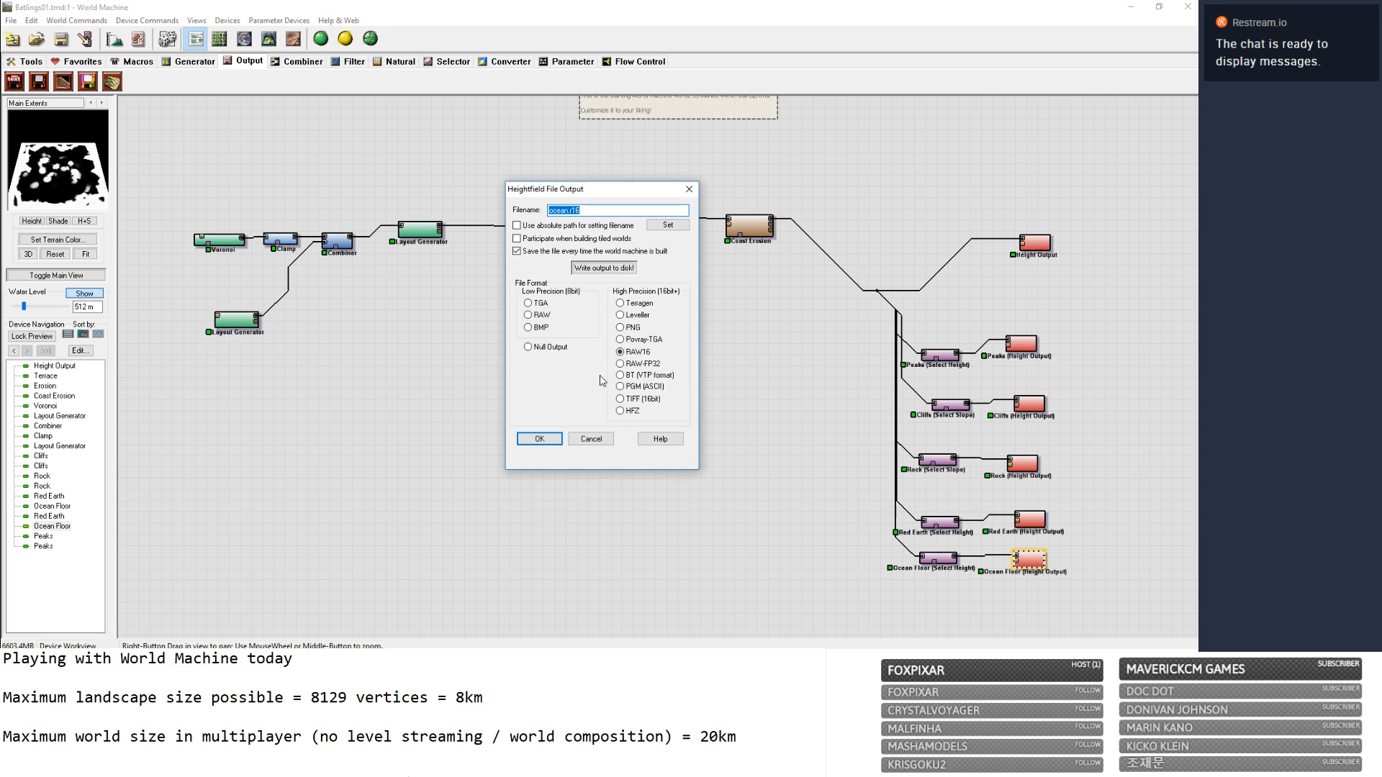
click(605, 269)
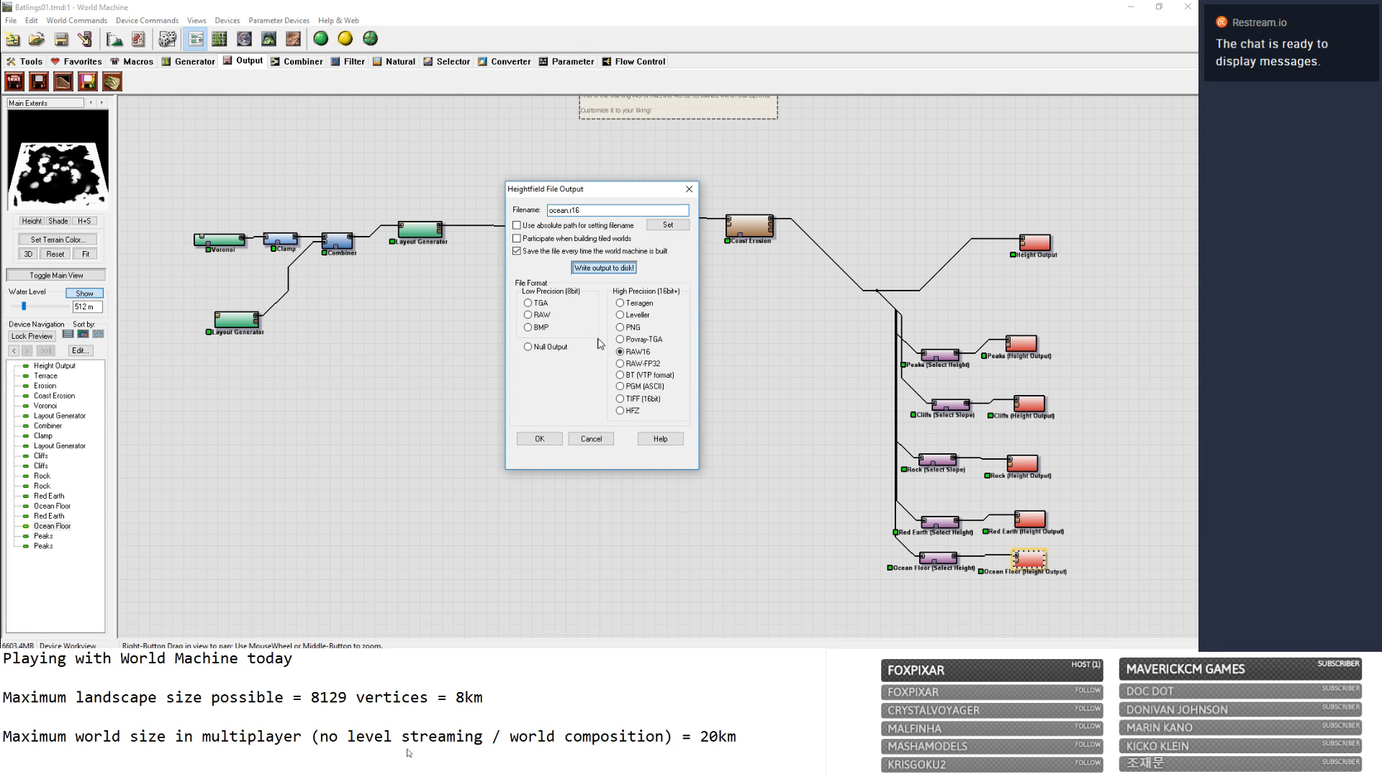
key(Return)
click(555, 437)
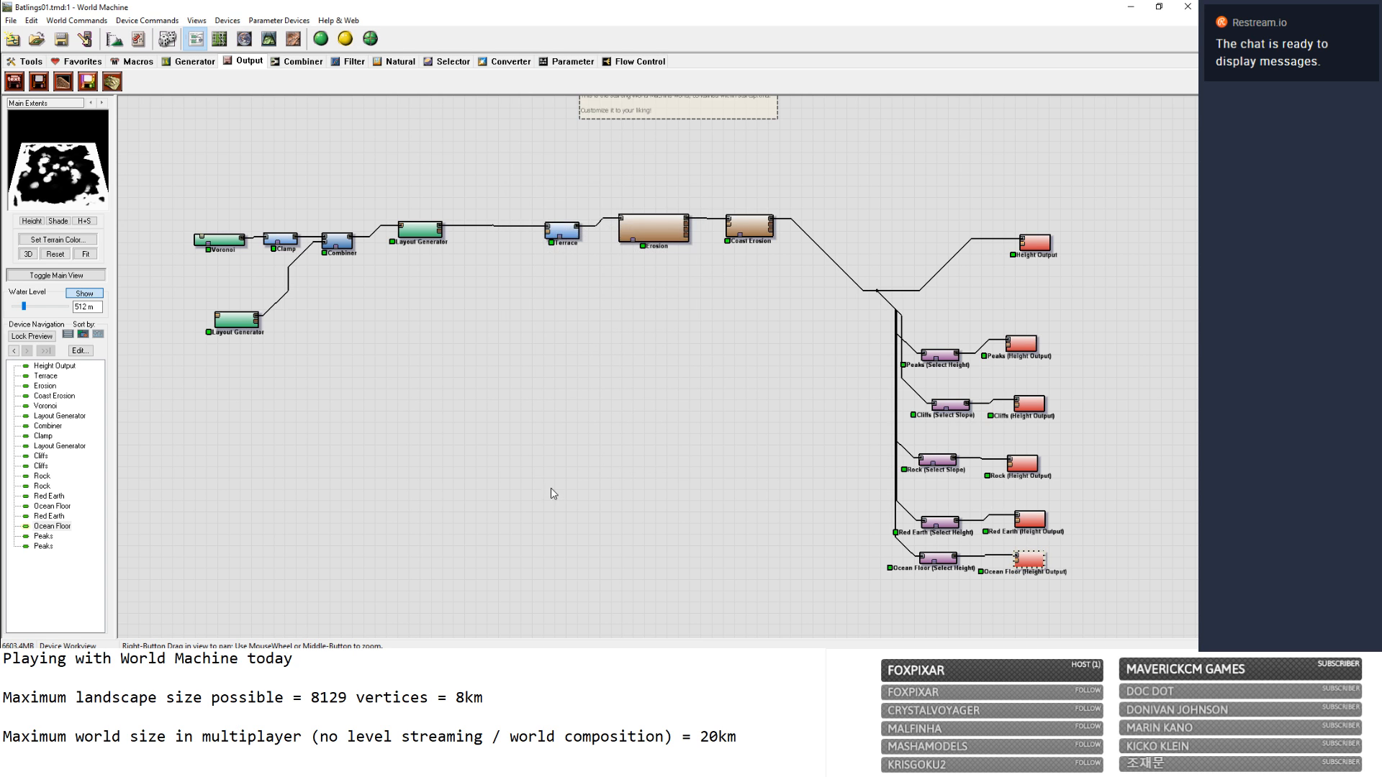
Switch back to Unreal Engine and load the output file from Batlings01 as the new landscape's heightmap.
key(alt+Tab)
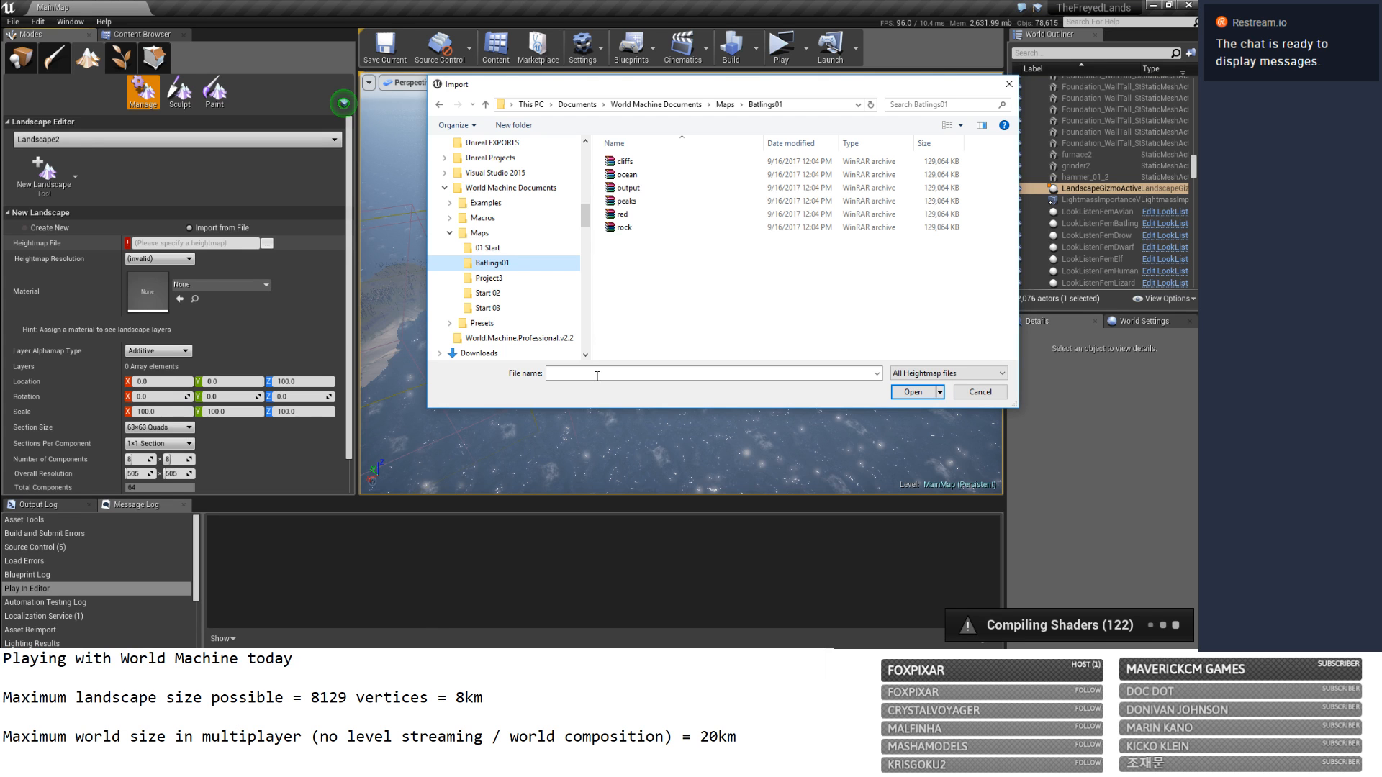
double_click(636, 193)
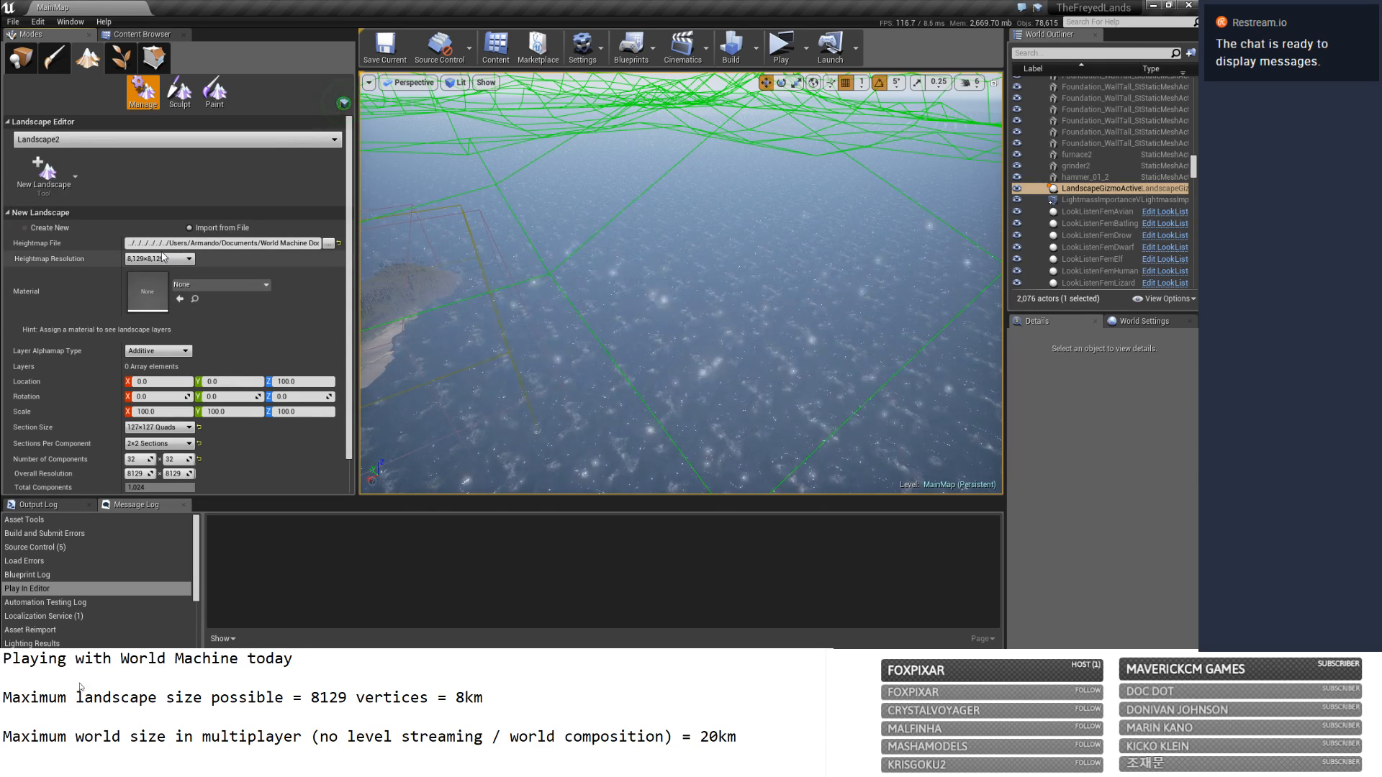
scroll(231, 308, down, 1)
Set the new landscape's Z scale to 400 and inspect the wireframe preview around the existing island.
right_drag(685, 294, 626, 282)
key(w)
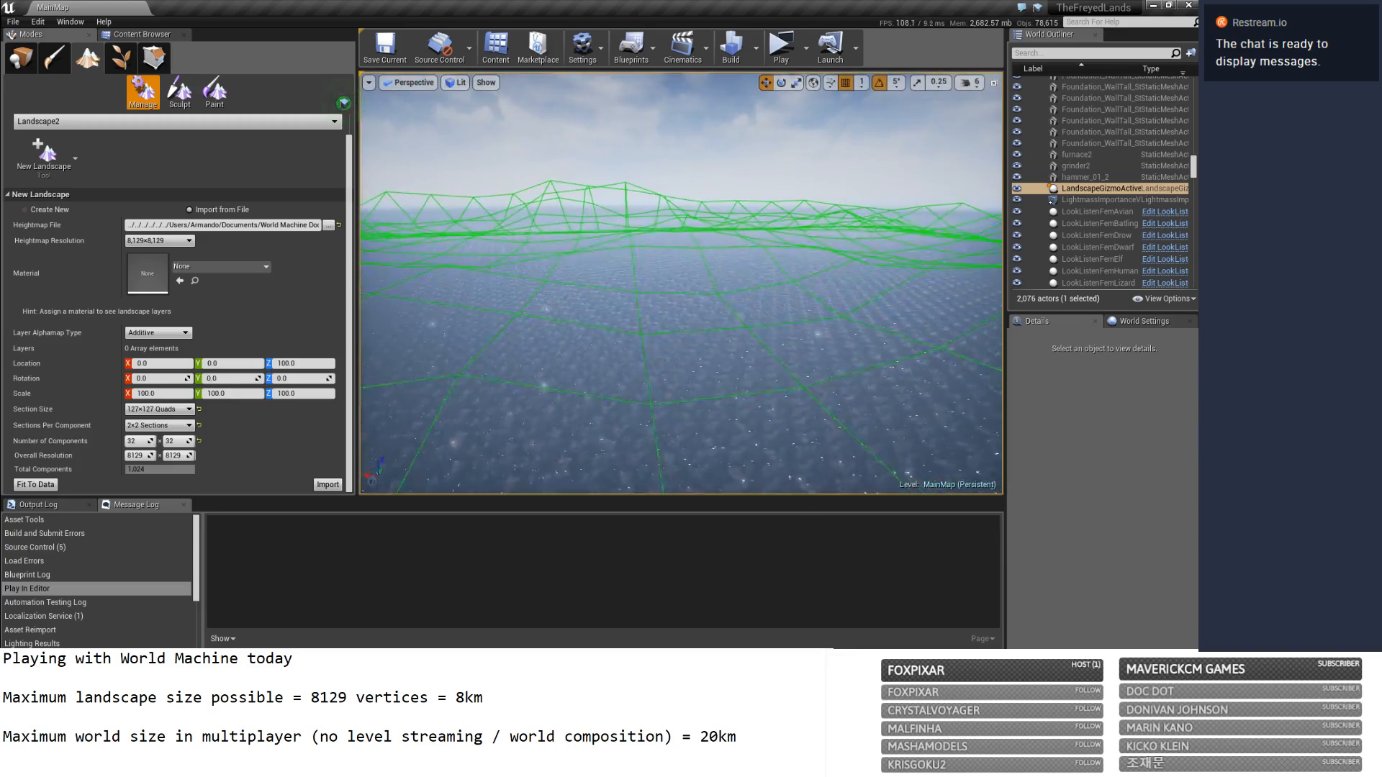
right_drag(626, 282, 613, 291)
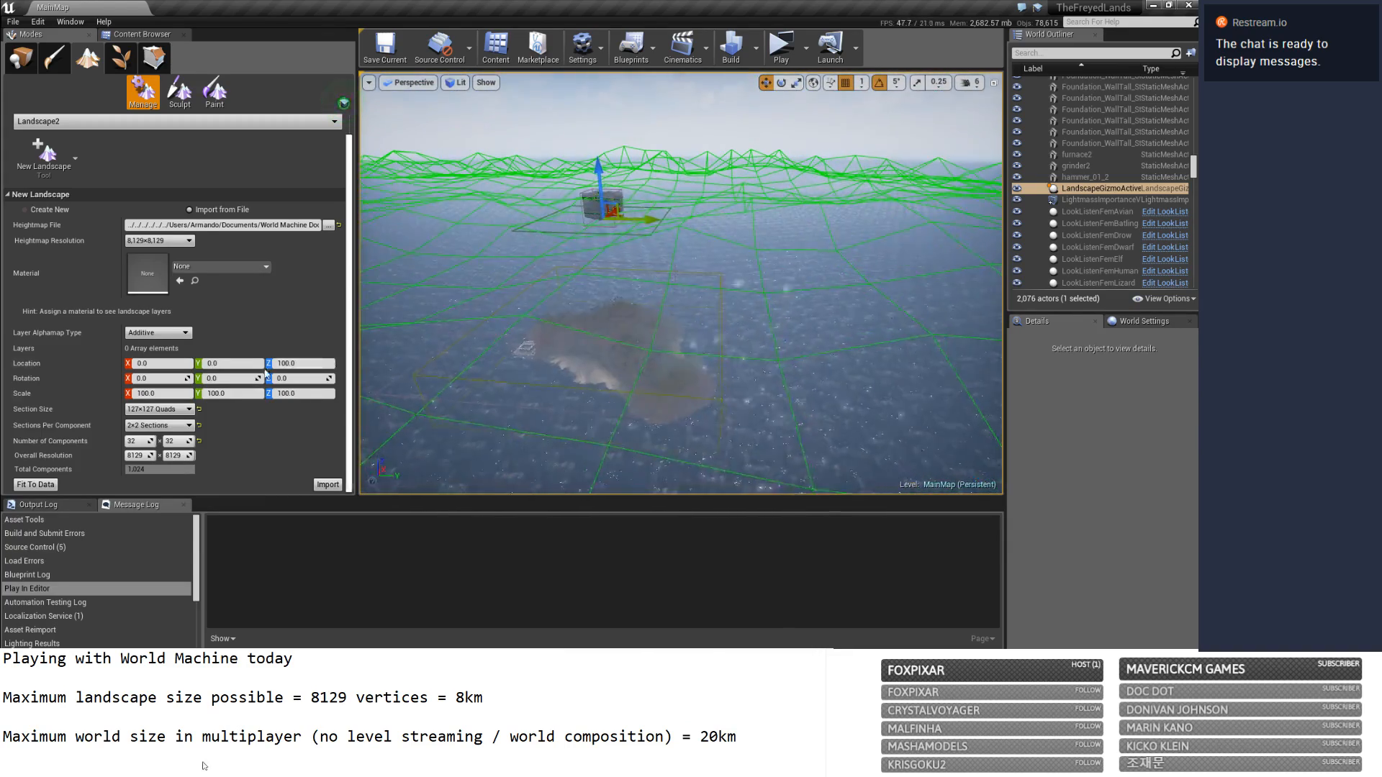
click(285, 394)
text(400)
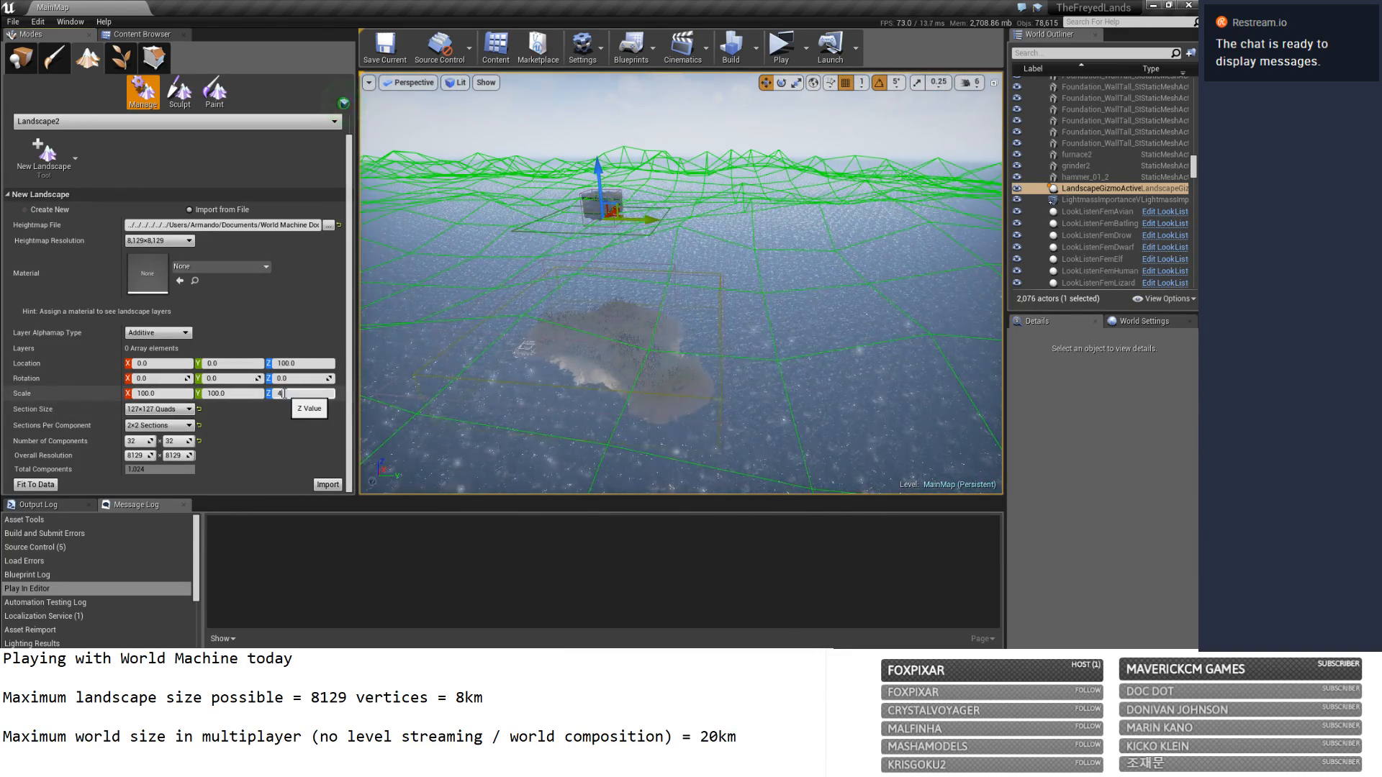
click(304, 366)
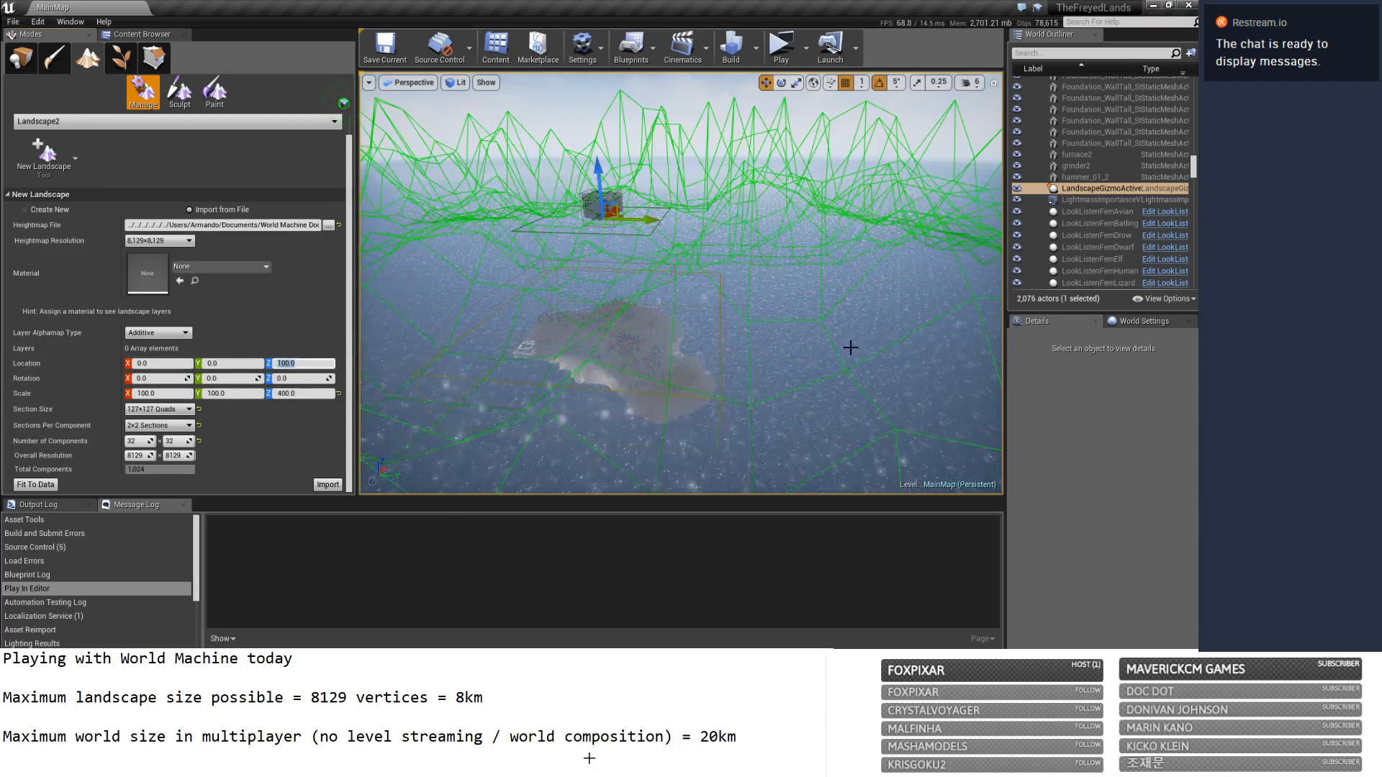
right_drag(852, 347, 748, 328)
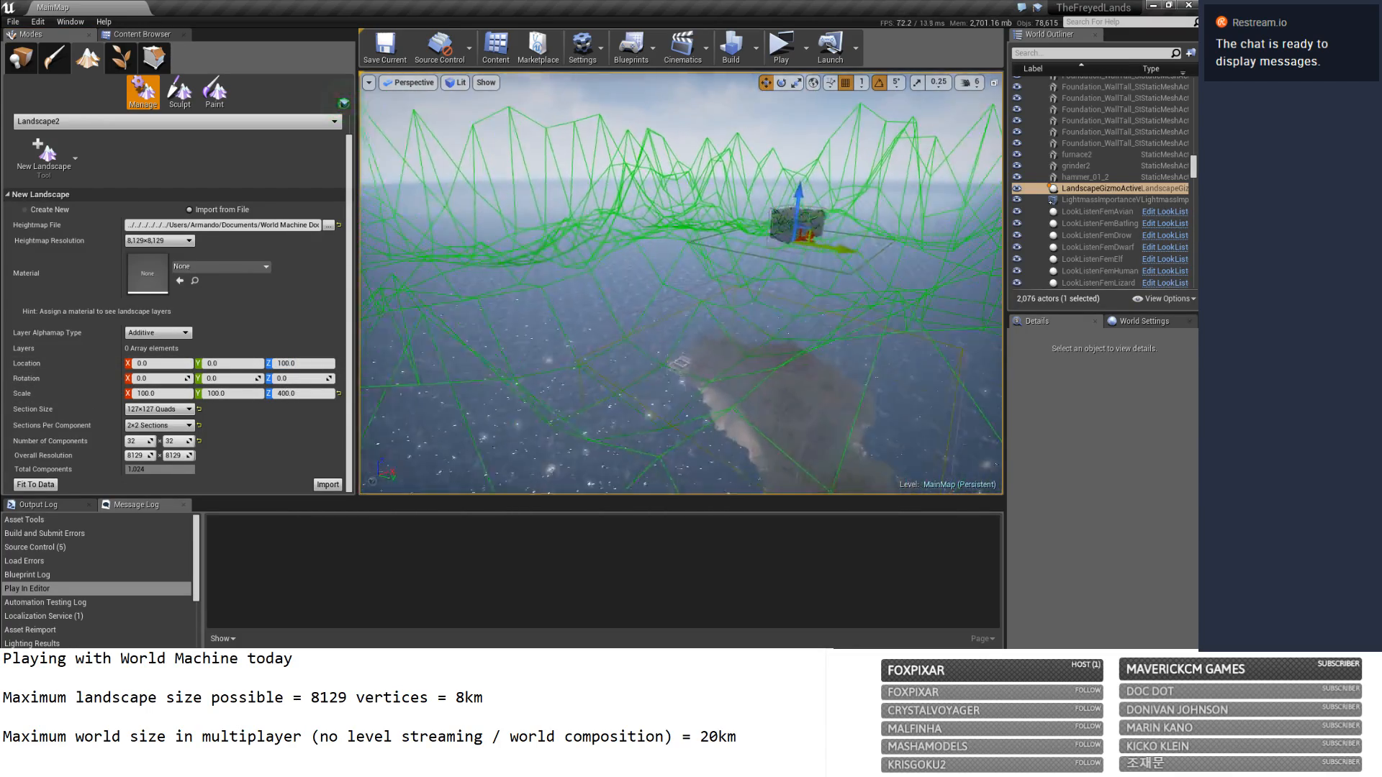
Move the new landscape preview to a far corner of the ocean, at about X -641564, Y 663454.
right_drag(680, 288, 661, 267)
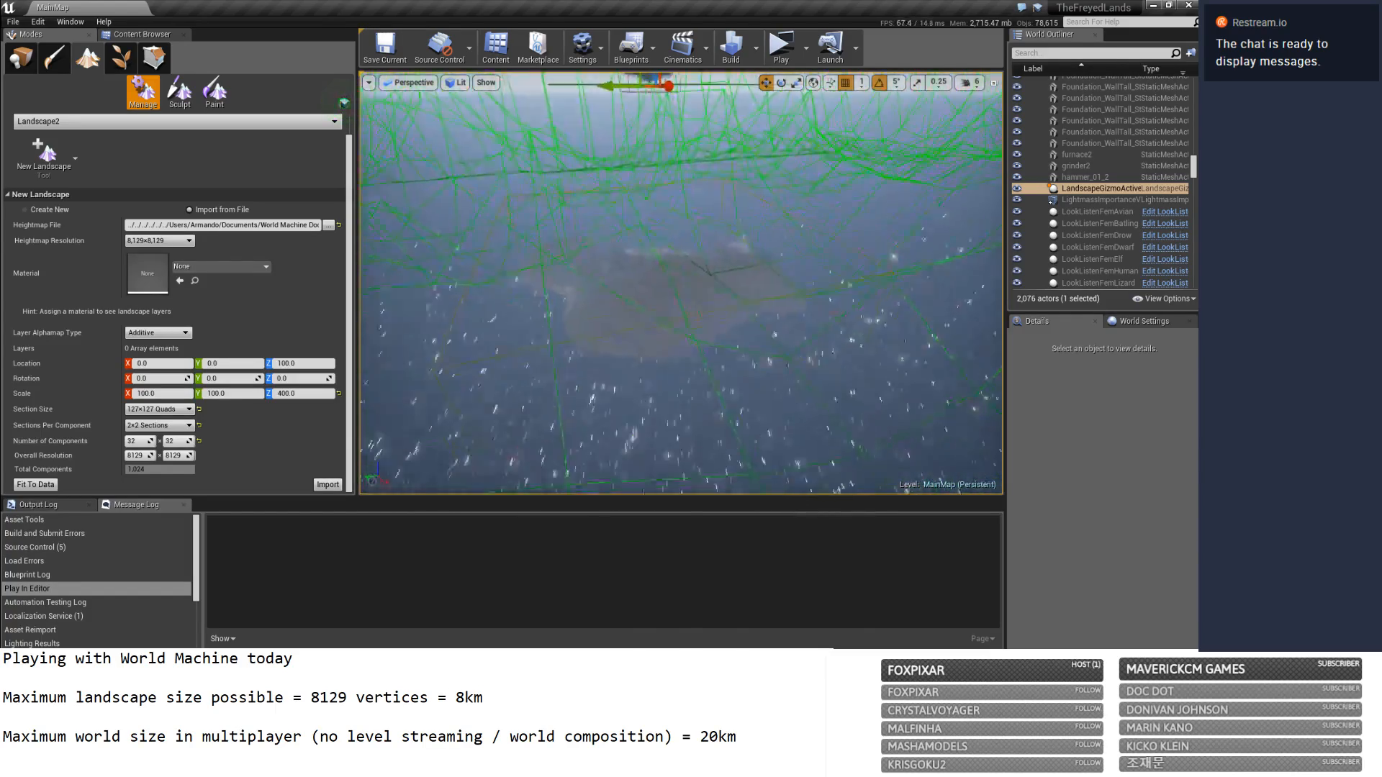
right_drag(680, 288, 677, 280)
click(968, 82)
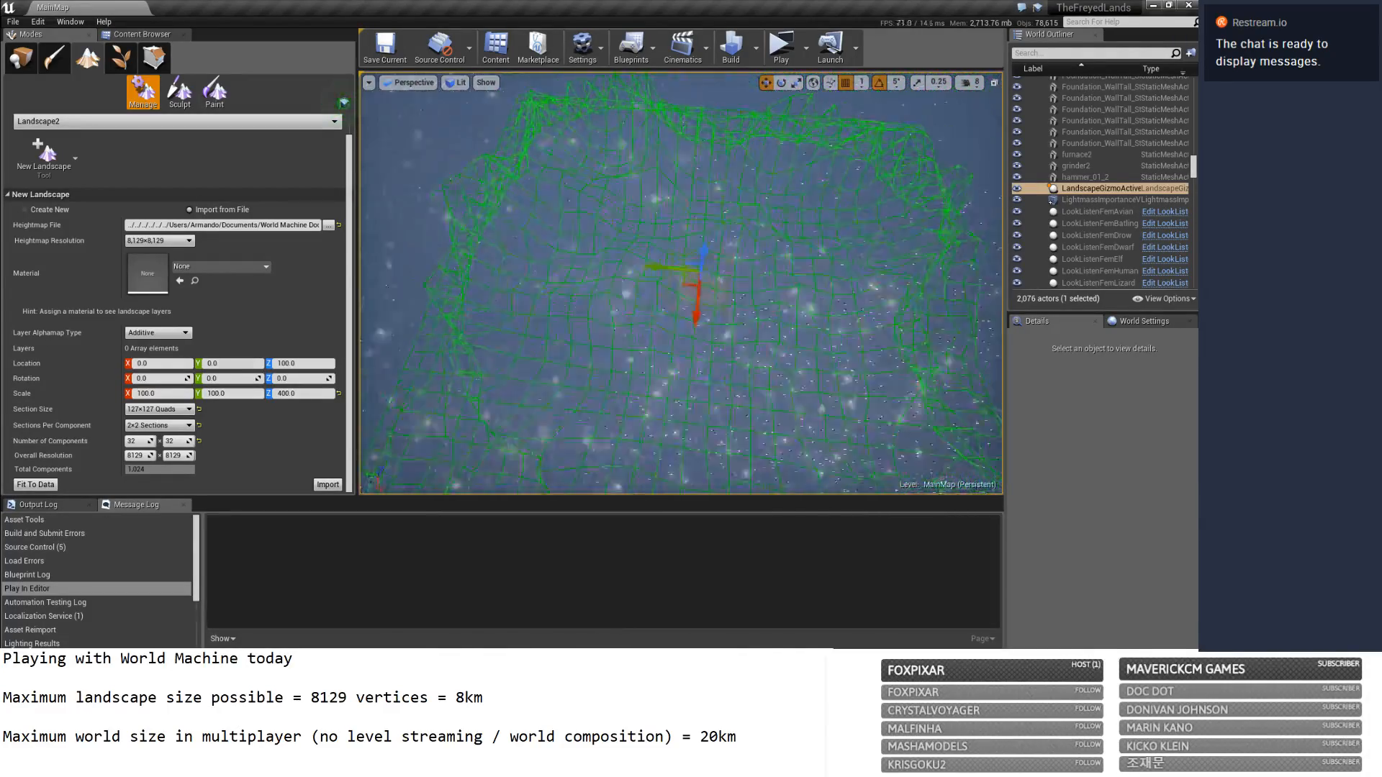
right_drag(680, 288, 572, 201)
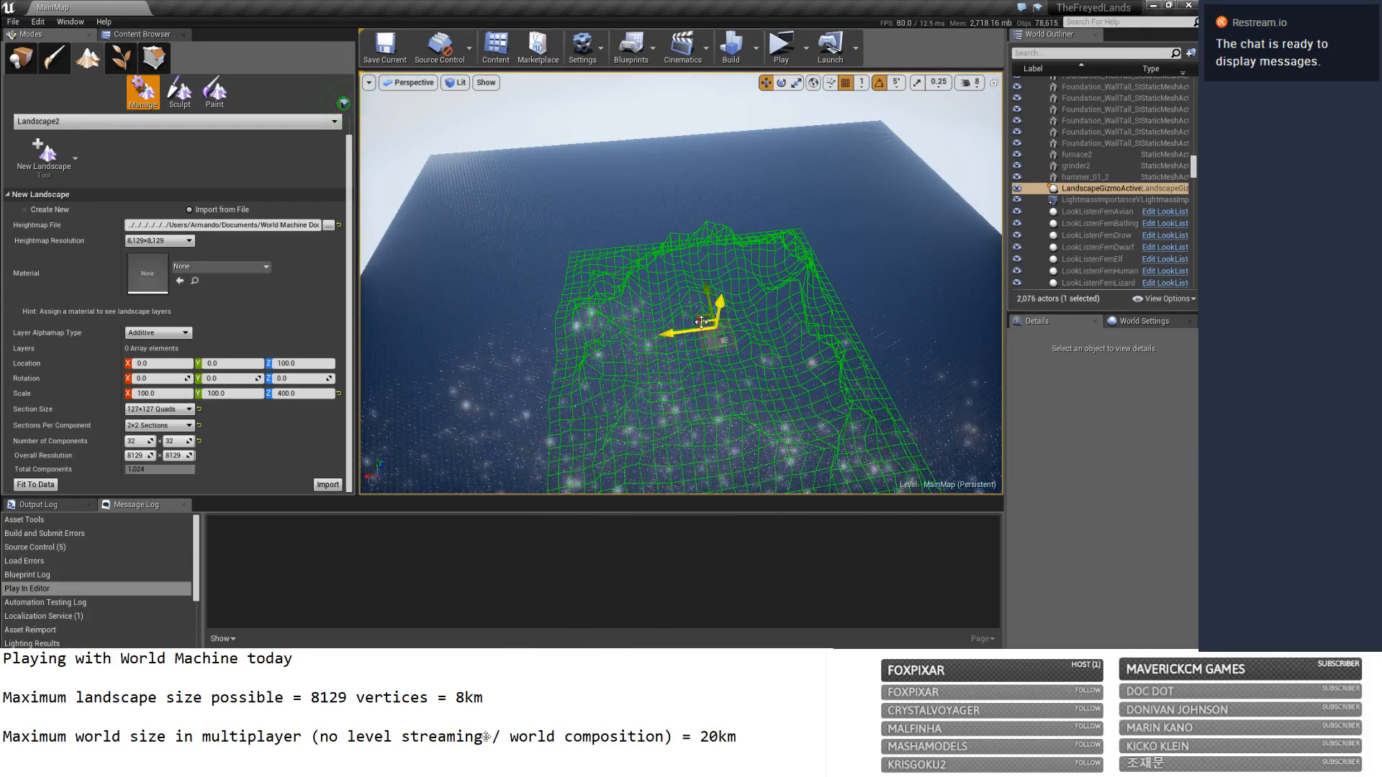
drag(703, 317, 494, 173)
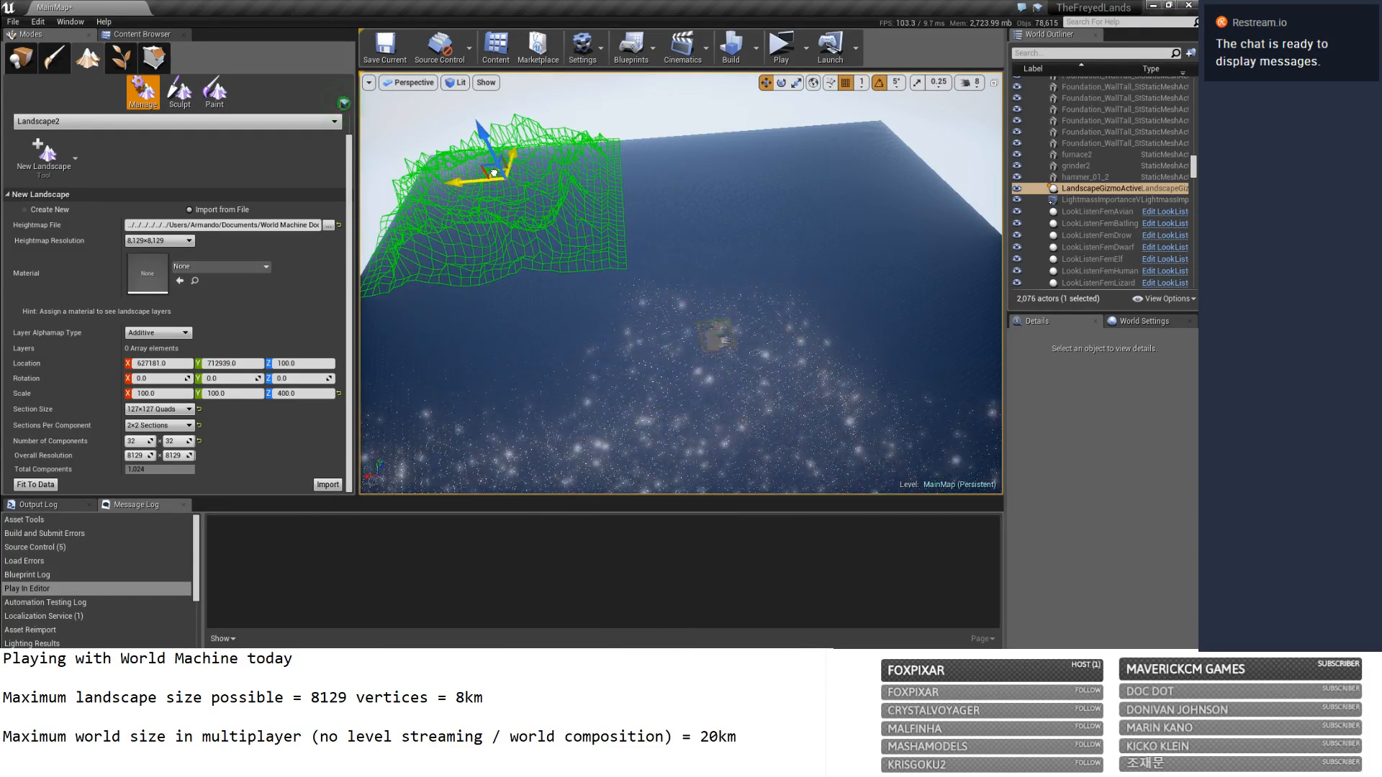
right_drag(497, 176, 479, 144)
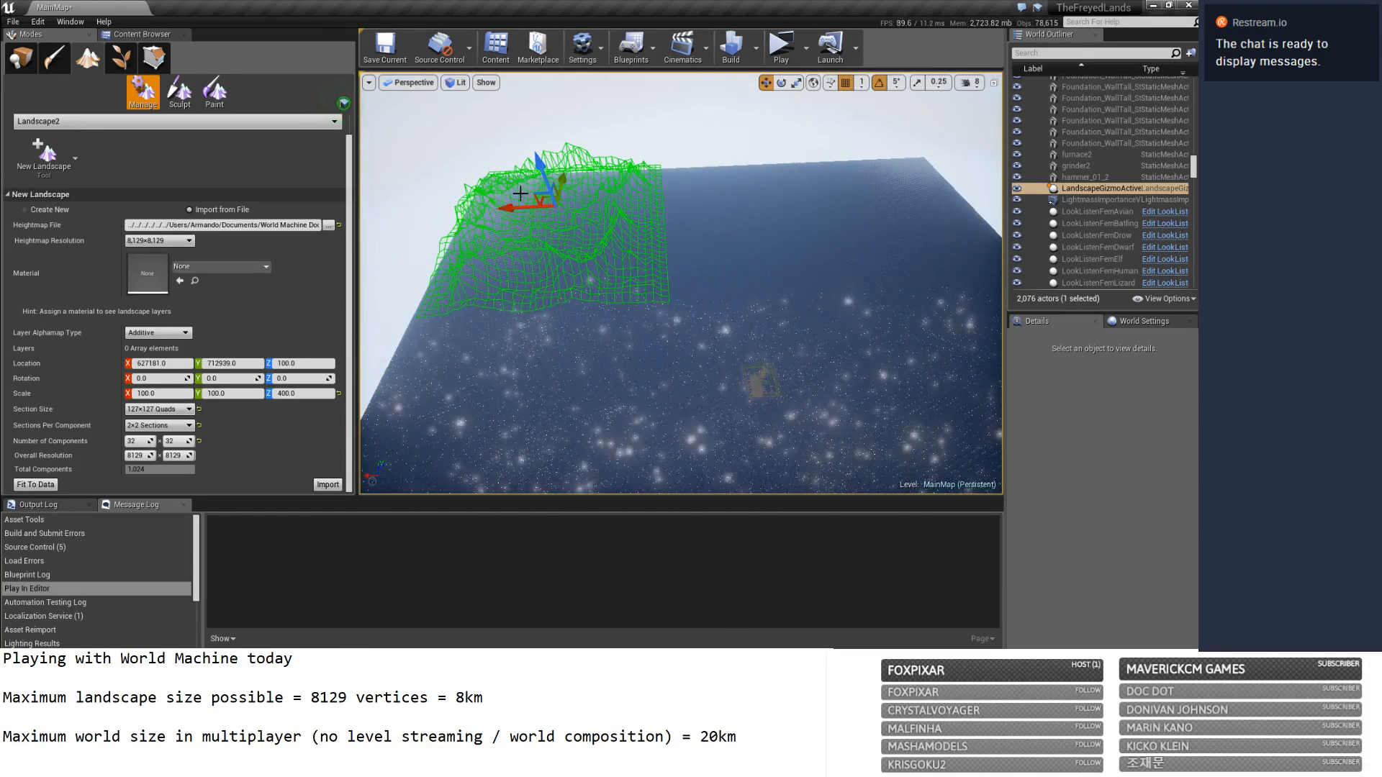
drag(547, 200, 857, 201)
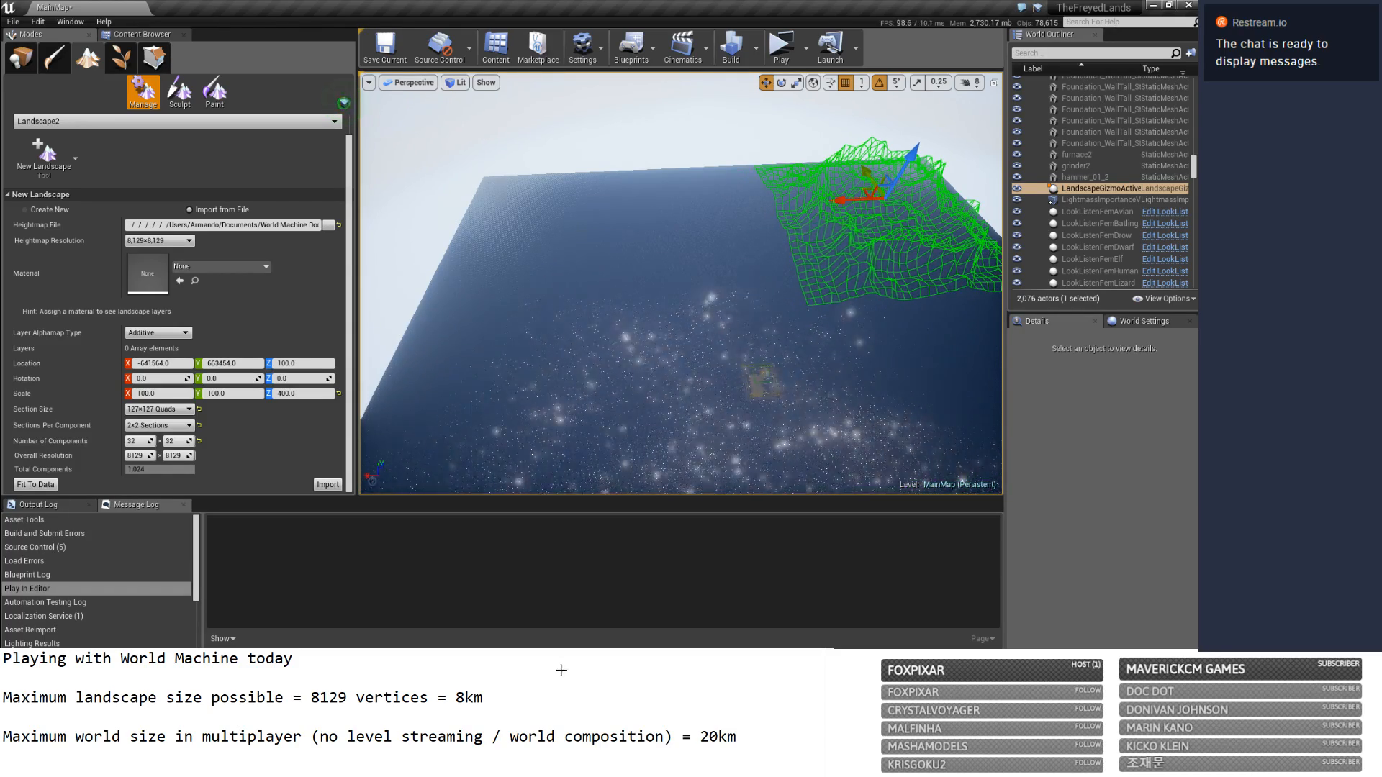
Lower the new landscape preview relative to the ocean surface, to about Z -25116.
right_drag(680, 283, 738, 372)
key(w)
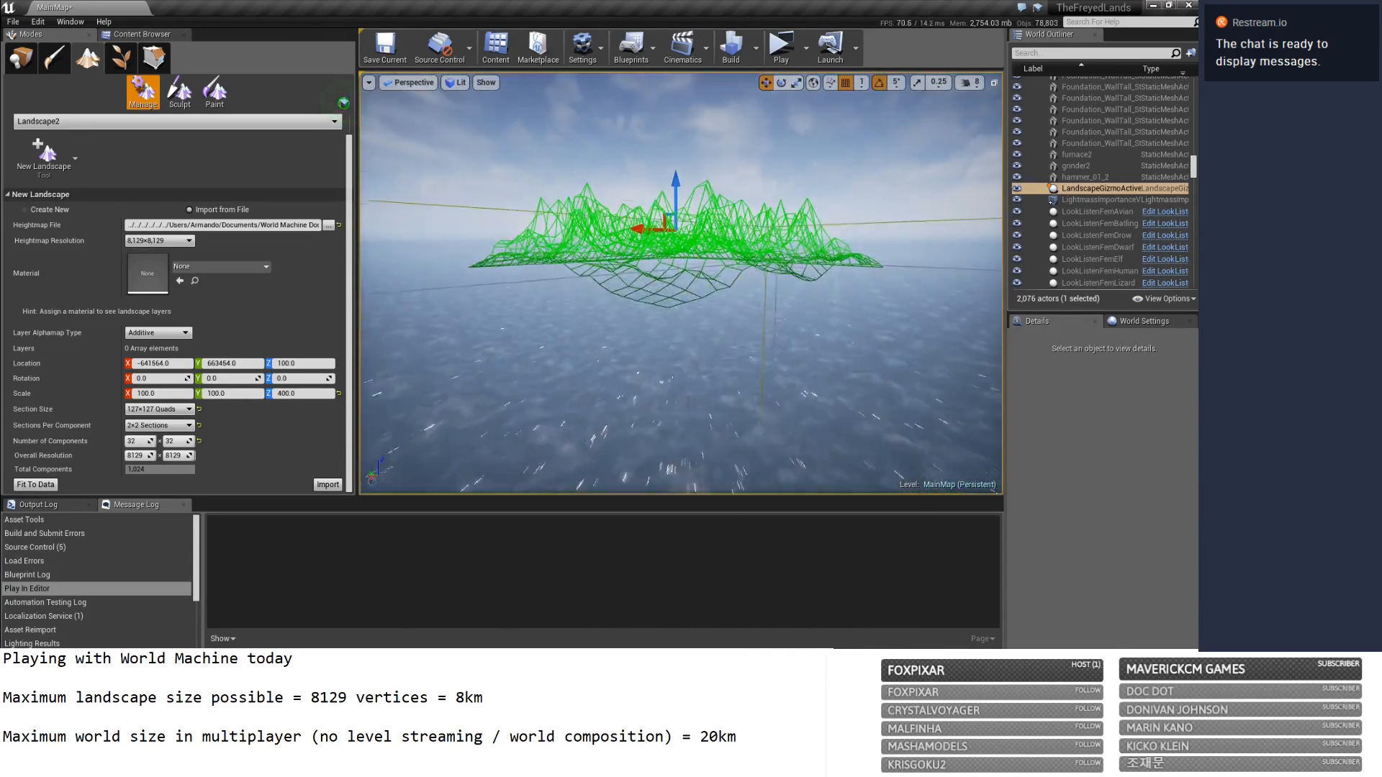
key(w)
right_drag(739, 373, 735, 357)
key(w)
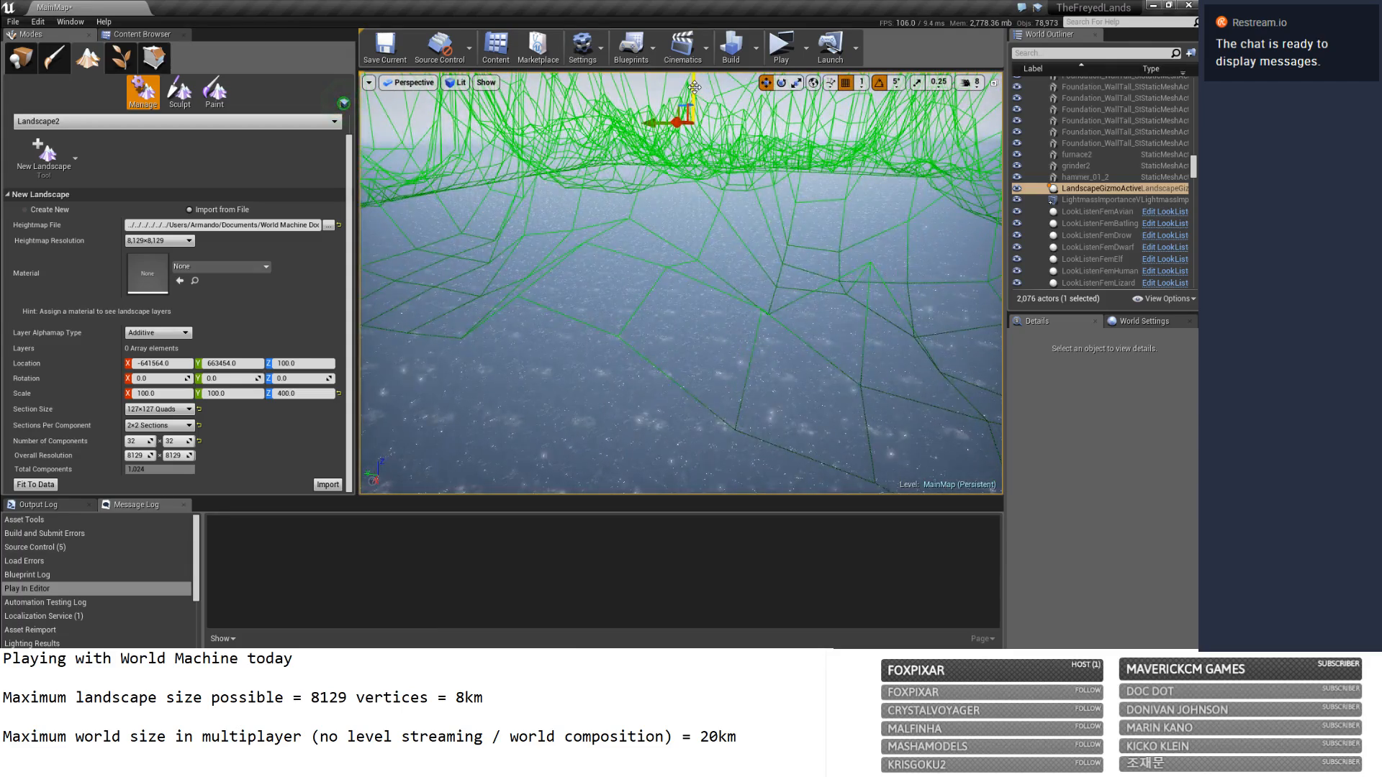
drag(695, 87, 717, 152)
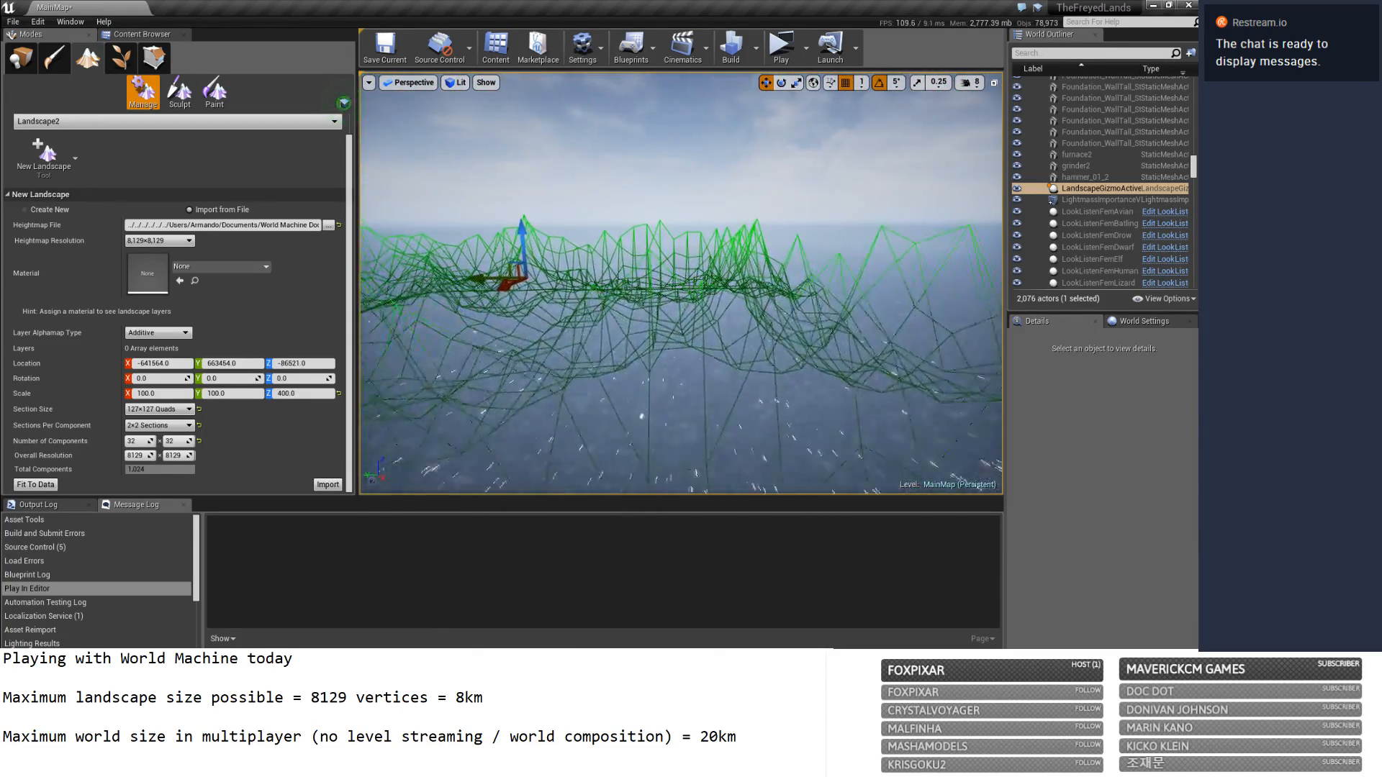
right_drag(713, 158, 700, 157)
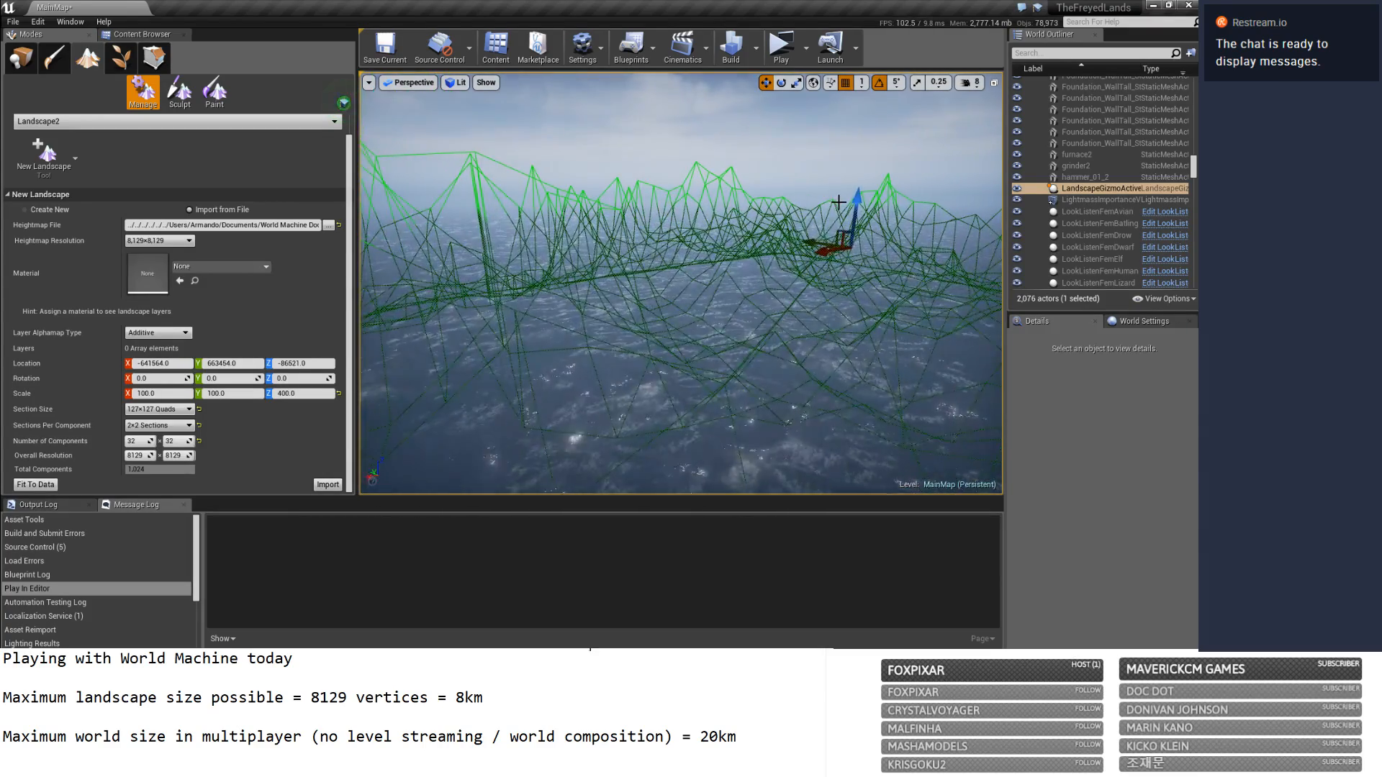
drag(856, 204, 883, 94)
right_drag(880, 108, 842, 90)
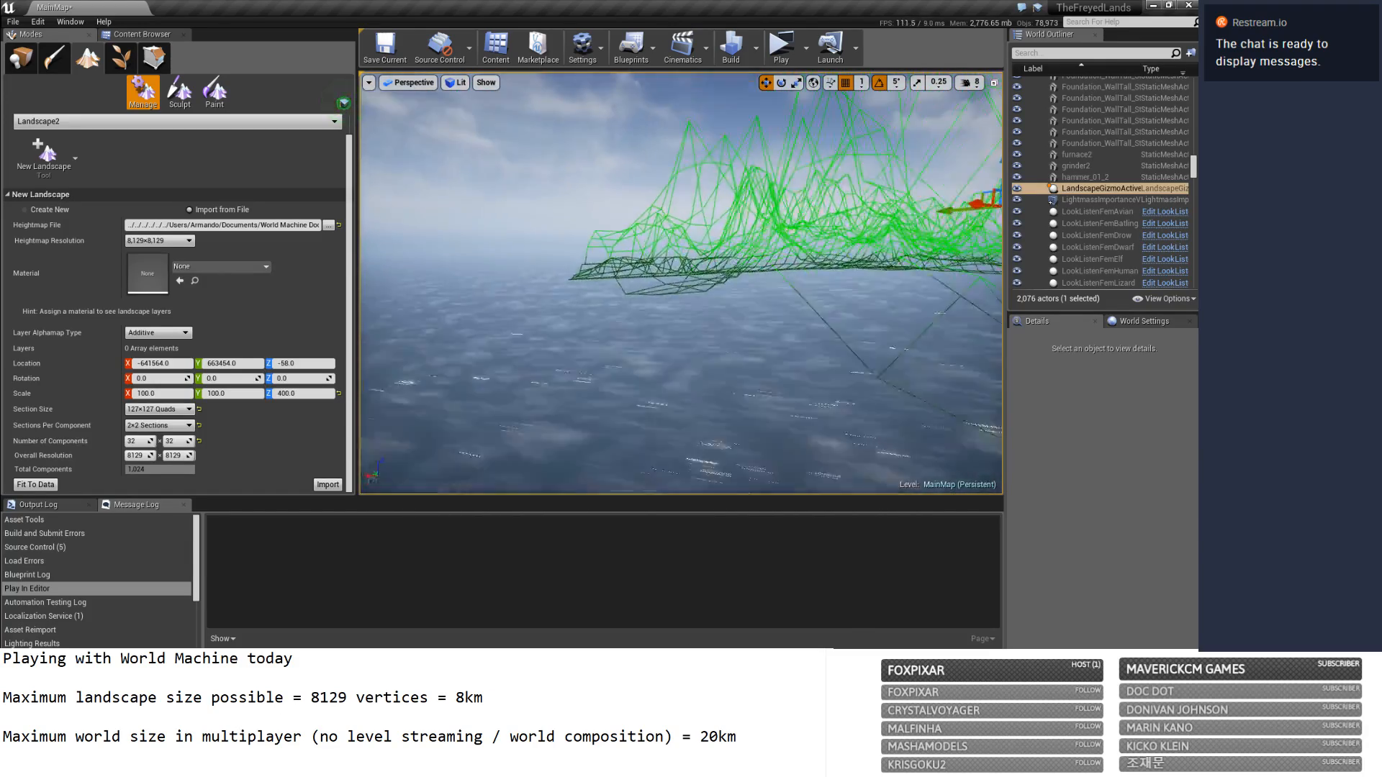
drag(950, 165, 949, 223)
right_drag(949, 223, 903, 187)
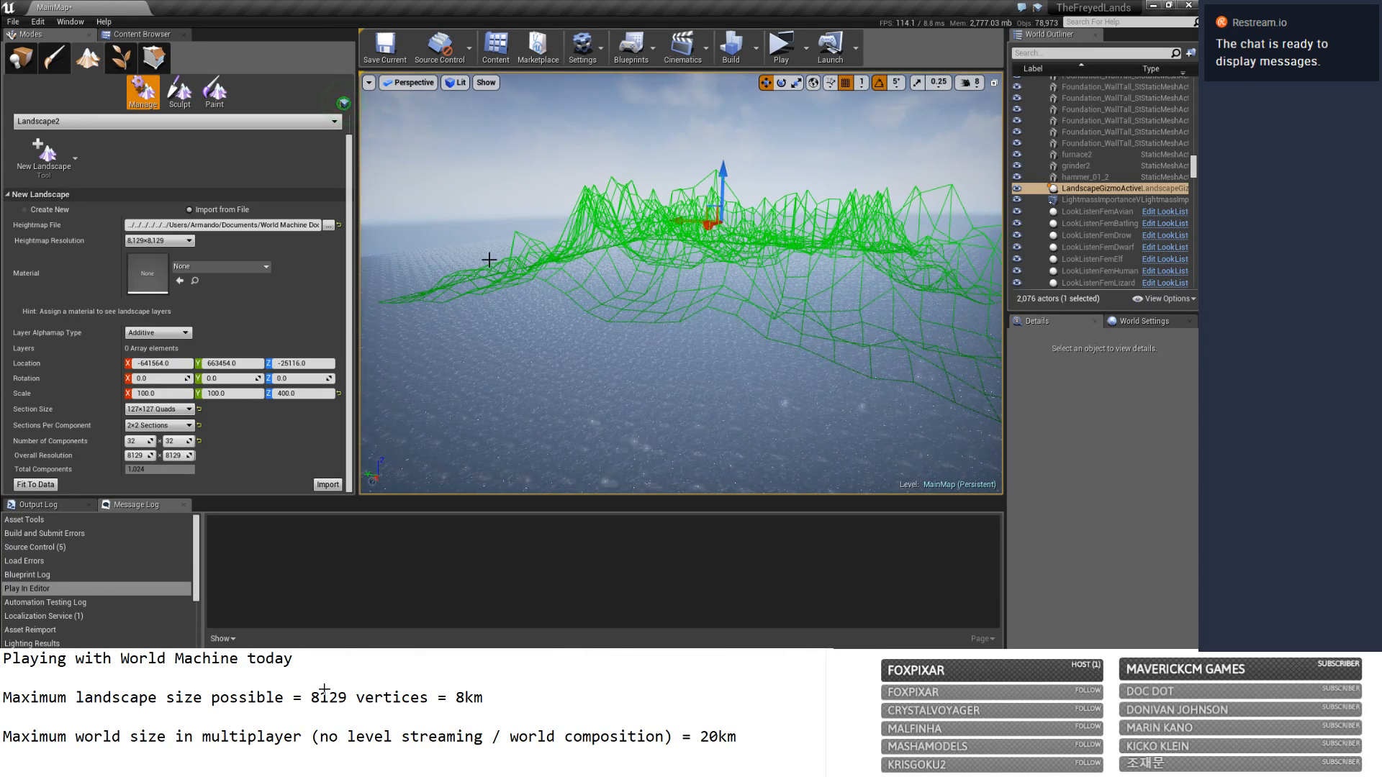
right_drag(487, 259, 430, 296)
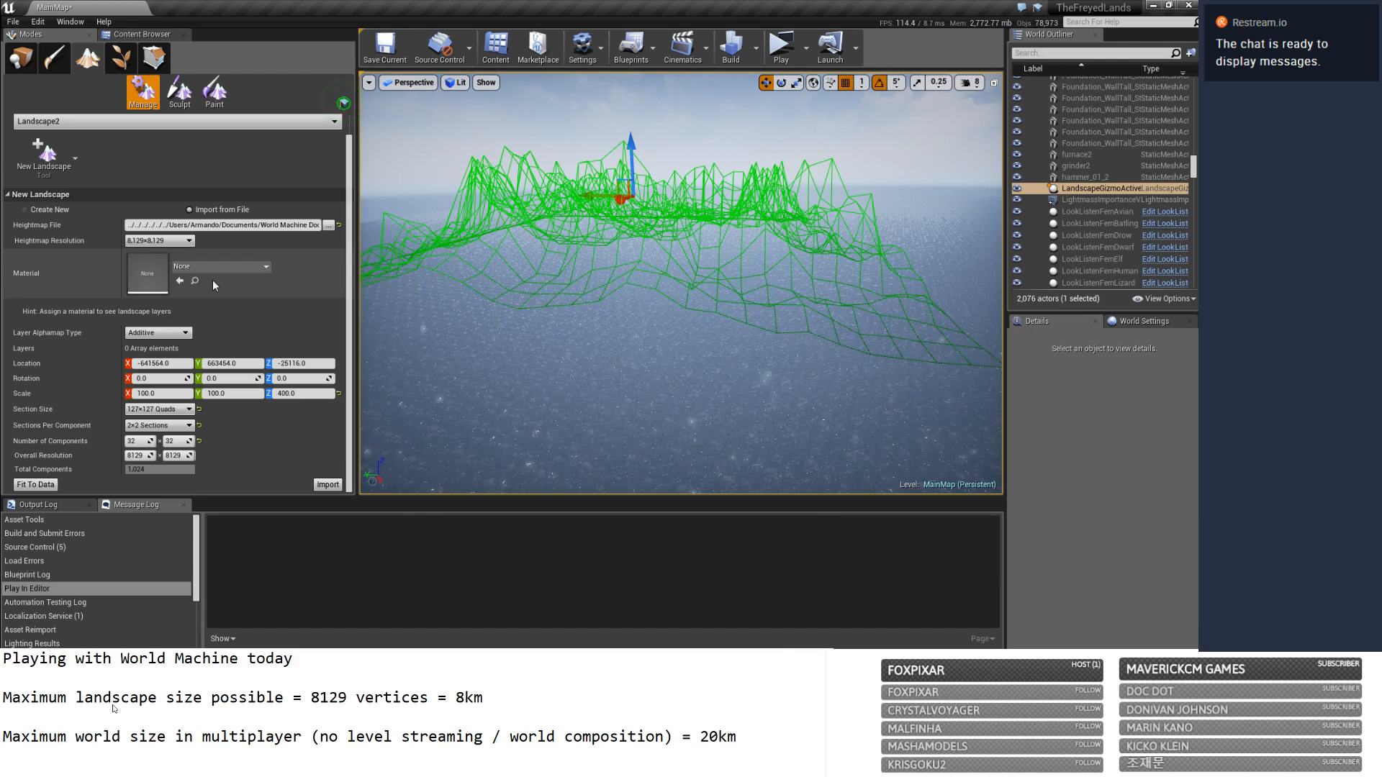
Assign the M_DryRedEarth_Inst material to the new landscape and import it.
click(230, 270)
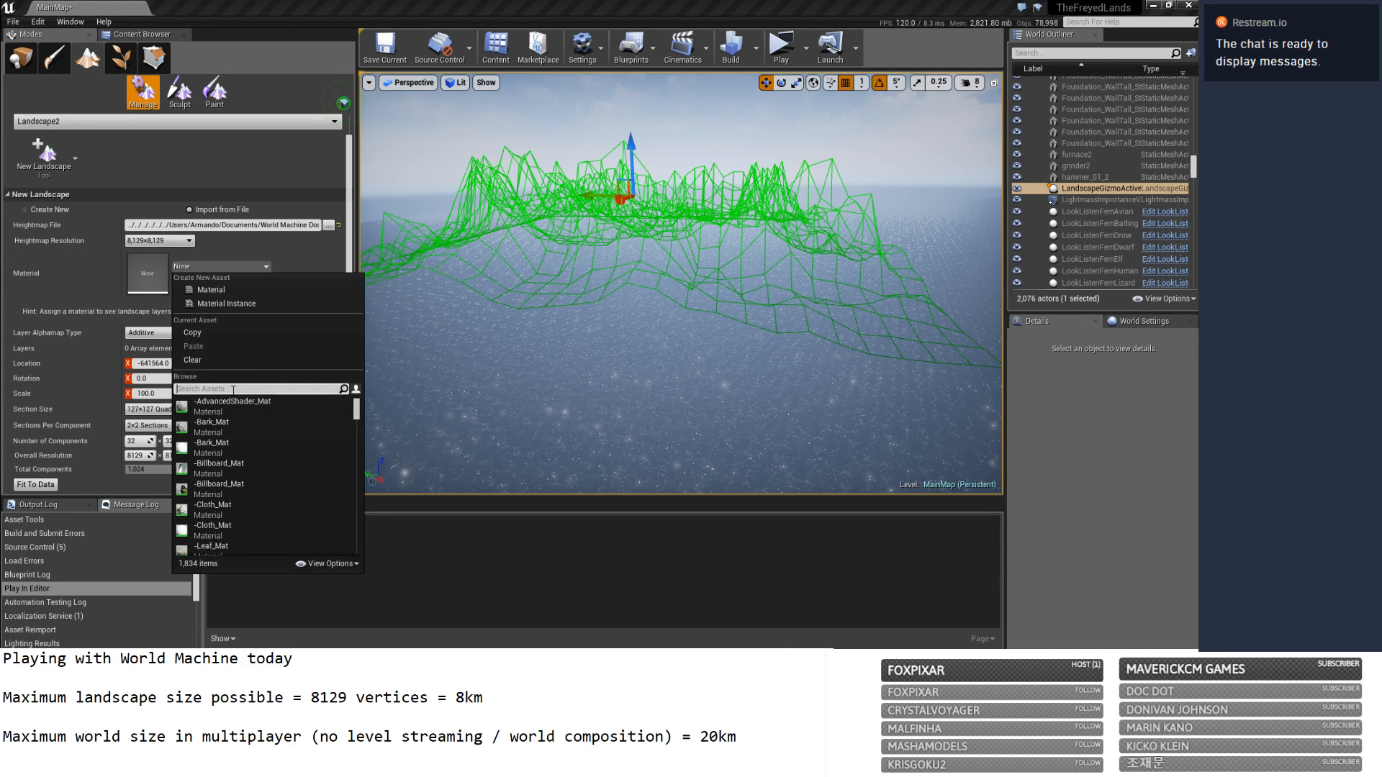
text(red)
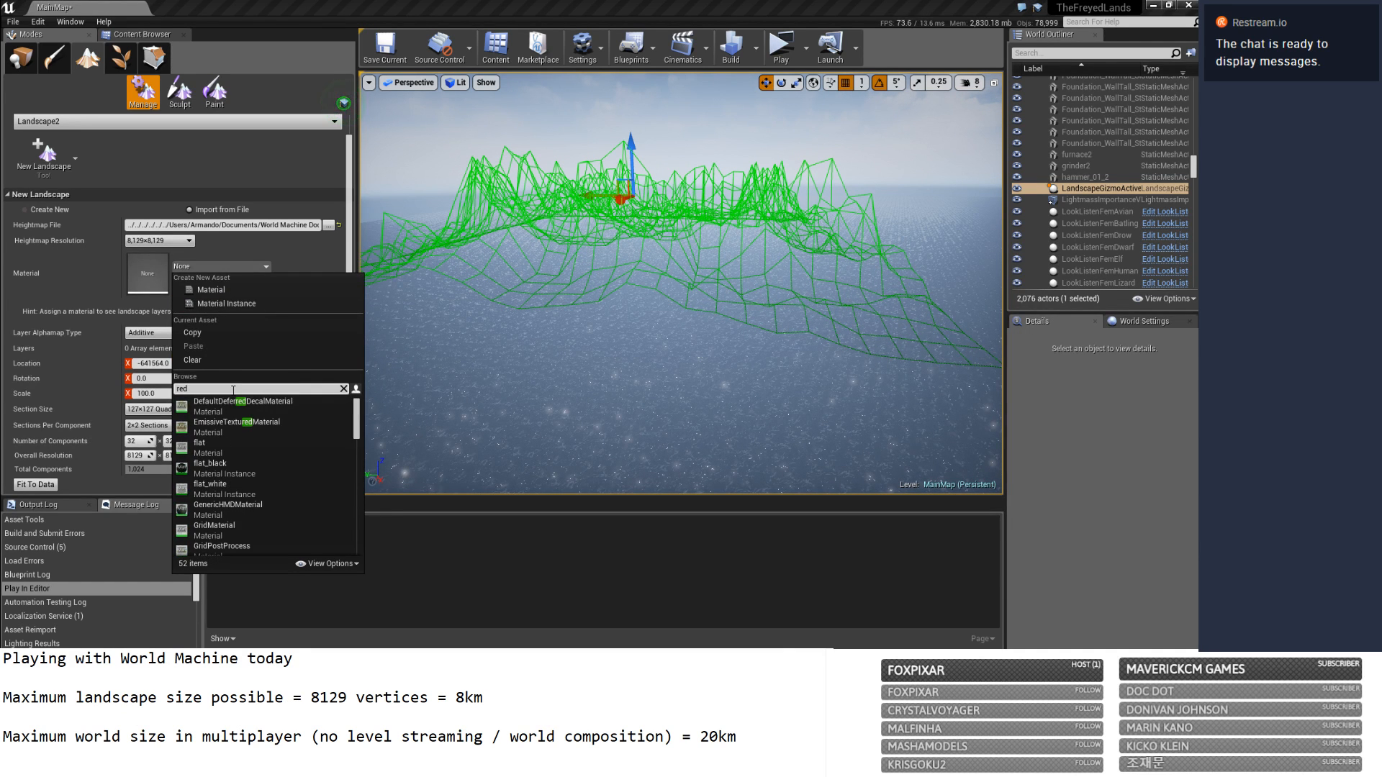
scroll(229, 450, down, 5)
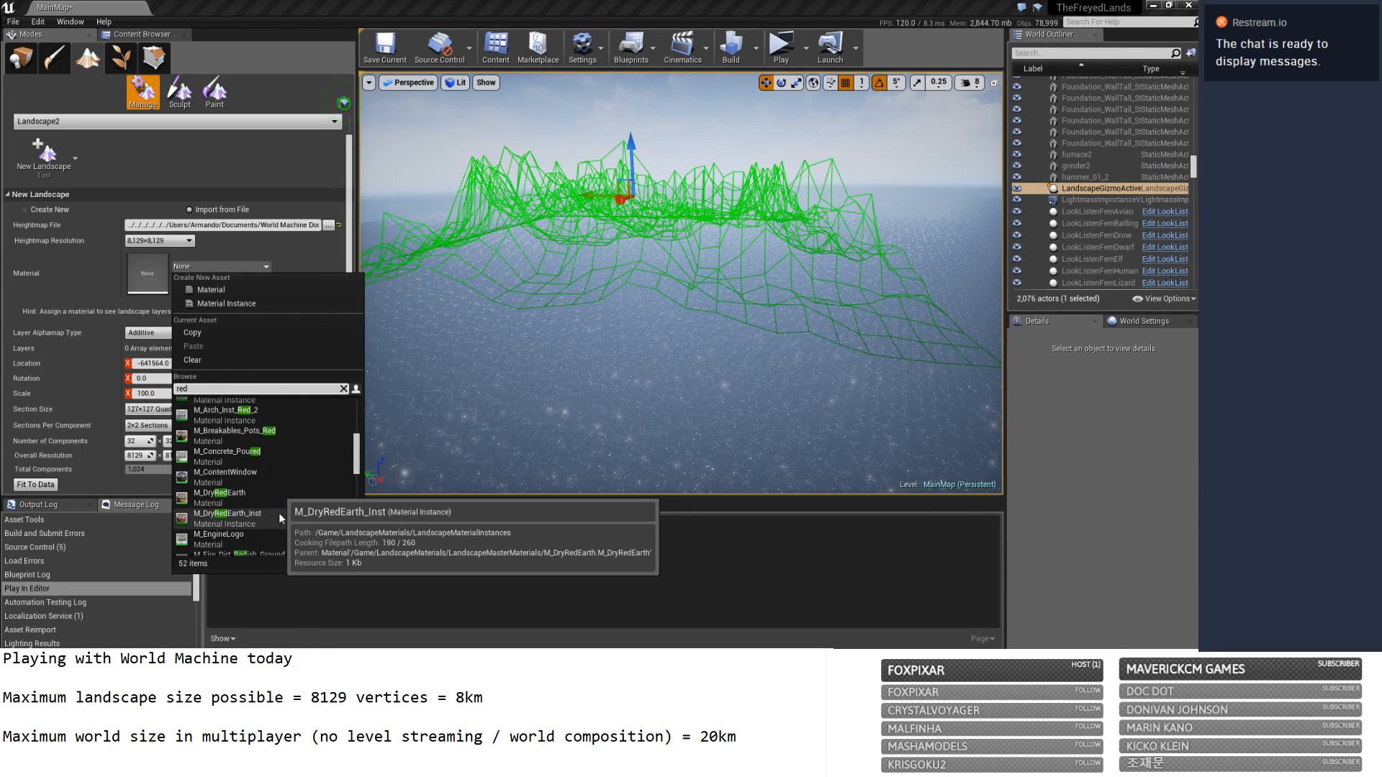
click(278, 512)
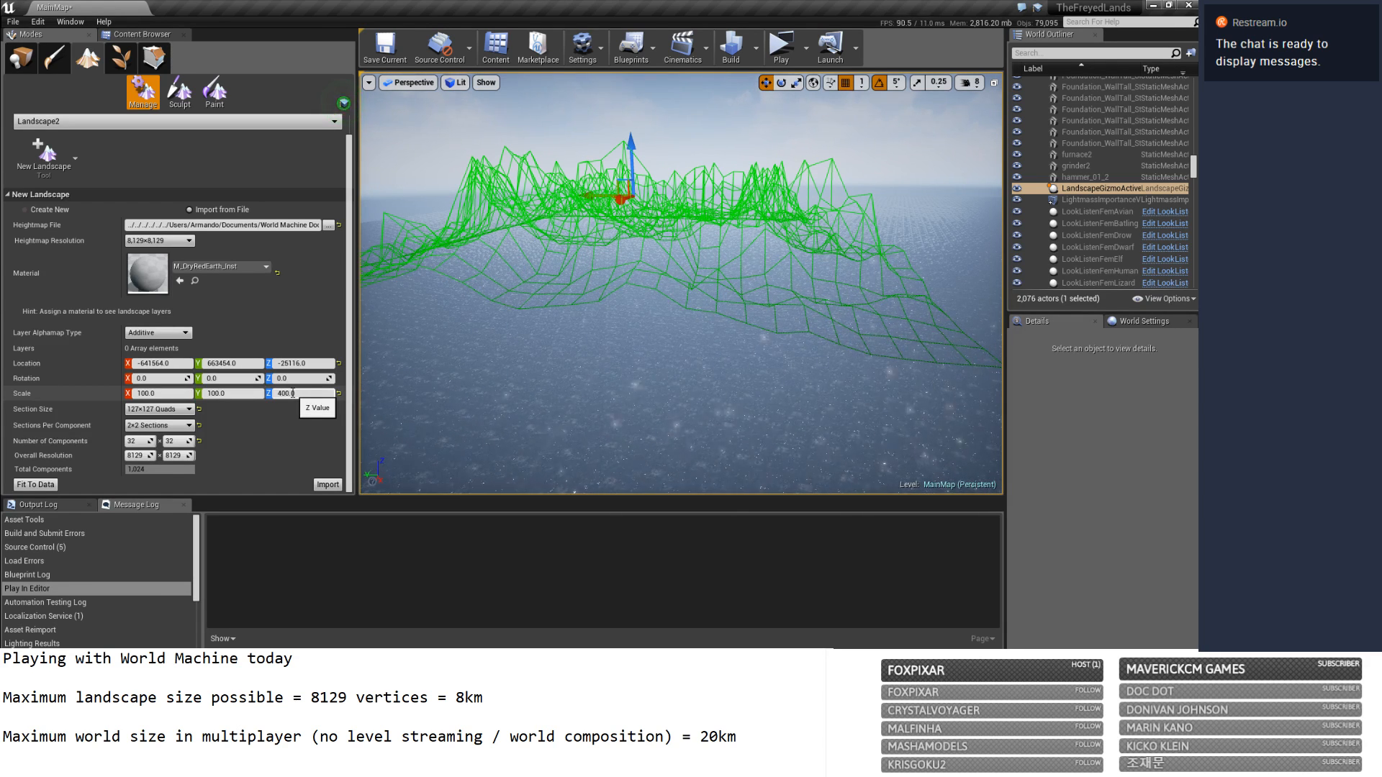
right_drag(568, 287, 468, 280)
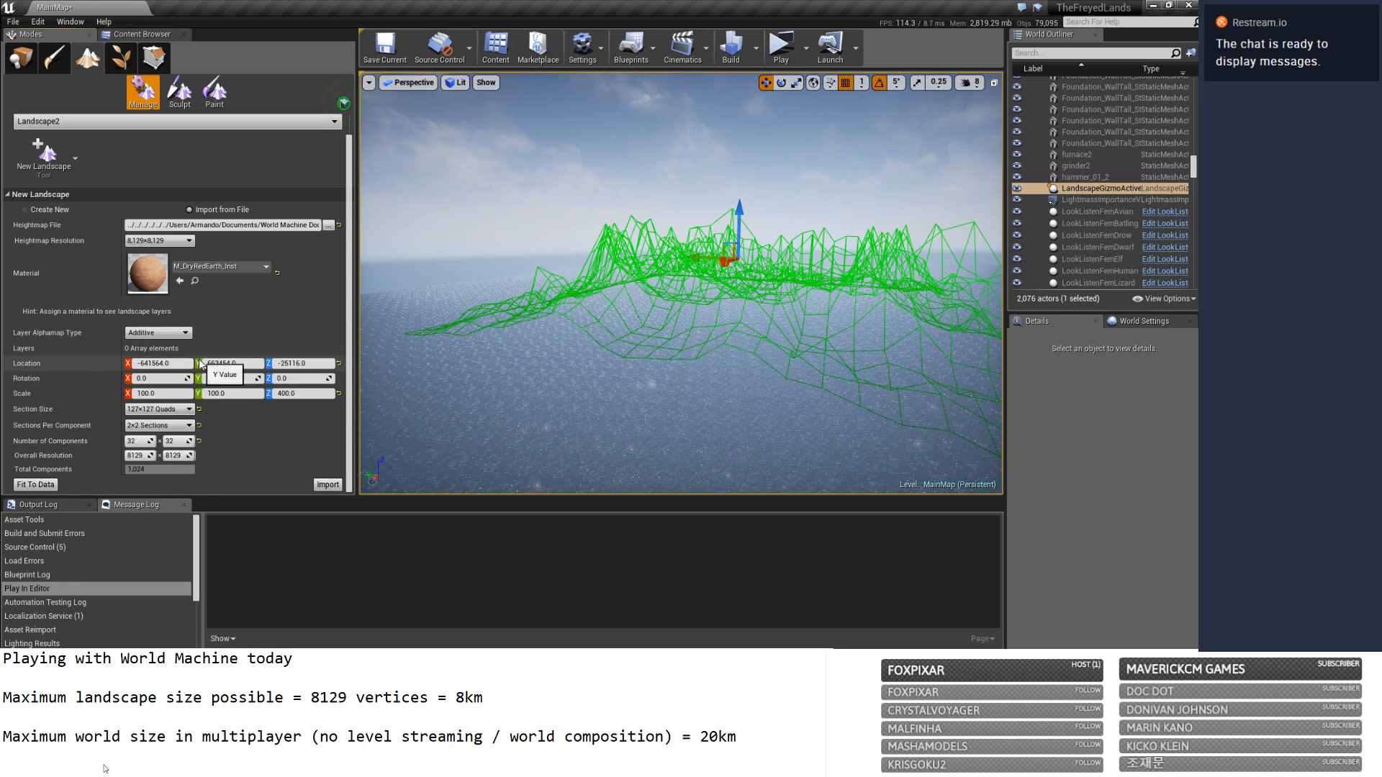
click(322, 487)
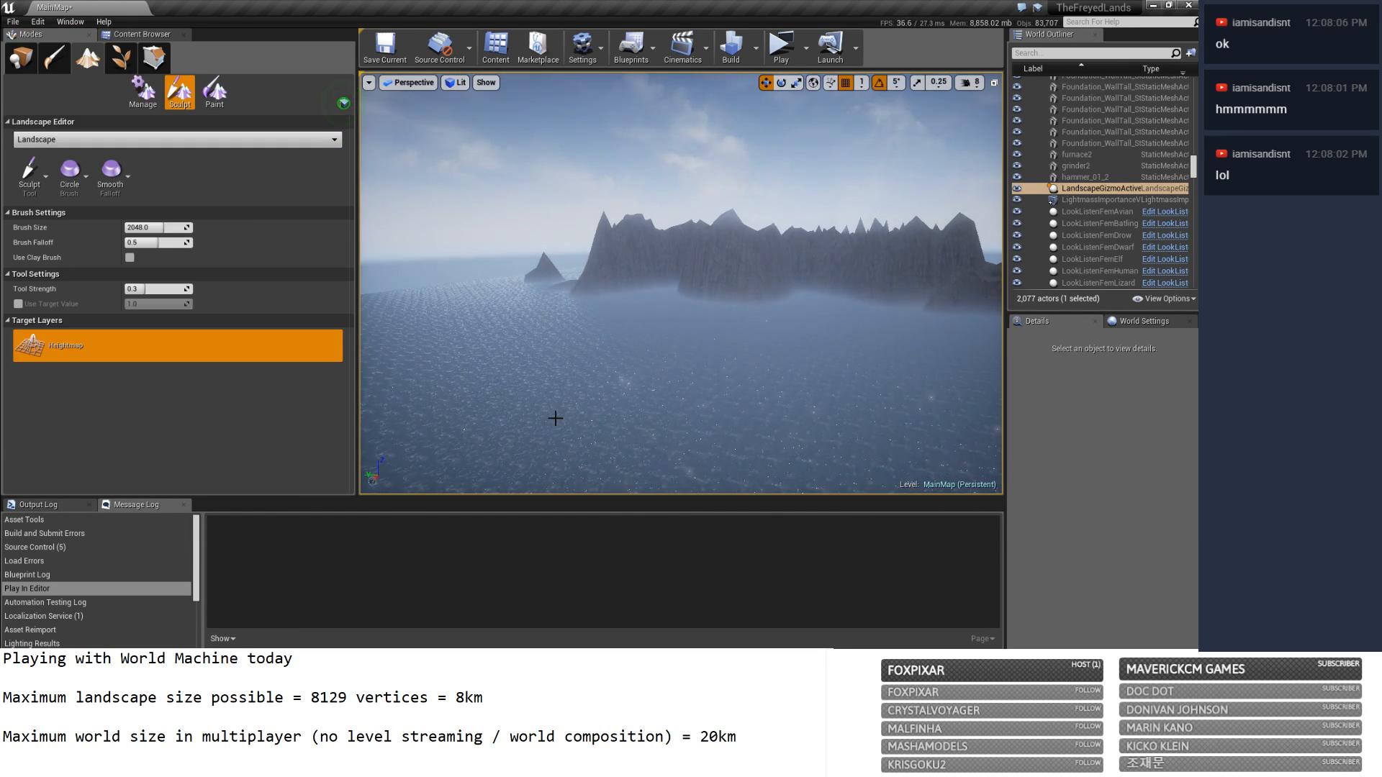
Set the imported landscape's Max LODLevel to 0 in normal placement mode and inspect its cliffs up close.
mouse_move(580, 302)
right_down()
mouse_move(691, 317)
mouse_move(518, 260)
mouse_move(550, 303)
right_up()
key(w)
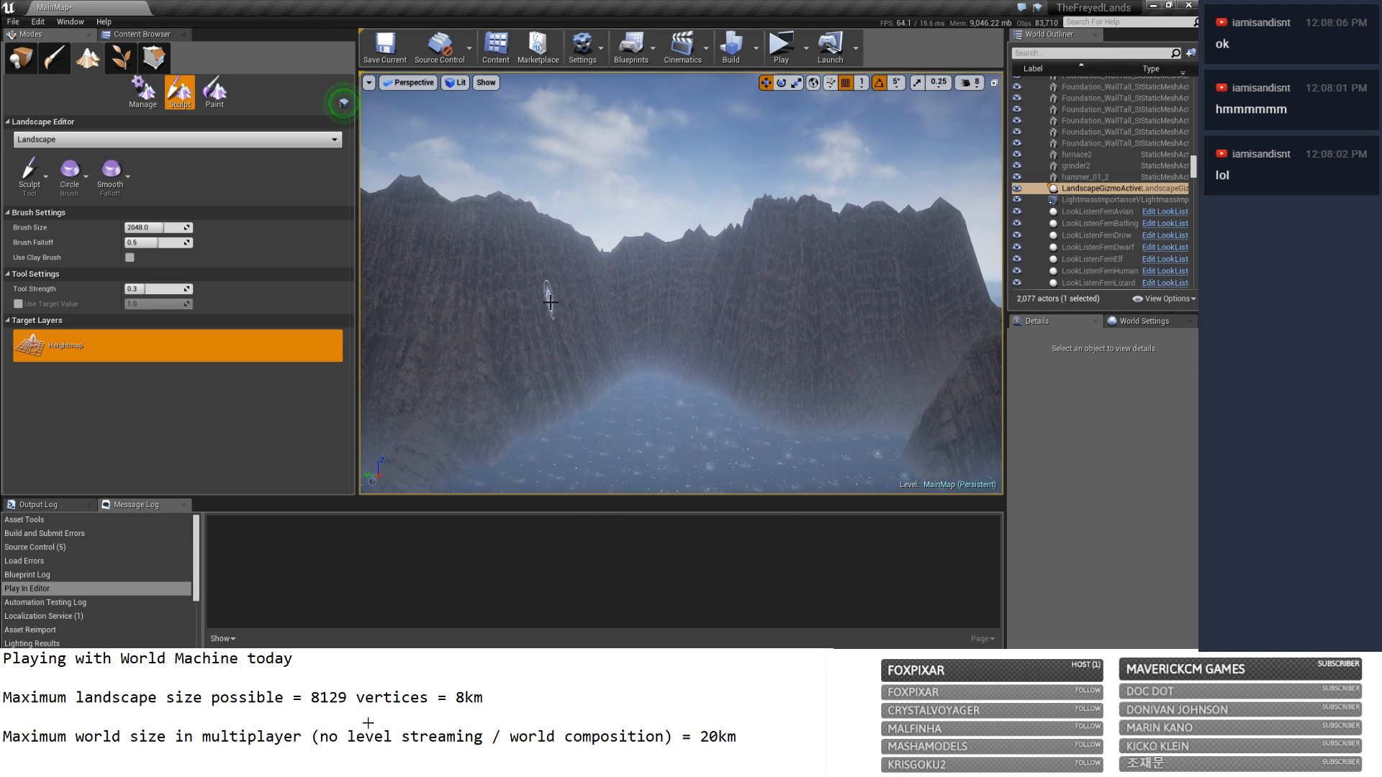
click(139, 95)
click(21, 58)
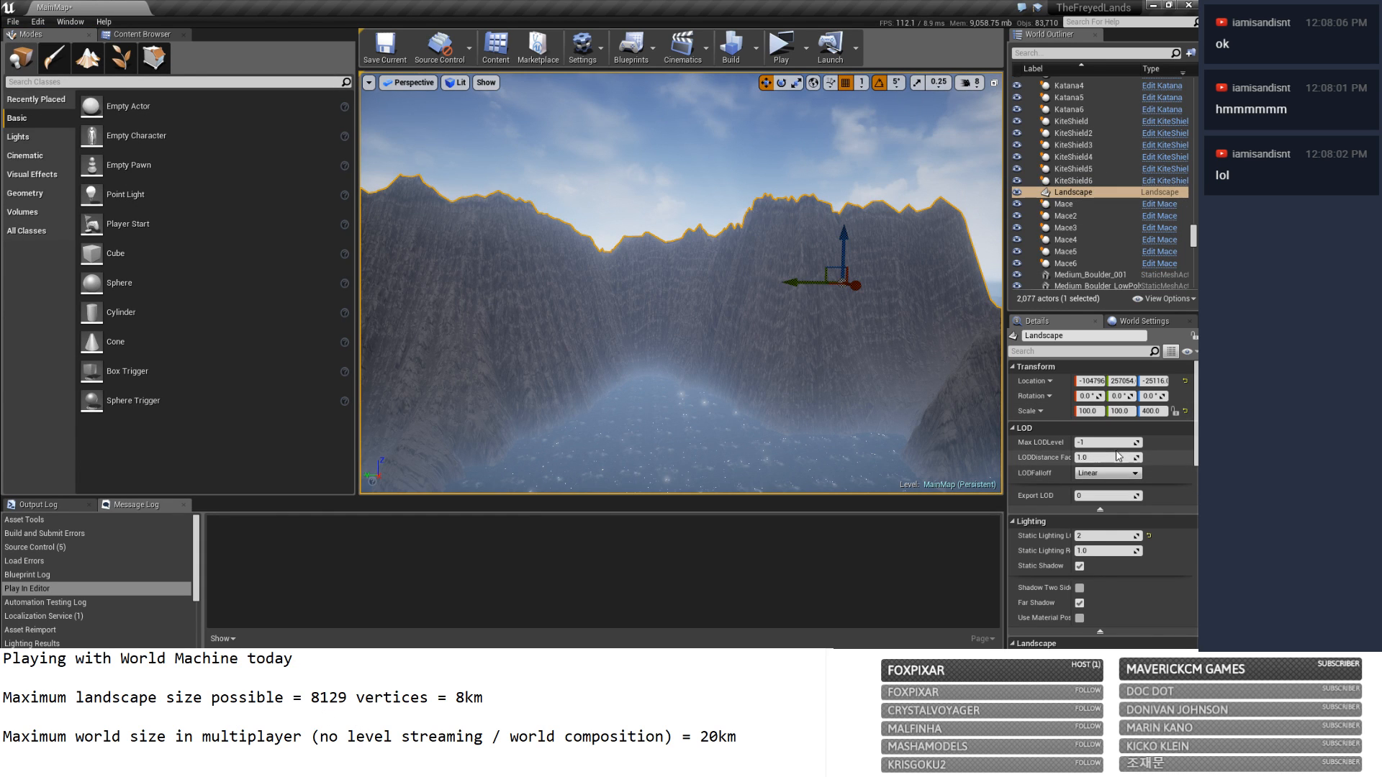
text(0)
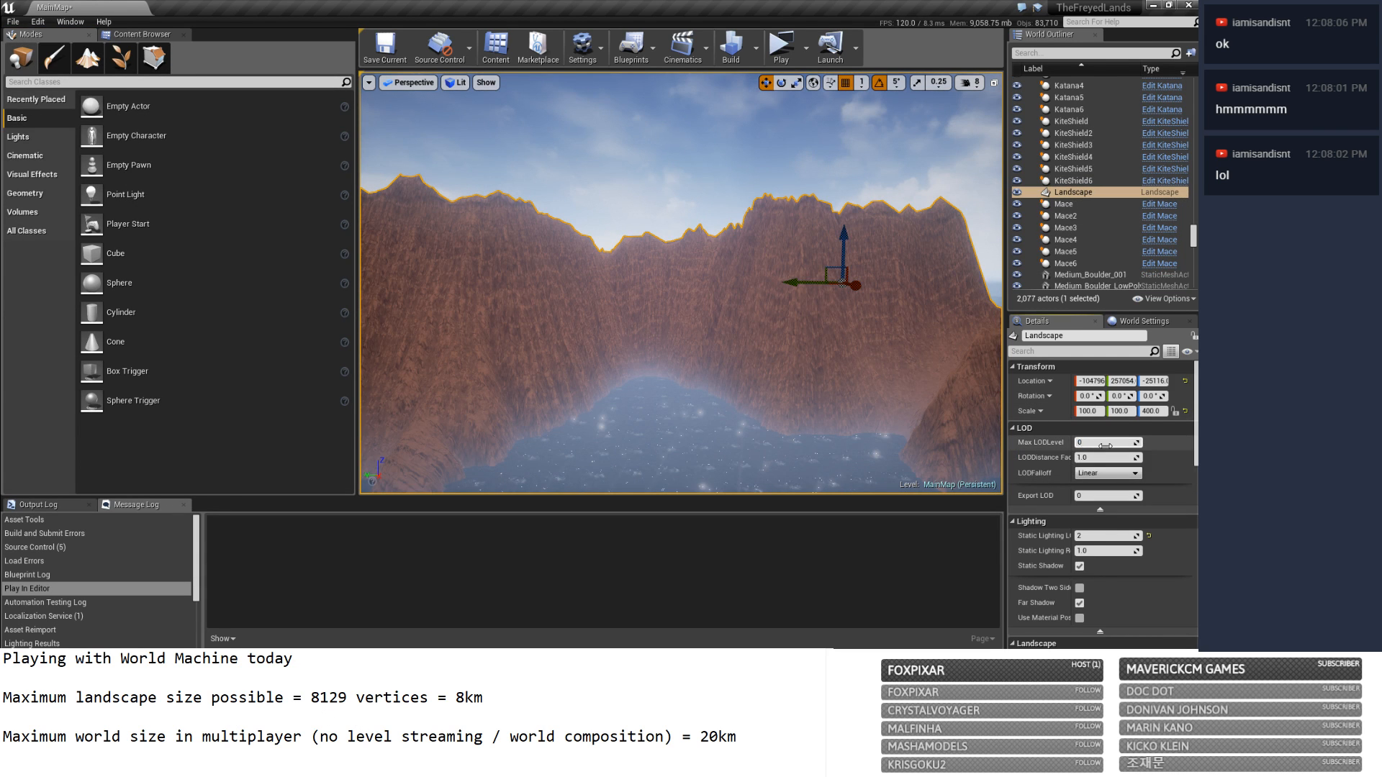
key(Return)
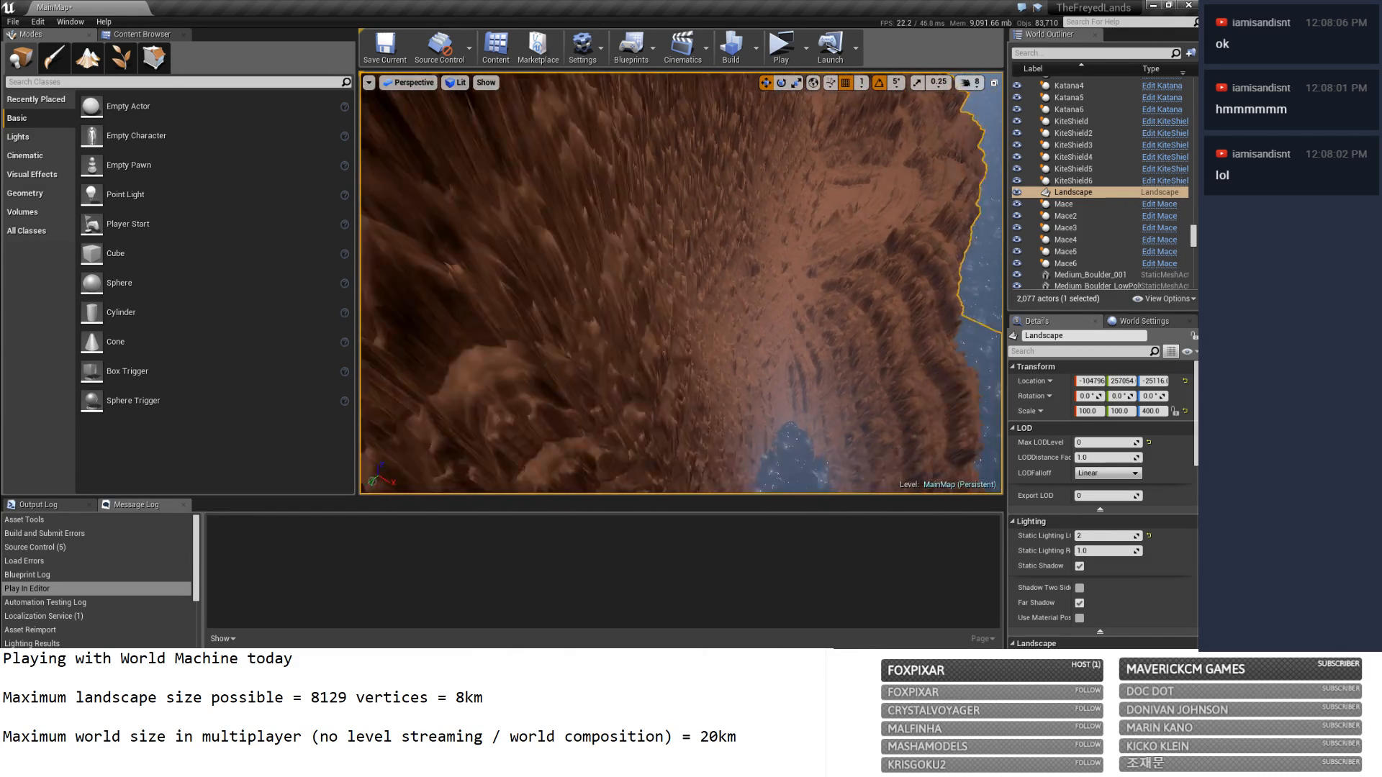
key(w)
right_drag(681, 283, 493, 216)
right_drag(763, 115, 807, 92)
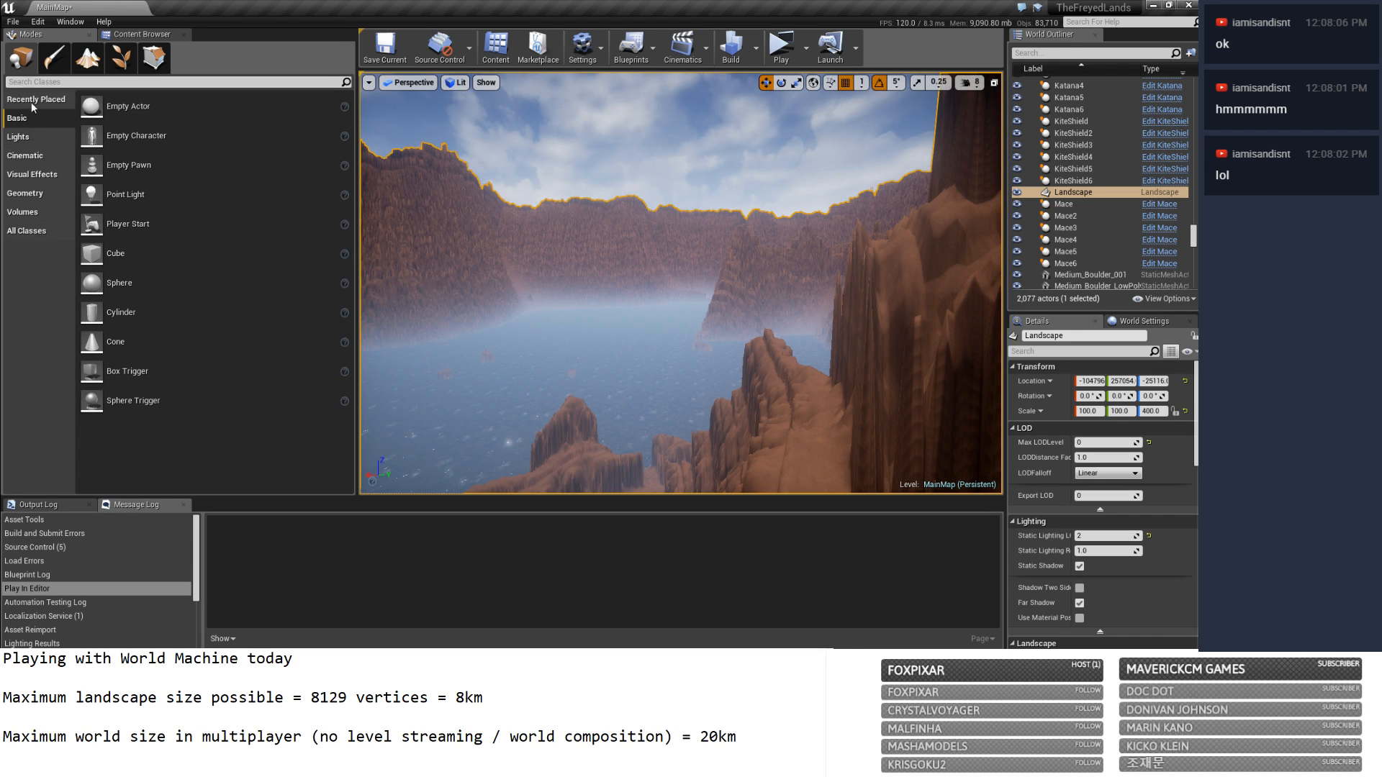
click(142, 34)
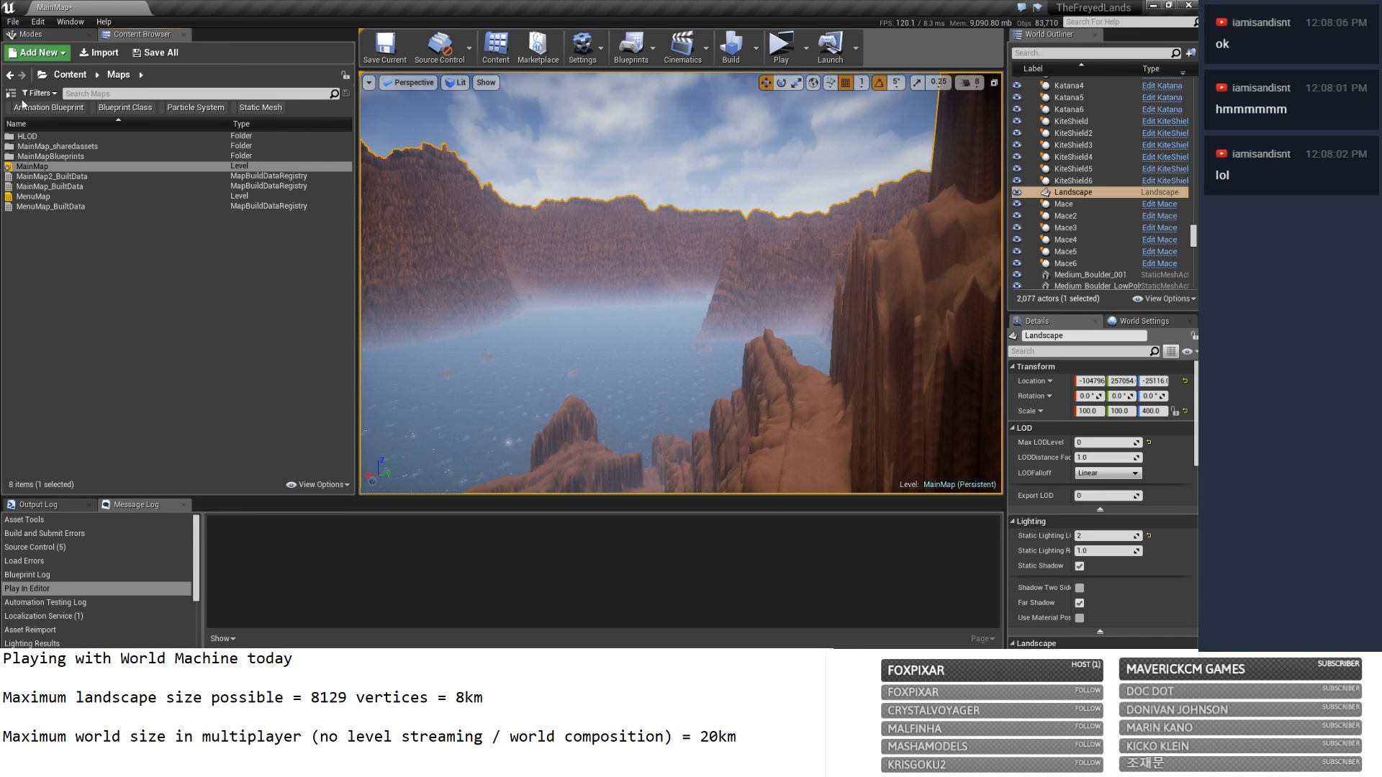
click(43, 75)
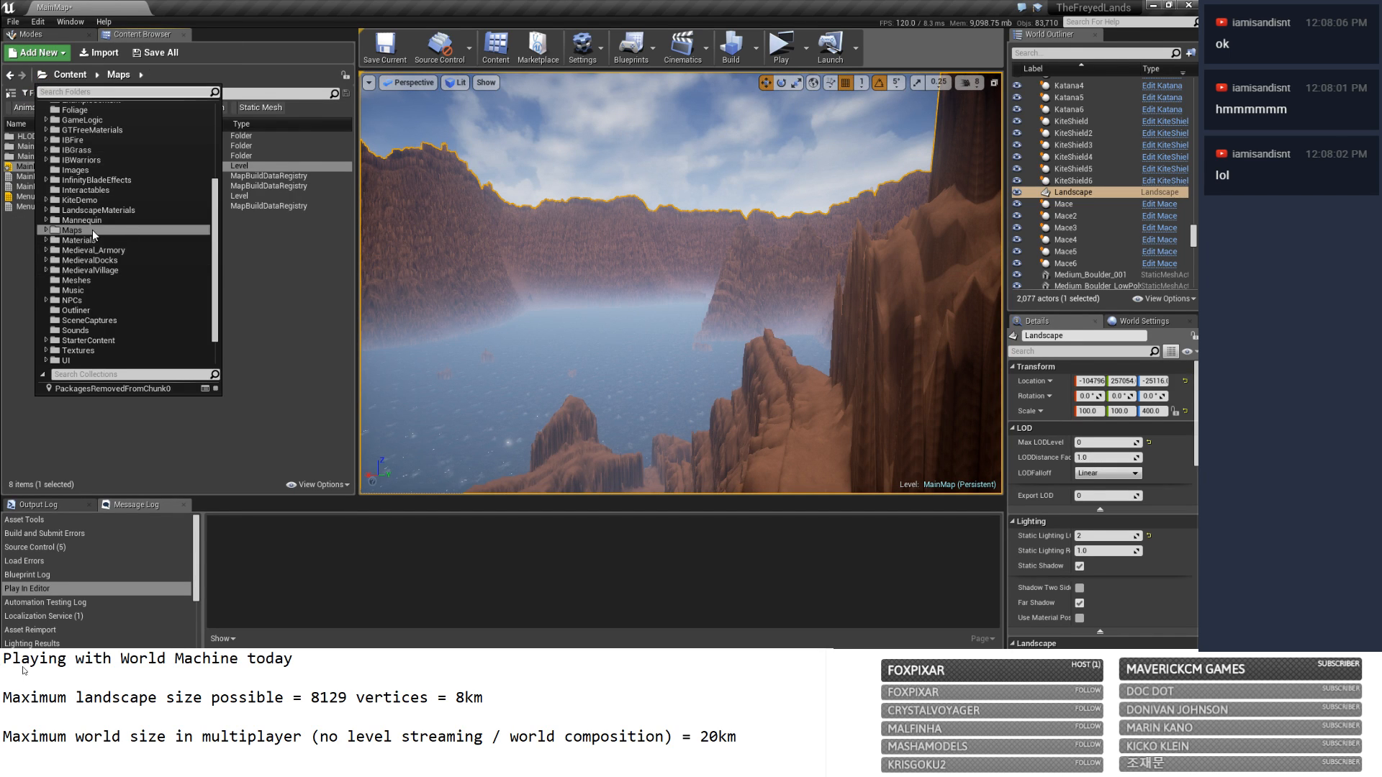
click(20, 260)
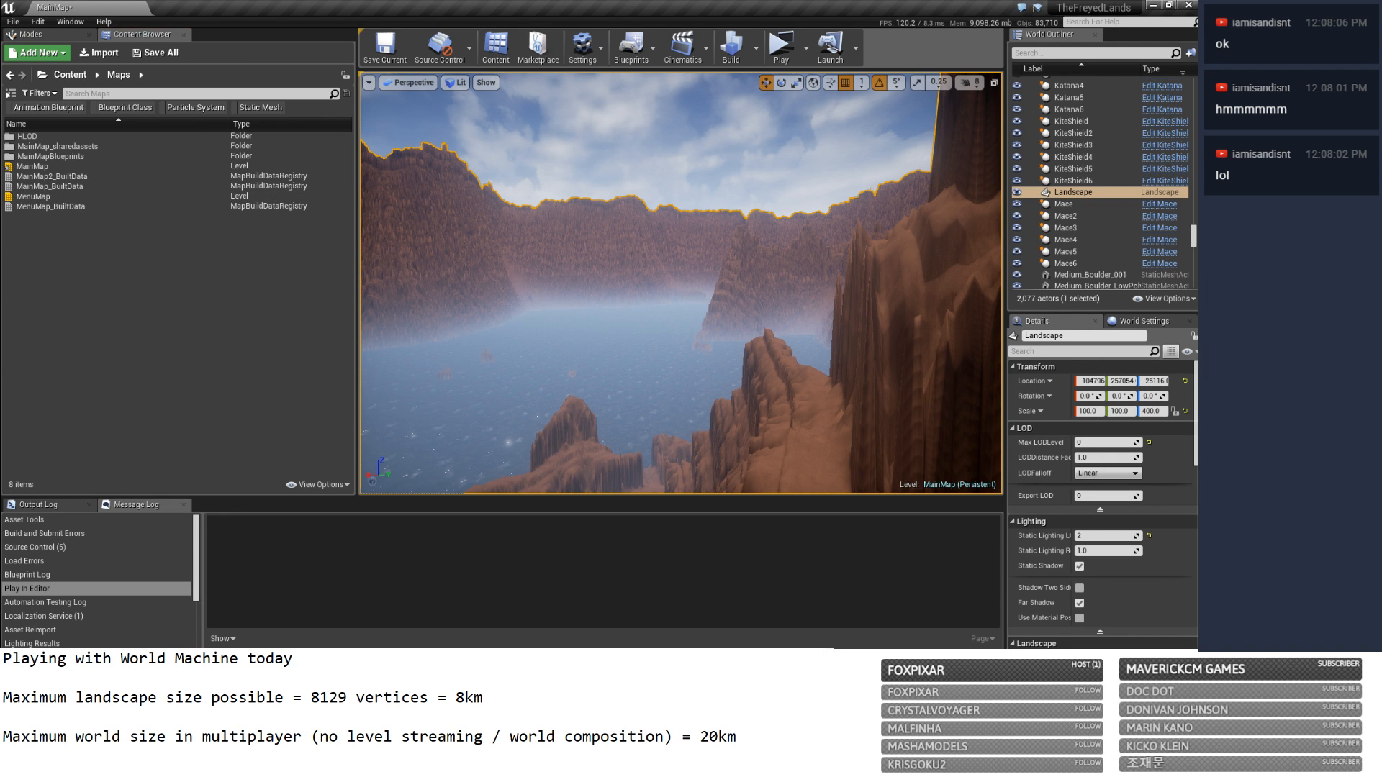
Raise the imported landscape vertically to about Z 1501.
key(w)
right_drag(681, 283, 899, 149)
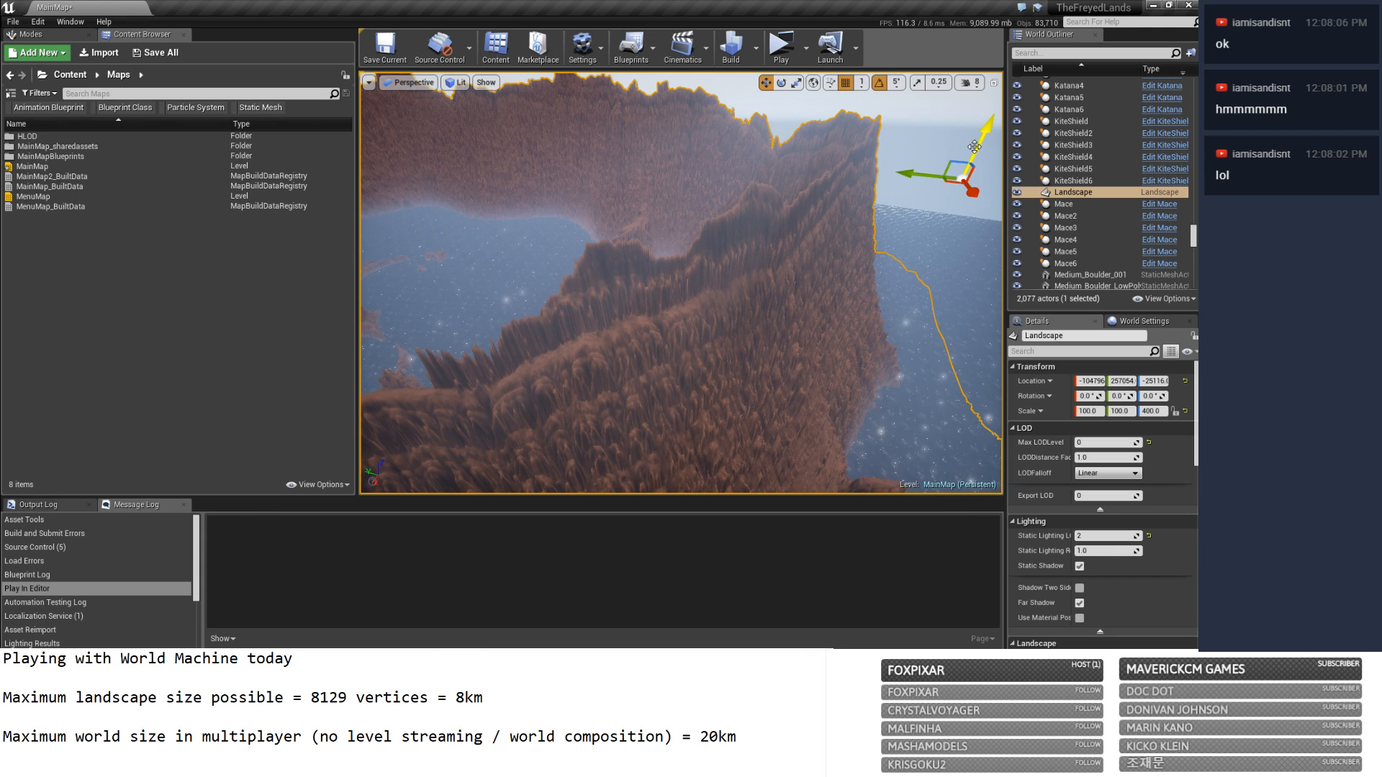
drag(980, 150, 986, 72)
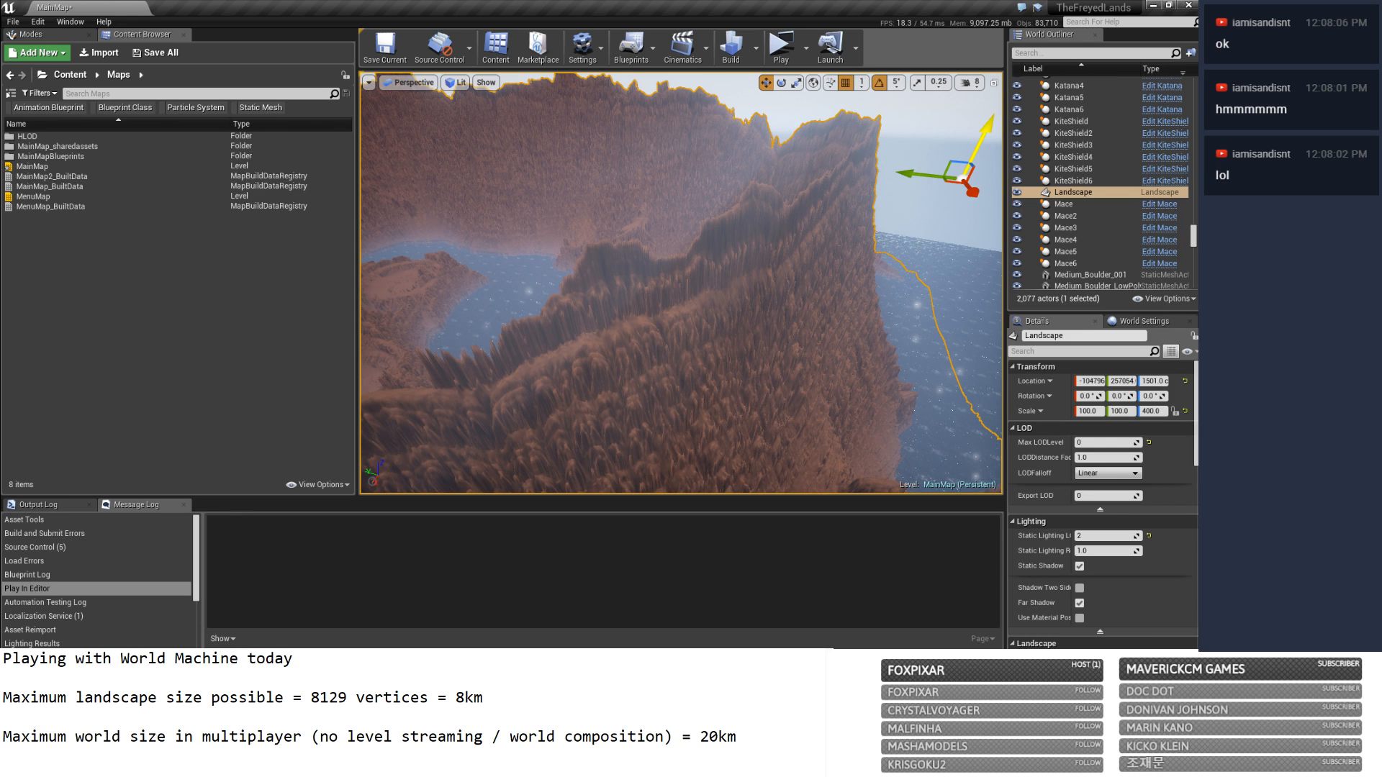
drag(986, 73, 987, 73)
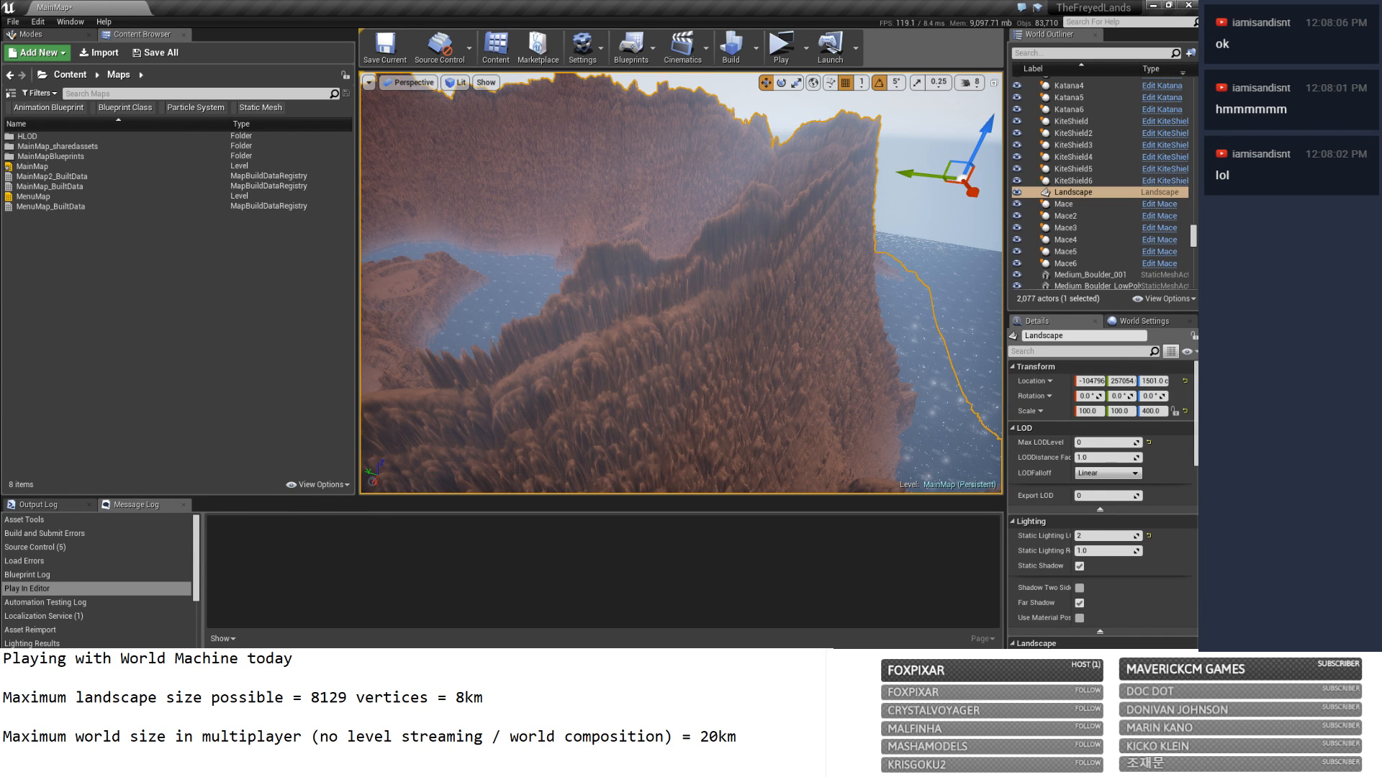
Examine how the raised landscape looks across the water from the existing forested island.
key(w)
right_drag(681, 282, 436, 275)
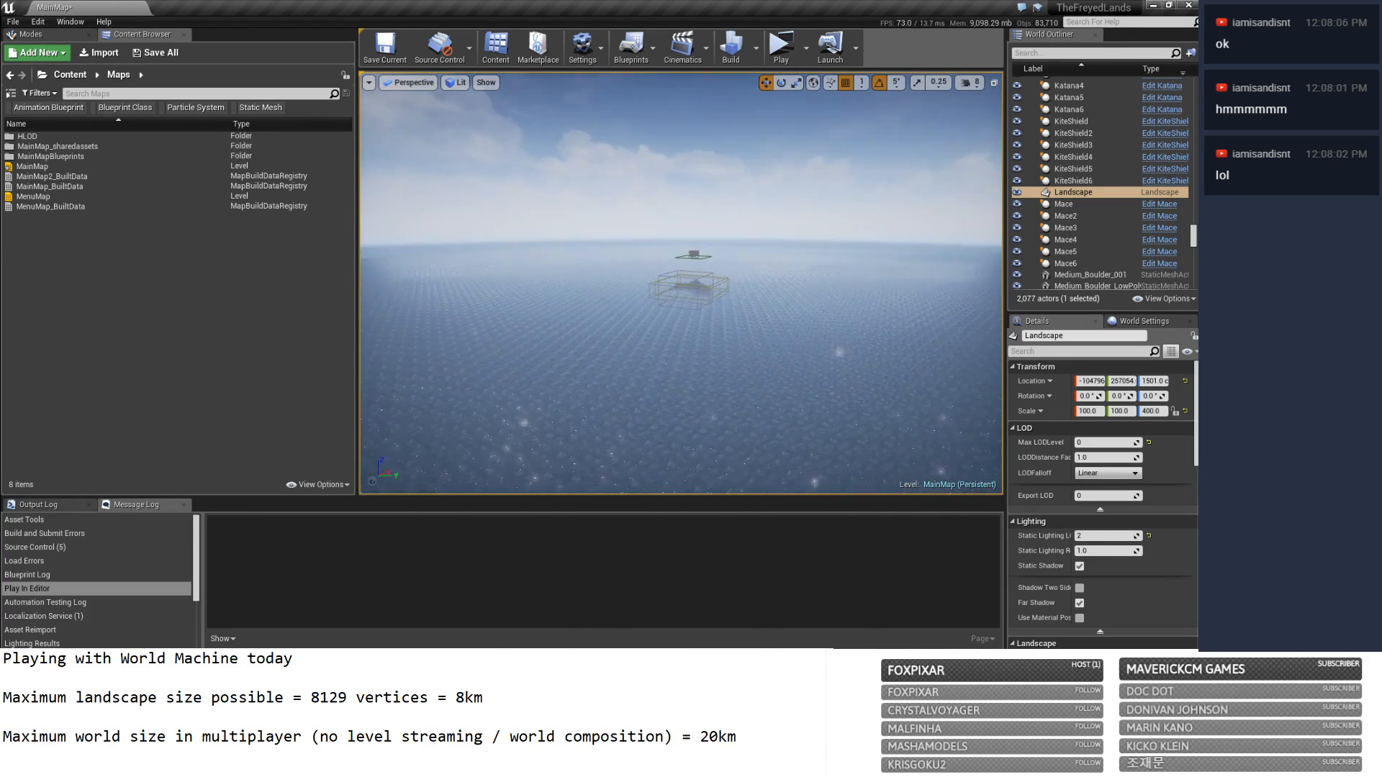
right_drag(670, 288, 676, 290)
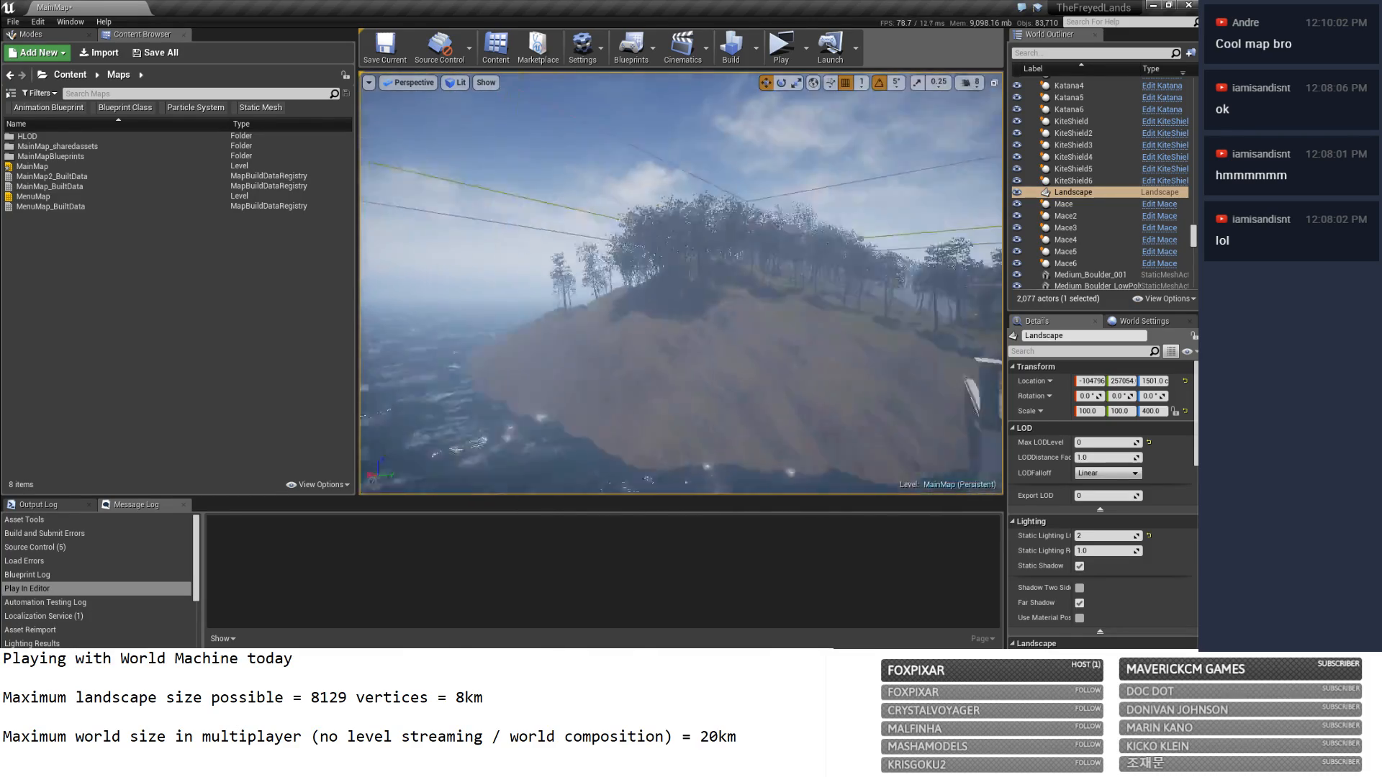
key(w)
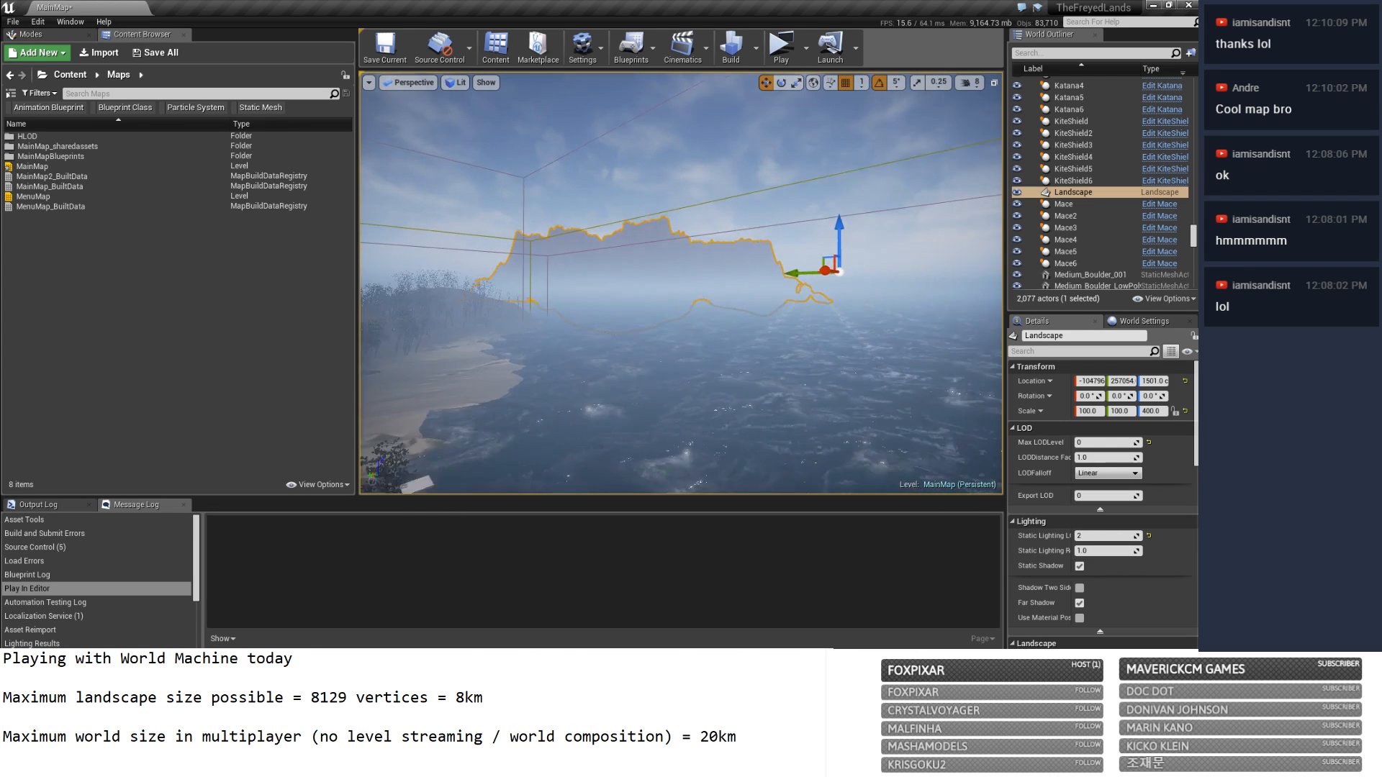
key(w)
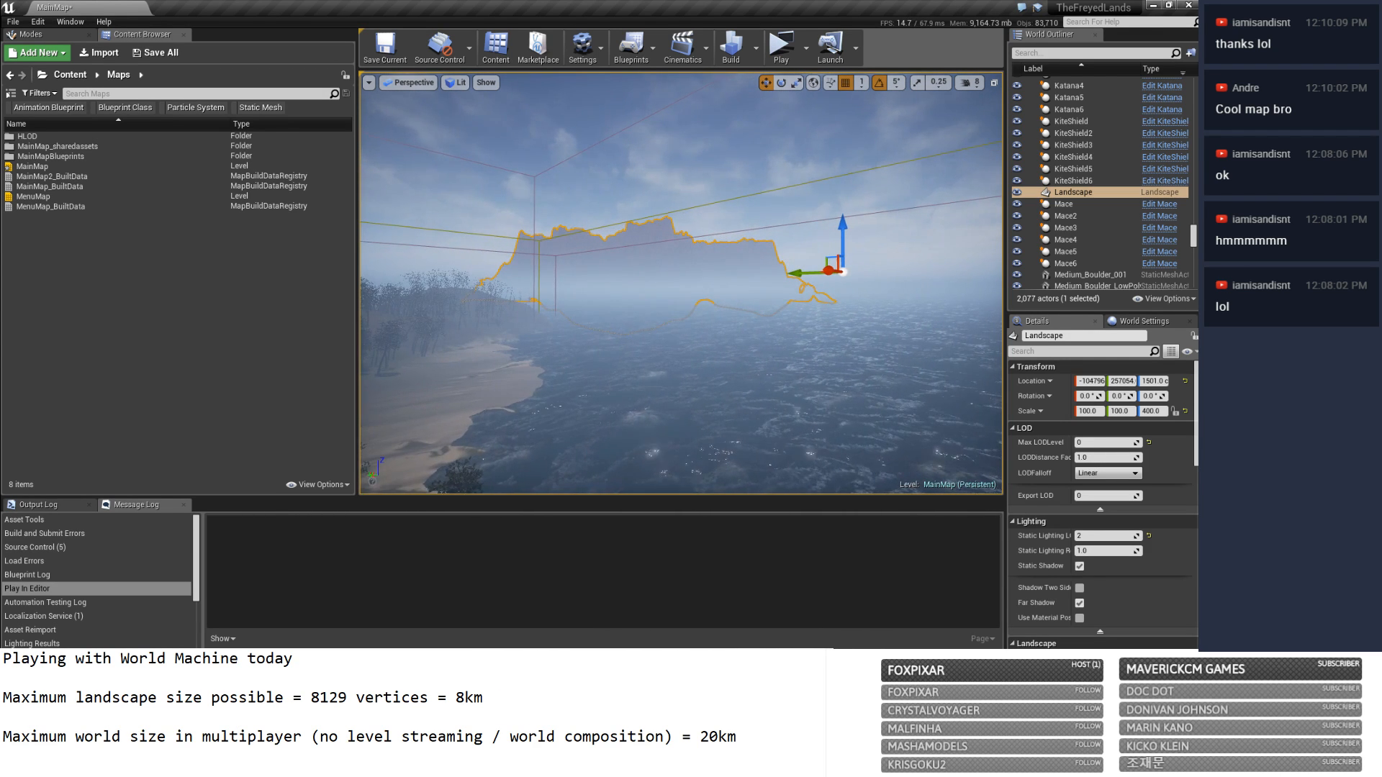
key(w)
key(w)
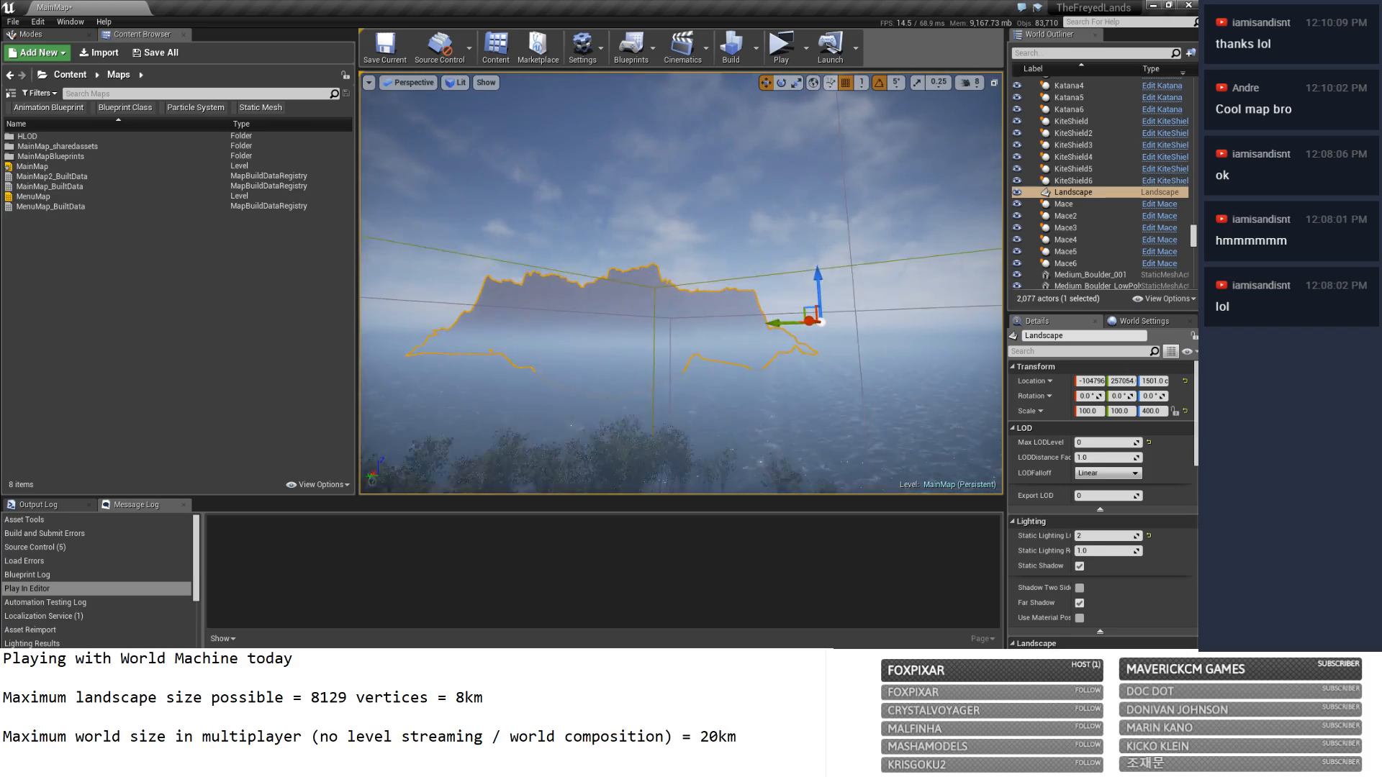
Move the imported landscape along the Y axis to about Y -376600.
right_drag(681, 283, 763, 173)
key(s)
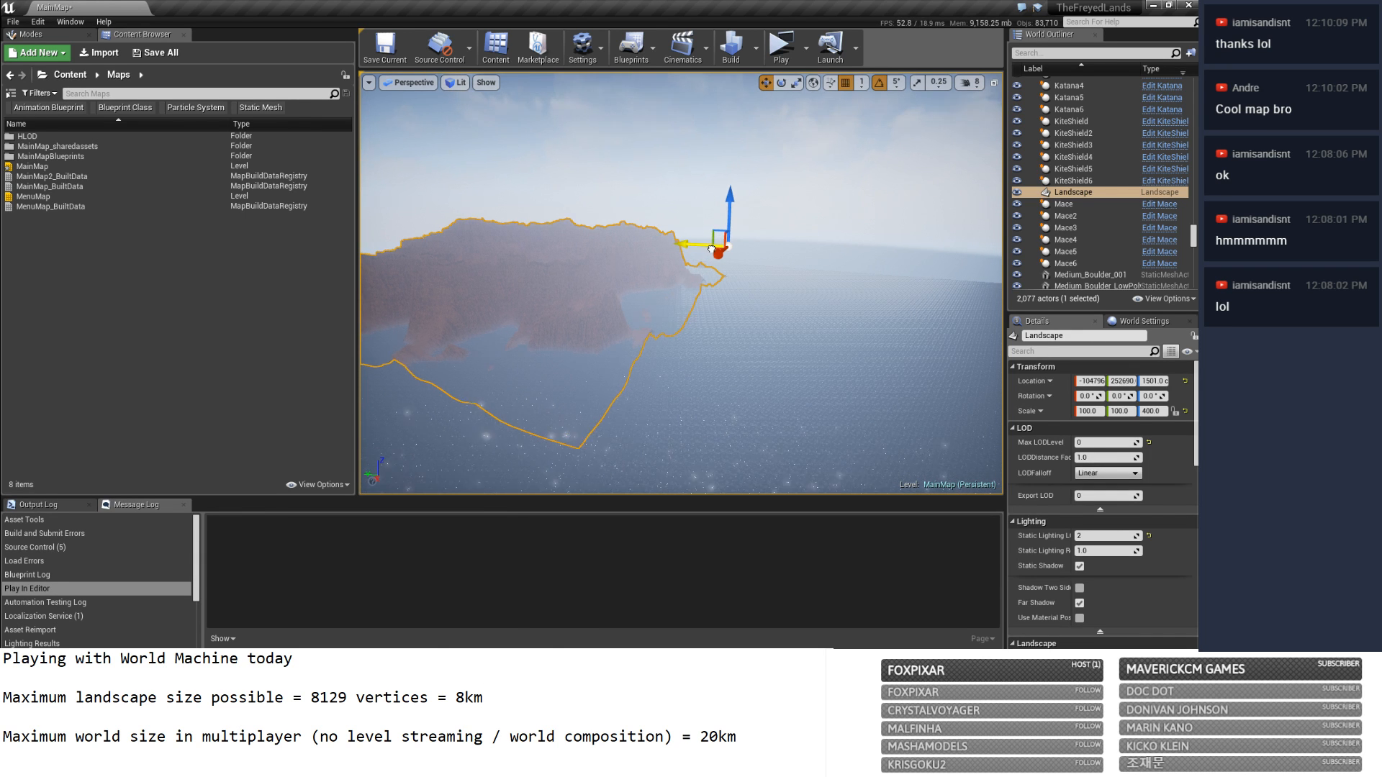
drag(723, 256, 922, 314)
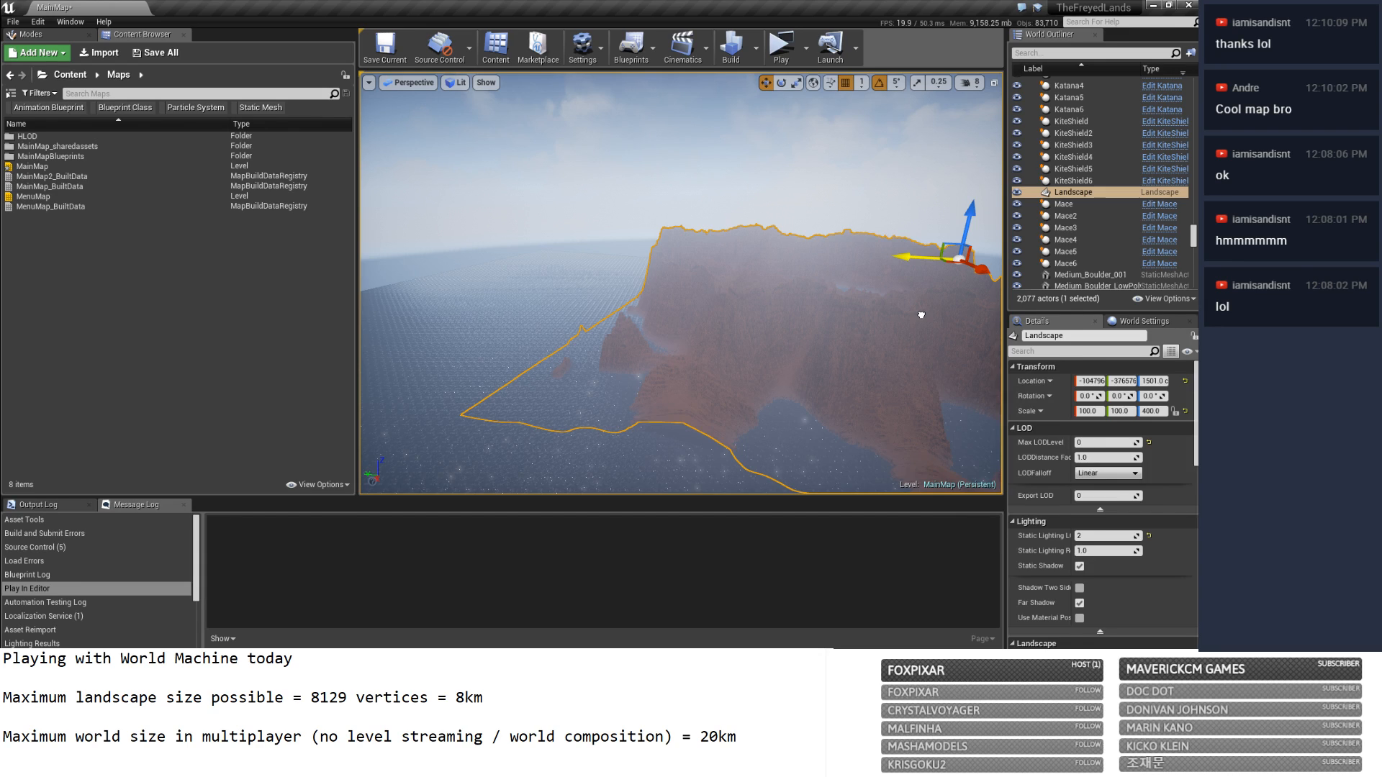
Examine the moved landscape from above and its placement relative to the small original island.
right_click(921, 315)
key(Escape)
right_drag(921, 315, 1058, 439)
key(f)
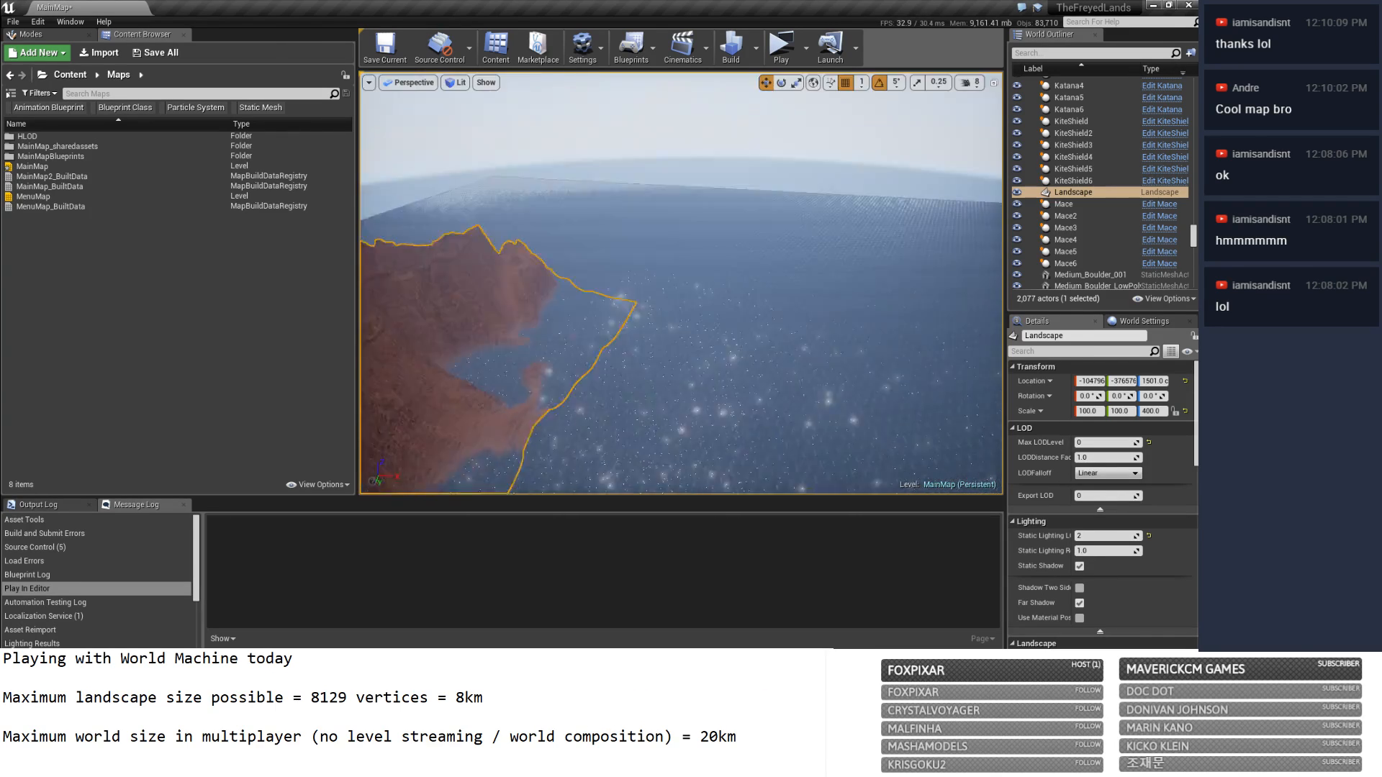
right_drag(922, 315, 785, 280)
right_drag(681, 281, 755, 317)
key(s)
key(f)
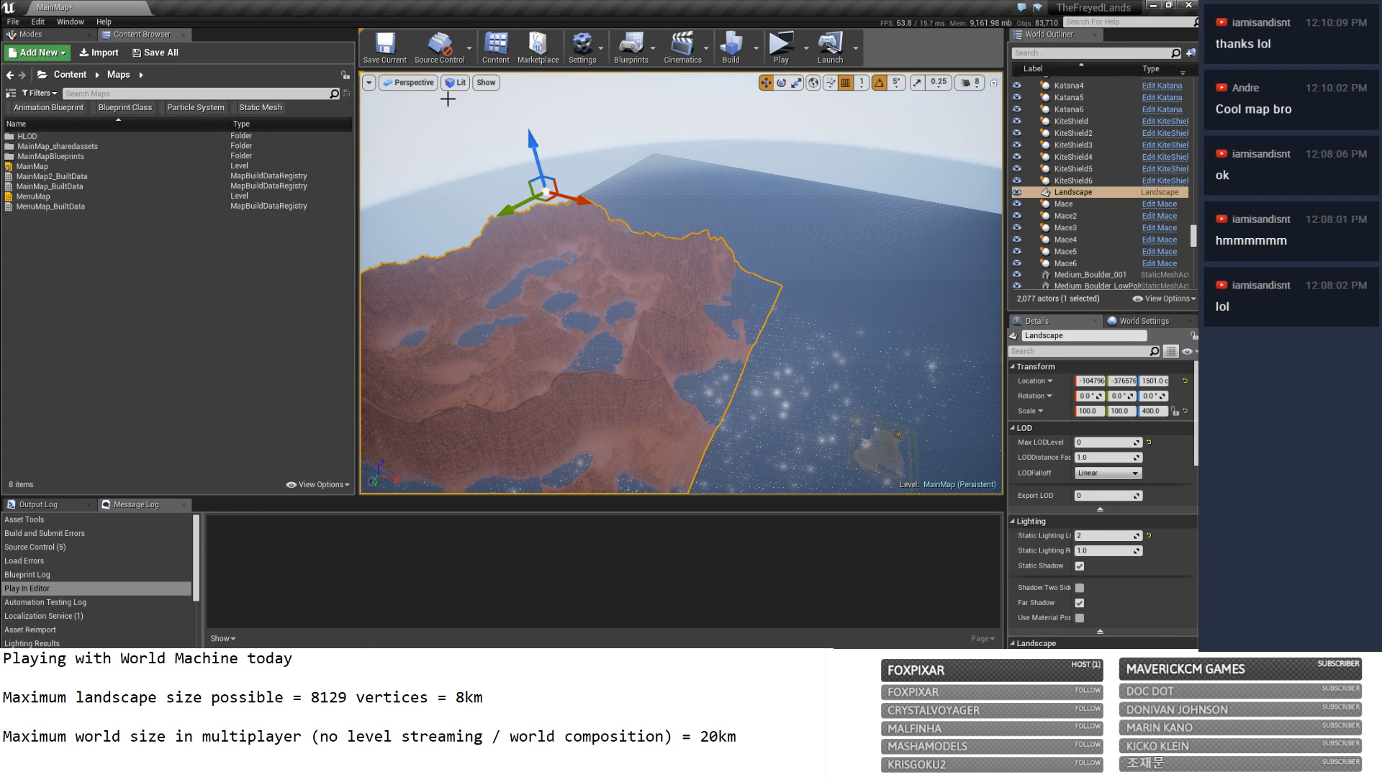
Save MainMap and open the MenuMap level.
click(384, 51)
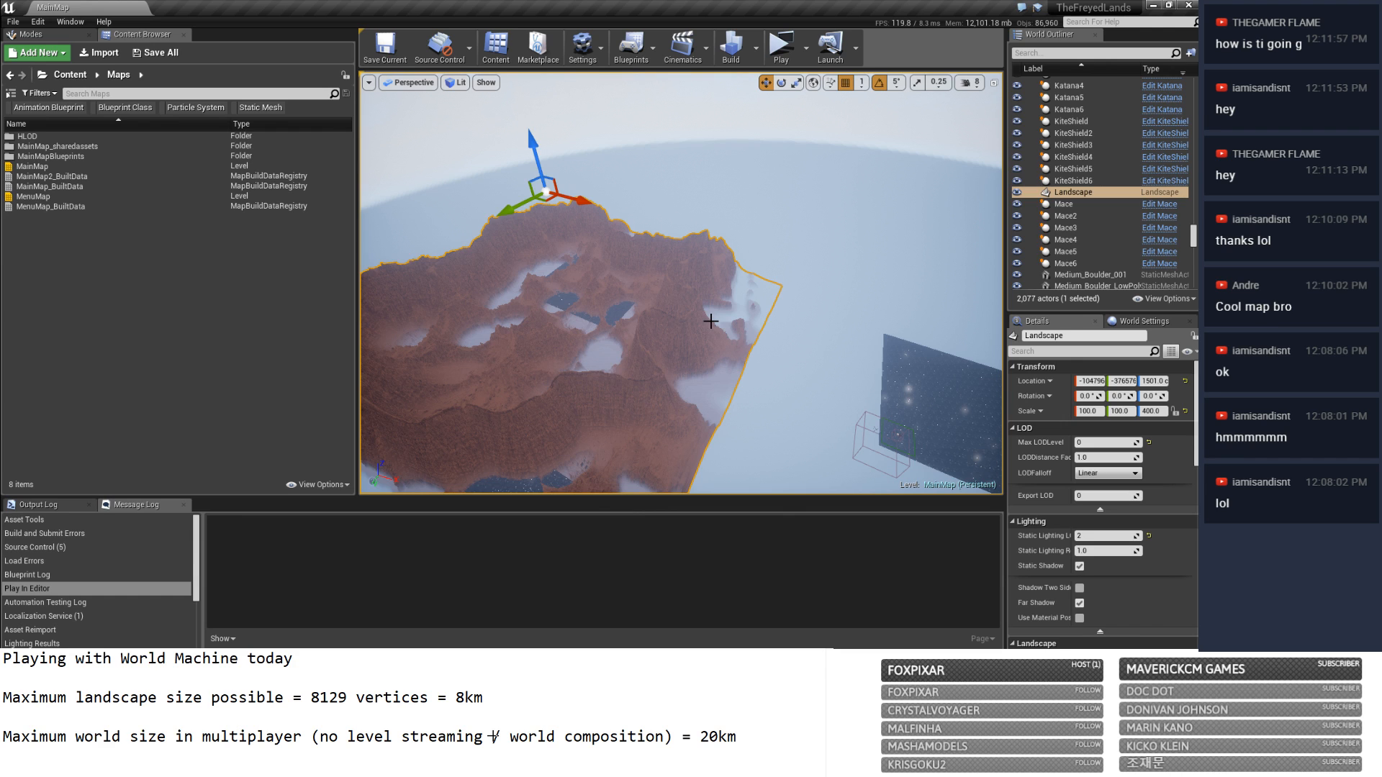
mouse_move(711, 321)
right_down()
mouse_move(798, 354)
mouse_move(709, 342)
mouse_move(710, 317)
right_up()
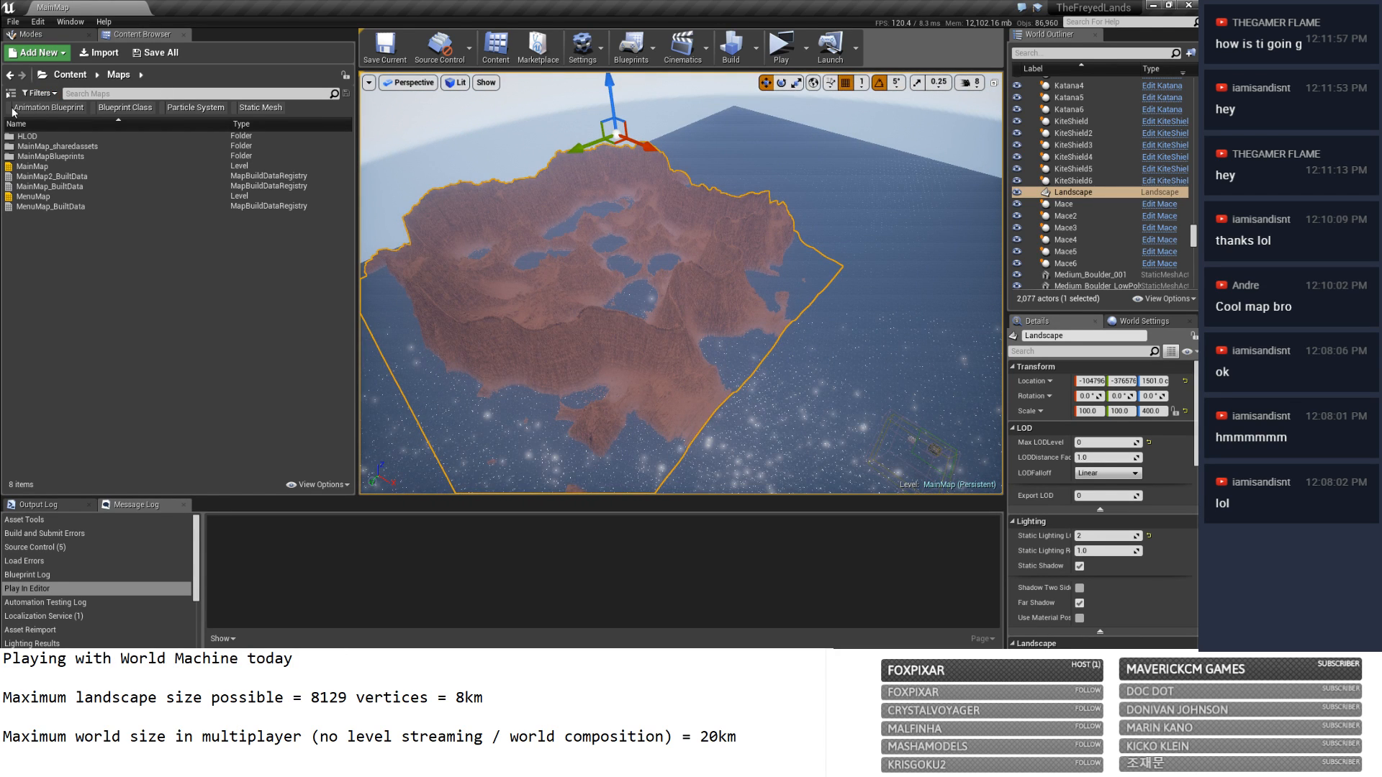
double_click(32, 196)
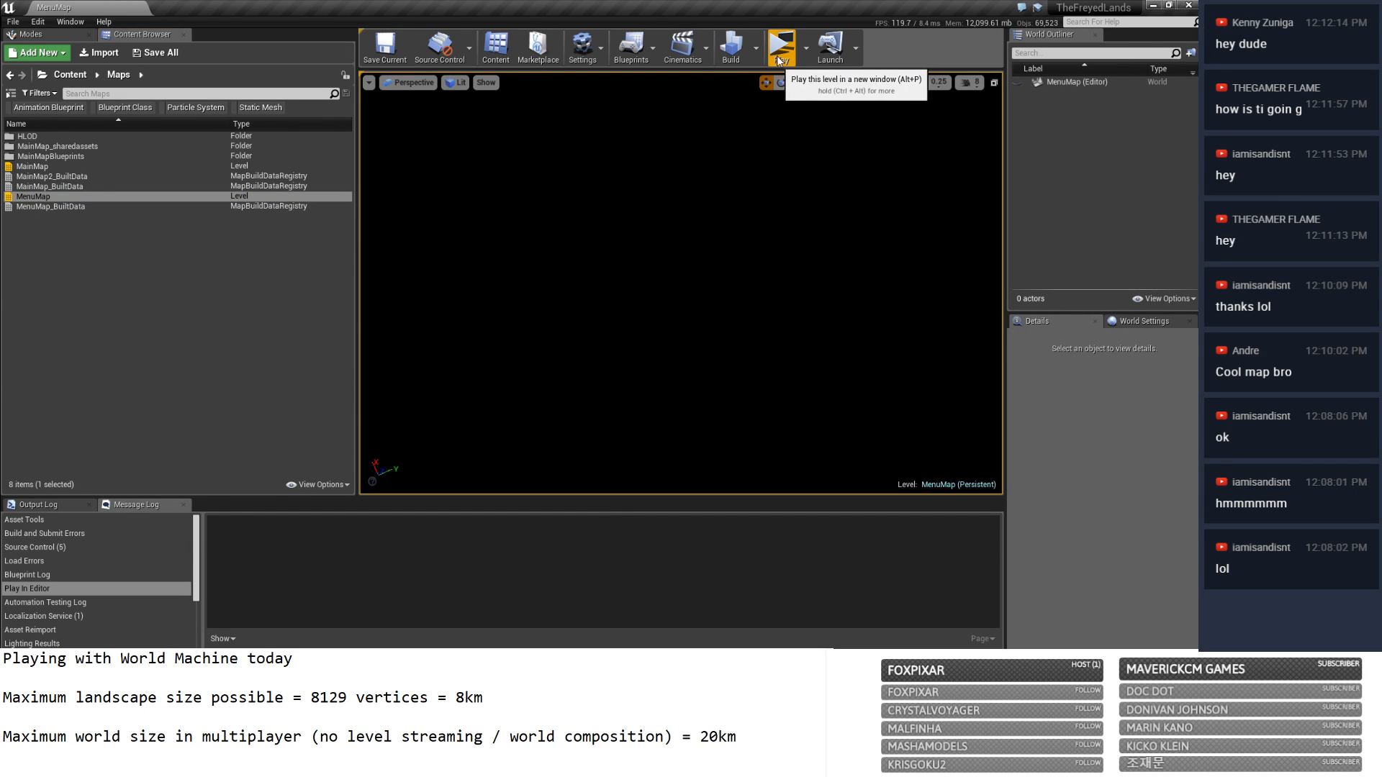
Play MenuMap in a new editor window and minimize the editor and World Machine windows behind the game preview.
click(806, 48)
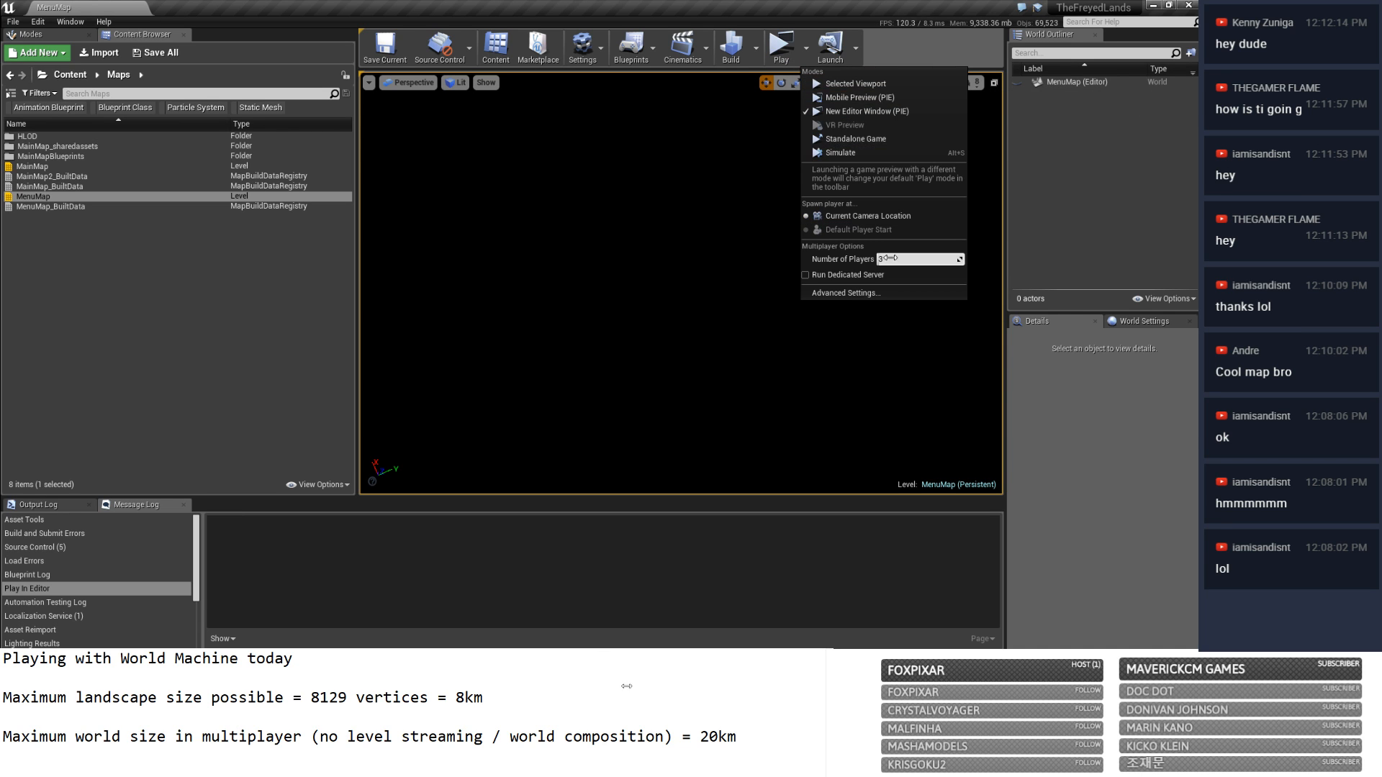
click(799, 62)
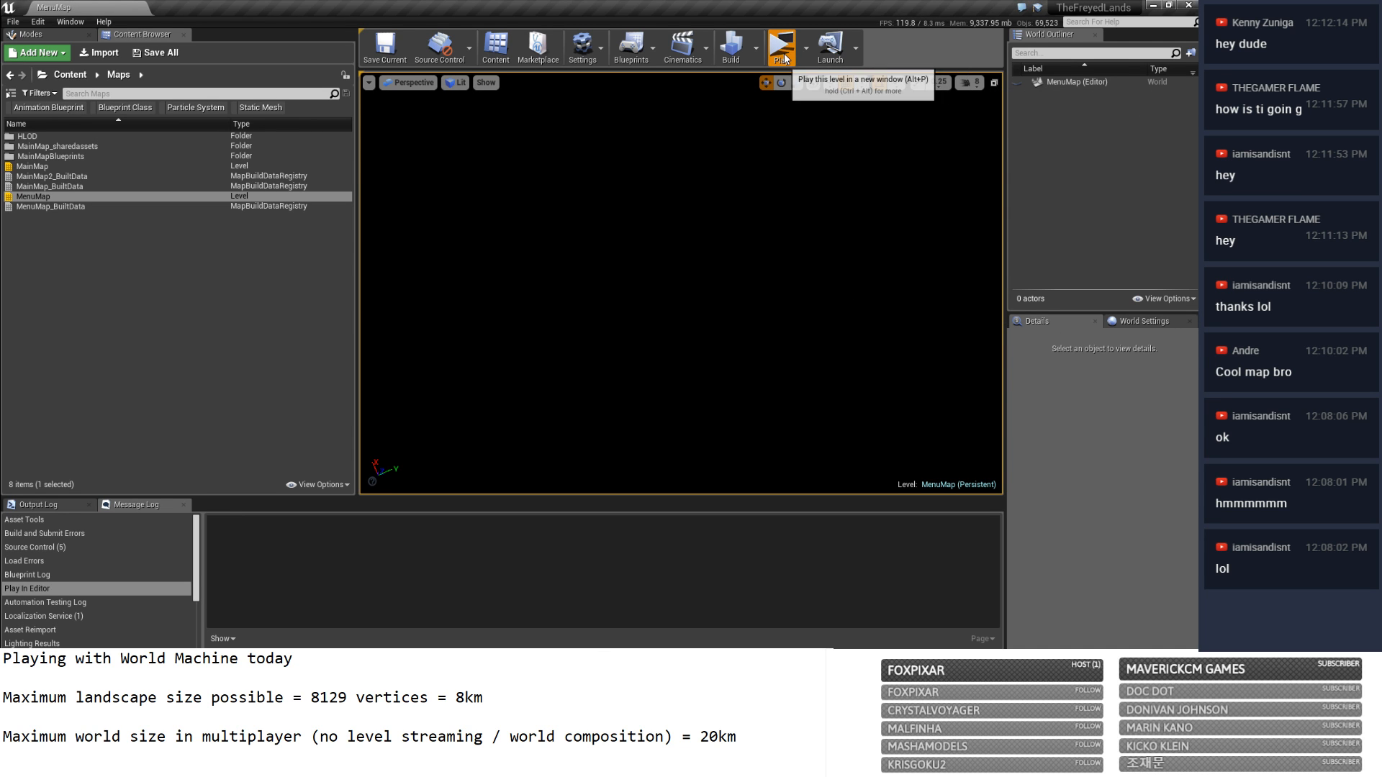
click(798, 61)
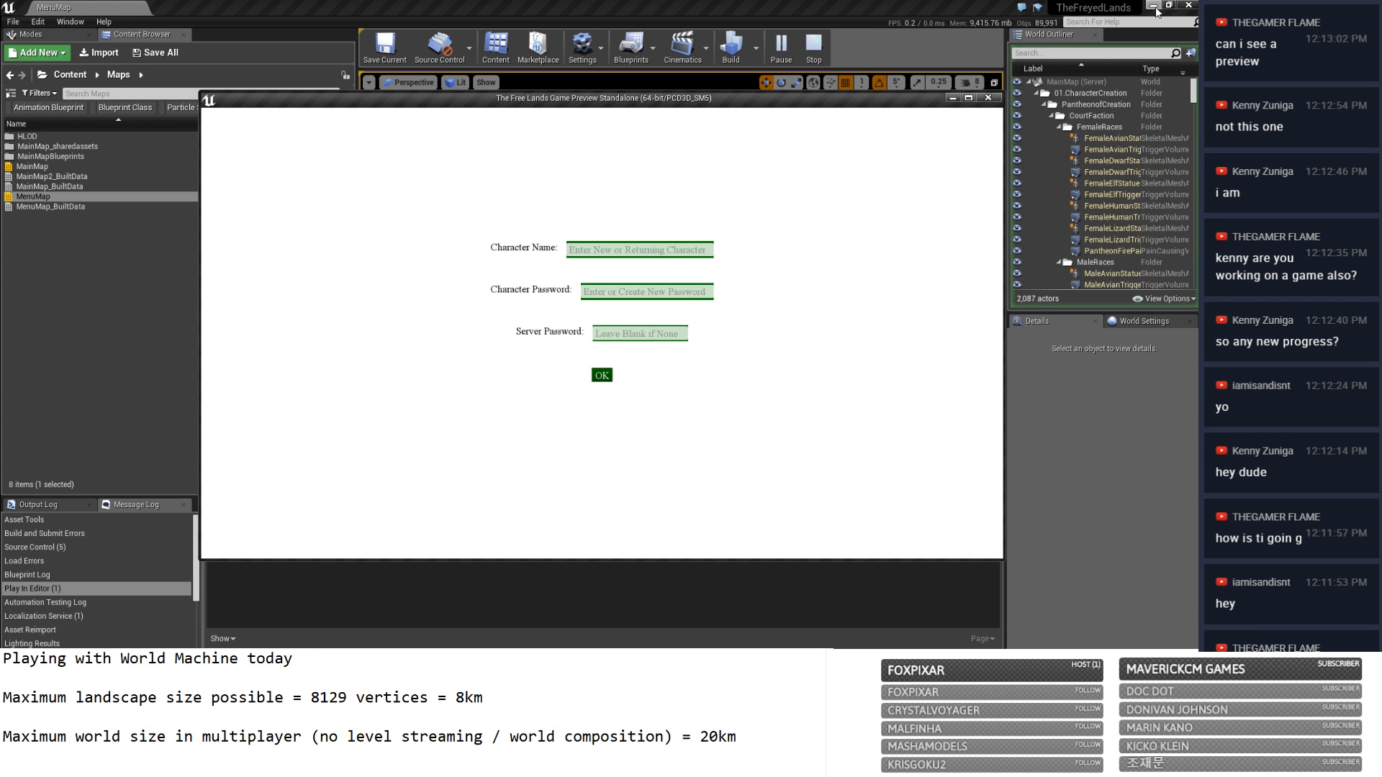
click(1154, 6)
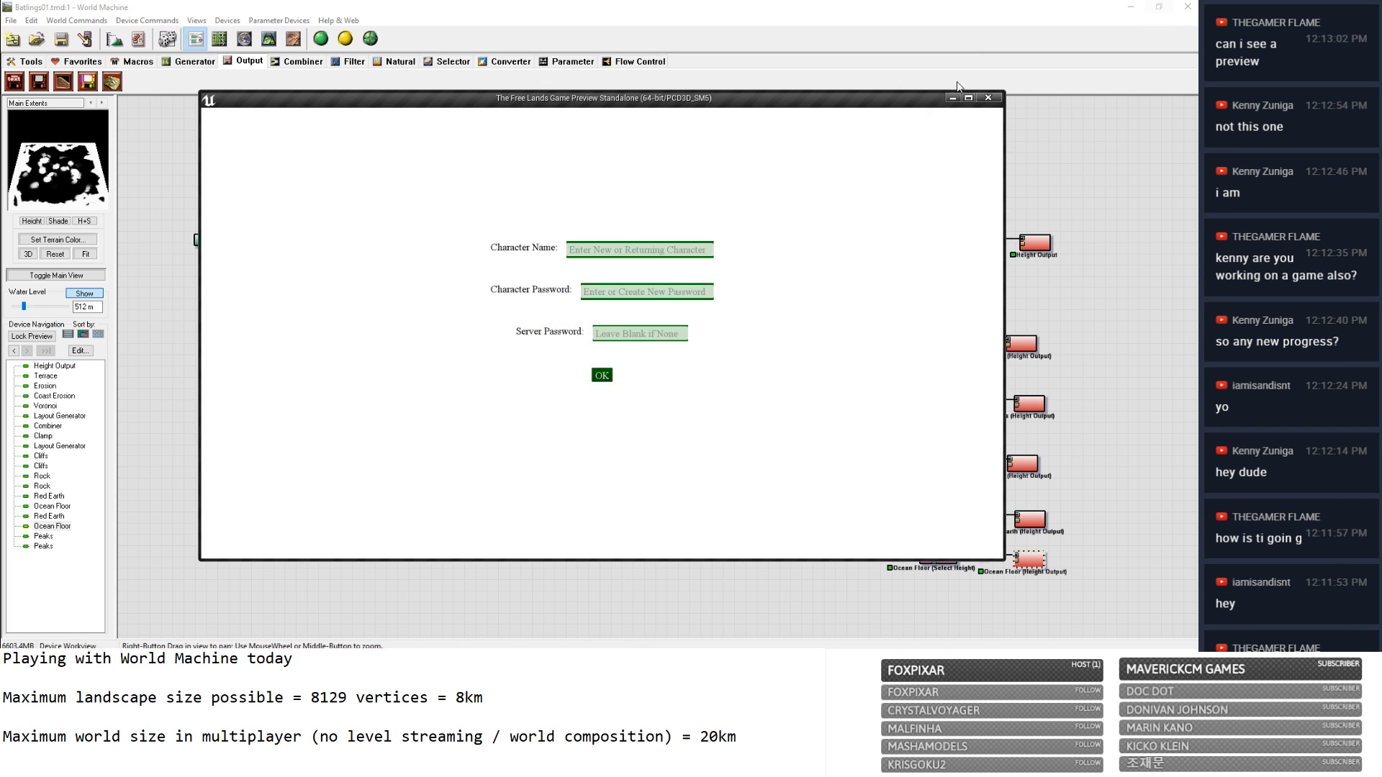
click(1131, 6)
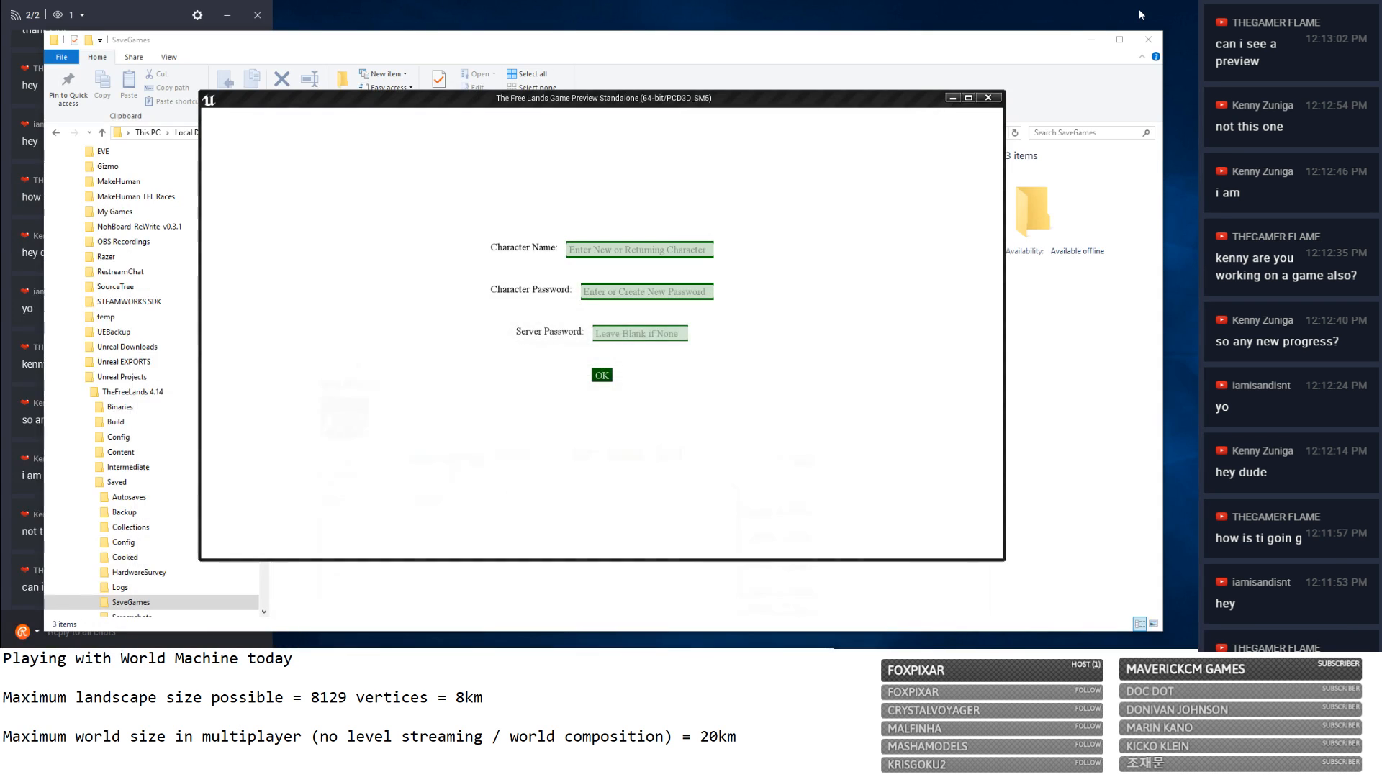
Enter the character name and character password, leave the server password blank, and enter the game world.
click(659, 248)
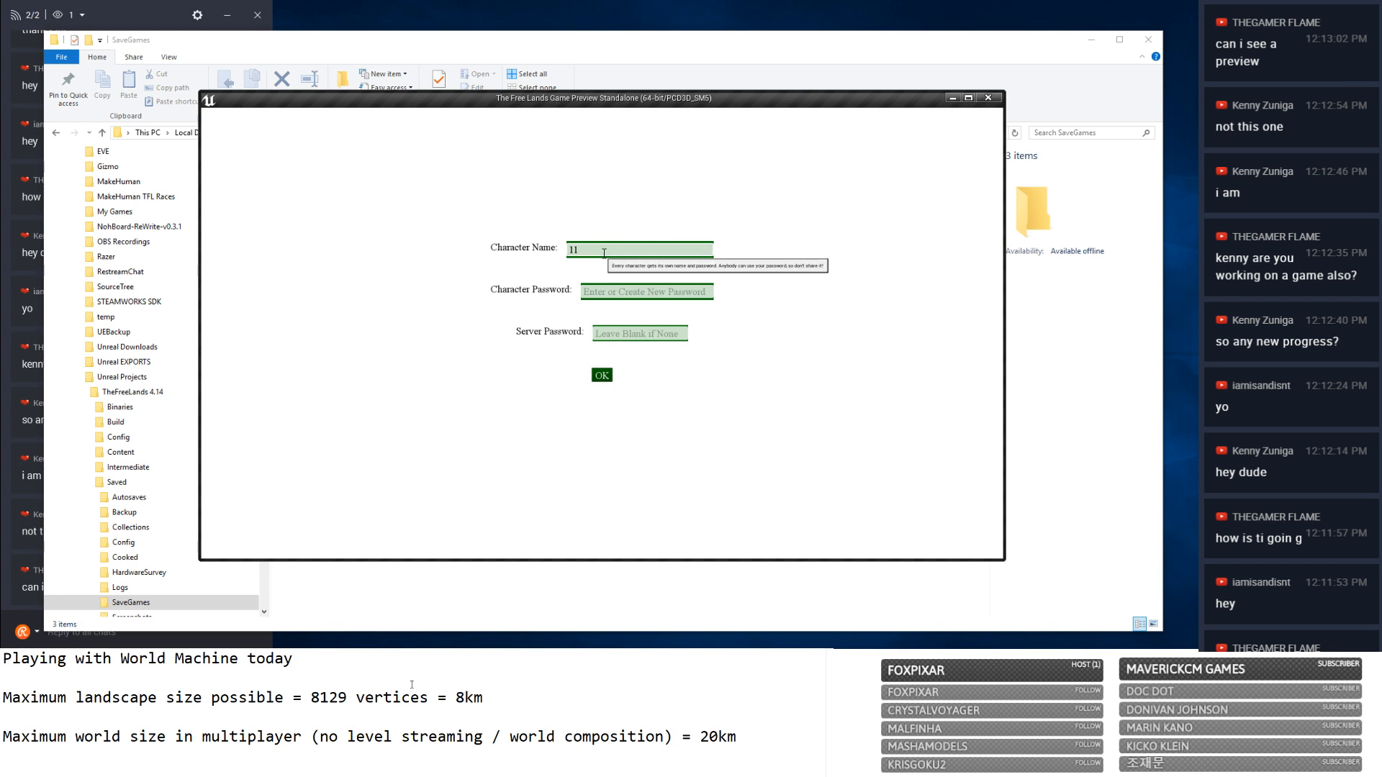
text(1)
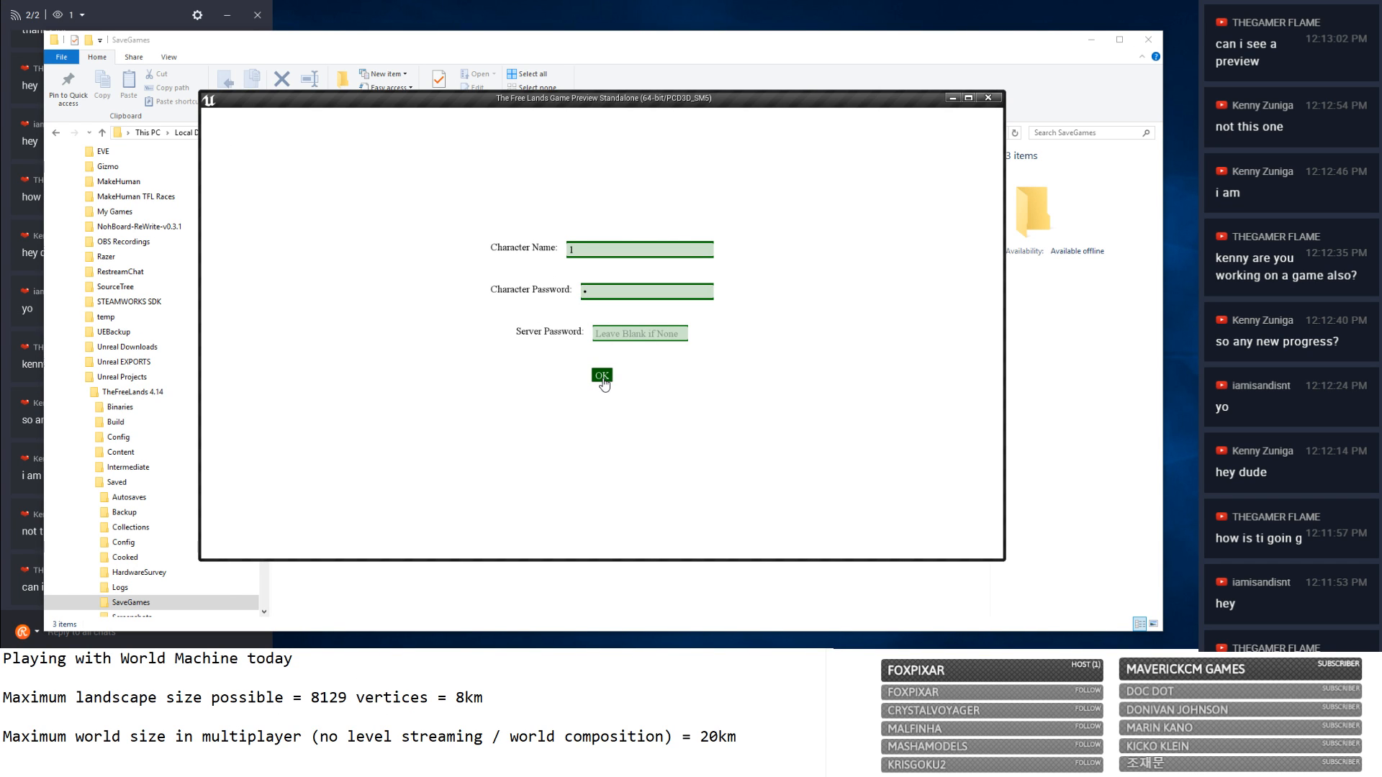
click(602, 375)
click(729, 278)
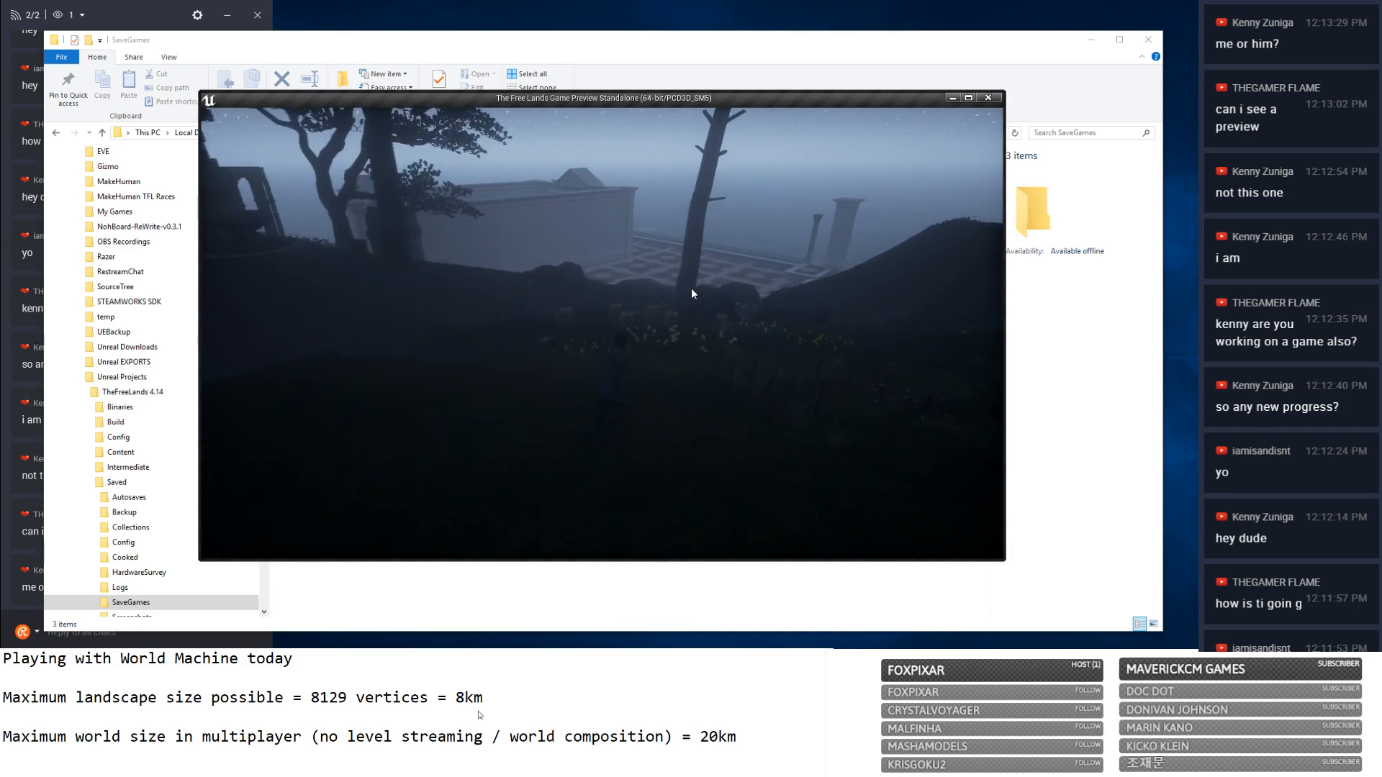
Equip the tunic held in the character's right hand and close the inventory.
key(i)
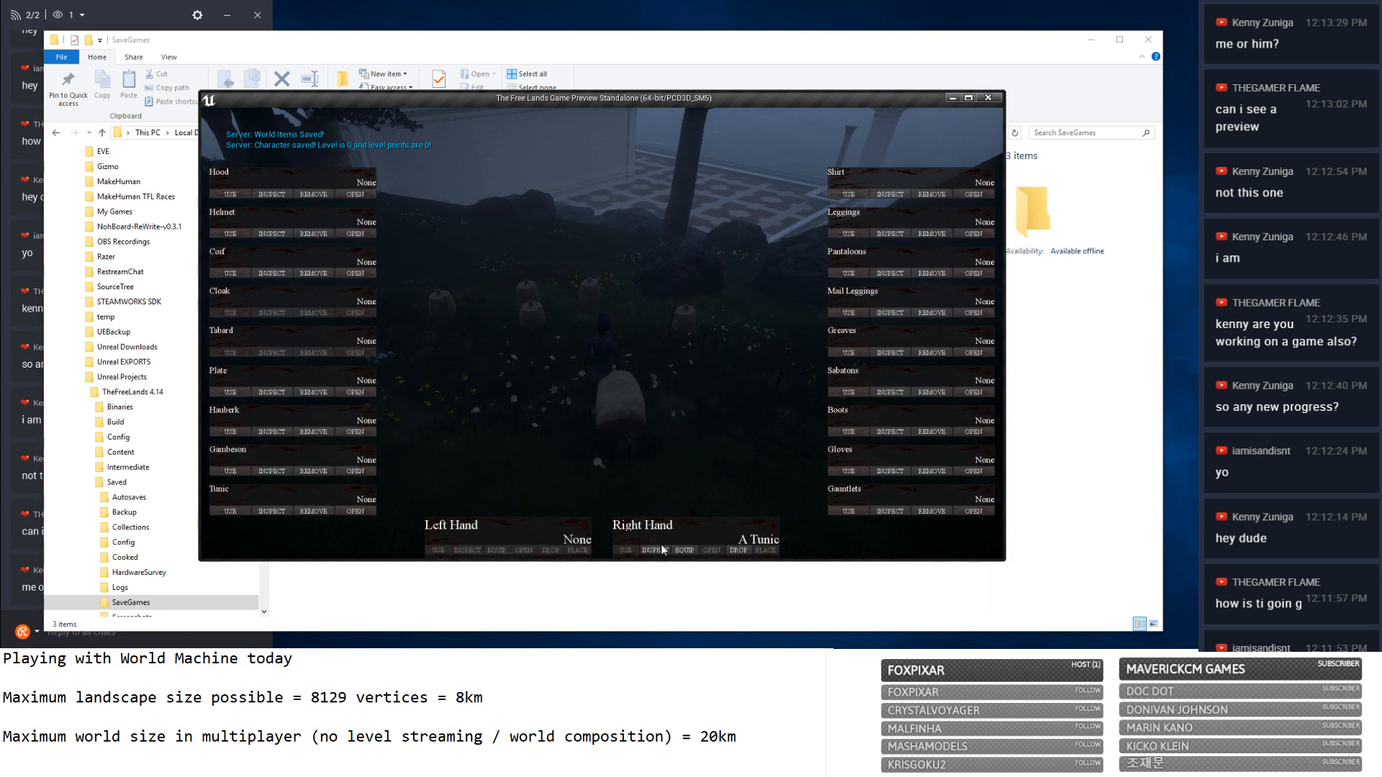
click(683, 551)
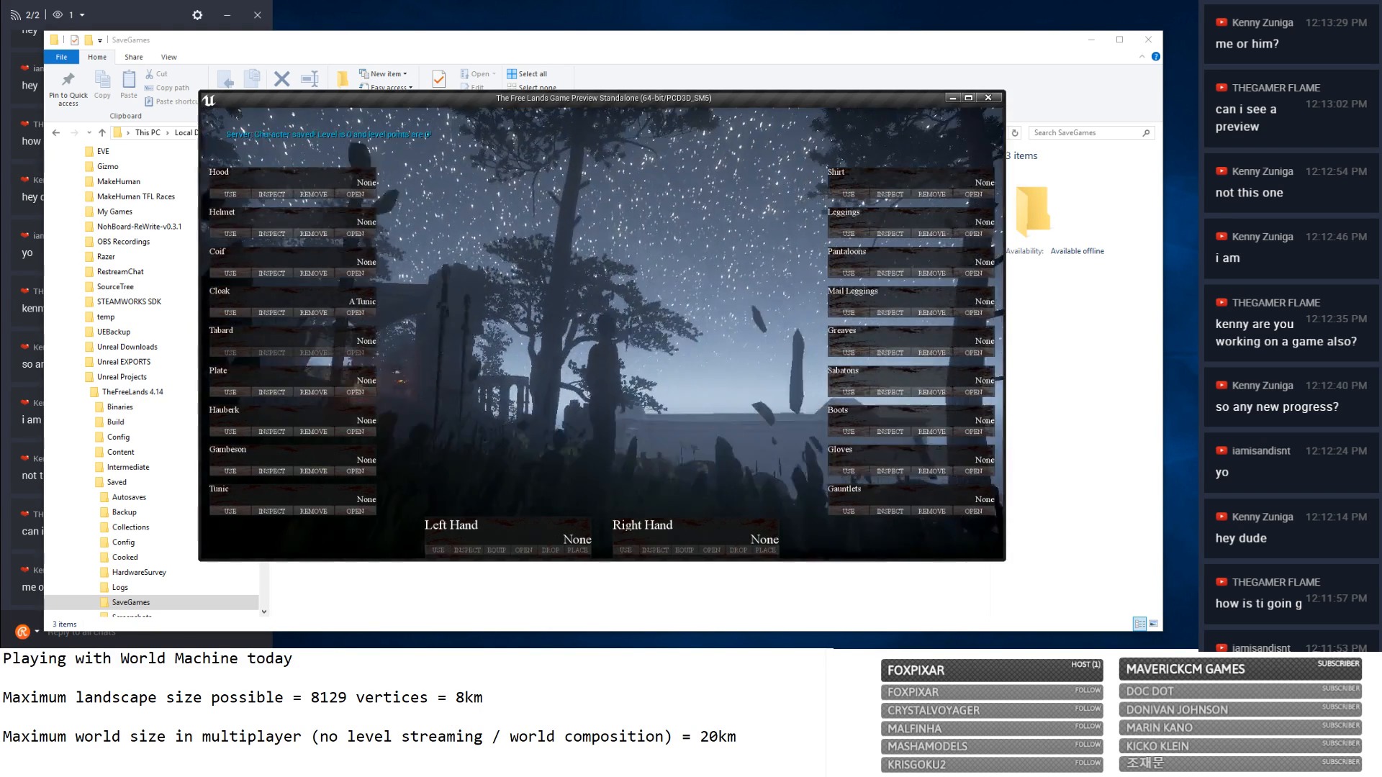
drag(664, 436, 748, 418)
key(i)
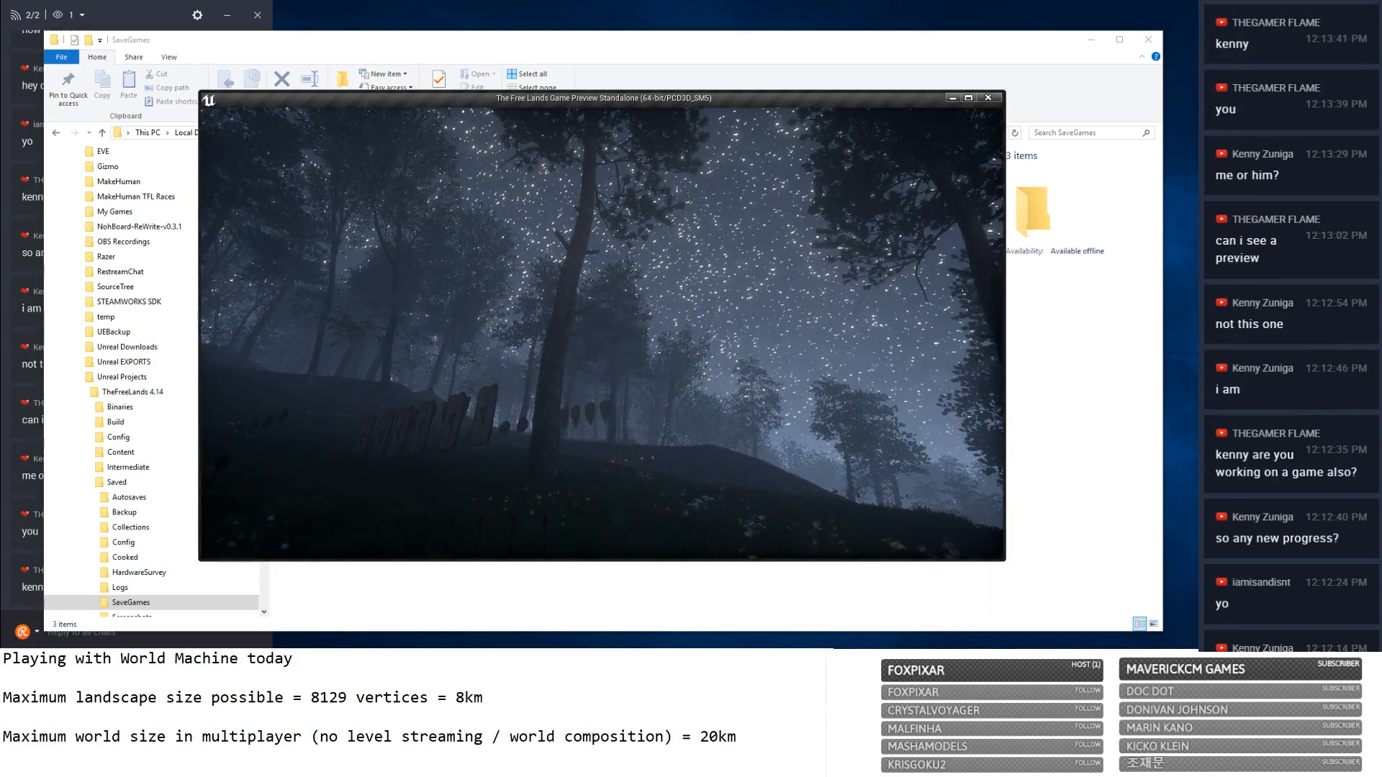
Walk the character past the ruins and through the dark forest to the row of torches near the shields.
scroll(602, 333, down, 5)
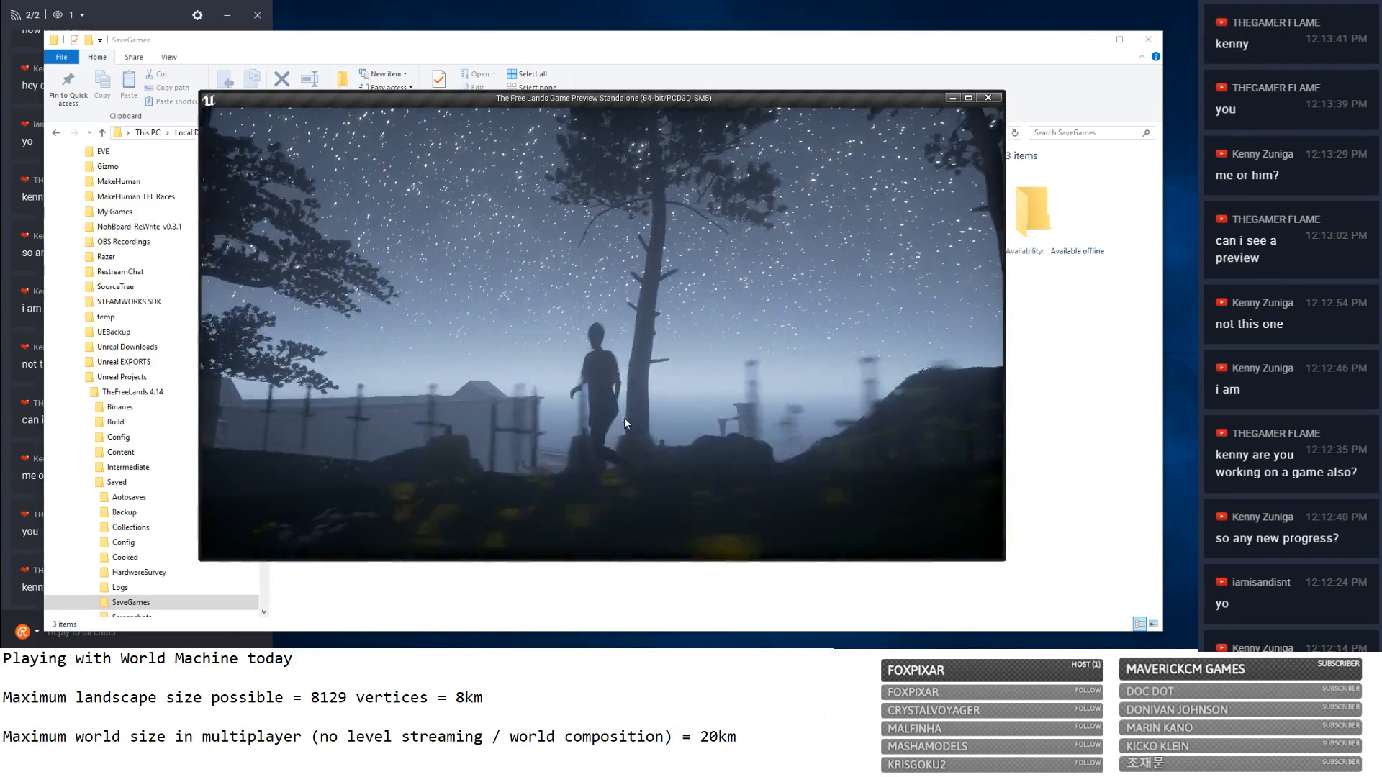
scroll(602, 332, down, 5)
key(w)
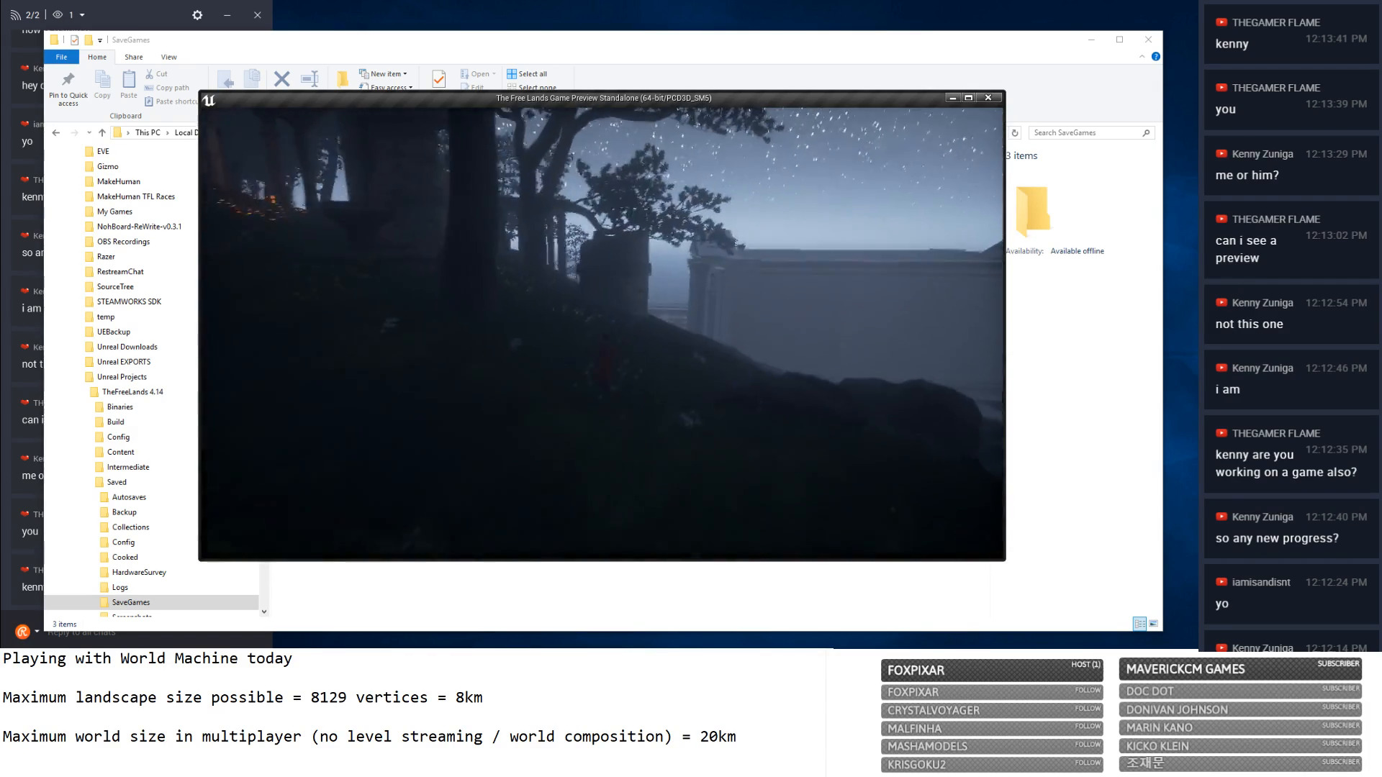
key(w)
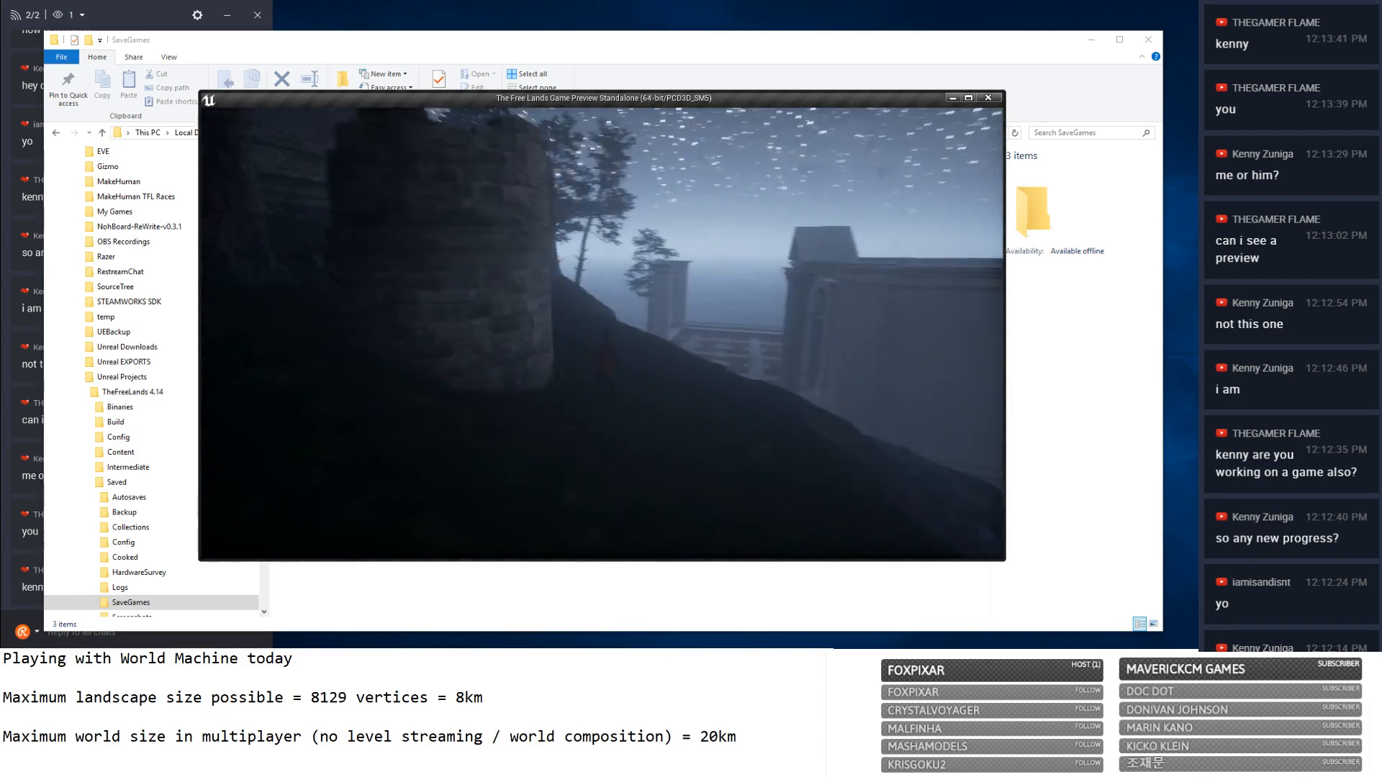
key(w)
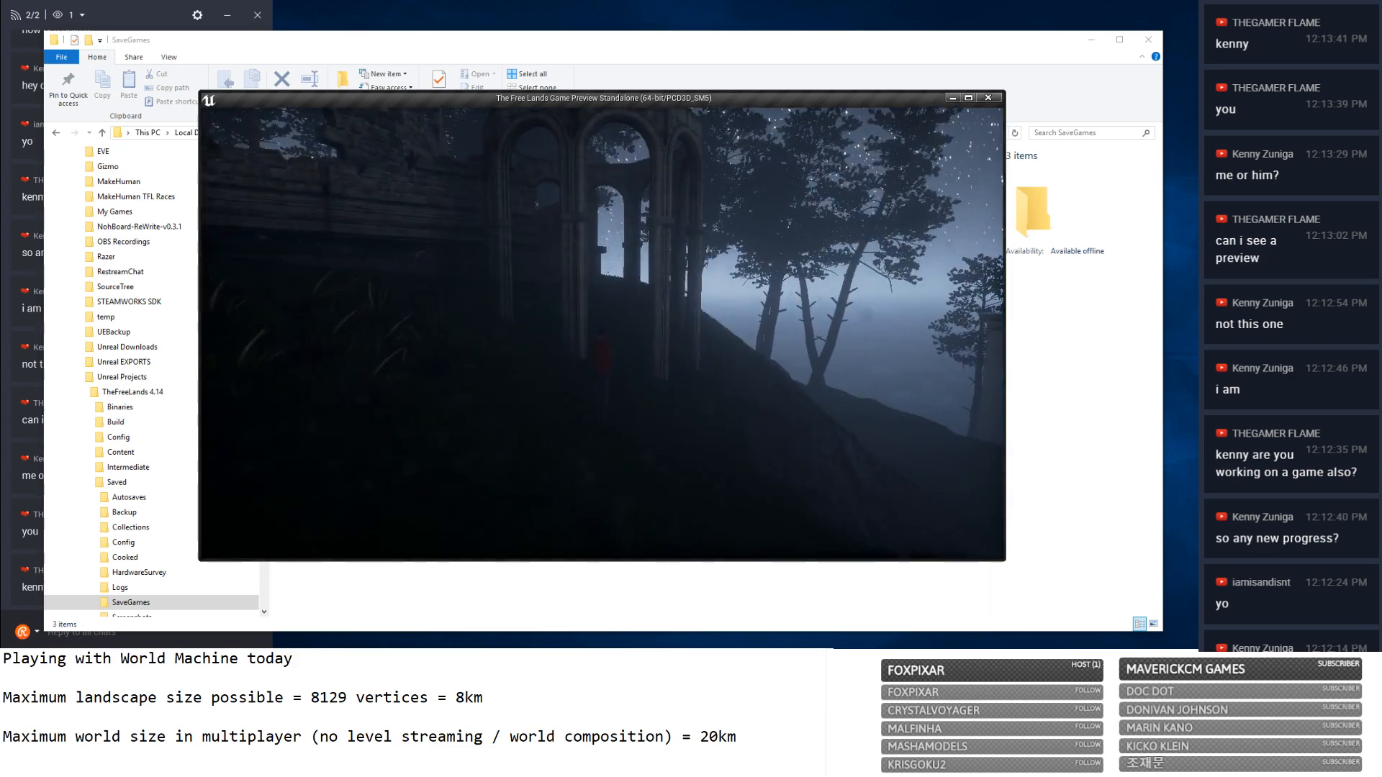
key(w)
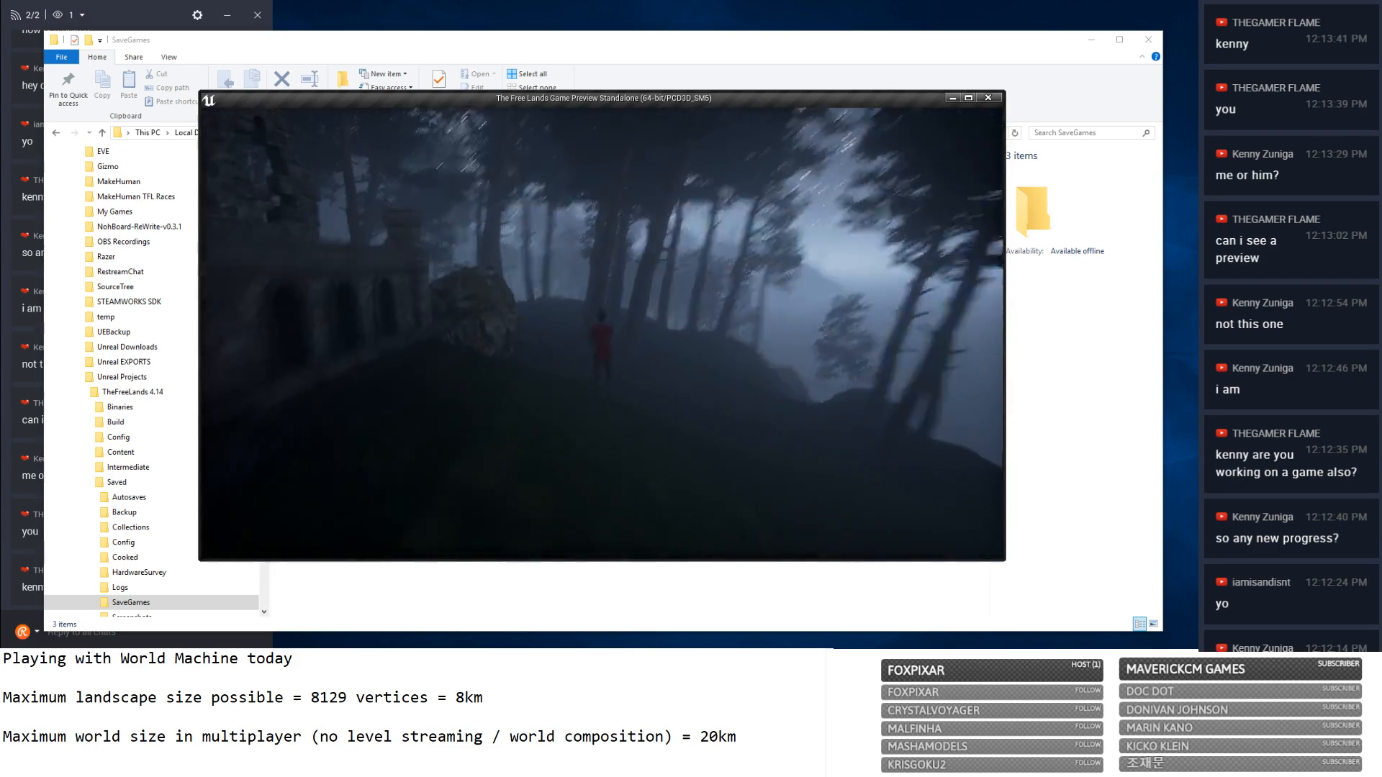
key(w)
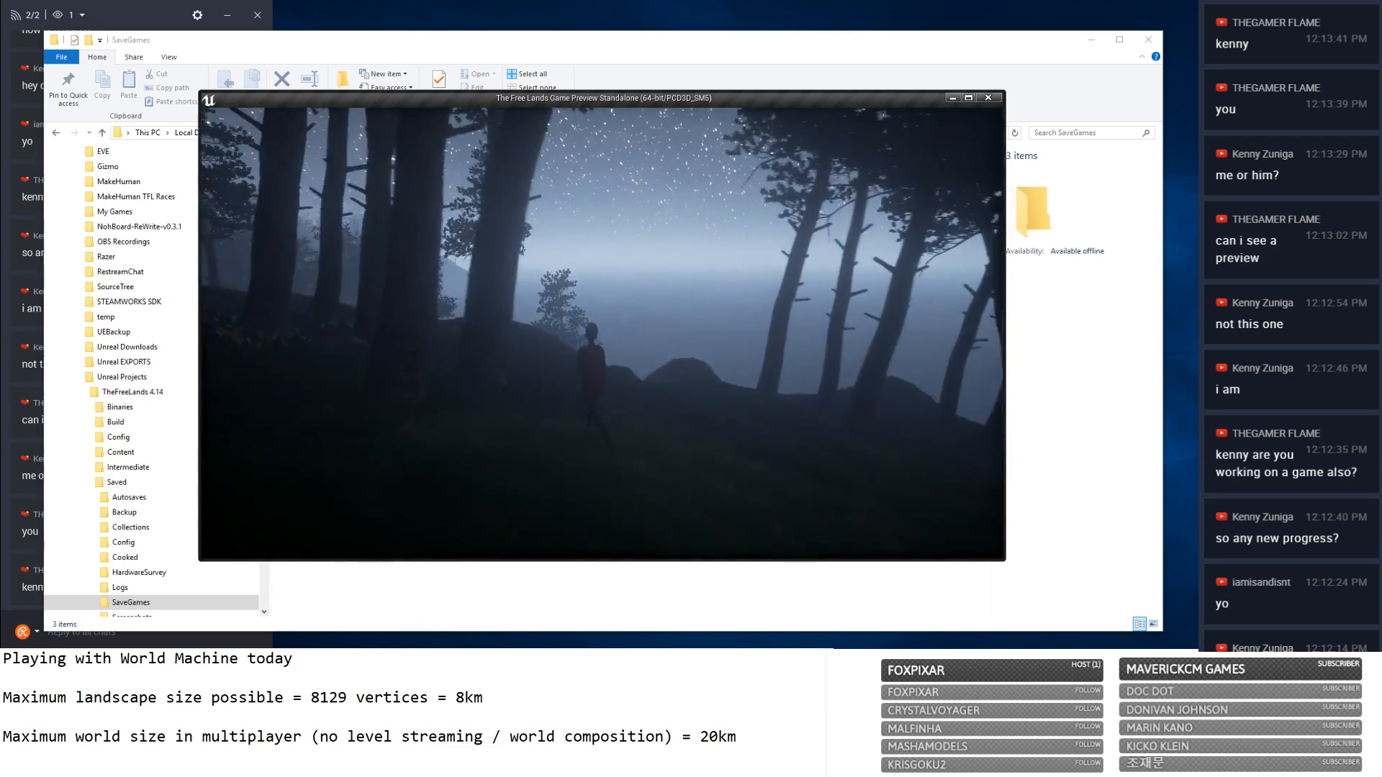
key(w)
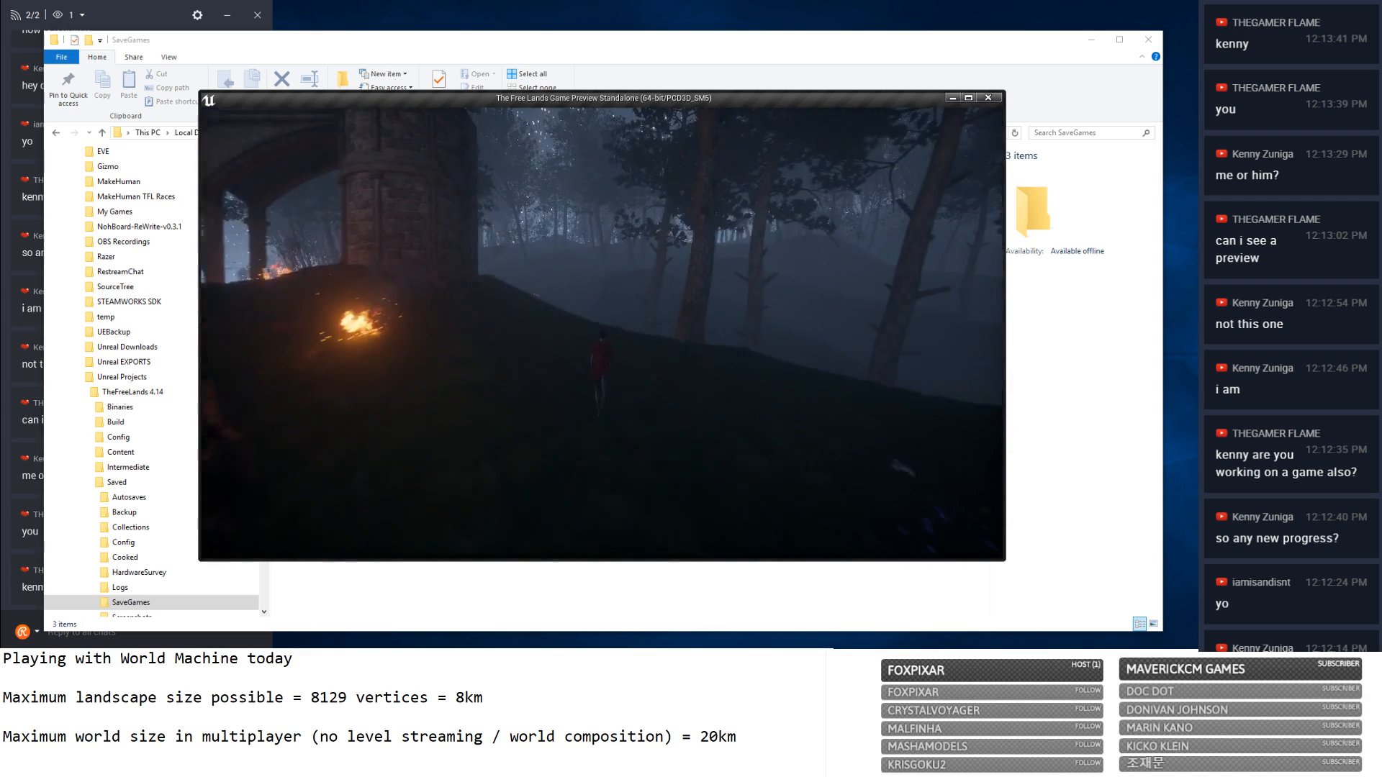
key(w)
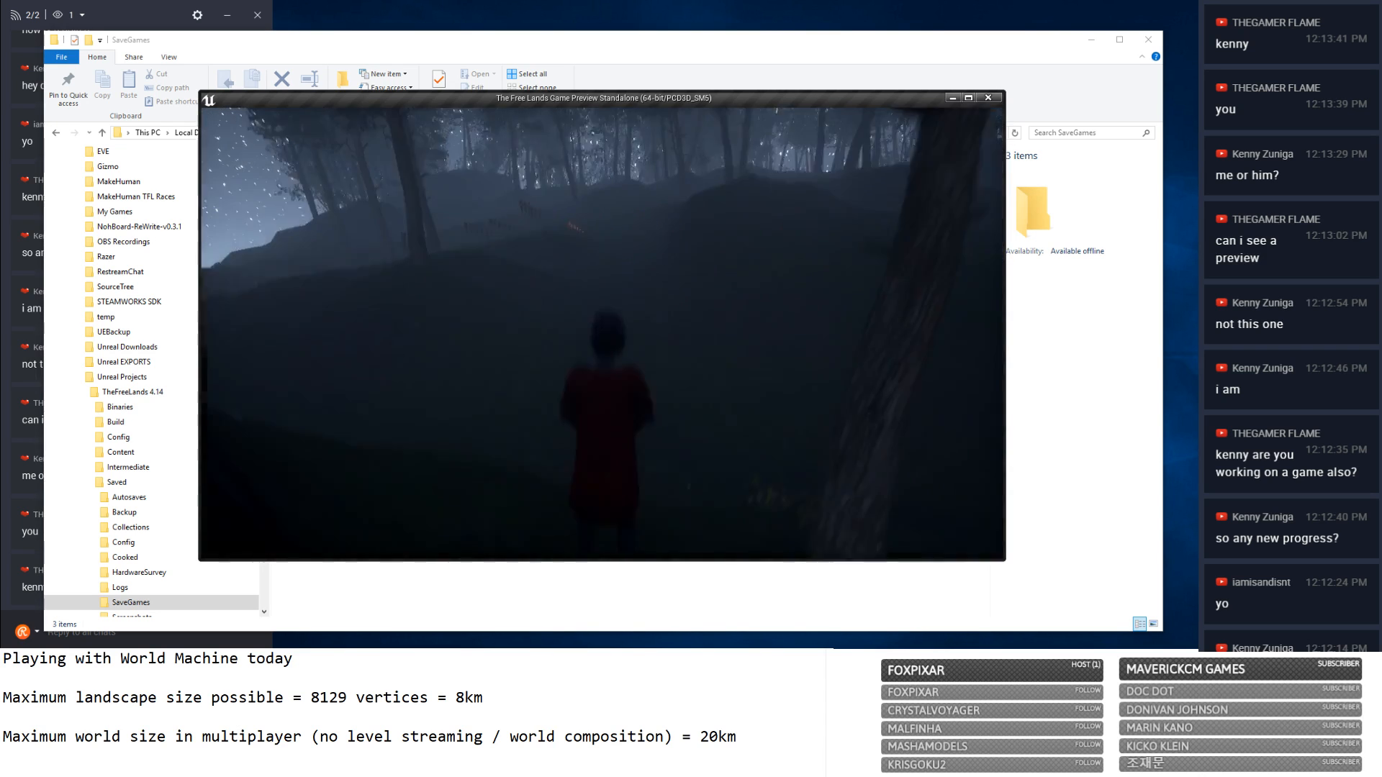
key(w)
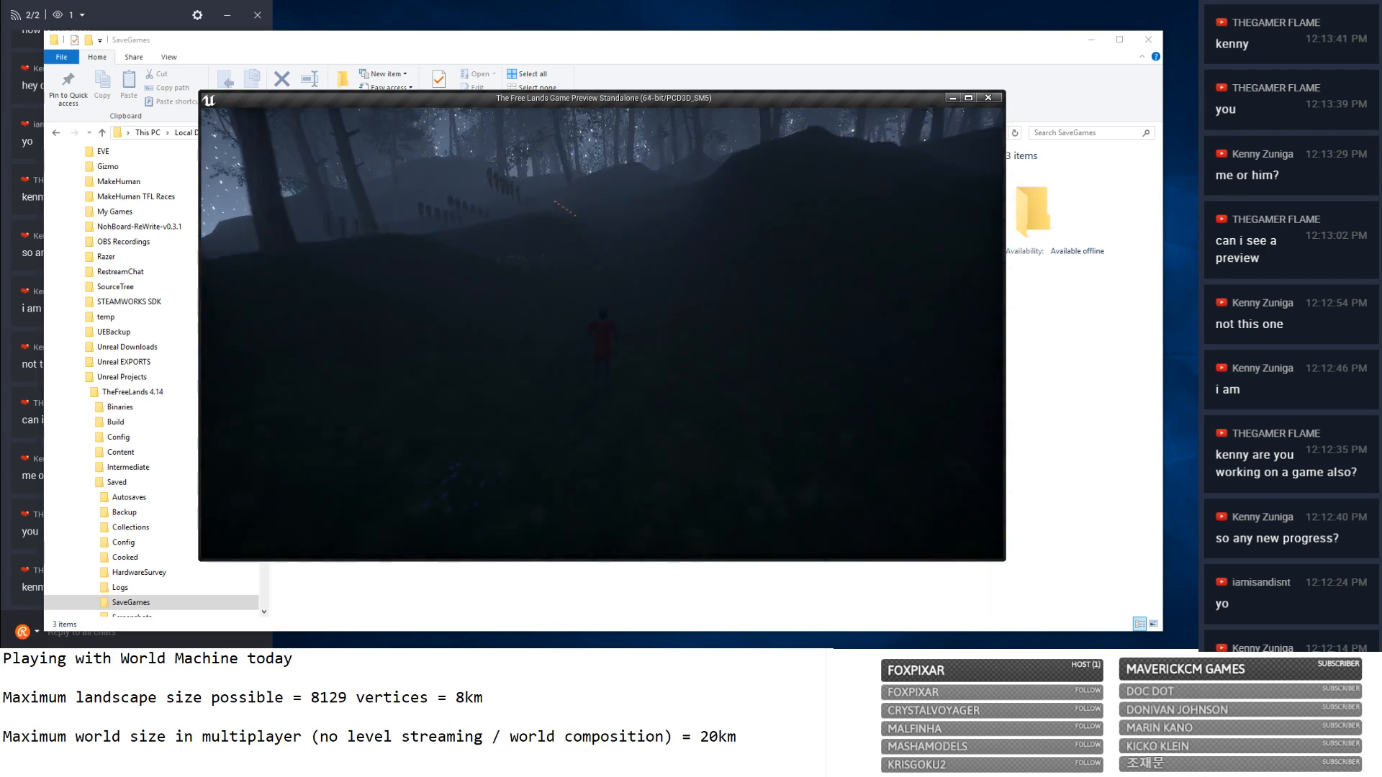
key(w)
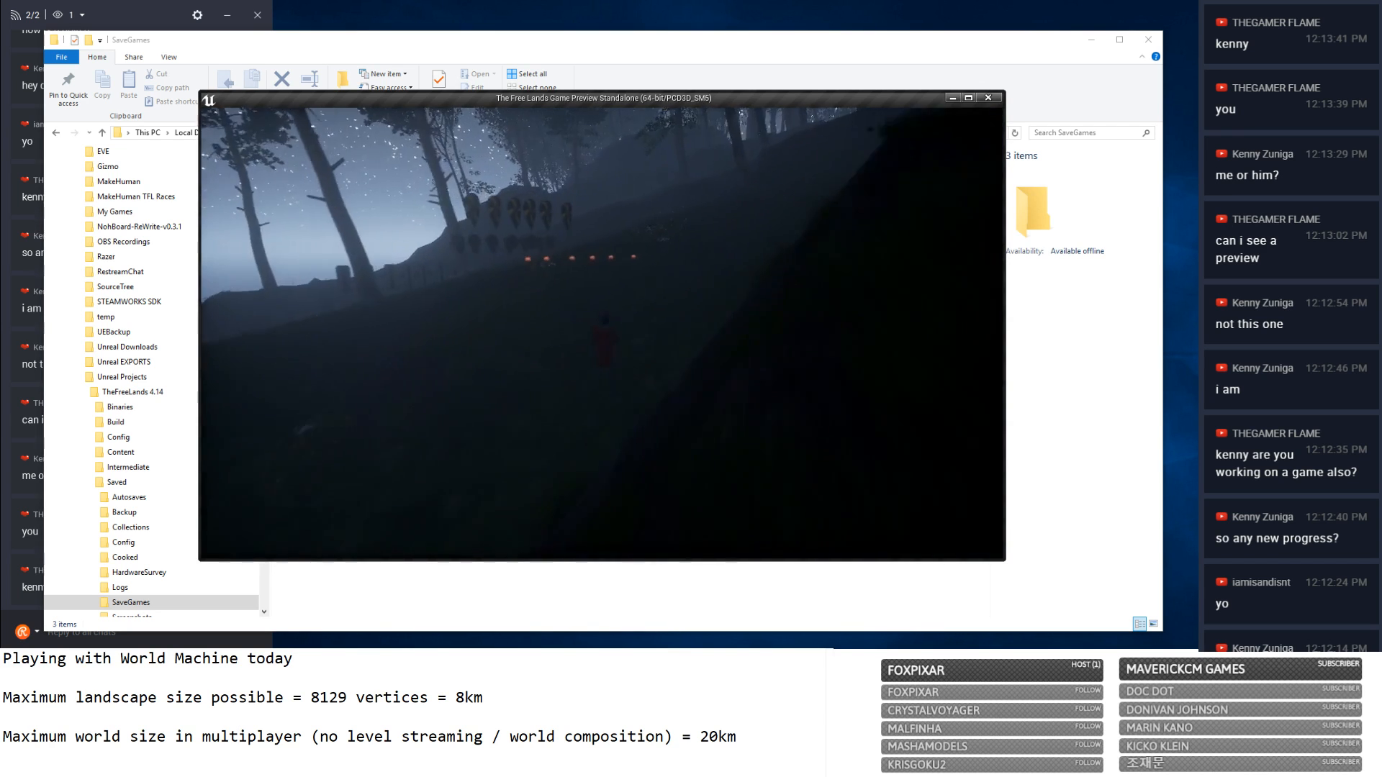
key(w)
Light the torch held in the right hand and pick up a second torch in the left hand.
key(i)
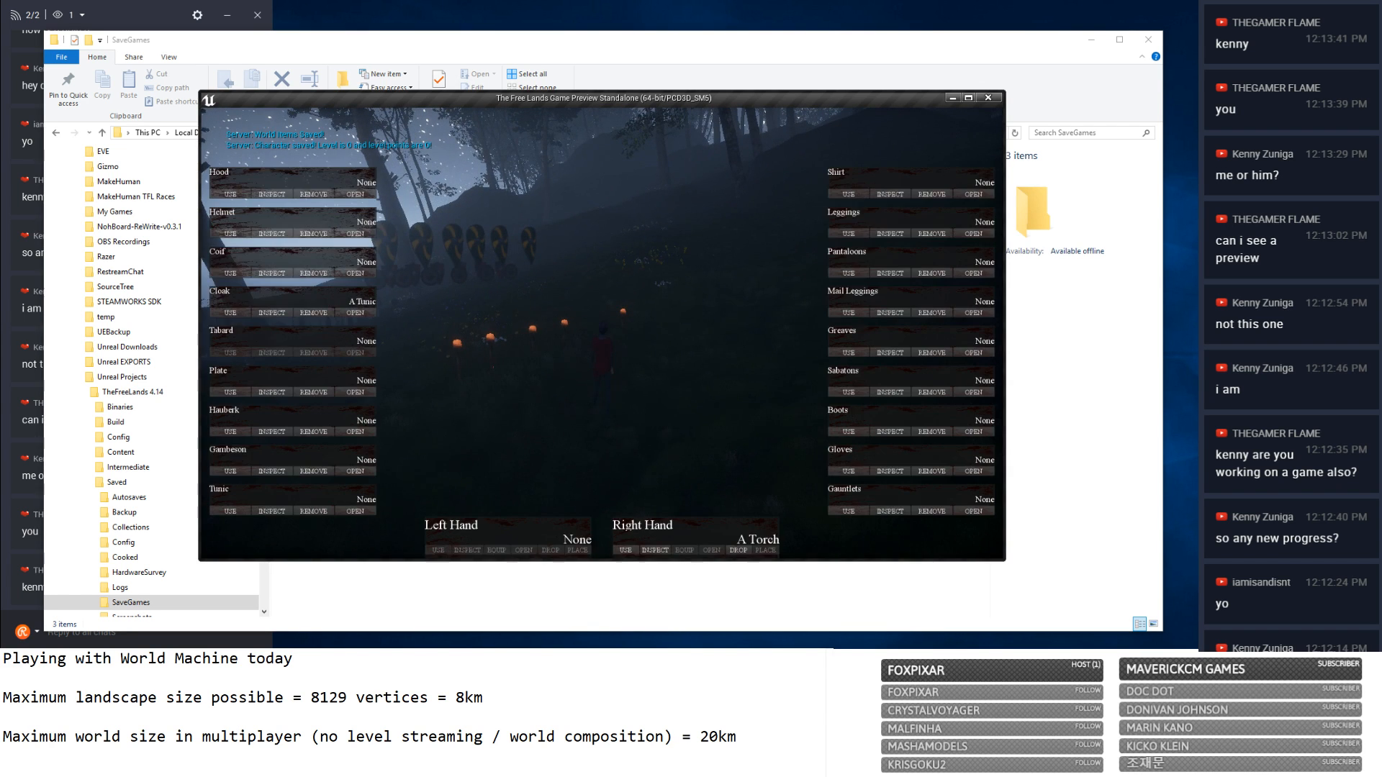
click(627, 550)
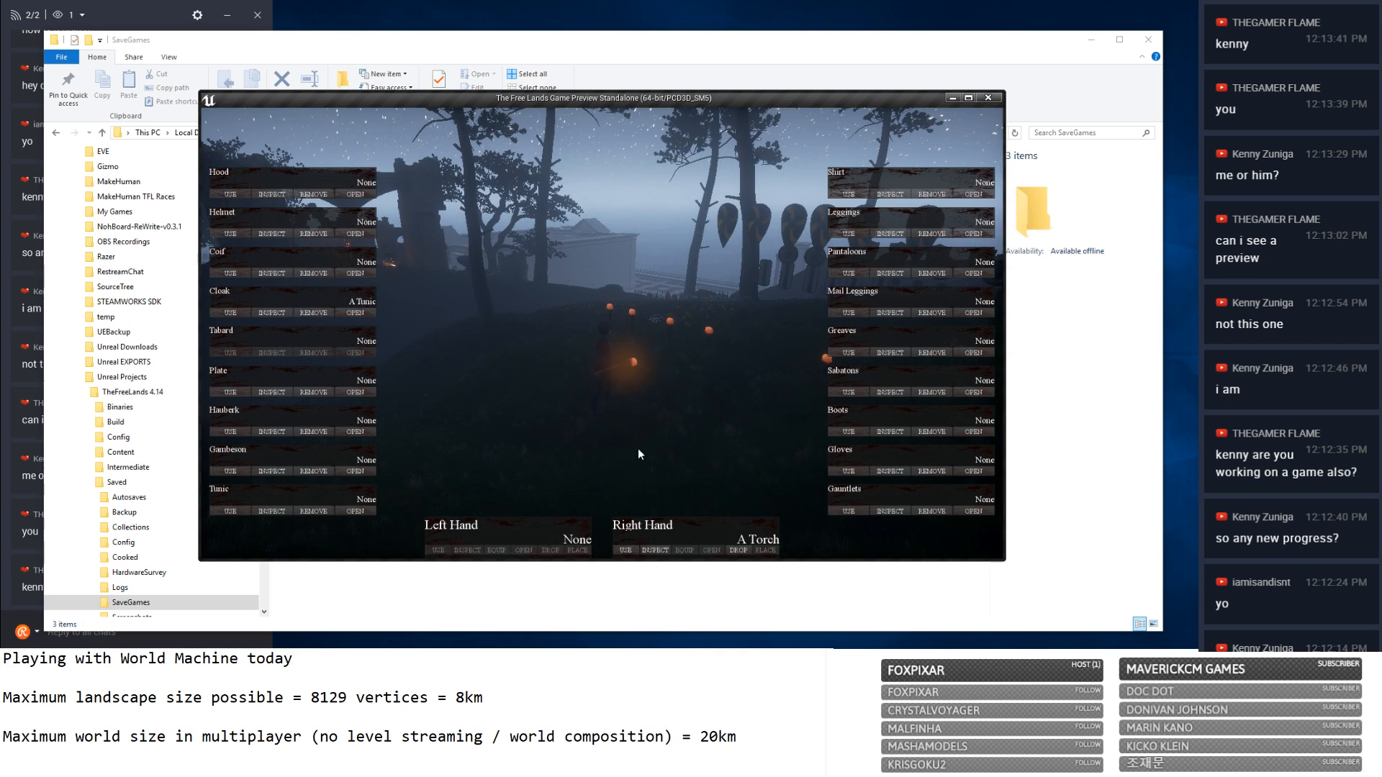
drag(638, 448, 813, 507)
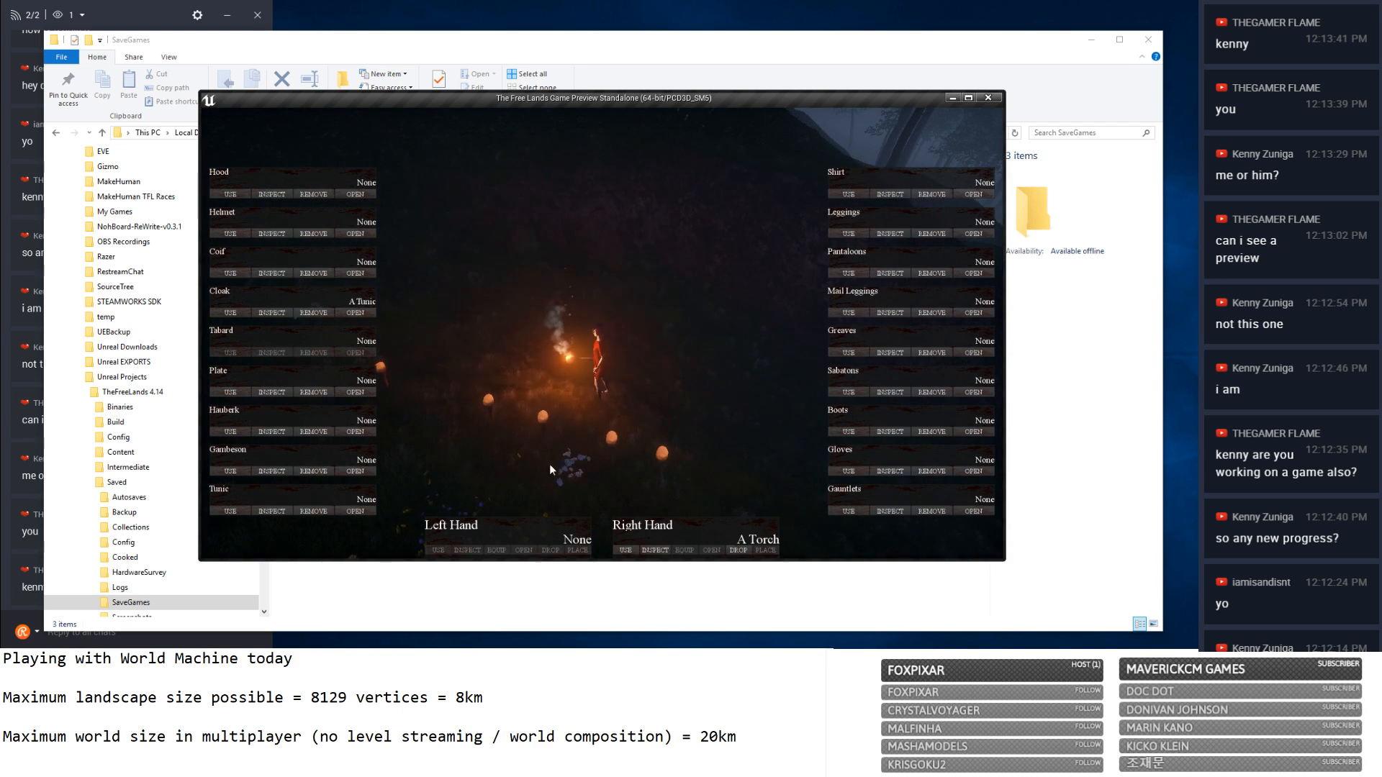
drag(550, 464, 461, 460)
key(e)
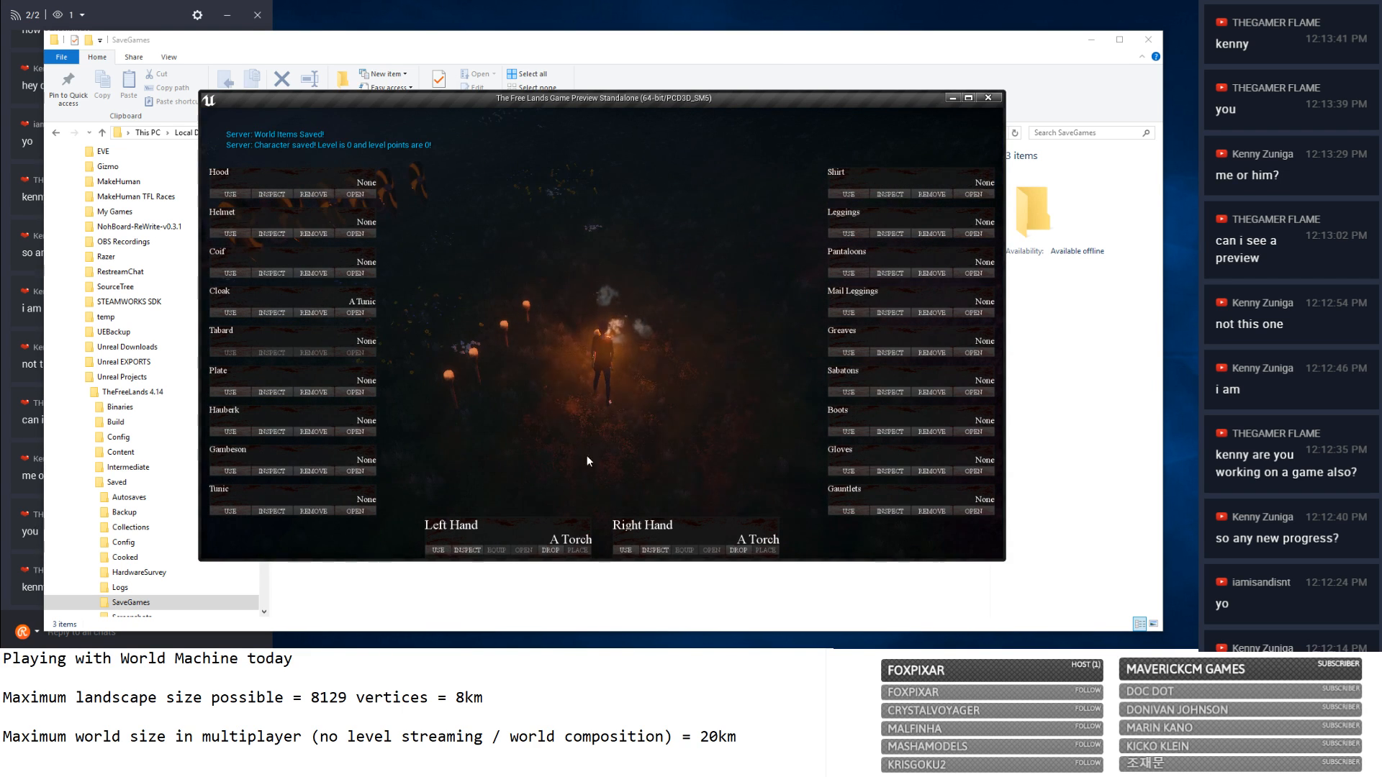
Light the left-hand torch and inspect the descriptions of the held torches.
click(446, 550)
click(467, 551)
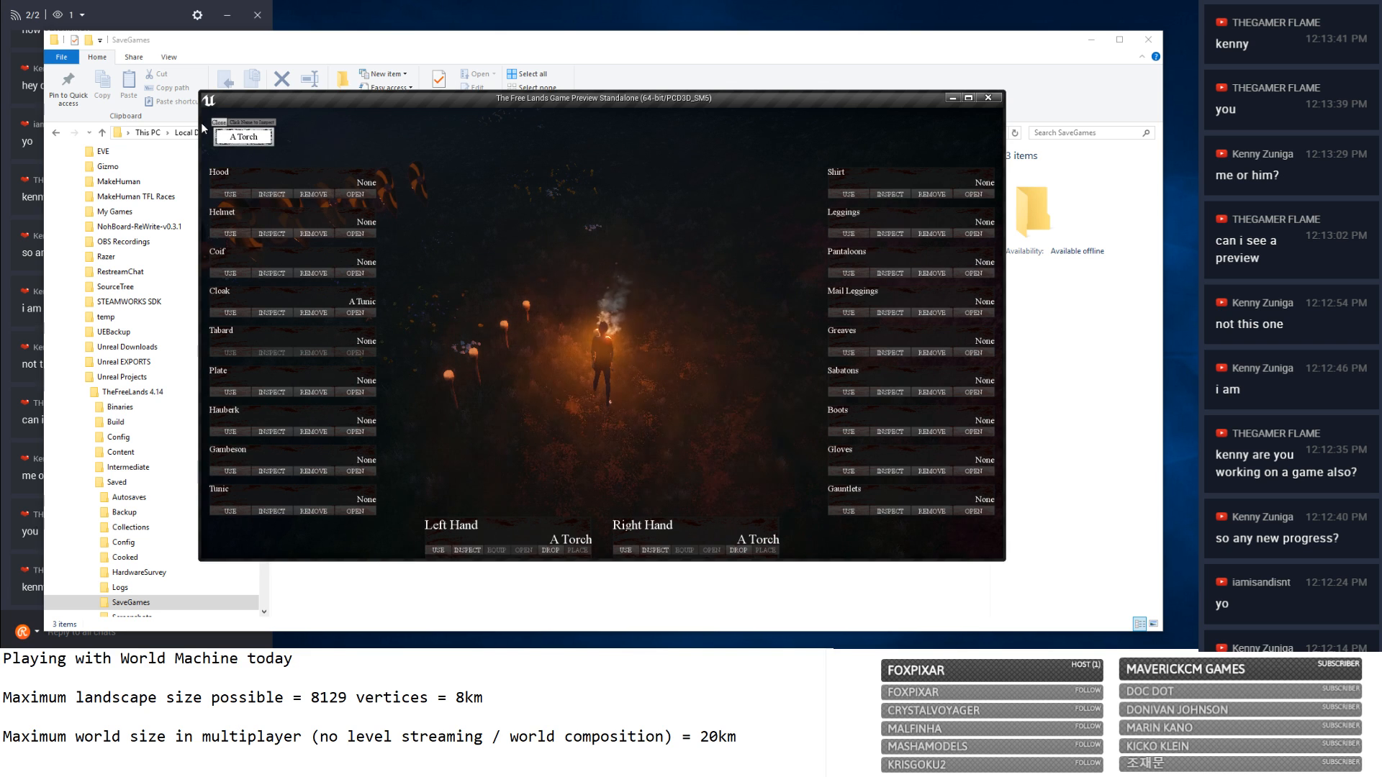
click(233, 138)
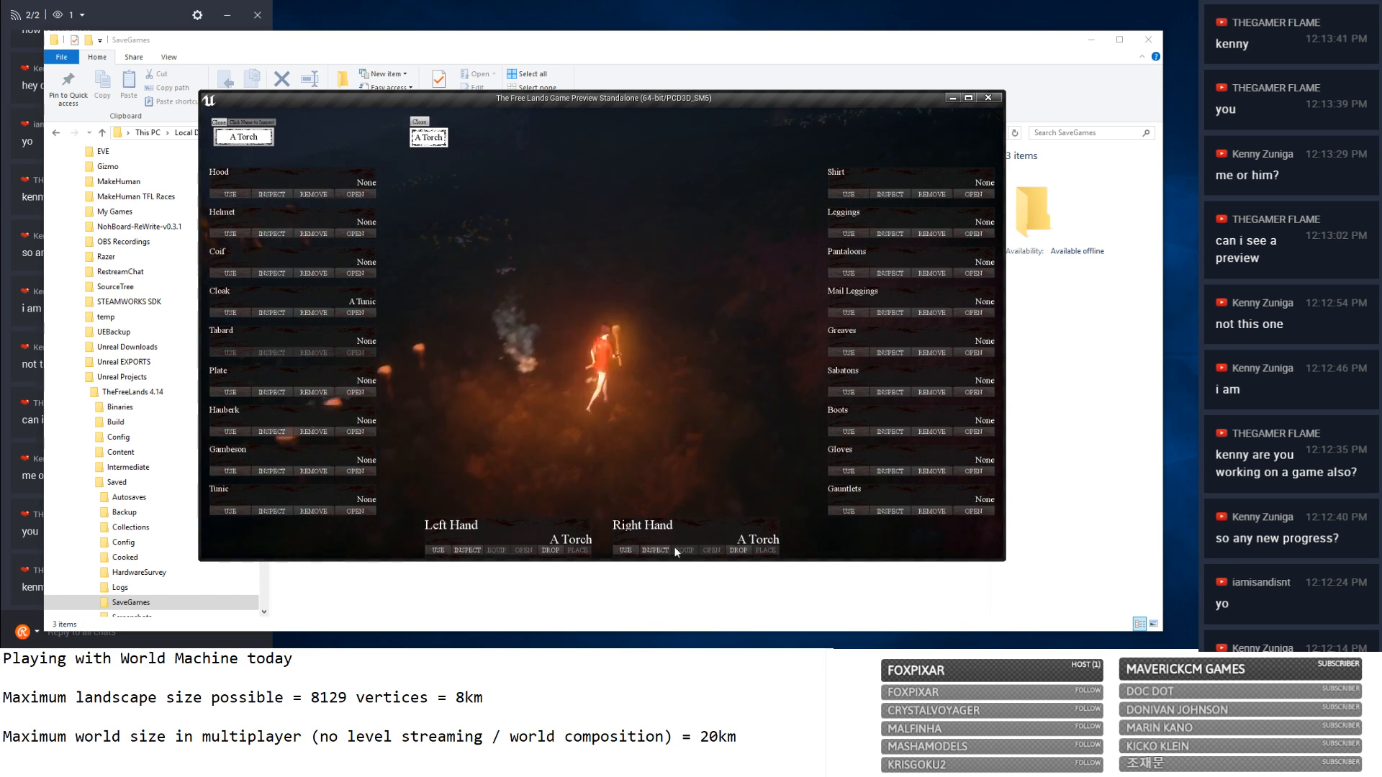
click(419, 122)
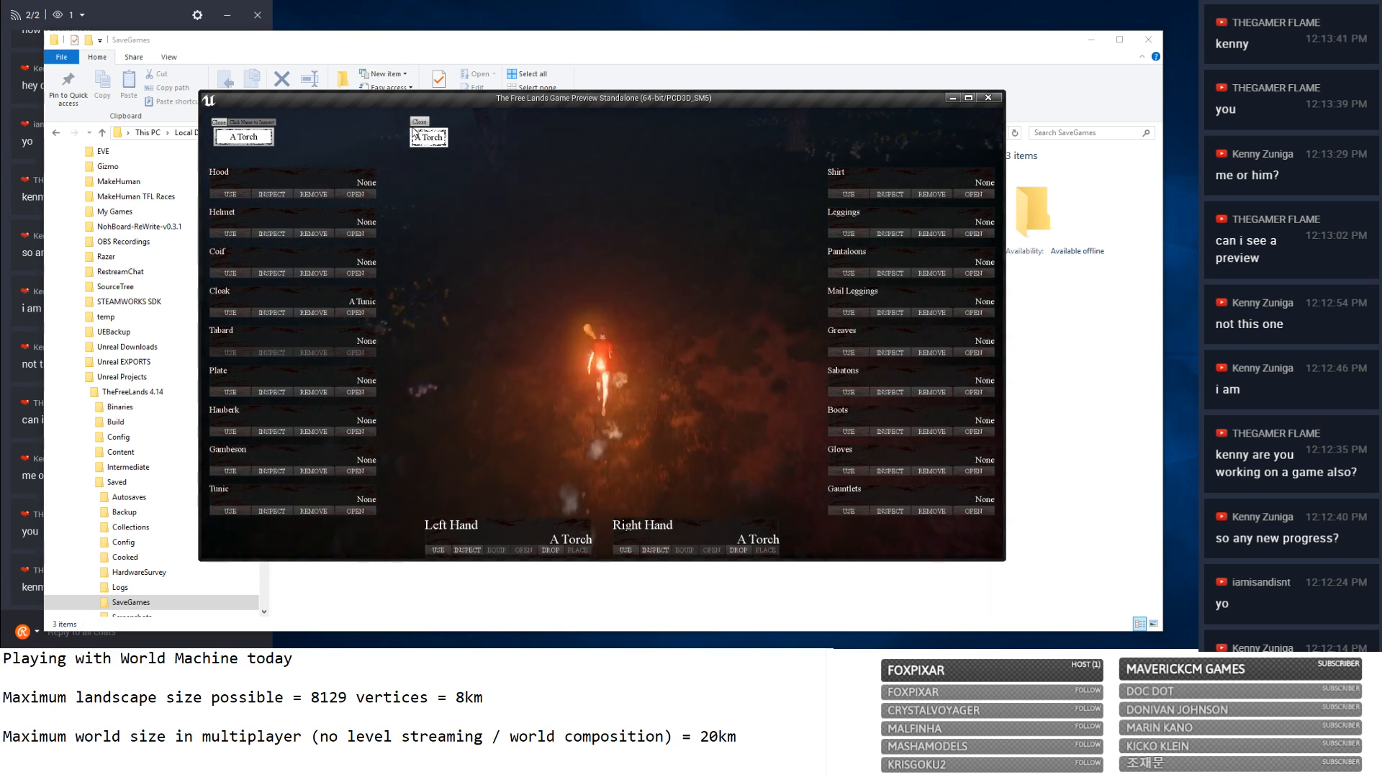
Close the left-hand torch's description, walk the character through the forest, and close the inventory.
click(219, 122)
right_drag(768, 357, 727, 330)
key(w)
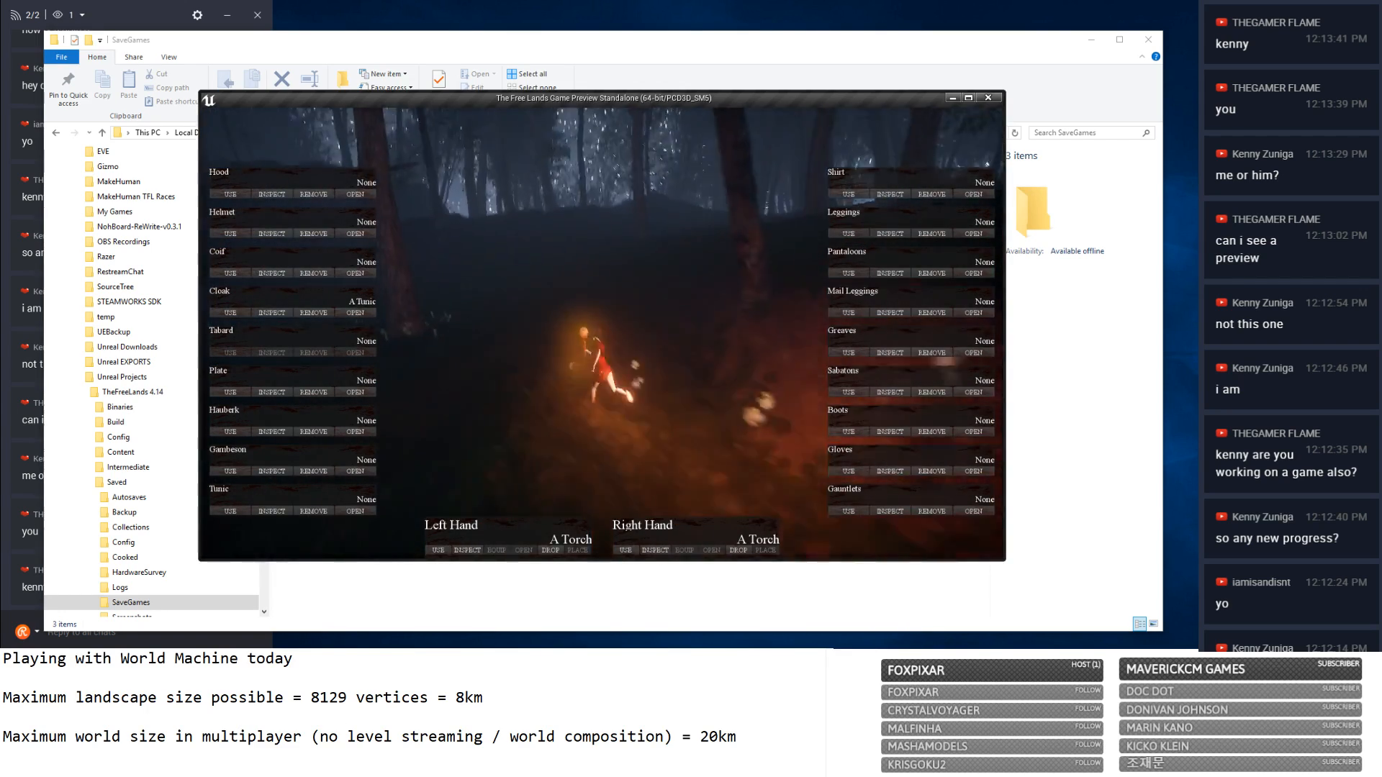
key(w)
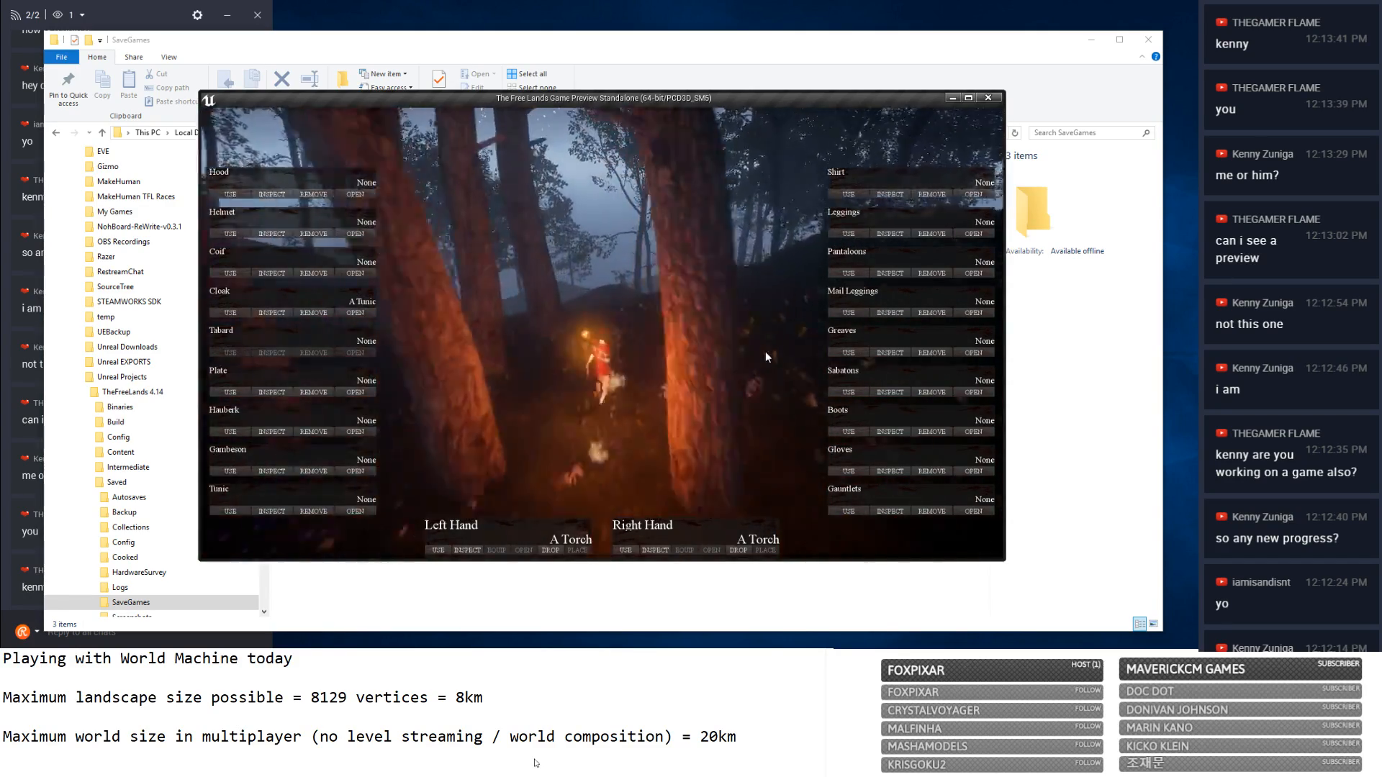
key(i)
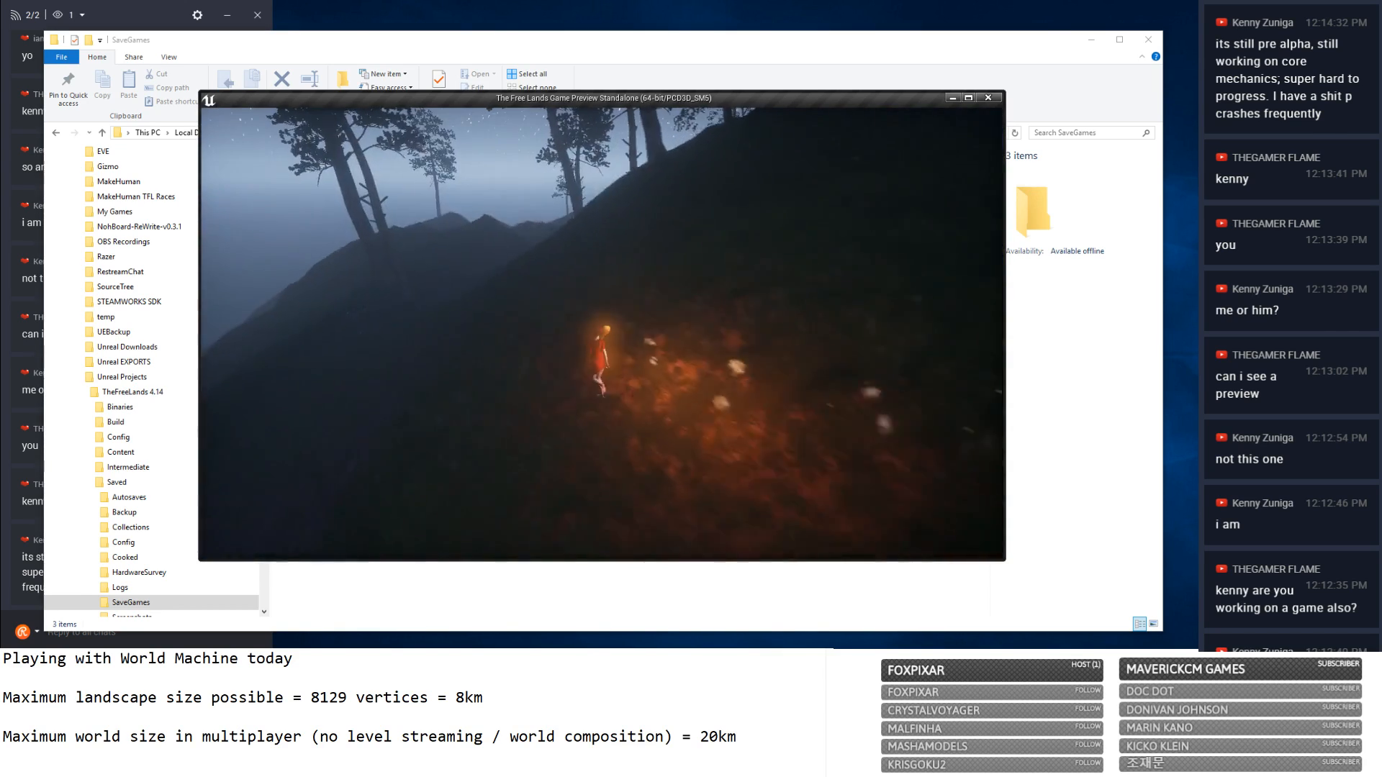
key(alt+Tab)
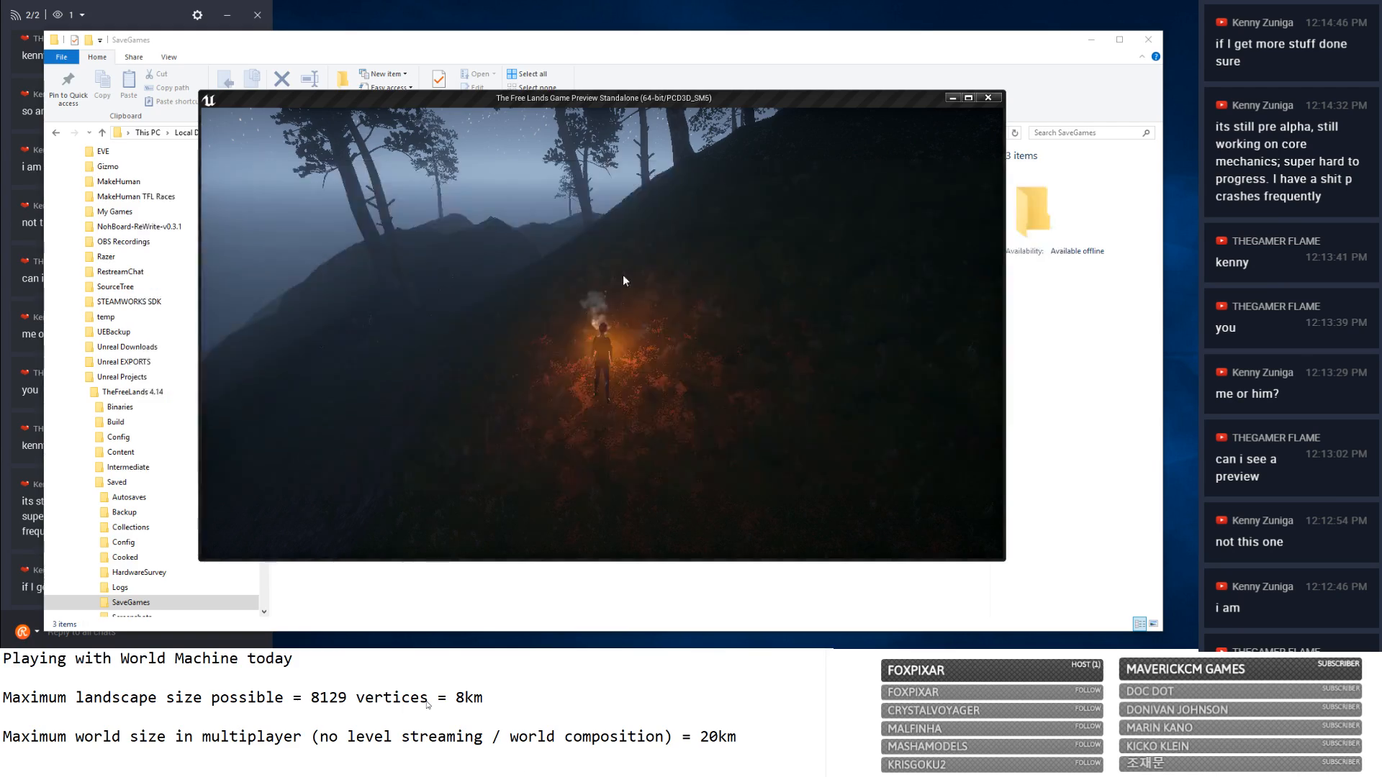
key(alt+Tab)
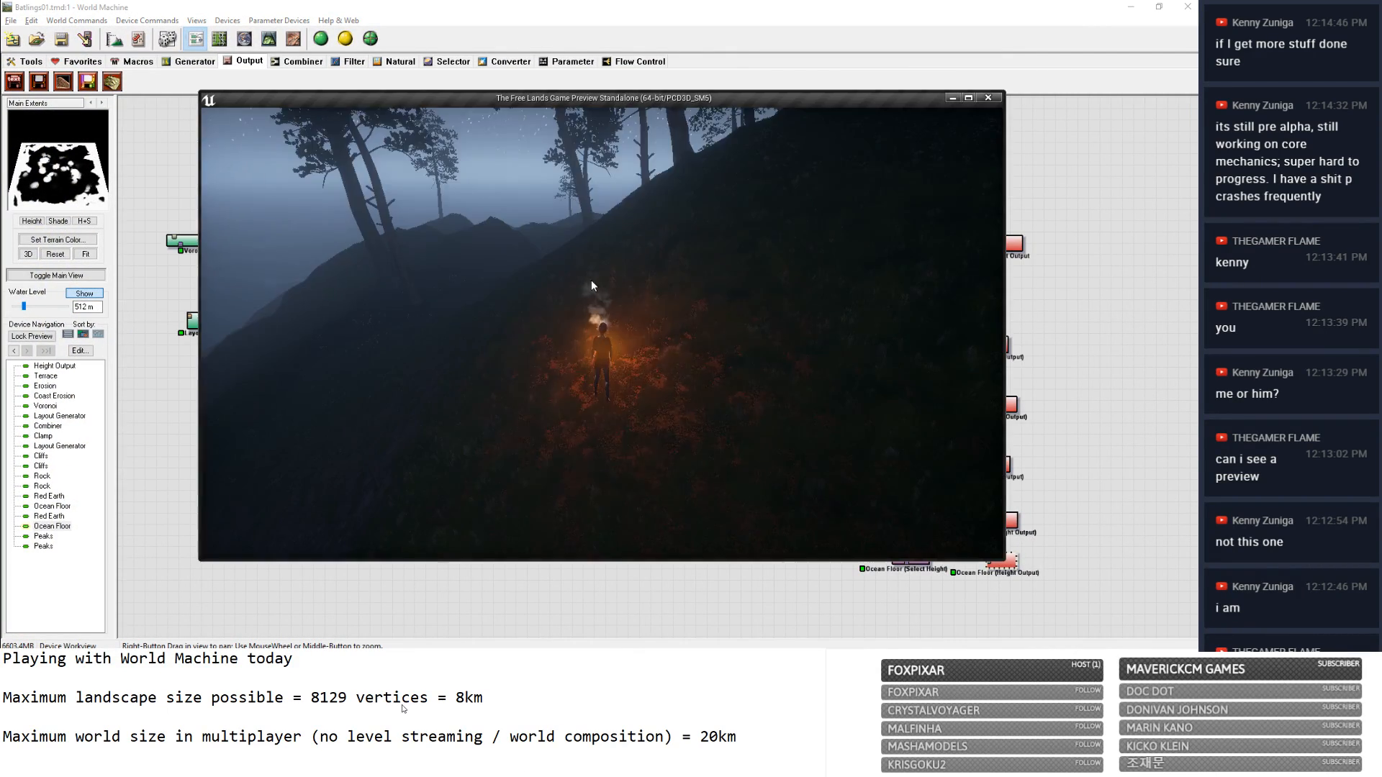
click(1128, 8)
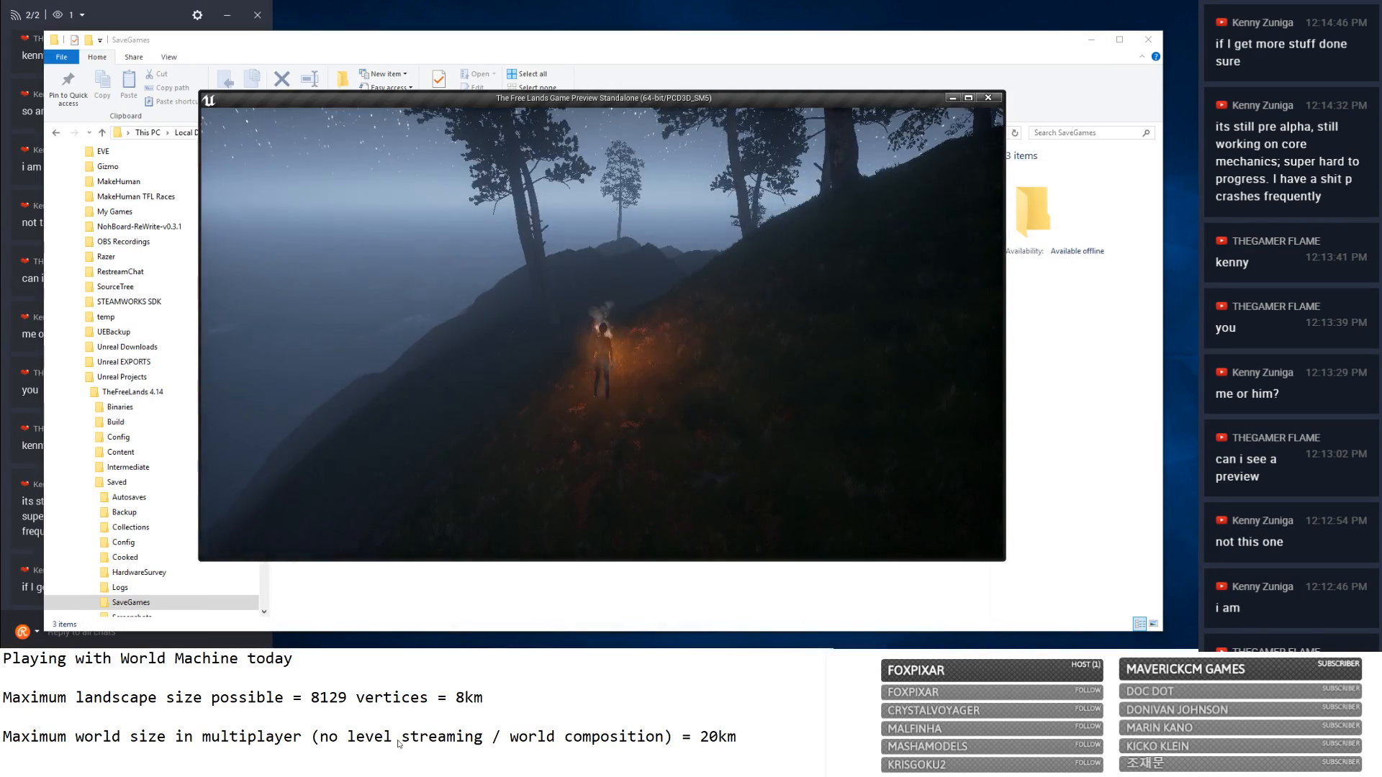
Walk the torch-carrying character along the dark hillside, between the trees and over the ridges above the sea.
key(w)
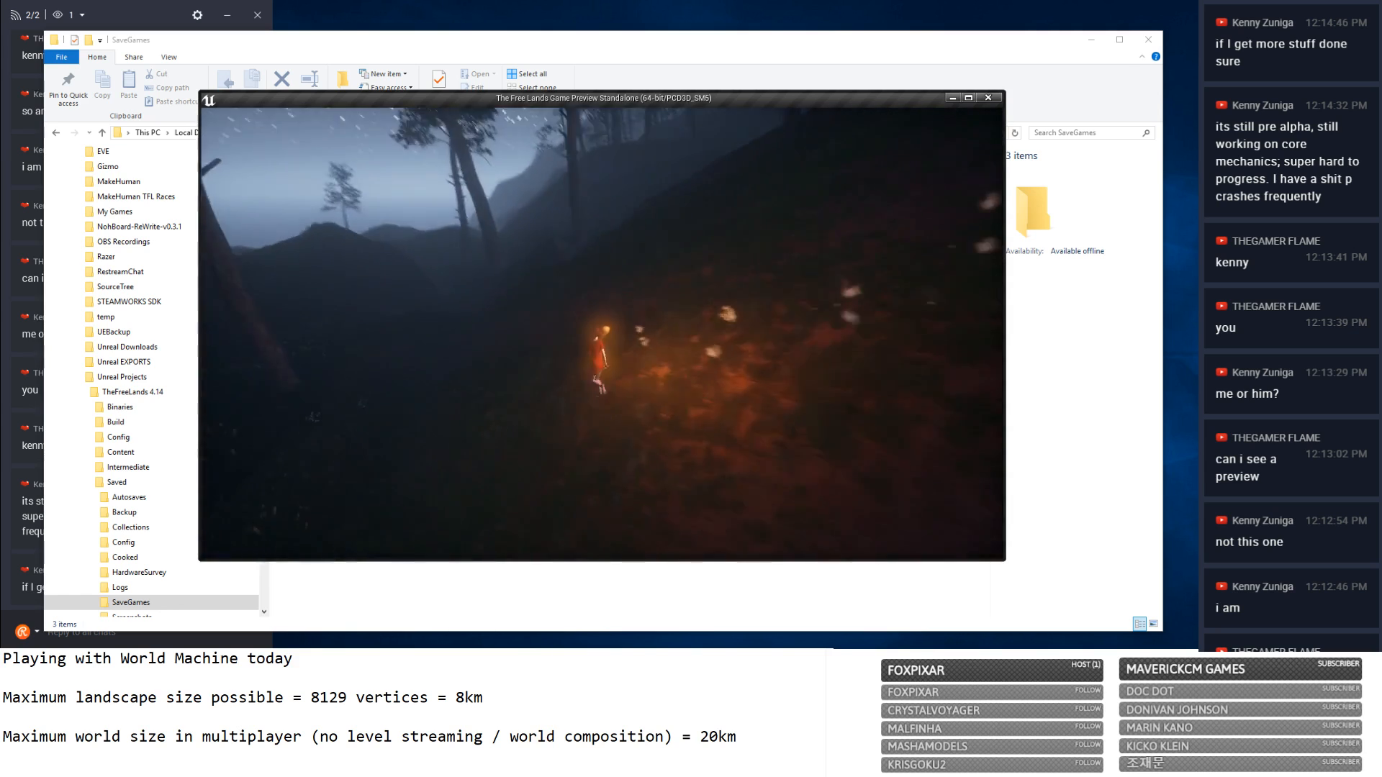
key(w)
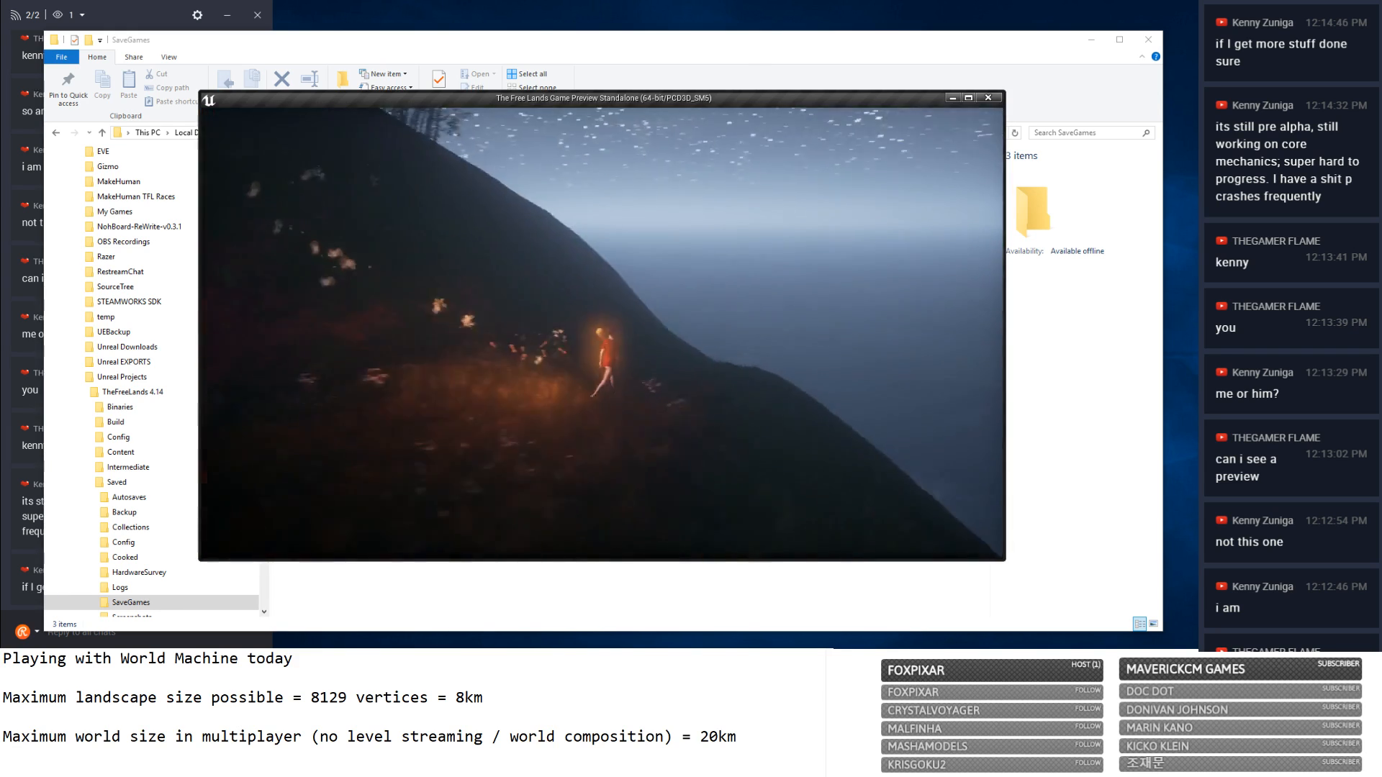
key(w)
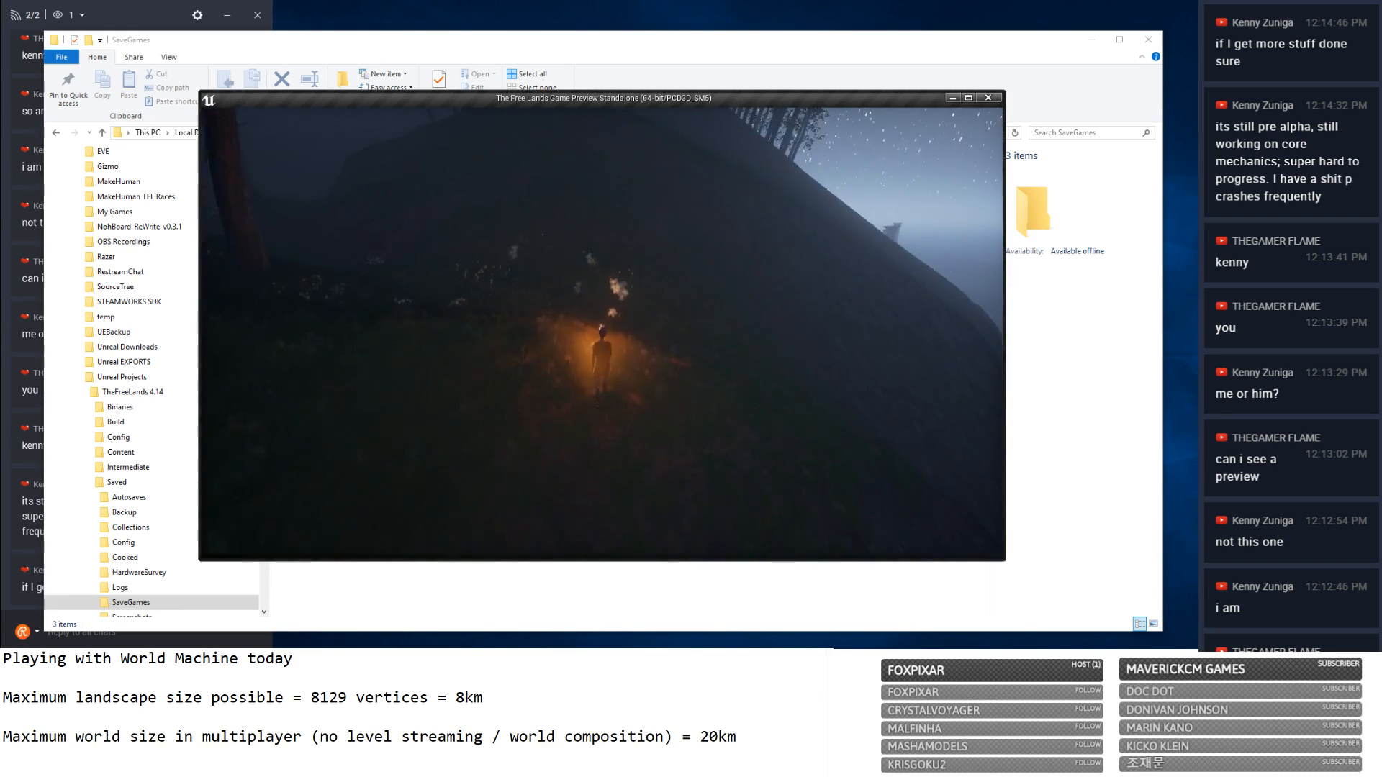
key(w)
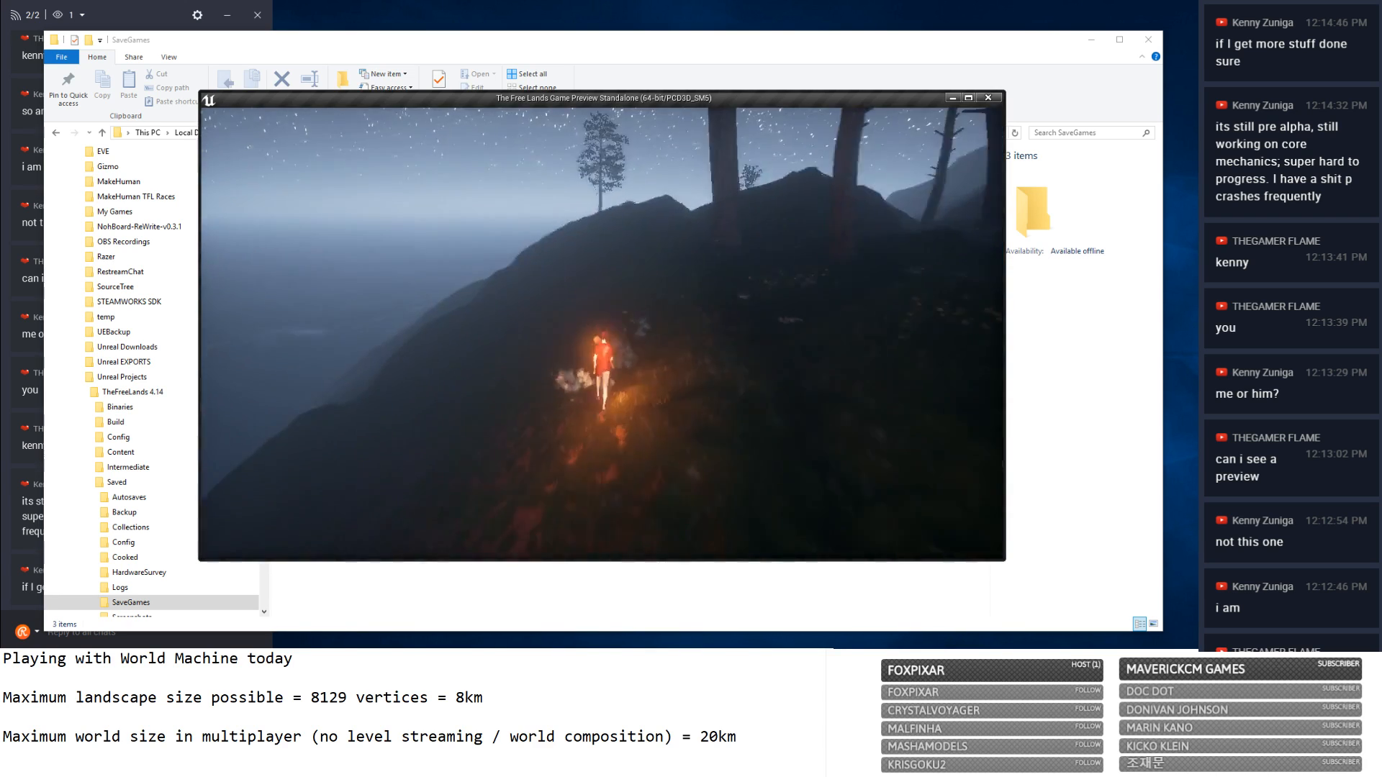
key(w)
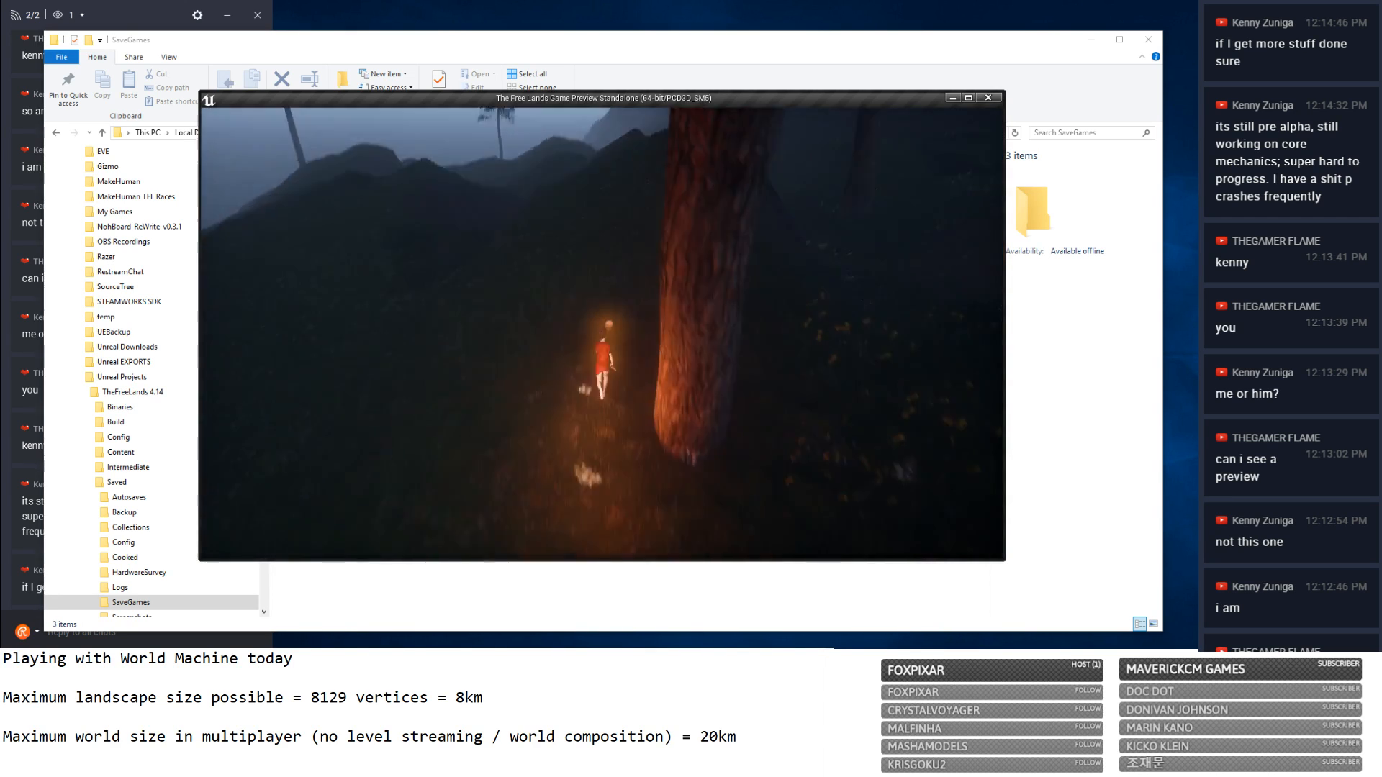
key(w)
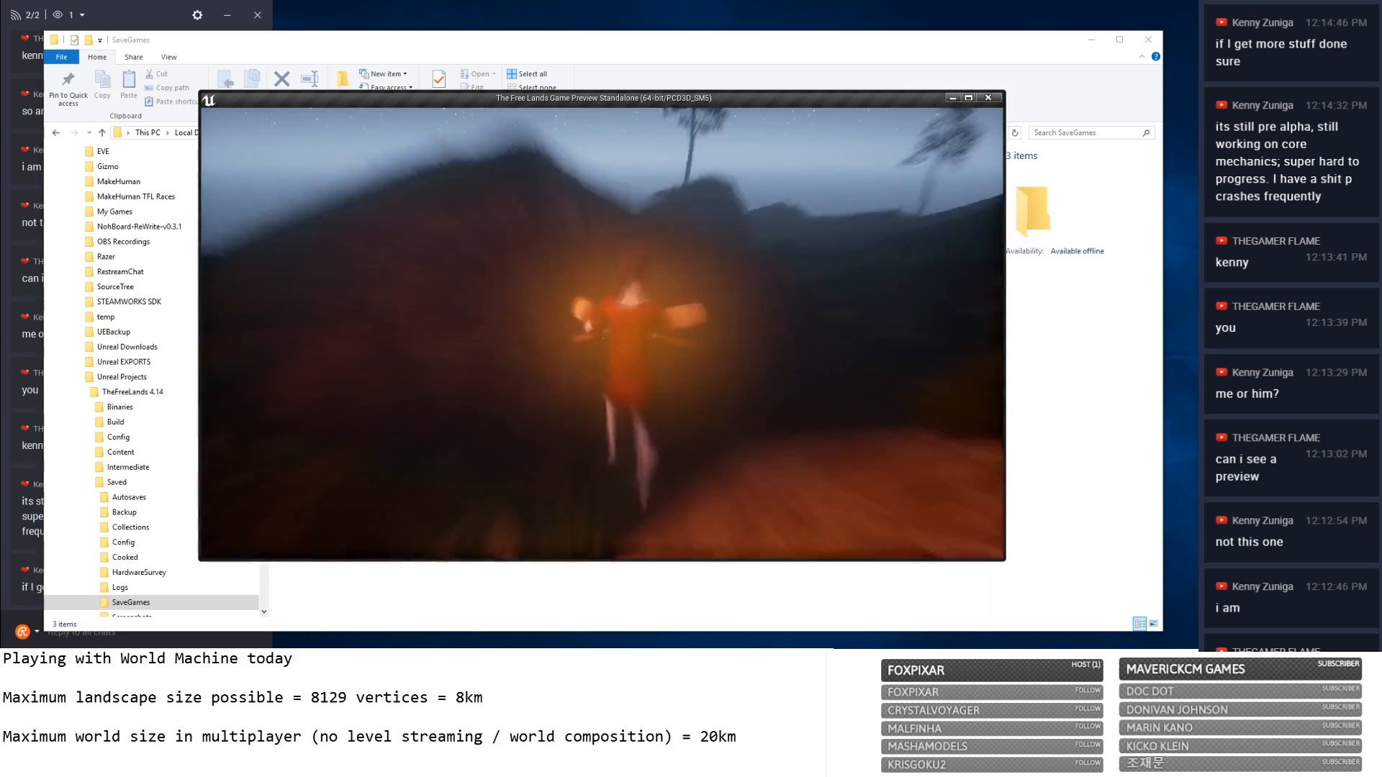
key(w)
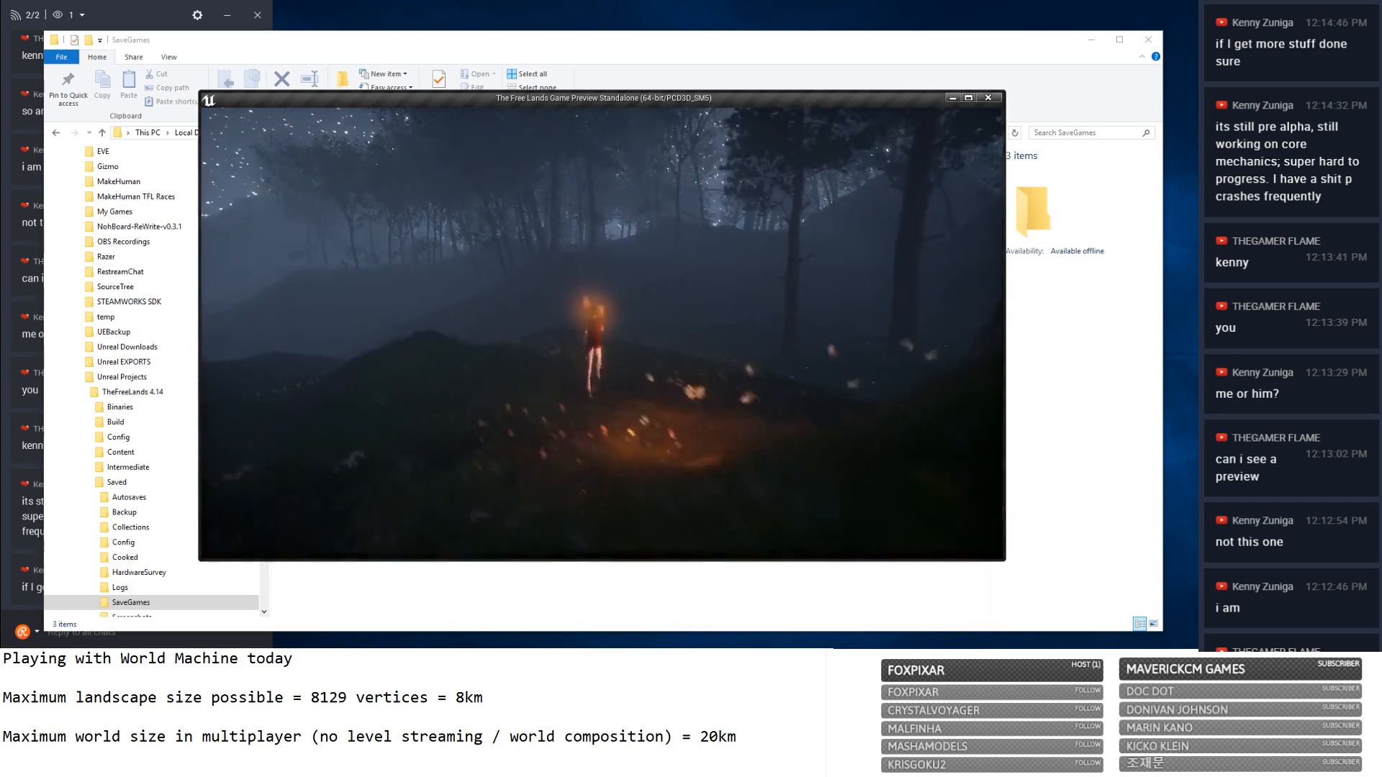
key(w)
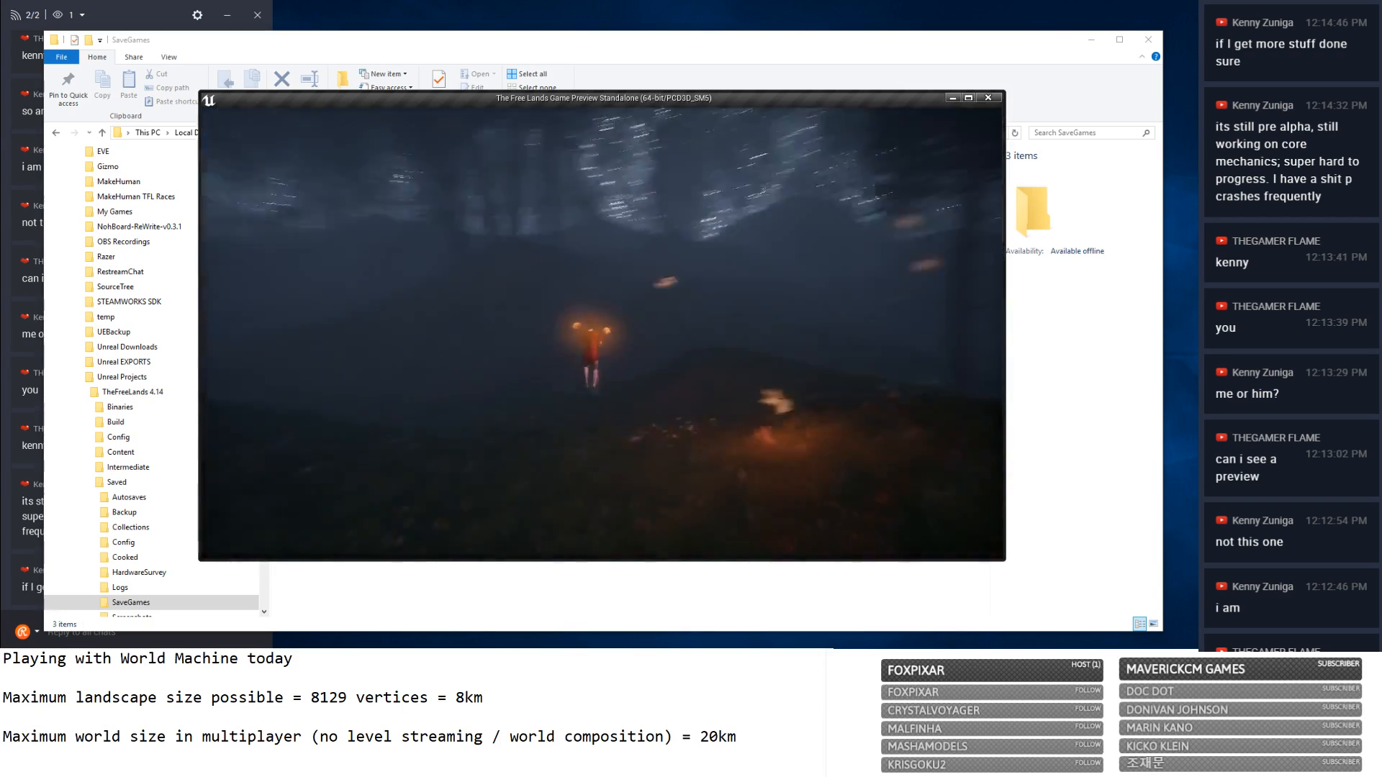
key(w)
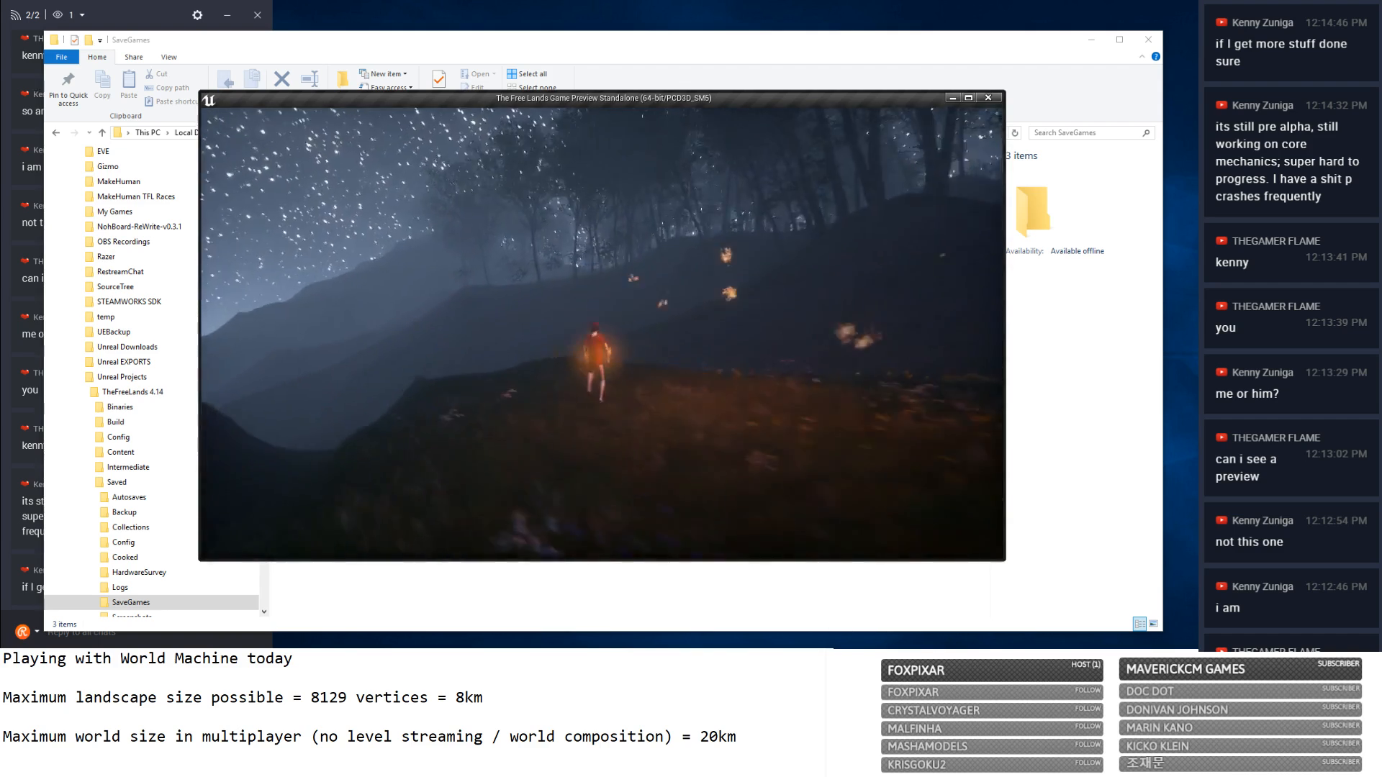
key(w)
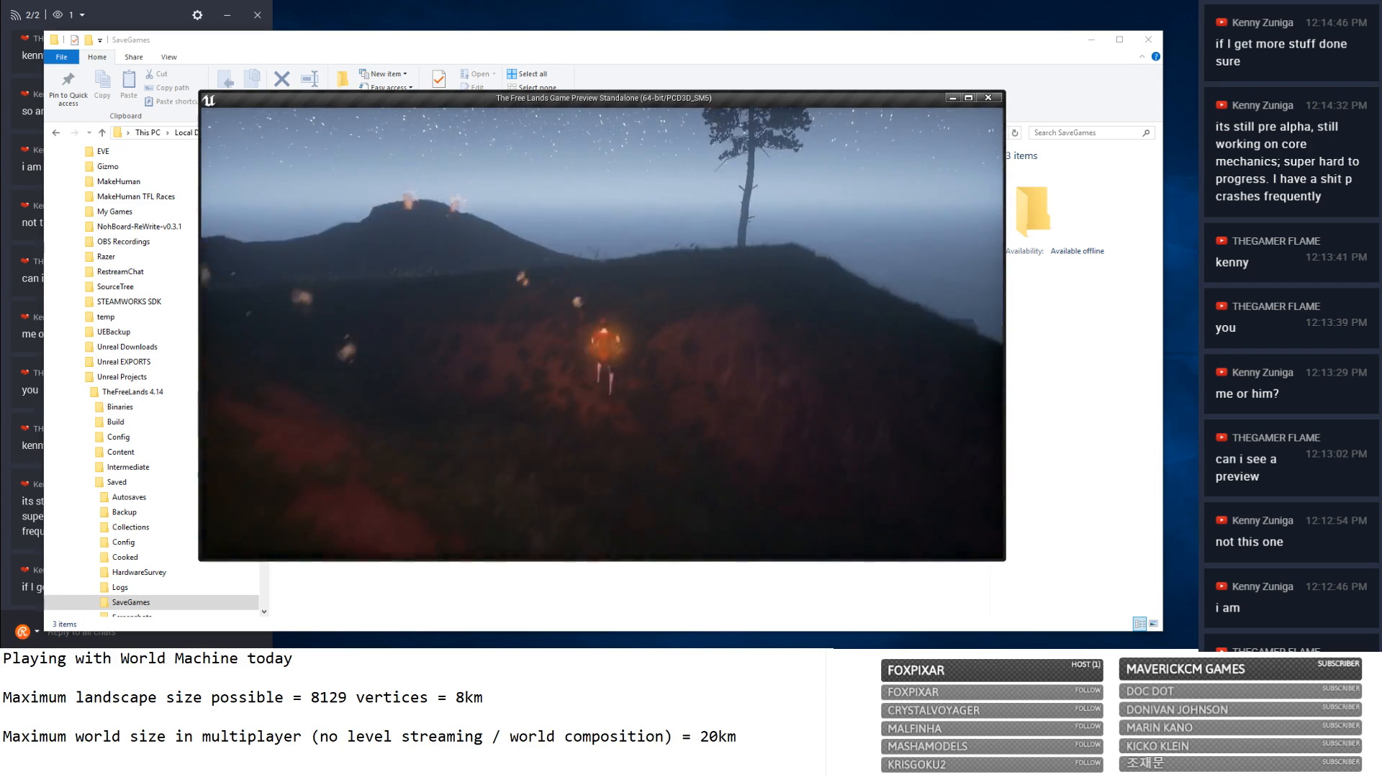
key(w)
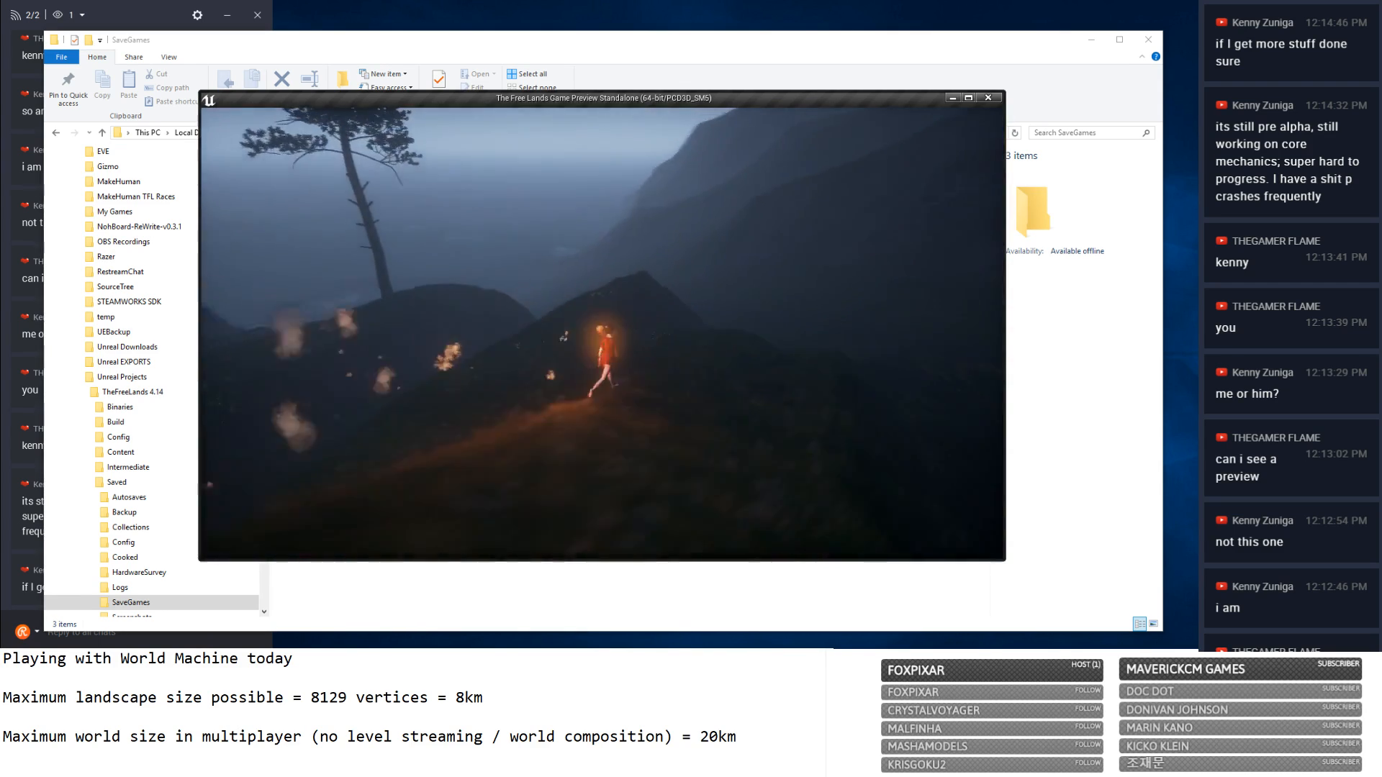
key(w)
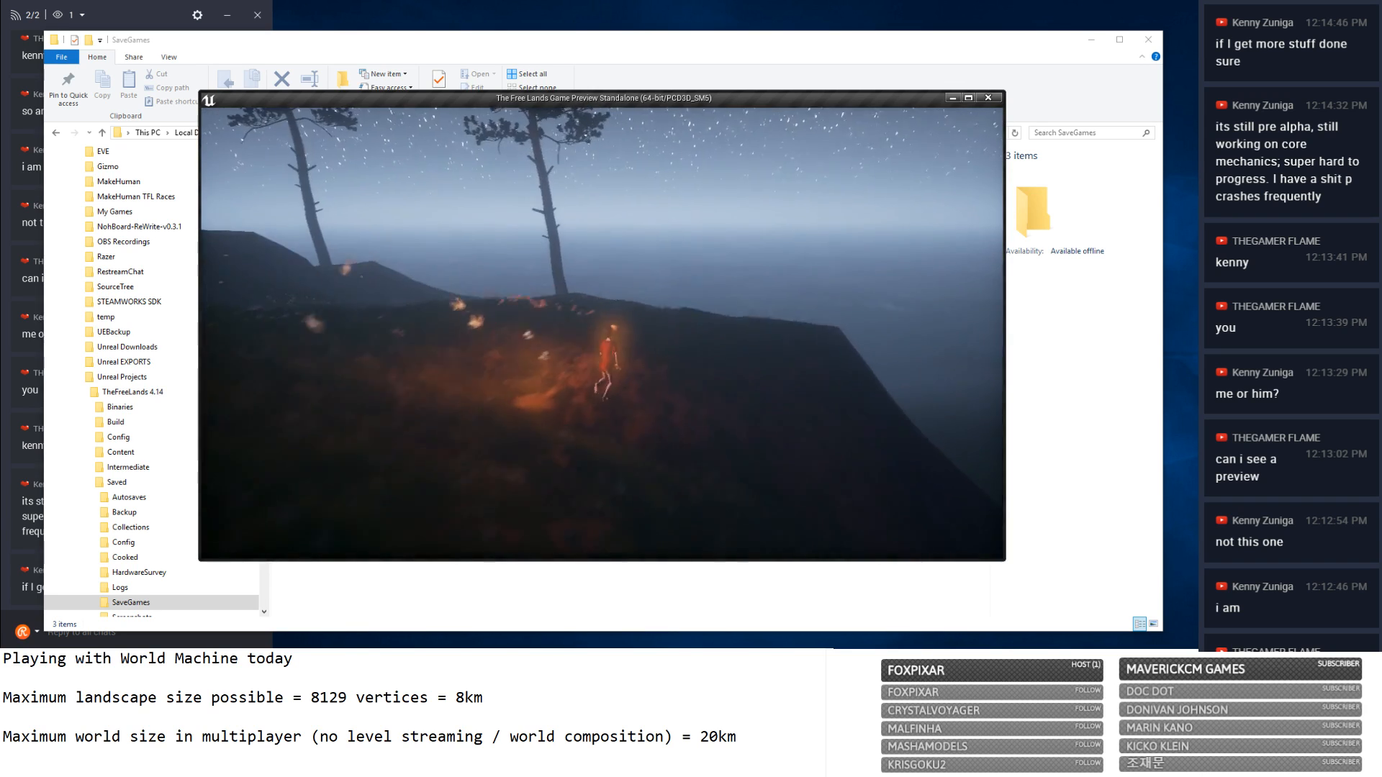
key(w)
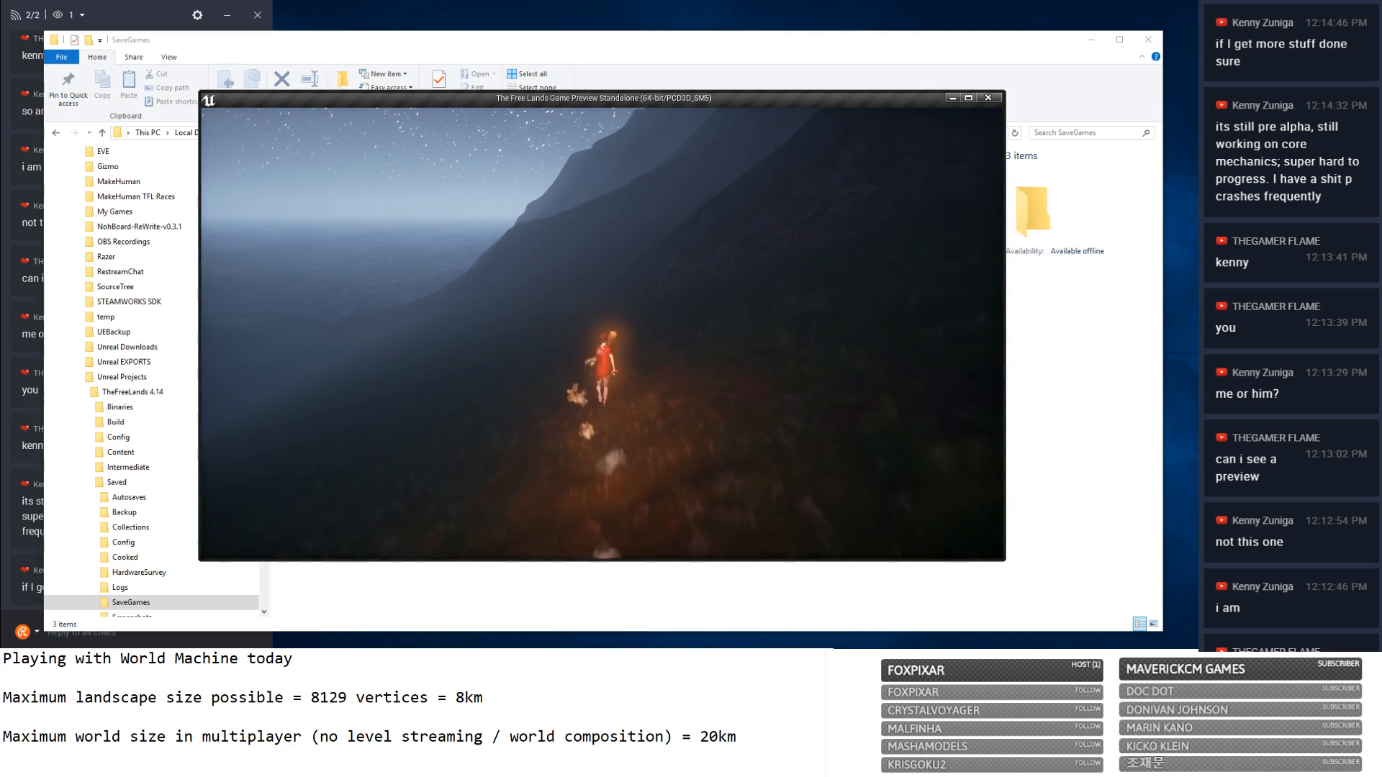
End the game preview, switch to the Unreal Editor and open the MainMap level from the Maps folder.
key(Escape)
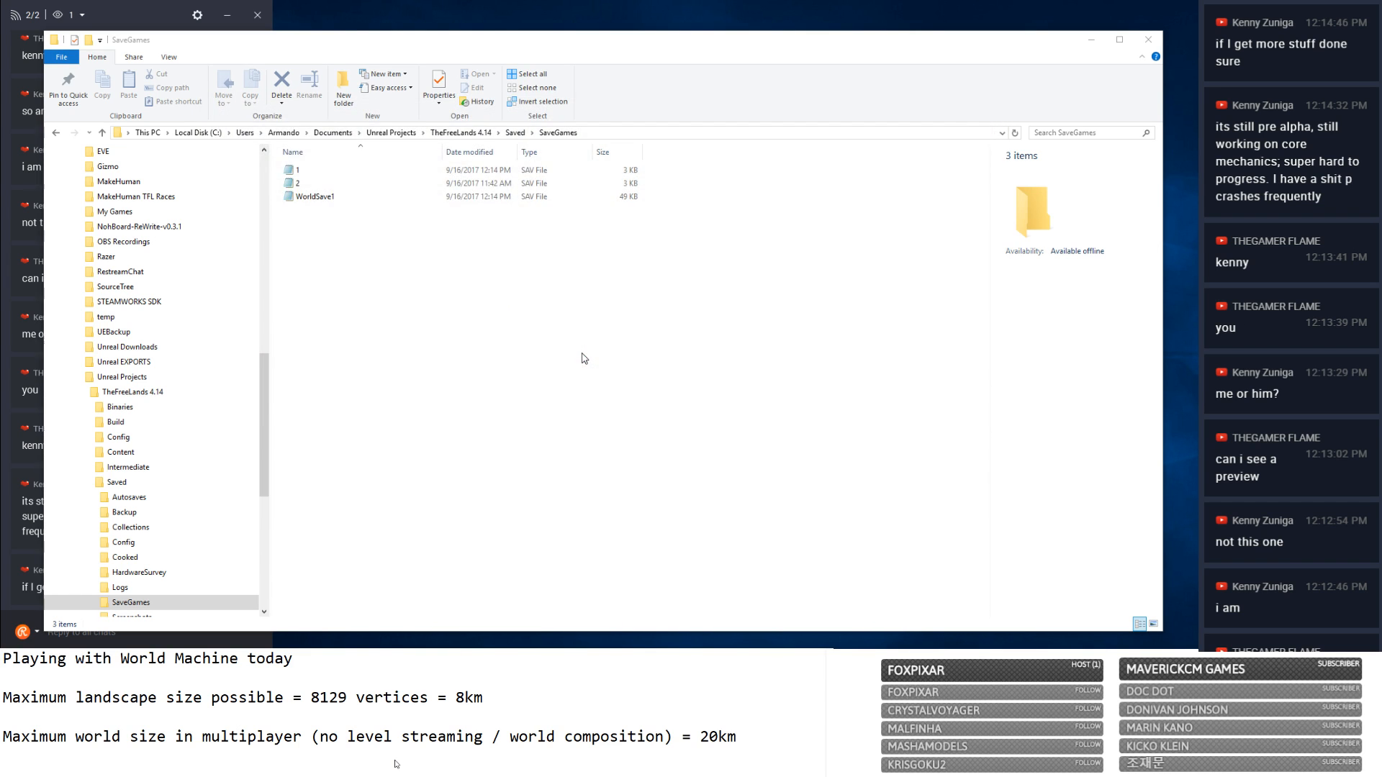
key(alt+Tab)
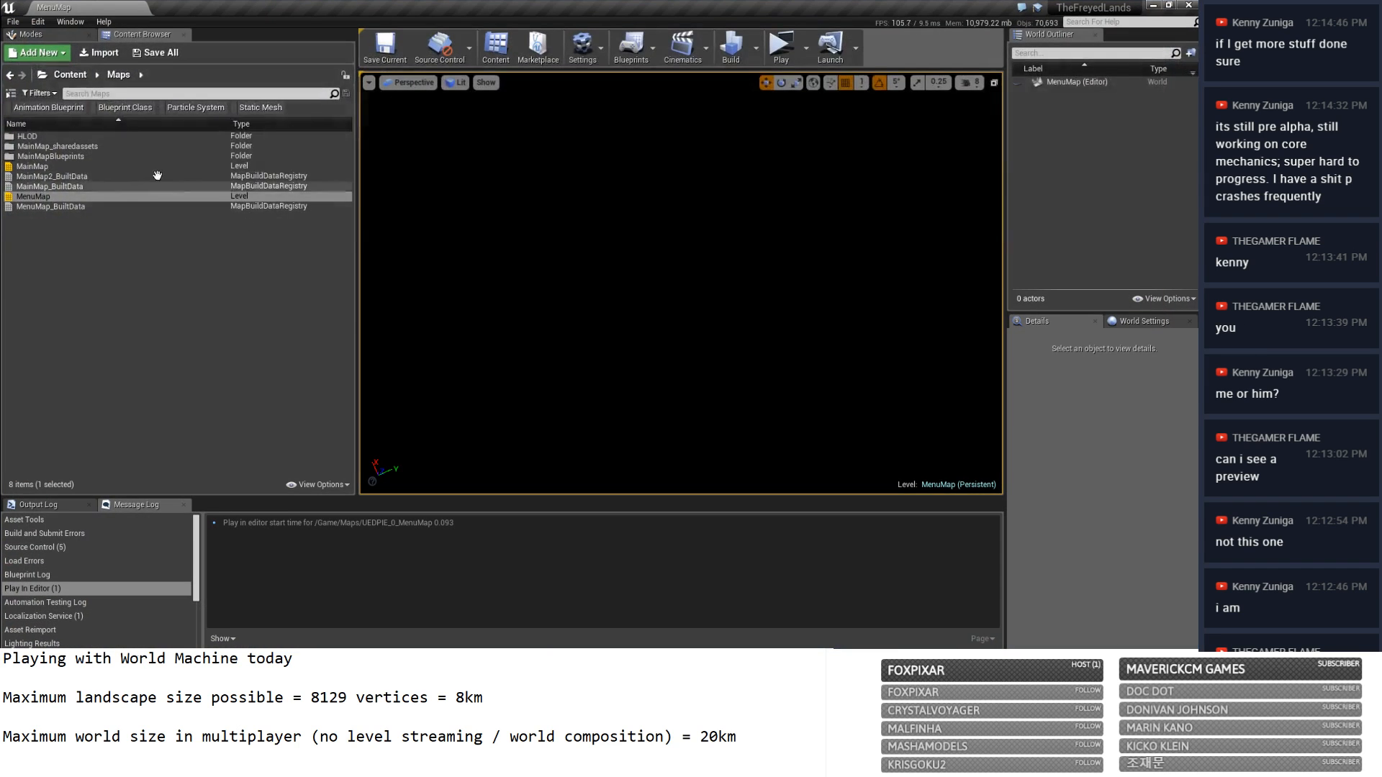
double_click(81, 167)
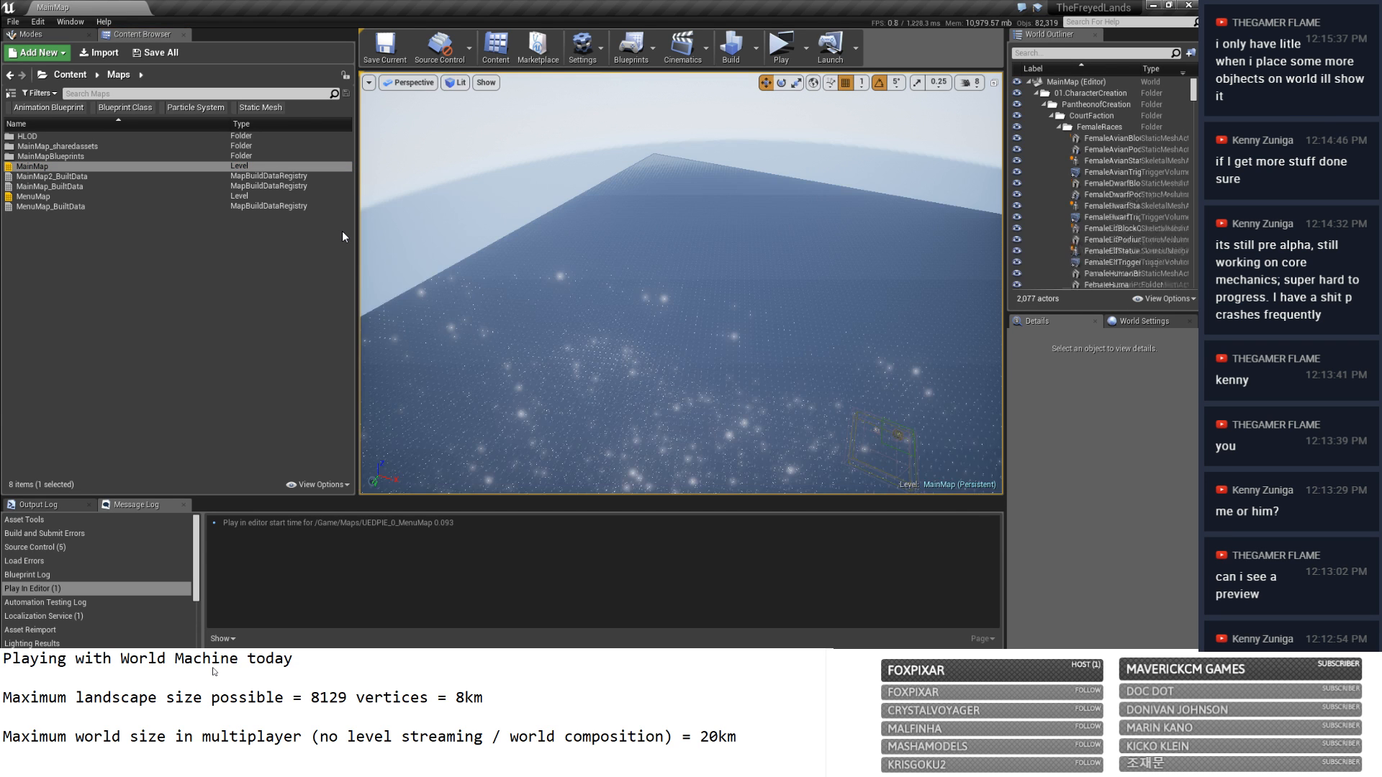
Select the Landscape3 actor in MainMap and focus the viewport on it.
right_drag(572, 331, 727, 322)
click(595, 354)
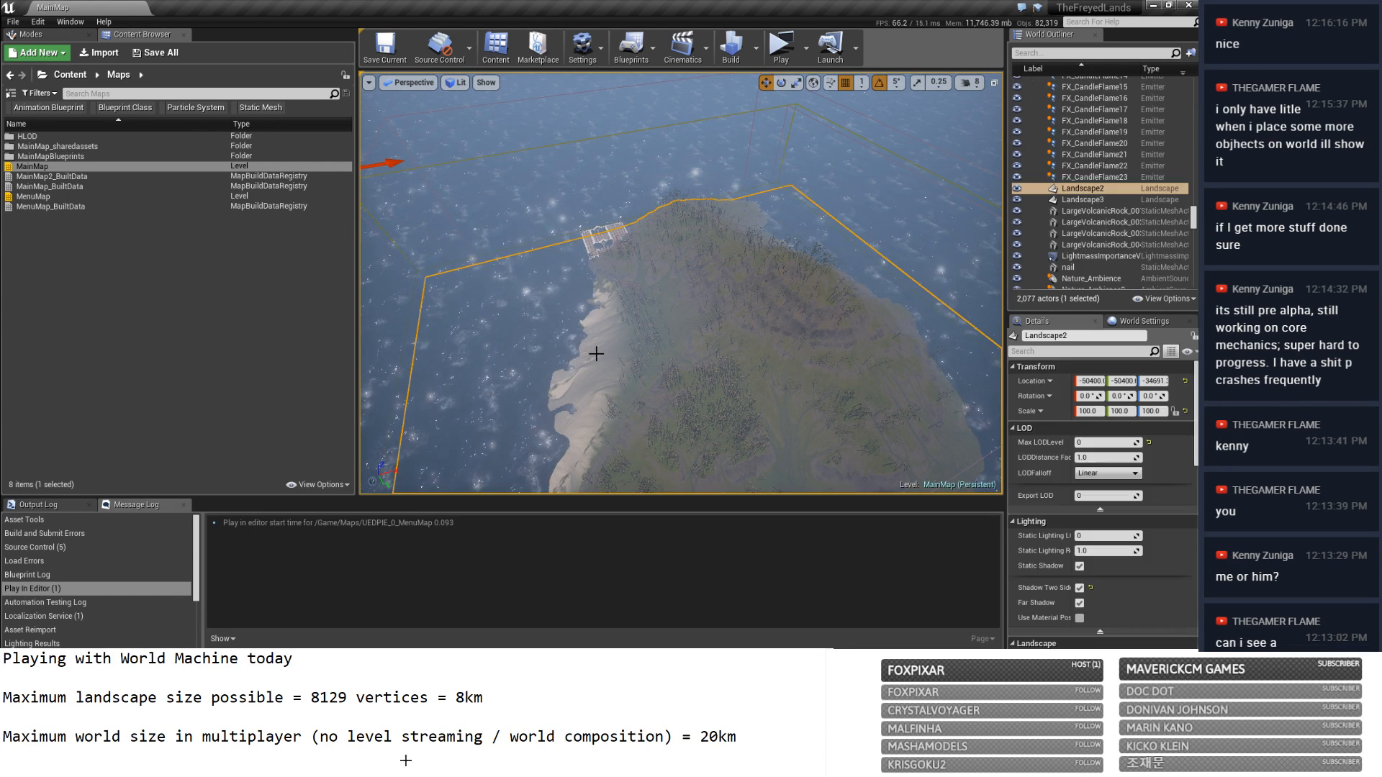
click(1097, 200)
scroll(1108, 248, down, 15)
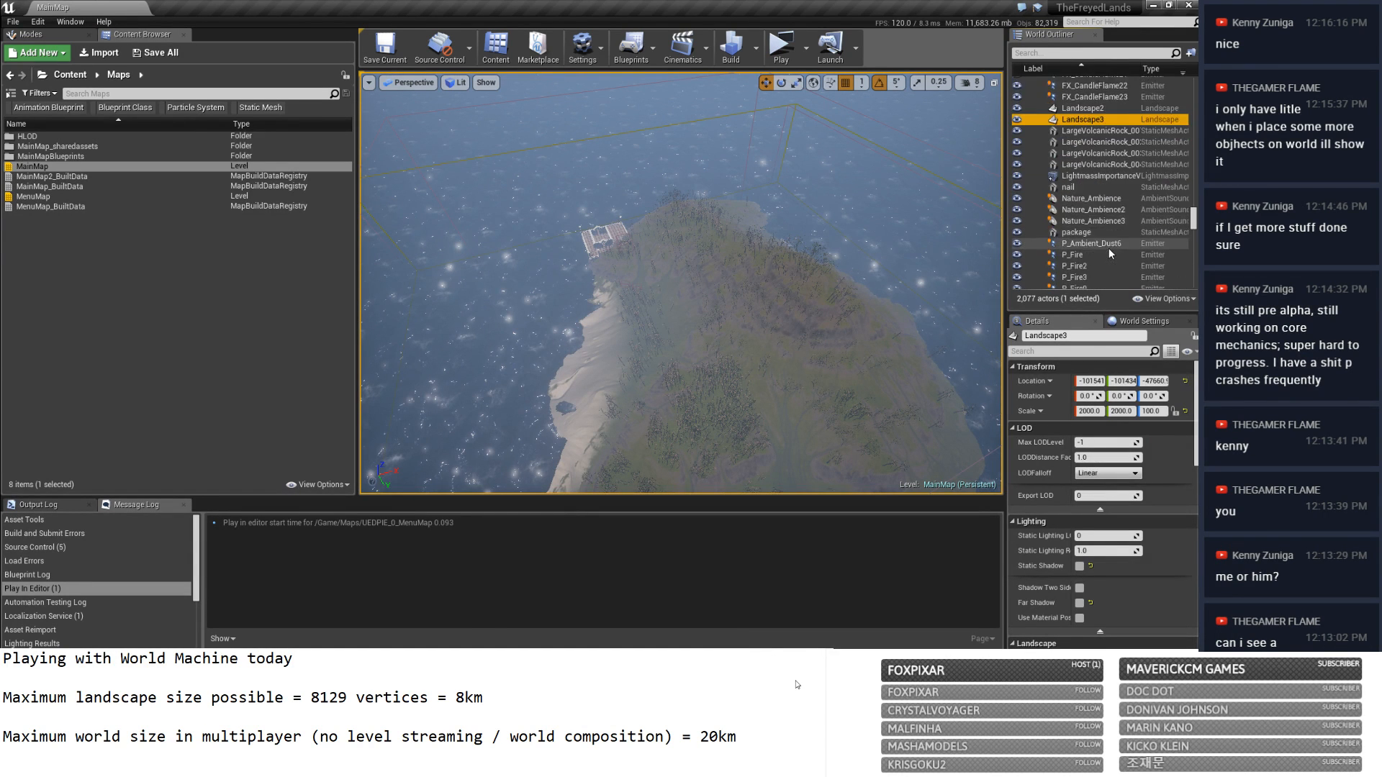
scroll(1108, 248, down, 8)
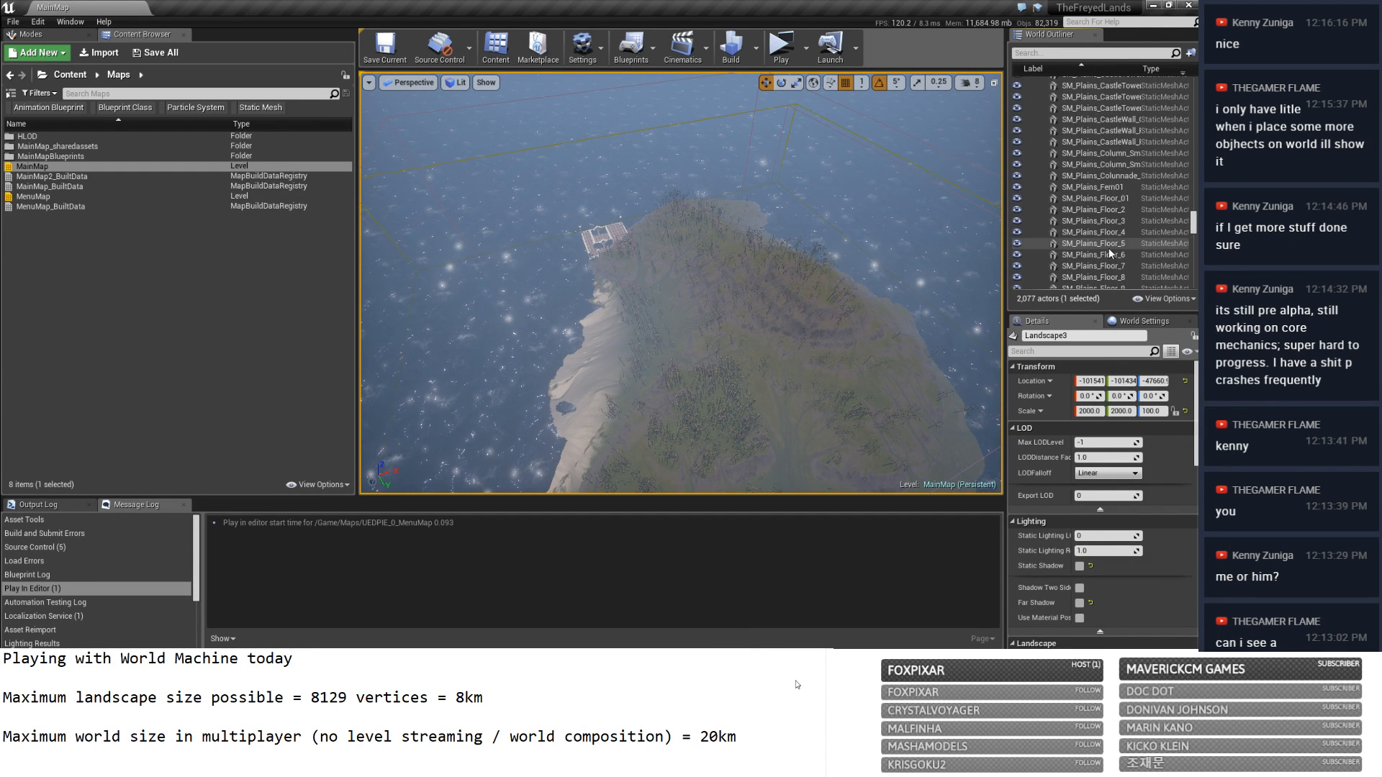
key(f)
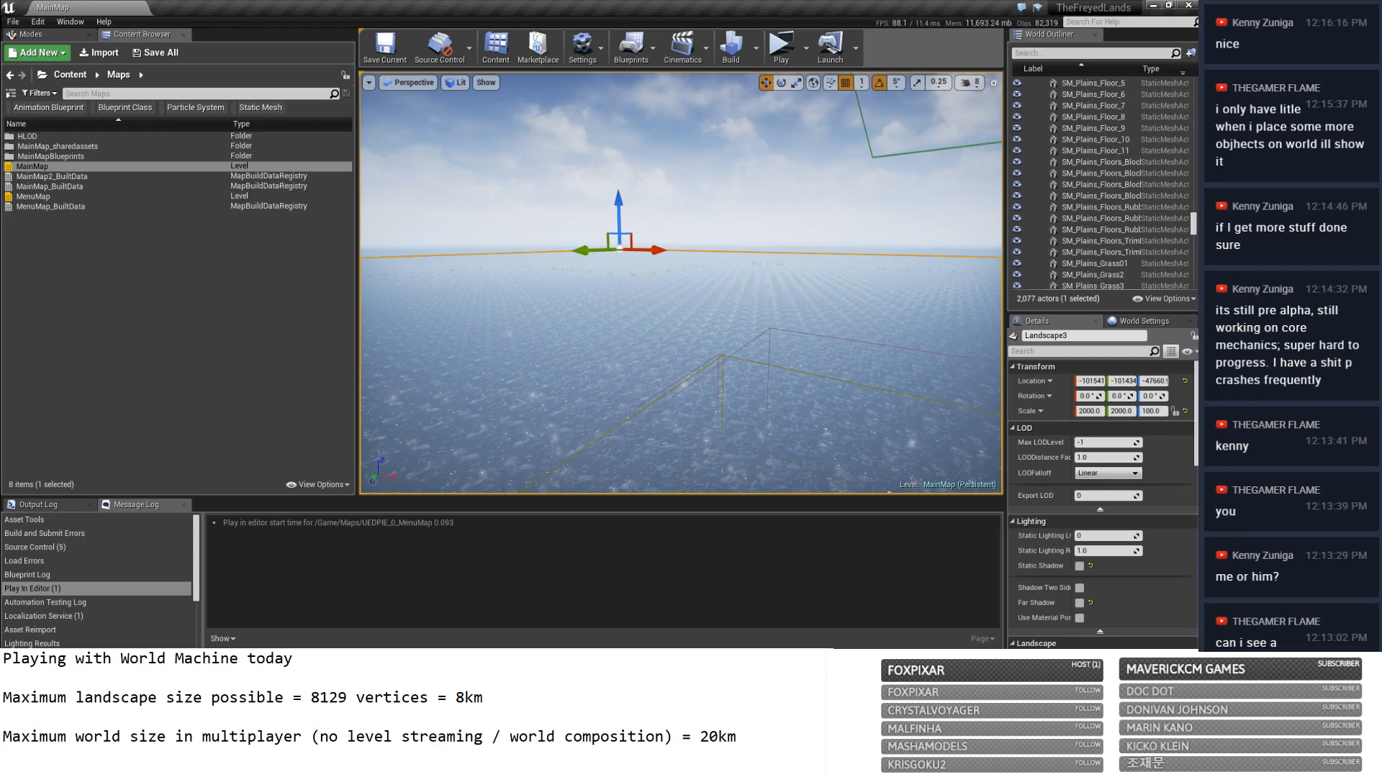
Fly over Landscape3 to examine its extent relative to the island and the surrounding ocean.
key(w)
right_drag(681, 282, 529, 206)
key(w)
key(f)
key(w)
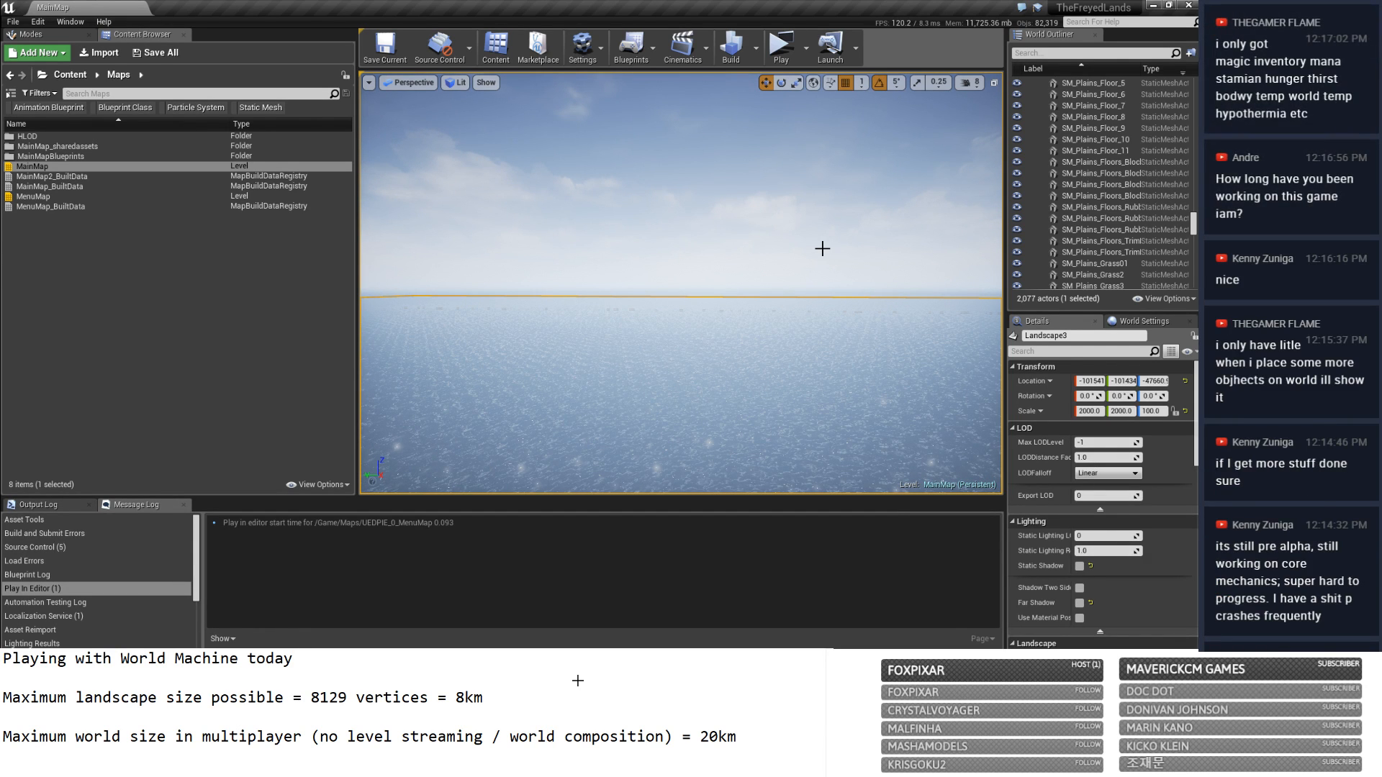
right_drag(779, 291, 572, 366)
key(s)
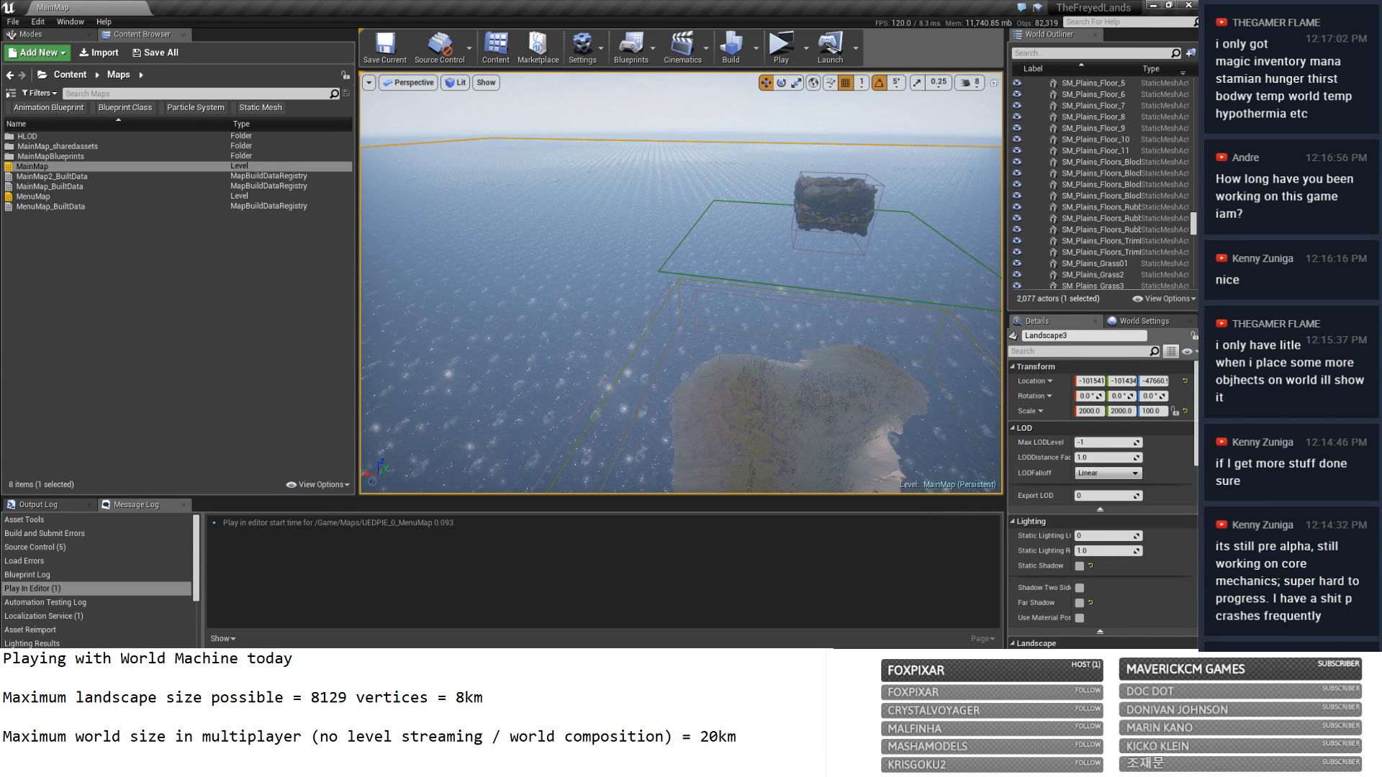
right_drag(571, 366, 928, 345)
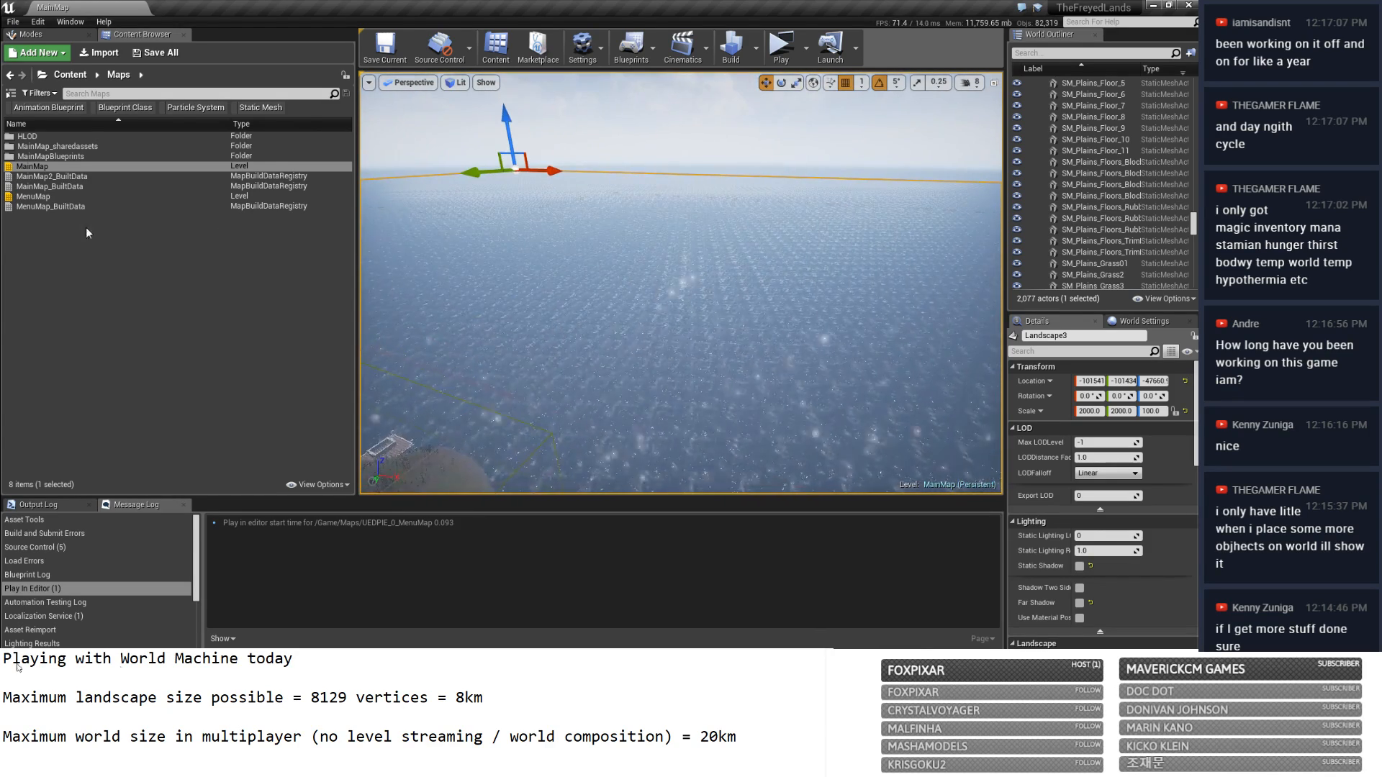
Switch to Landscape mode, choose Landscape as the landscape to edit, and frame the islands in the viewport.
click(61, 36)
click(93, 60)
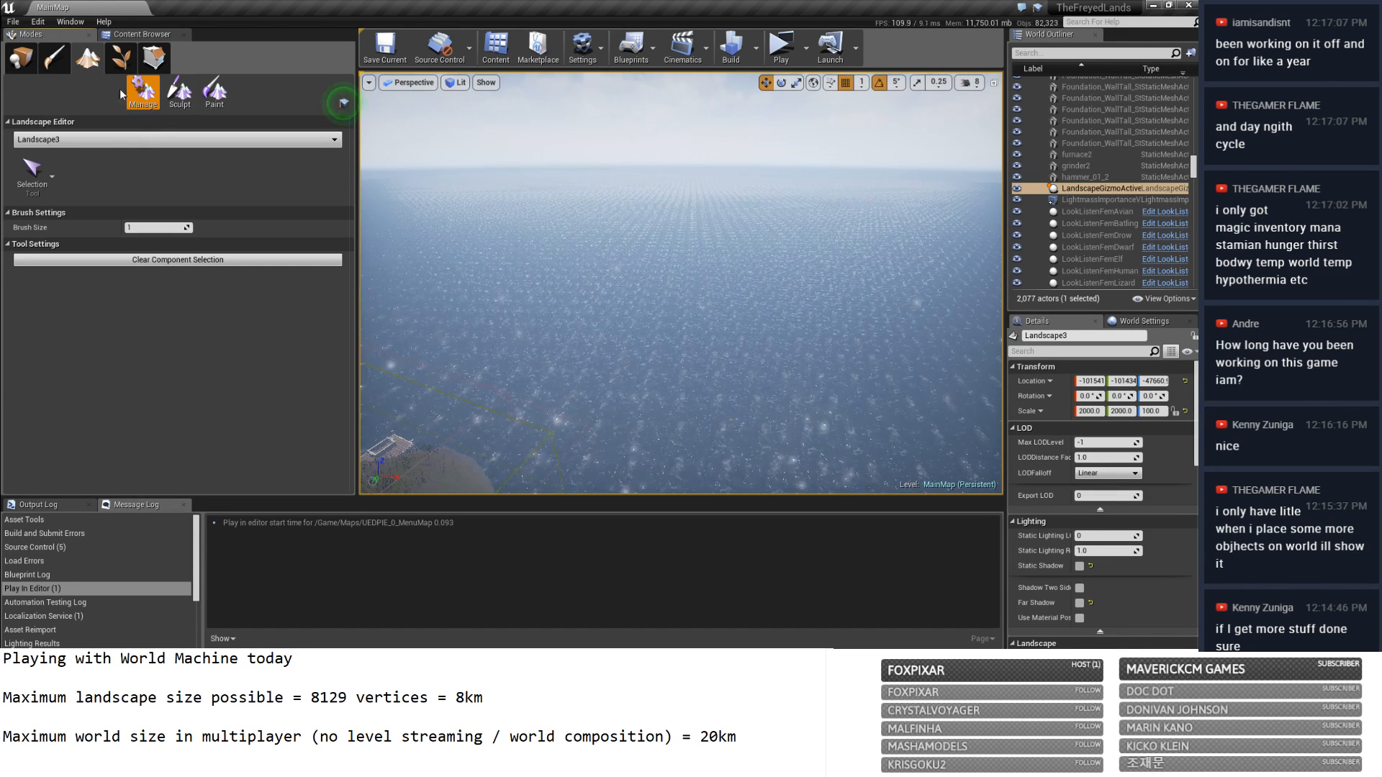
click(133, 142)
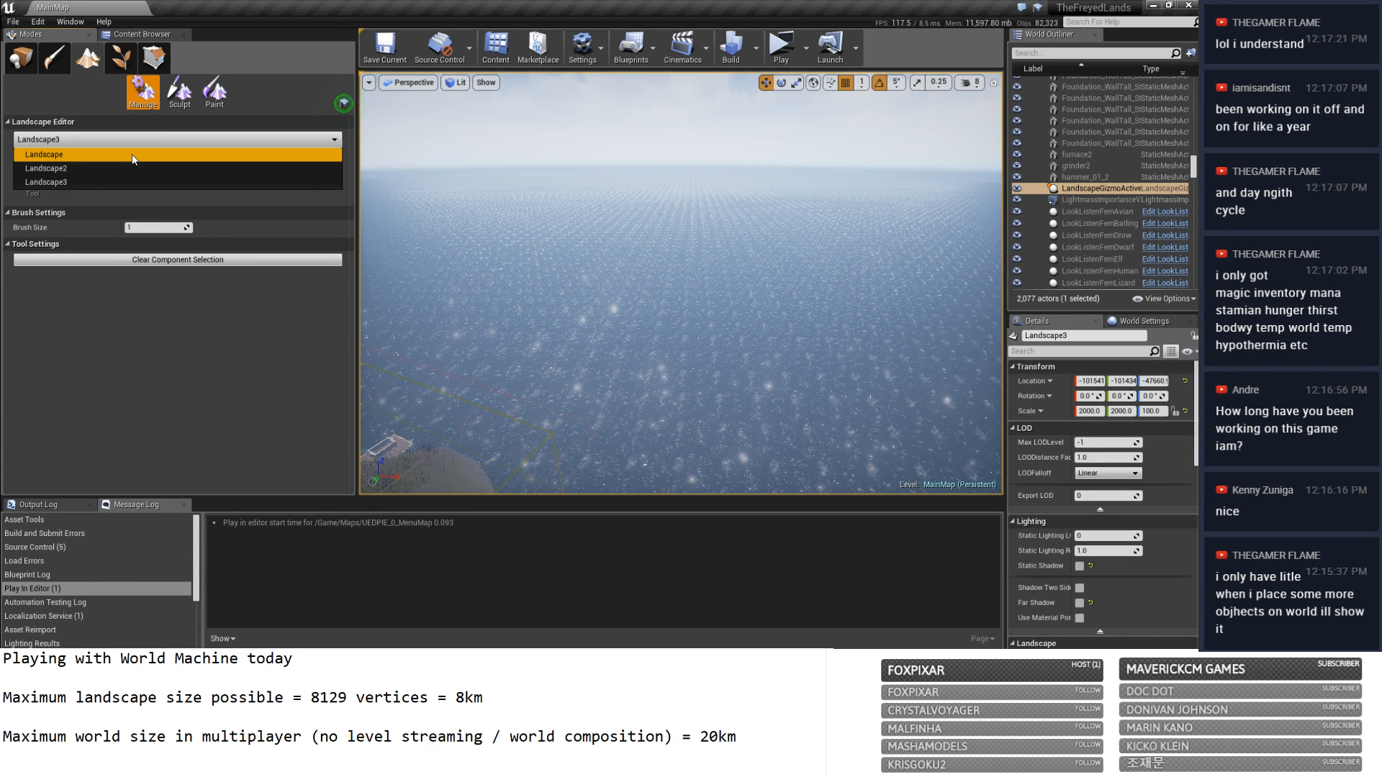
click(132, 155)
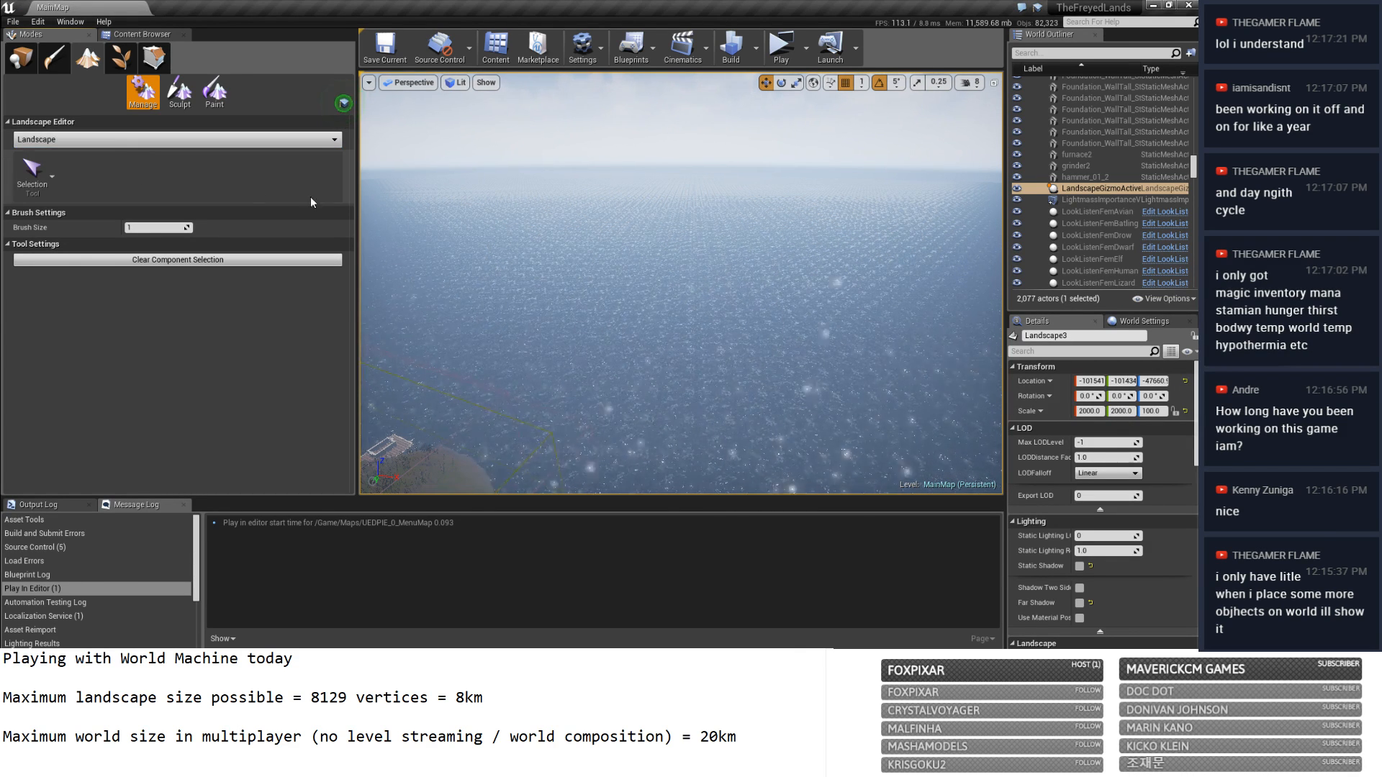
key(f)
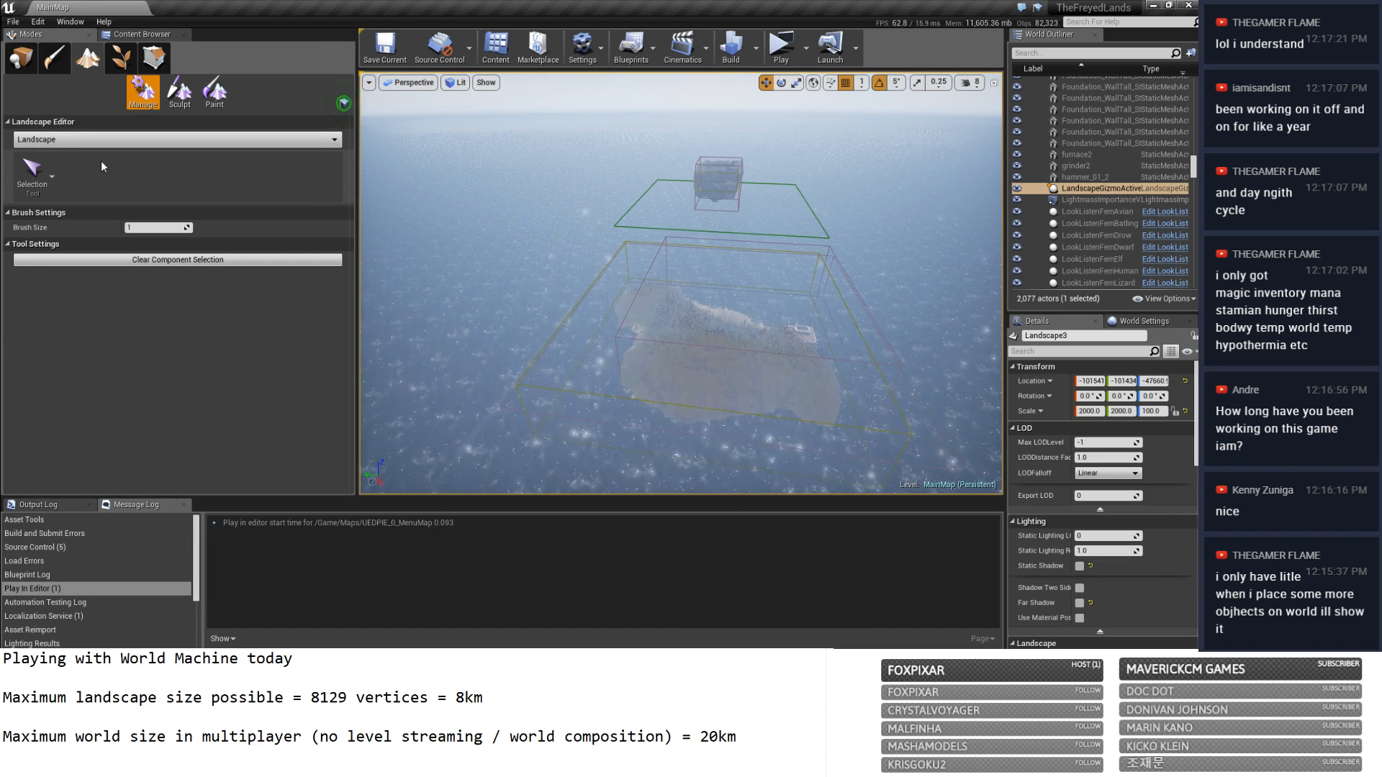
Check which terrain Landscape3 covers, and choose Landscape2 as the landscape to edit.
click(101, 139)
click(59, 183)
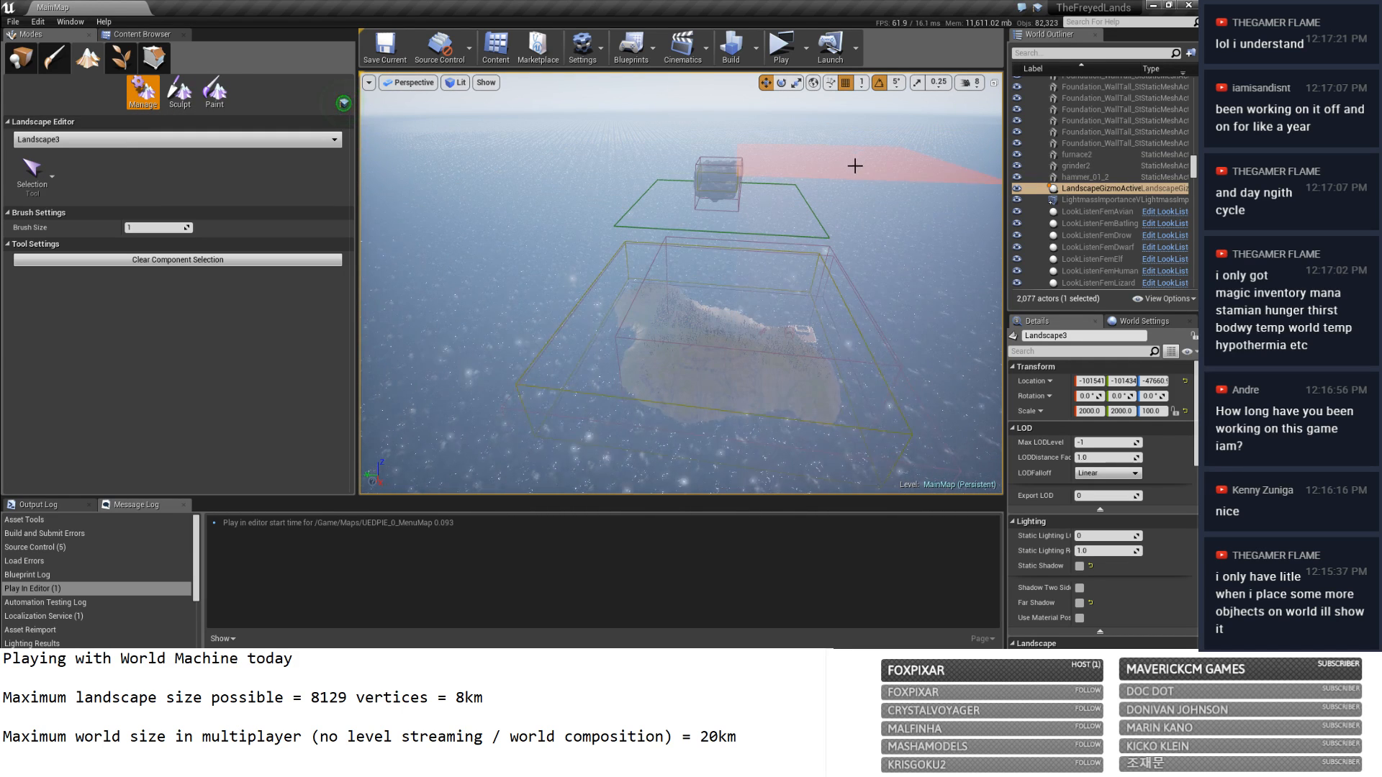
click(76, 141)
click(70, 168)
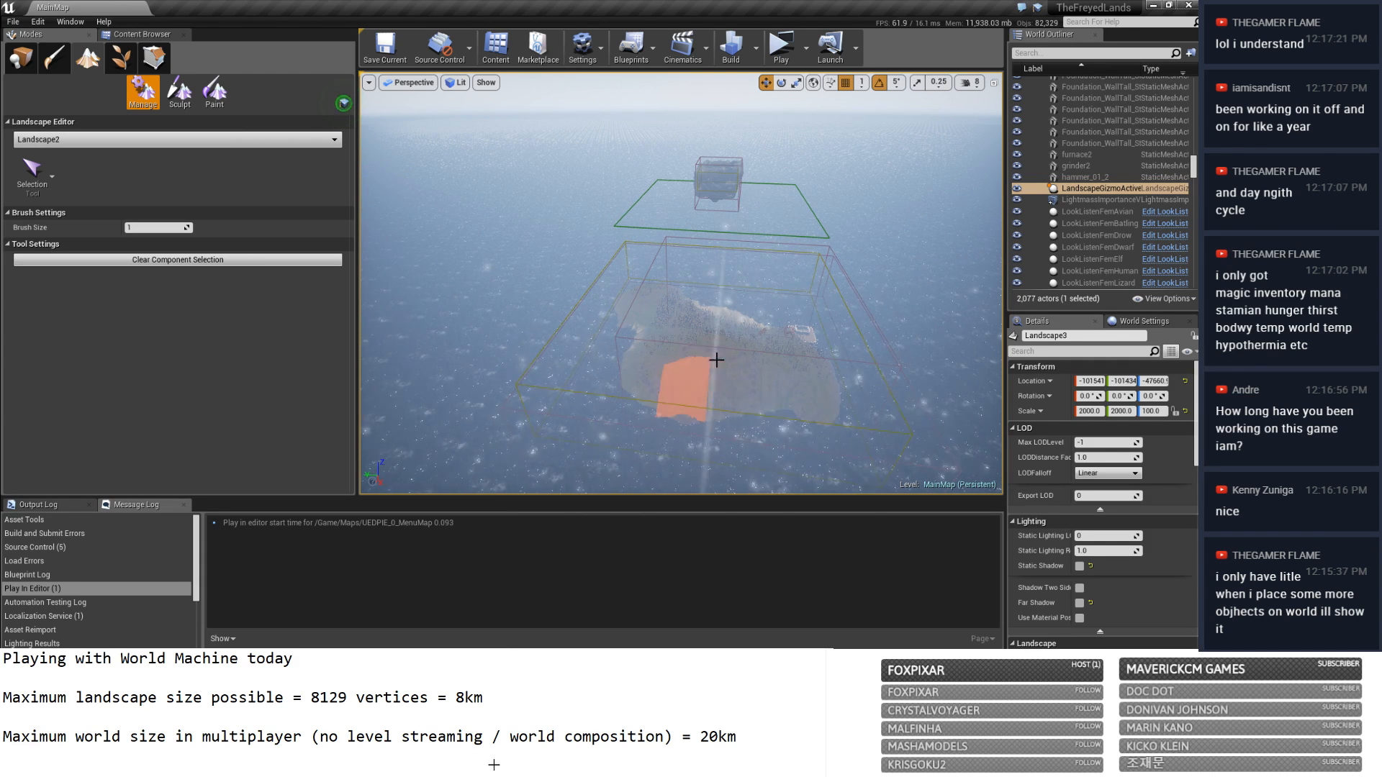
Choose Landscape as the landscape to edit and look across the surrounding ocean for its terrain.
click(76, 141)
click(63, 156)
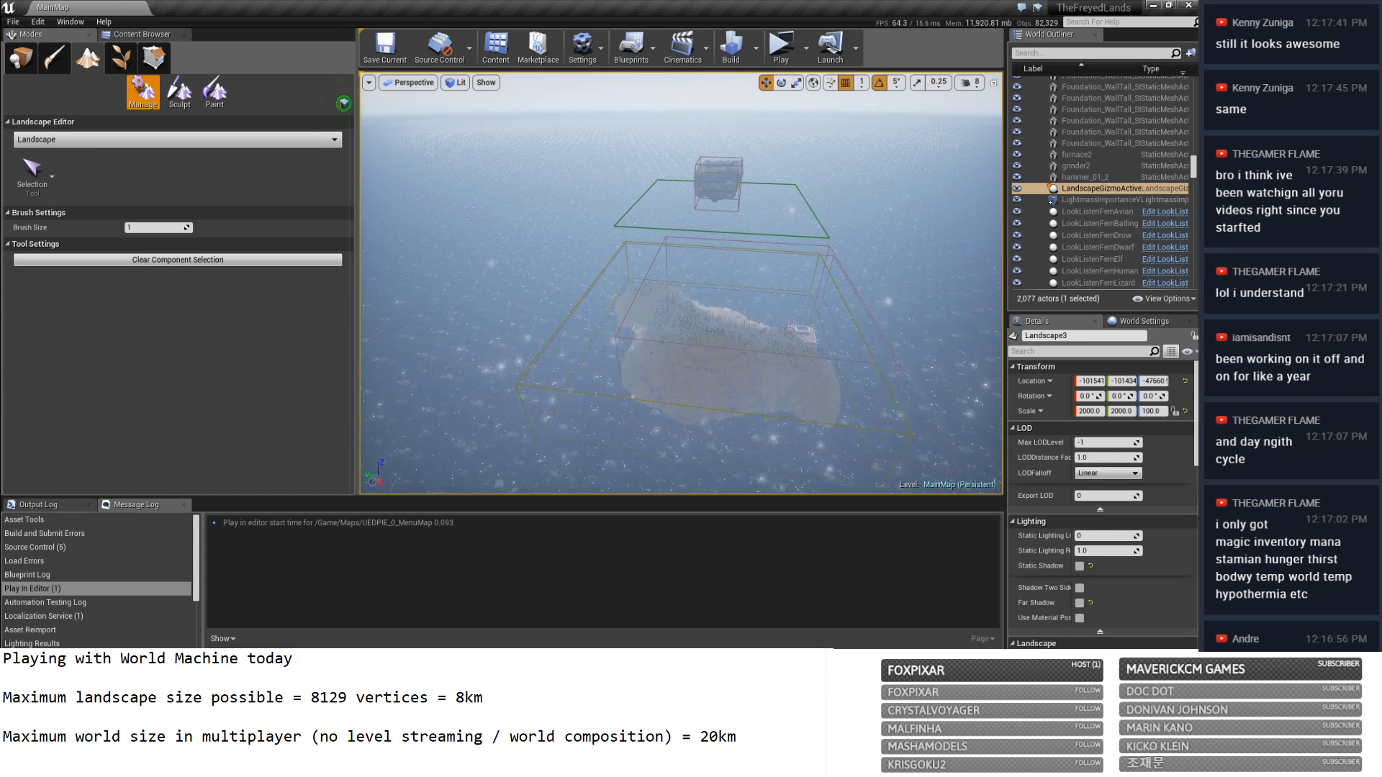
right_drag(681, 284, 498, 188)
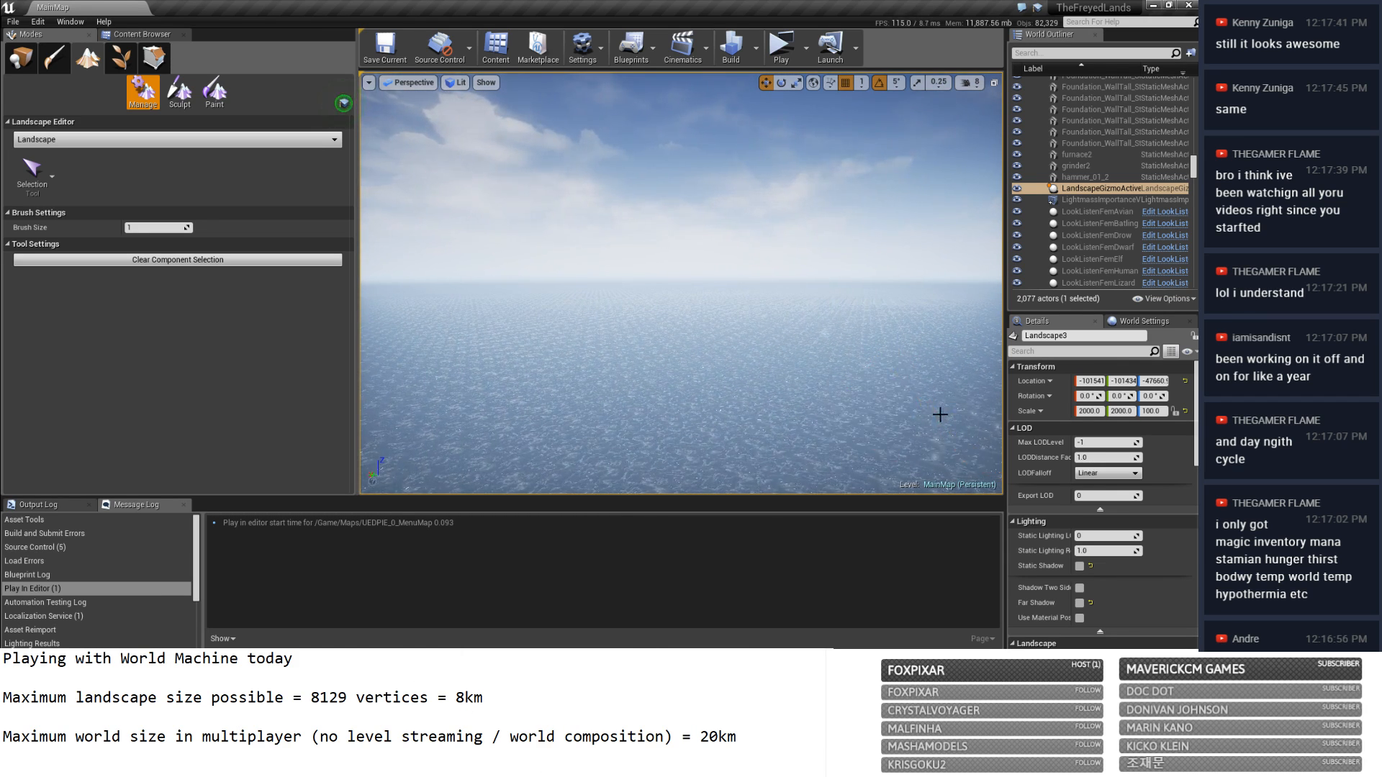
right_drag(594, 359, 595, 399)
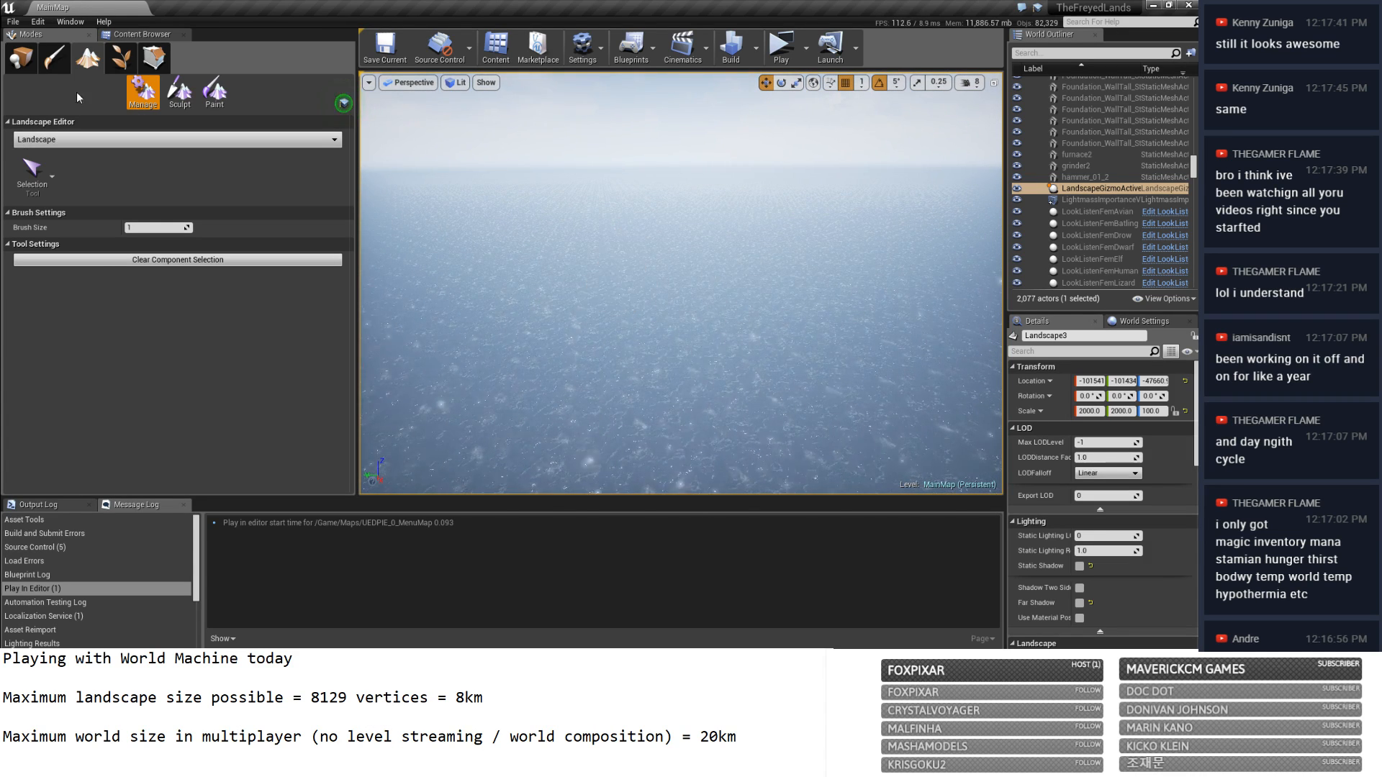
Switch to Place mode, then find the Landscape actor in the scene's actor list and focus the viewport on it.
click(21, 58)
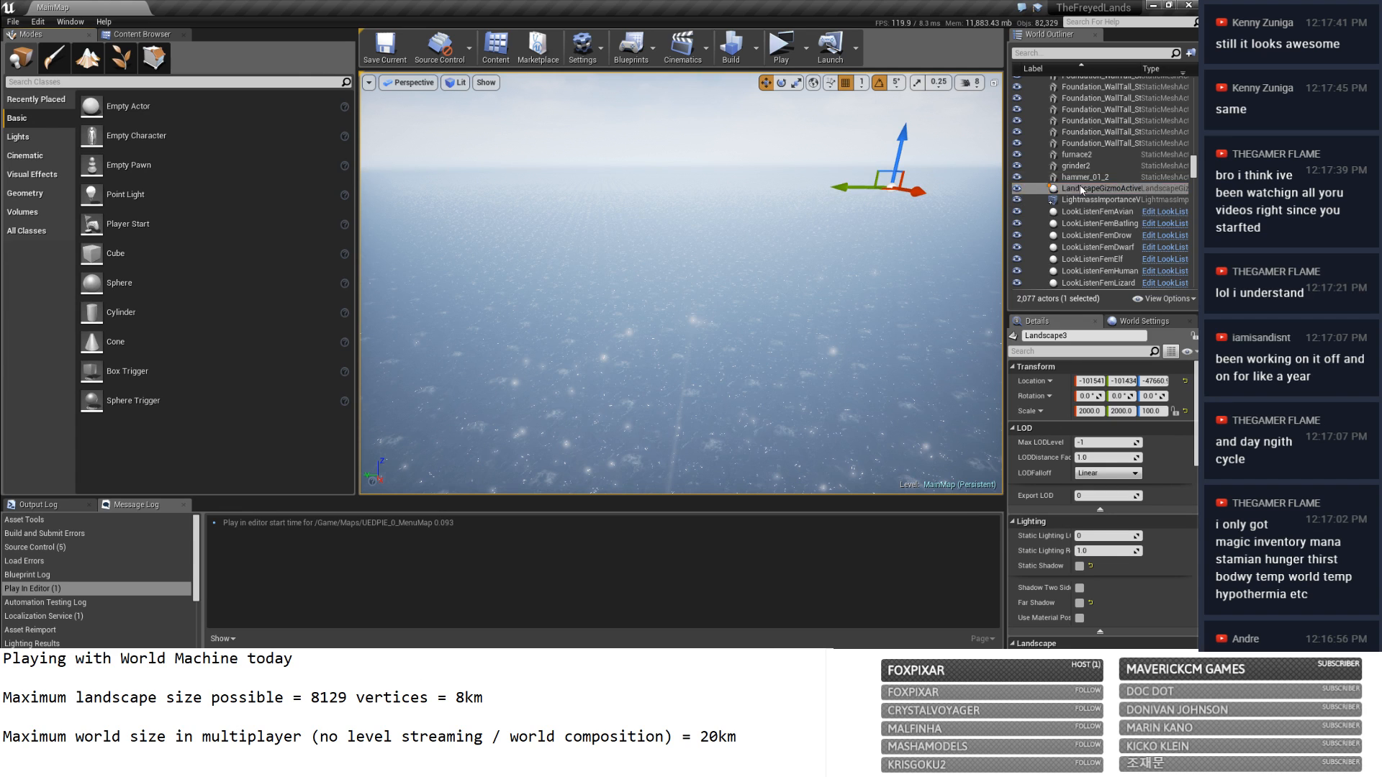
scroll(1130, 187, down, 2)
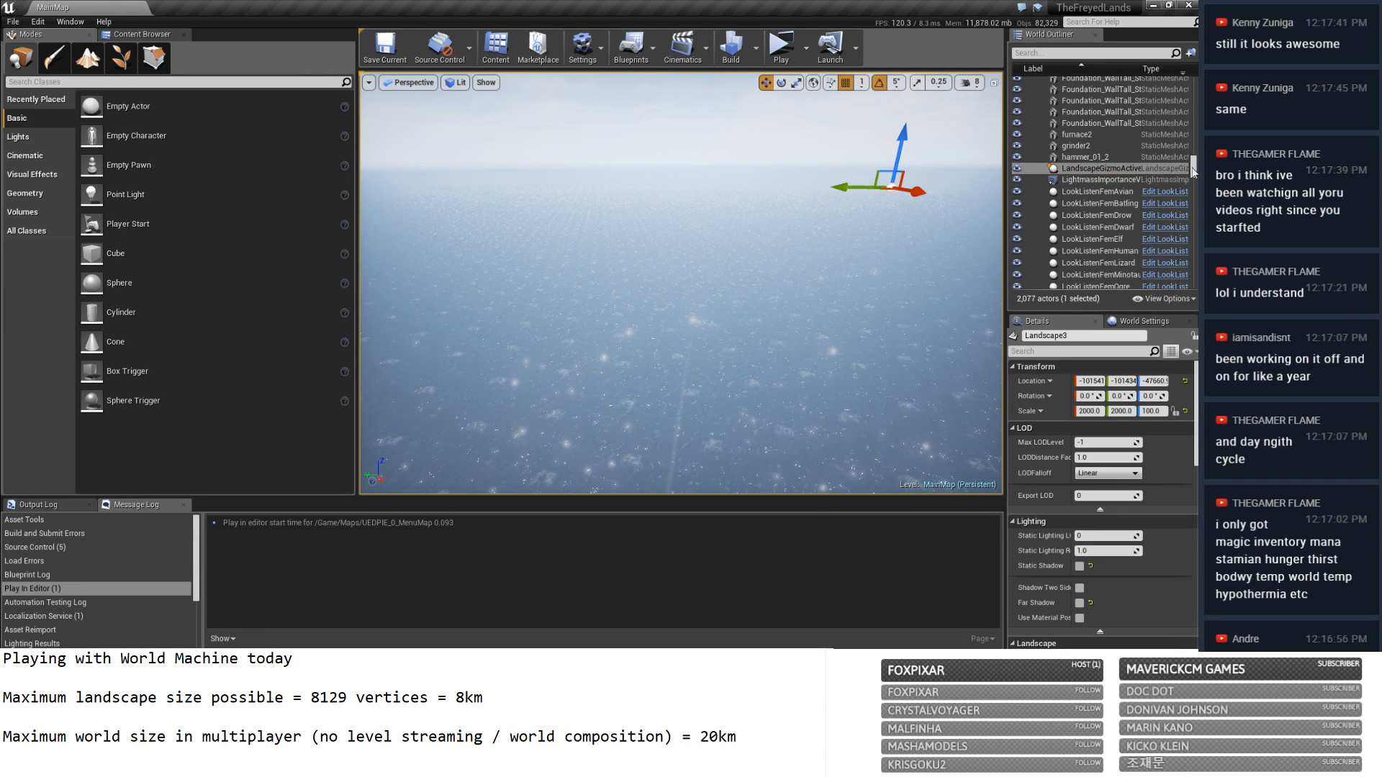
scroll(1192, 173, down, 20)
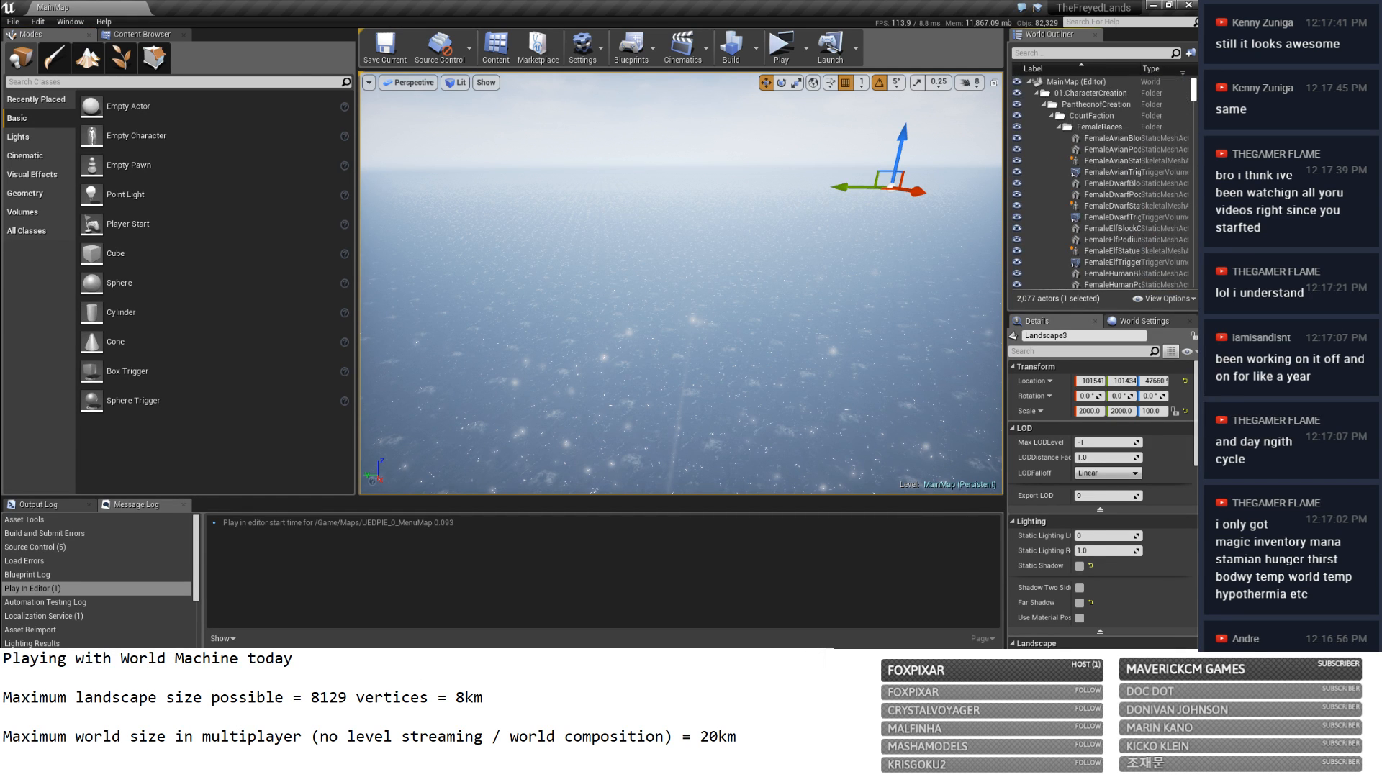
drag(1194, 175, 1194, 238)
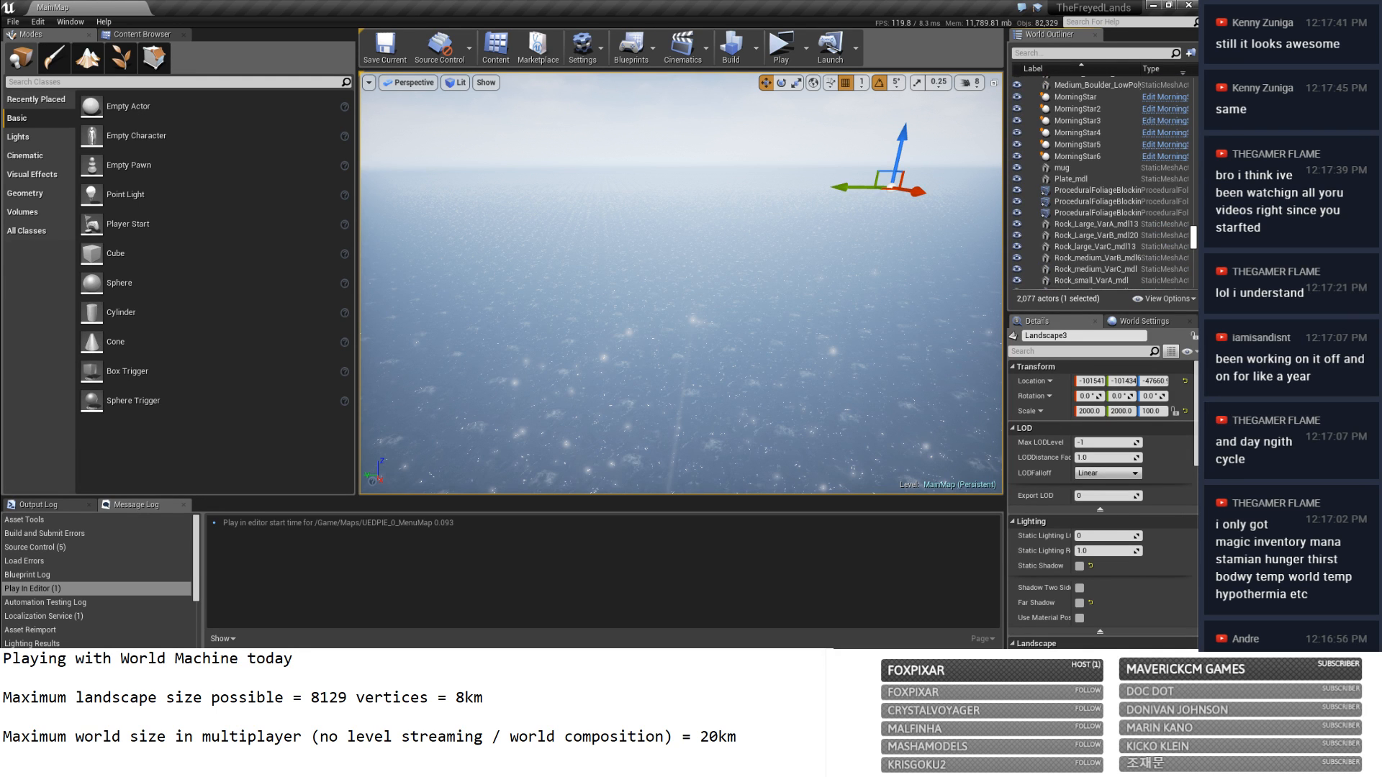
scroll(1130, 209, up, 5)
double_click(1116, 211)
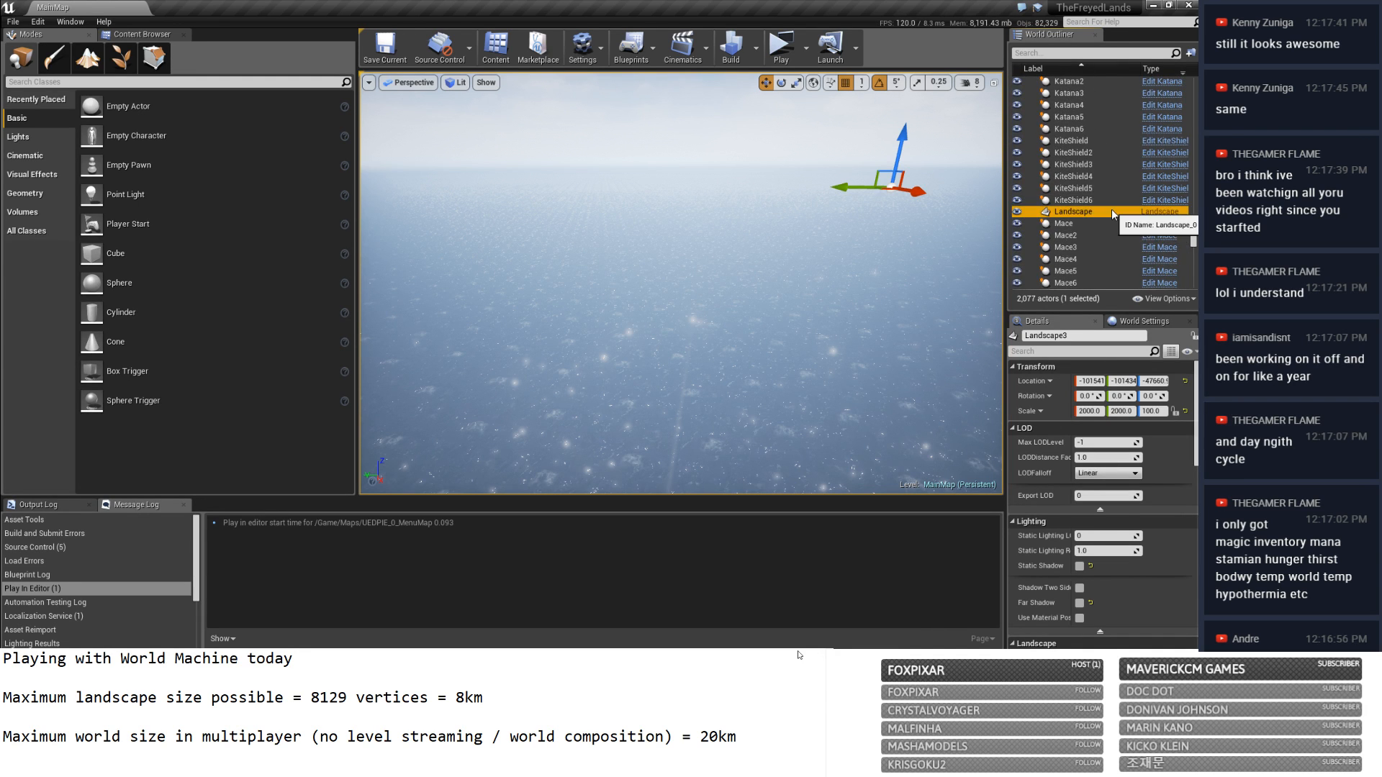
Examine the Landscape actor's mountainous terrain and review its material, lighting and collision properties.
right_drag(733, 272, 731, 195)
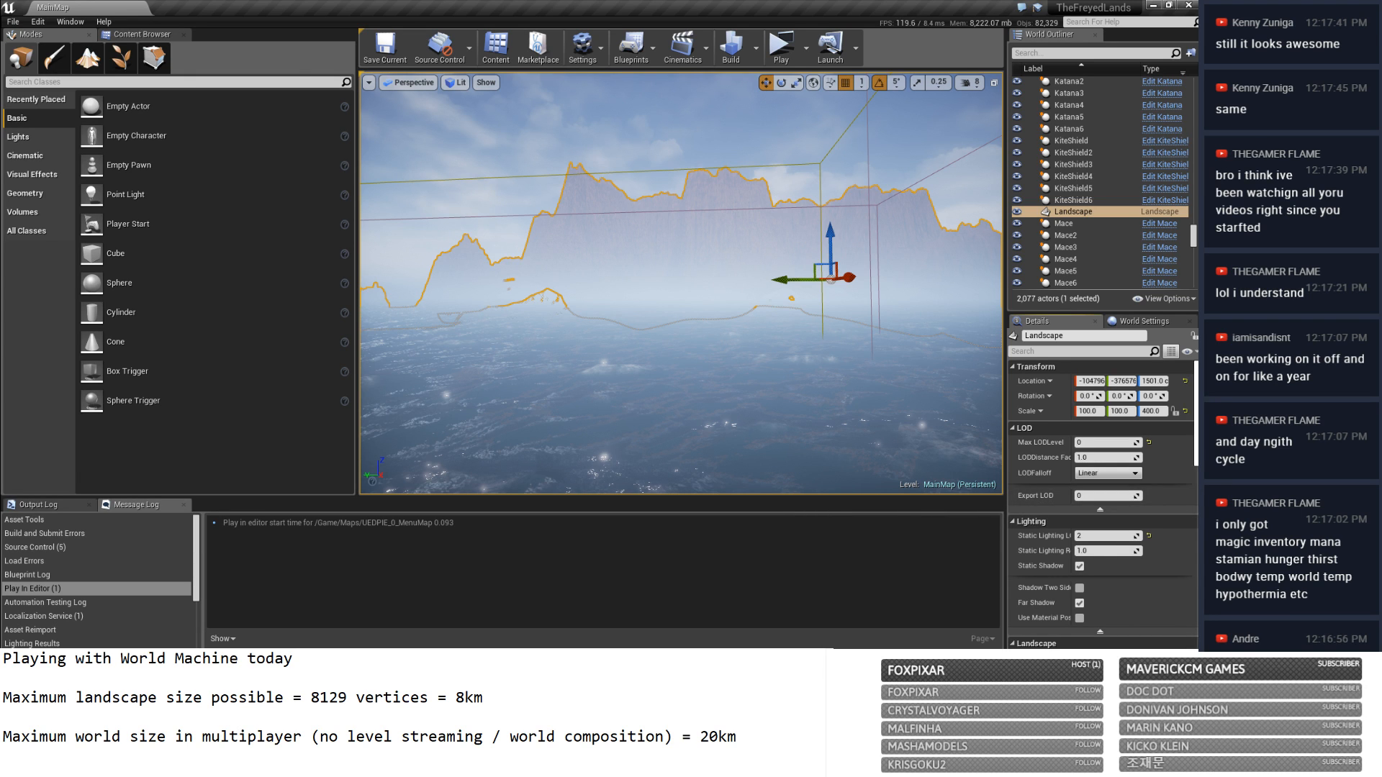
scroll(1102, 496, down, 8)
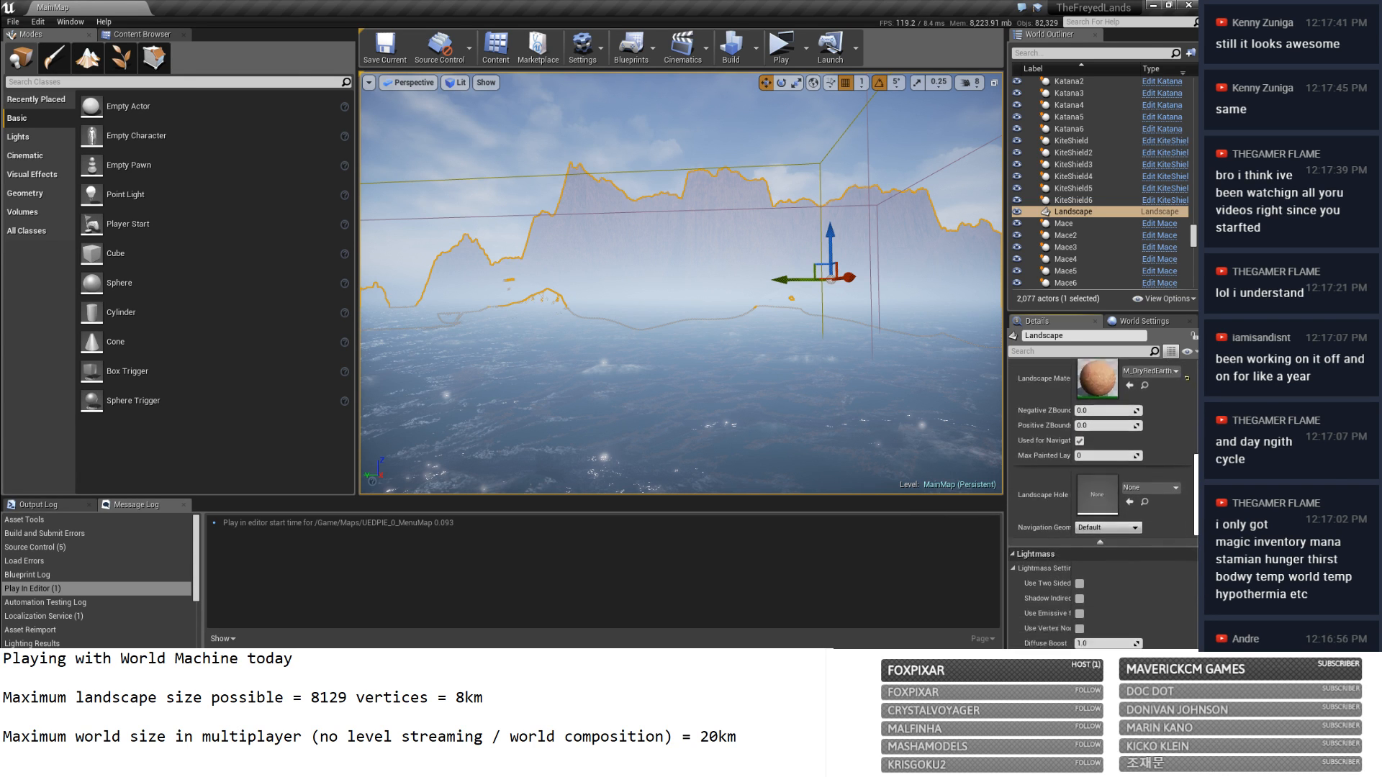
scroll(1196, 596, down, 6)
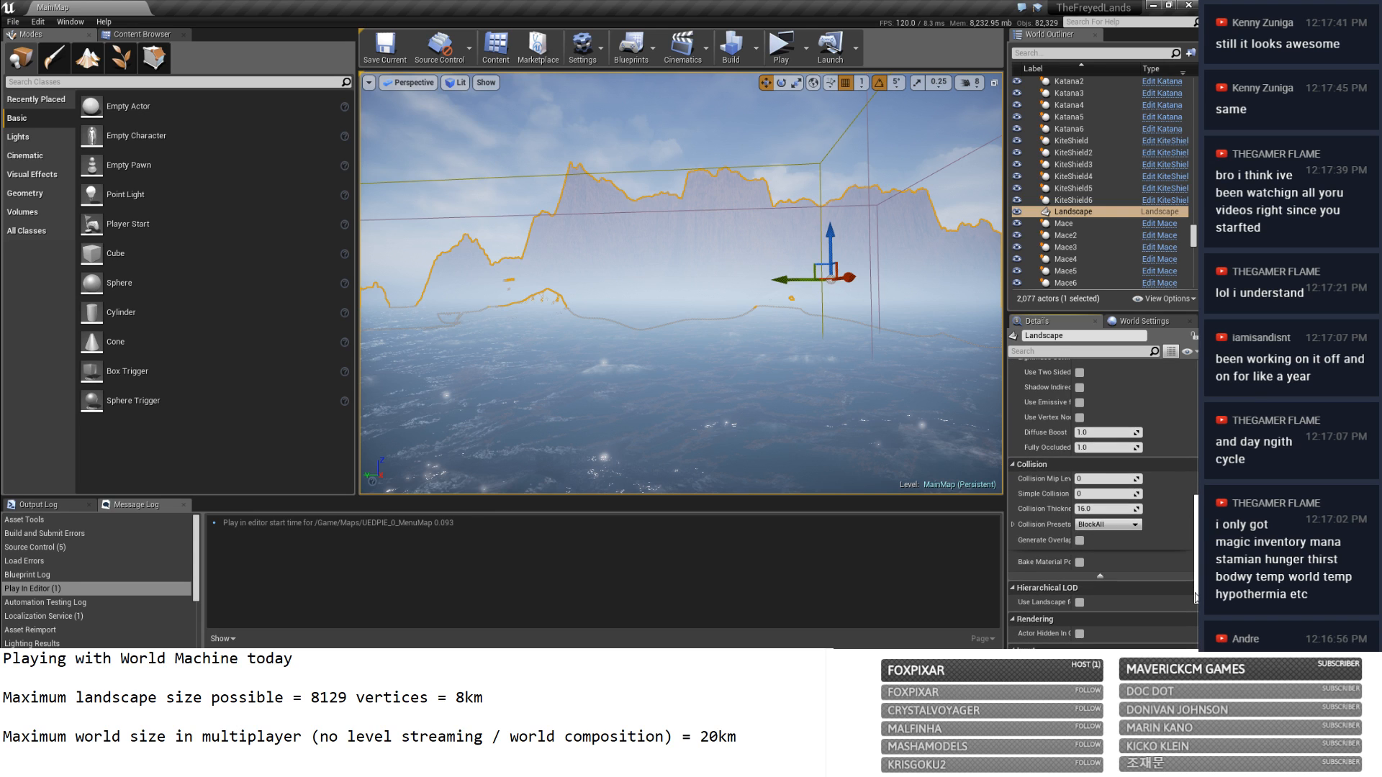
drag(1197, 597, 1195, 555)
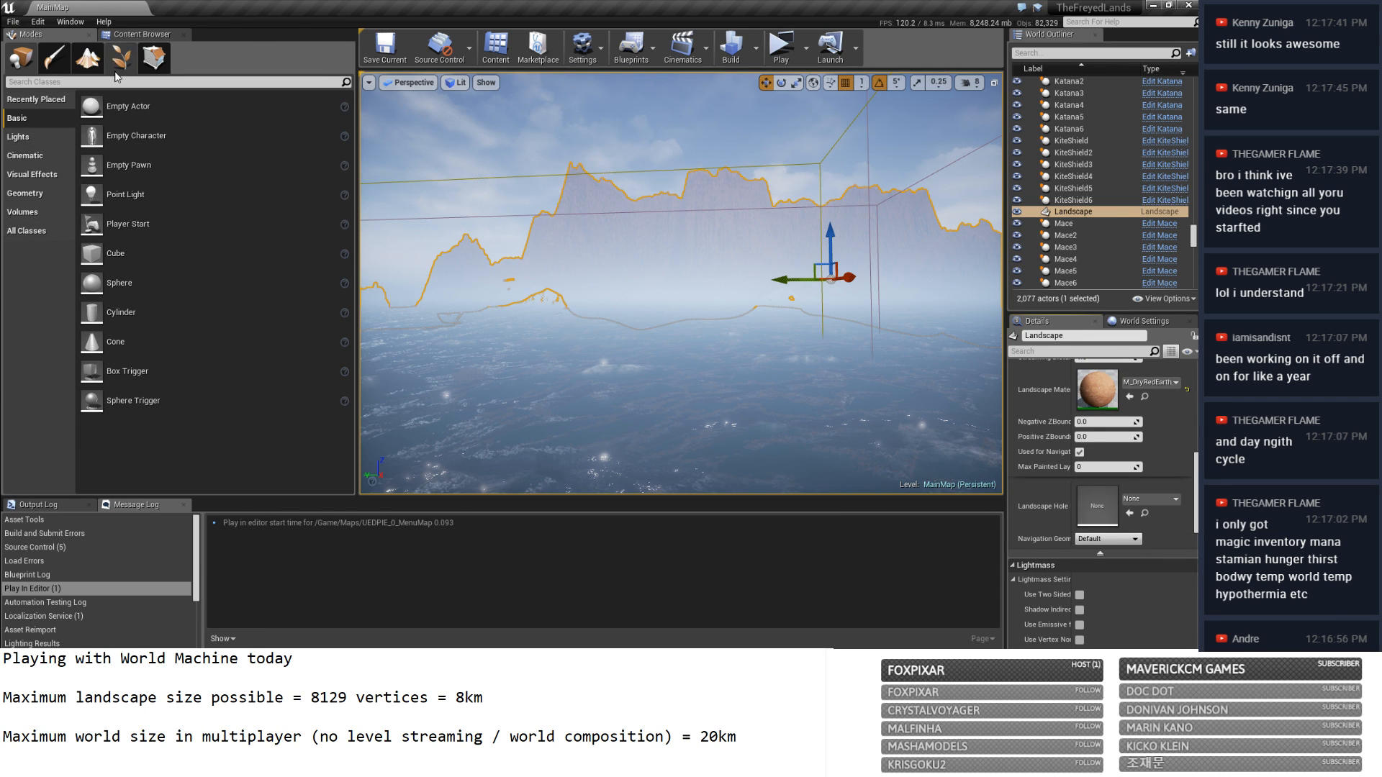
Open the MenuMap level, play it in a new window, and minimize the editor behind the game.
click(146, 36)
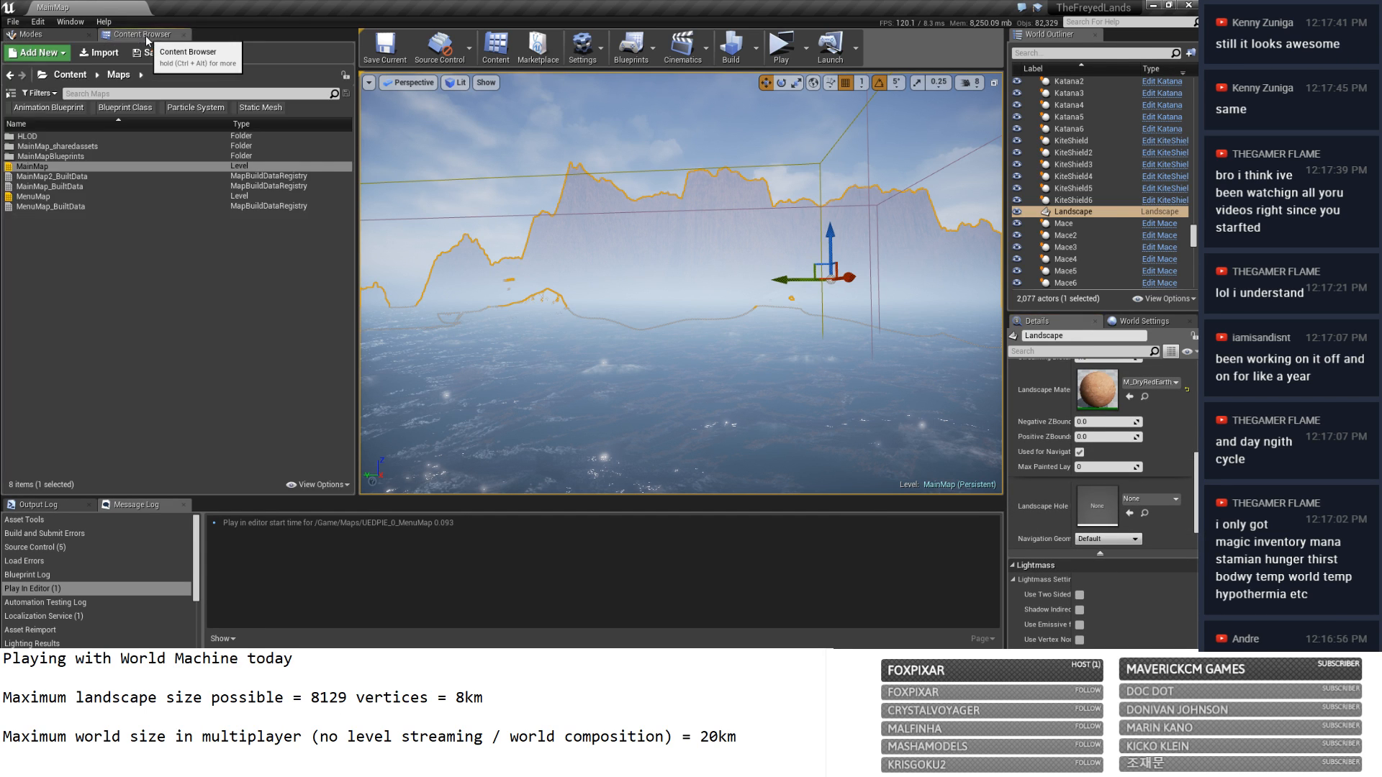
double_click(77, 198)
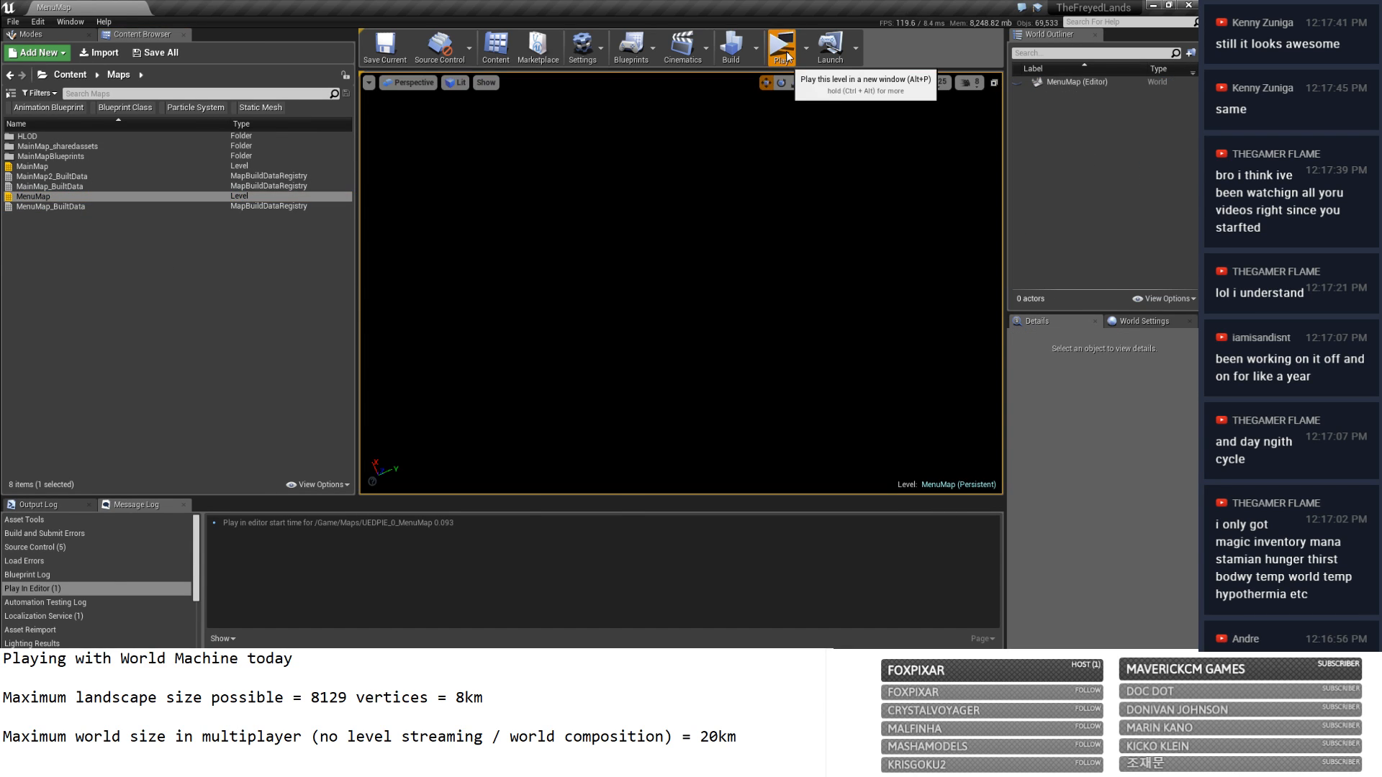
click(782, 52)
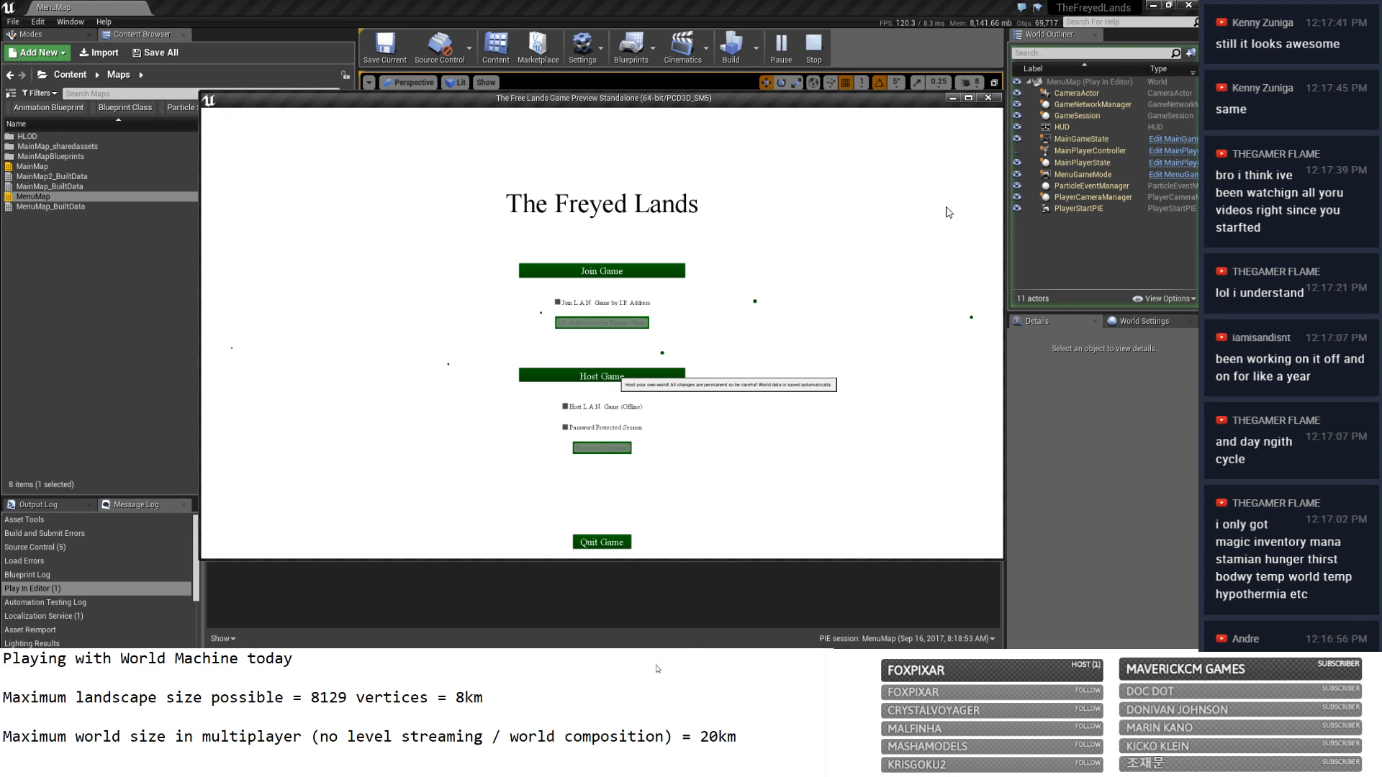
click(1154, 6)
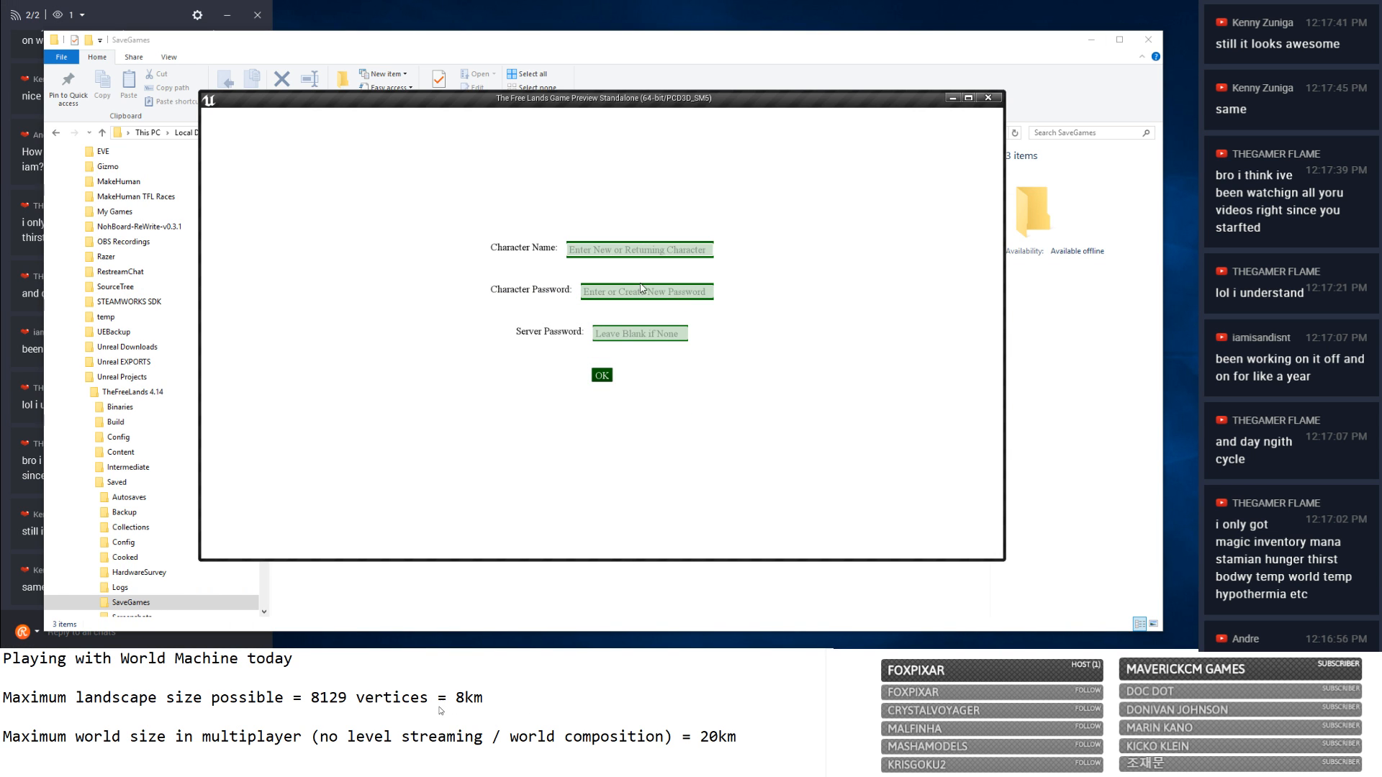
Enter the hosted world with the returning character and light the torch held in the right hand.
click(602, 375)
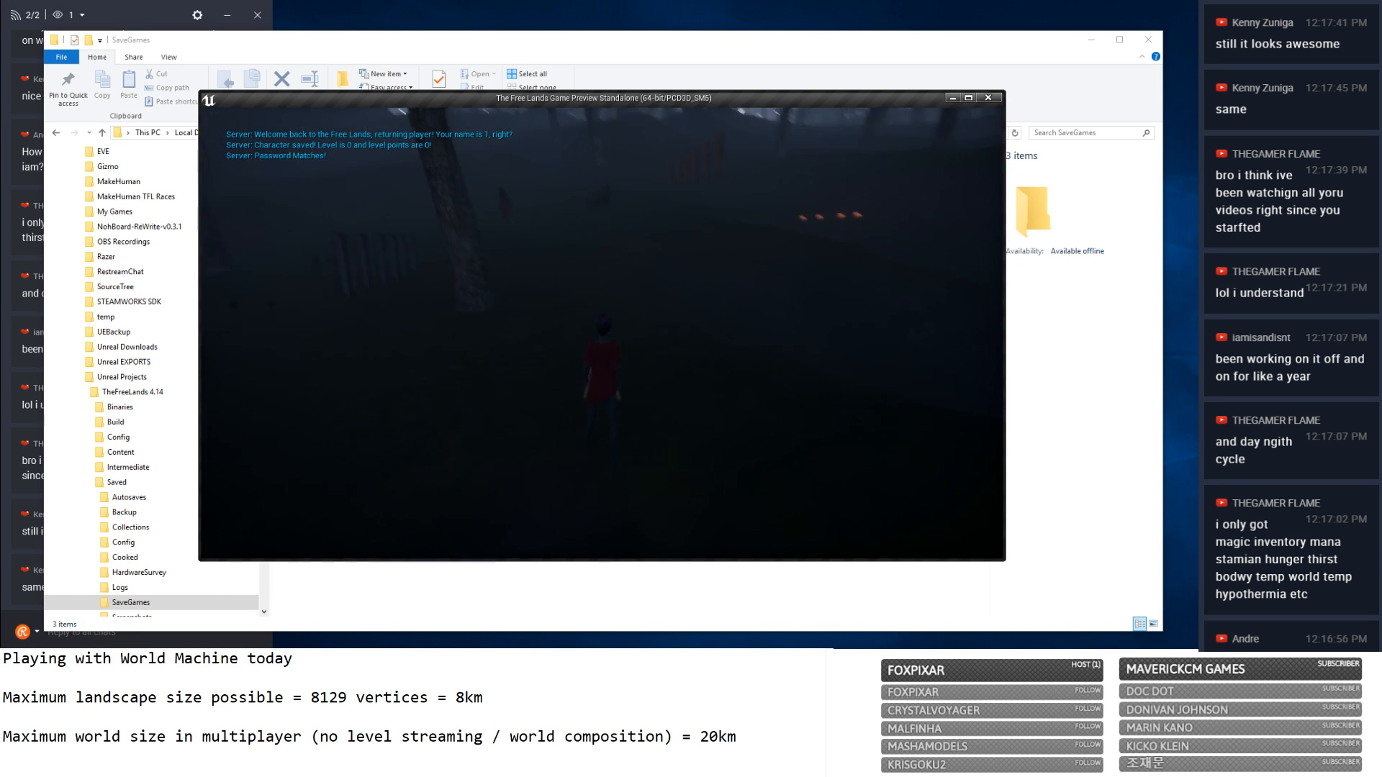
key(i)
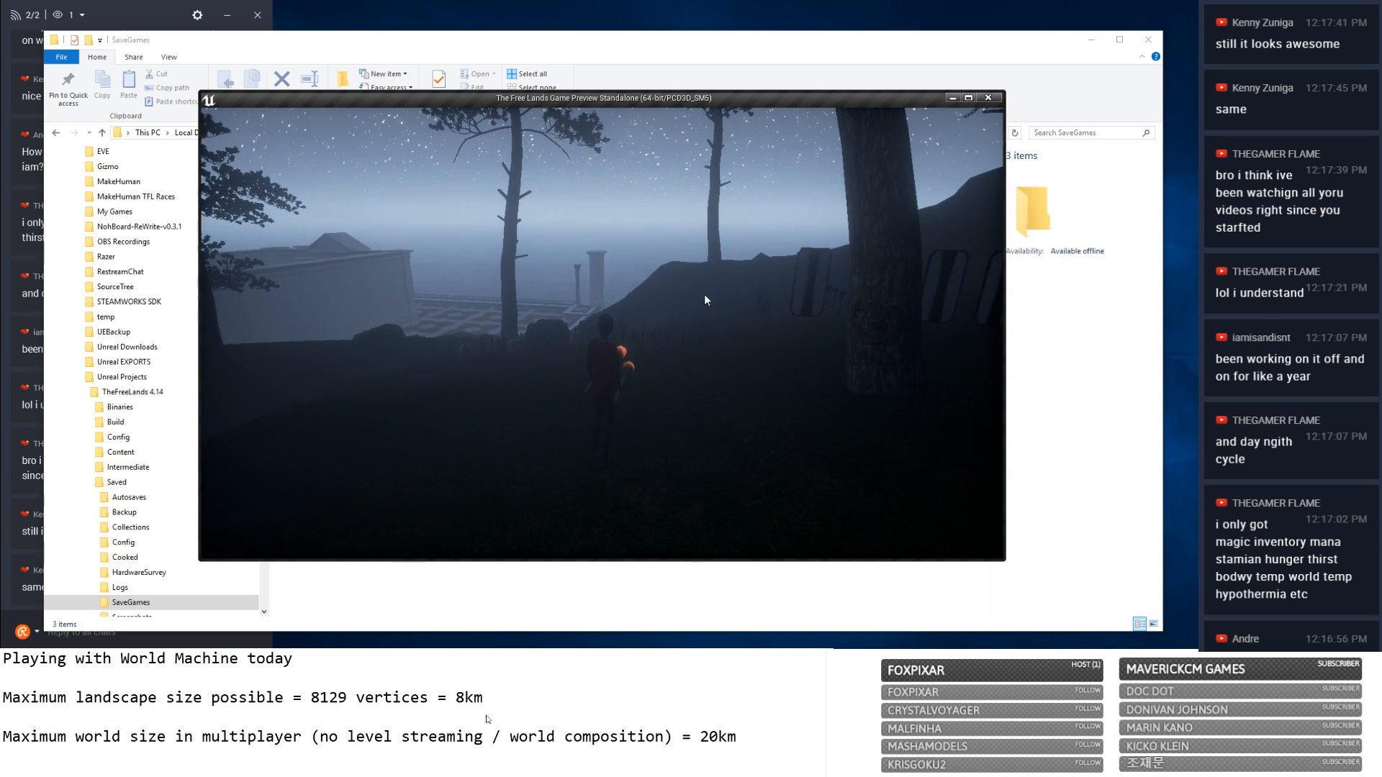
click(625, 550)
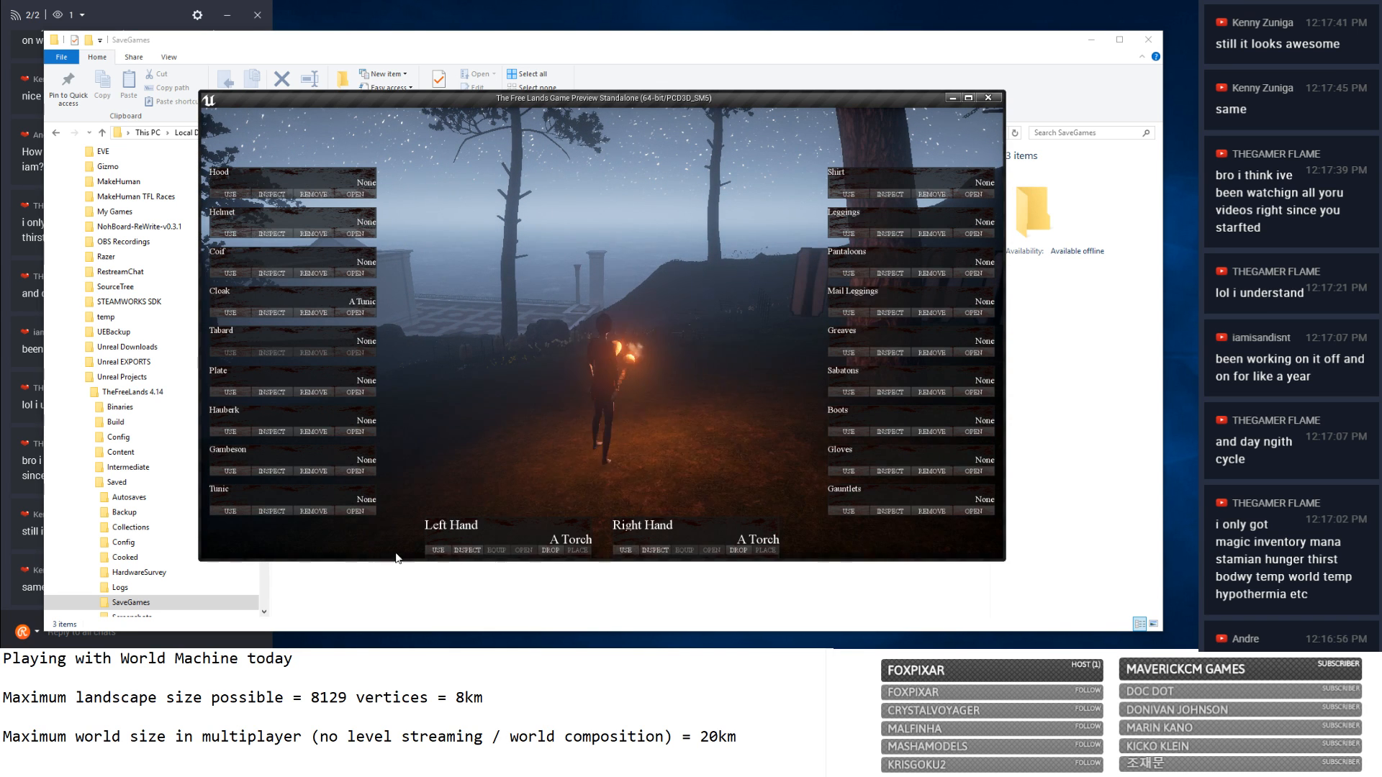
key(i)
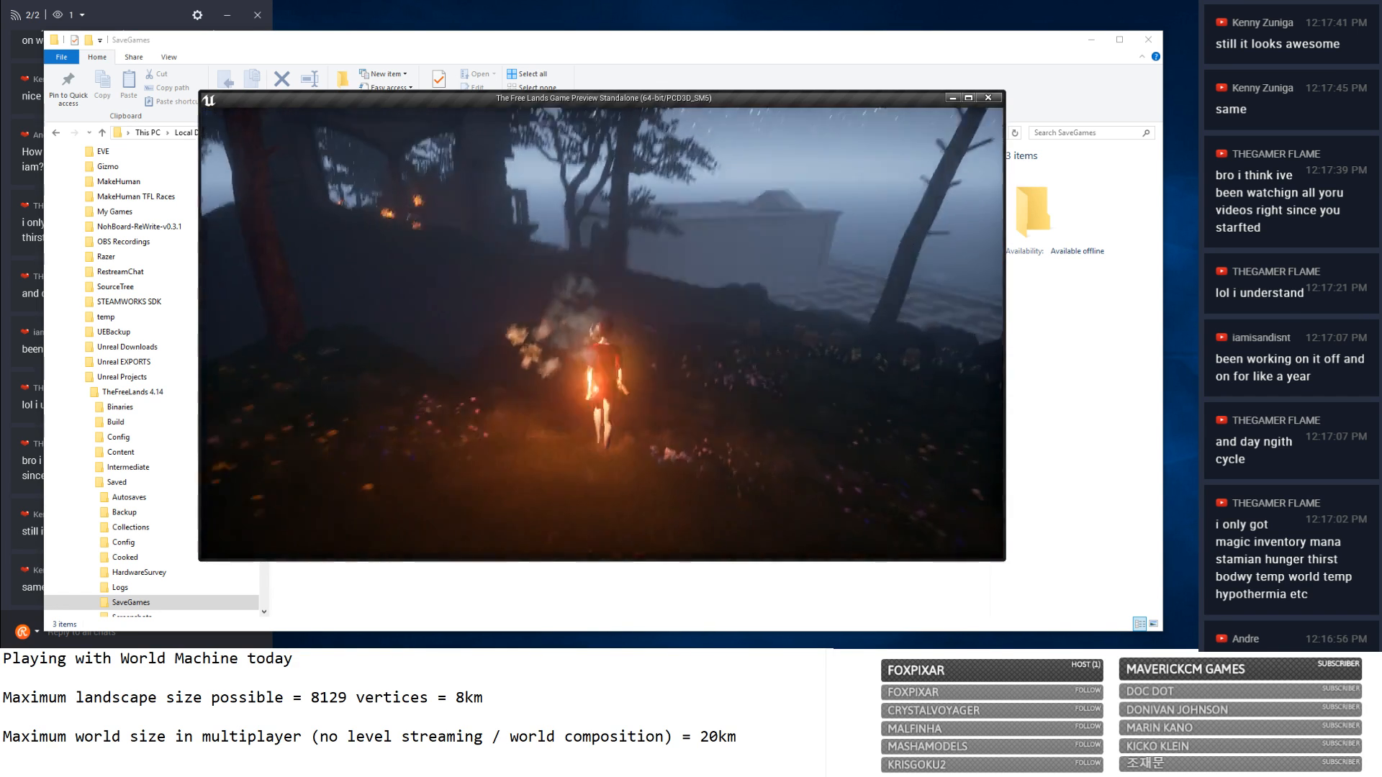
Run the character through the forest and down the slope to the stone building's tiled courtyard.
key(w)
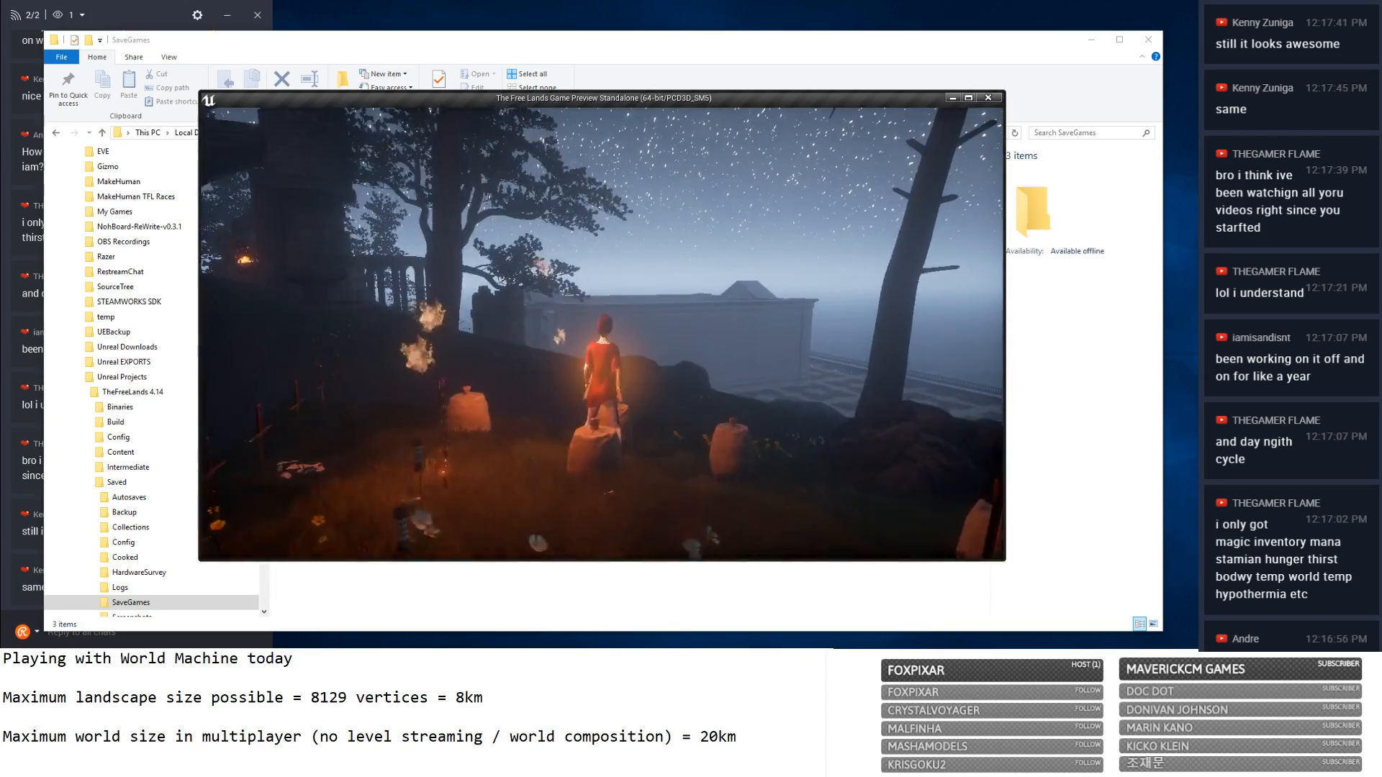
key(space)
key(w)
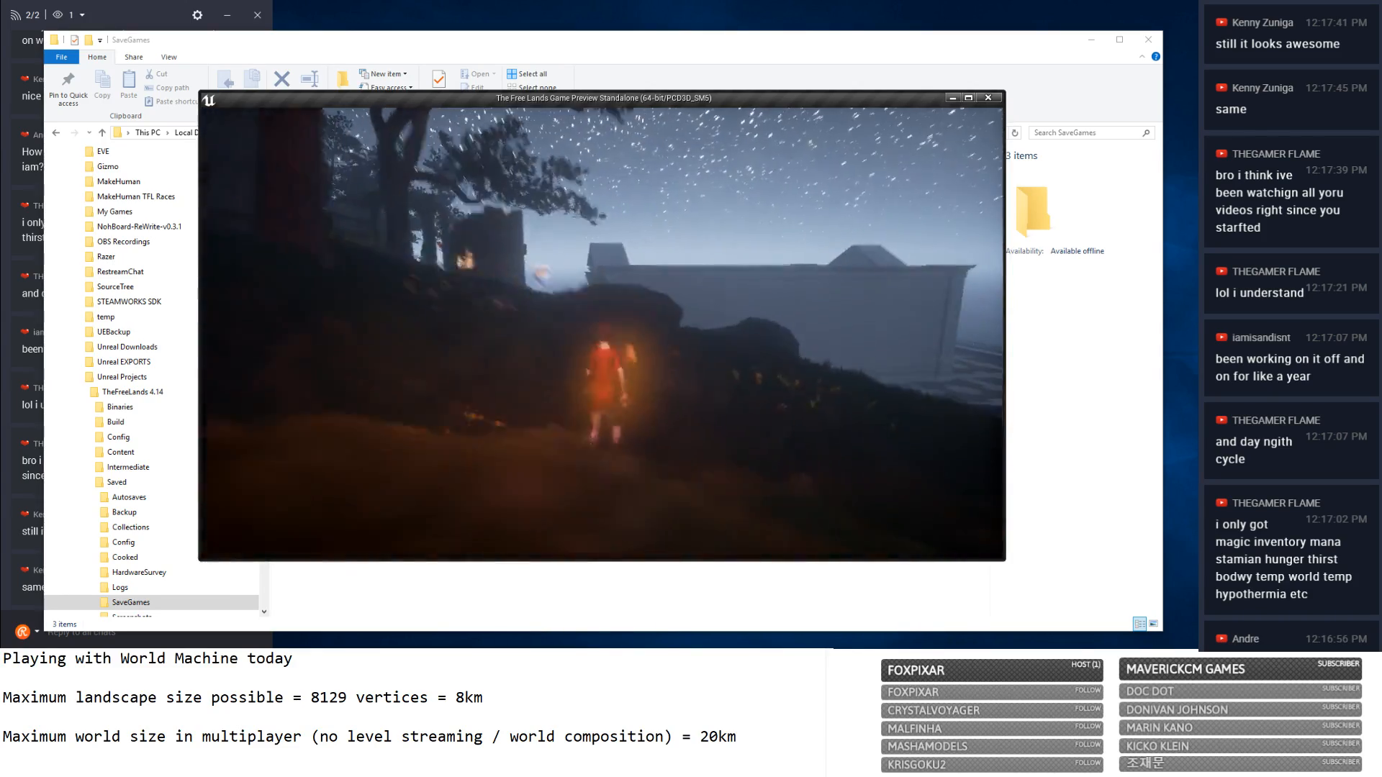
key(w)
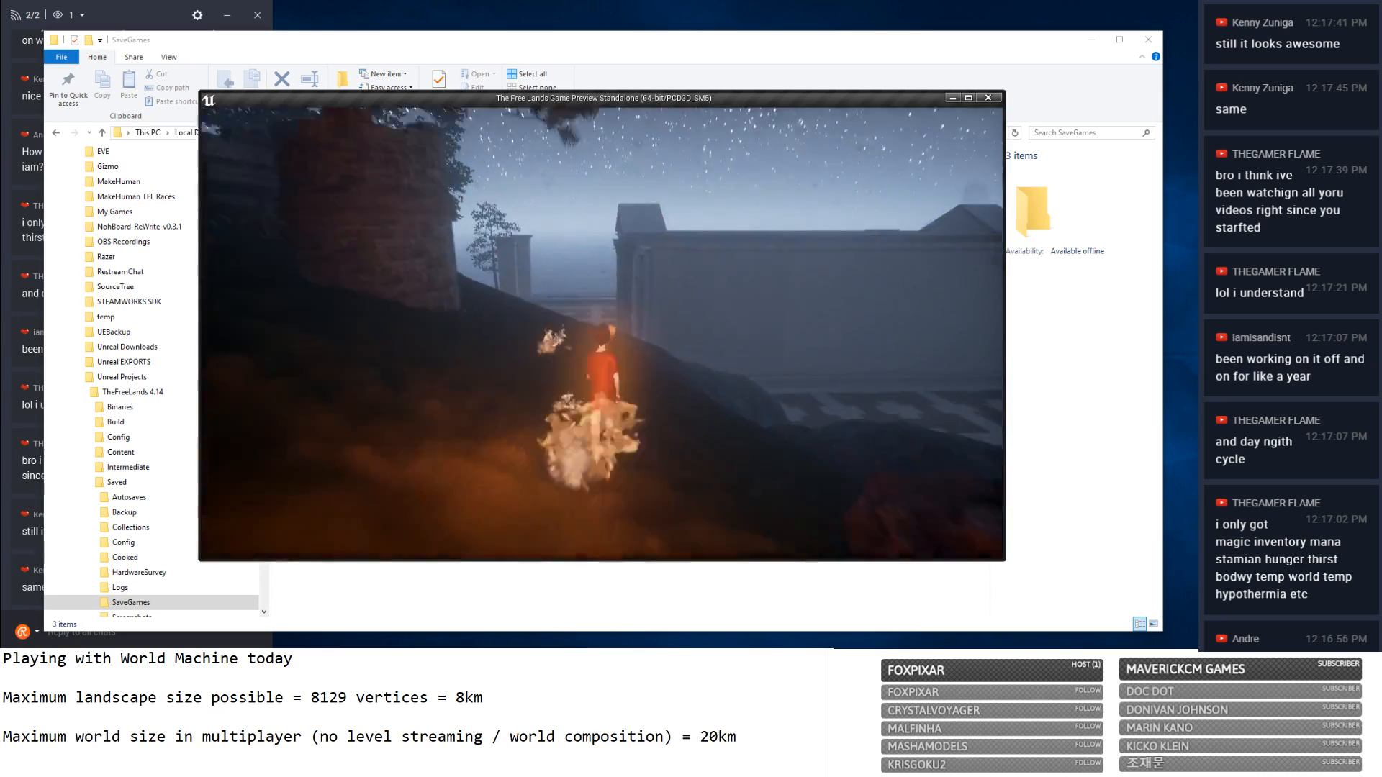
key(w)
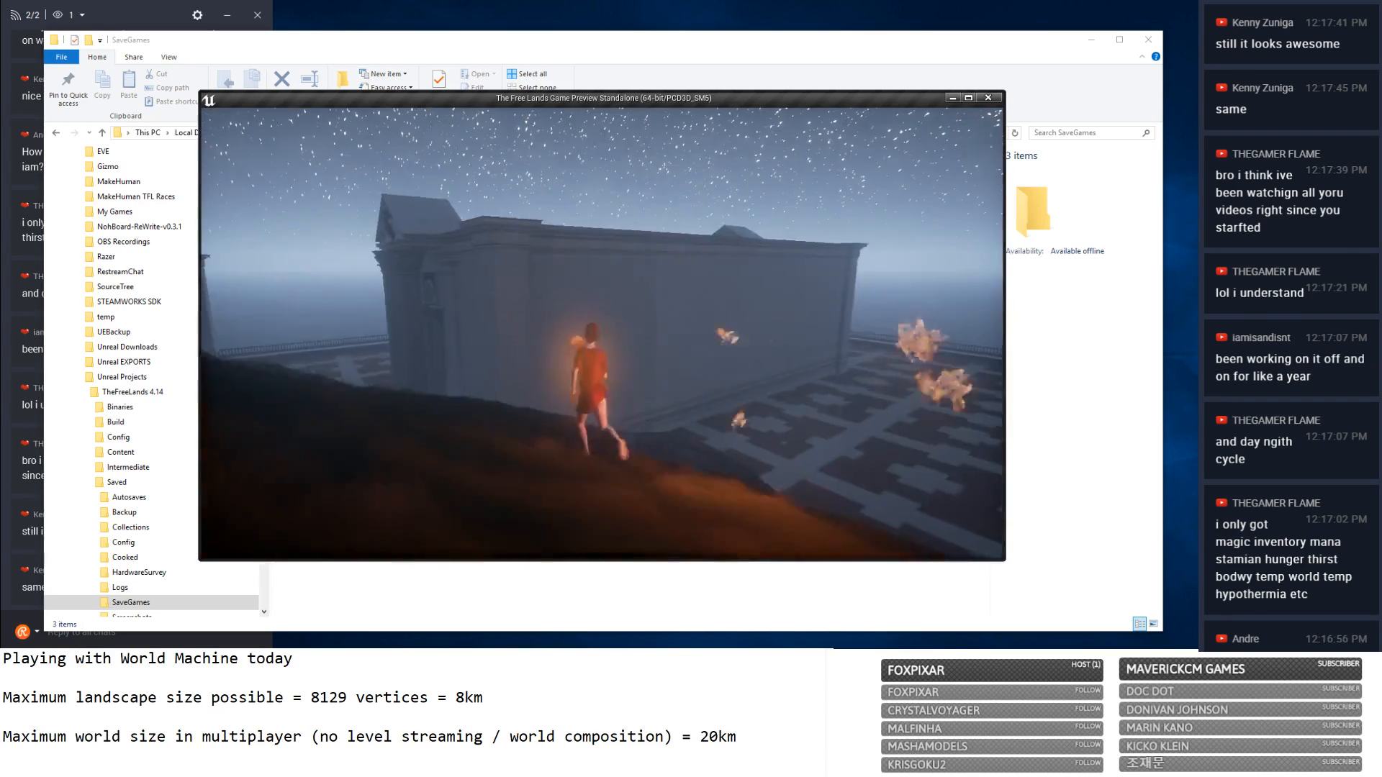
key(w)
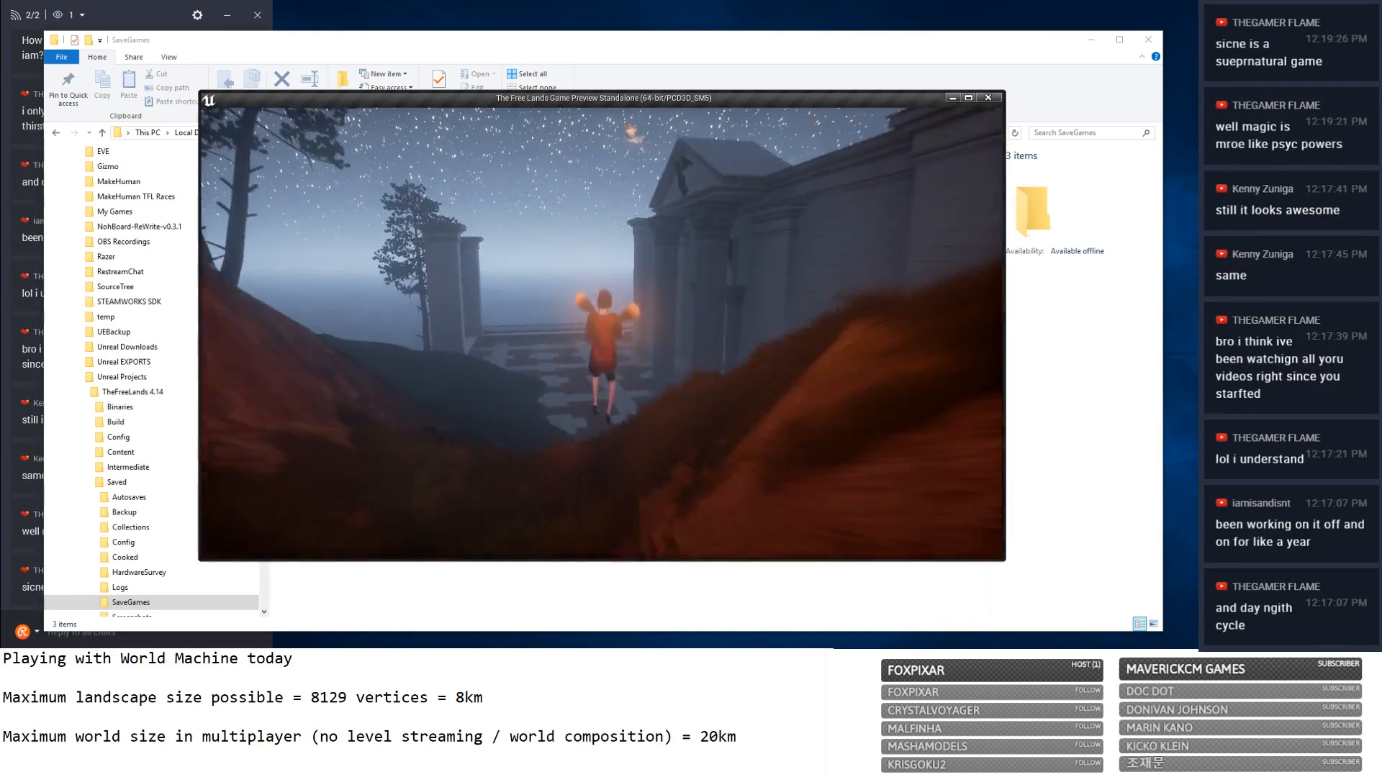
key(w)
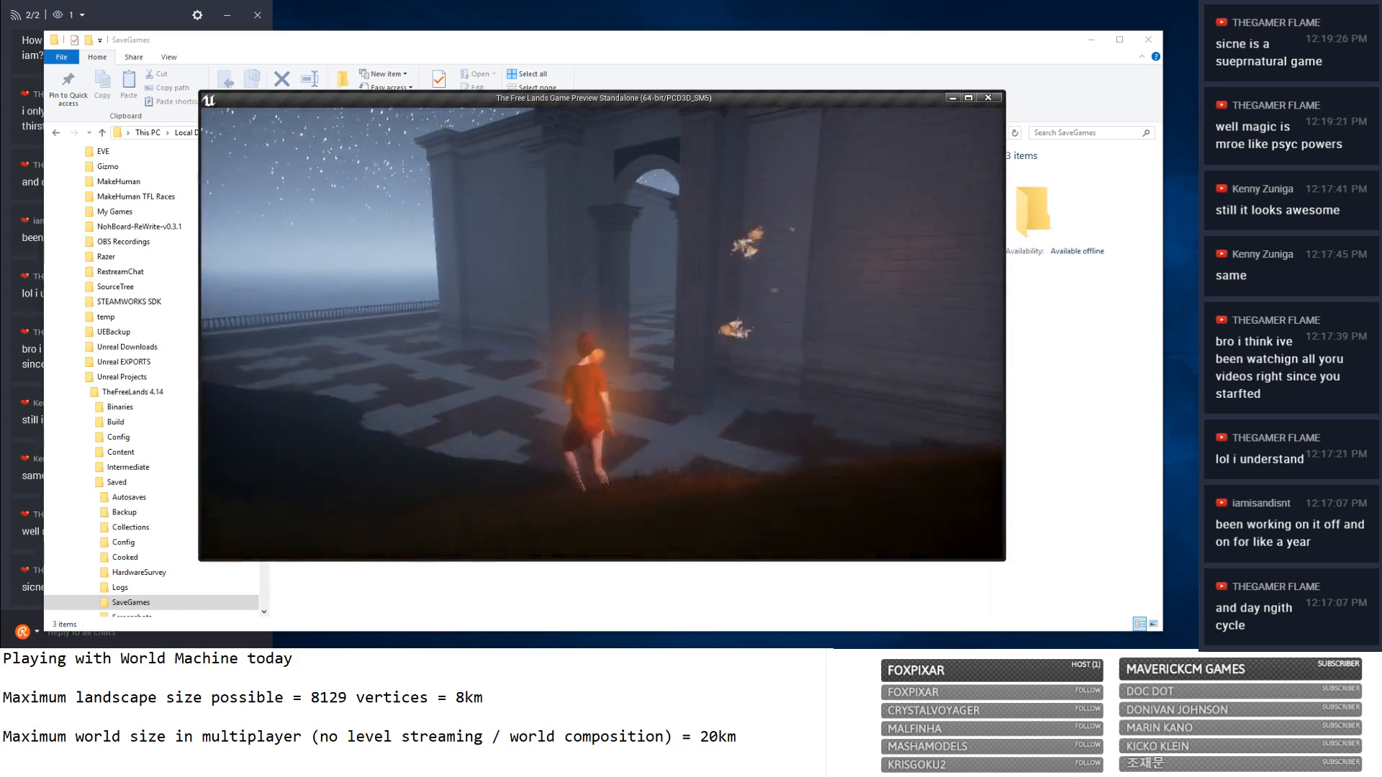
Follow the courtyard's balustrade with the character to the pillars at its outer edge overlooking the sea.
key(w)
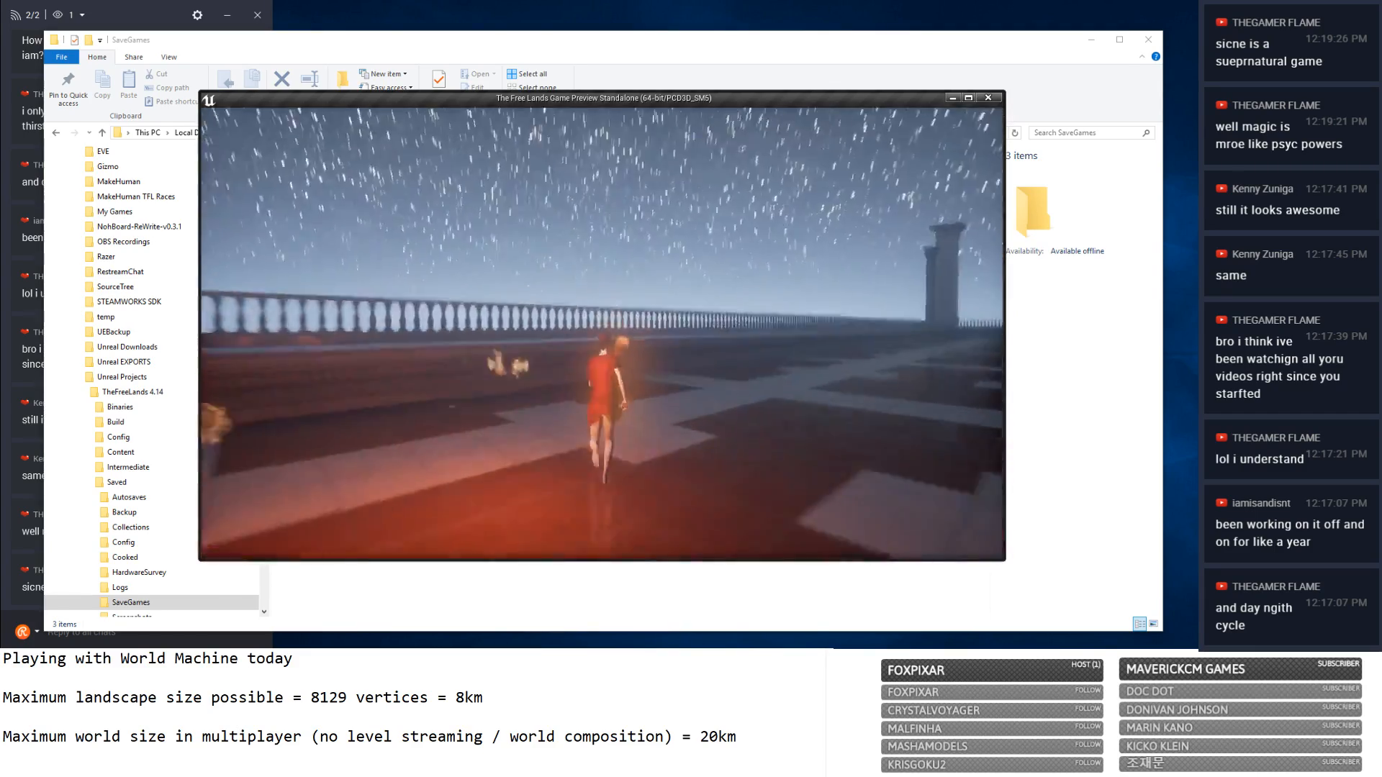
key(w)
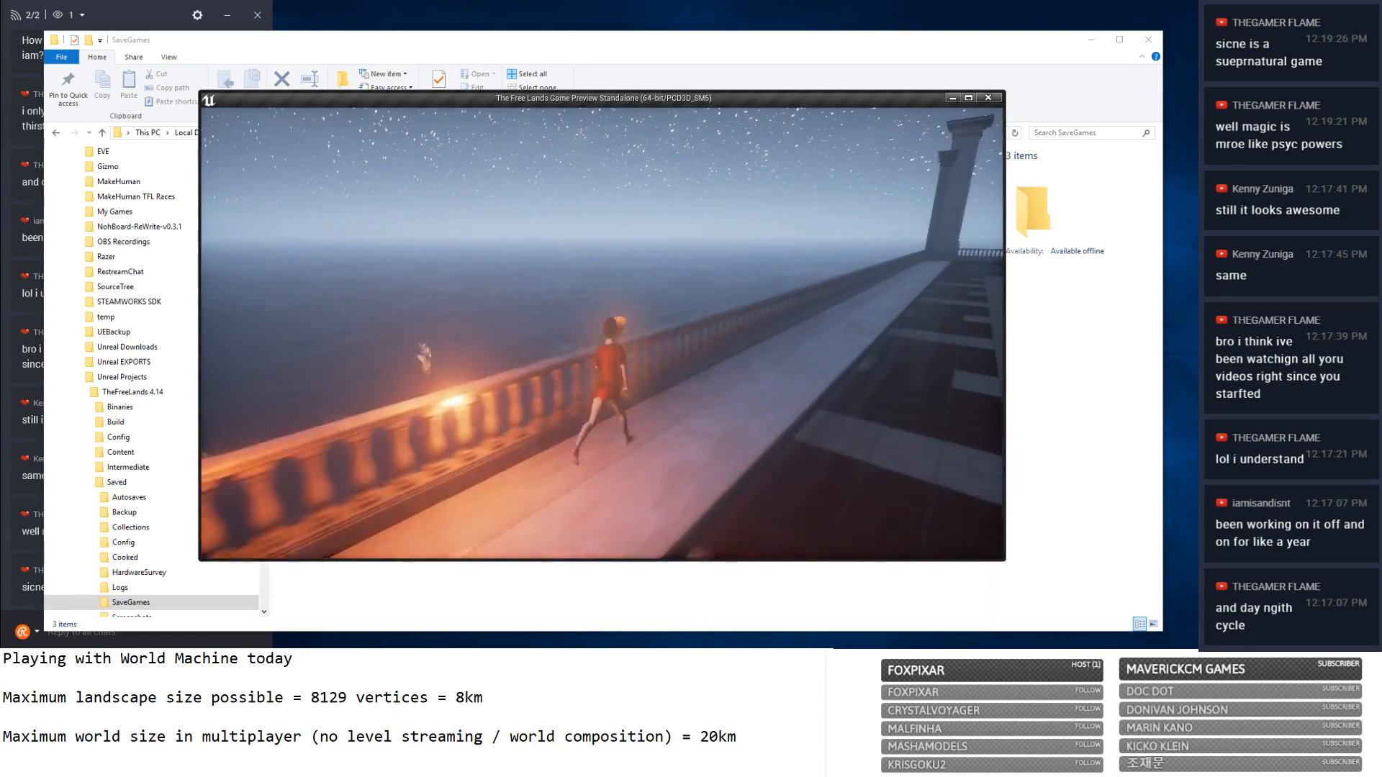
key(w)
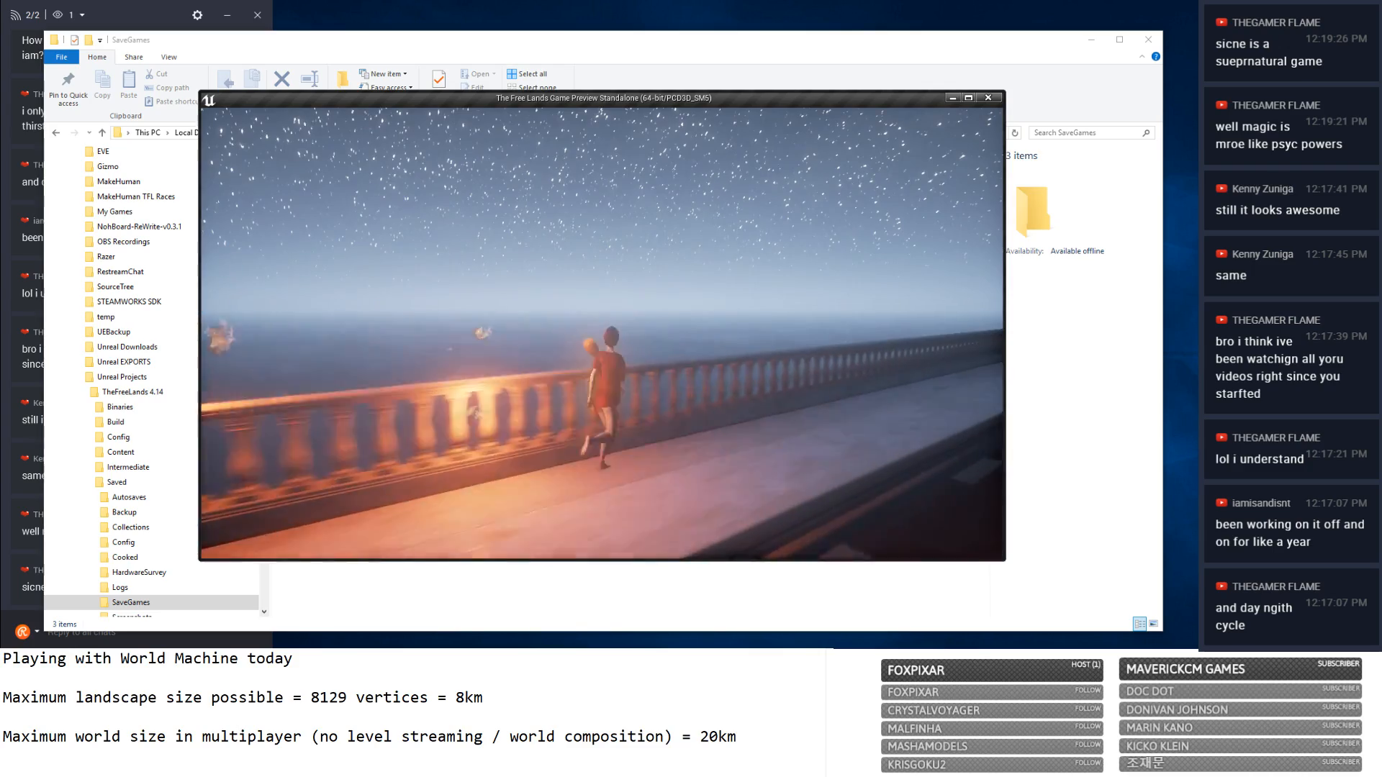
key(w)
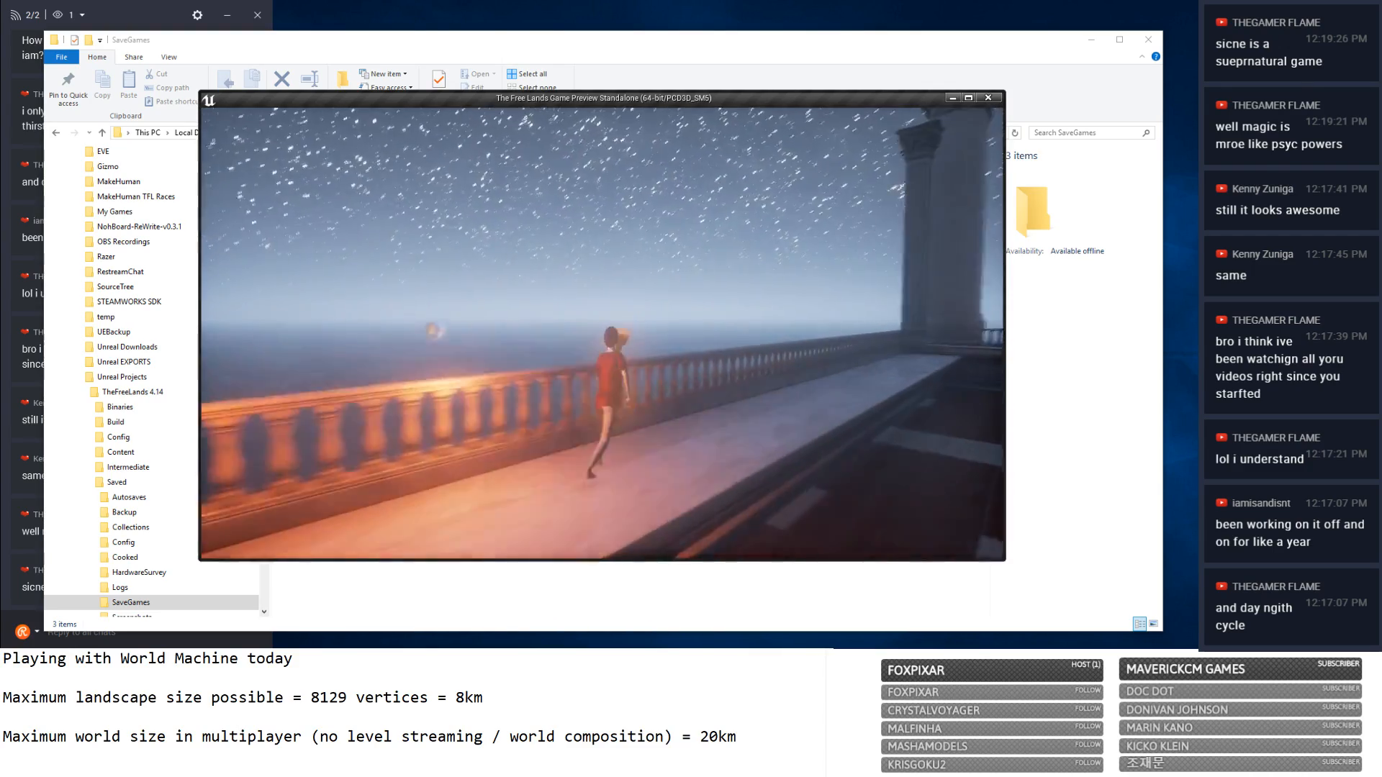
key(w)
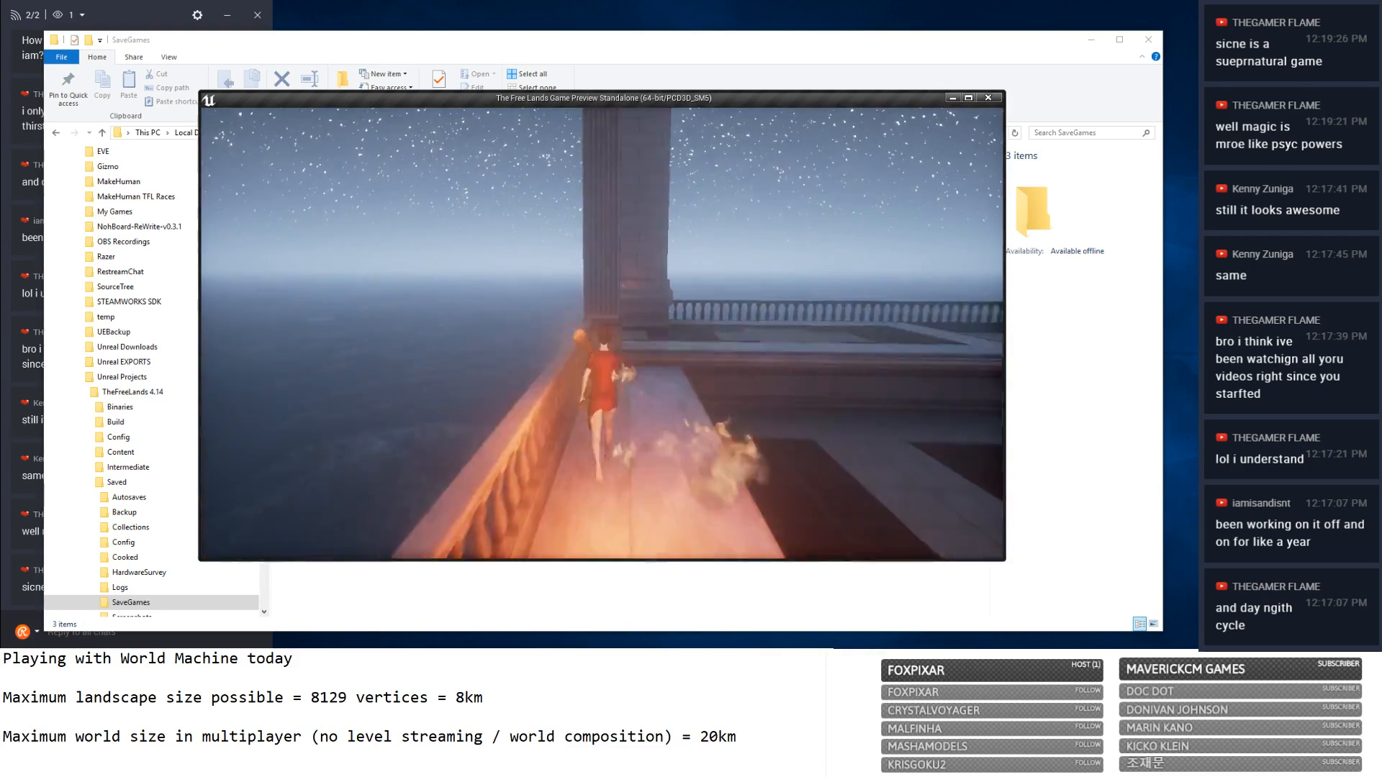
key(w)
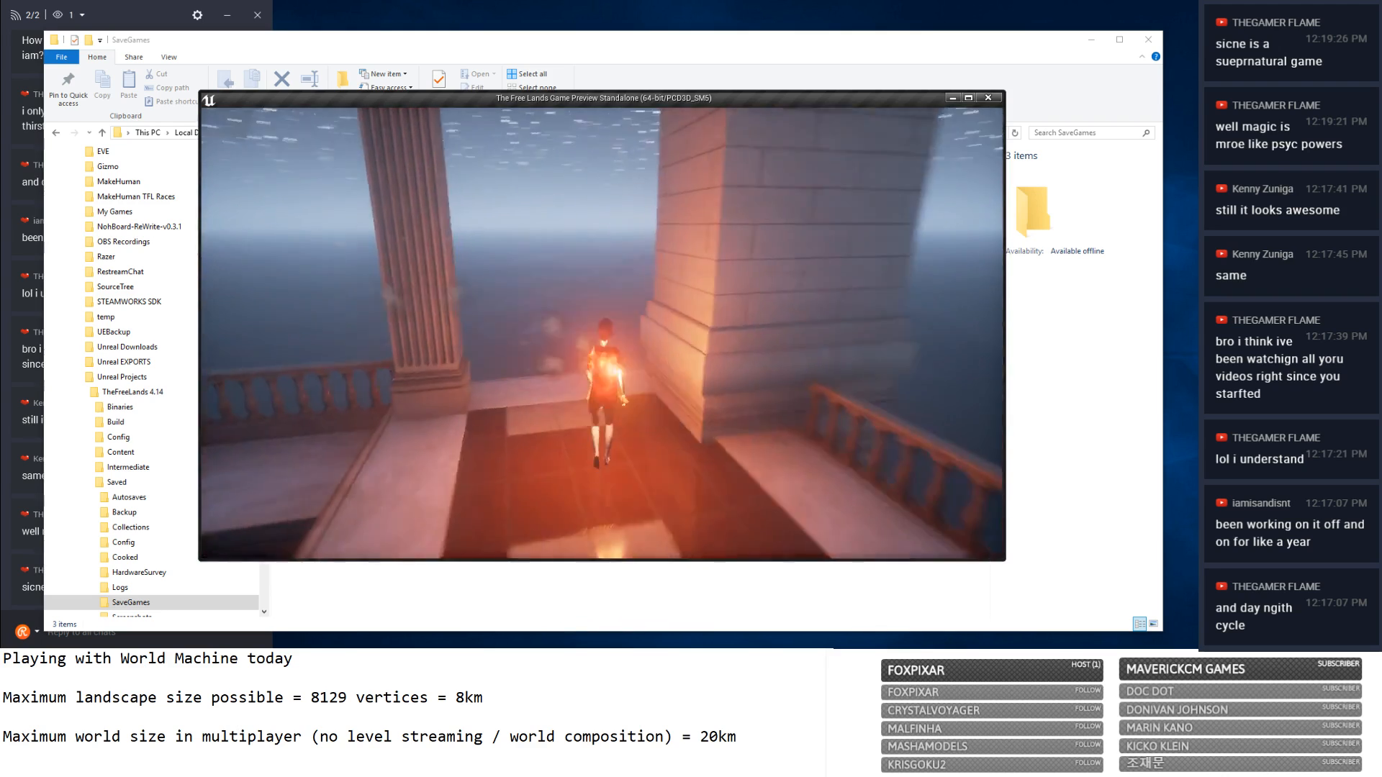
Run the character off the courtyard's outer edge and down the bare underwater slope beyond the building.
key(w)
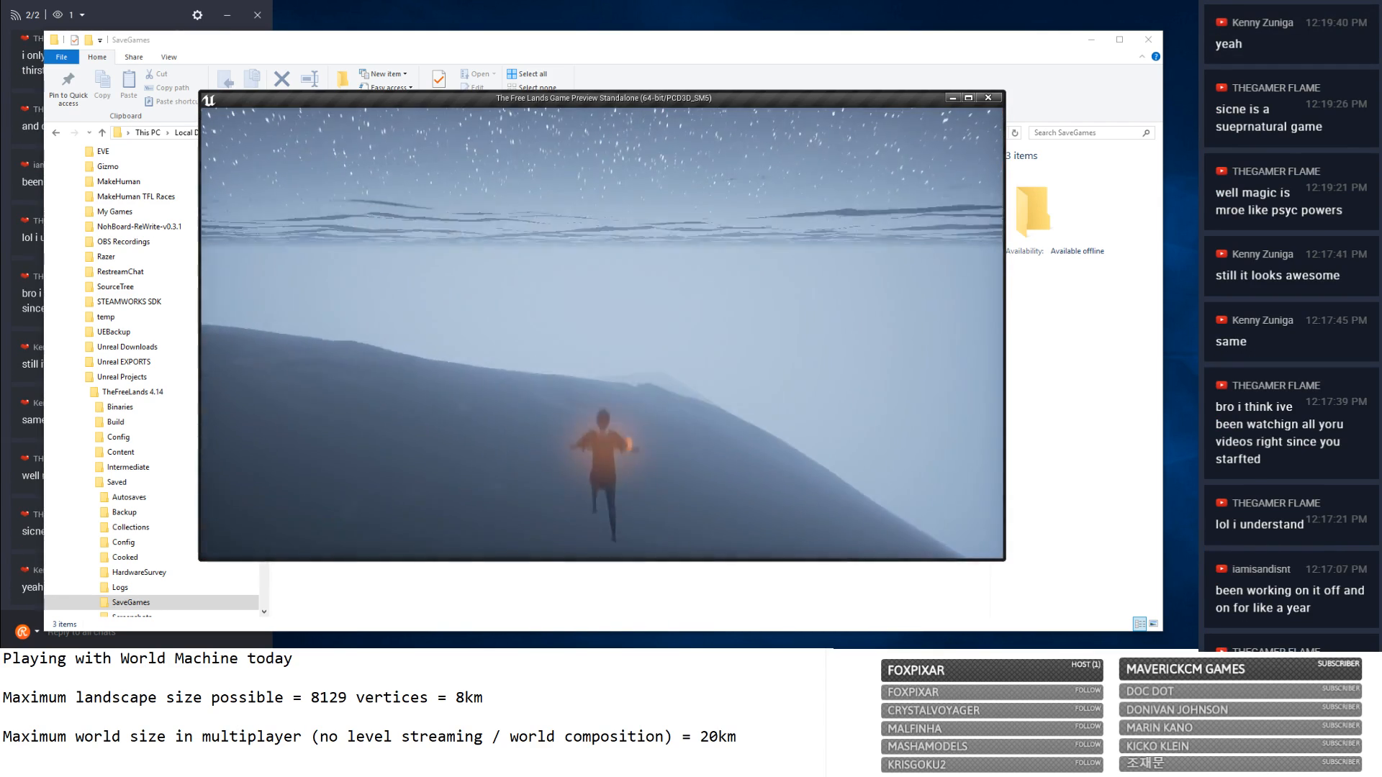
key(w)
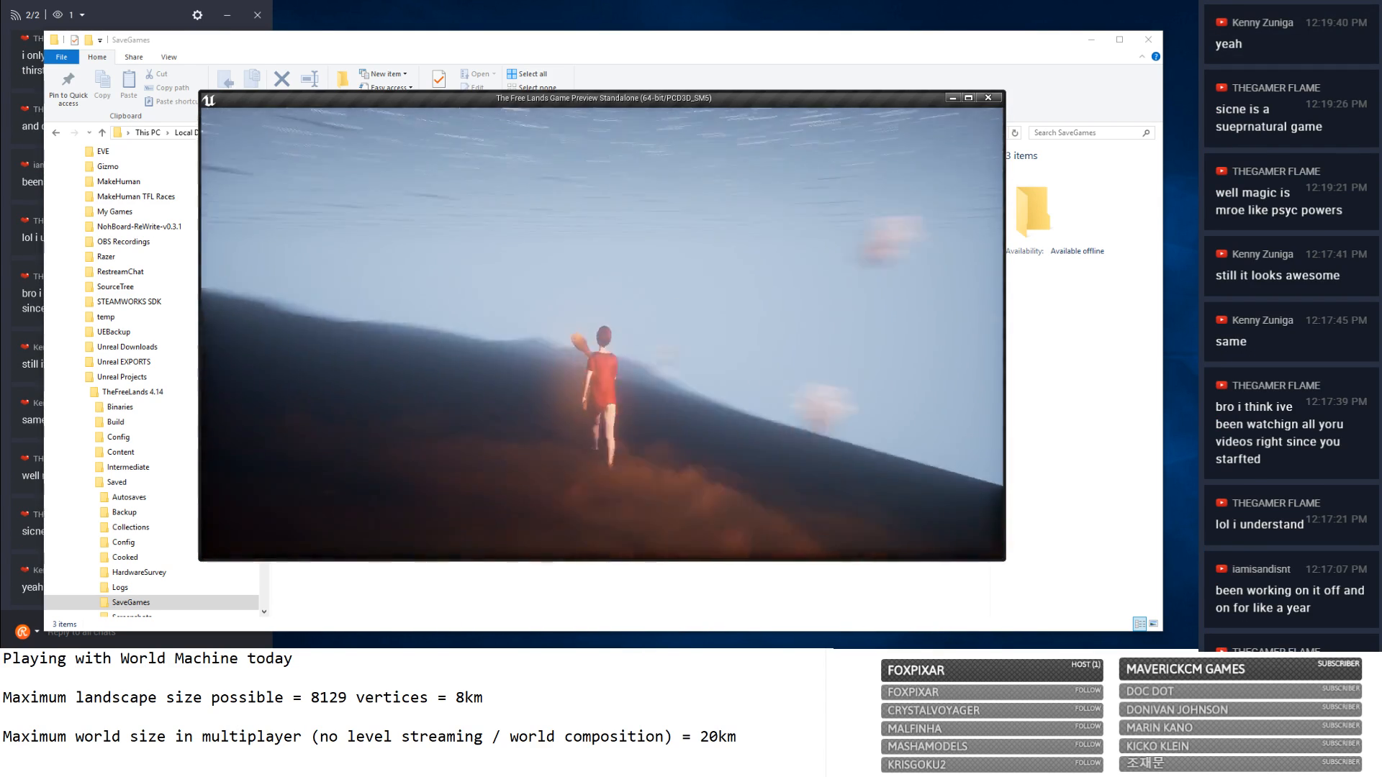
key(w)
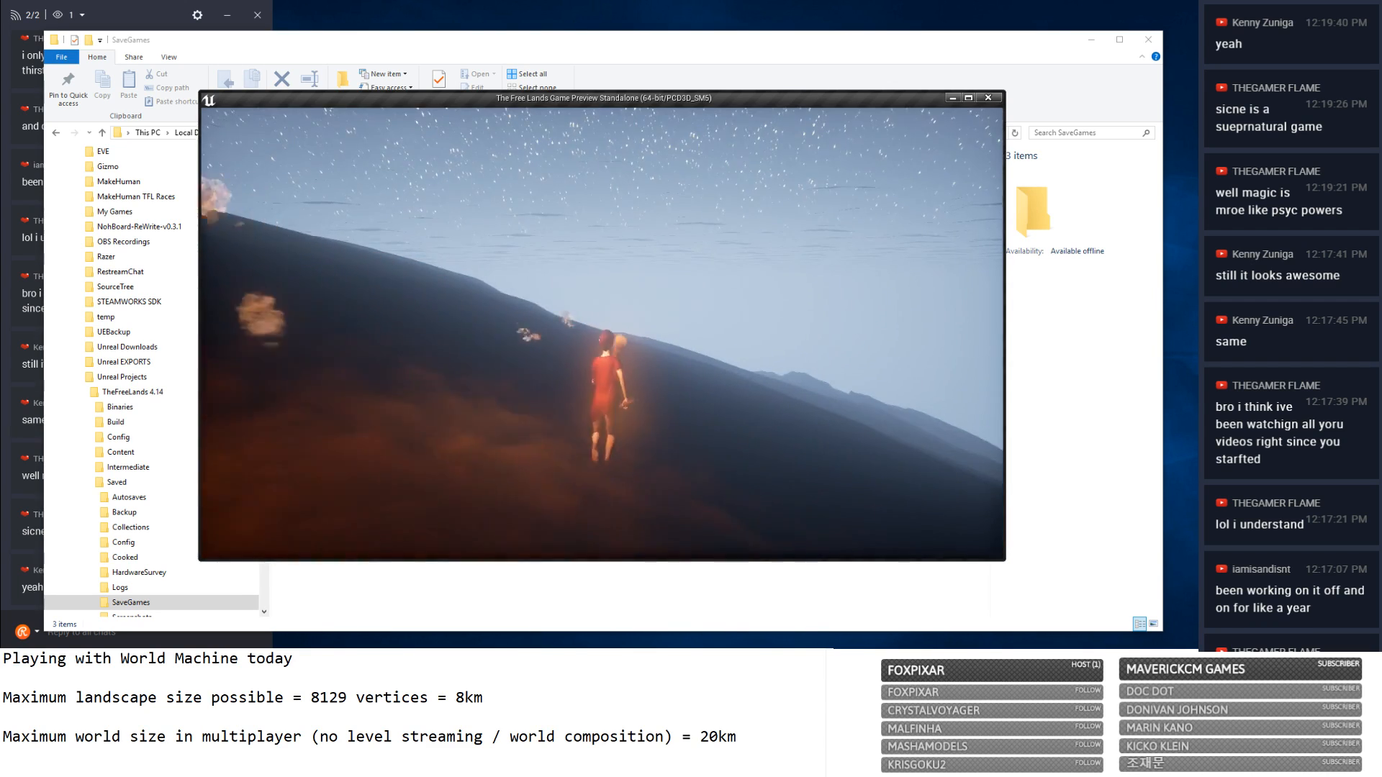
key(w)
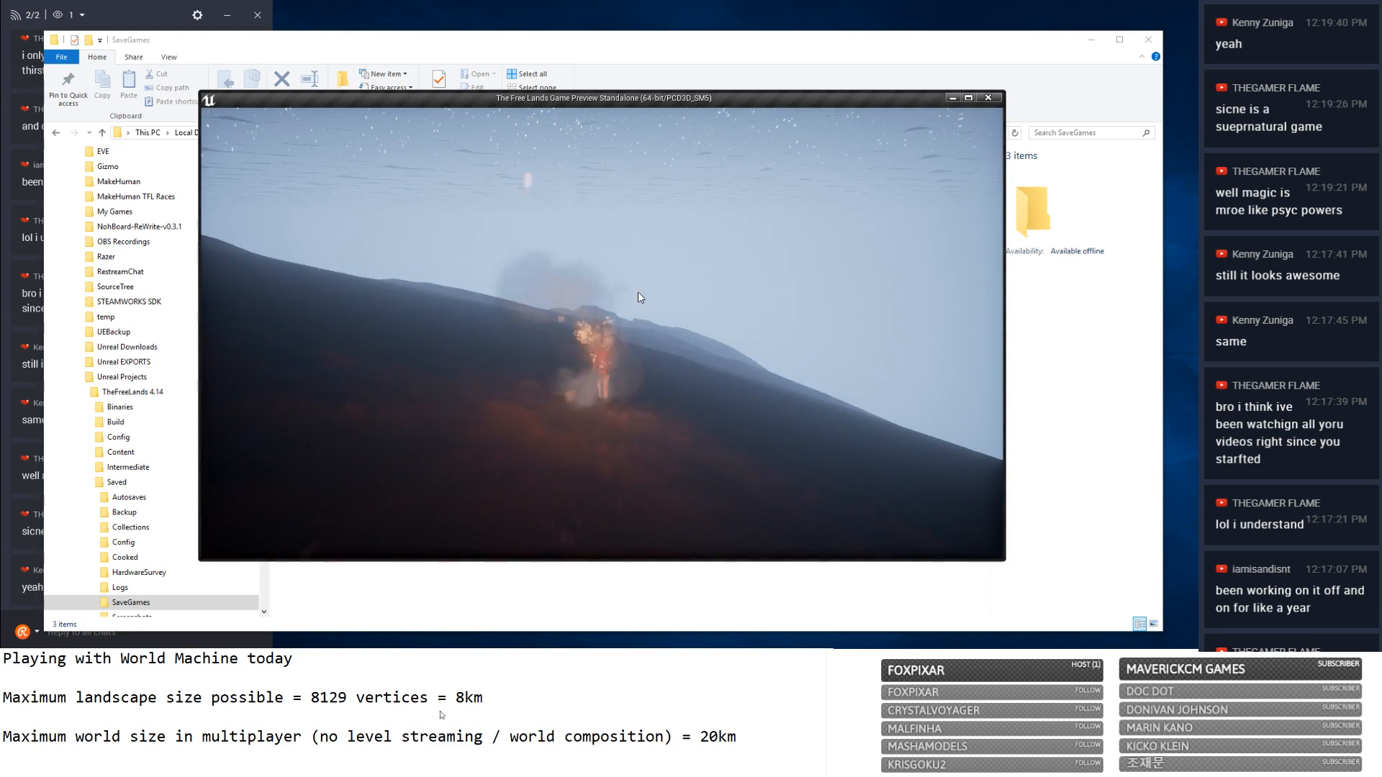
key(w)
key(w)
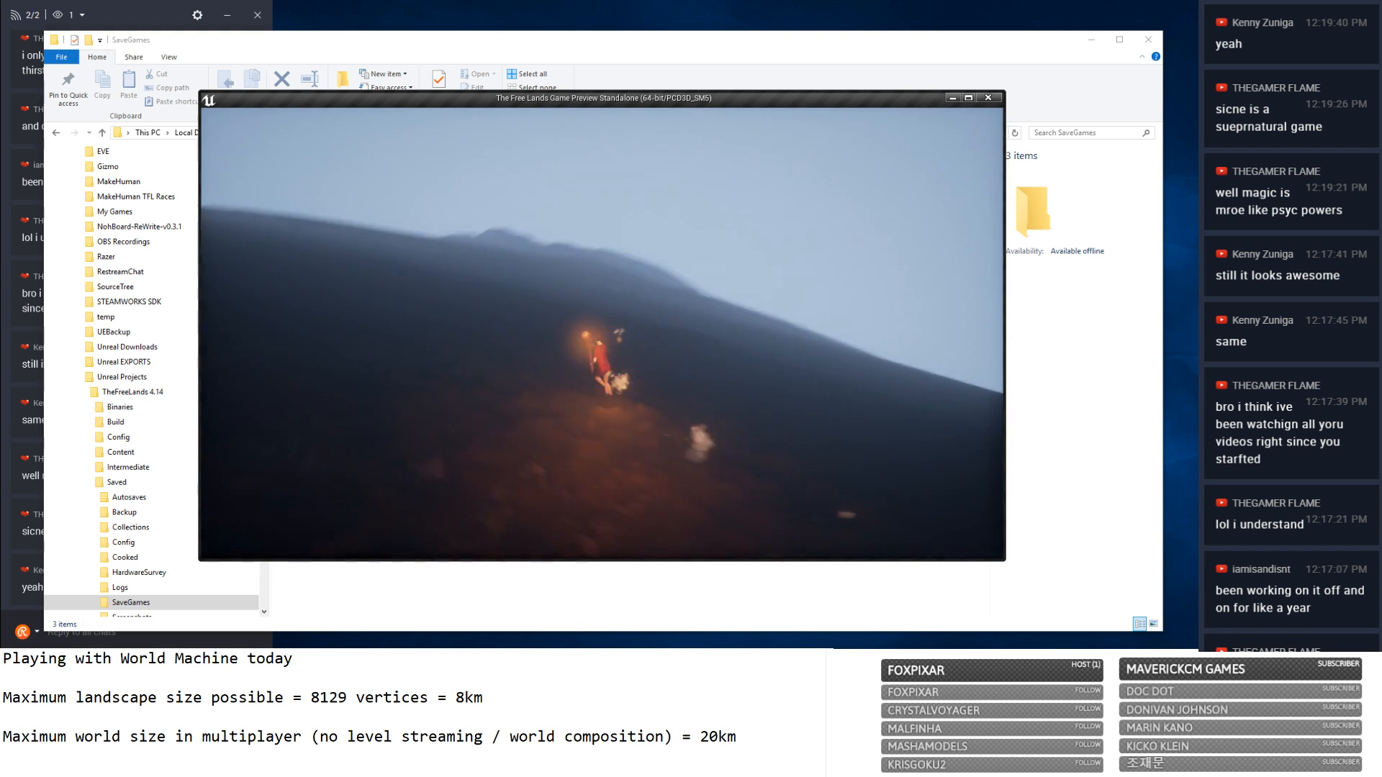
key(w)
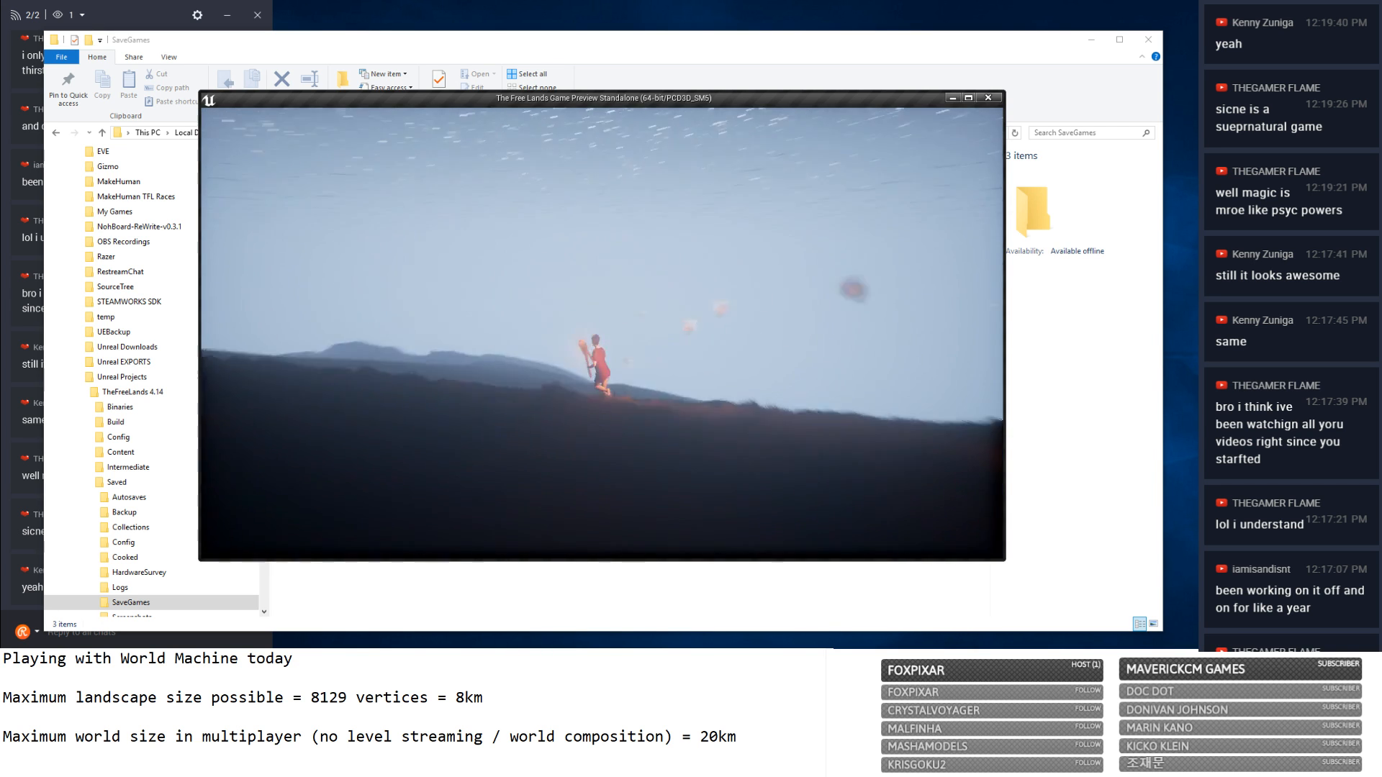
key(w)
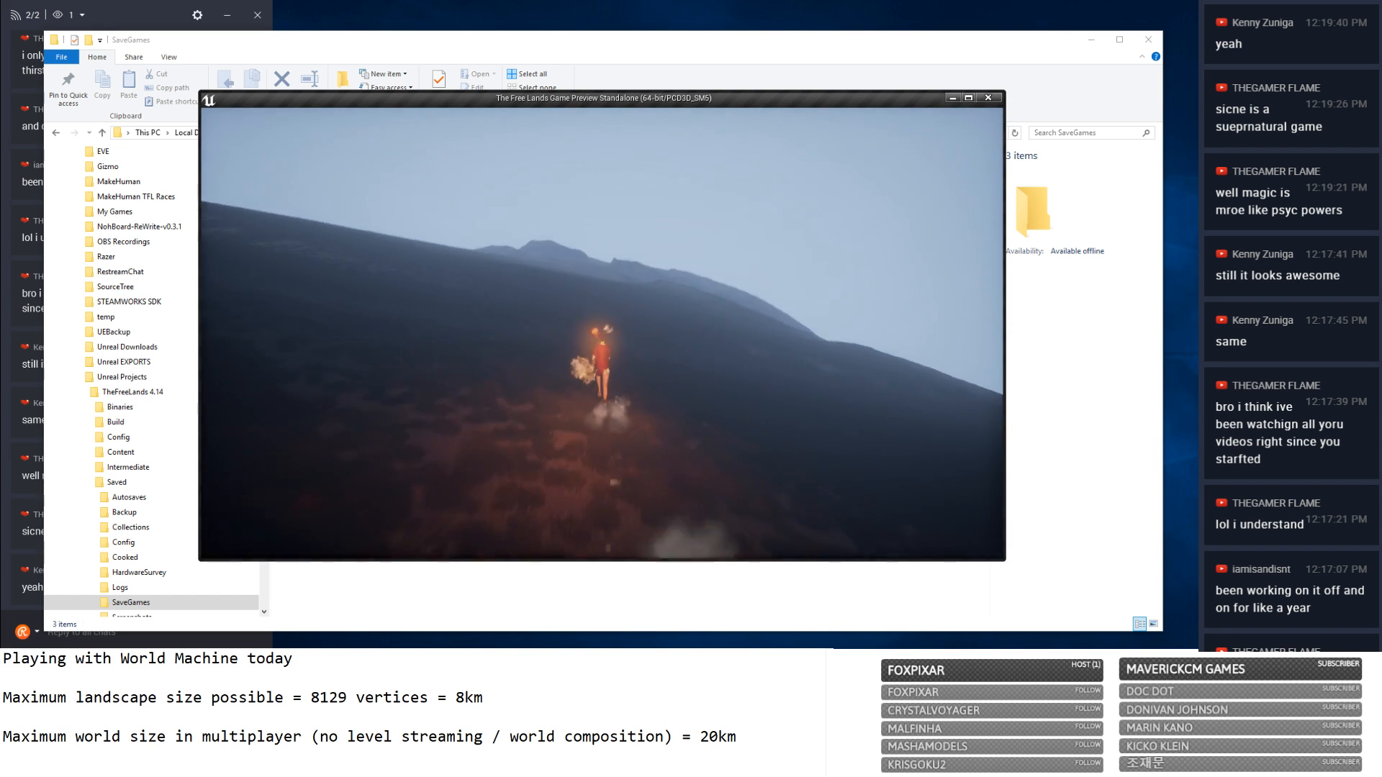
Run the character across the dark underwater hills and sandy patches, glancing back at the island along the way.
key(d)
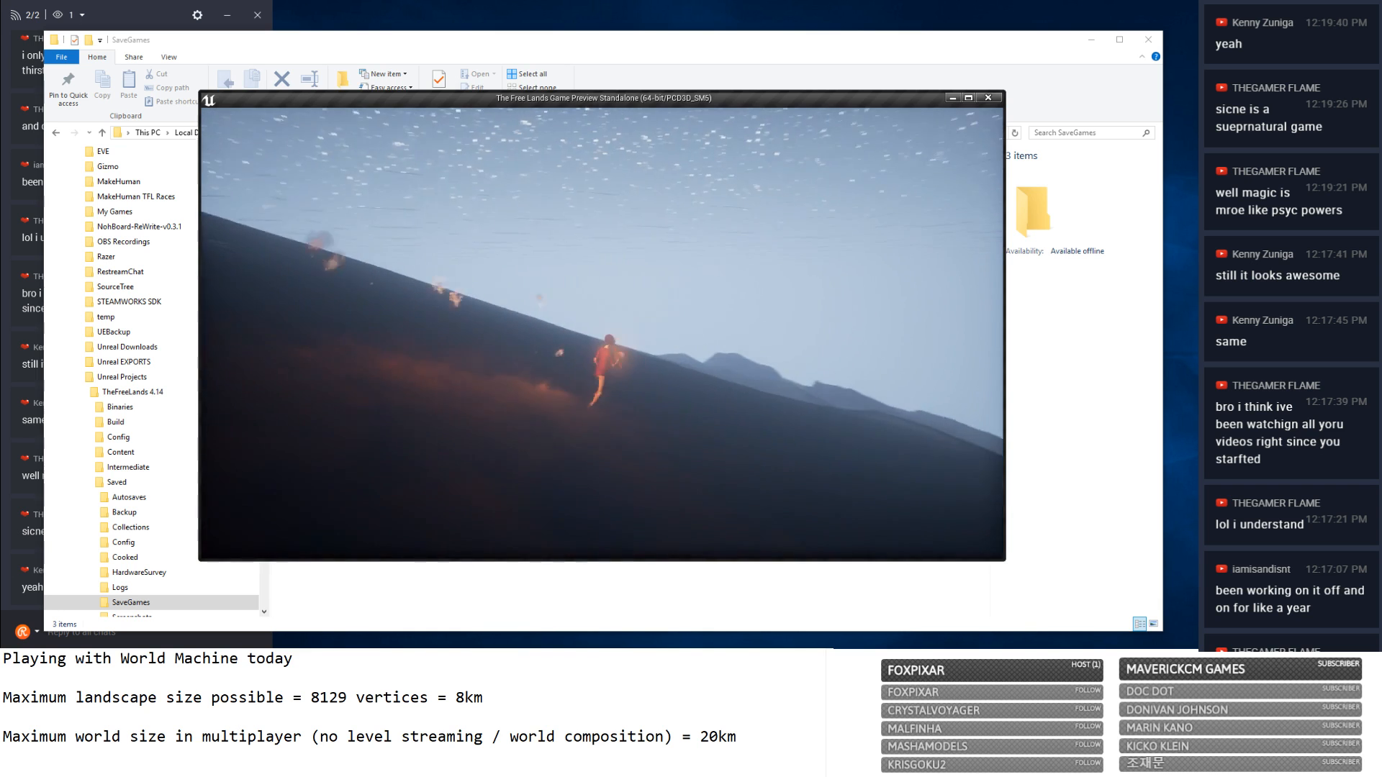
key(w)
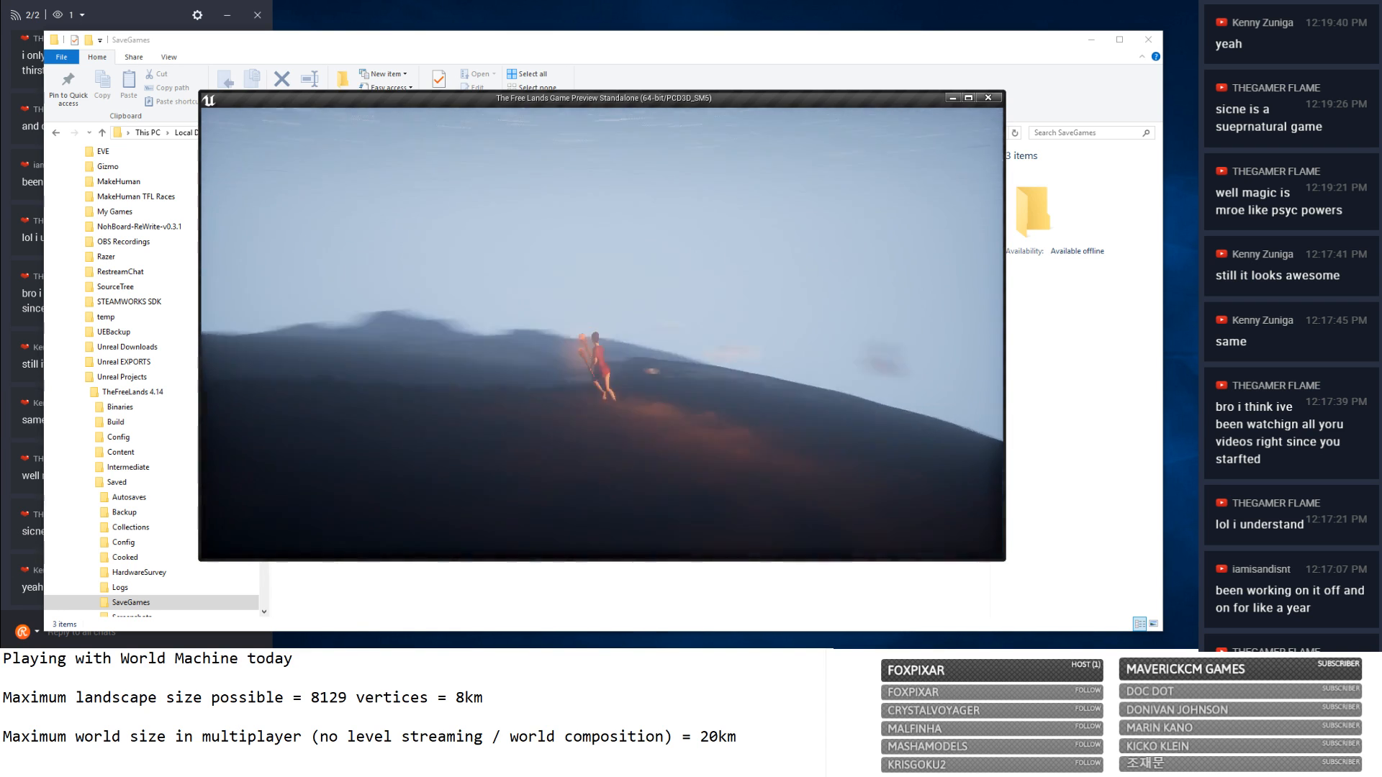
key(w)
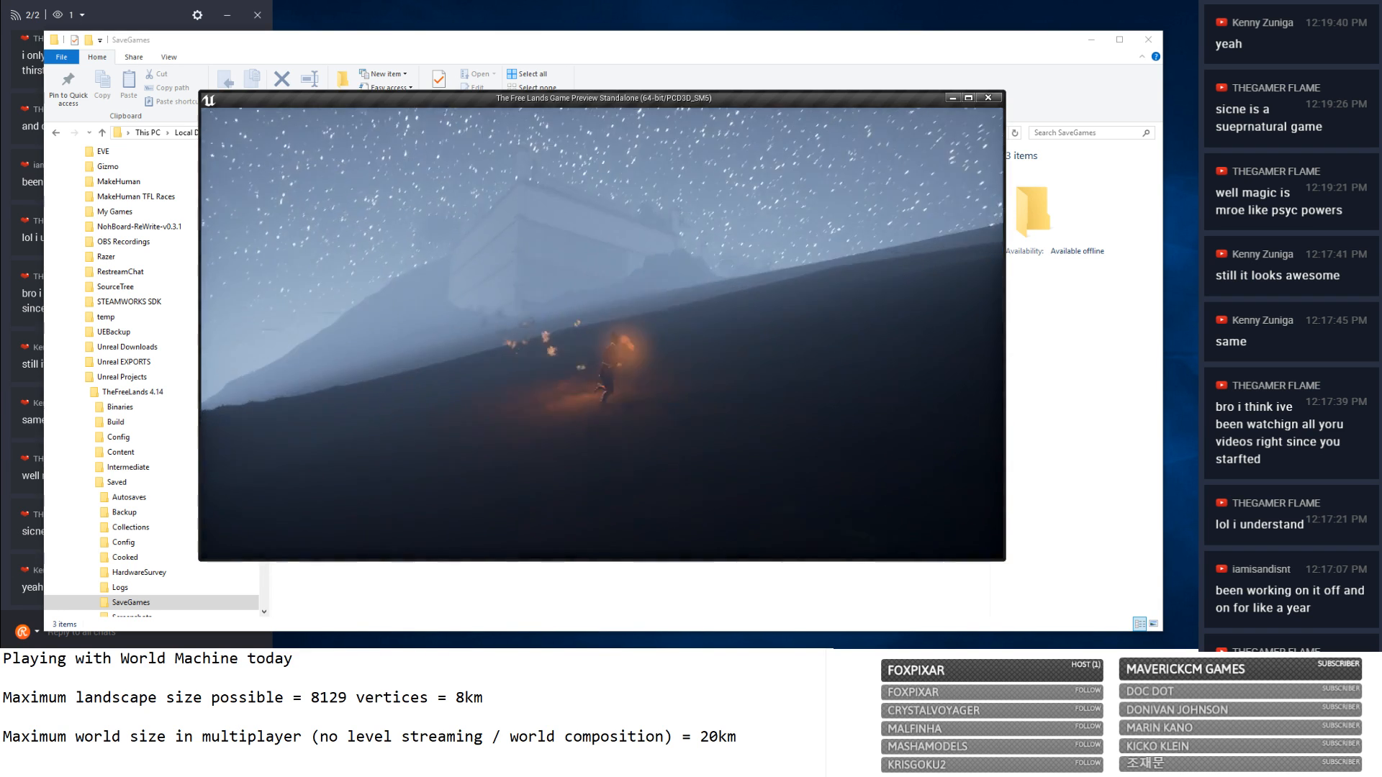
key(w)
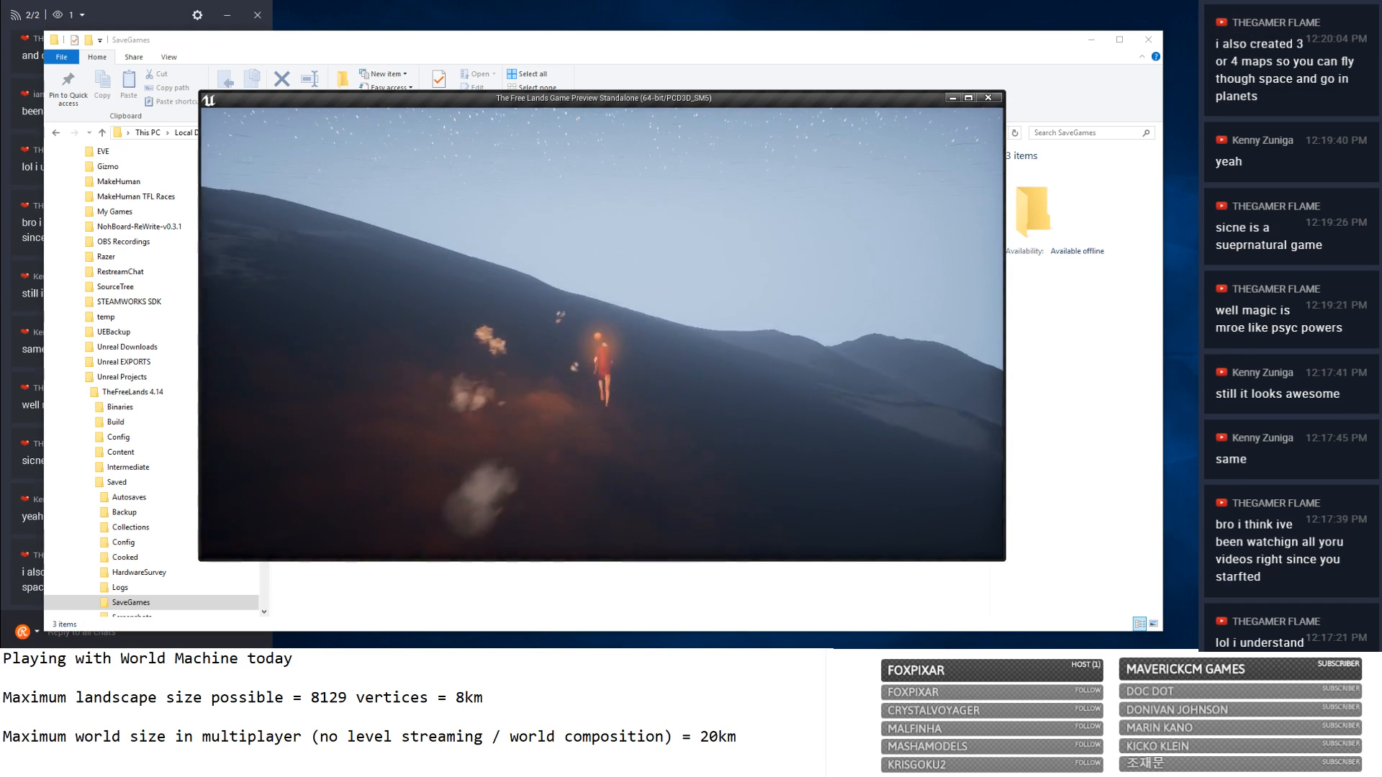
key(w)
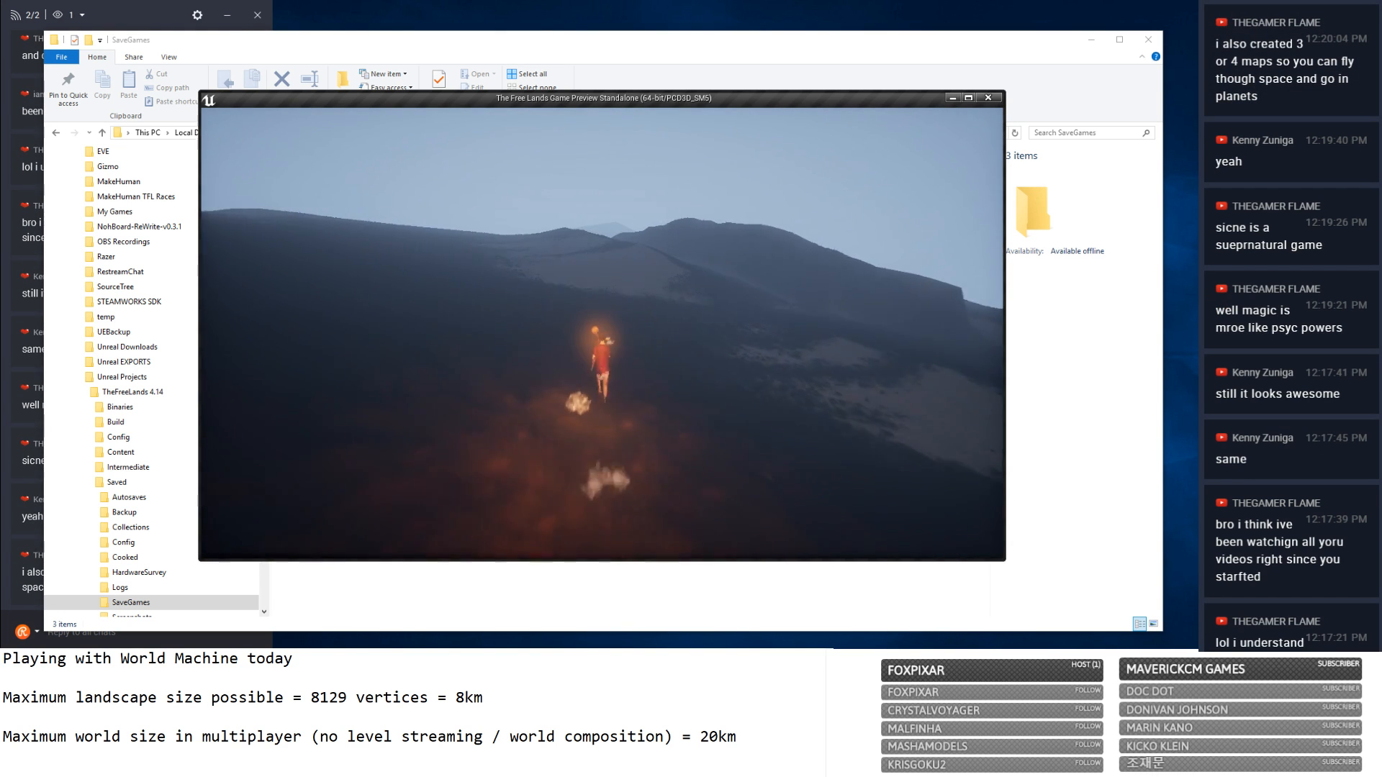
key(w)
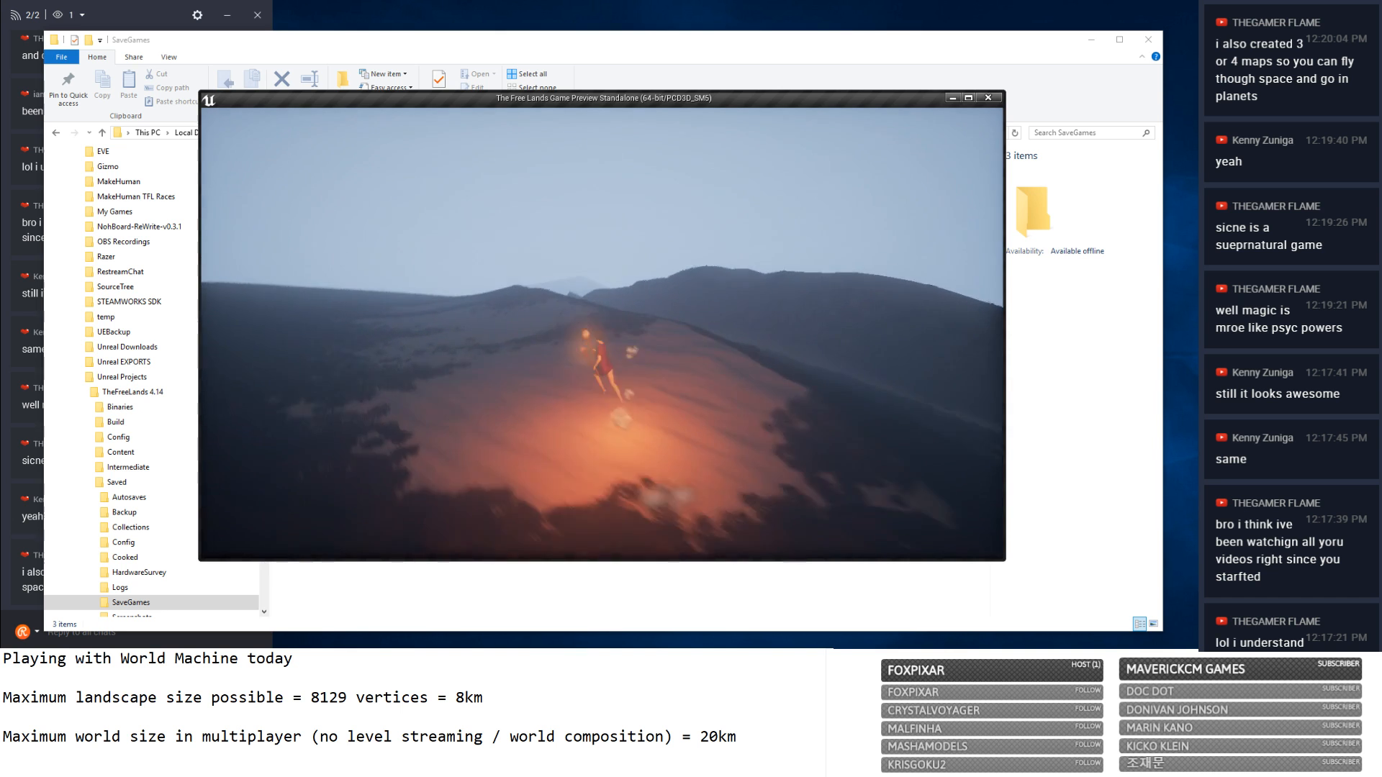
key(w)
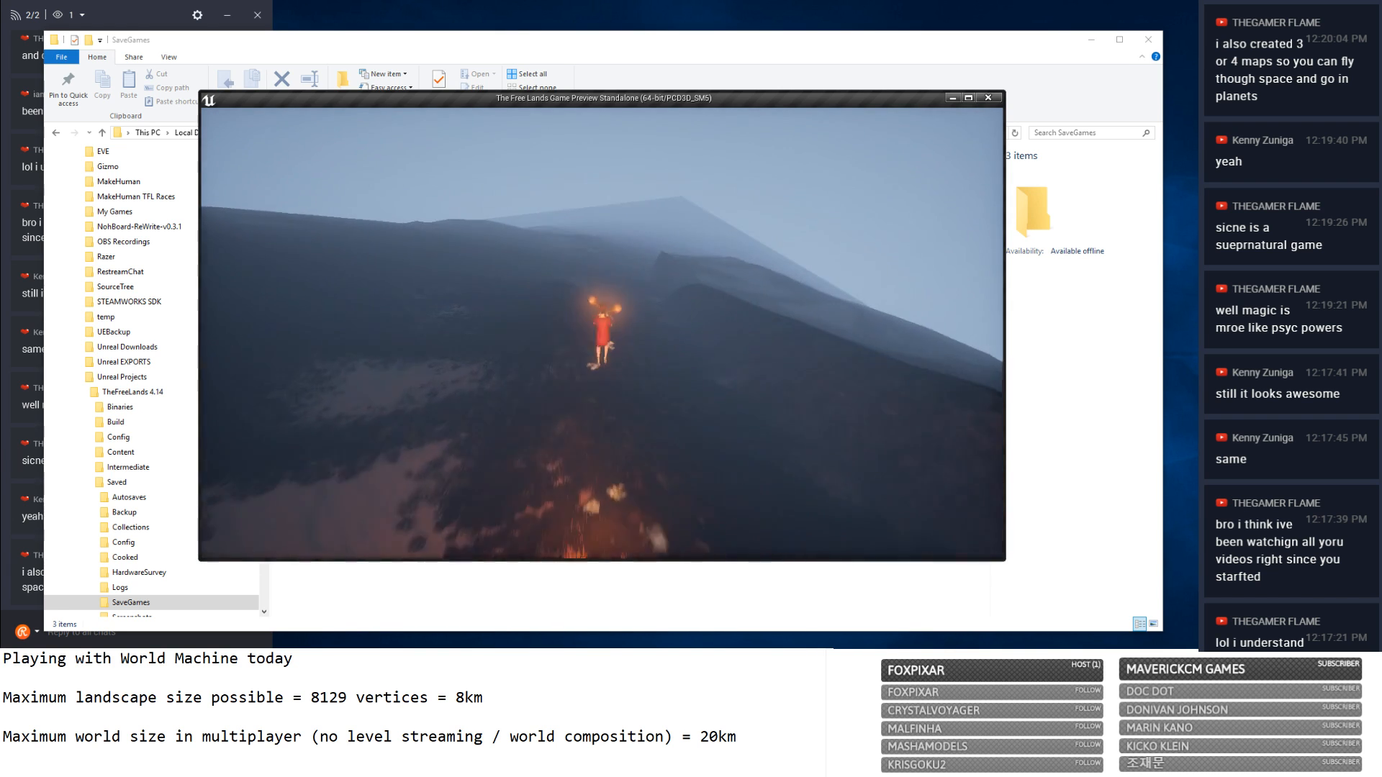
key(w)
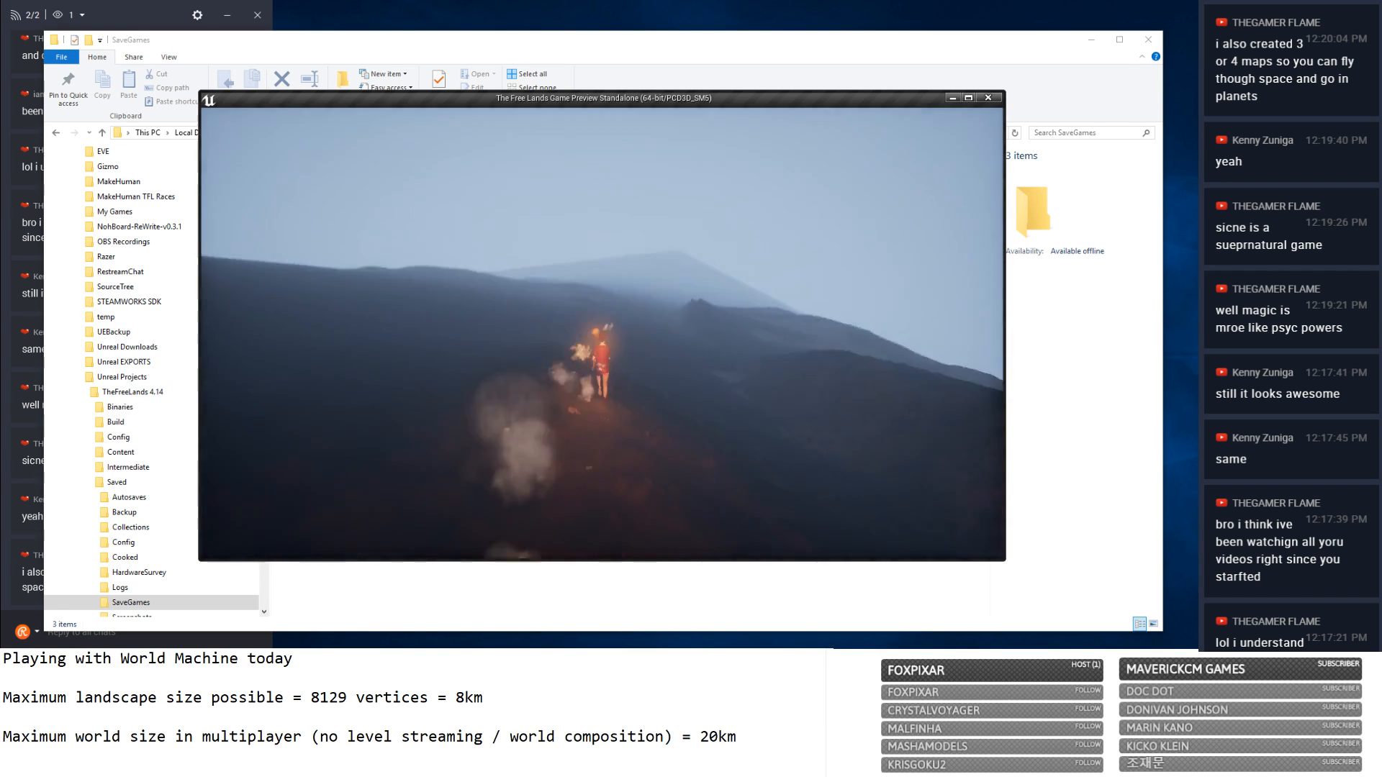
Run the character on across the seabed toward the pointed far corner of the landscape, with the camera tilted toward the horizon.
key(w)
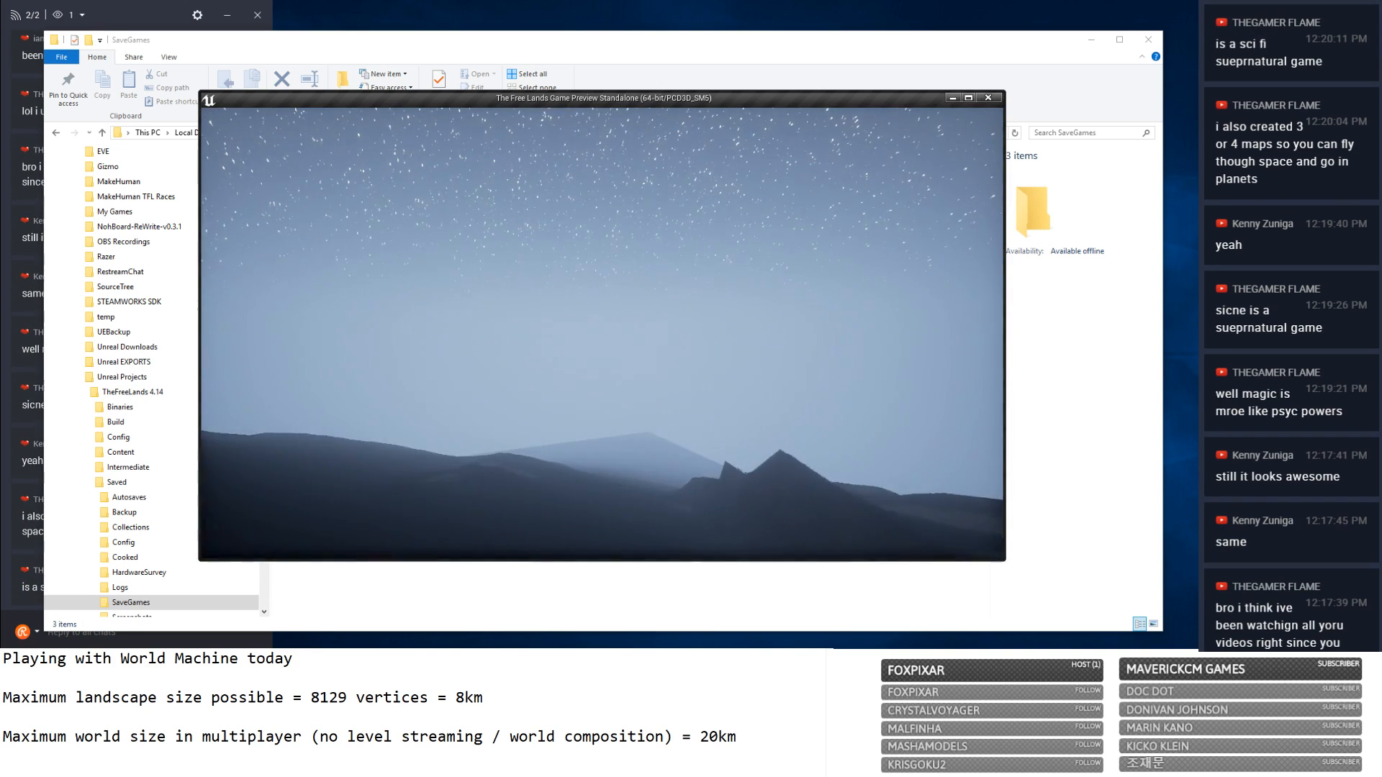
key(w)
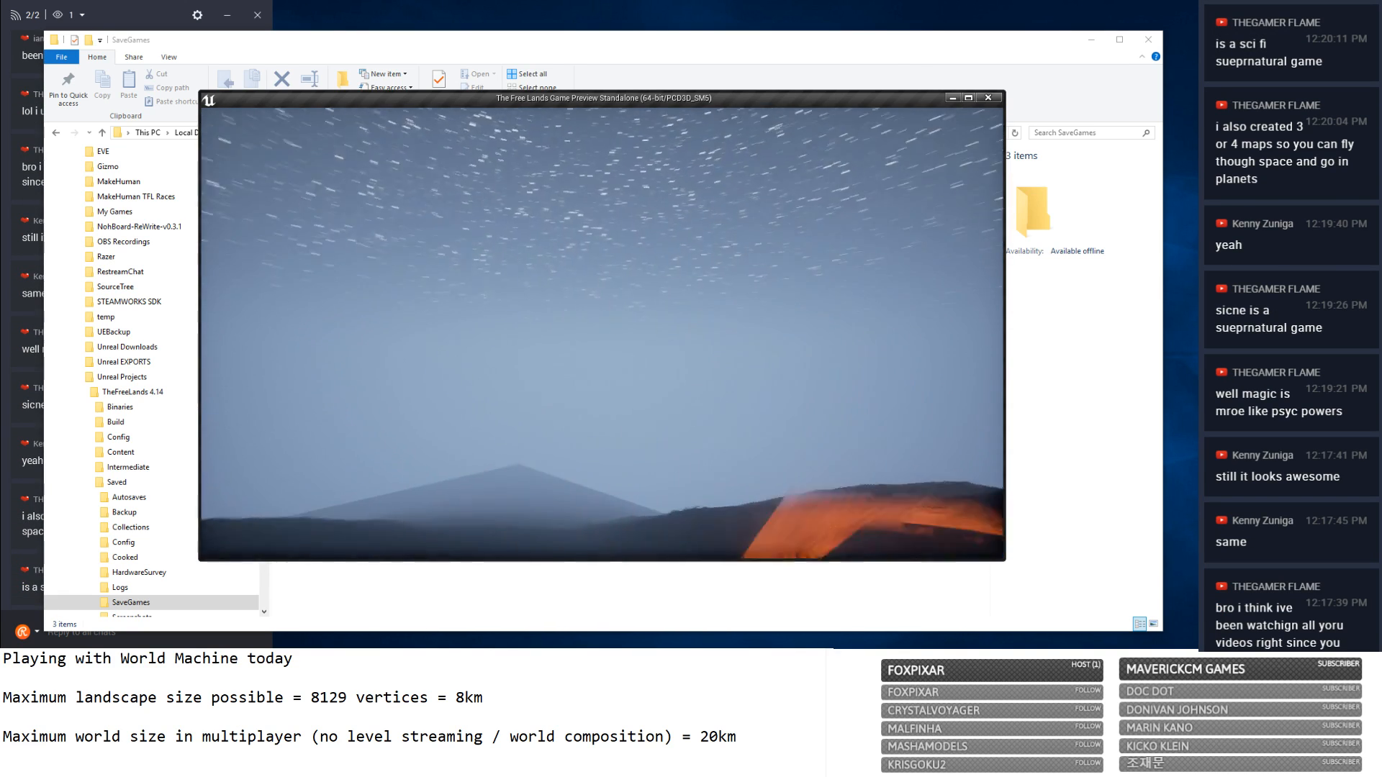
key(w)
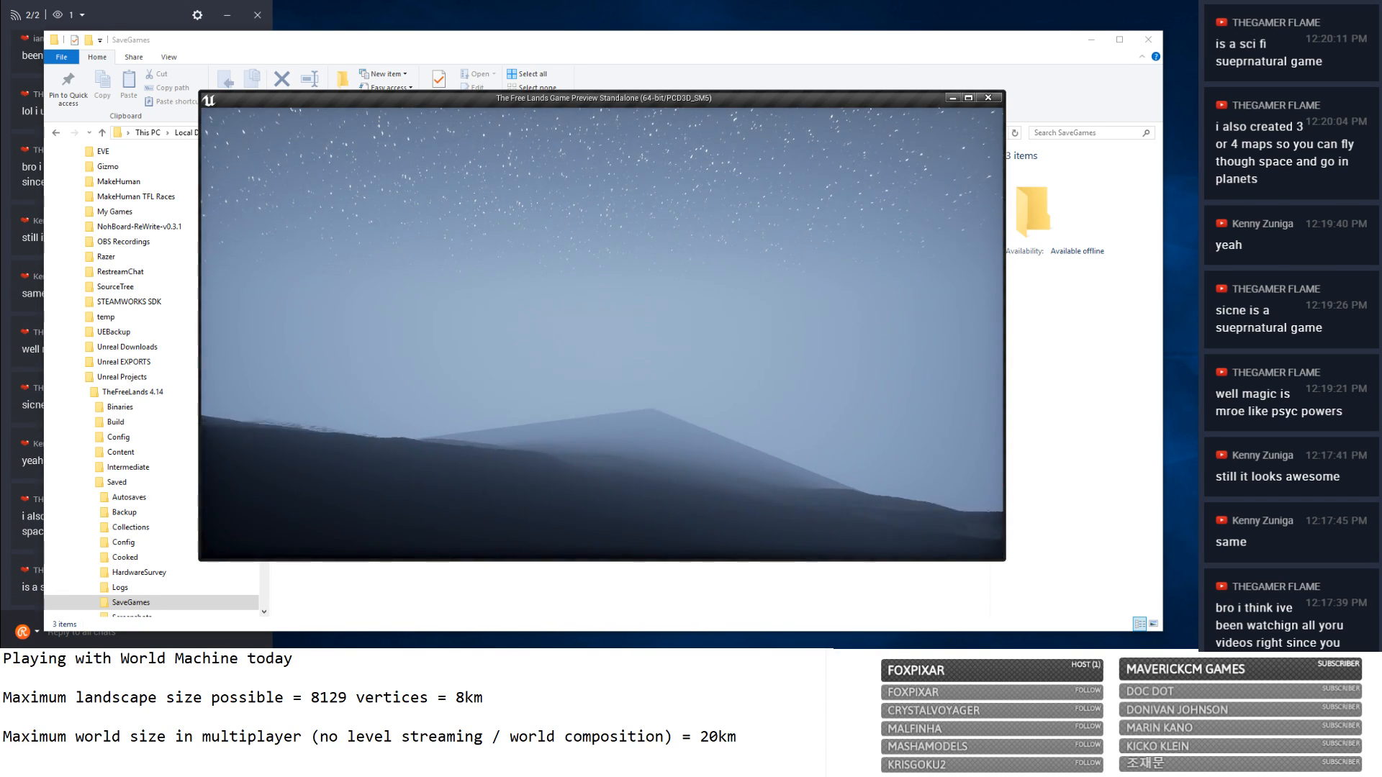
key(w)
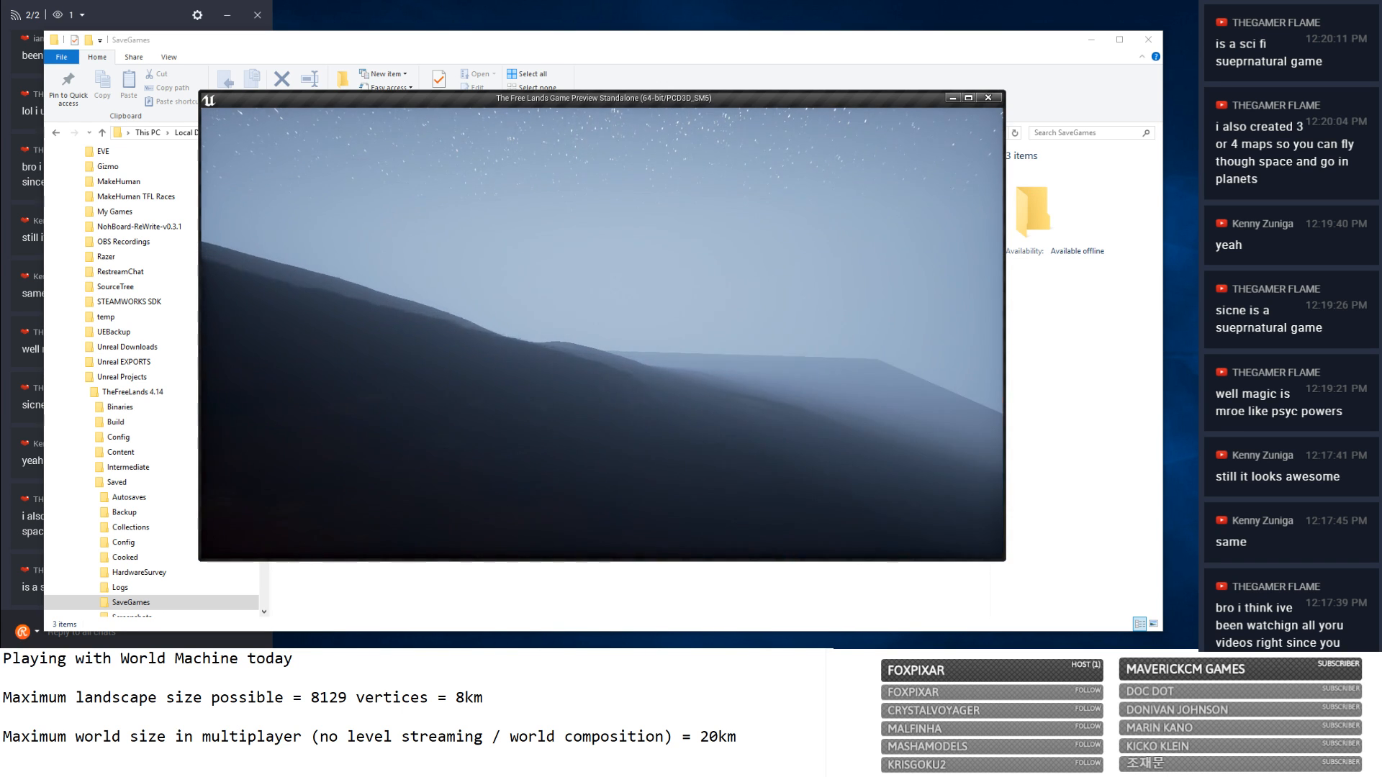
key(w)
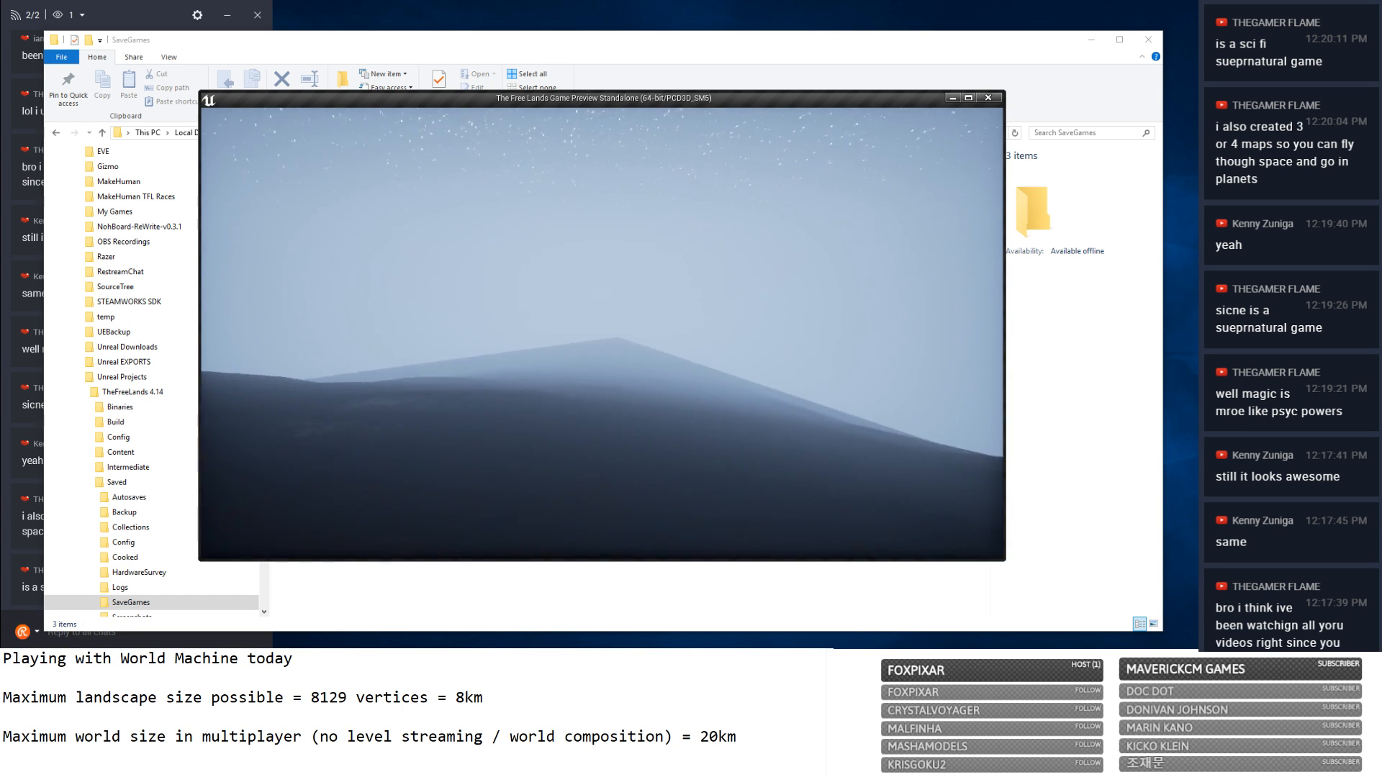
key(w)
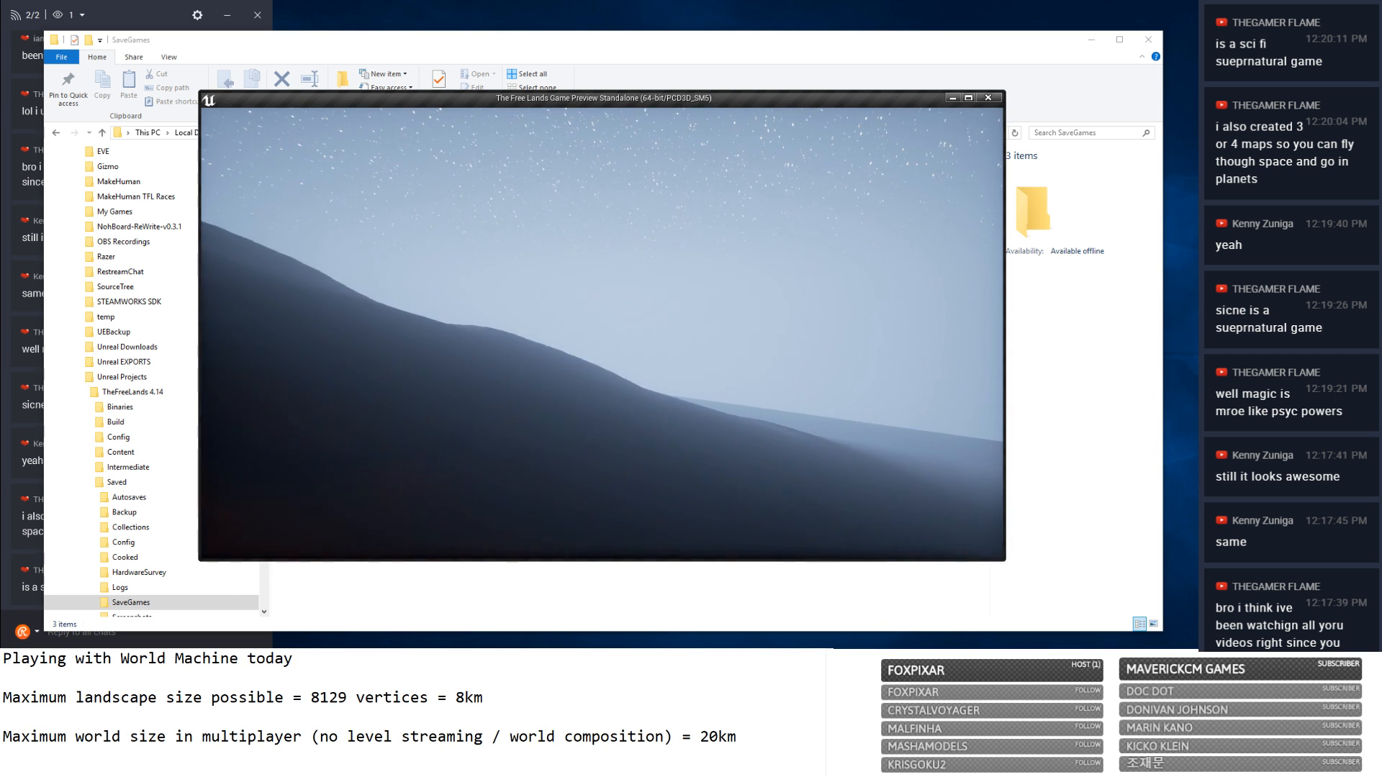
key(w)
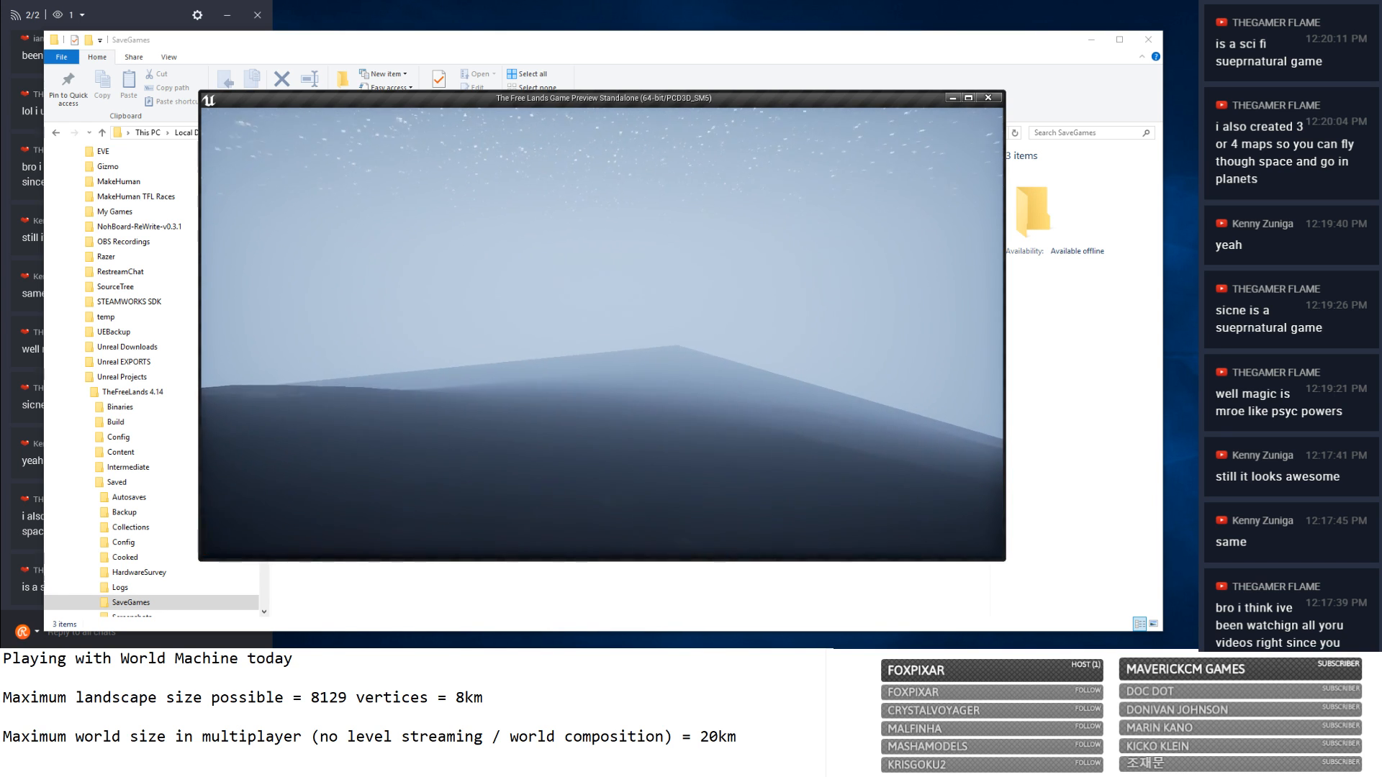
key(w)
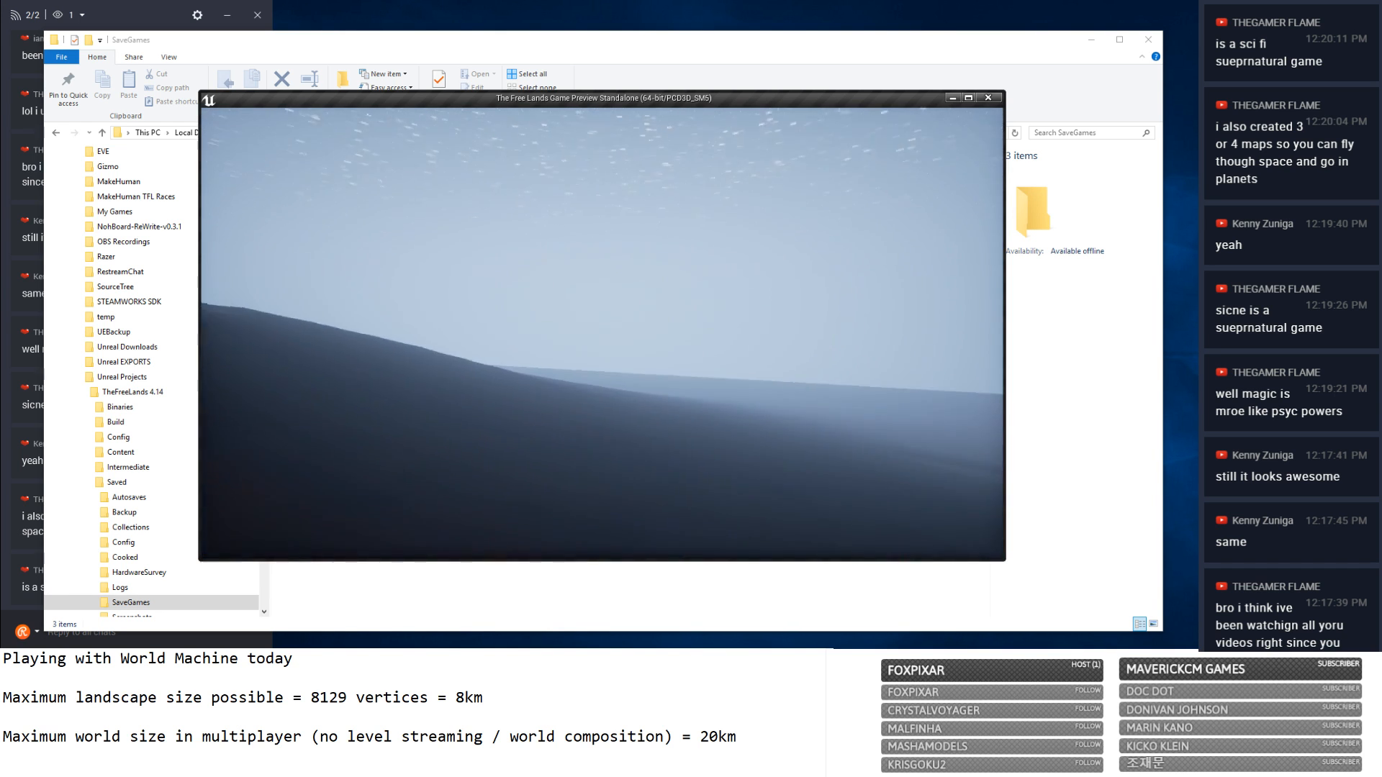
key(w)
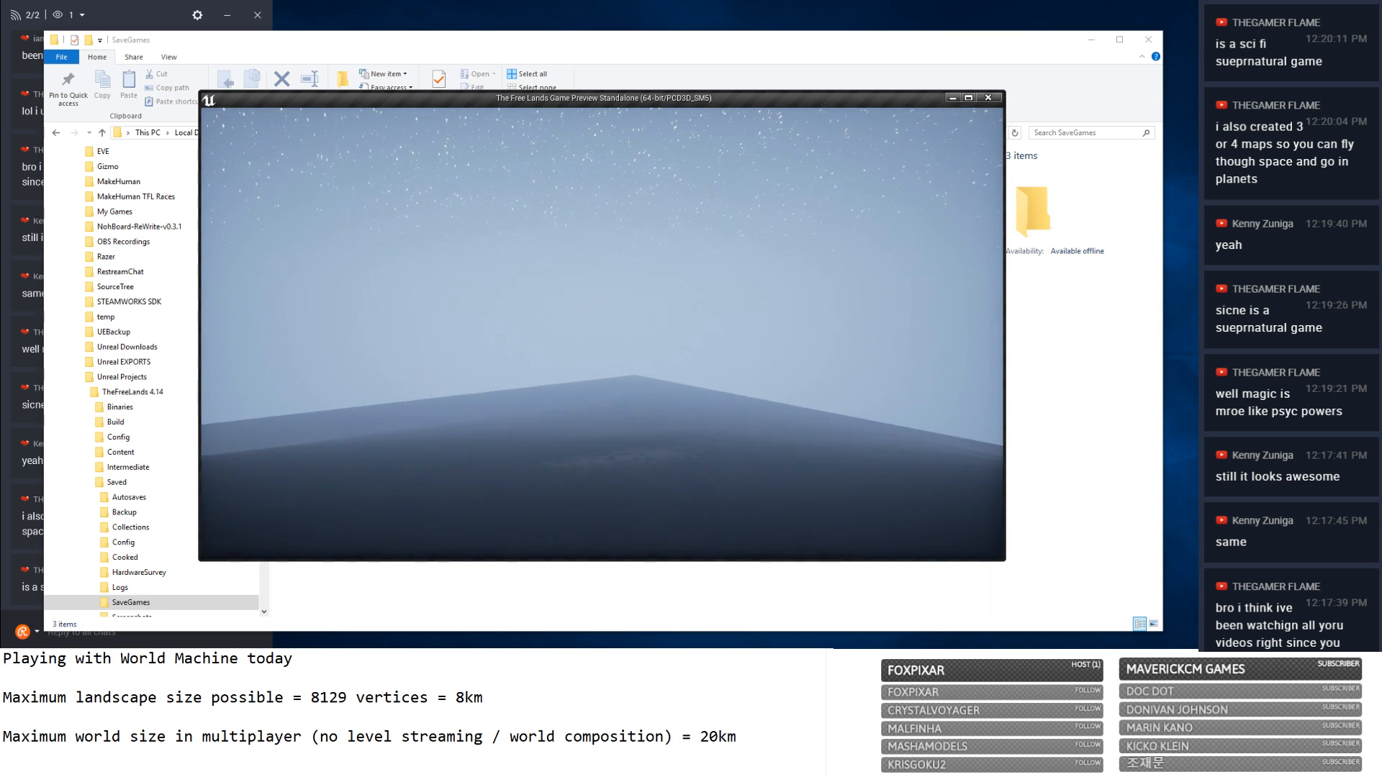
key(w)
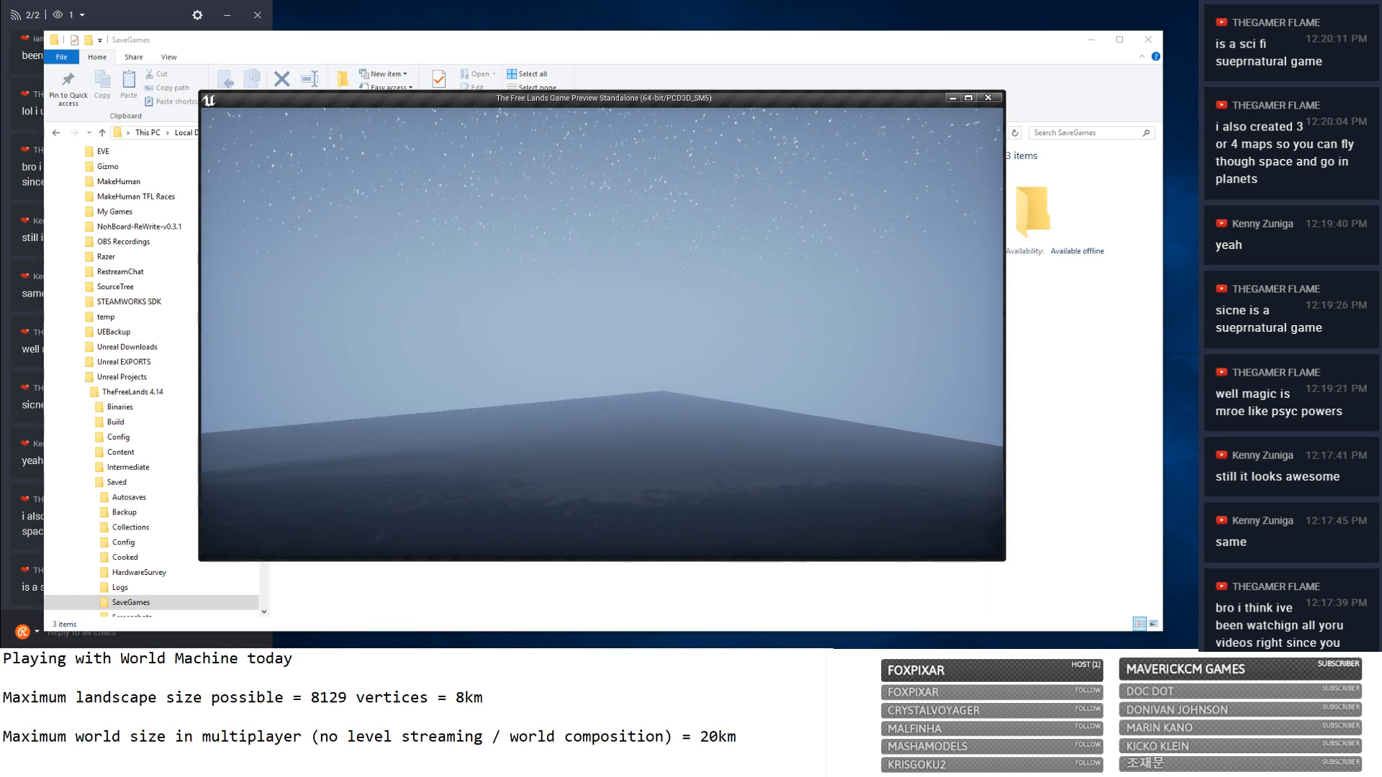
key(w)
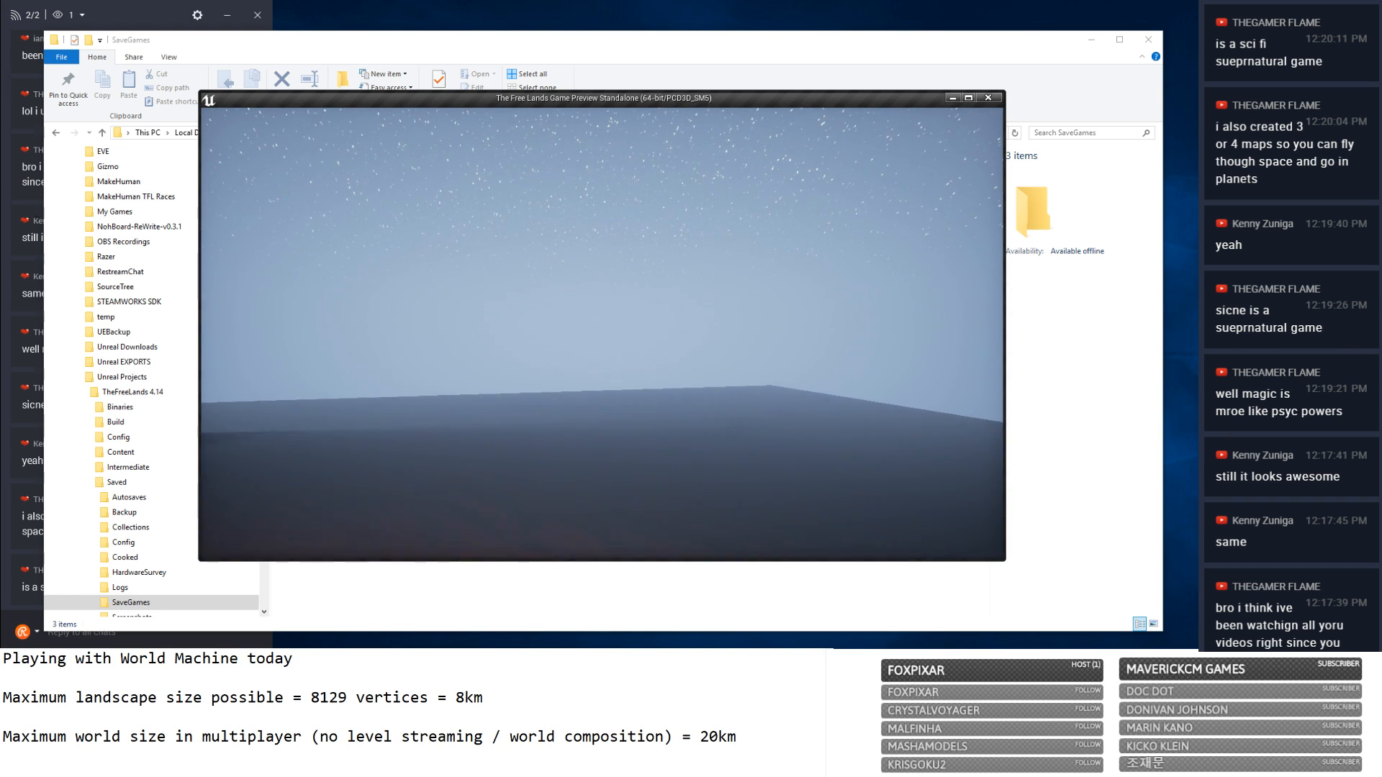
key(w)
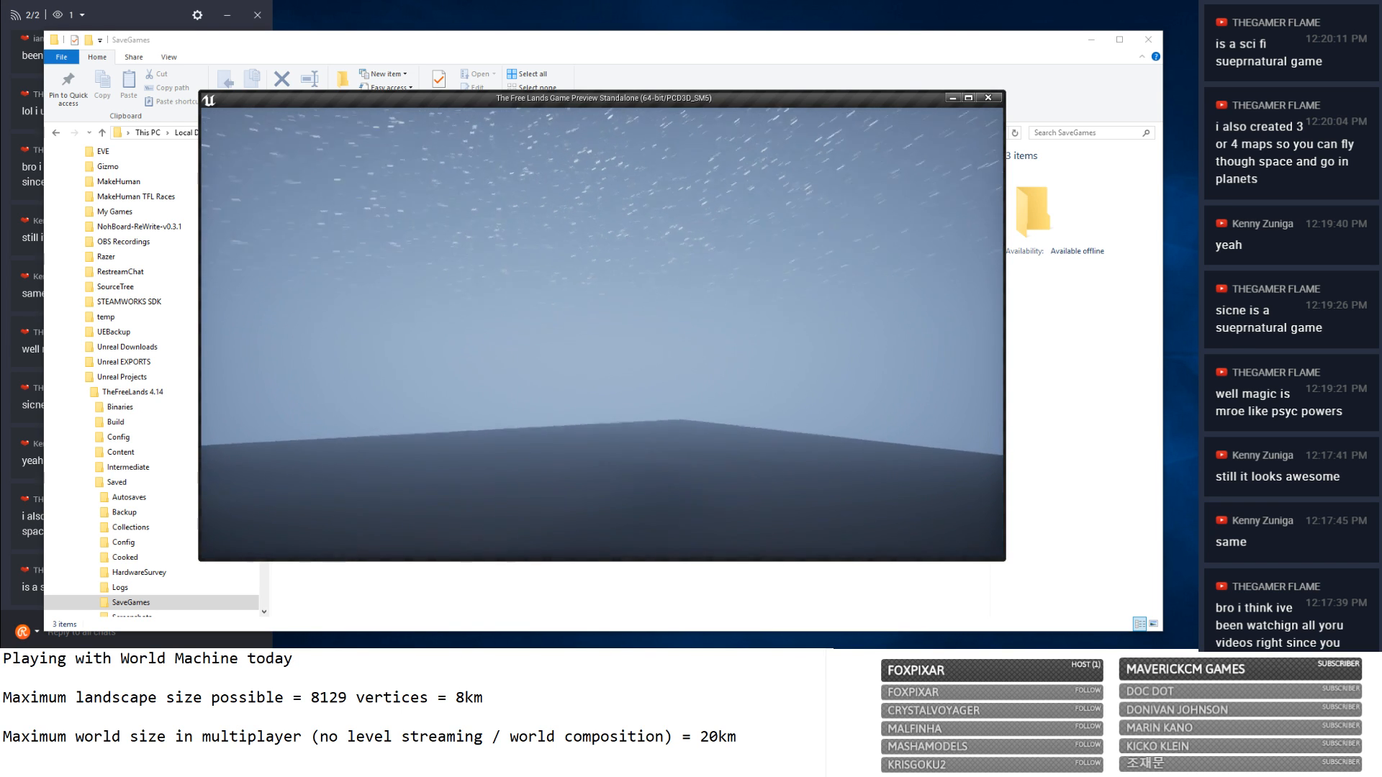
key(w)
key(w)
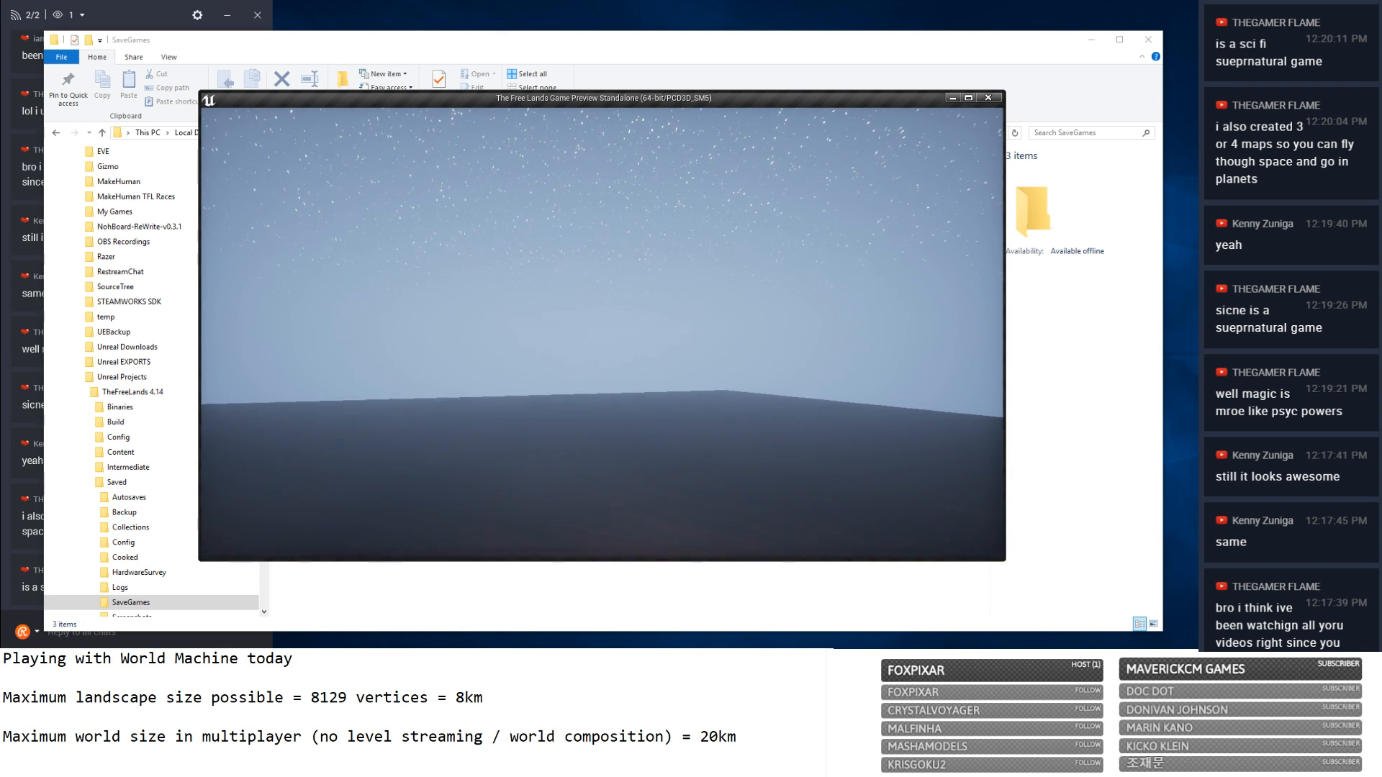
End the play session, return to the Unreal editor and open the MainMap level.
key(Escape)
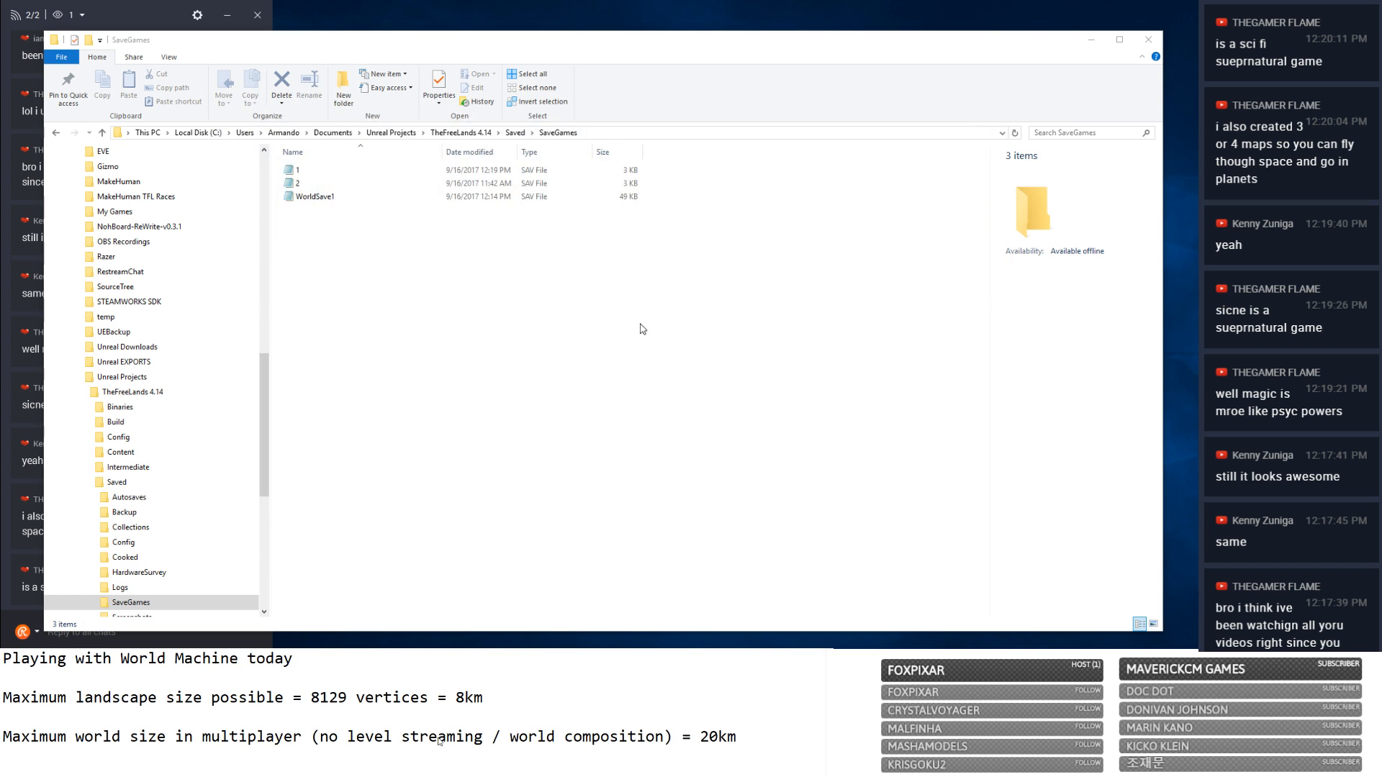
key(alt+Tab)
click(413, 271)
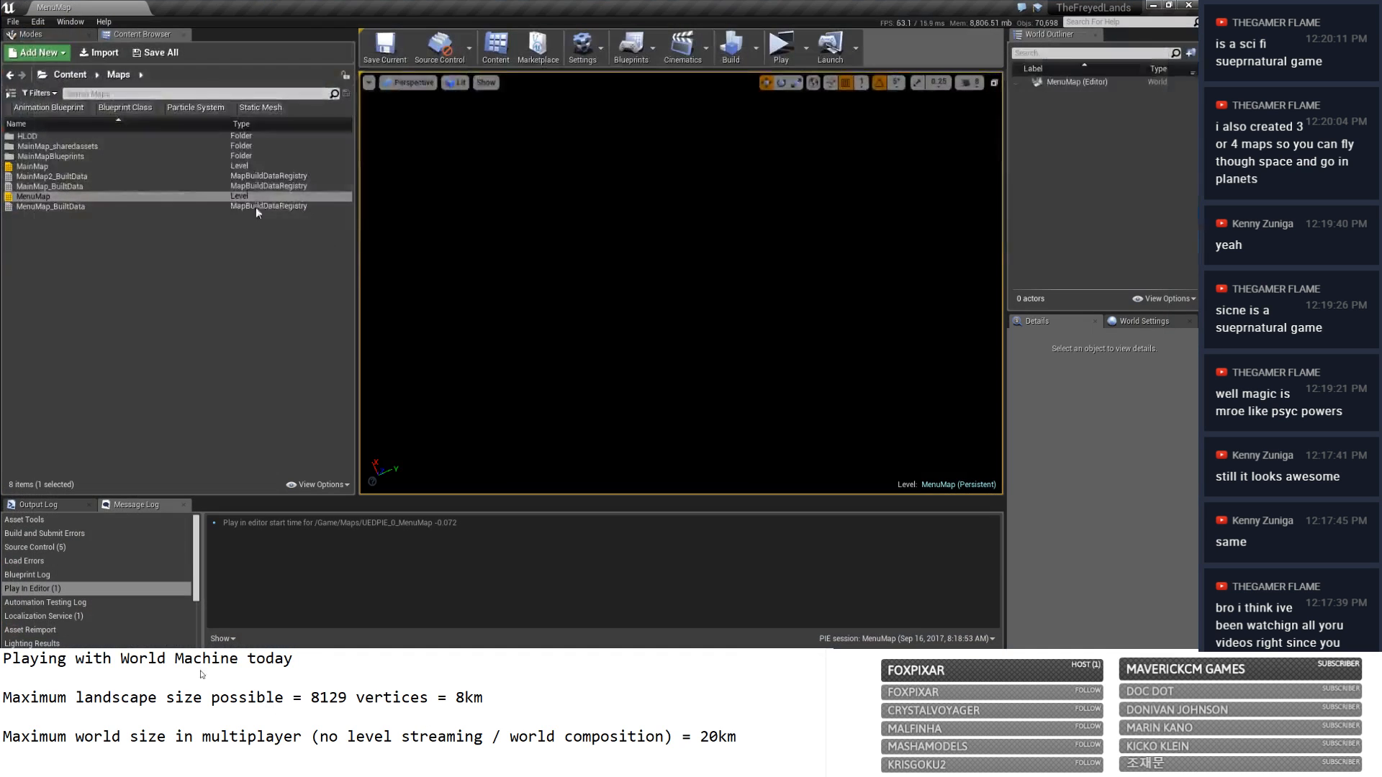
double_click(77, 168)
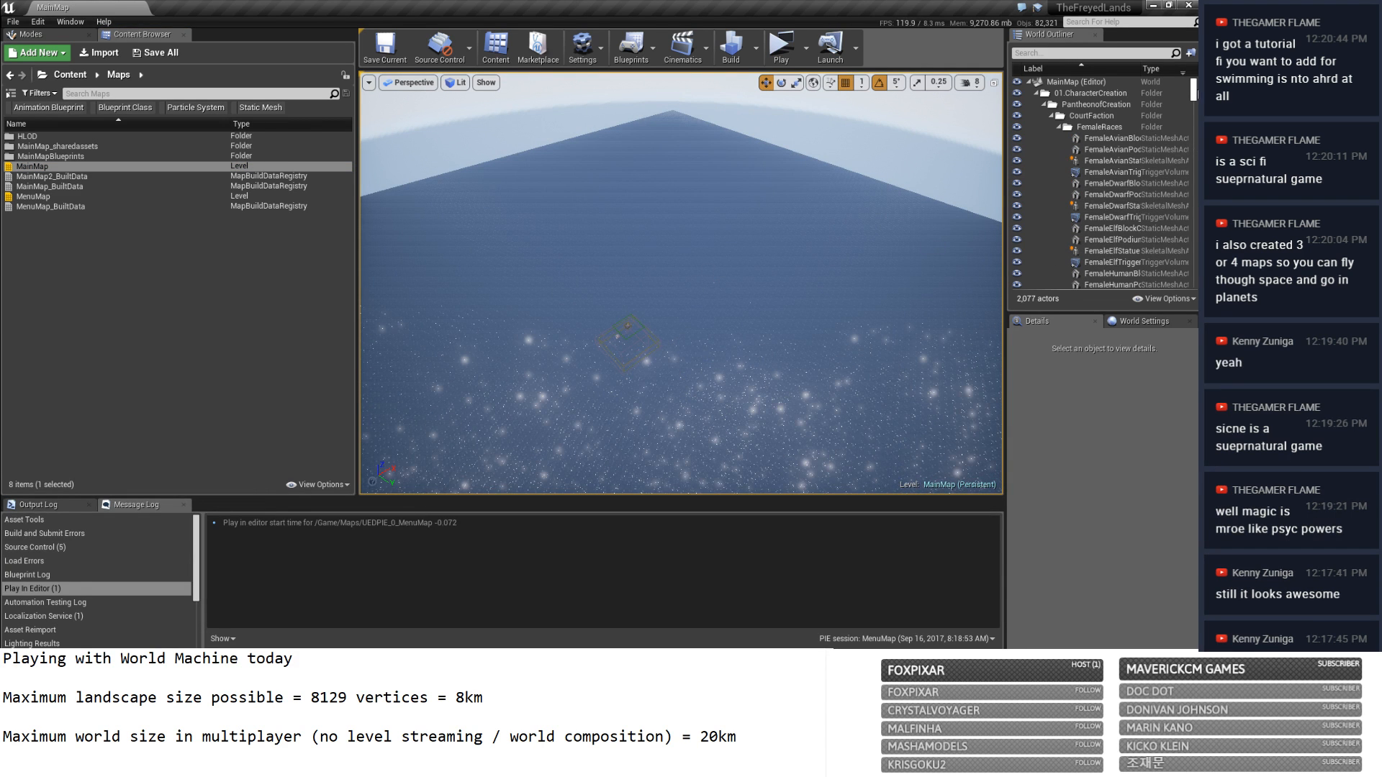
Search MainMap's actors for "start", and replace that search with "tribe" to locate the tribe spawn point.
click(1120, 53)
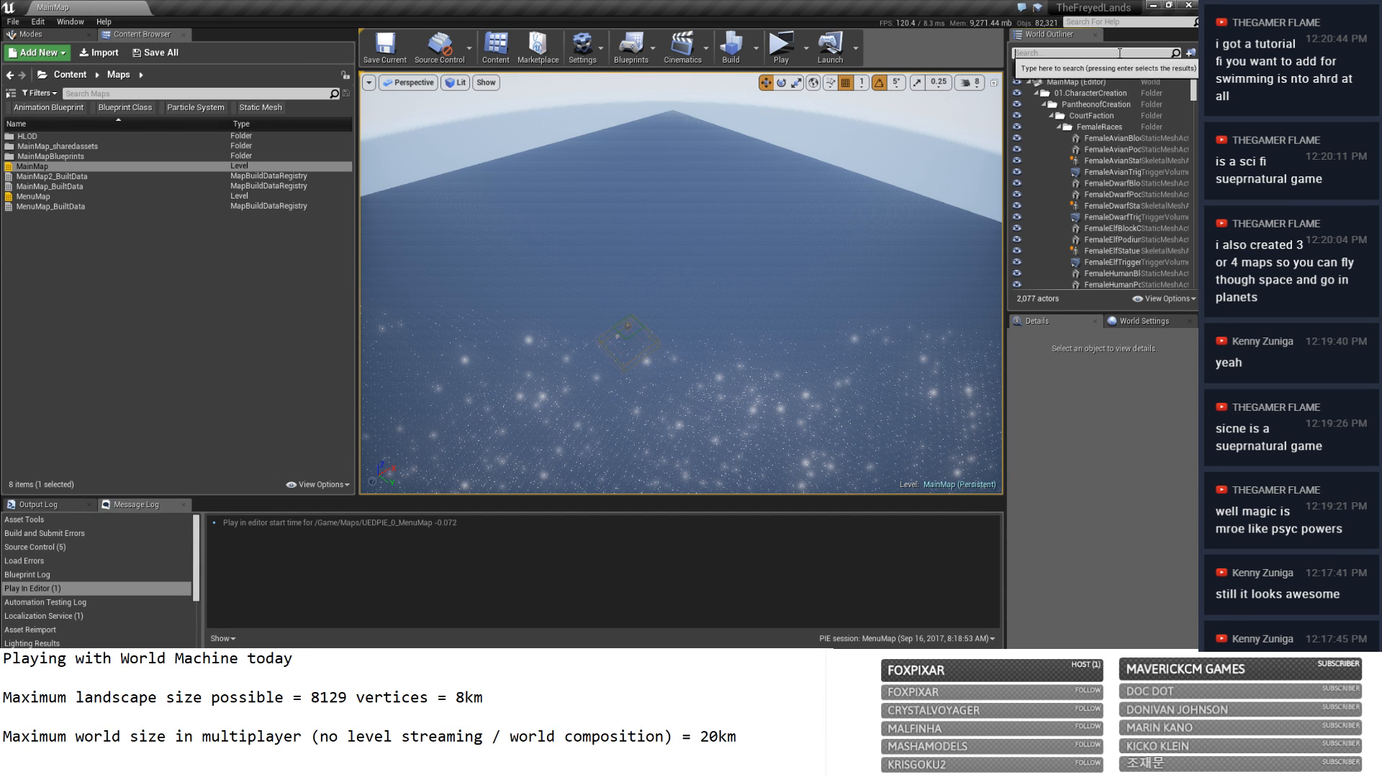
text(start)
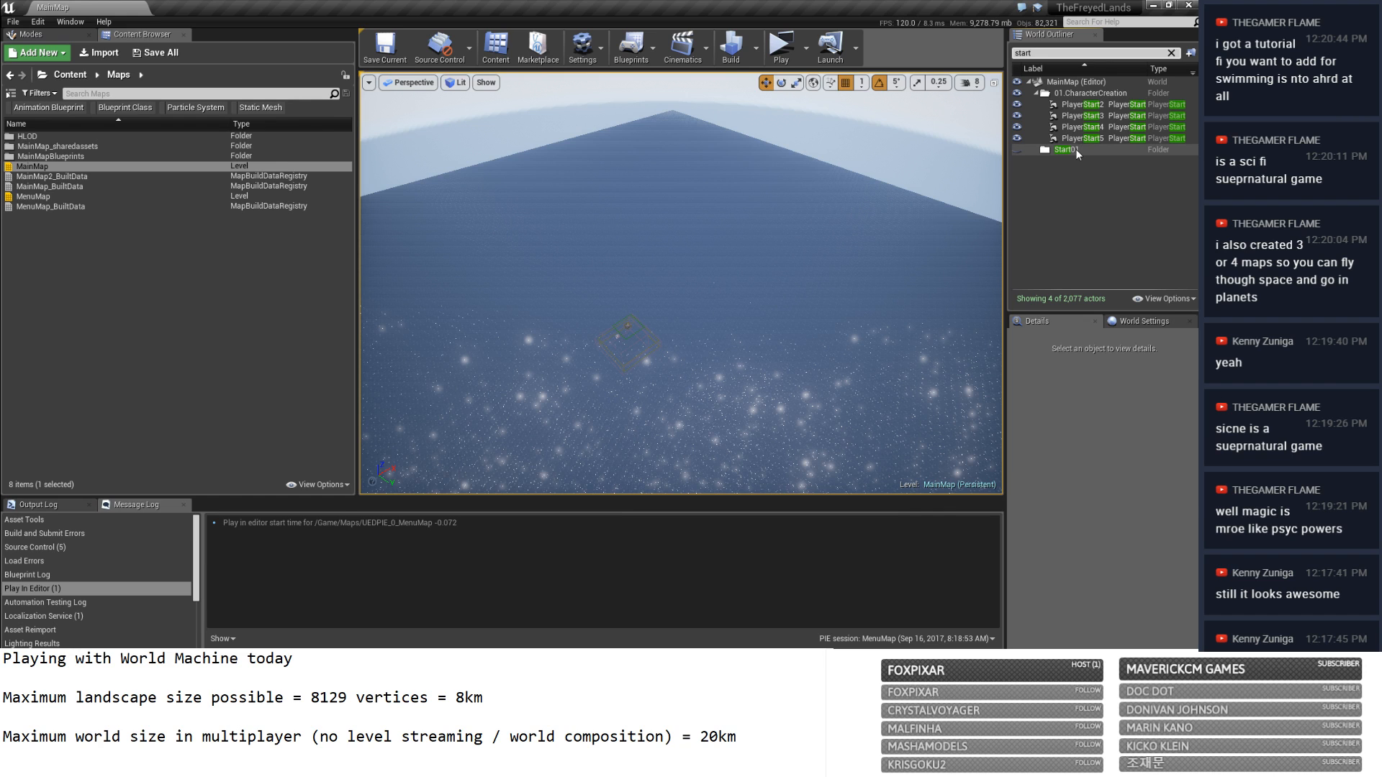
drag(1074, 53, 996, 54)
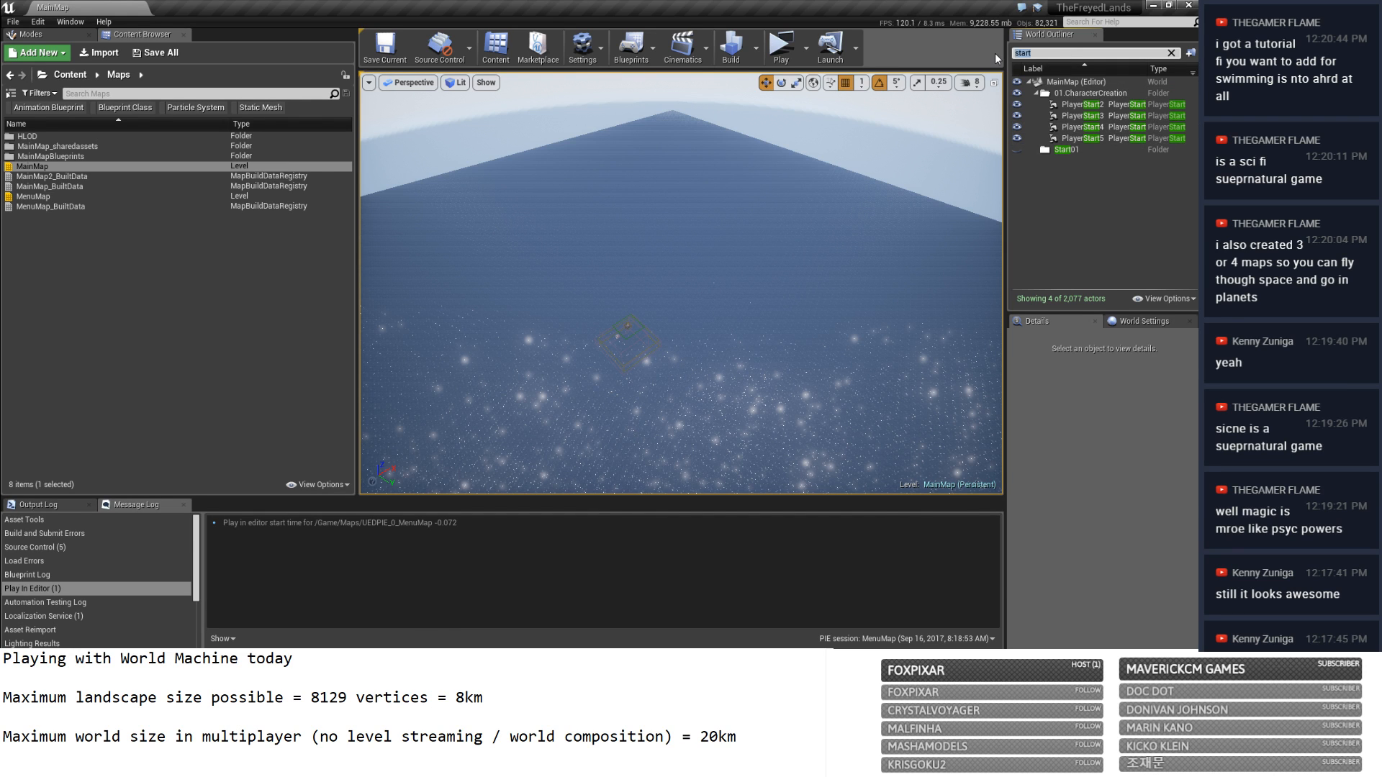
text(tribe)
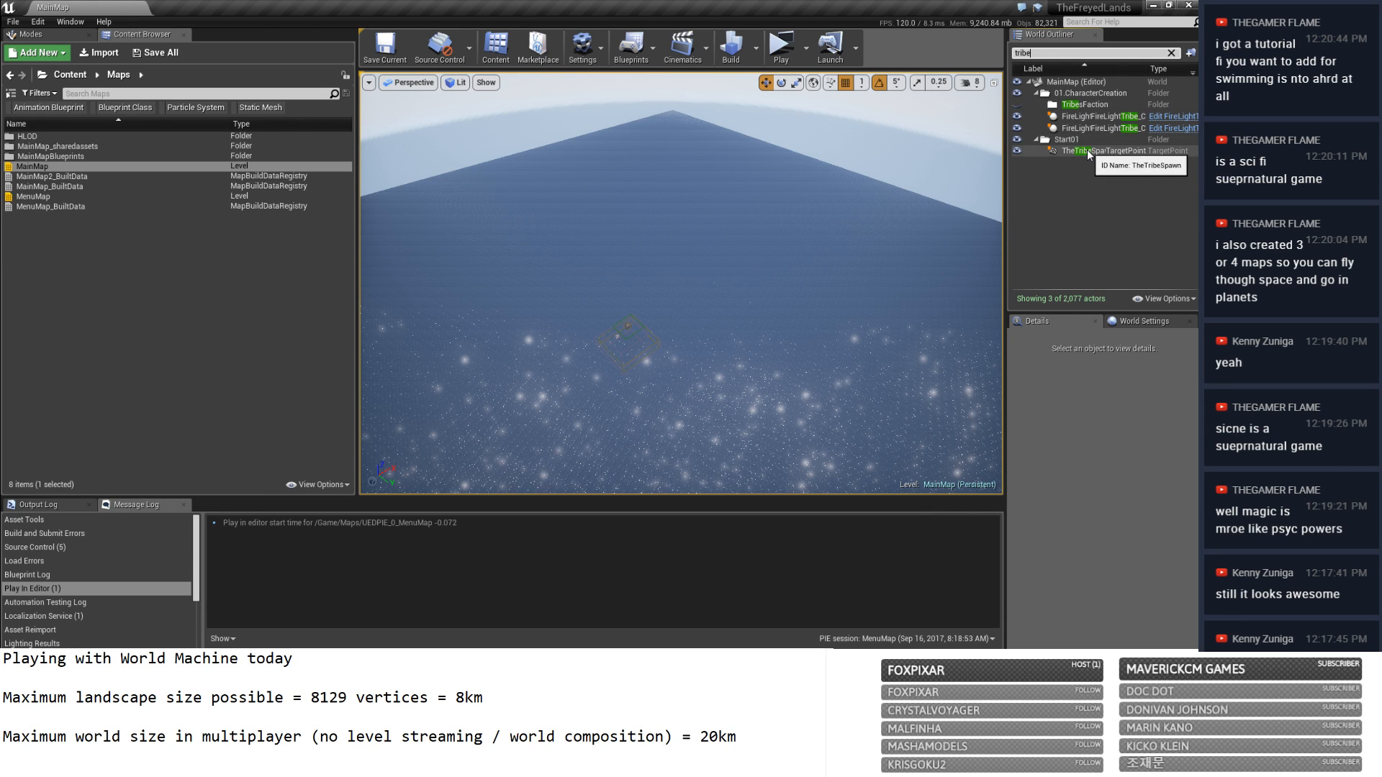
Filter MainMap's actors by "spawn" and select both the court and tribe spawn target points.
drag(1043, 54, 972, 49)
text(s)
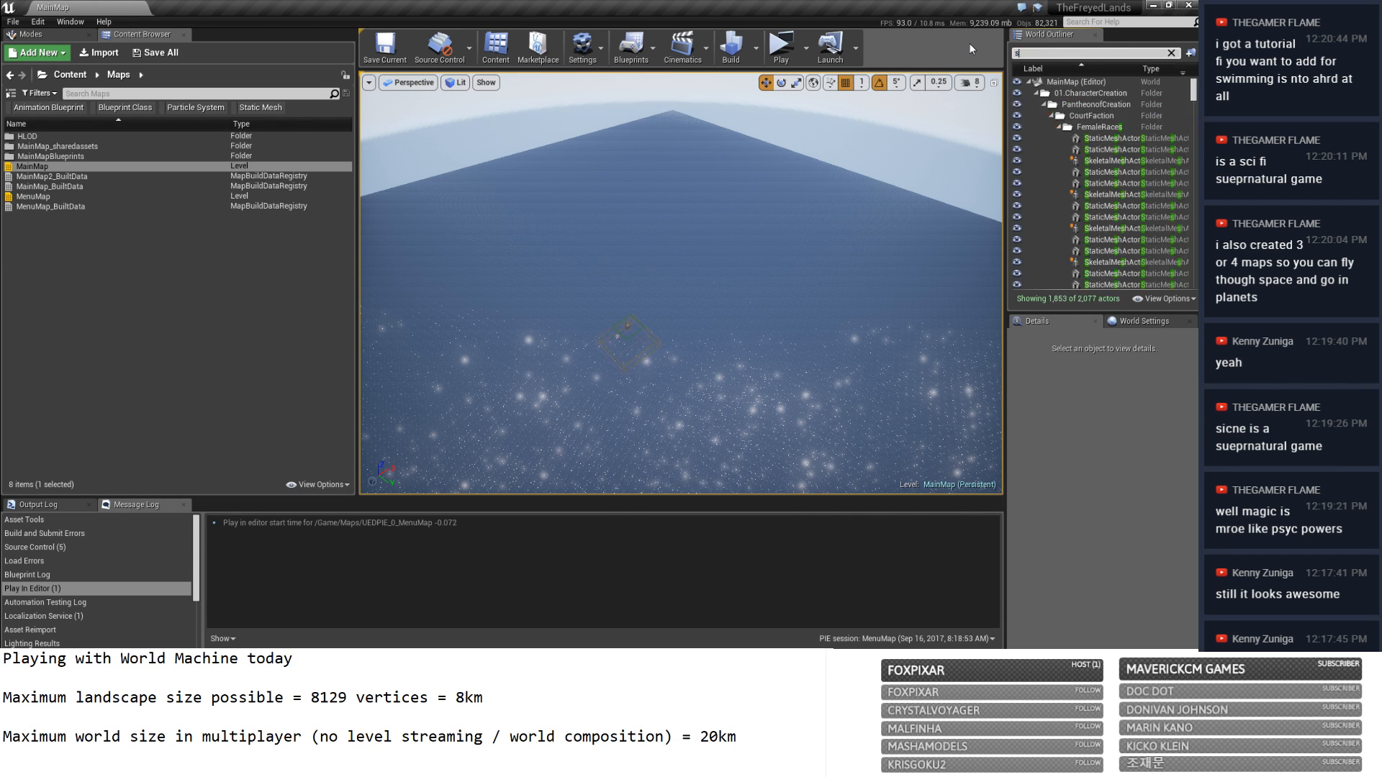
text(pawn)
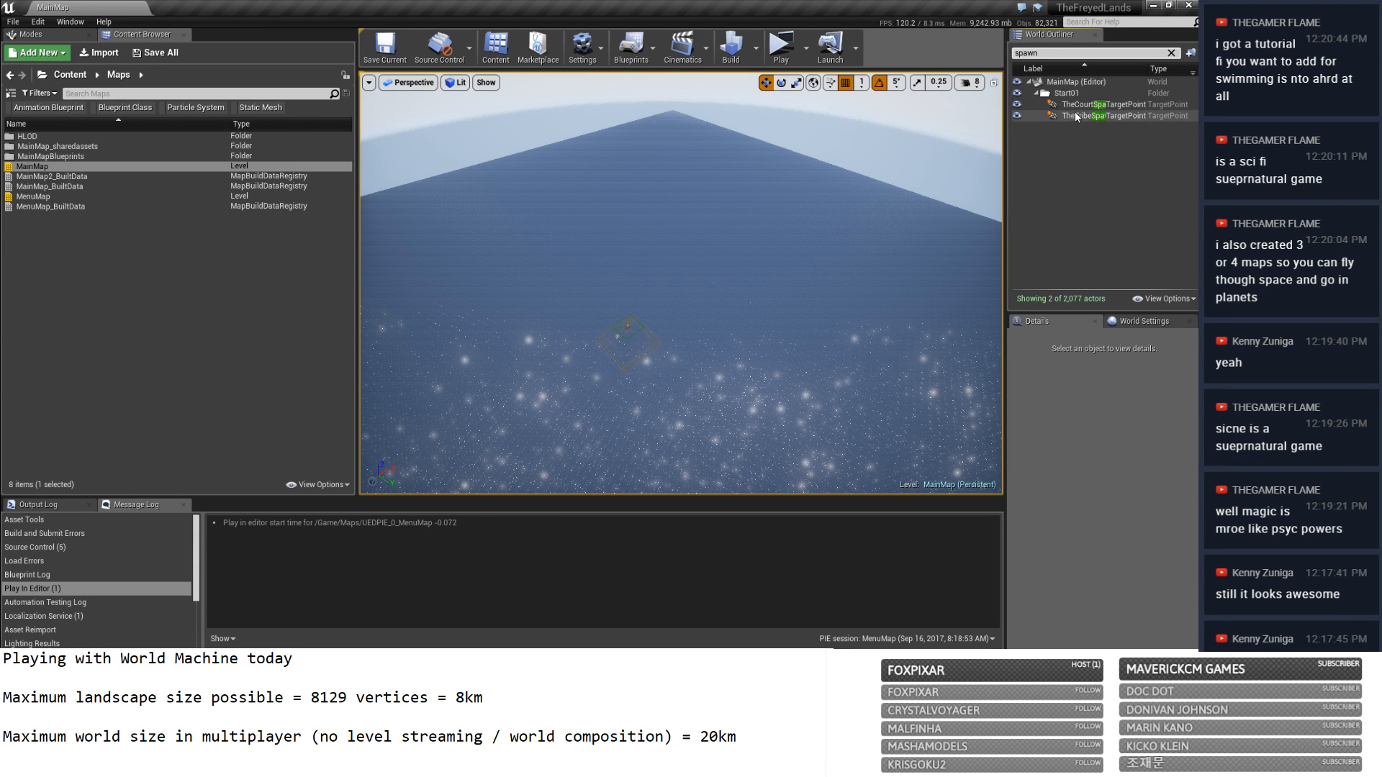
shift+click(1076, 115)
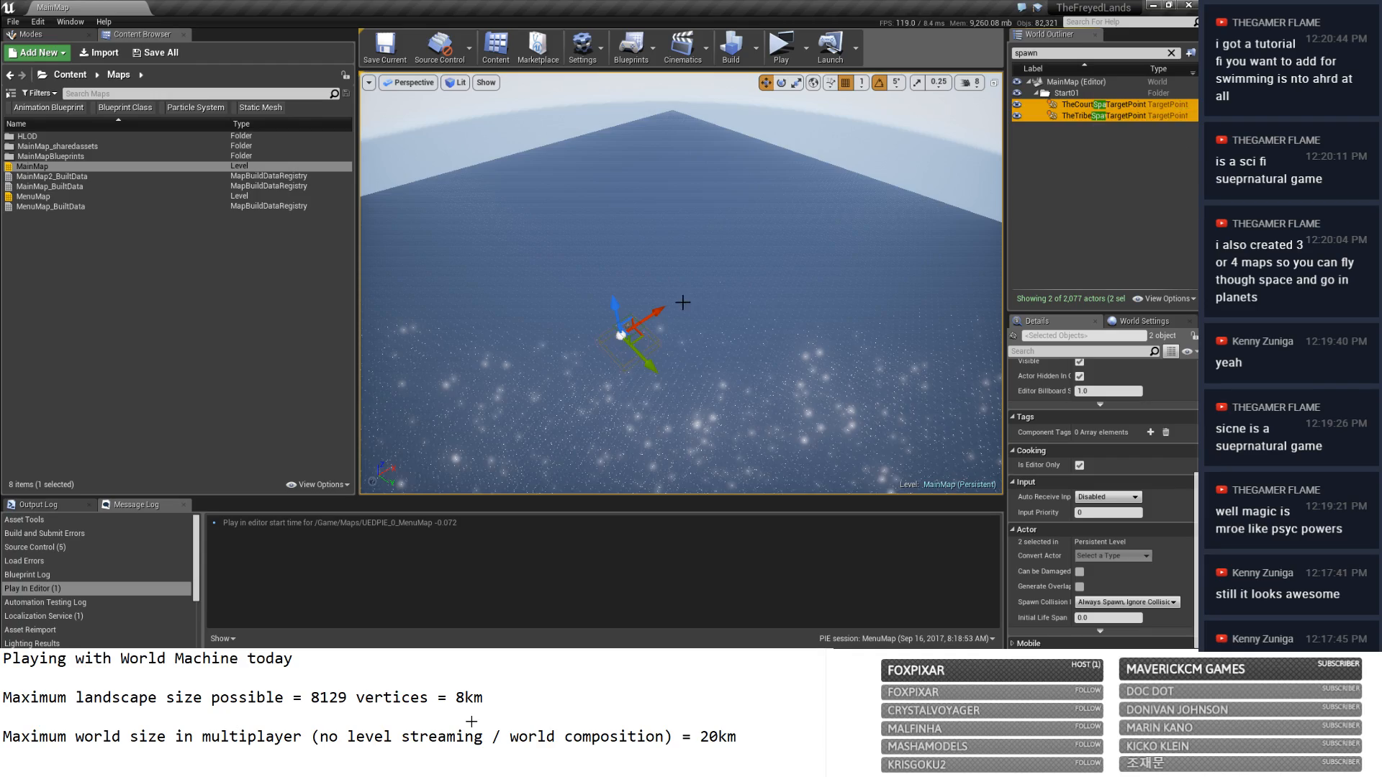
Move both selected spawn points away from the forested island, across the sea toward the red rocky landmass.
mouse_move(684, 303)
right_down()
mouse_move(651, 313)
mouse_move(656, 339)
mouse_move(623, 336)
mouse_move(663, 333)
mouse_move(699, 298)
mouse_move(705, 349)
mouse_move(763, 341)
mouse_move(692, 335)
mouse_move(641, 267)
mouse_move(685, 319)
right_up()
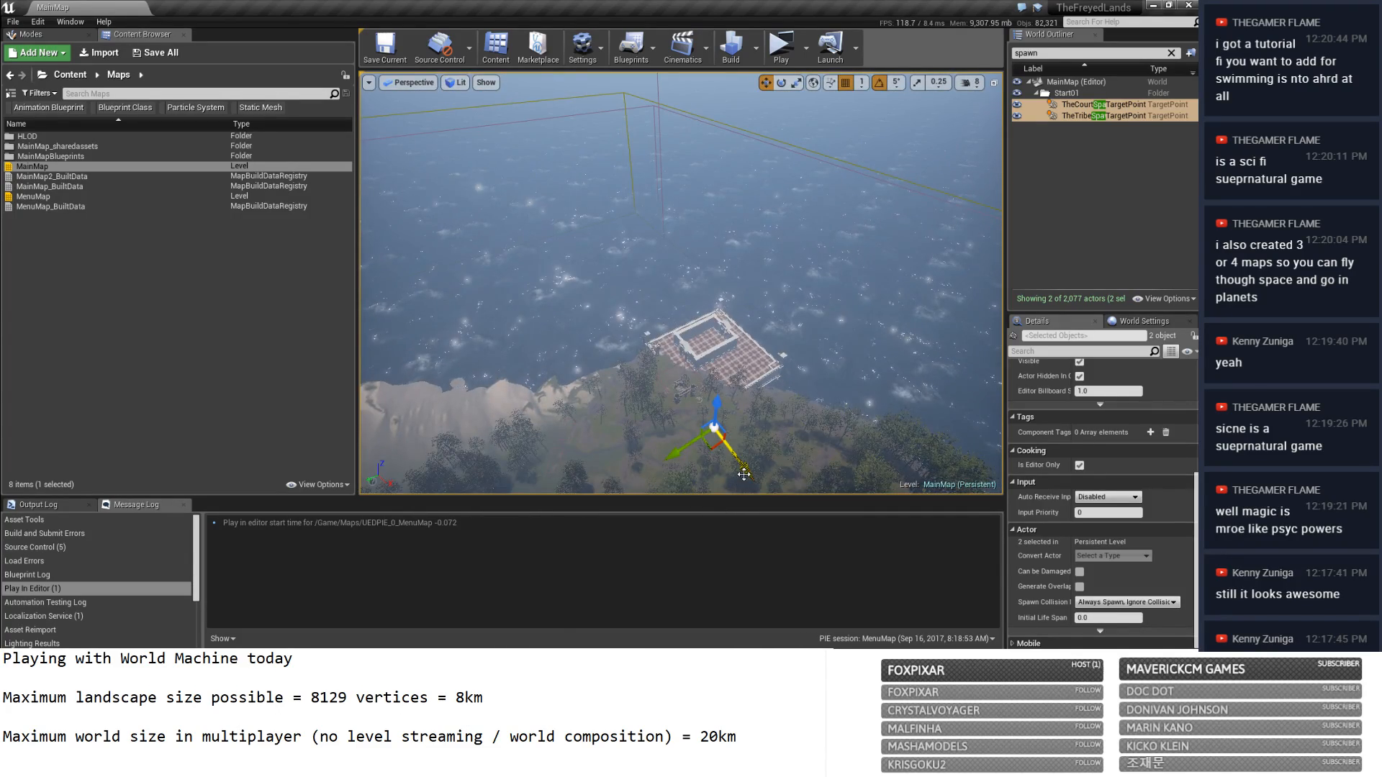
mouse_move(736, 458)
shift+mouse_down()
mouse_move(501, 168)
mouse_move(744, 475)
shift+mouse_up()
right_drag(747, 331, 800, 241)
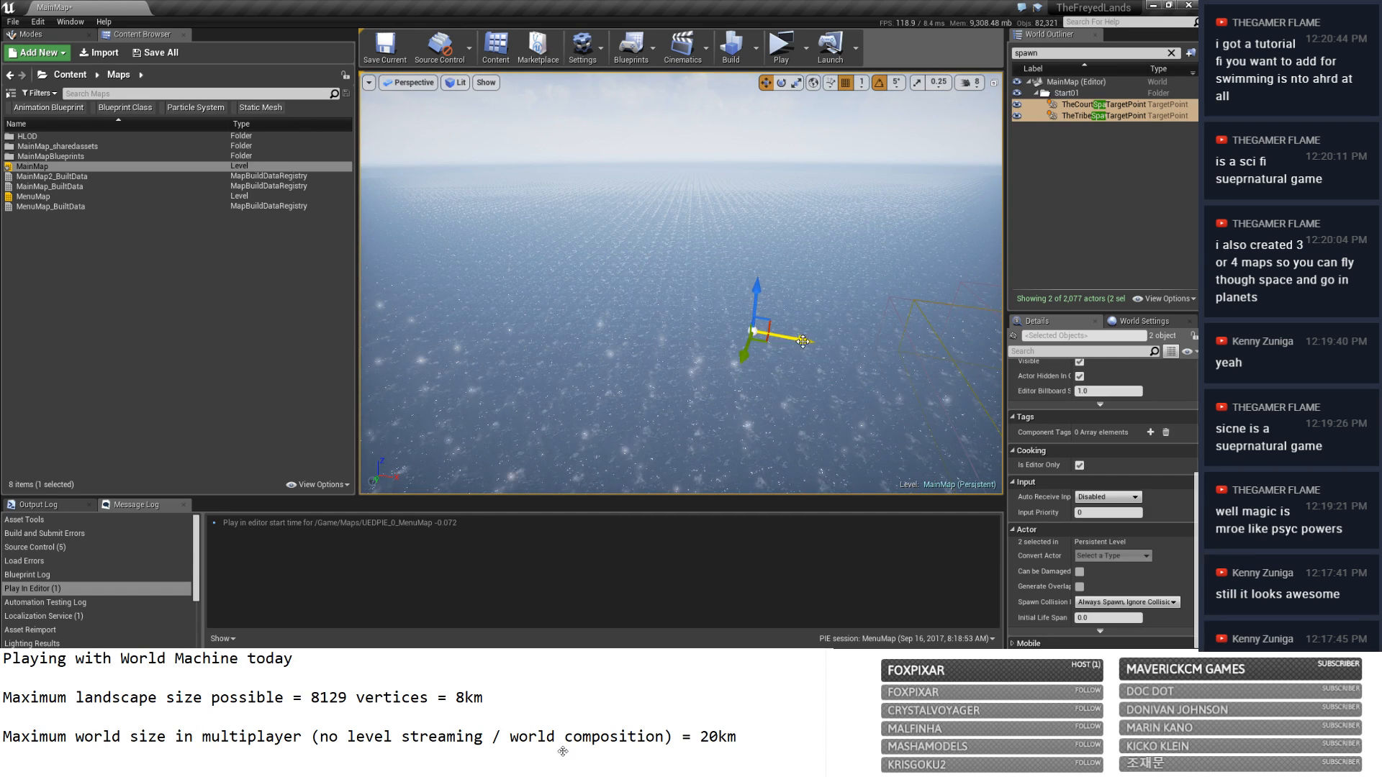
drag(794, 351, 416, 339)
right_drag(415, 339, 299, 311)
right_drag(449, 433, 405, 428)
drag(733, 382, 524, 330)
right_drag(744, 386, 648, 403)
key(w)
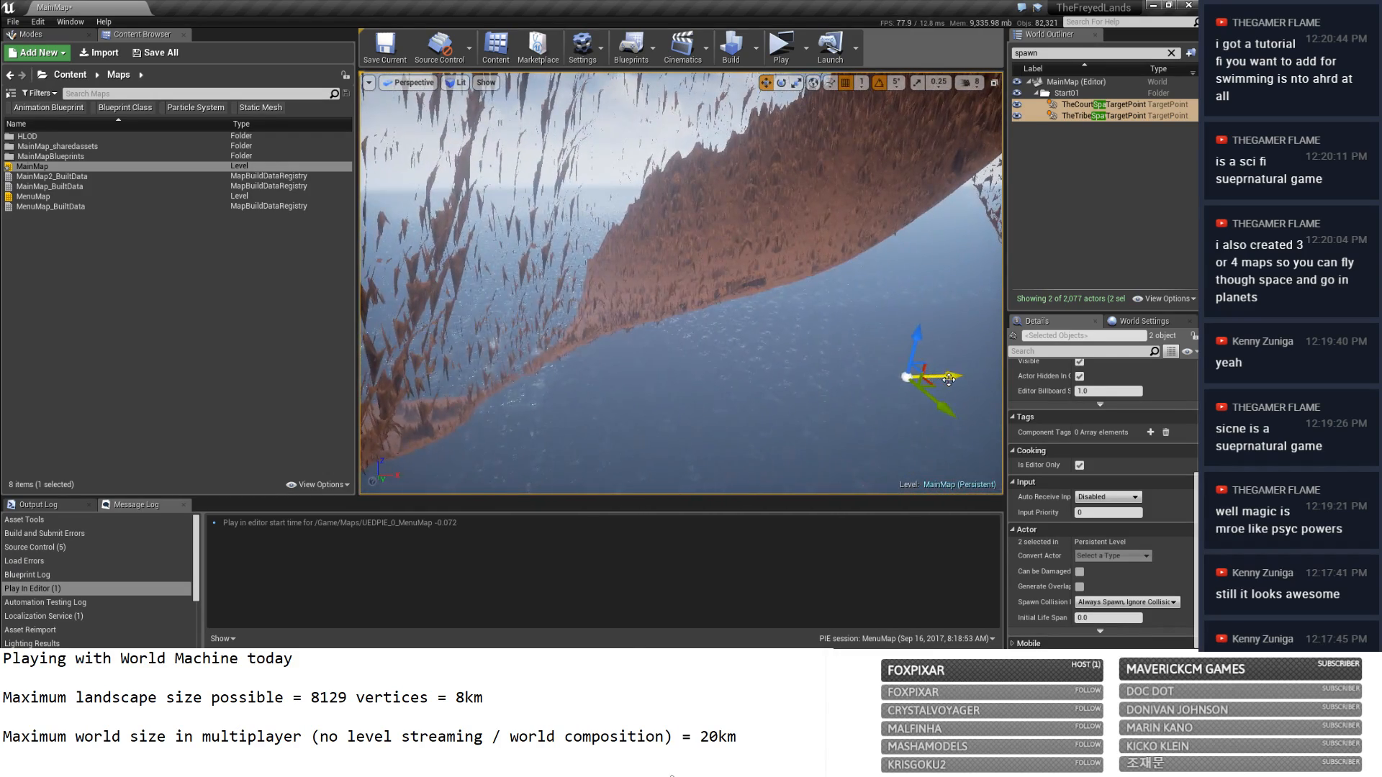
Place both spawn points inside the red rock basin and adjust their height above the sandy floor among the spires.
right_drag(481, 386, 432, 432)
key(w)
right_drag(617, 401, 857, 299)
key(s)
drag(689, 334, 688, 288)
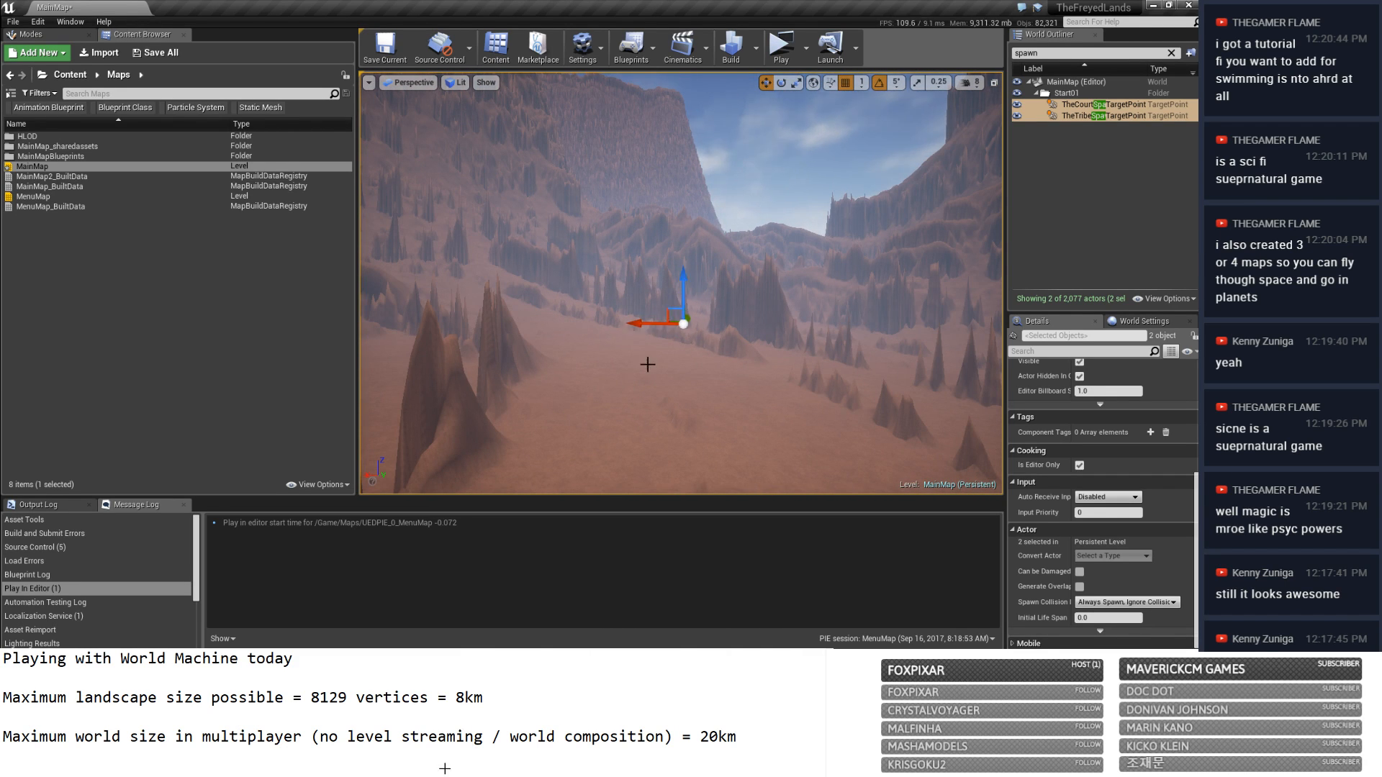
right_drag(648, 364, 432, 432)
key(s)
Check TheTribeSpawn and TheCourtSpawn individually at their new location, and save the MainMap level.
click(1085, 120)
double_click(1086, 117)
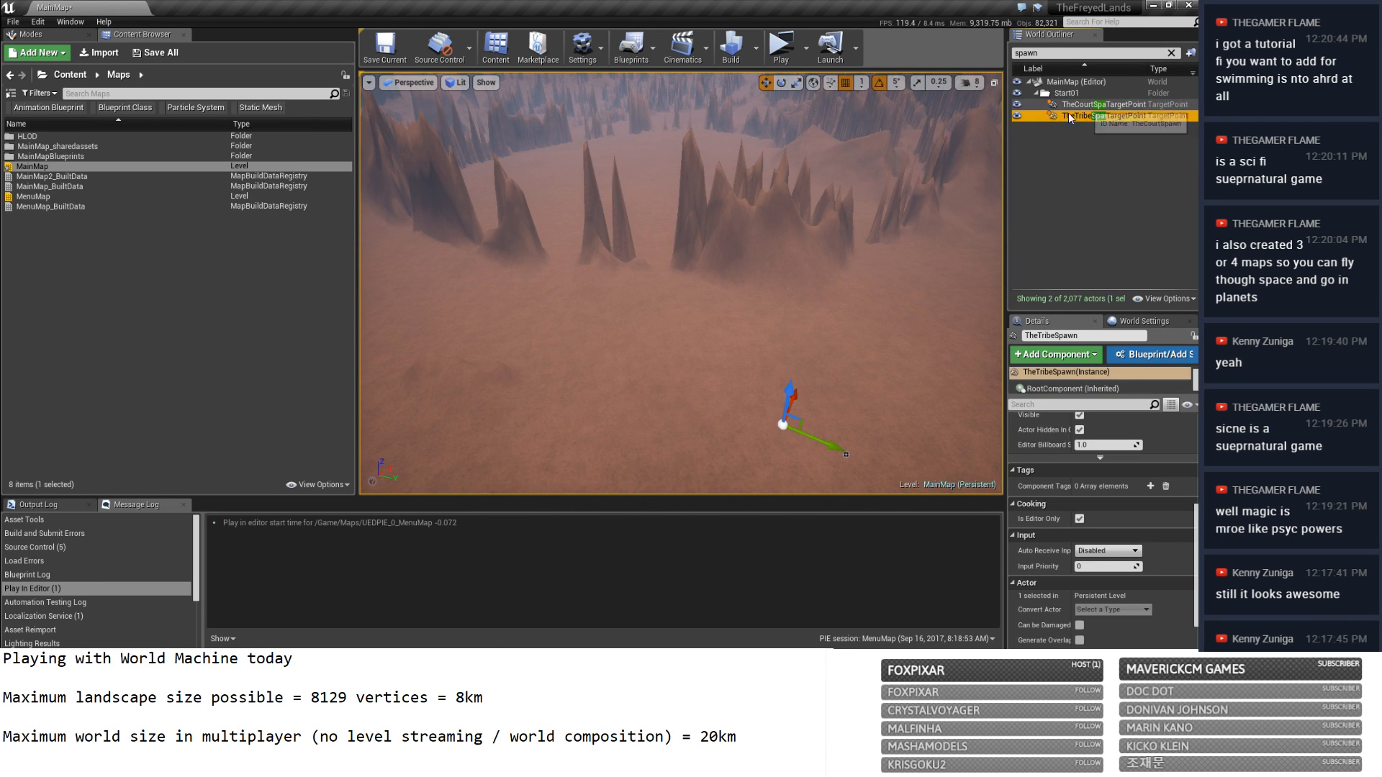
double_click(1094, 104)
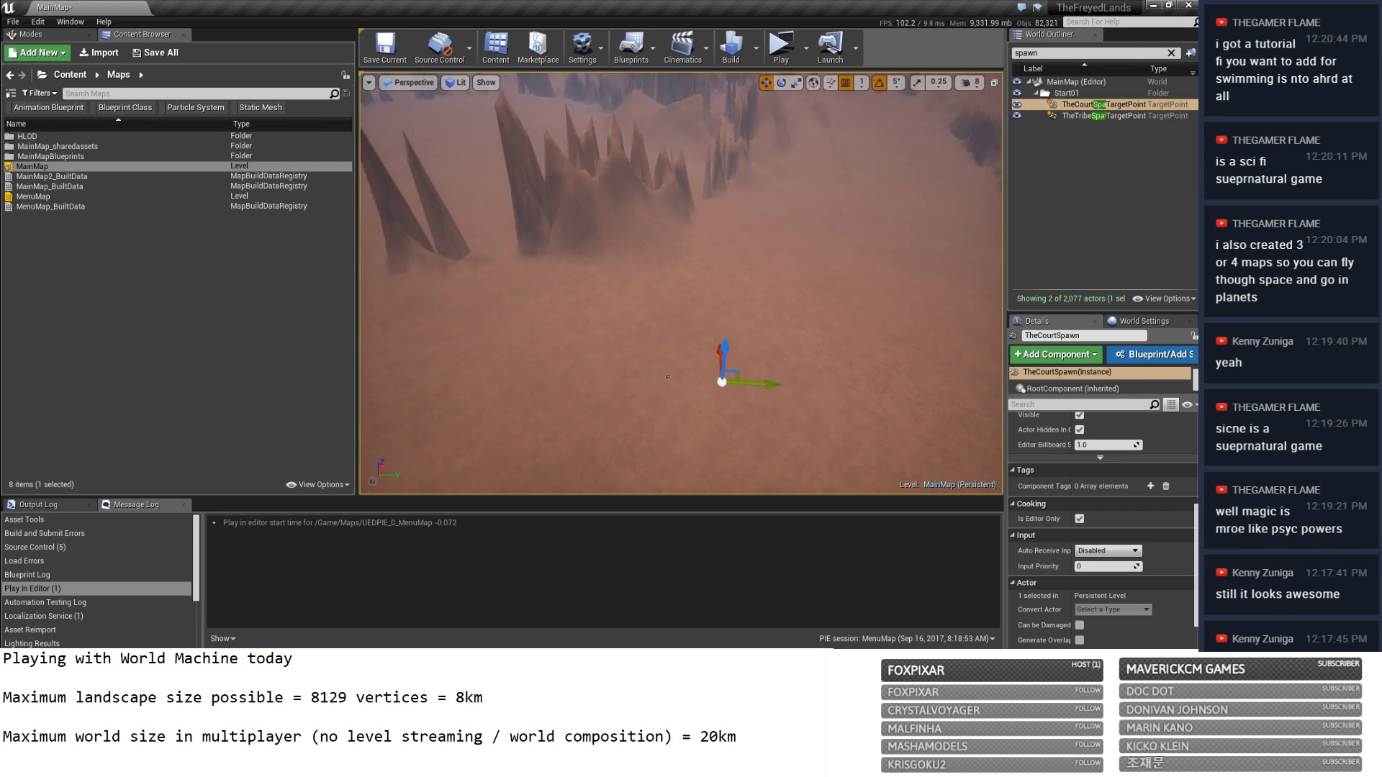
right_drag(812, 285, 760, 151)
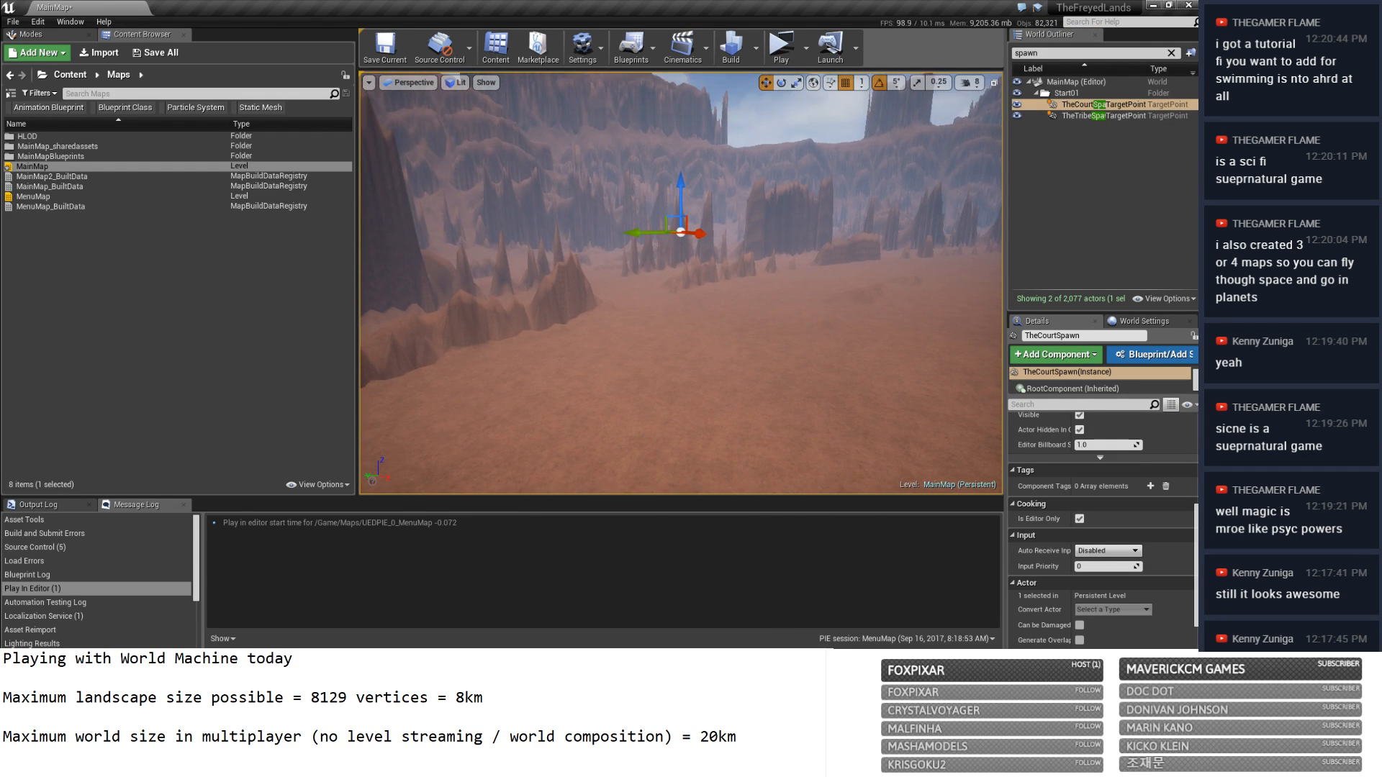
click(395, 51)
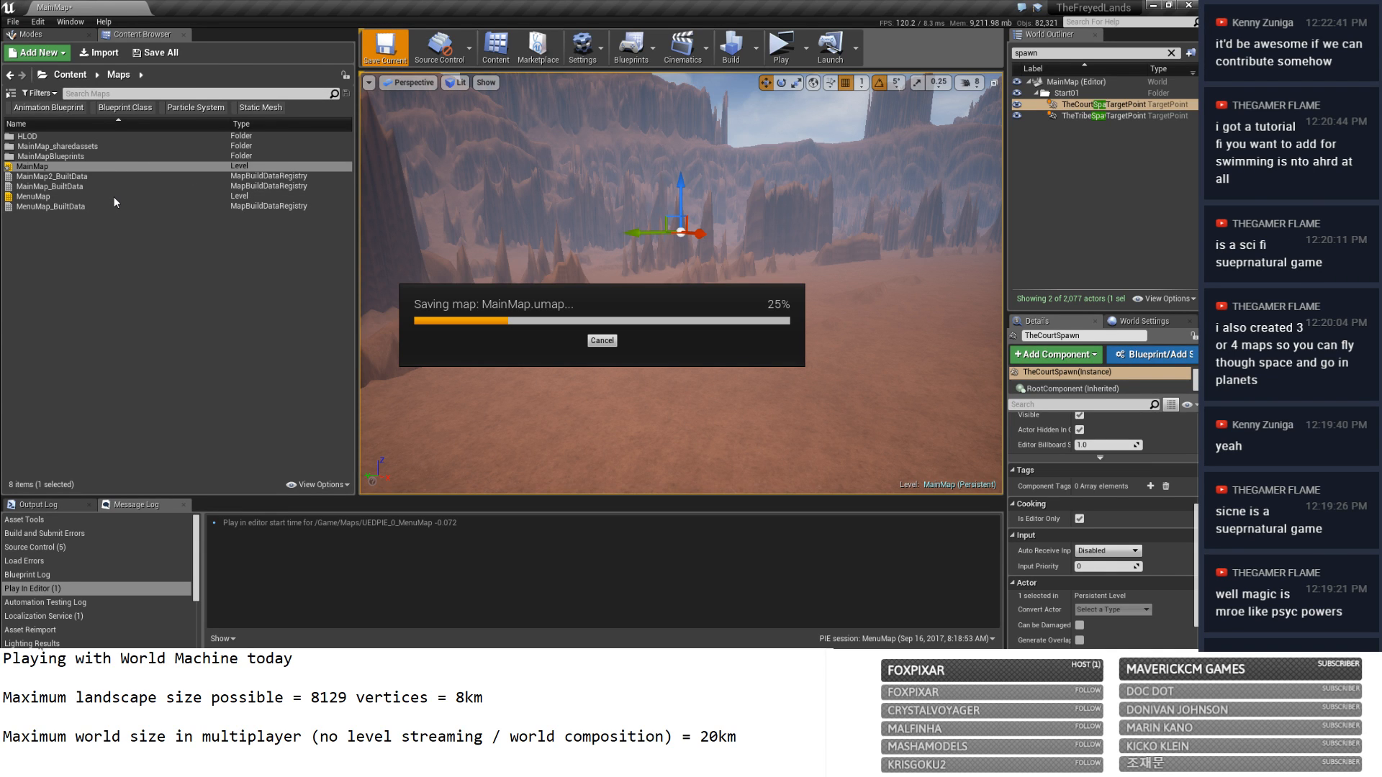
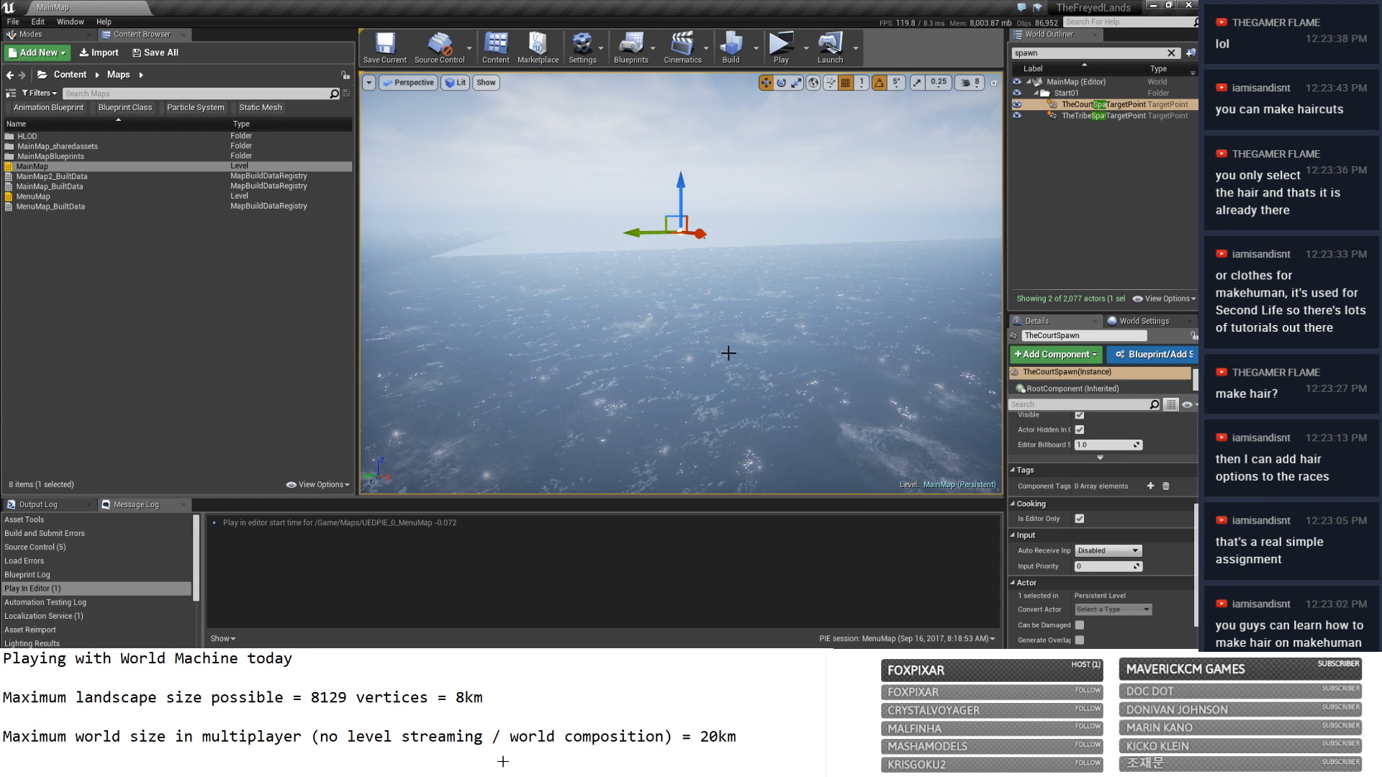
Open the MenuMap level and start a play session in a new window.
key(w)
right_drag(752, 315, 957, 331)
key(s)
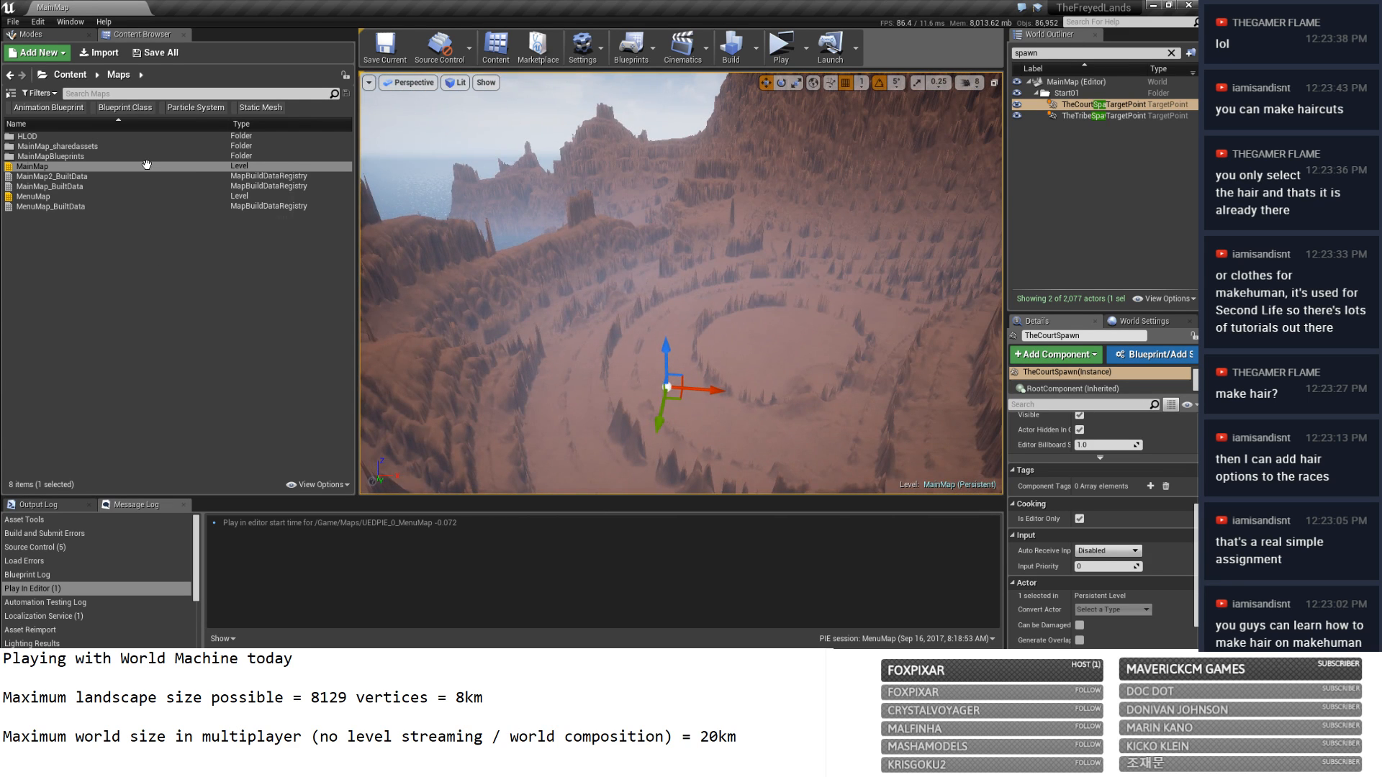
double_click(70, 196)
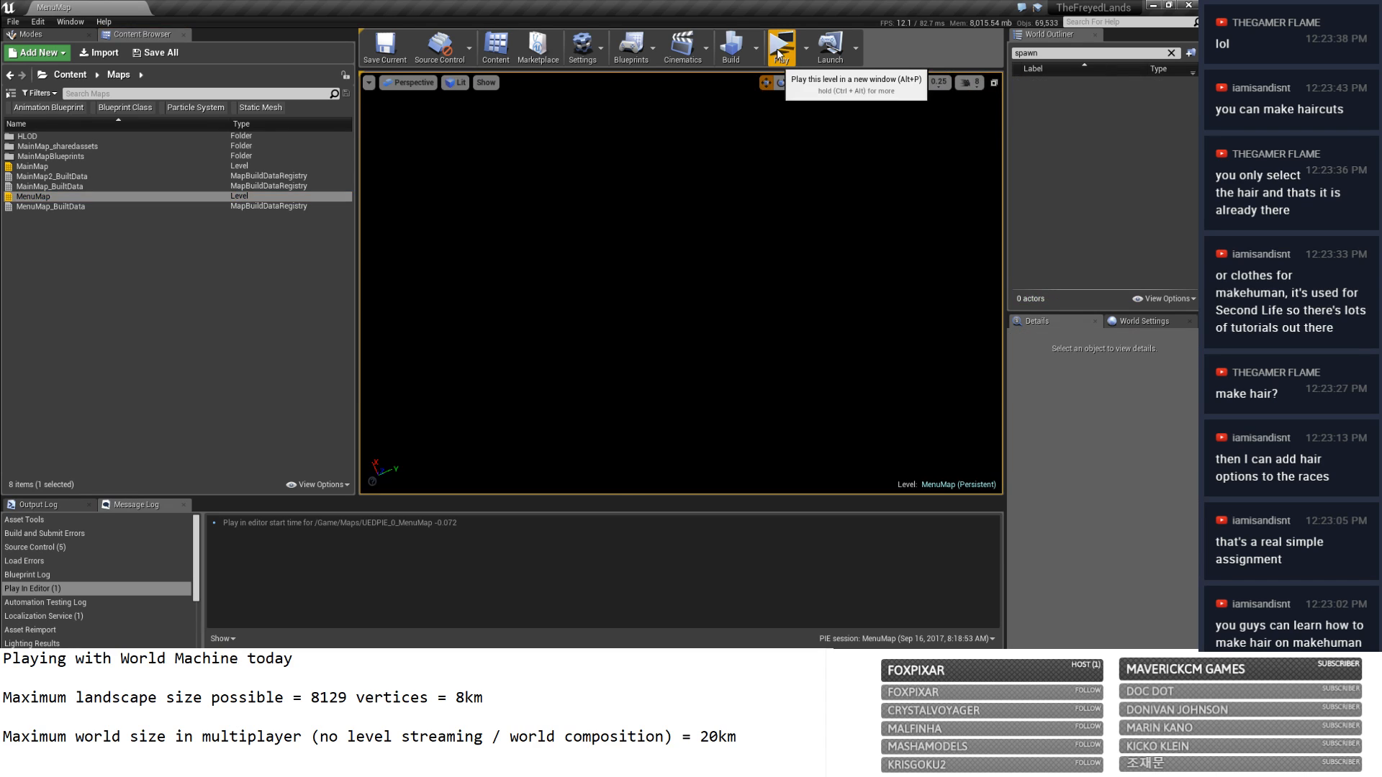
click(780, 48)
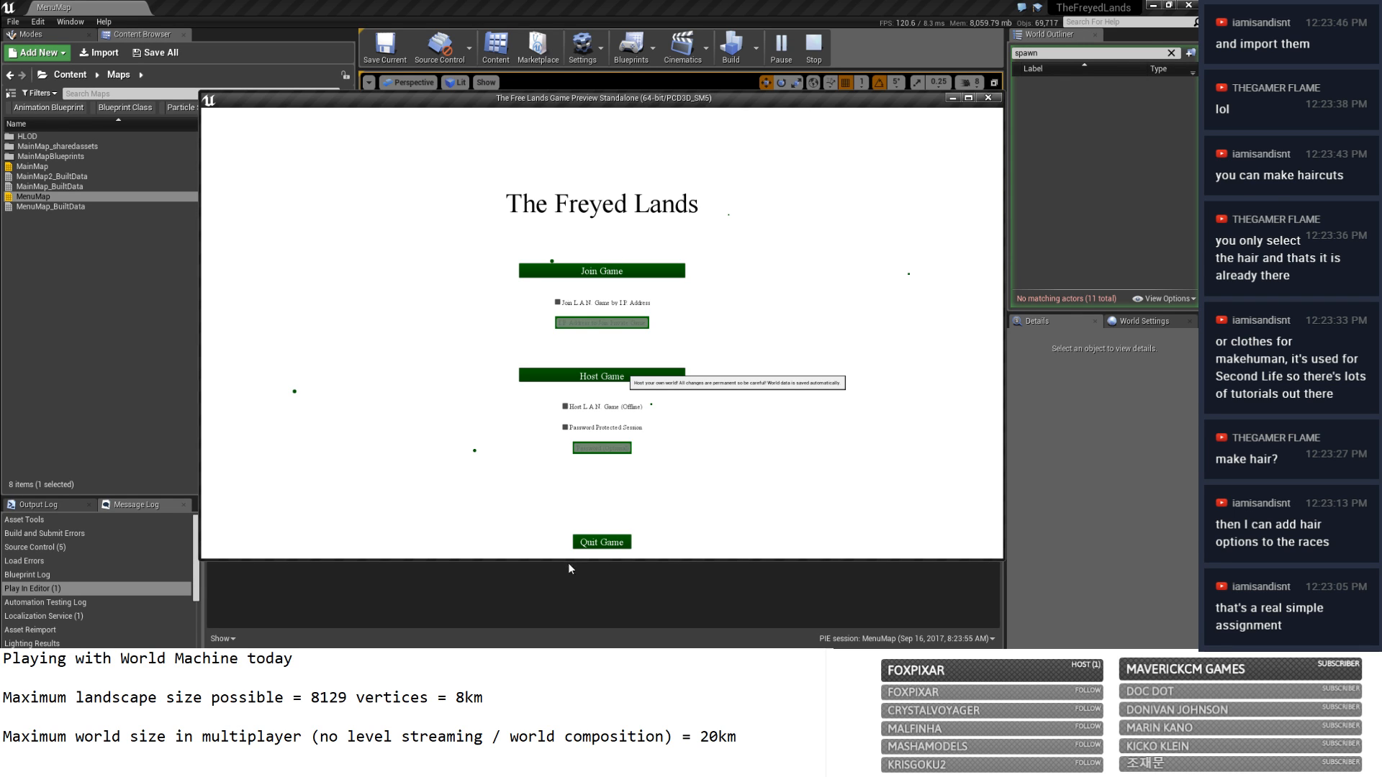
Minimise the SaveGames folder and editor windows, and enter the game as new character "3" with a character password.
key(alt+Tab)
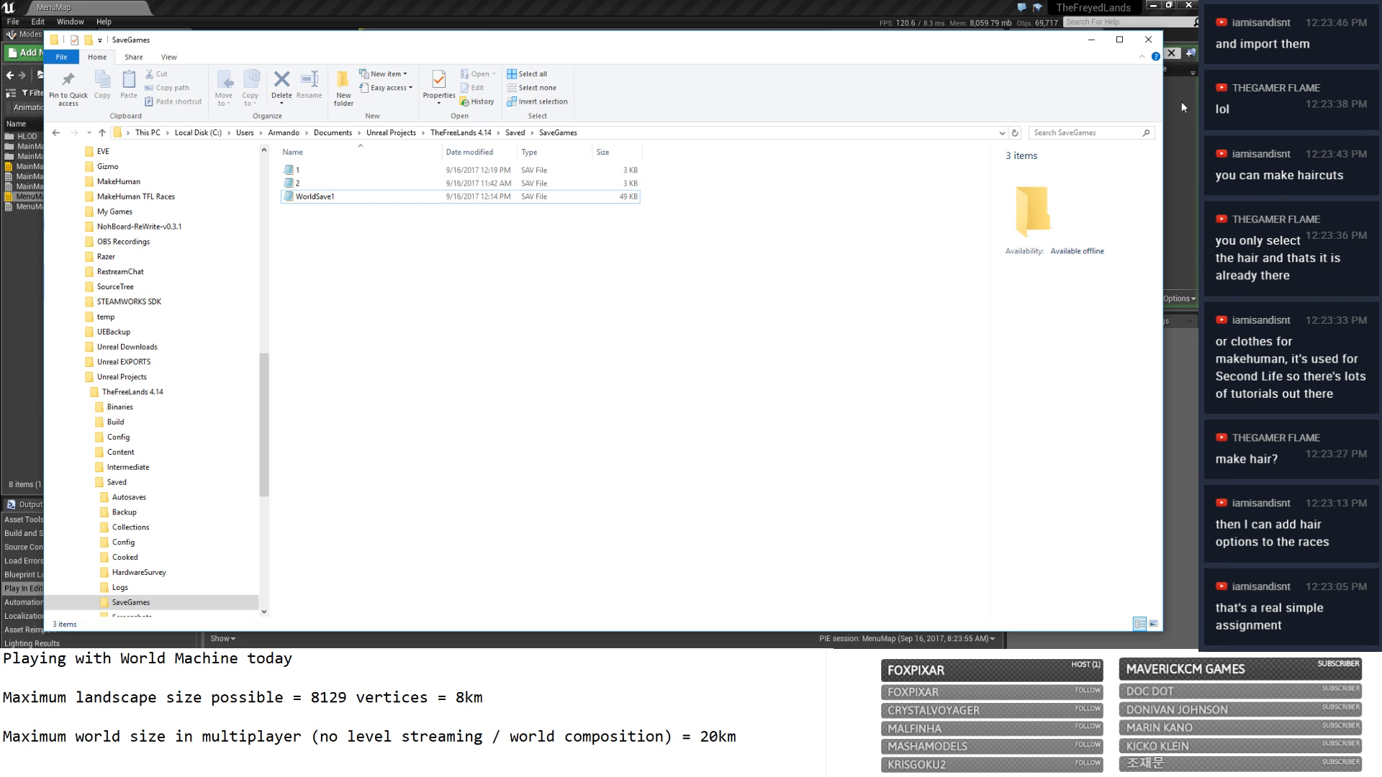
click(1090, 41)
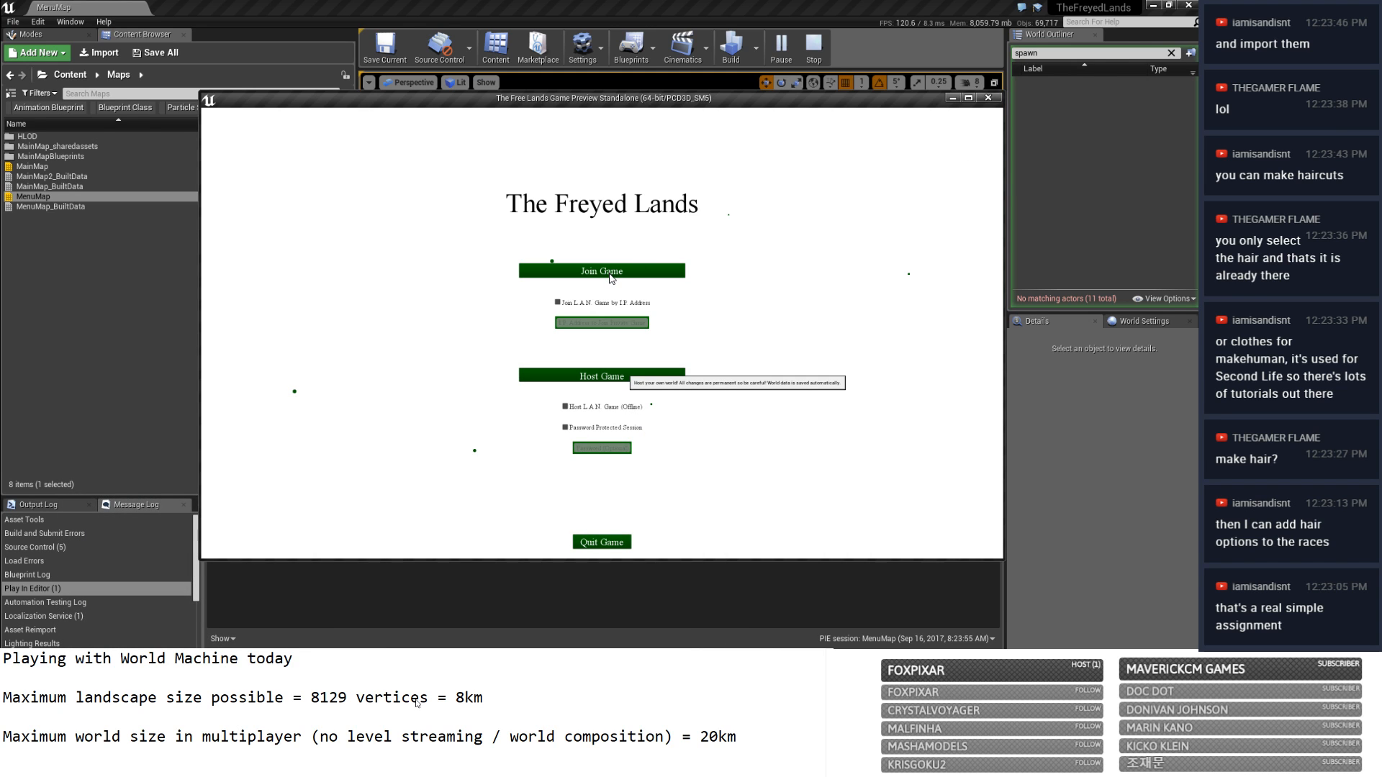
click(1154, 7)
text(3)
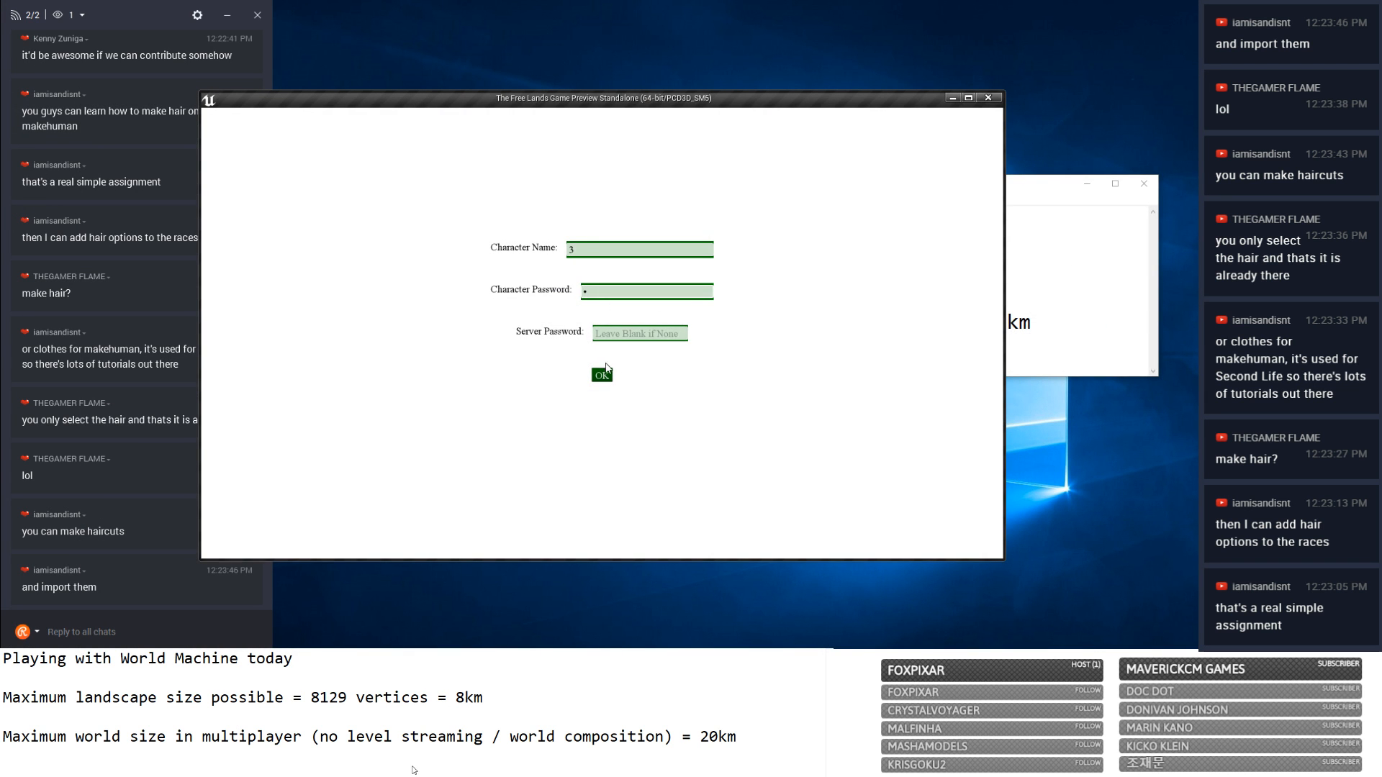
click(602, 375)
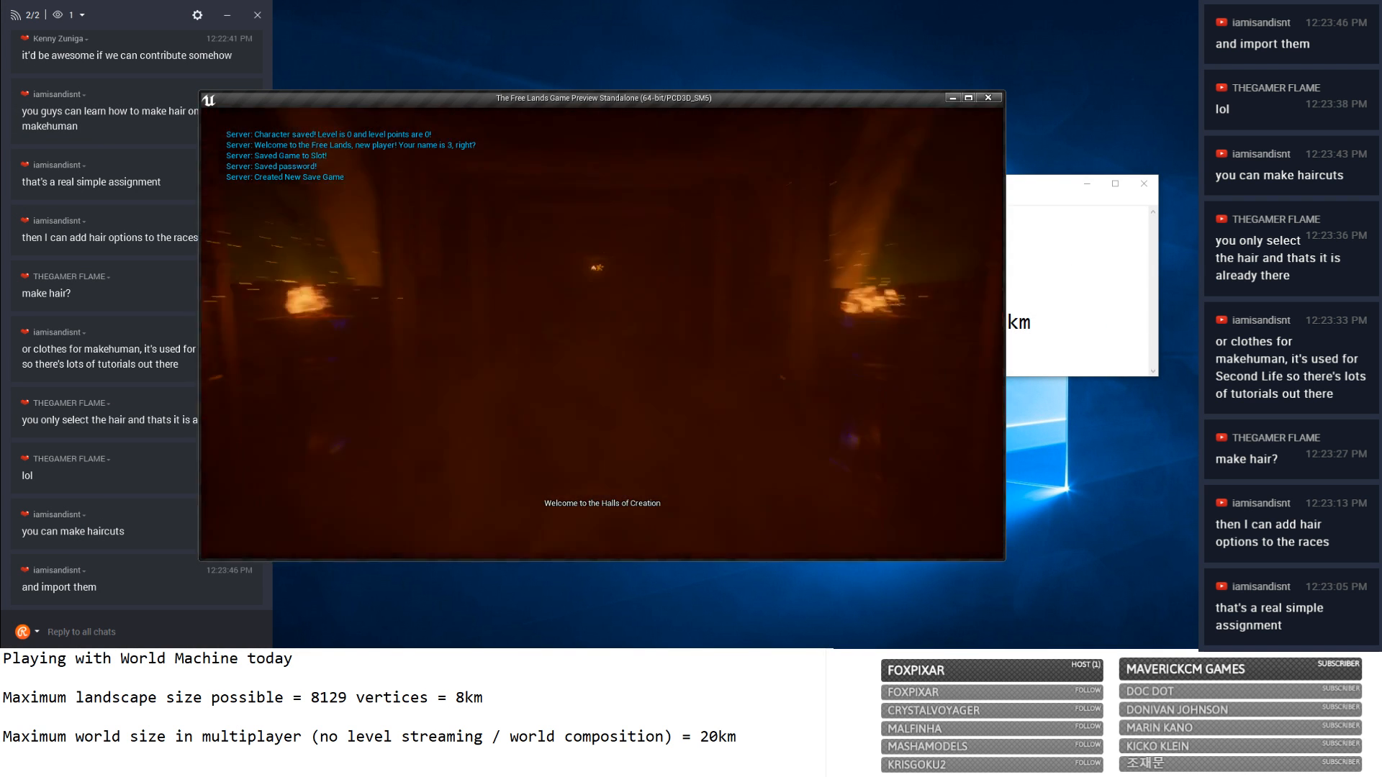
Go through the Halls of Creation to the chamber of figures on pedestals and take on the red-lit figure's body.
key(w)
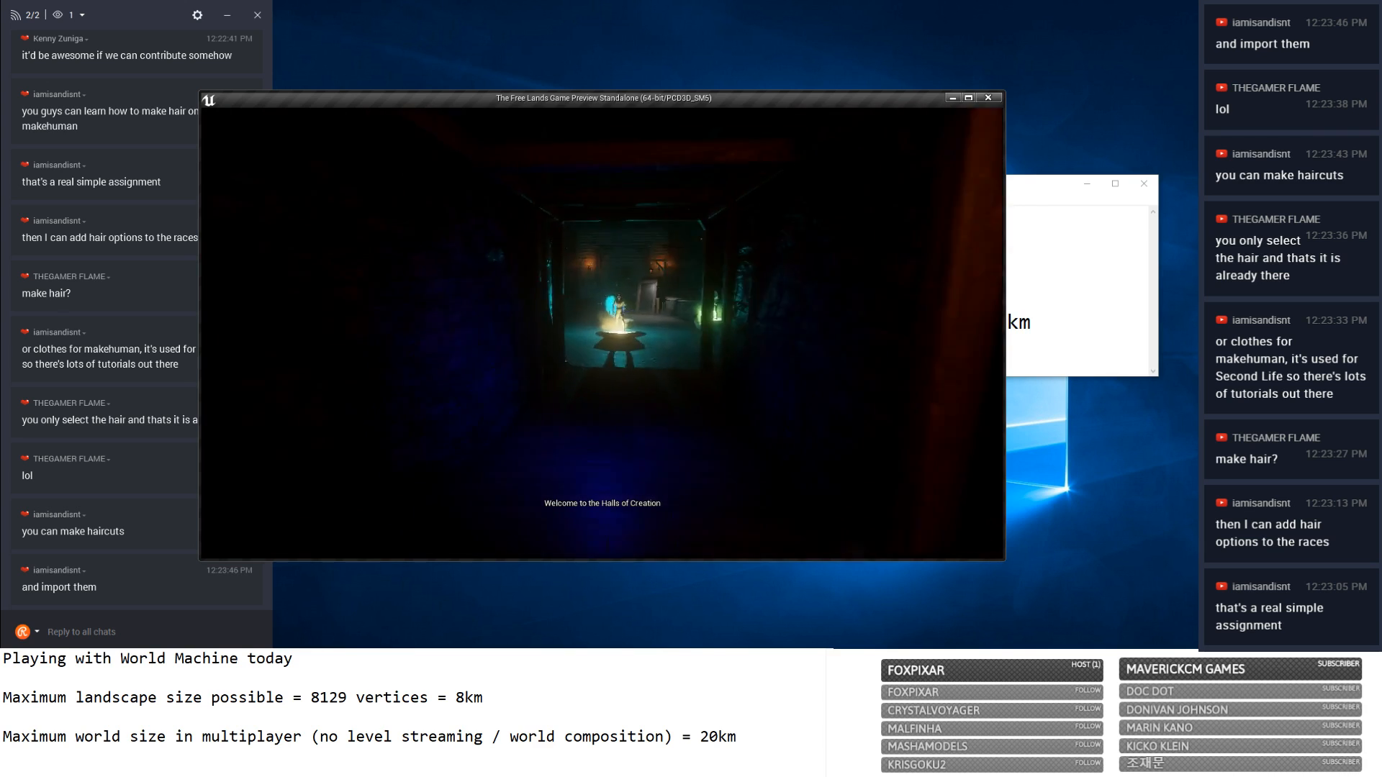
key(w)
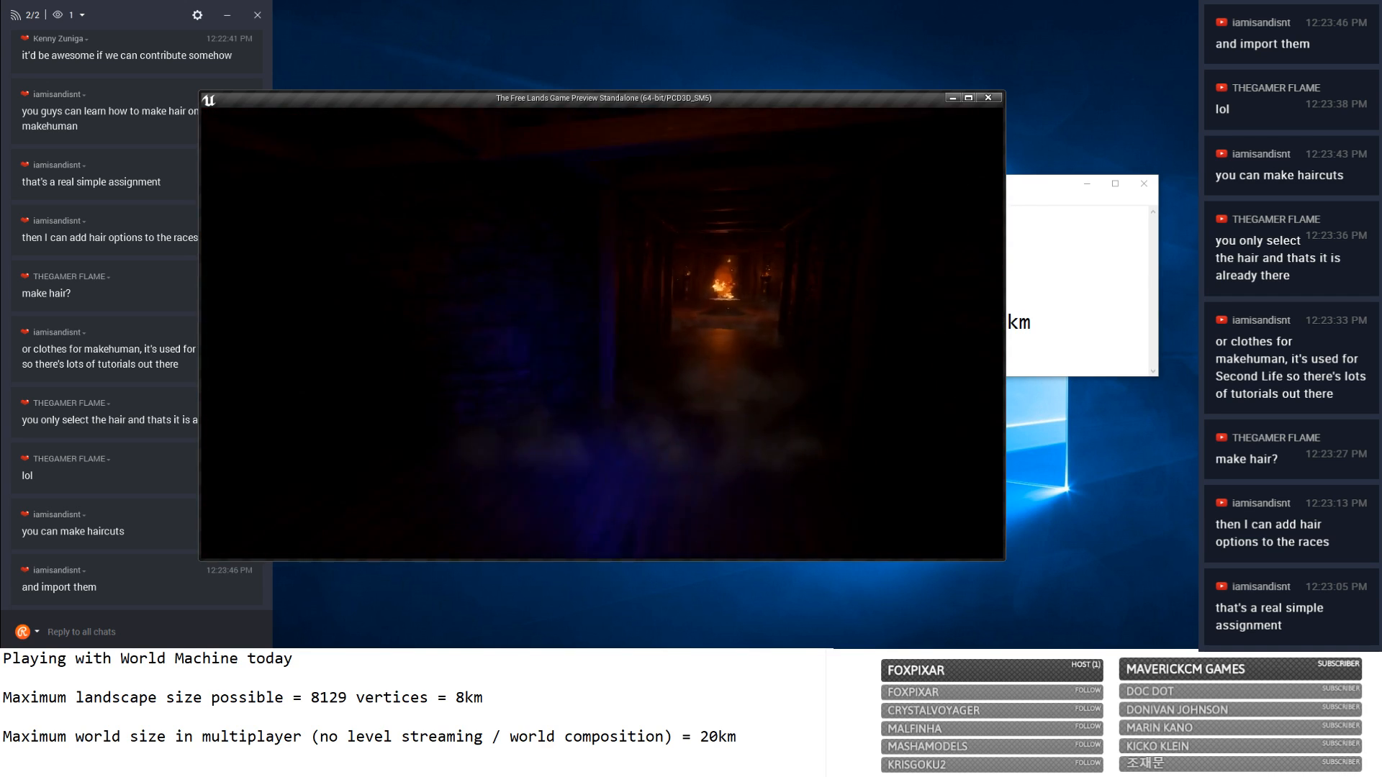
key(w)
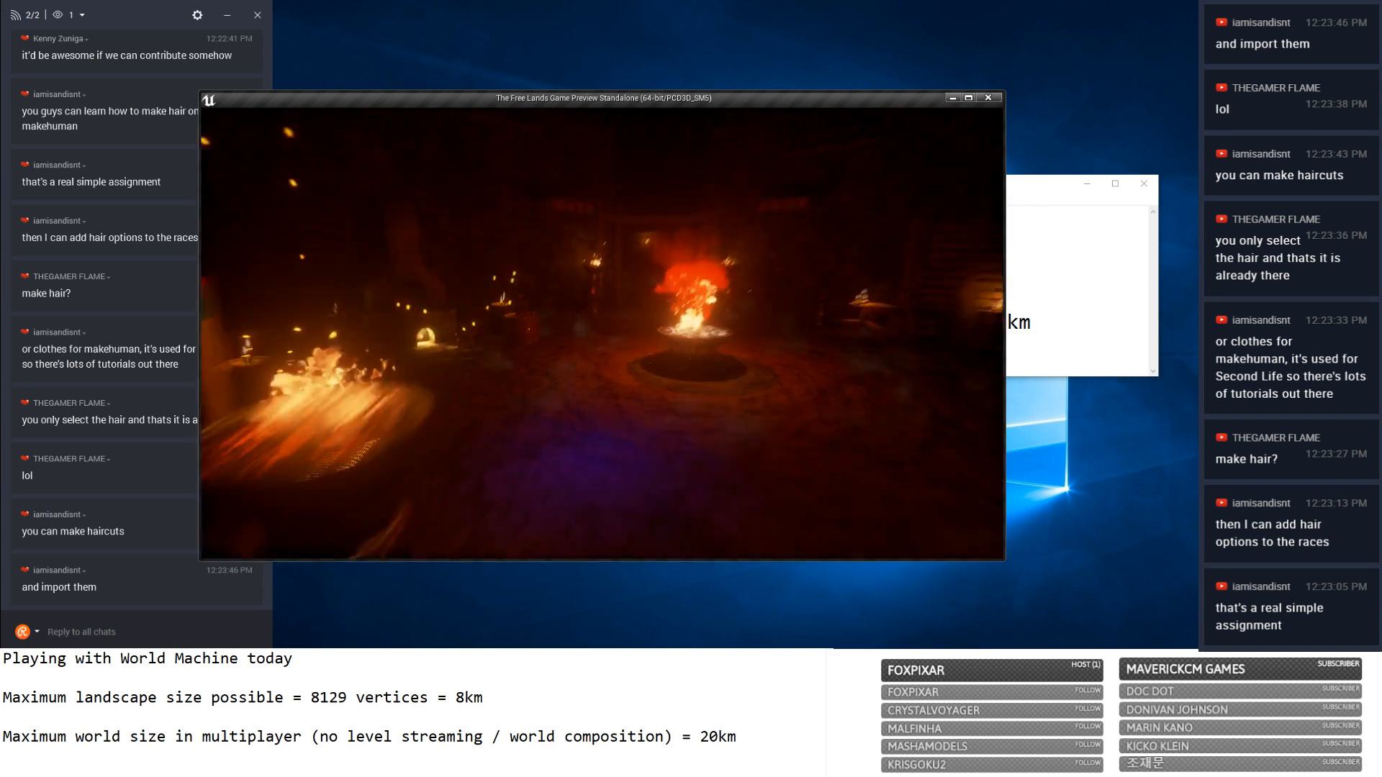
key(w)
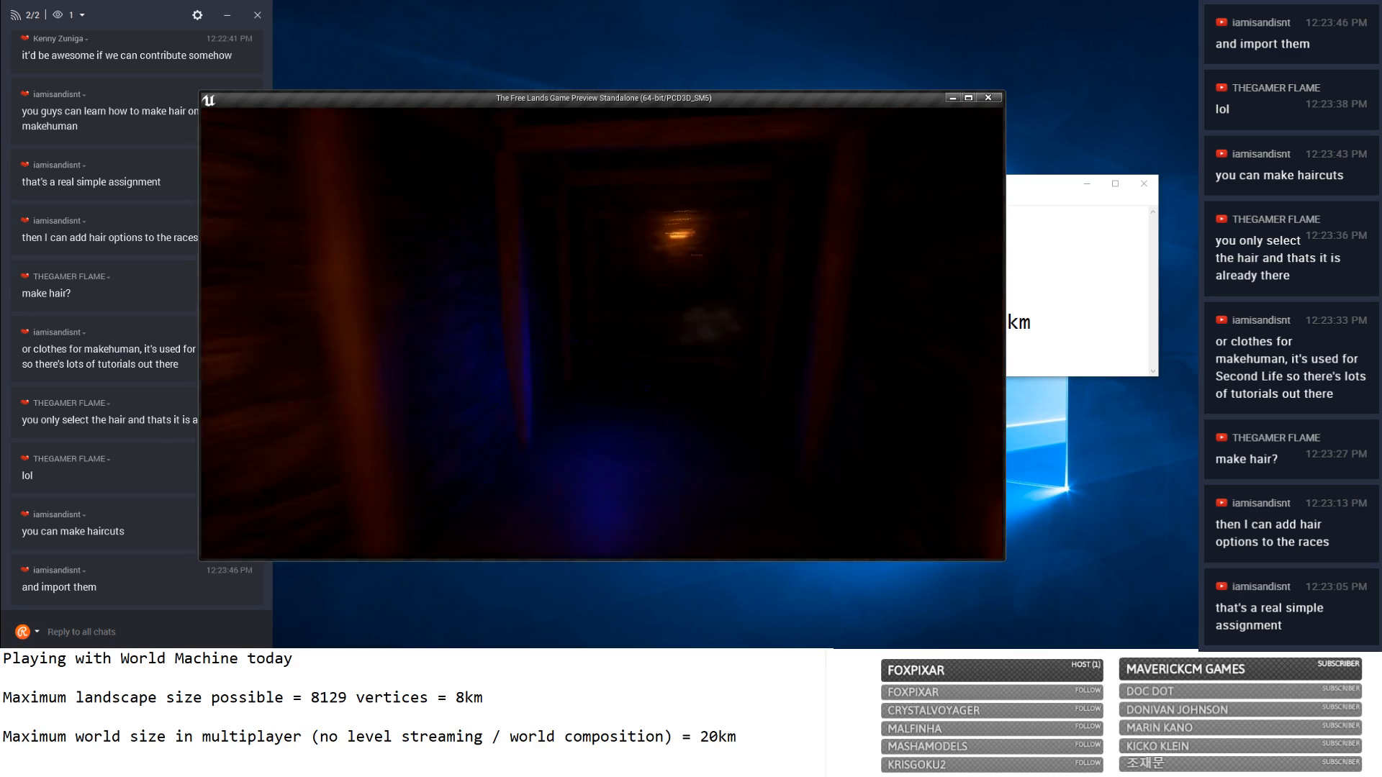
key(w)
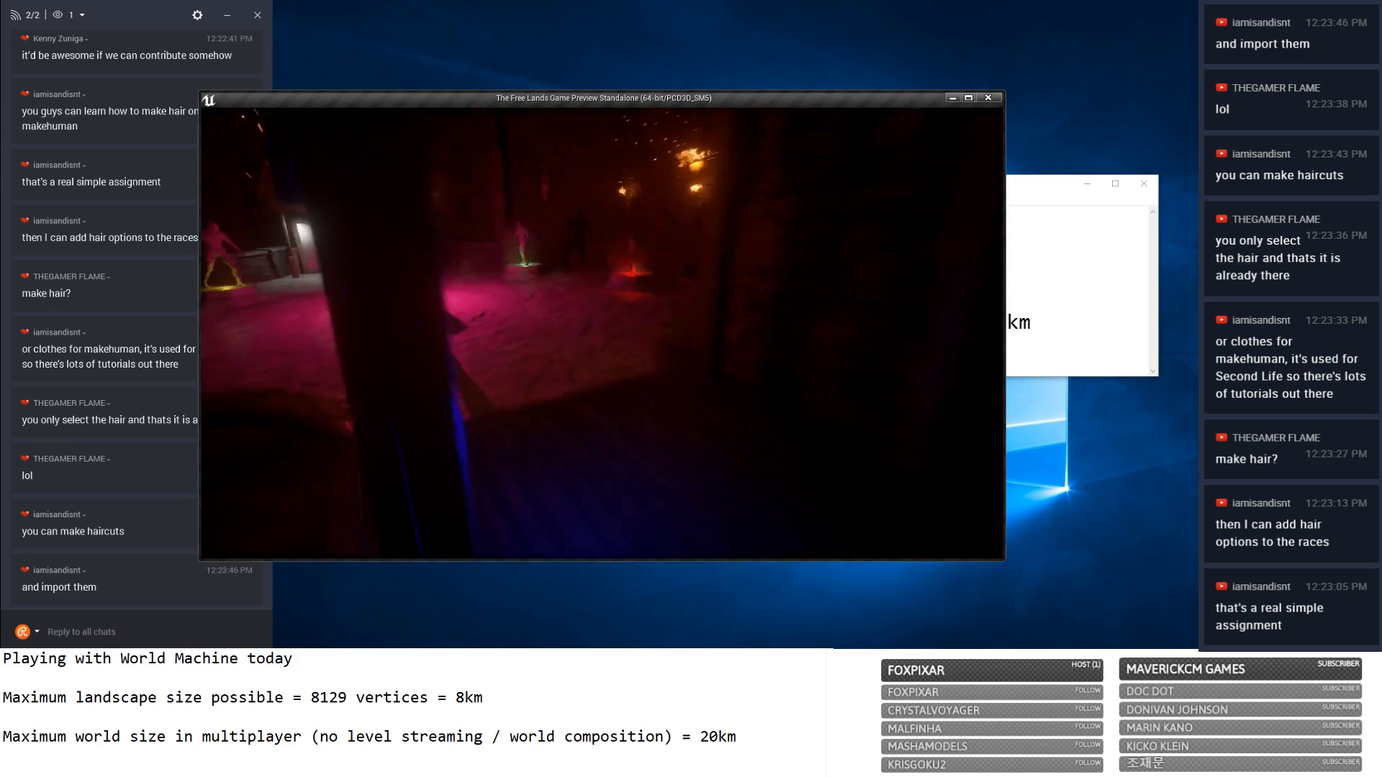
key(w)
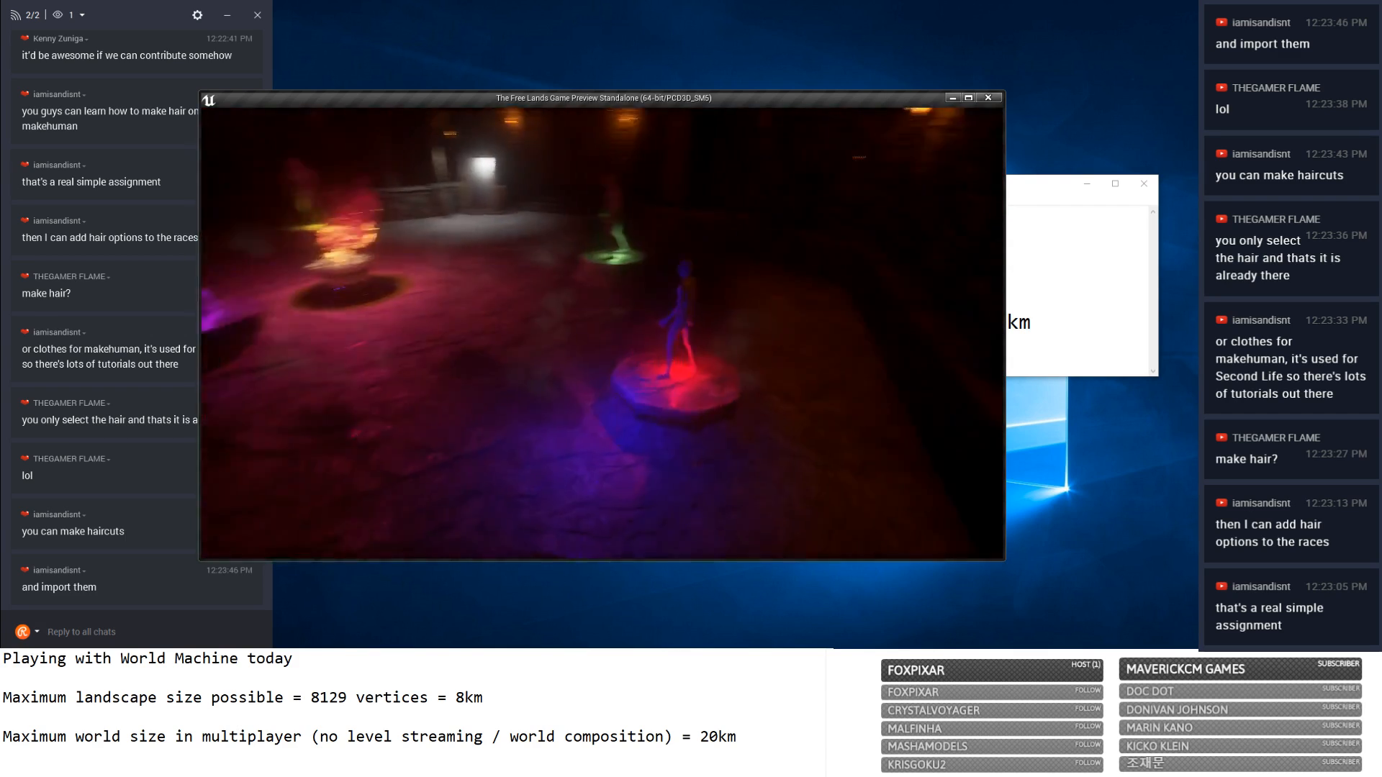
key(w)
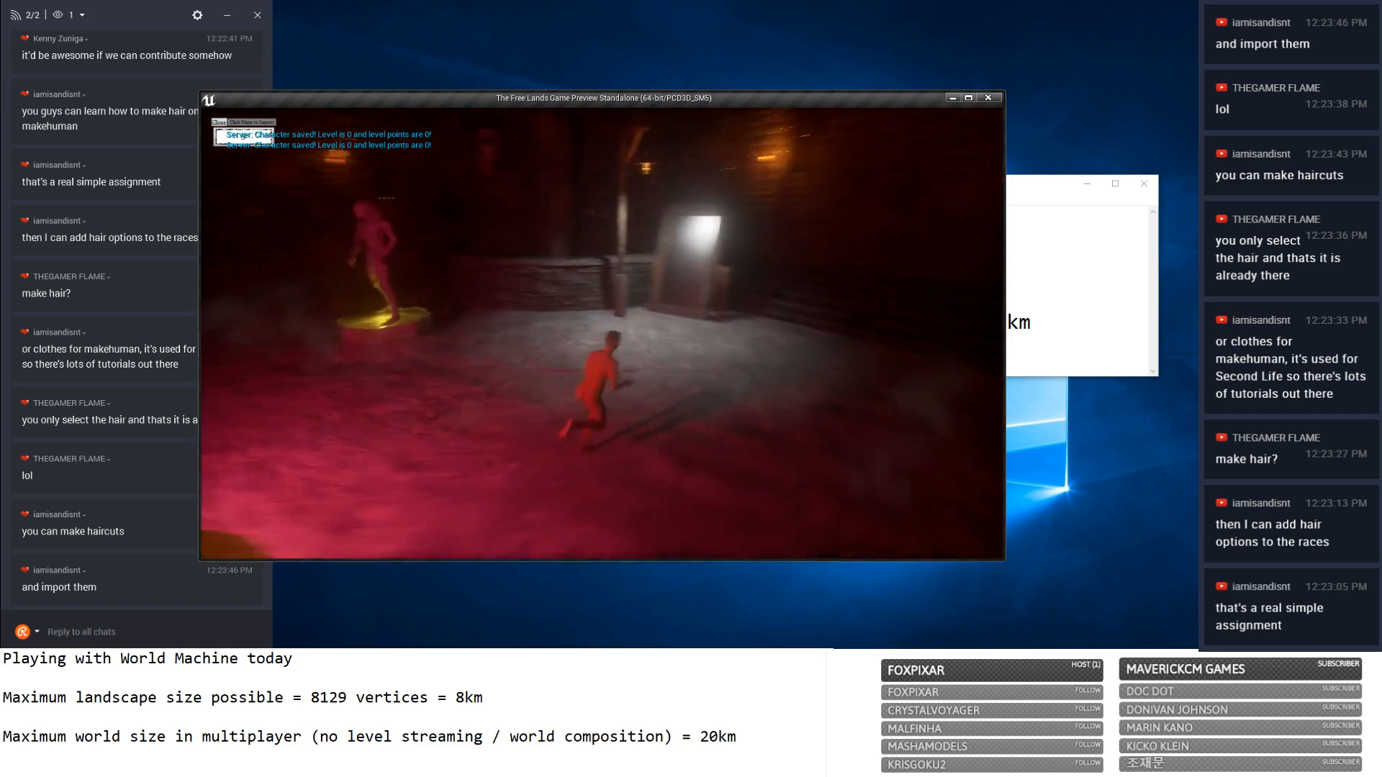
Run the new character up the steps, through the doorway and the dark cave, and jump out into the open.
key(w)
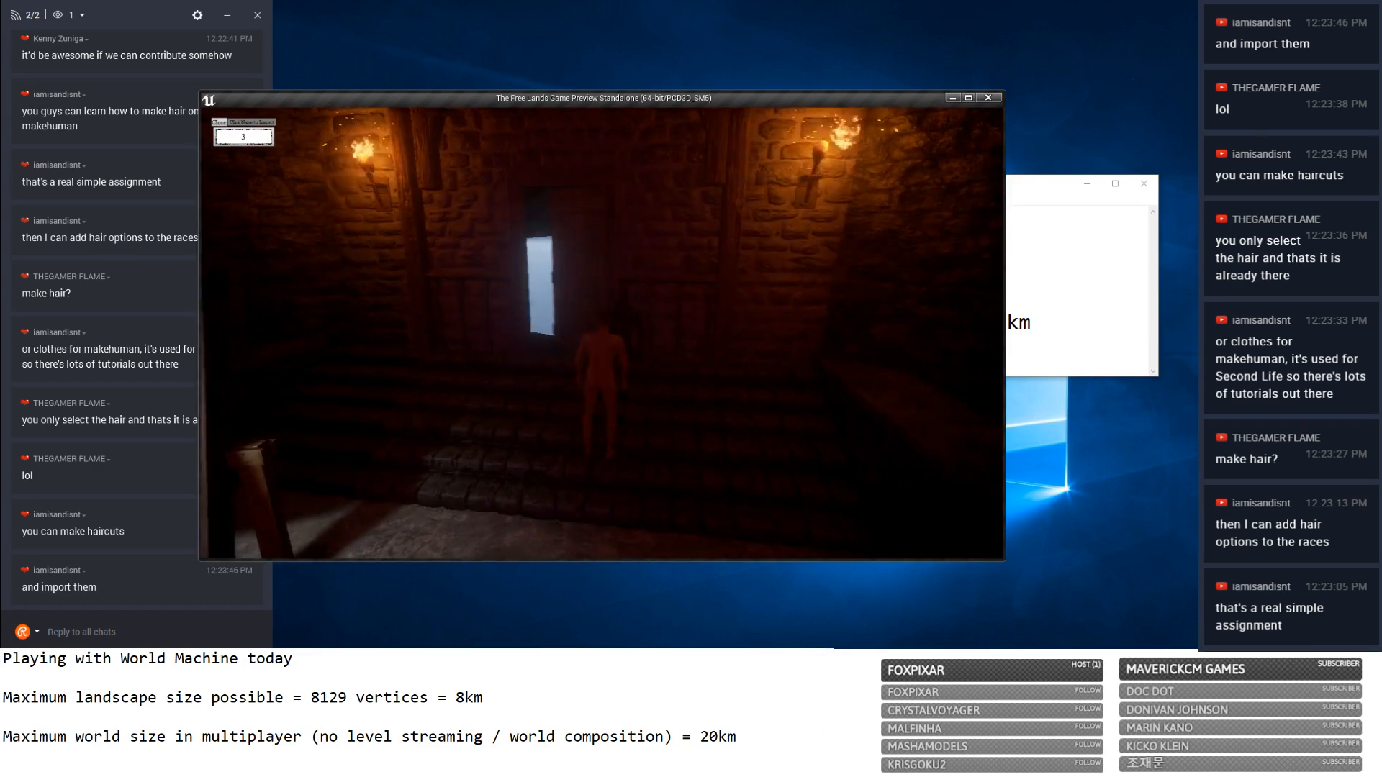
key(w)
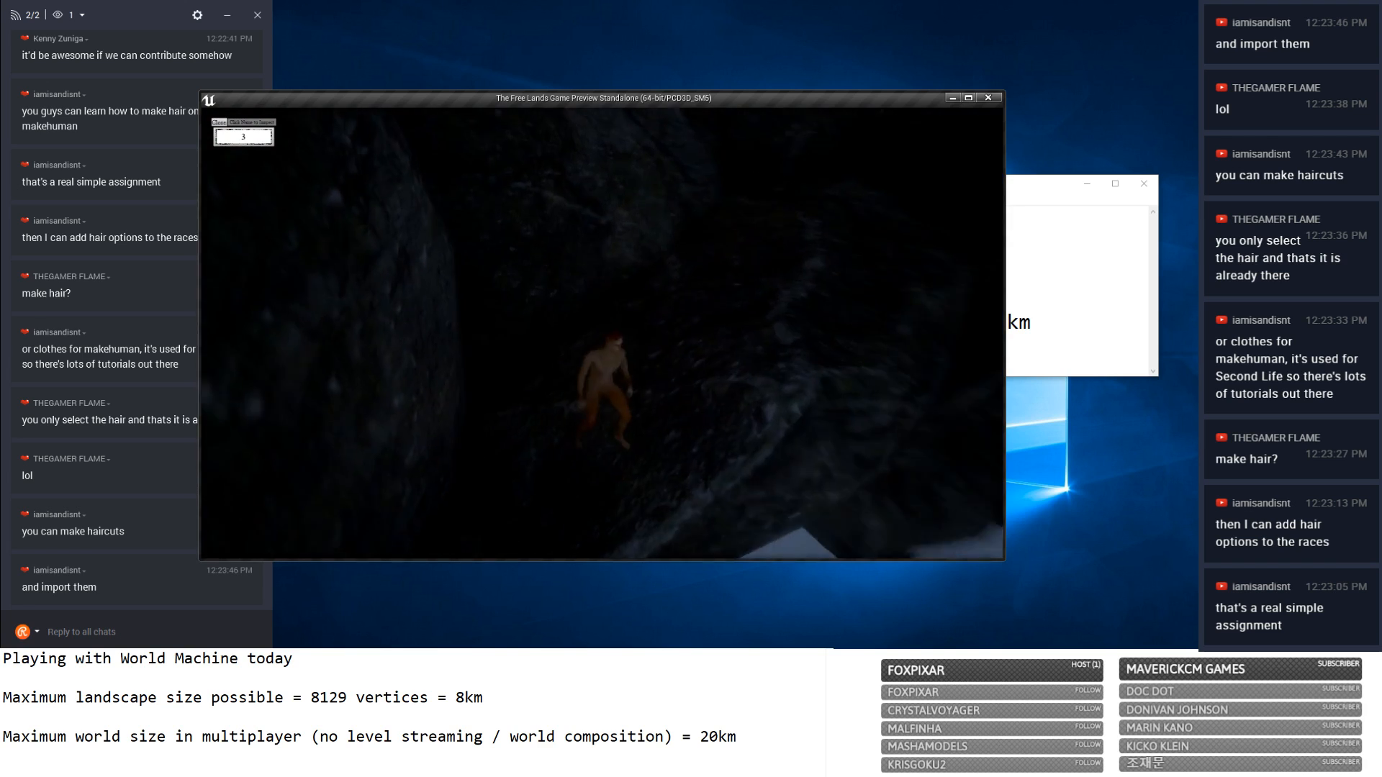
key(w)
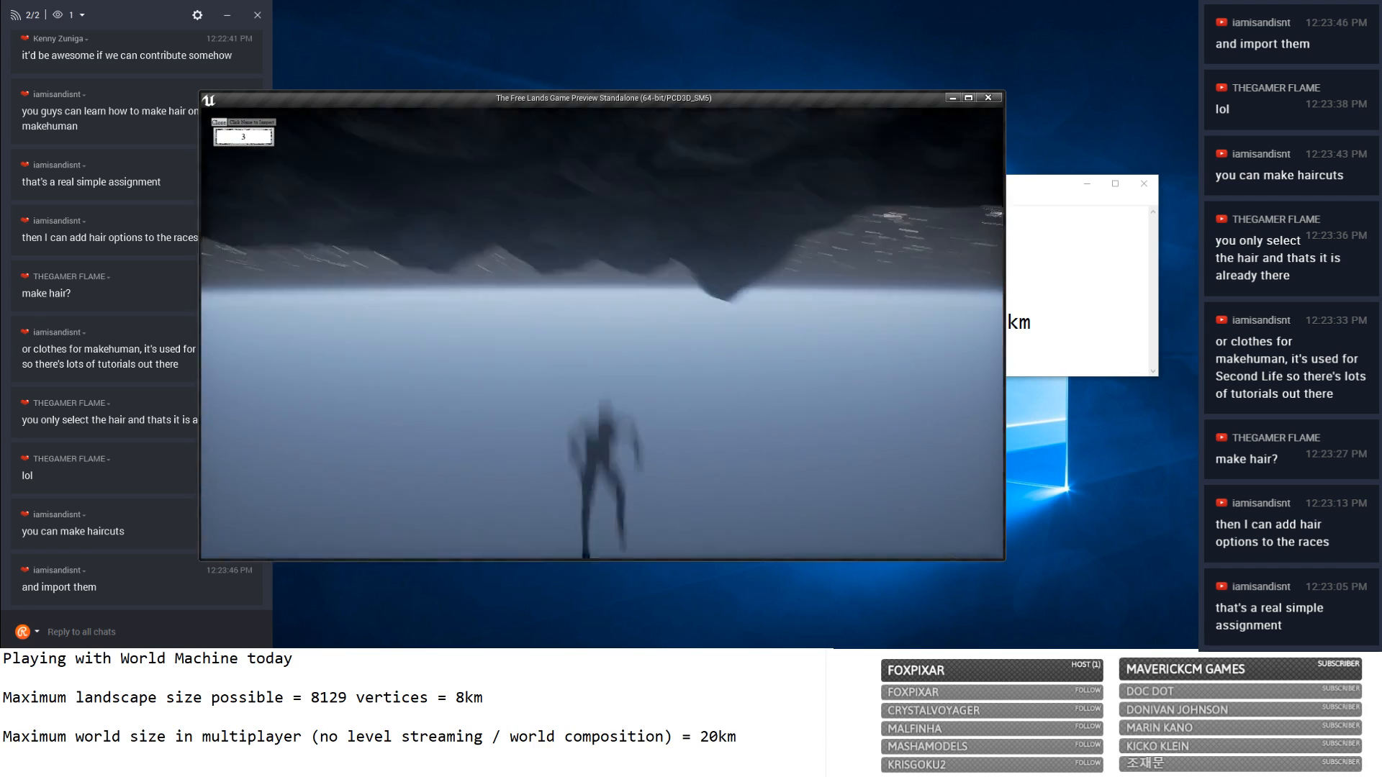
key(space)
key(w)
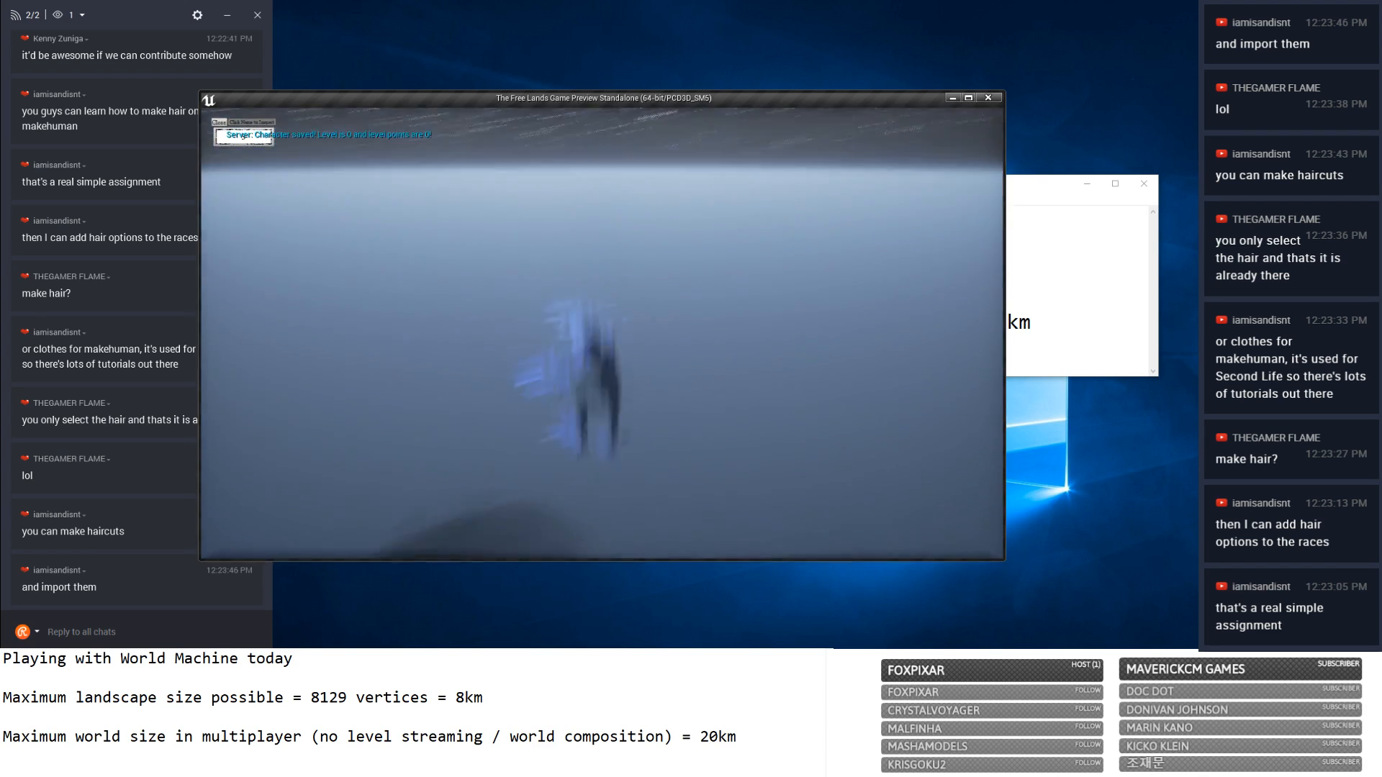
Continue running to the dark jagged spires of the new landscape, and save and quit to the game's main menu.
key(w)
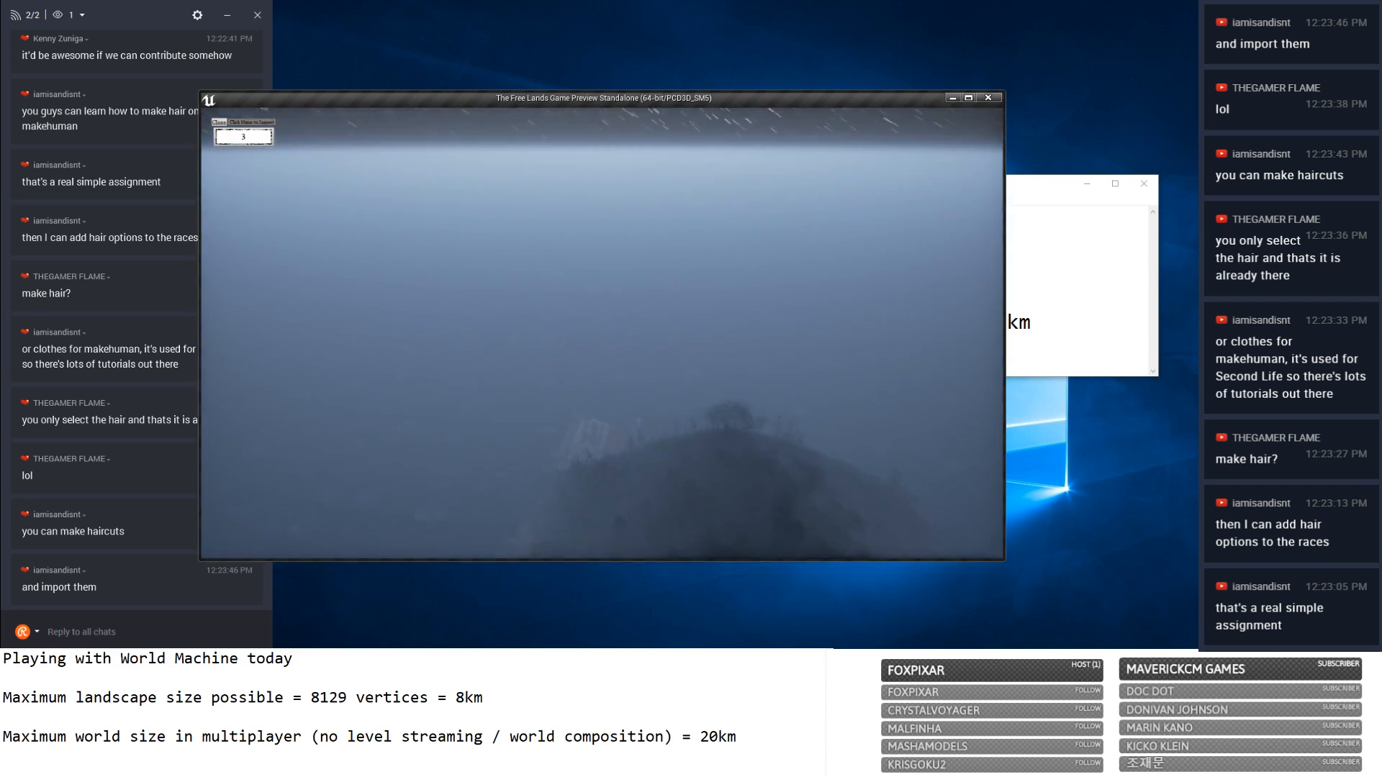
key(w)
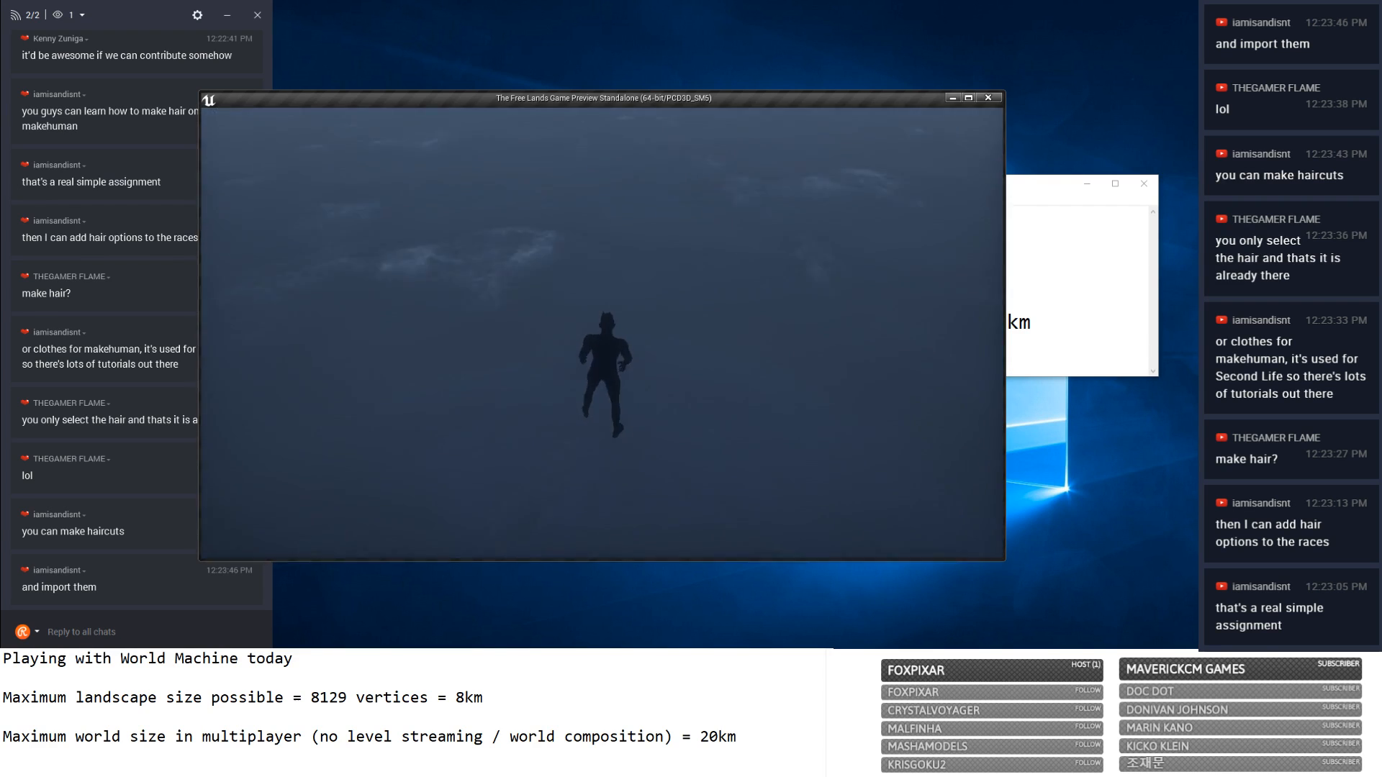
key(w)
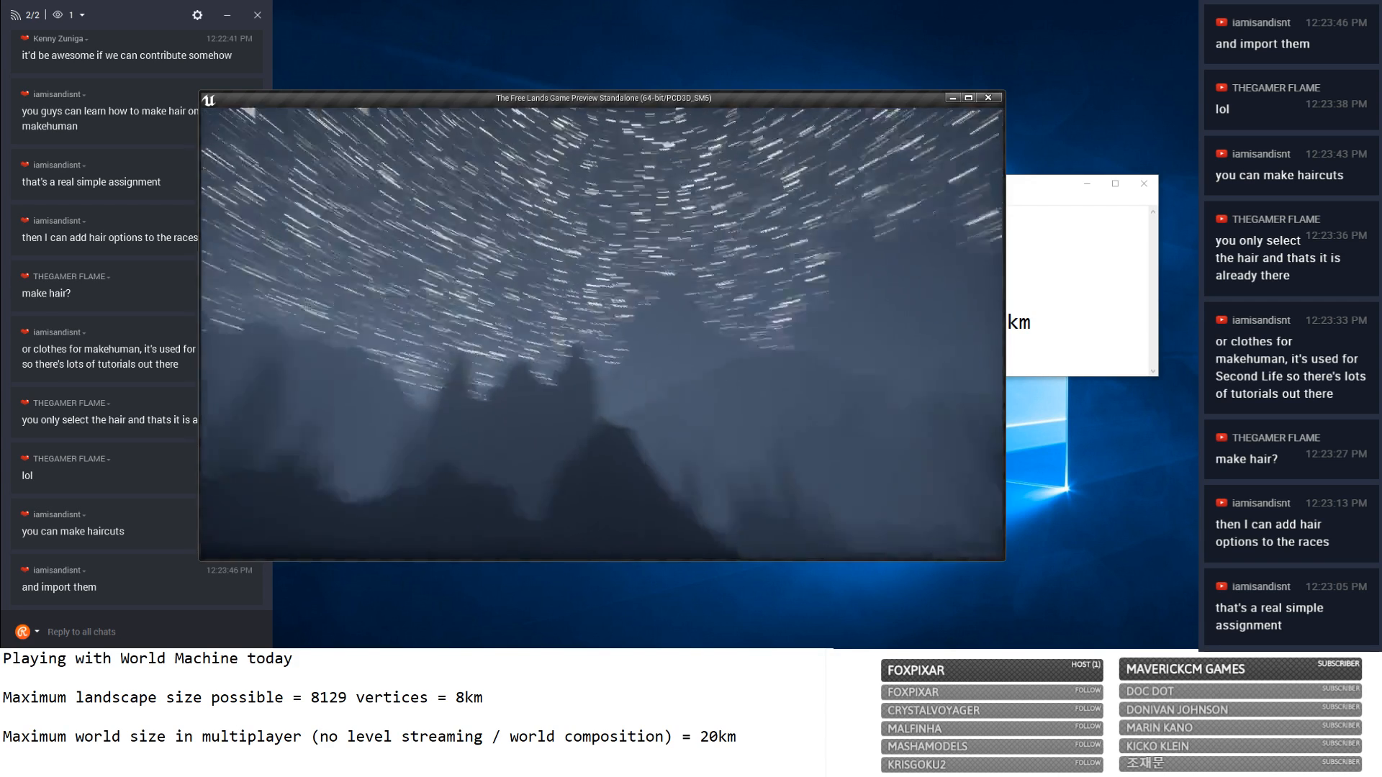
key(w)
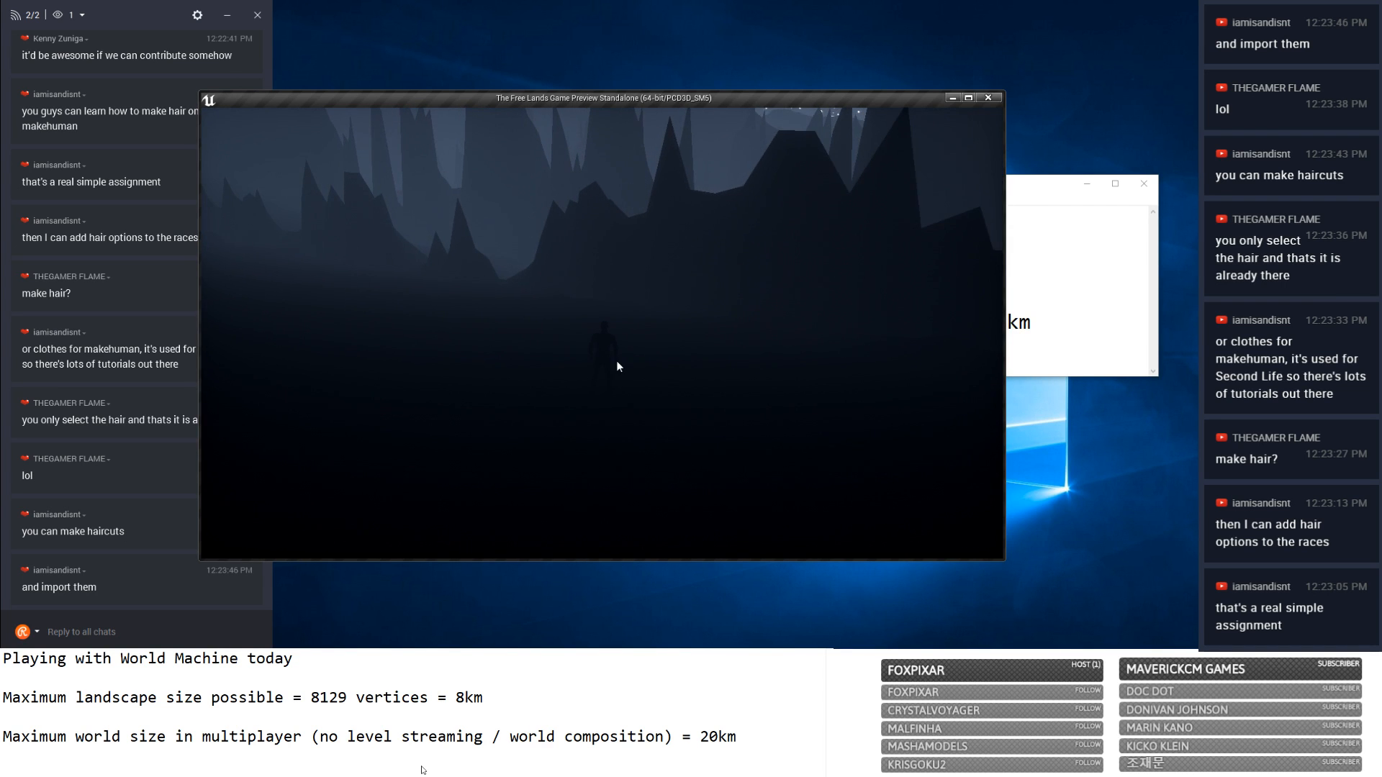
click(238, 127)
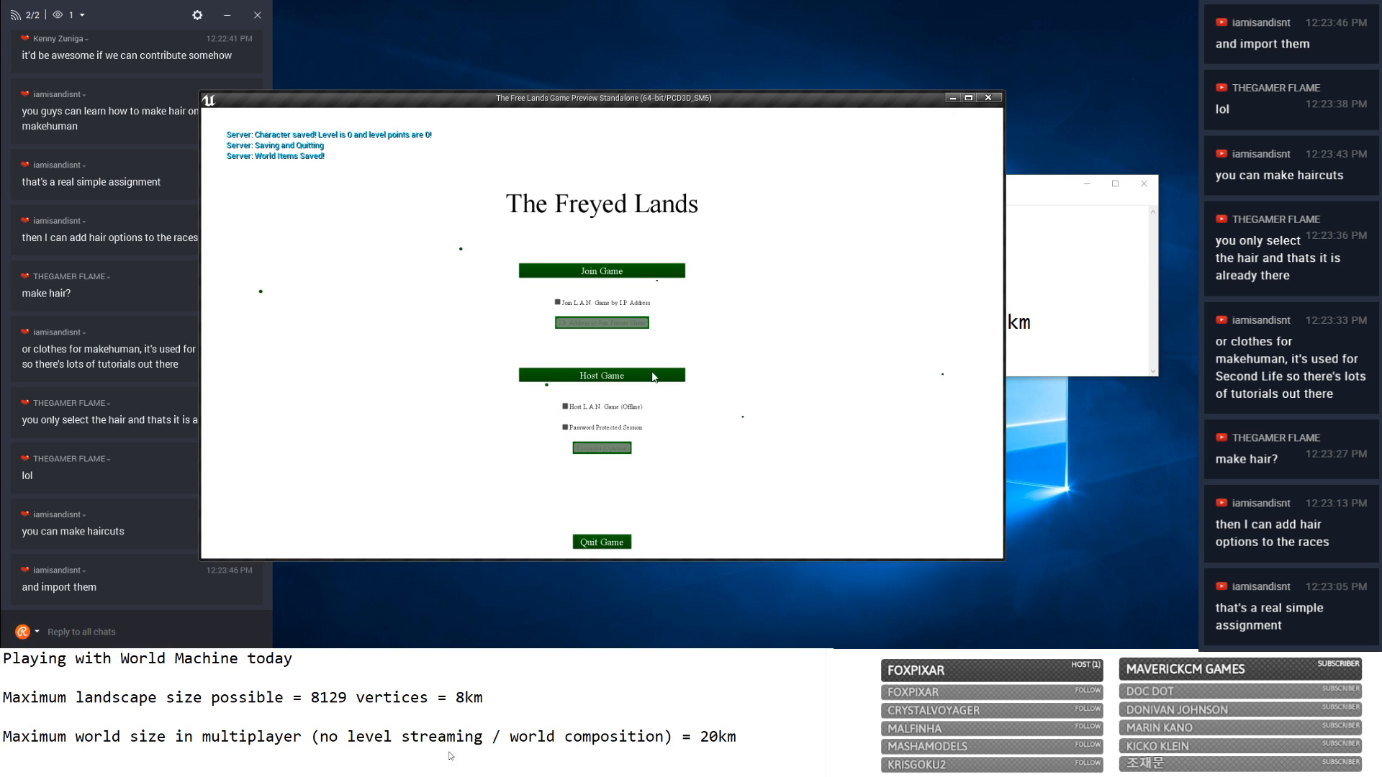
Close the game preview, switch to the Unreal Editor, and load the MainMap level.
click(988, 98)
key(alt+Tab)
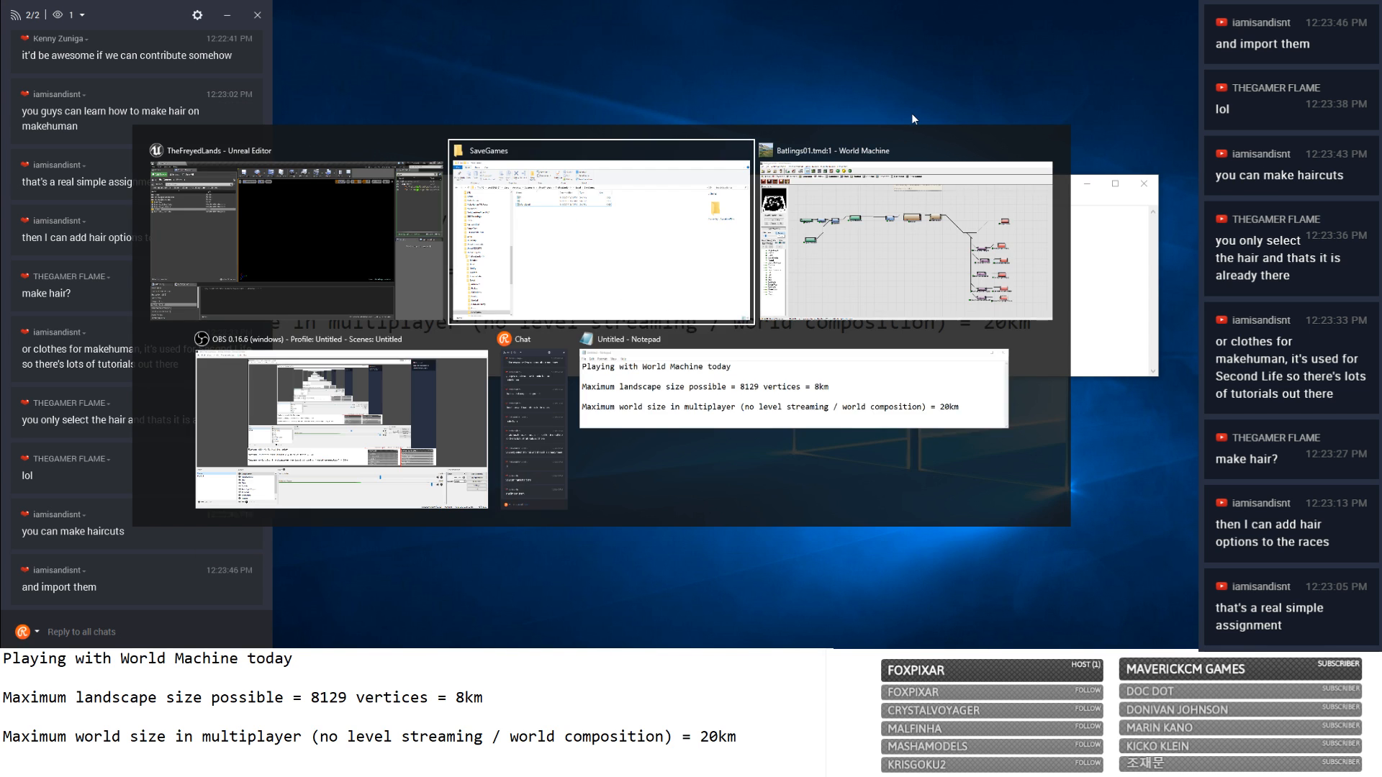
click(304, 261)
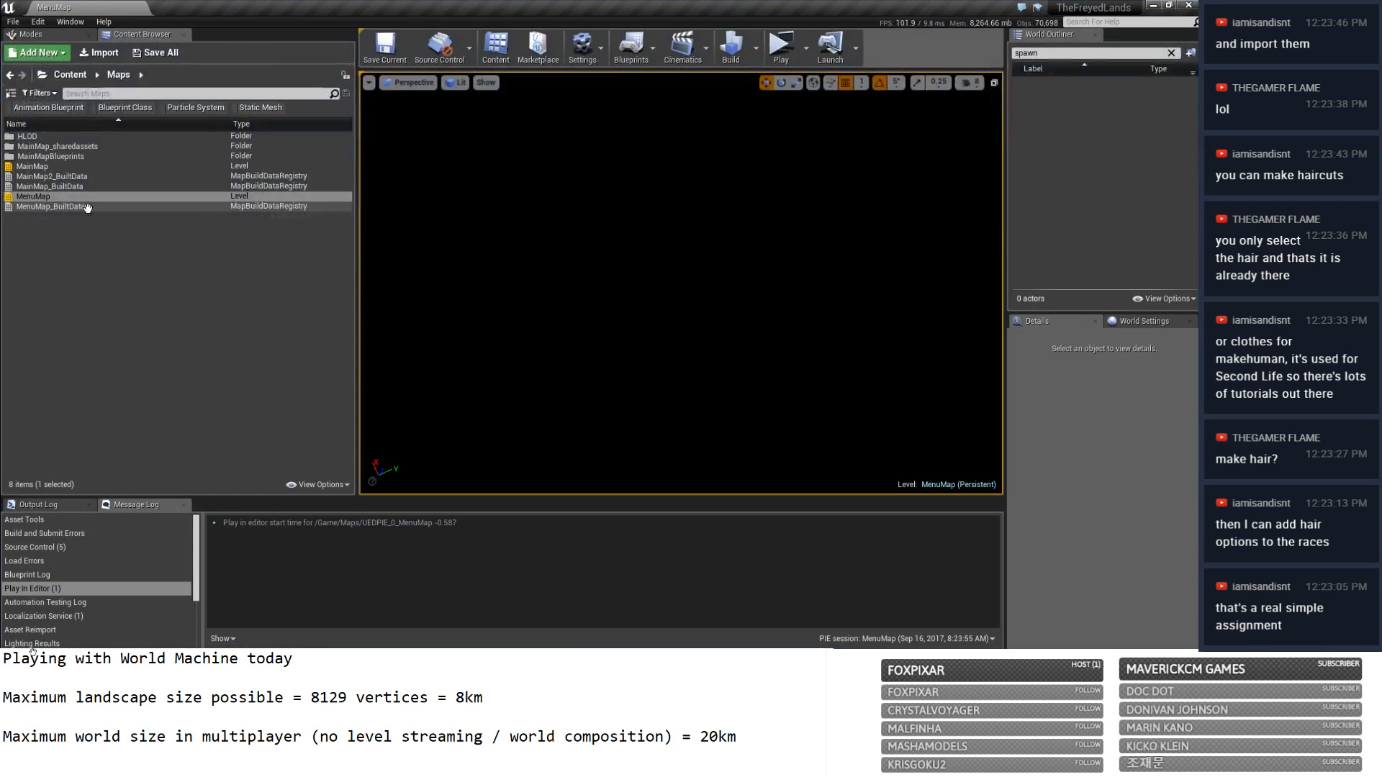
click(65, 166)
double_click(65, 166)
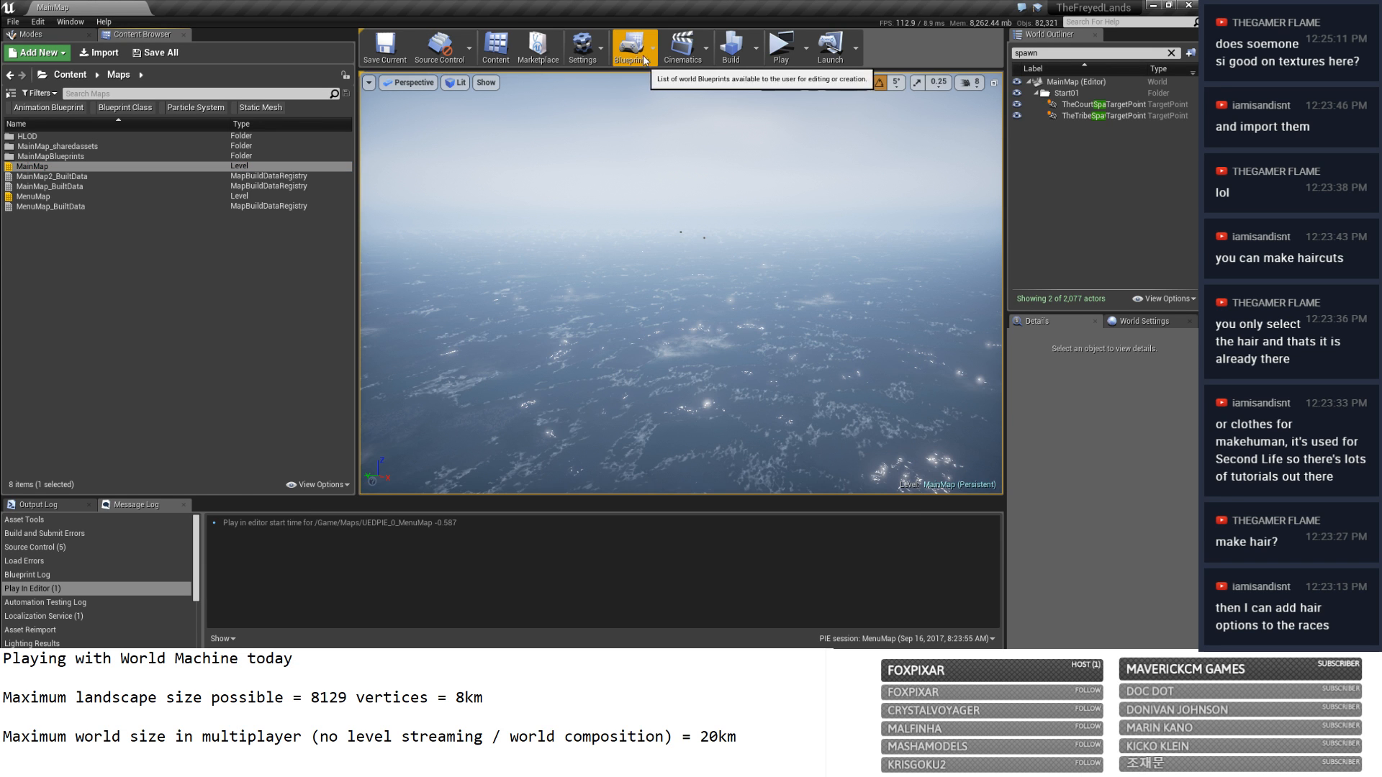
Open MainMap's level blueprint, set the Day Night variable Hour to a default value of 6.0, and compile.
click(631, 58)
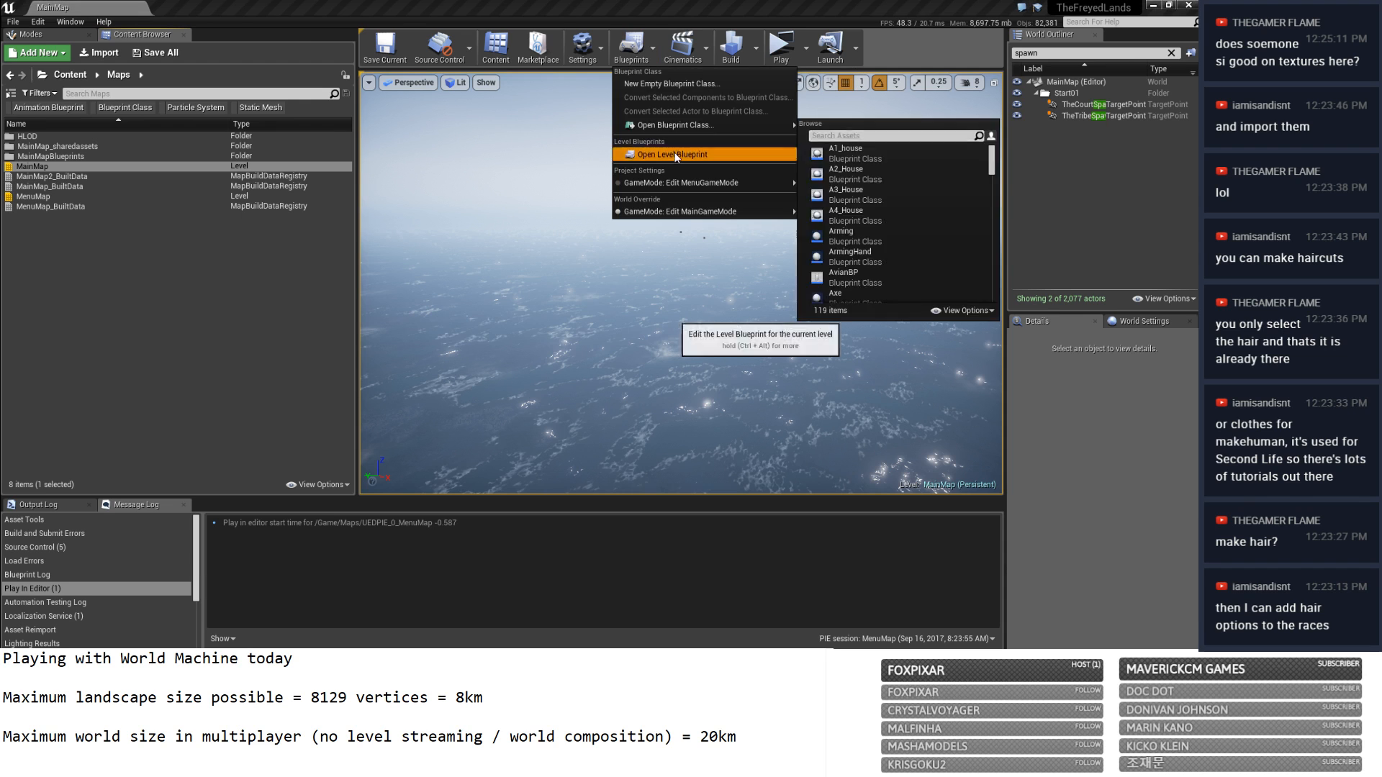
click(687, 152)
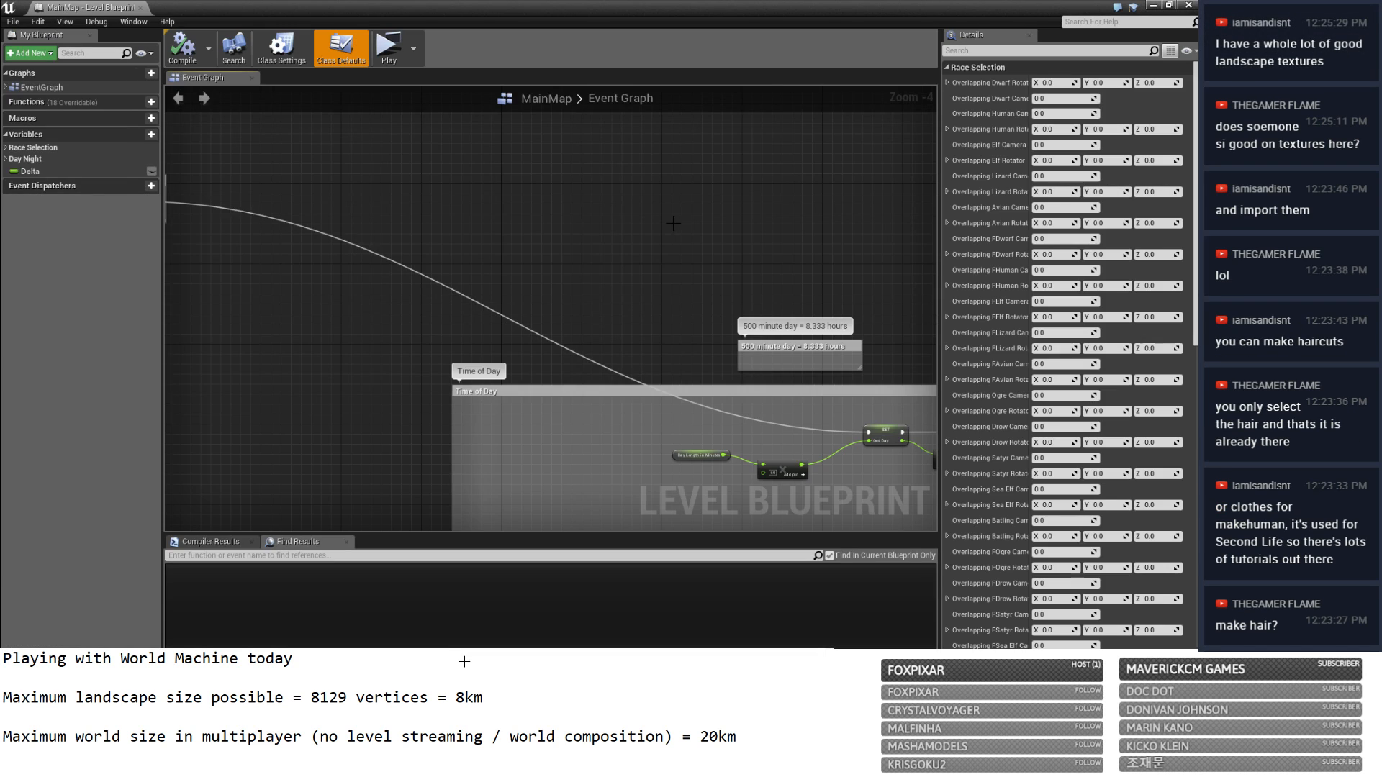
click(8, 160)
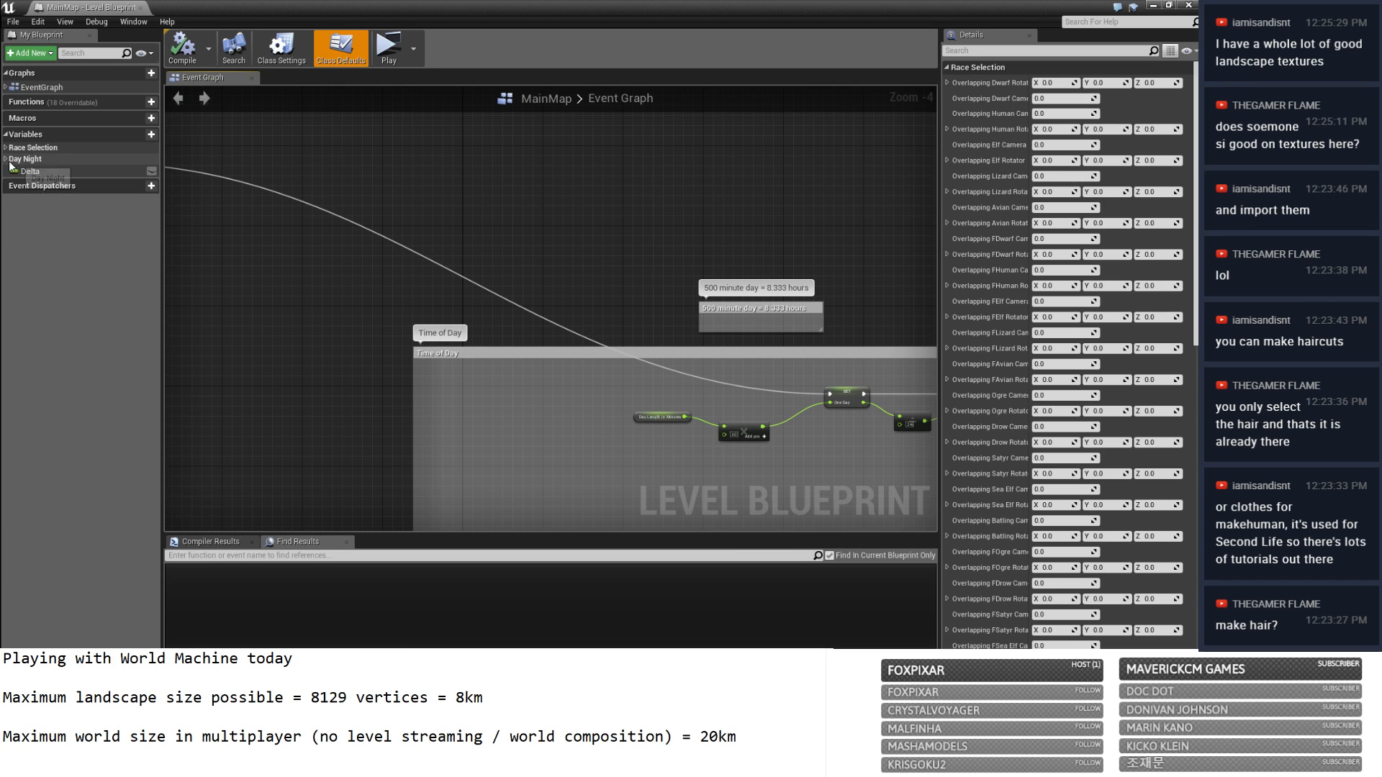
click(6, 159)
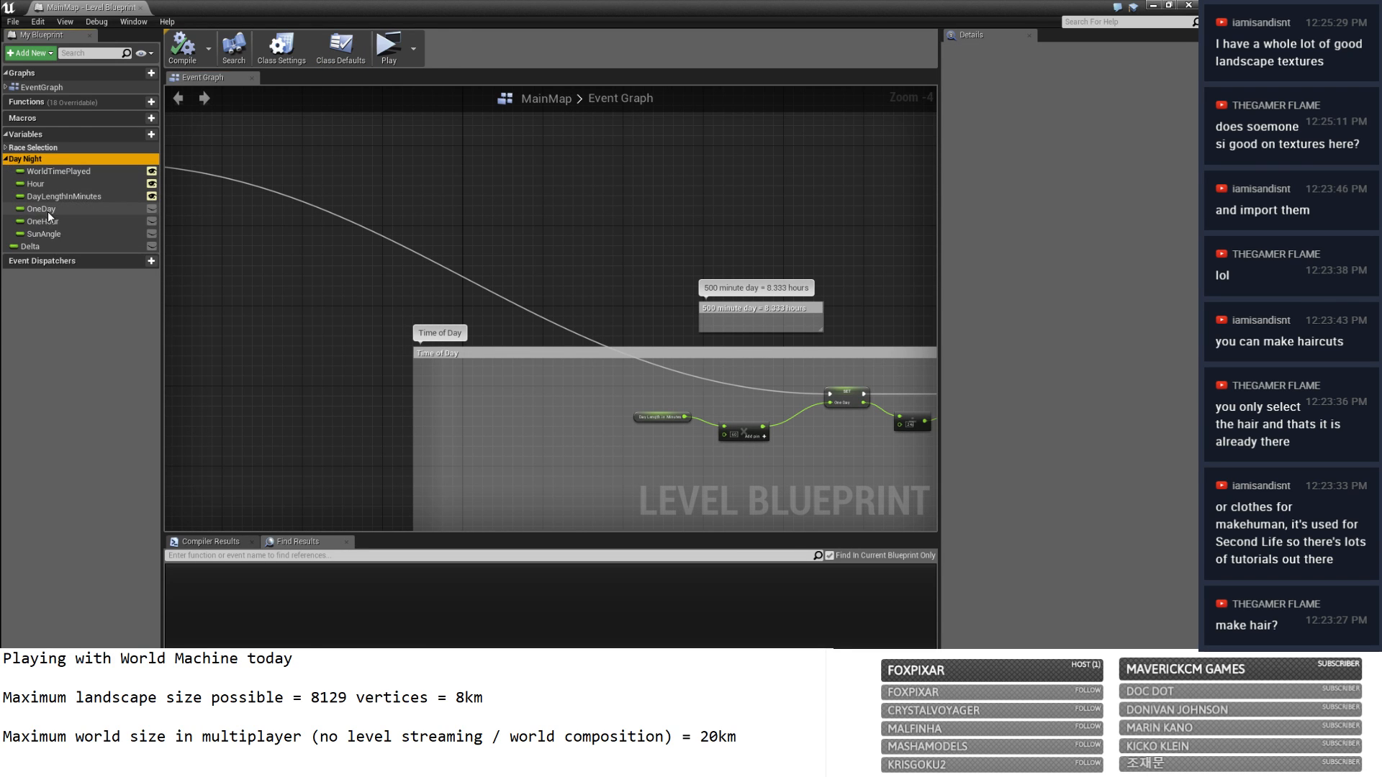
click(38, 183)
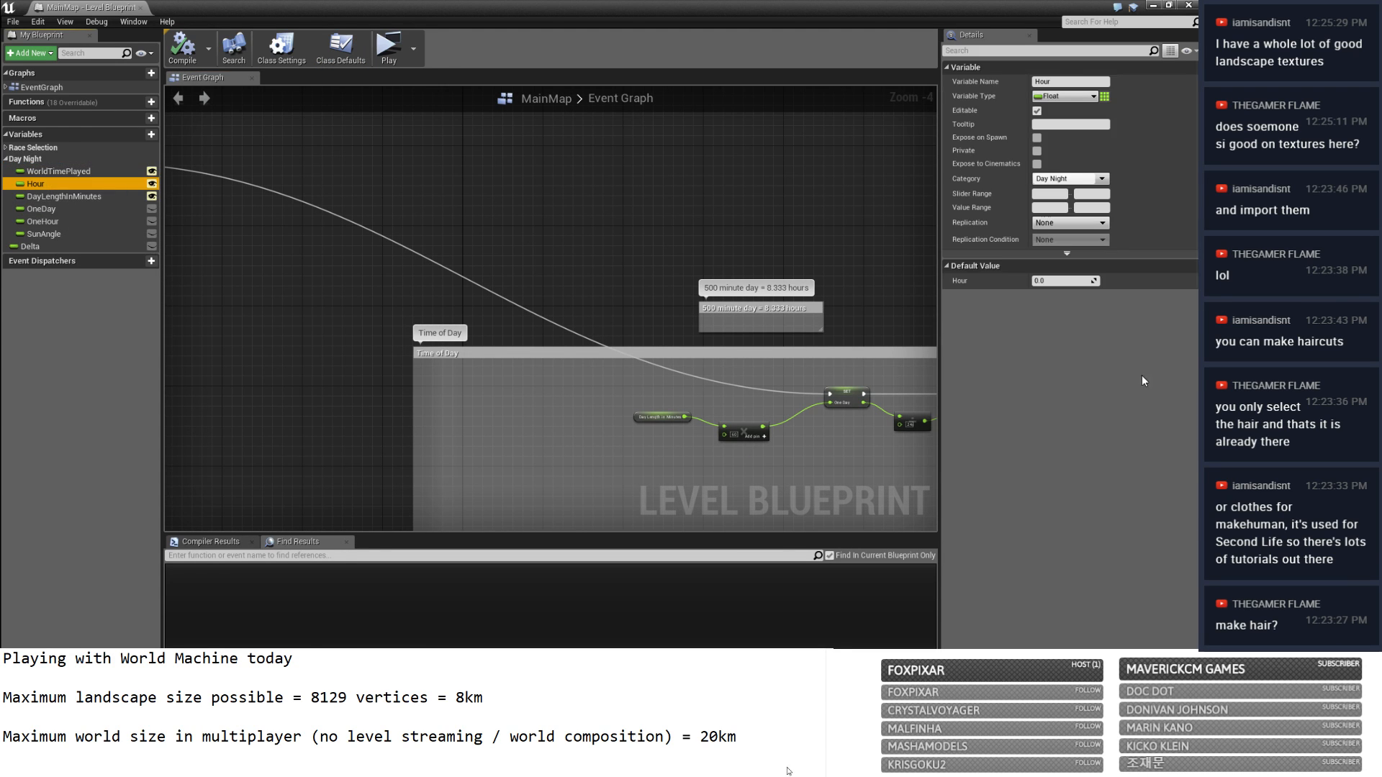
click(1064, 281)
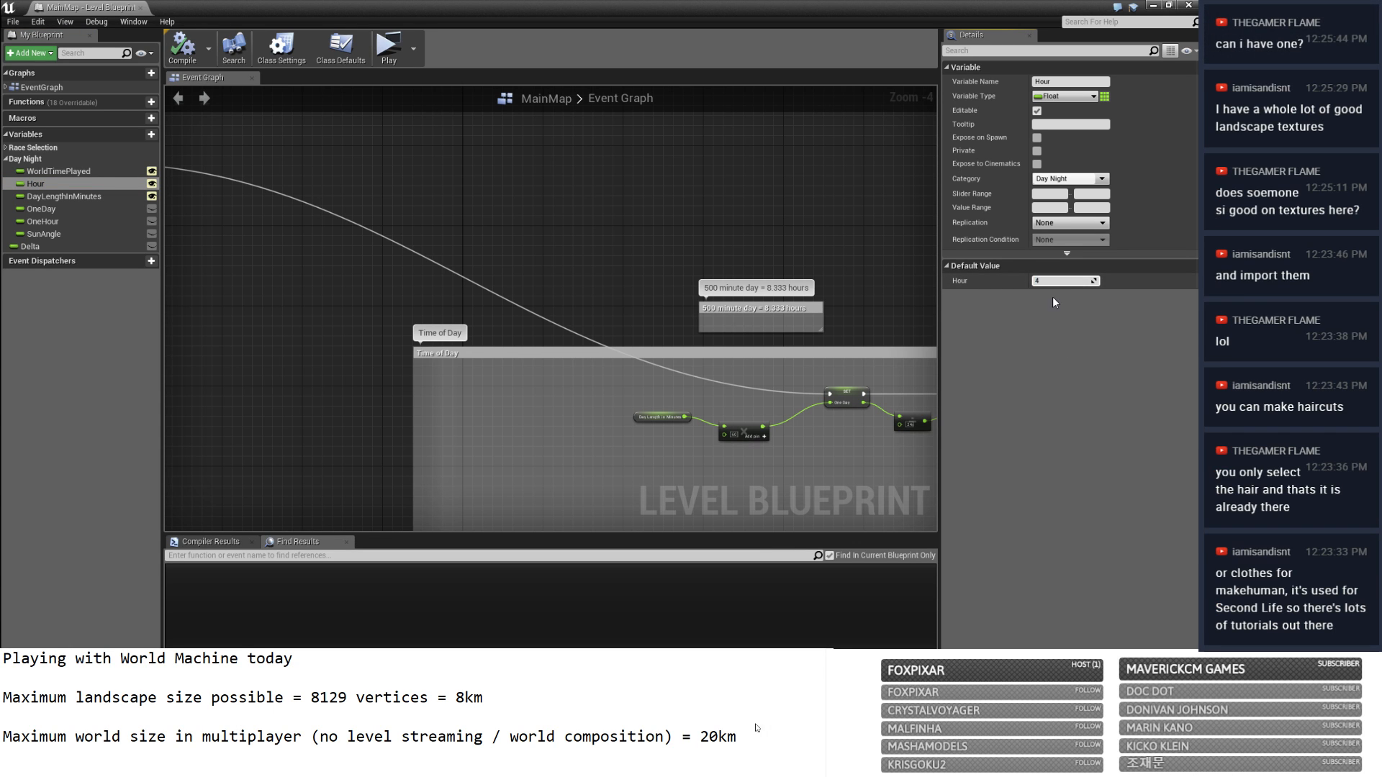
text(6)
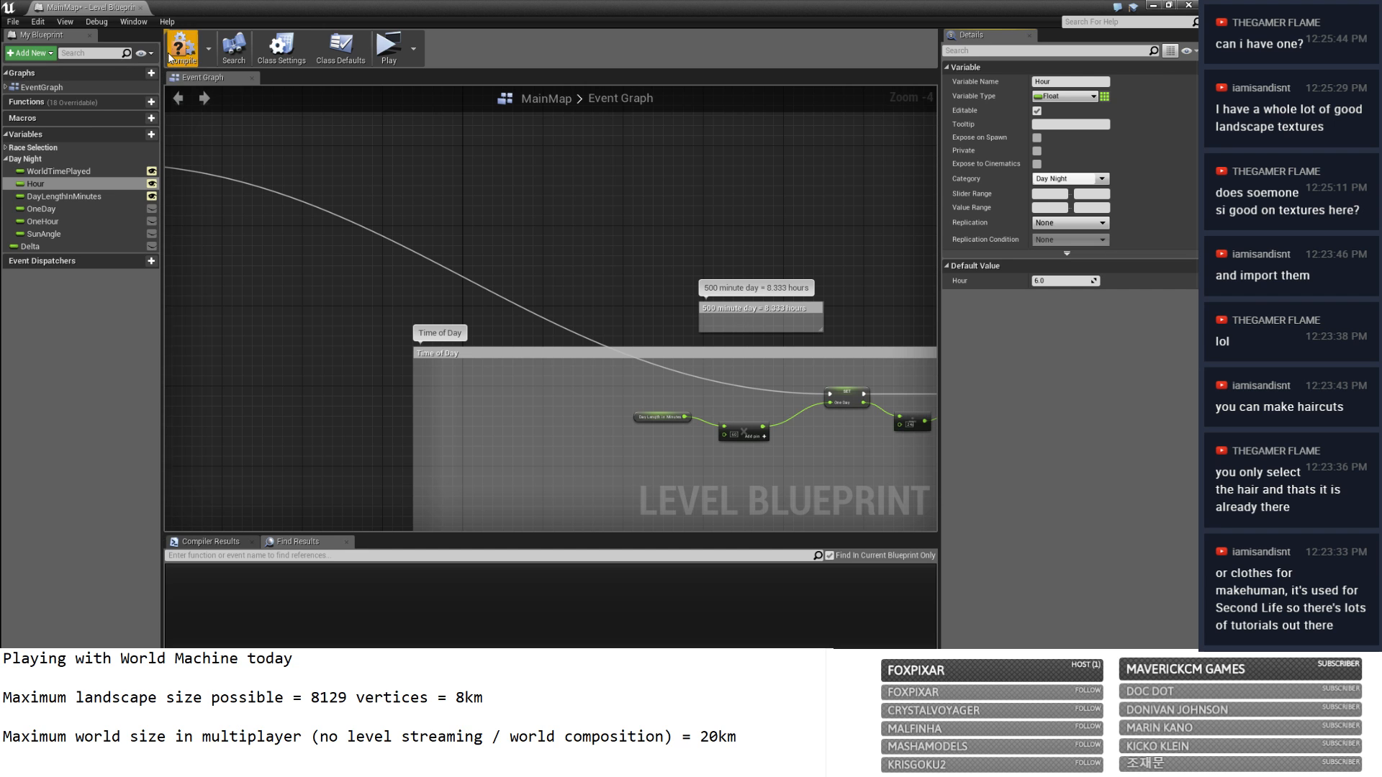
click(280, 61)
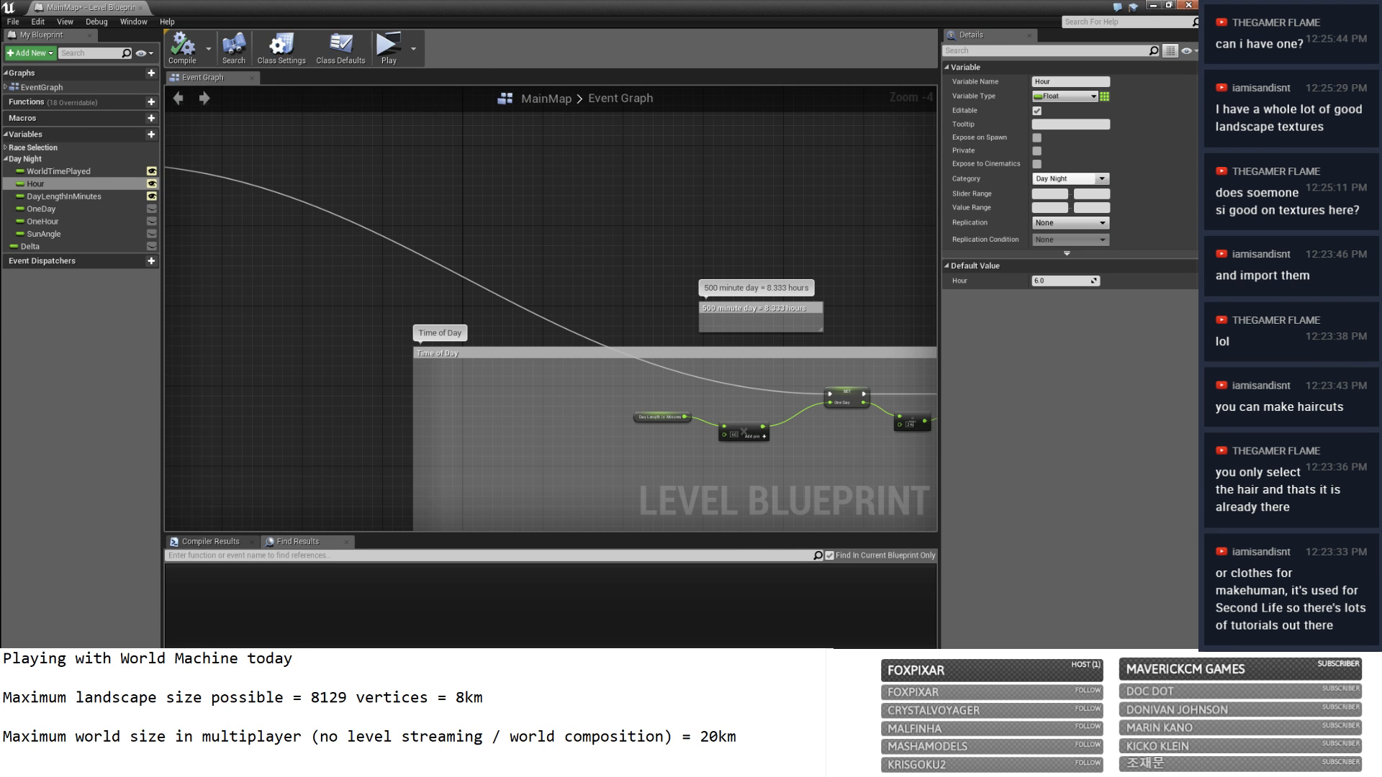
Return to the level editor, save MainMap, and load the MenuMap level.
key(alt+Tab)
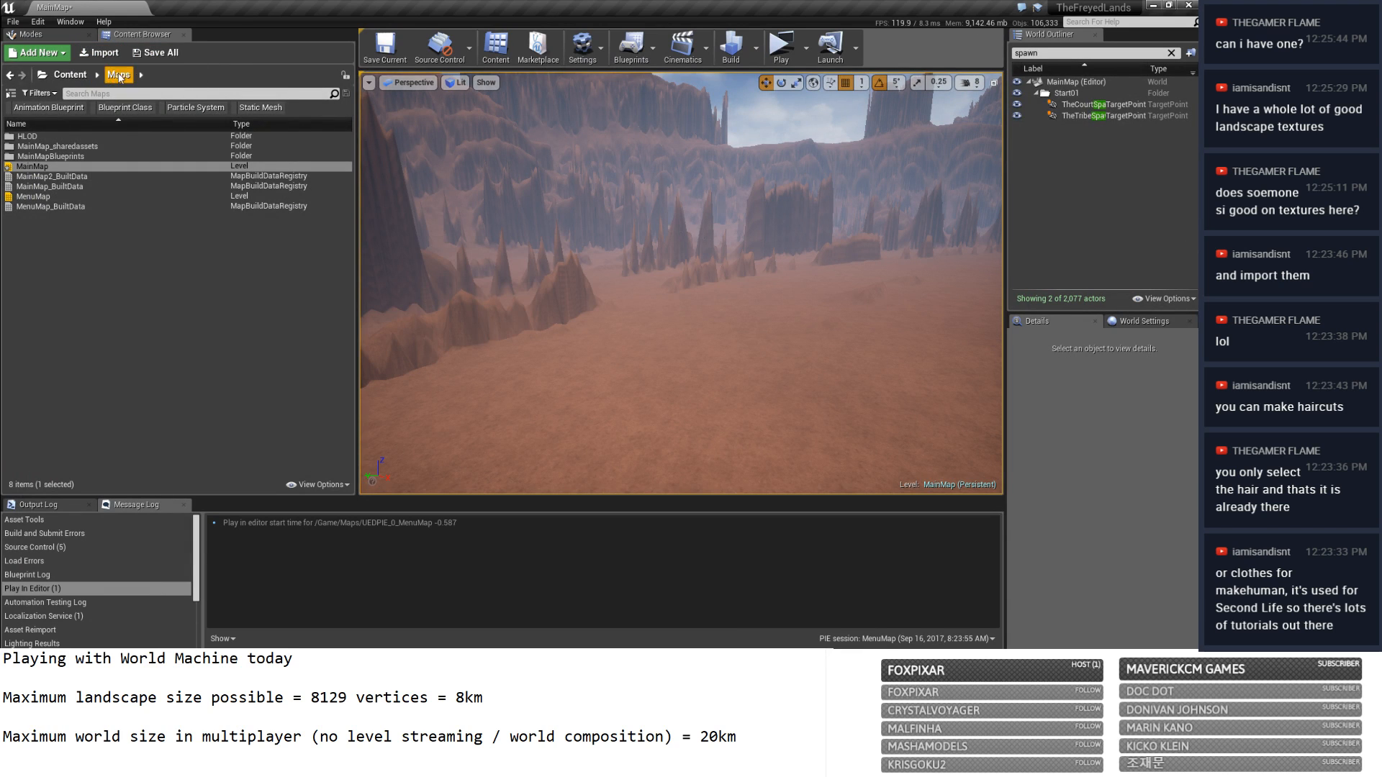
click(386, 47)
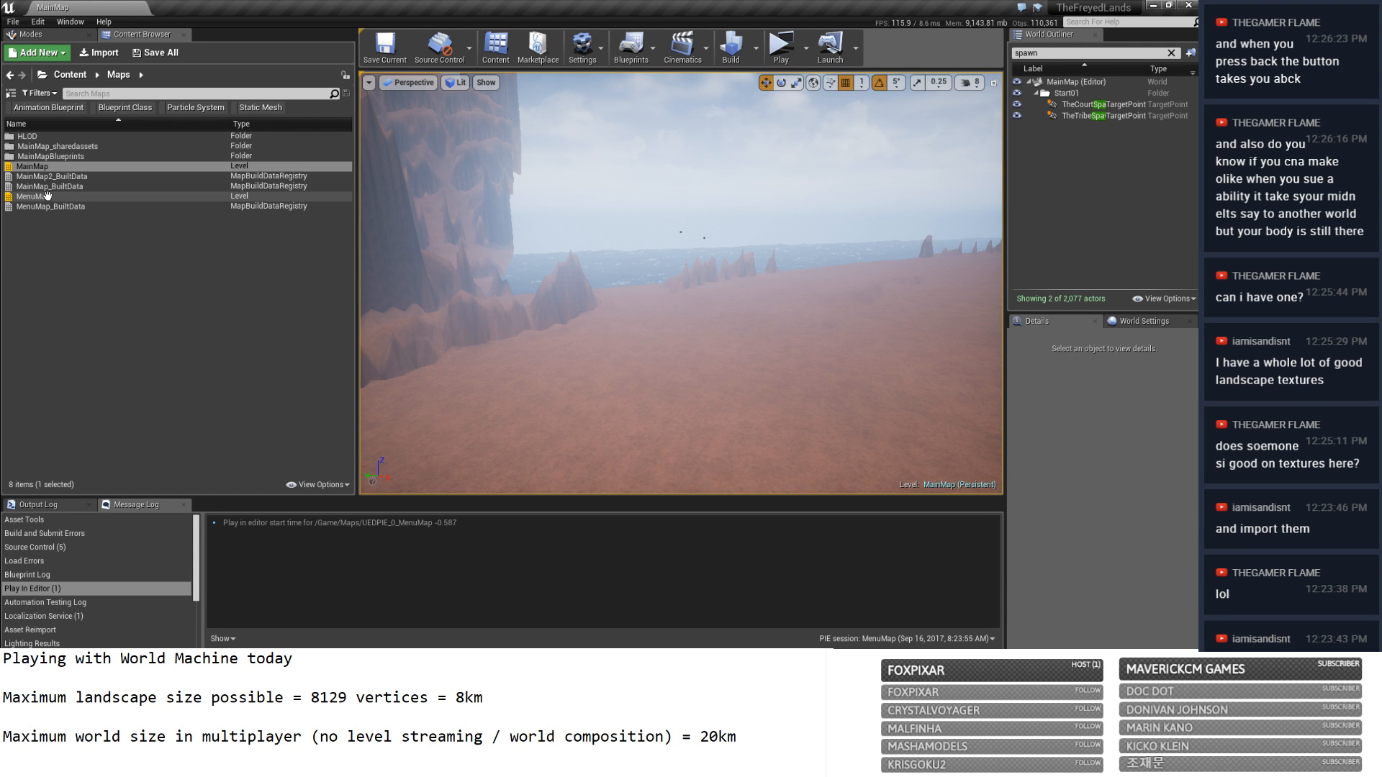
double_click(47, 196)
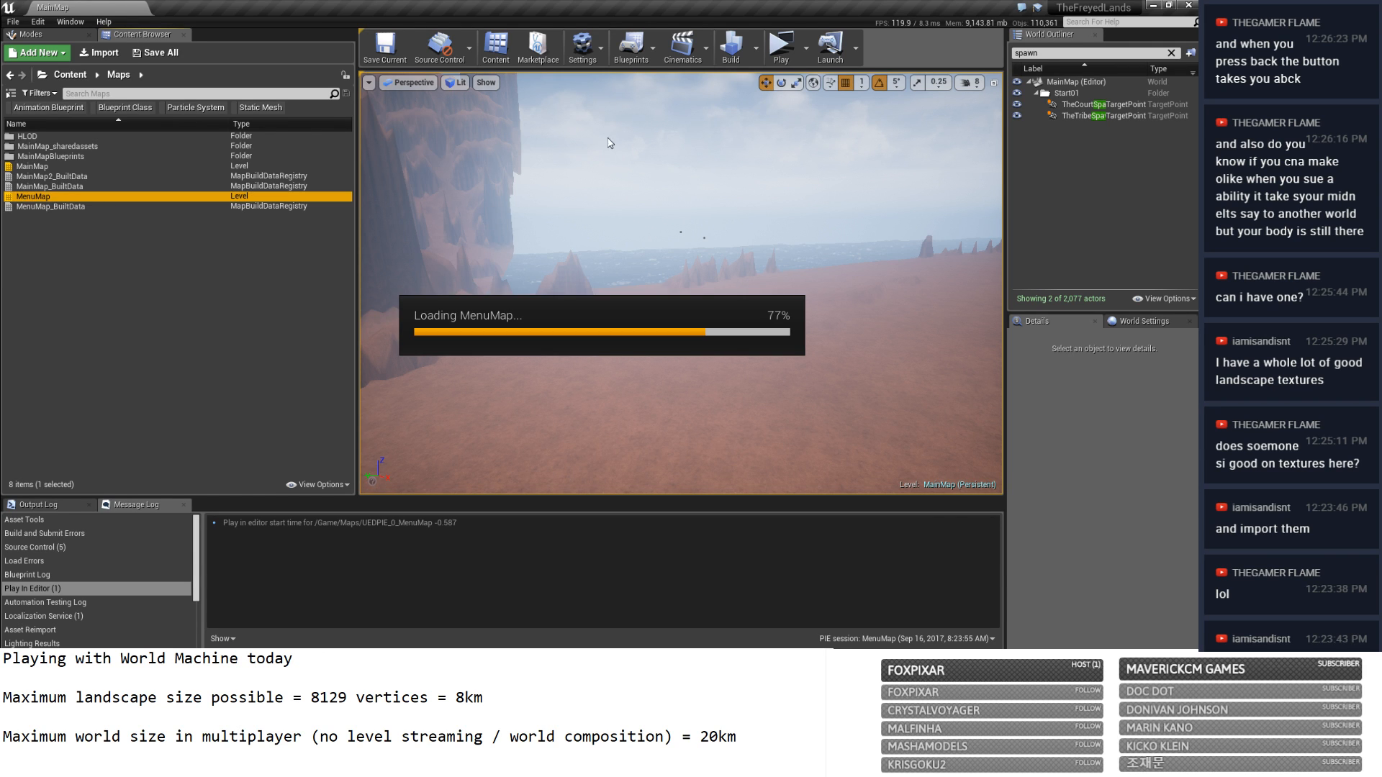
Start the game preview, minimise the editor, and enter a hosted game as returning character "3" with the character password.
click(782, 45)
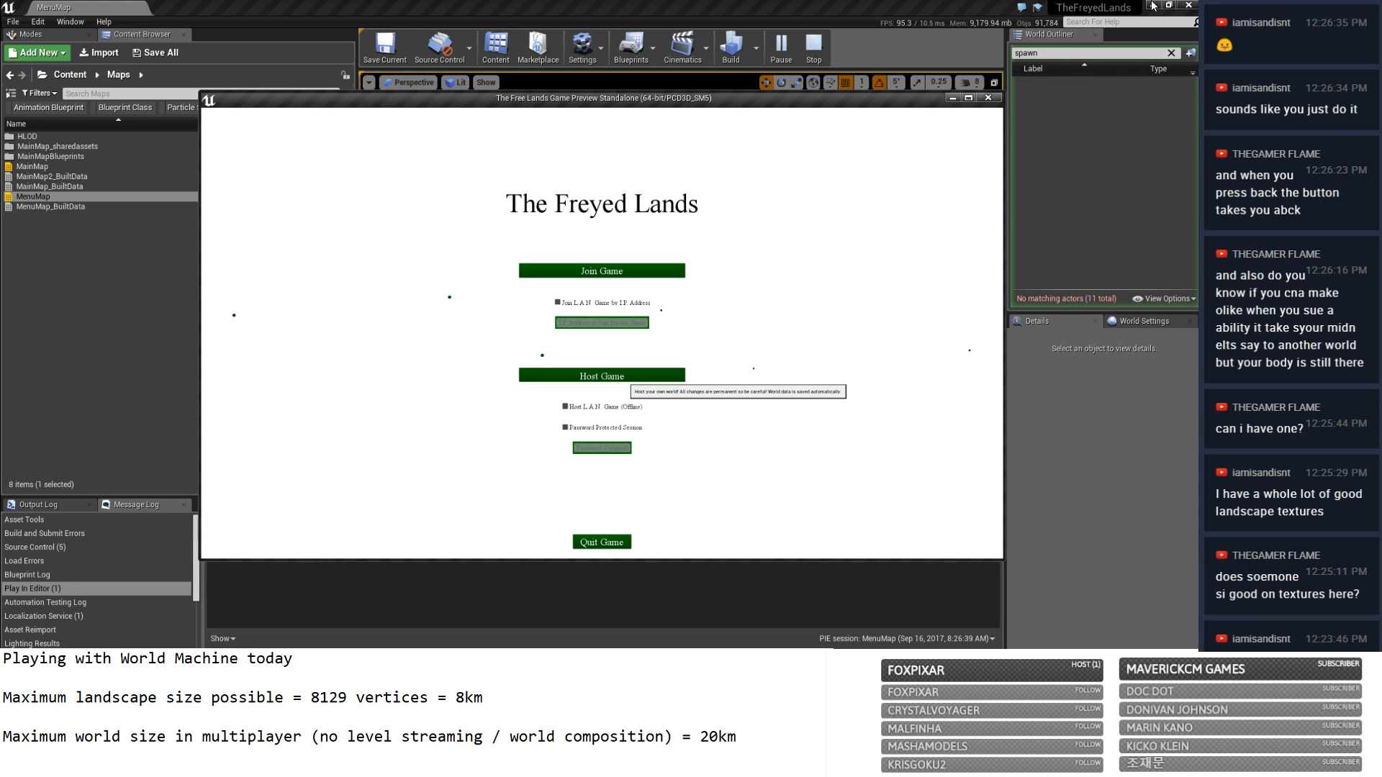
click(1153, 5)
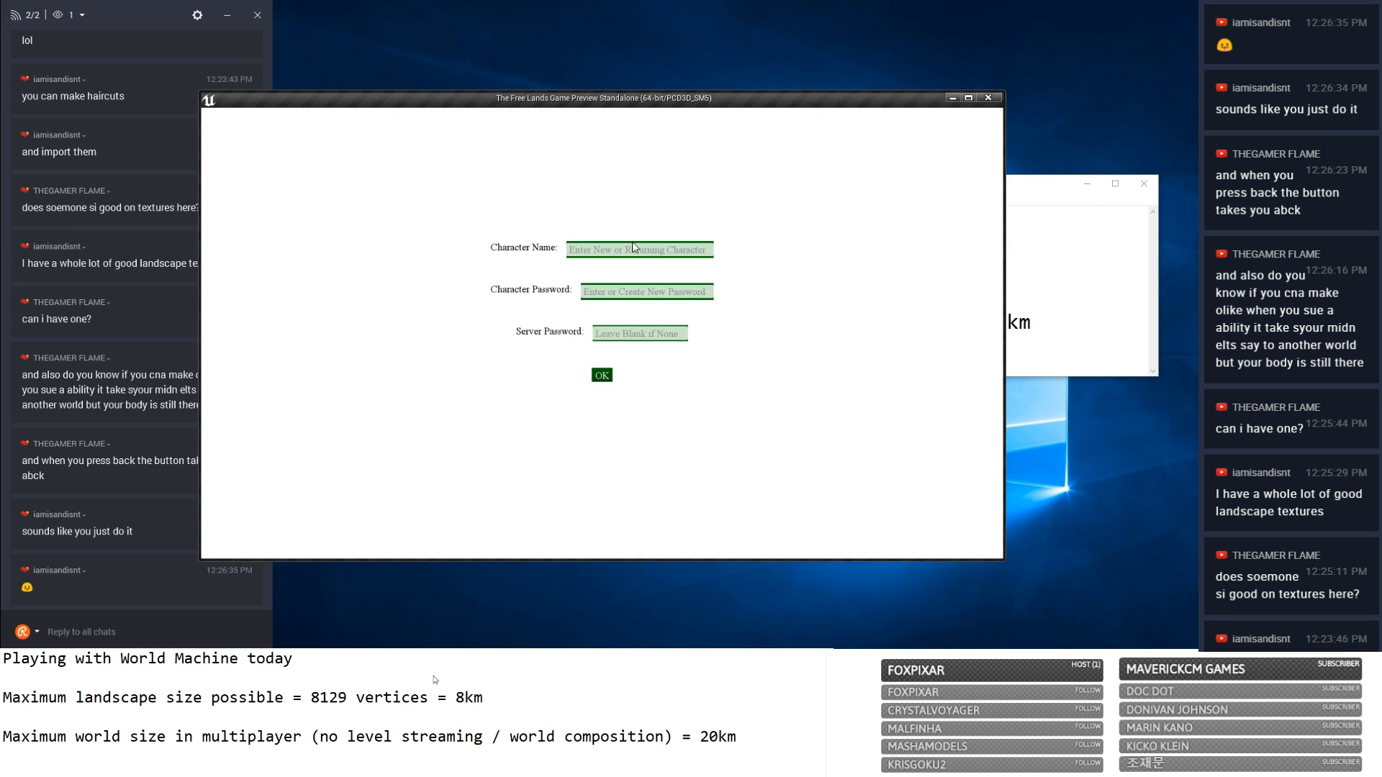
click(602, 375)
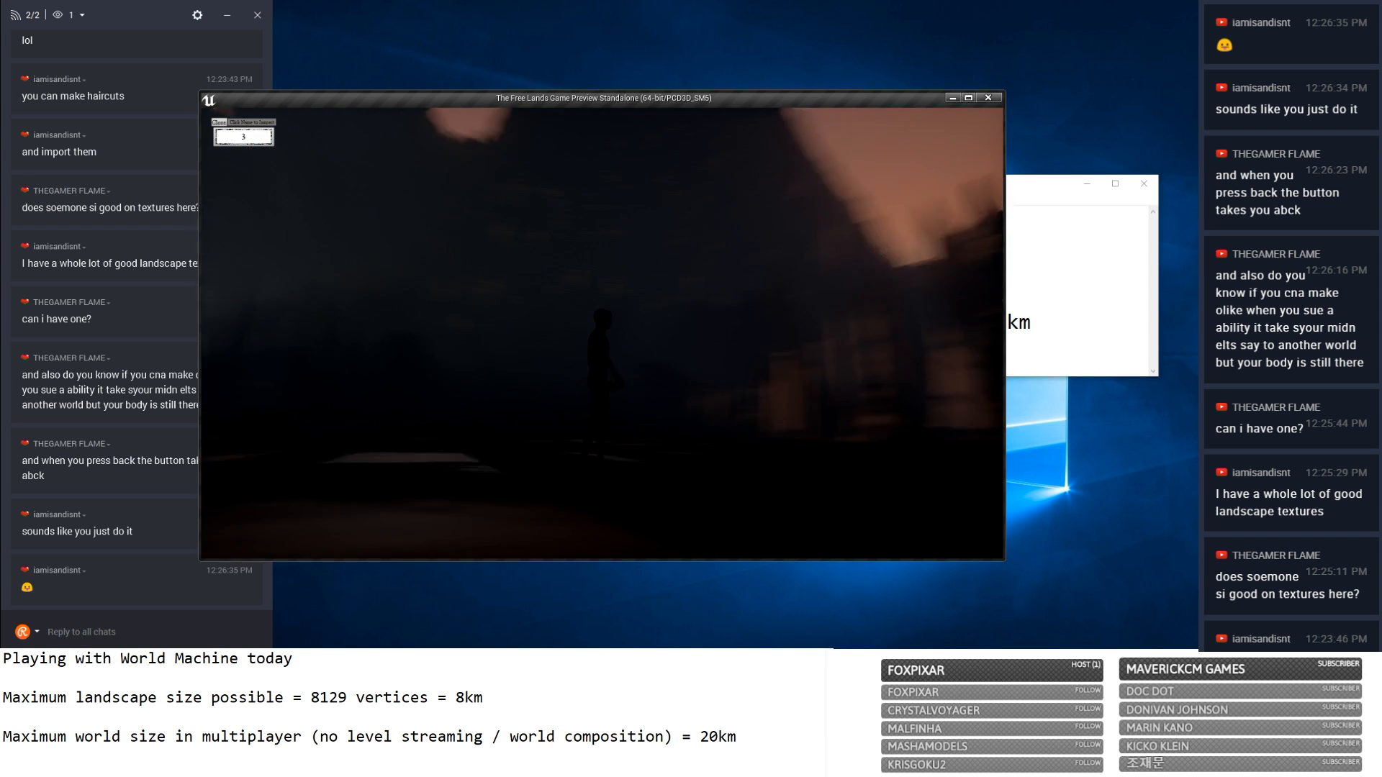
Run the character across the dawn-lit landscape, past the dark peaks and jagged spires, towards the sunlit rock wall, to examine the lighting.
key(w)
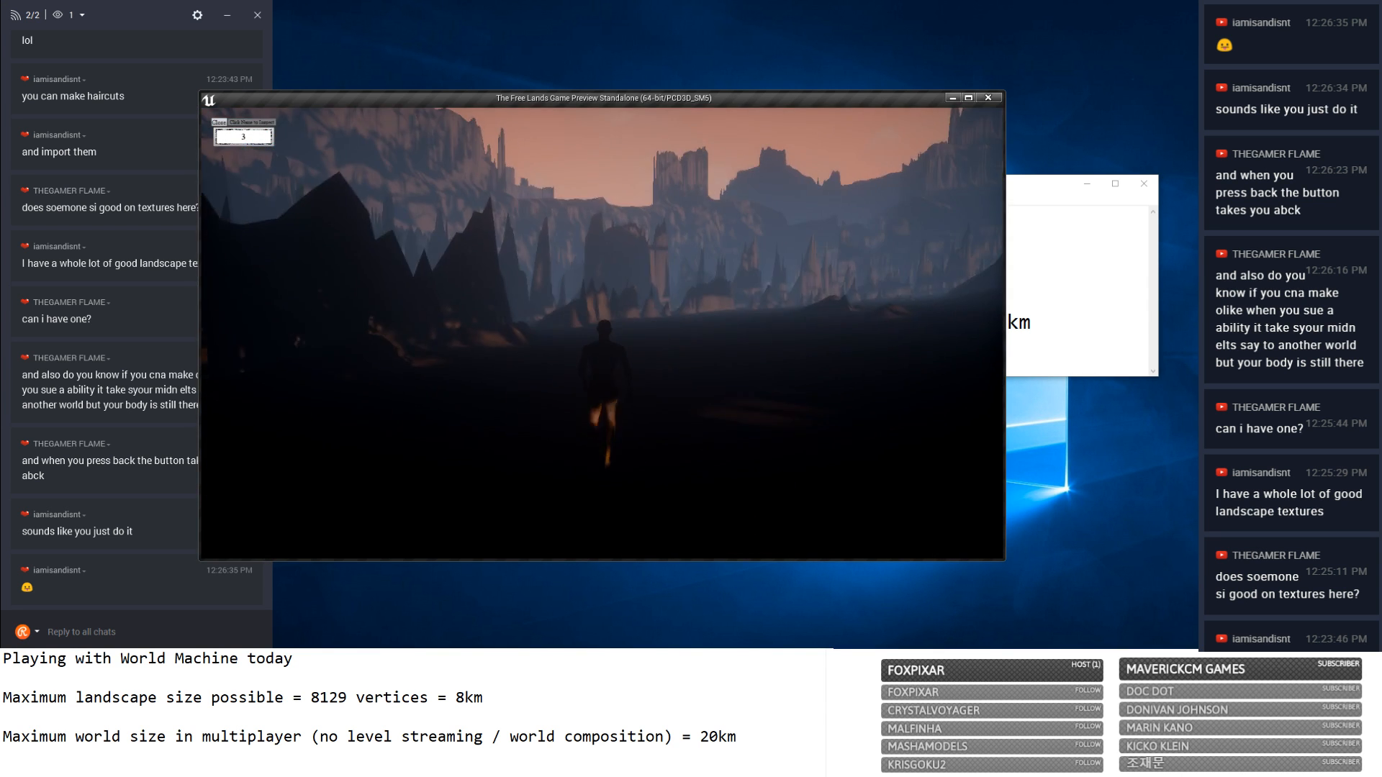
scroll(595, 379, down, 3)
right_drag(595, 379, 547, 379)
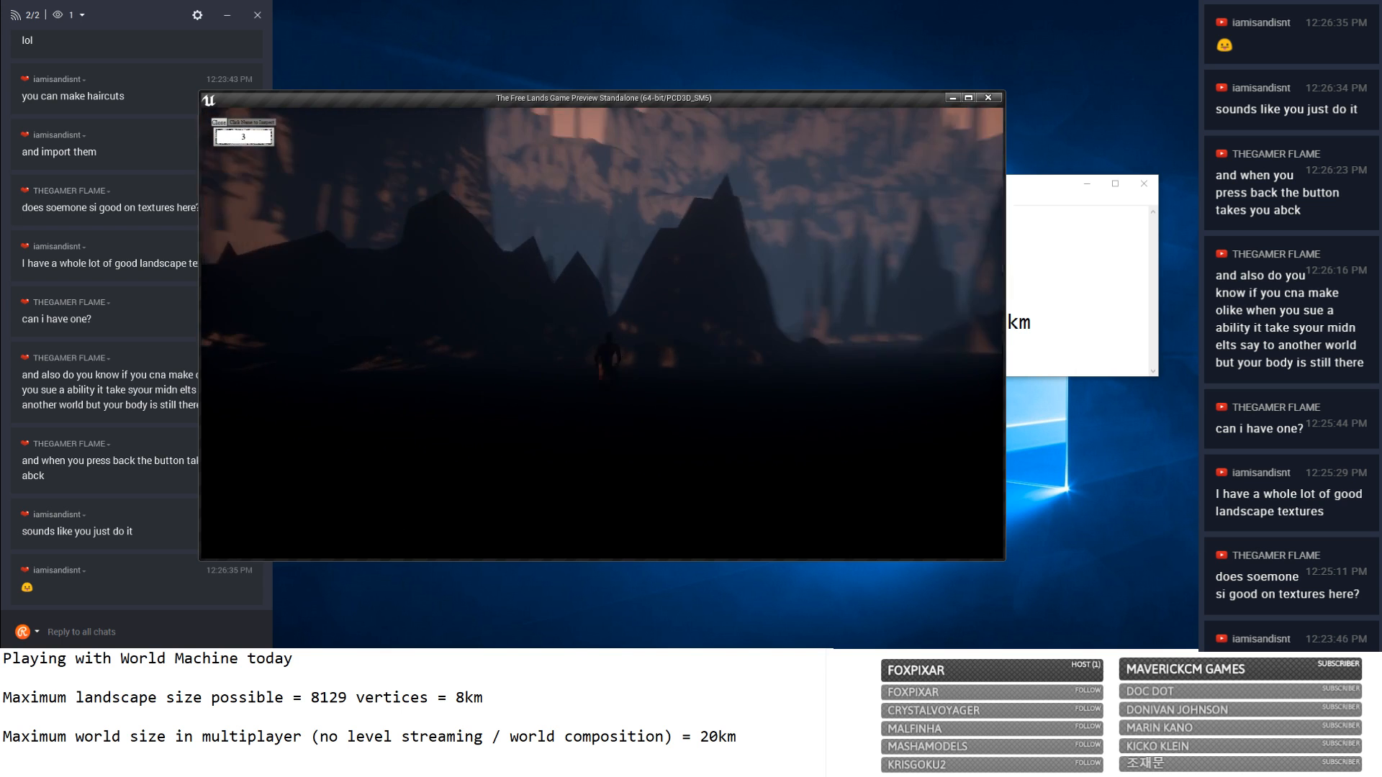
key(w)
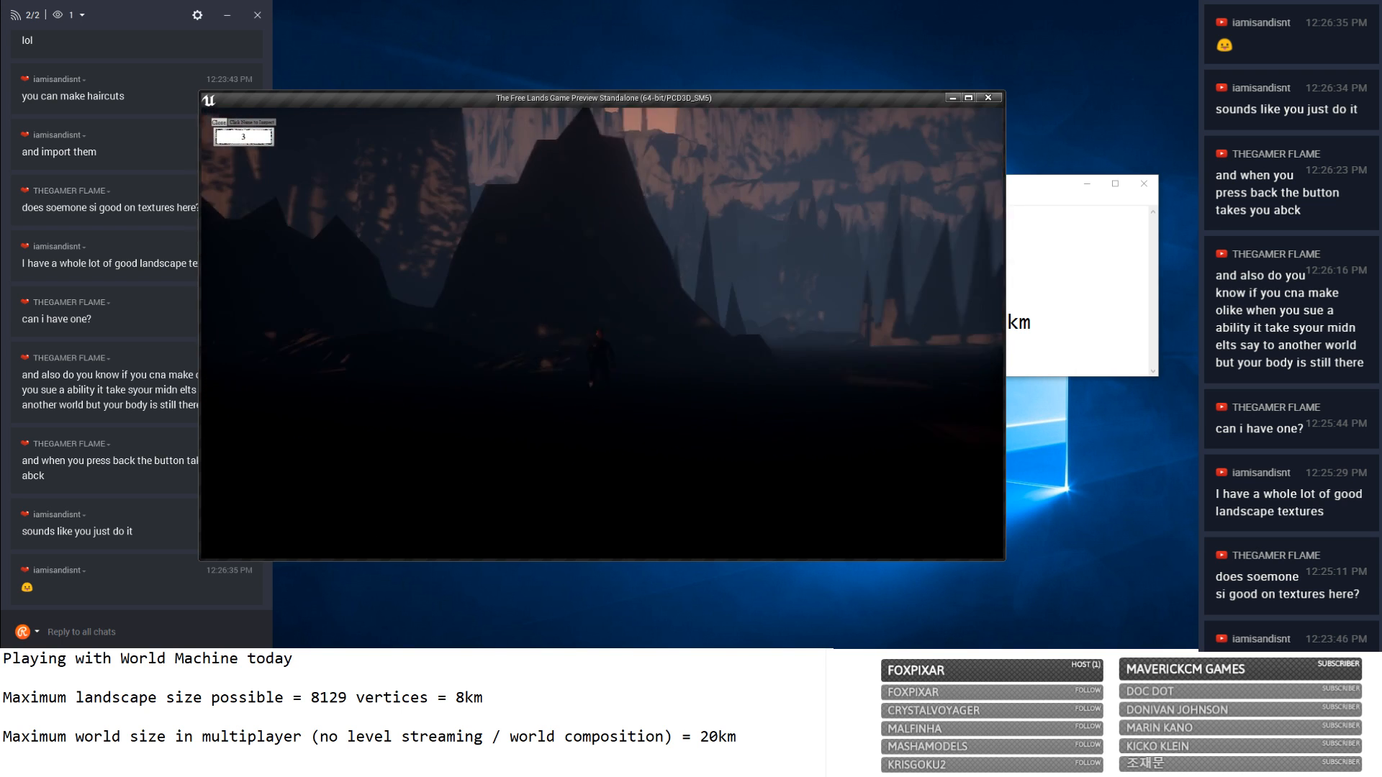
key(w)
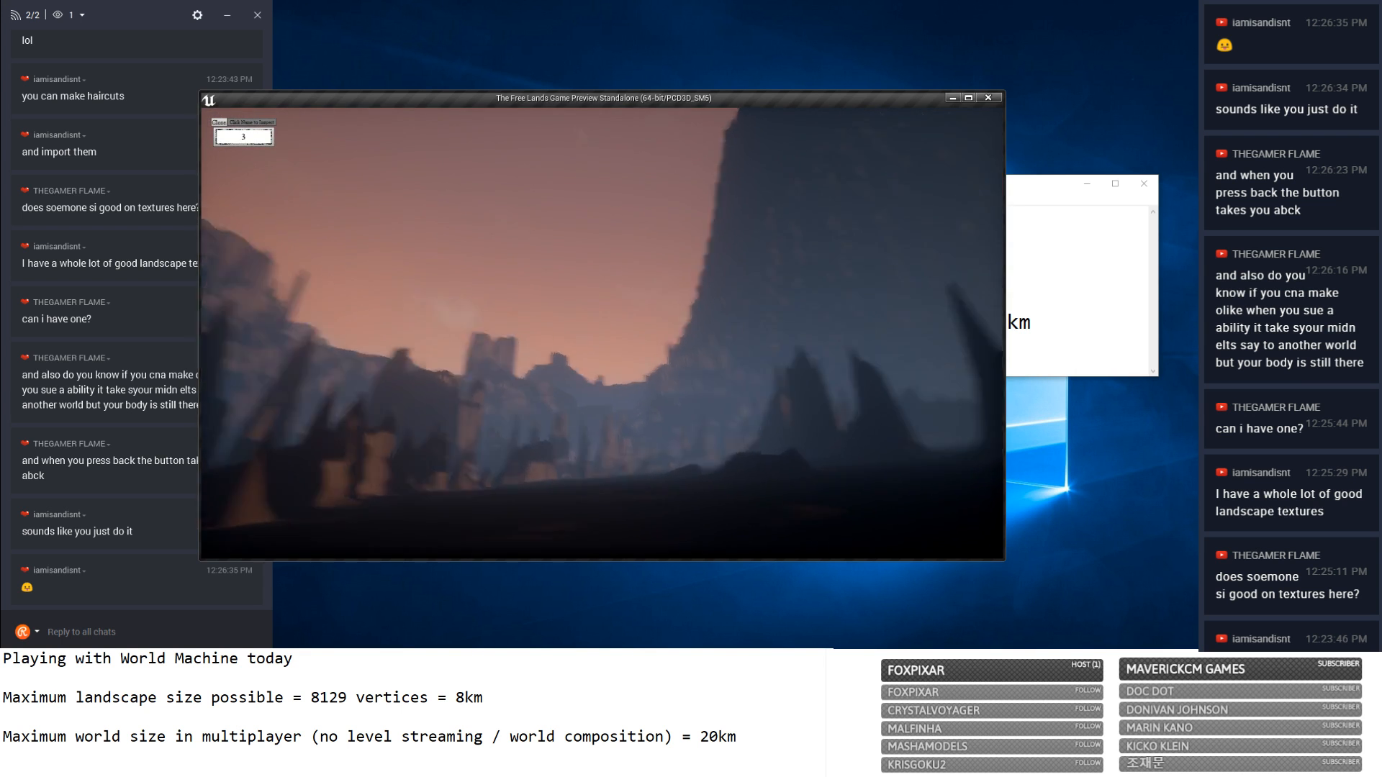
key(w)
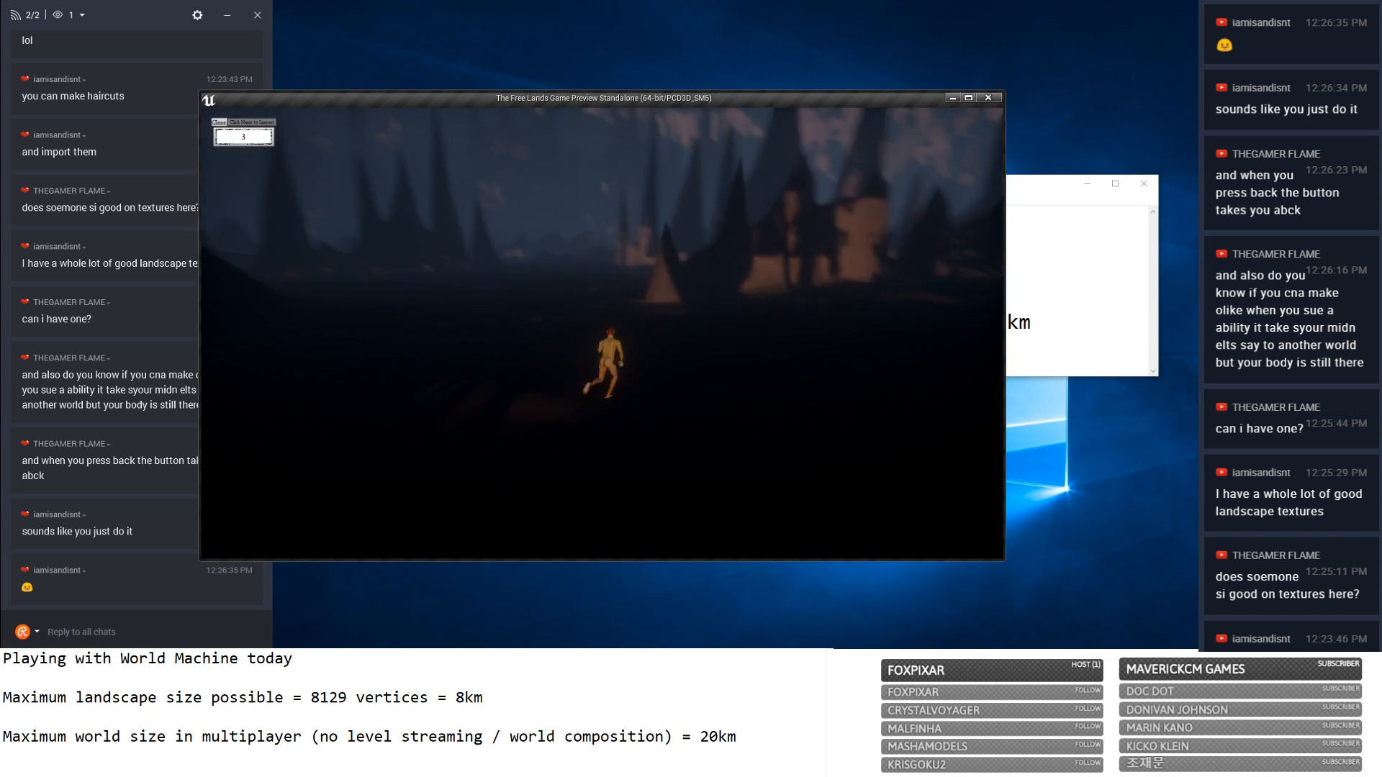
key(w)
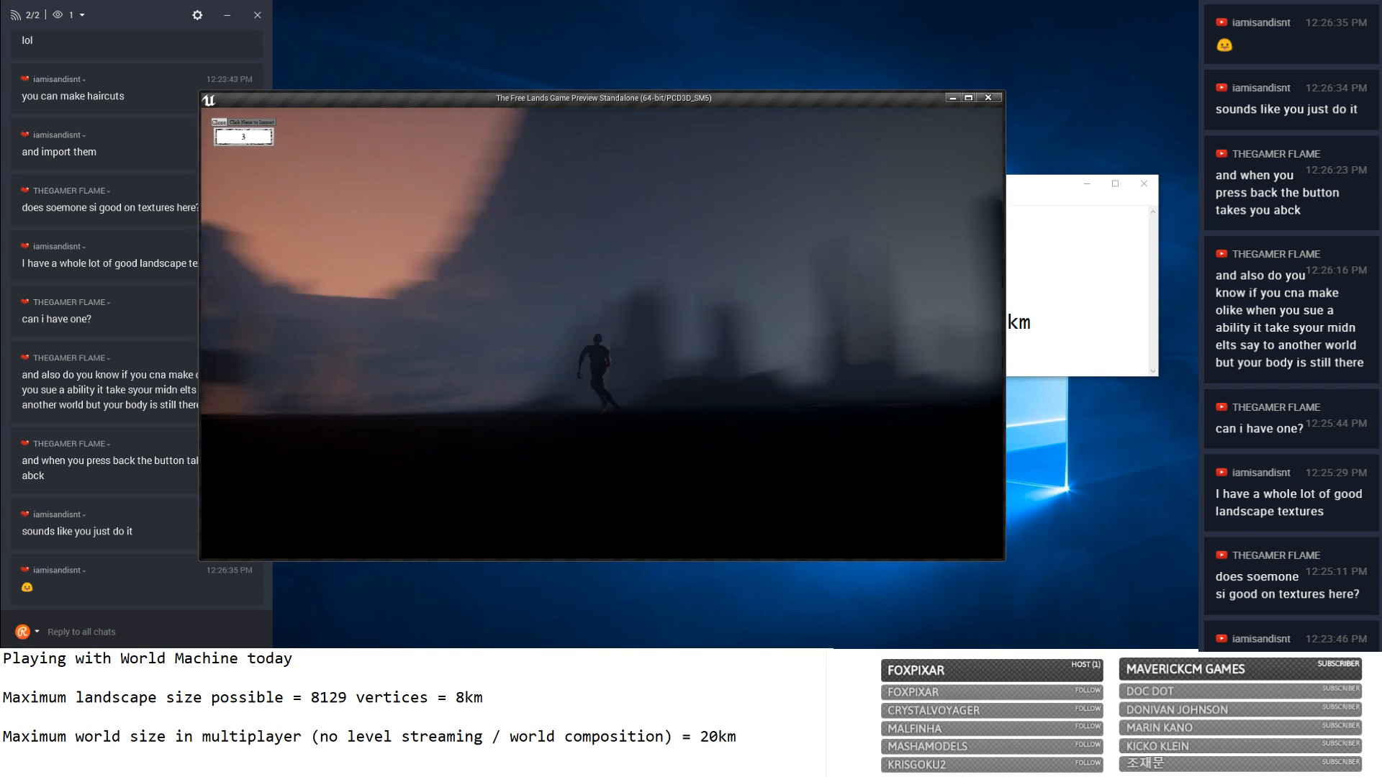
key(w)
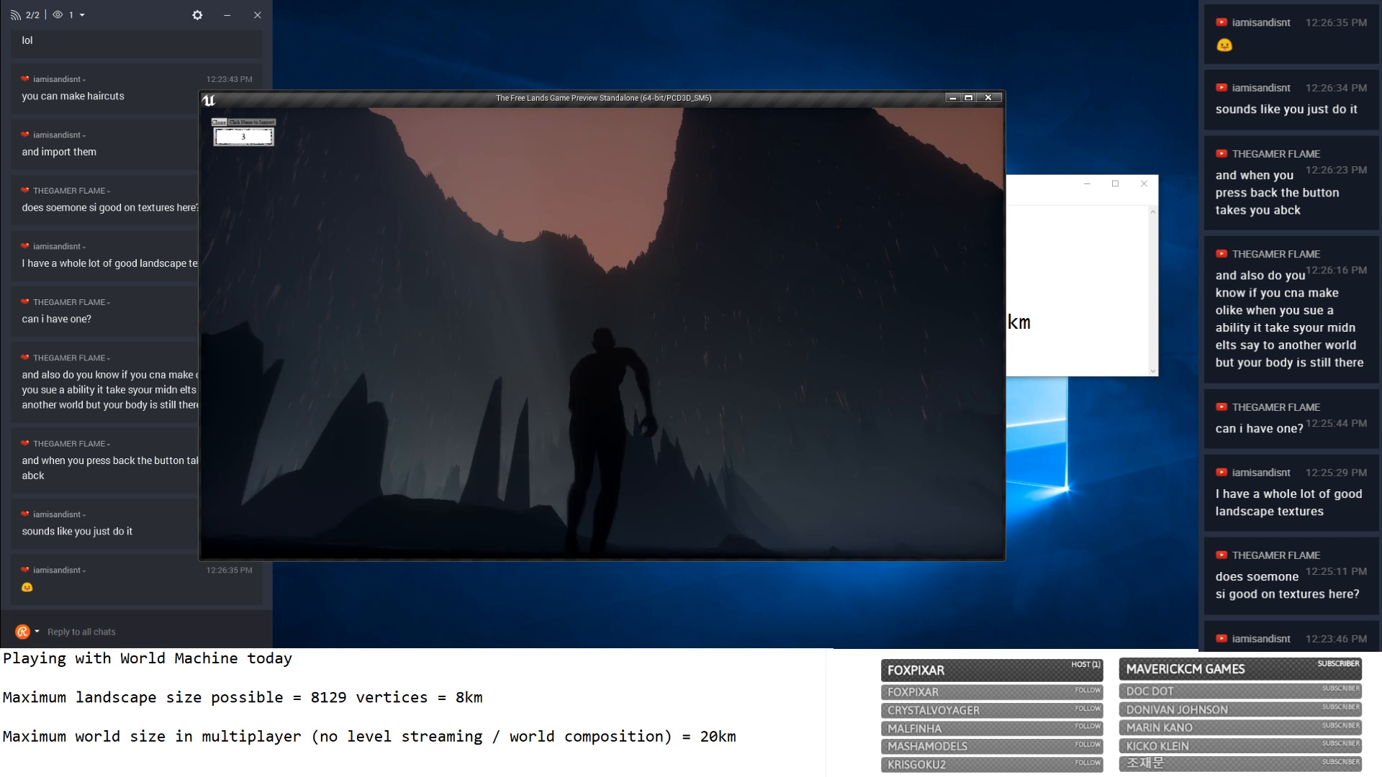
key(w)
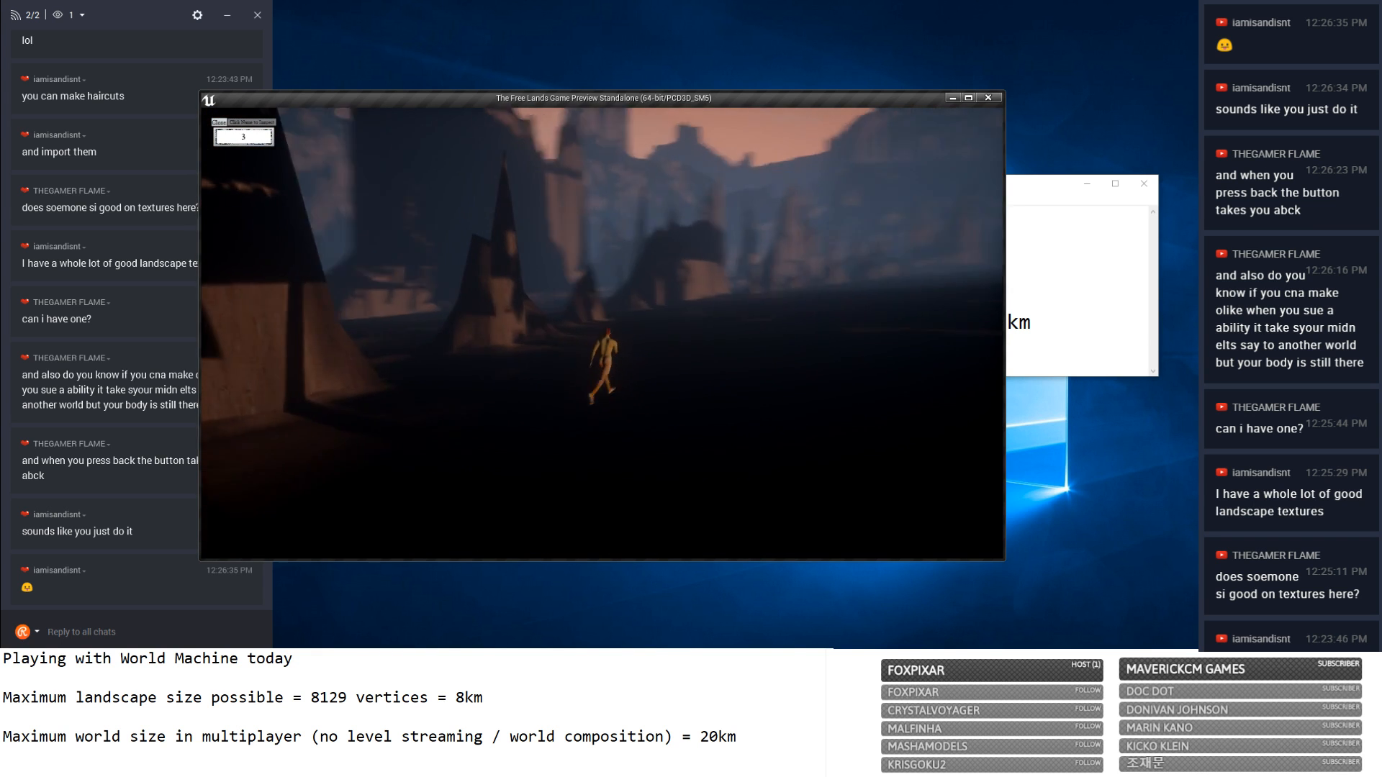
key(w)
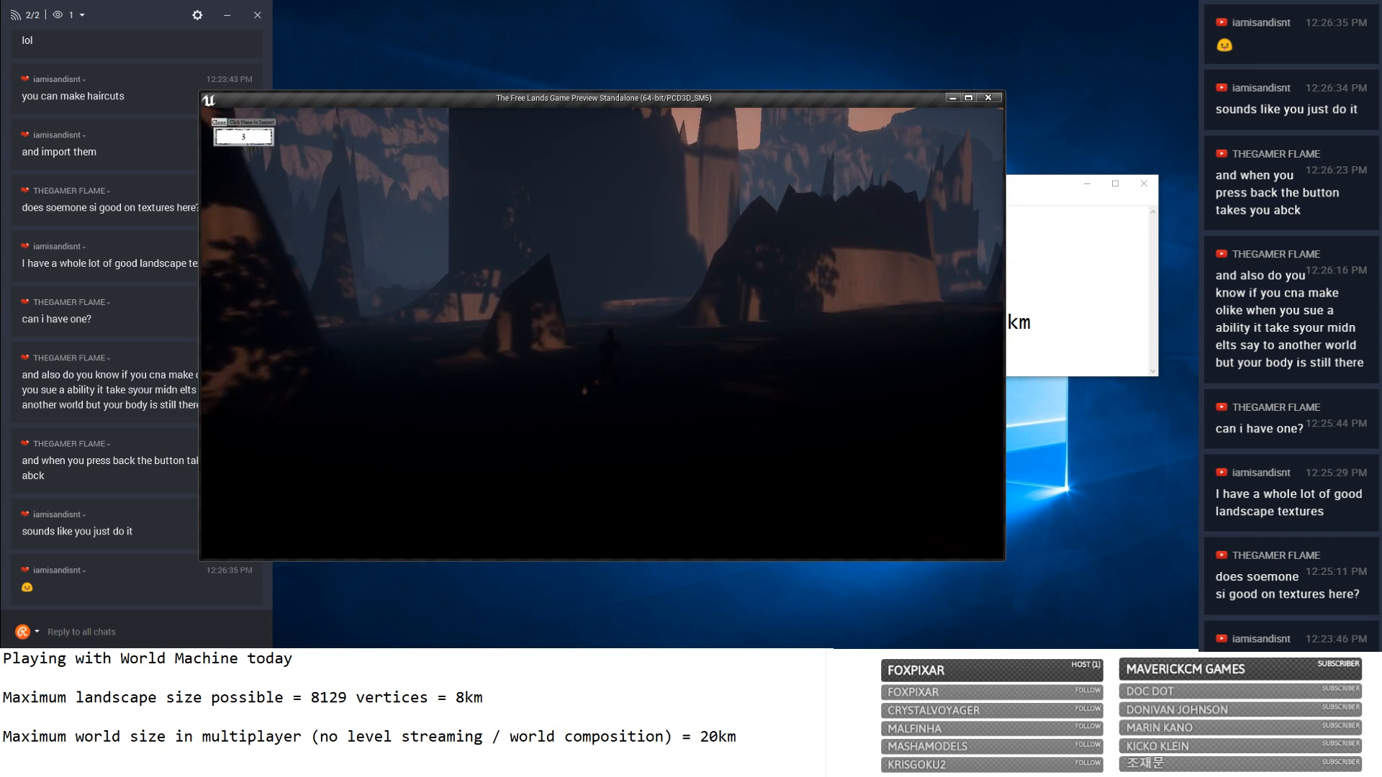
key(w)
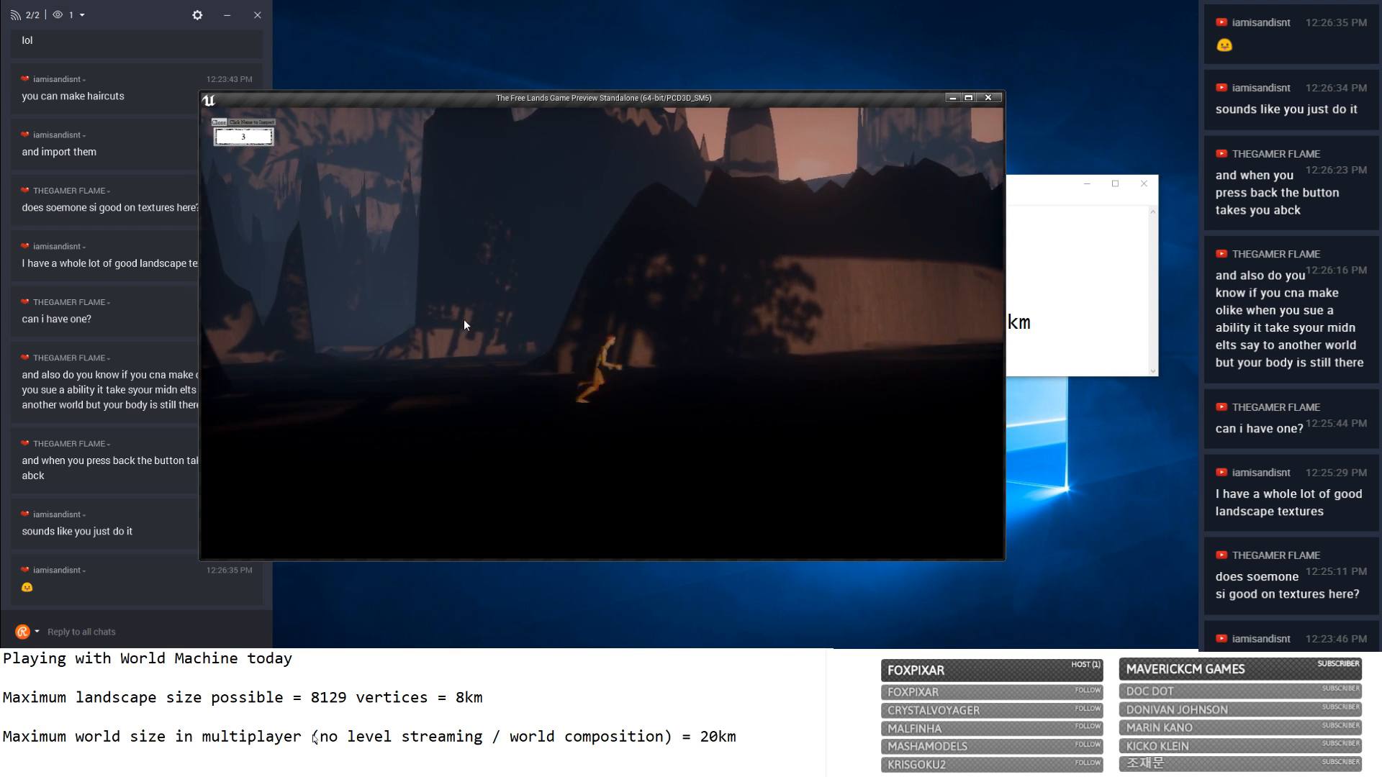
Run the character past the sunlit rock wall into the field of pointed spires, examining the spires and the large mountain against the dawn sky.
drag(454, 283, 634, 284)
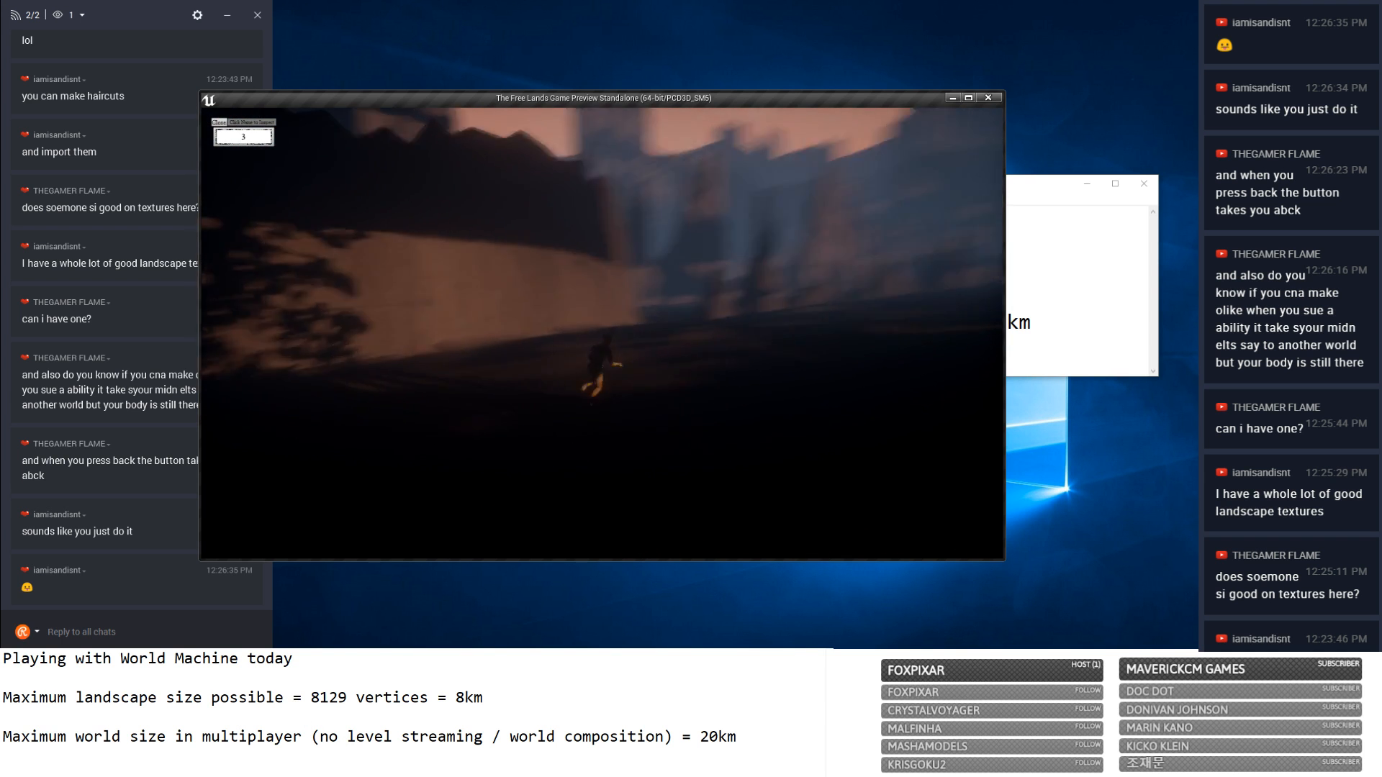
key(w)
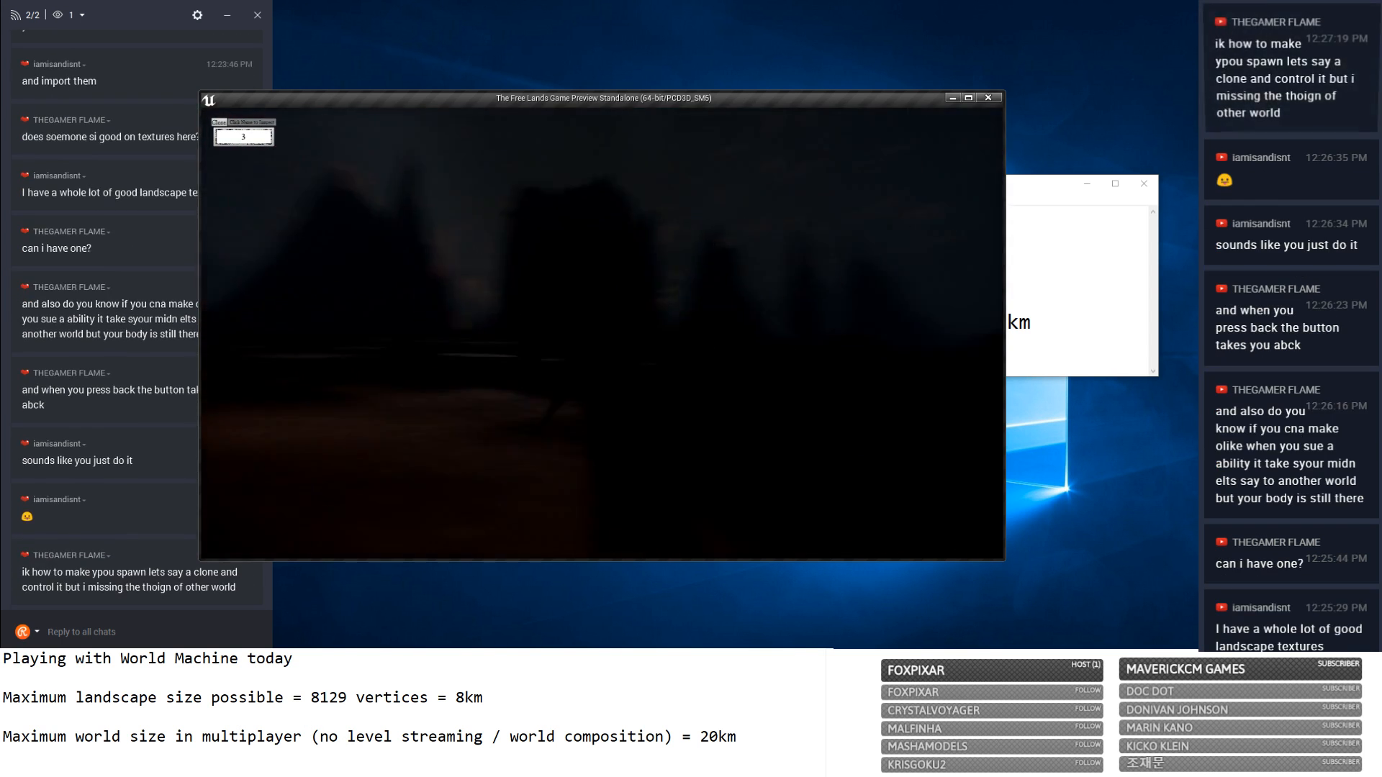
key(w)
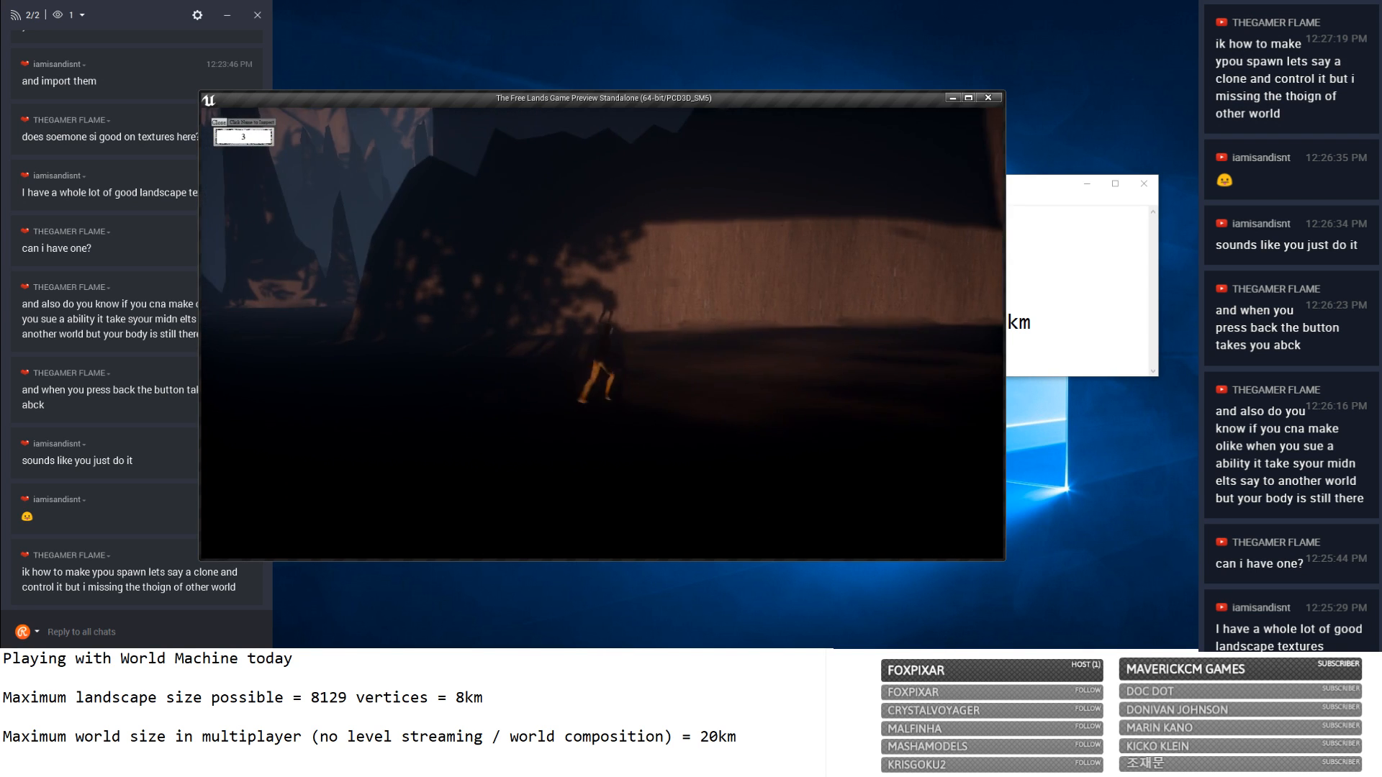
key(w)
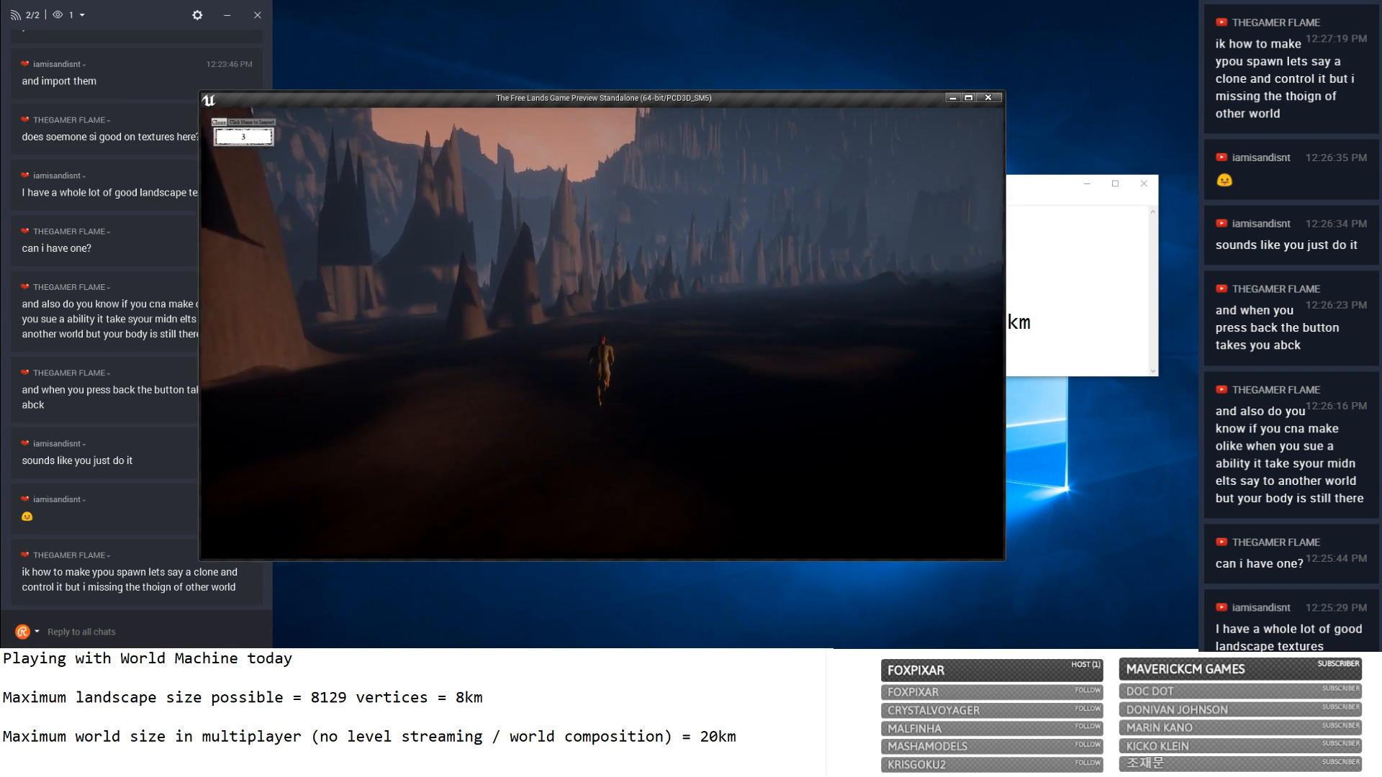
key(w)
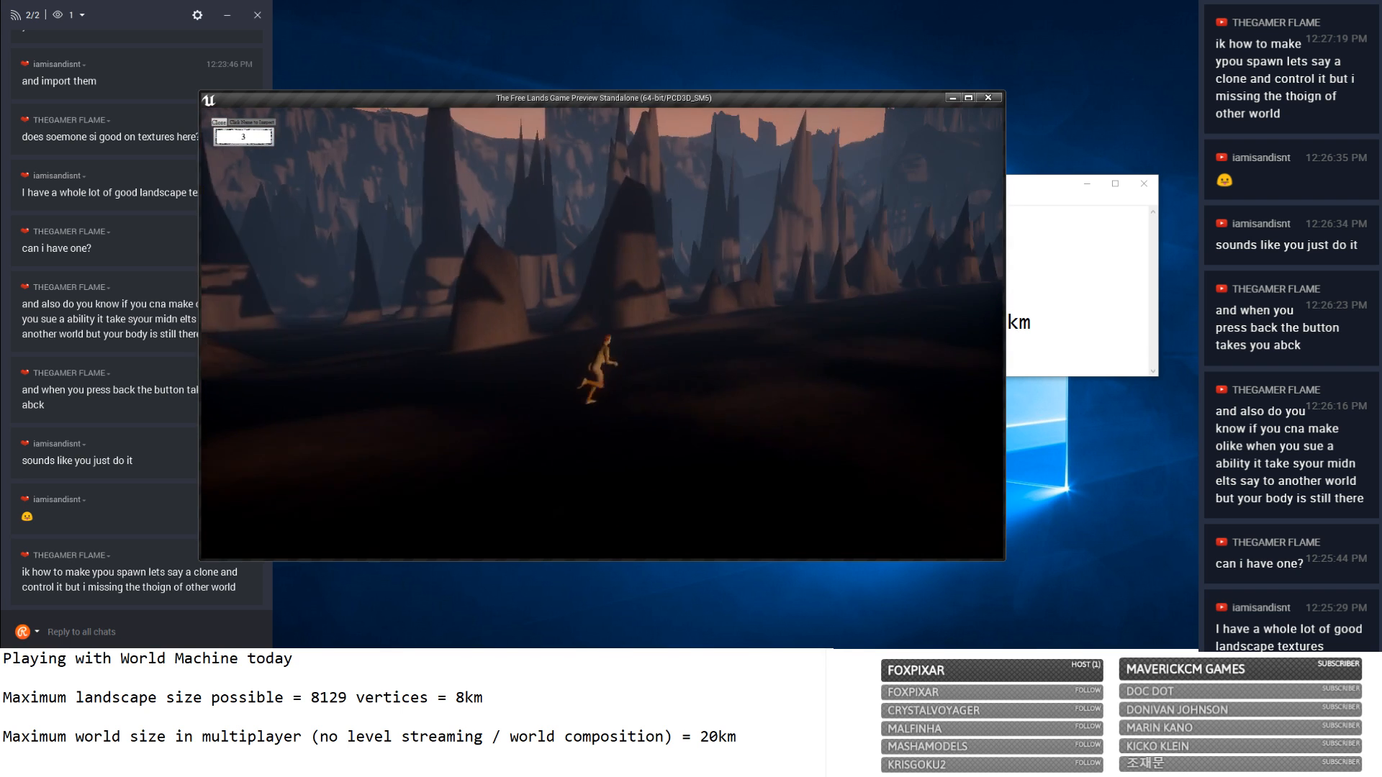
key(w)
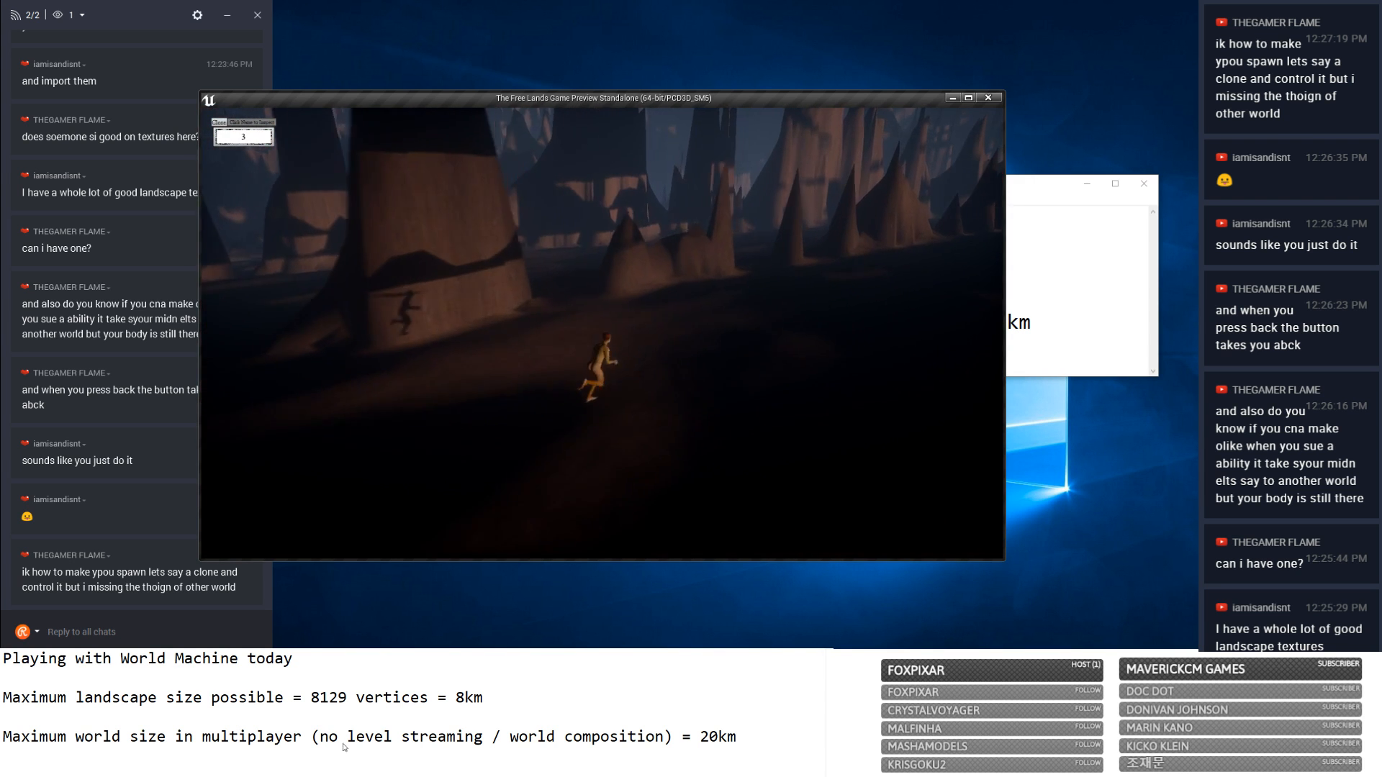
key(w)
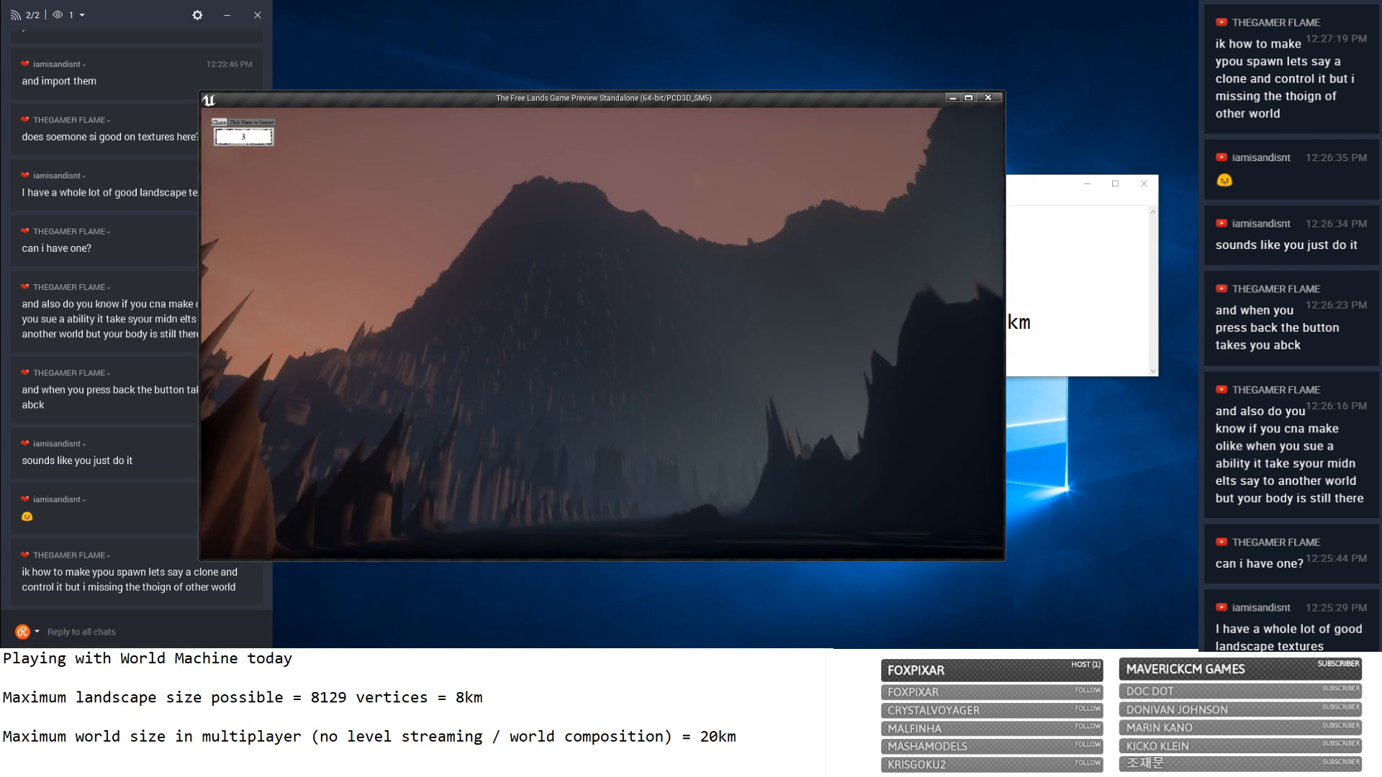
key(w)
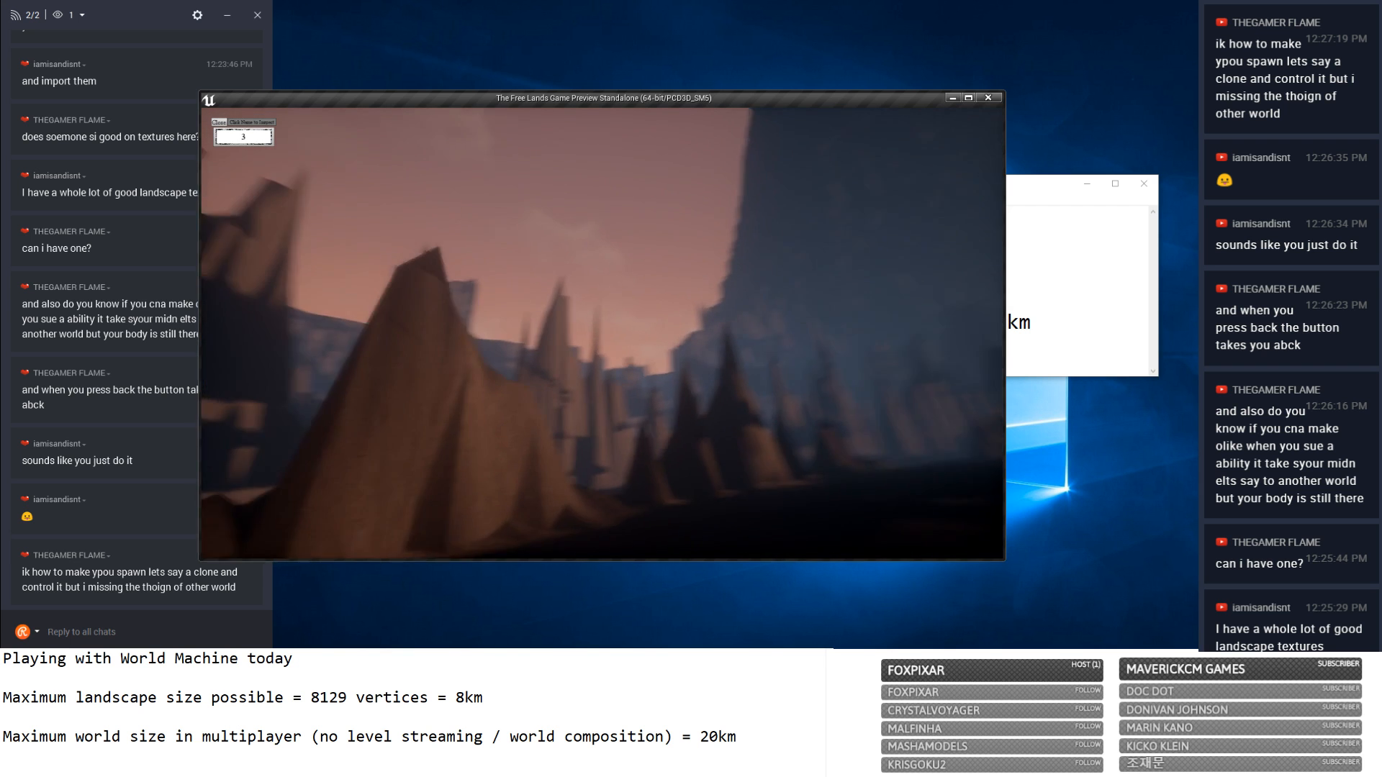
key(w)
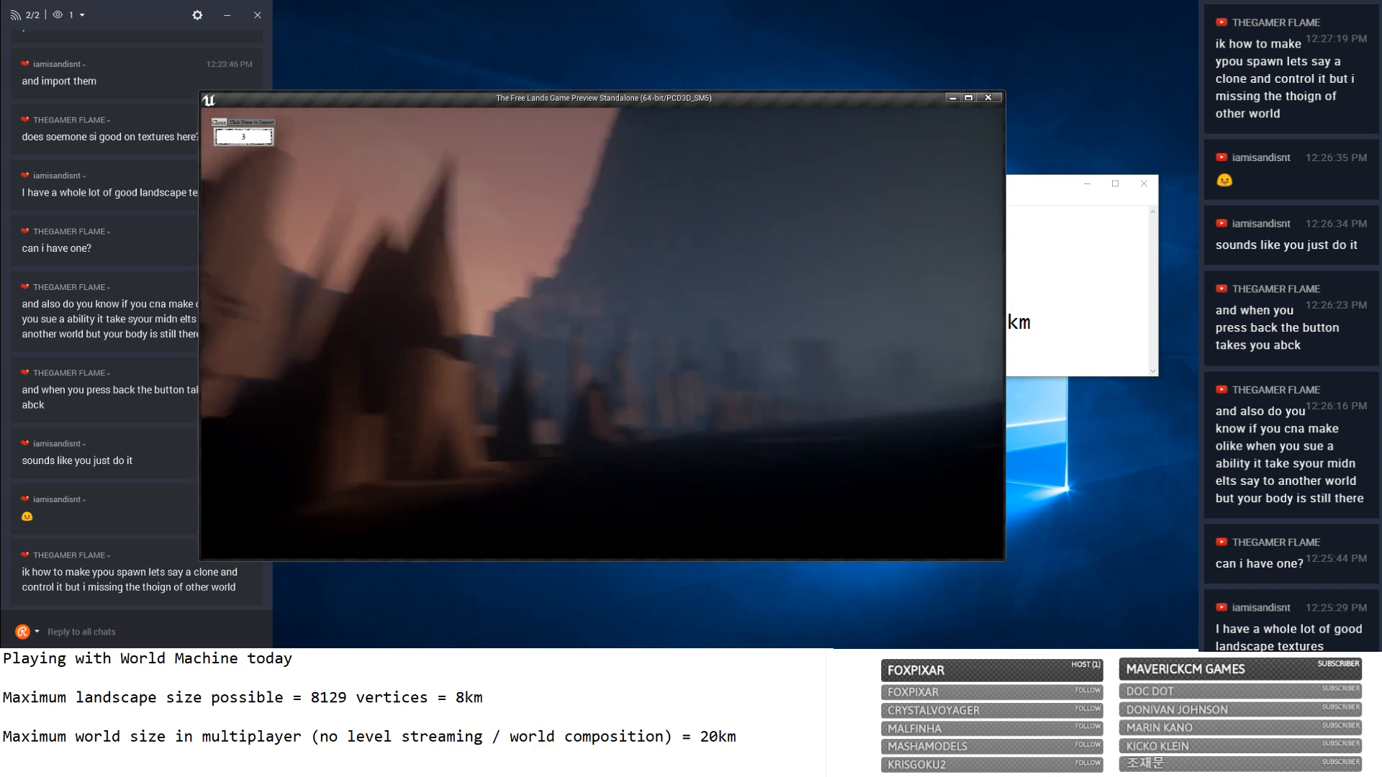
key(w)
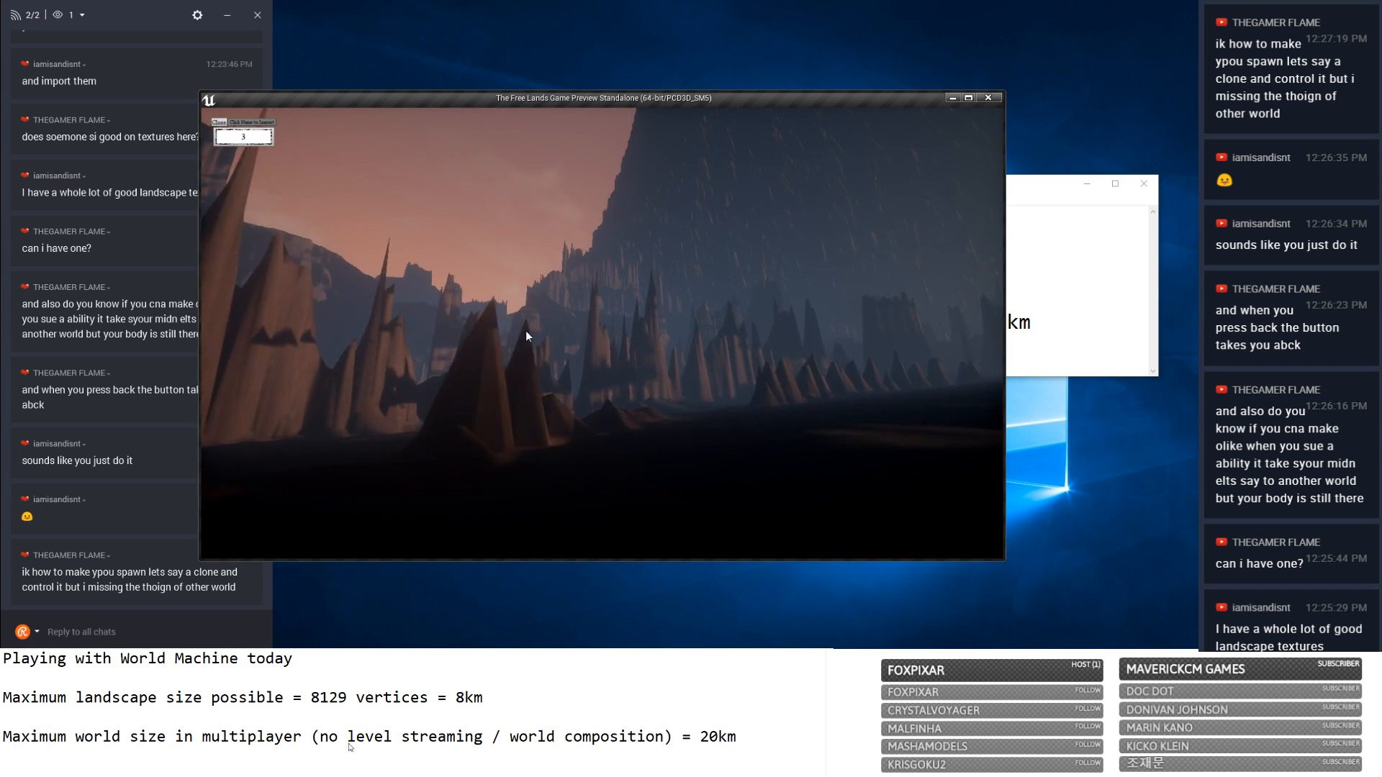
Run the character across the dark plain to the tall columned cliffs and up to the gap between the pillars, examining the light and shadows.
key(w)
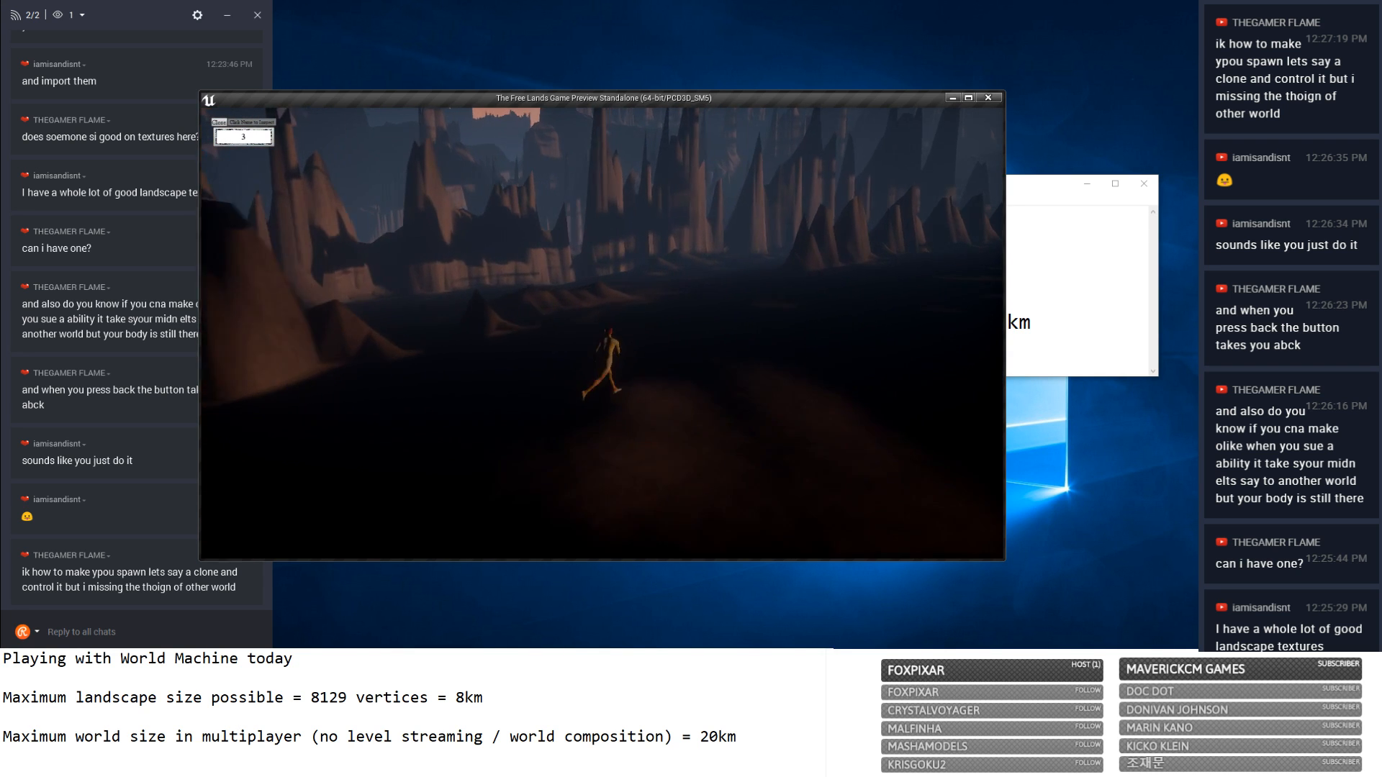
key(w)
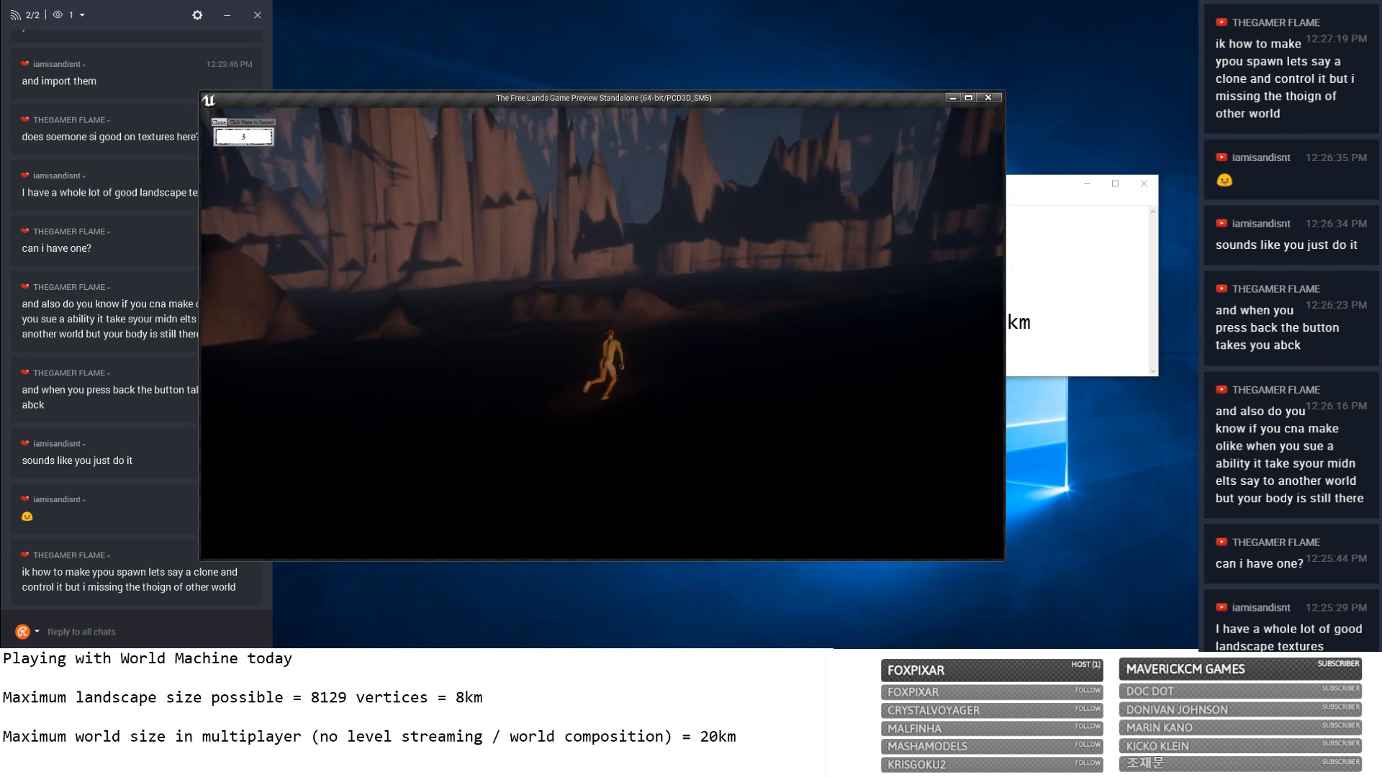
key(w)
key(w)
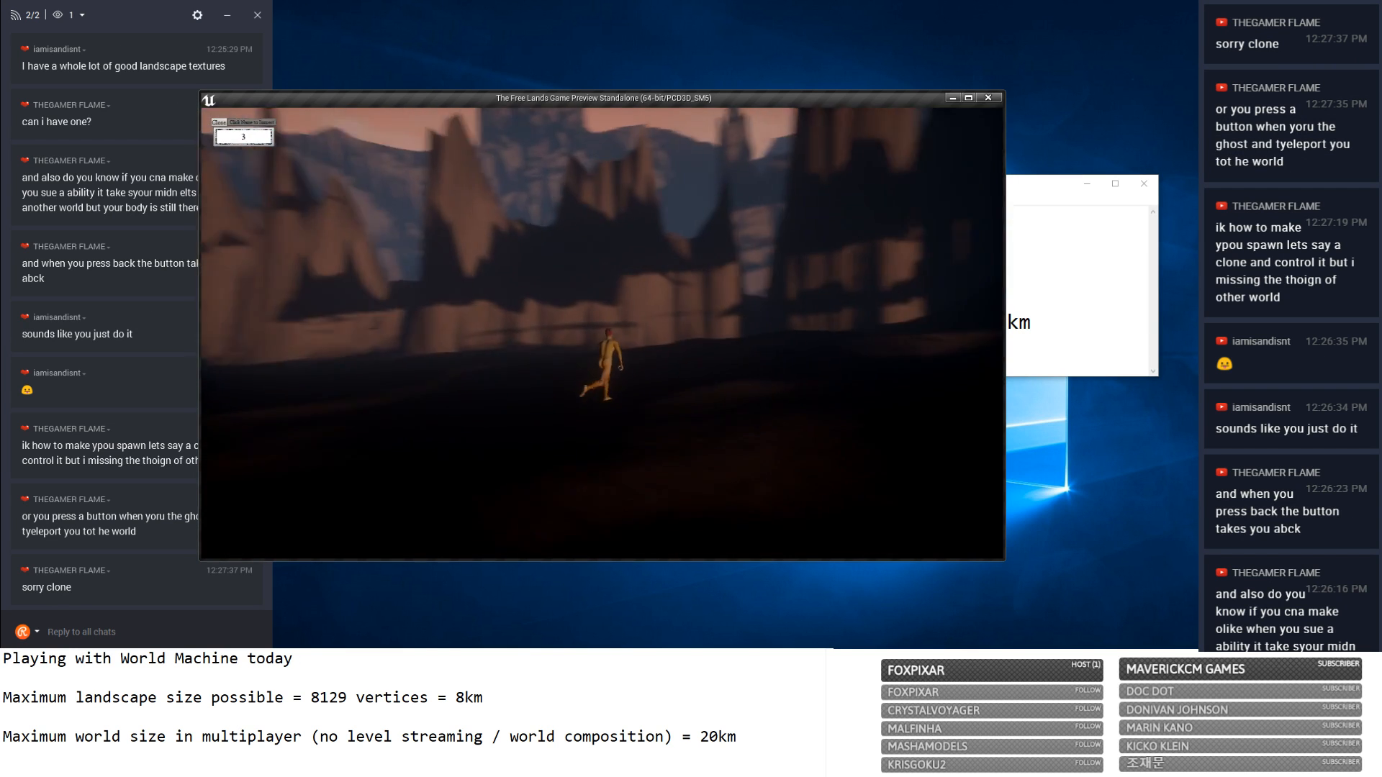
key(w)
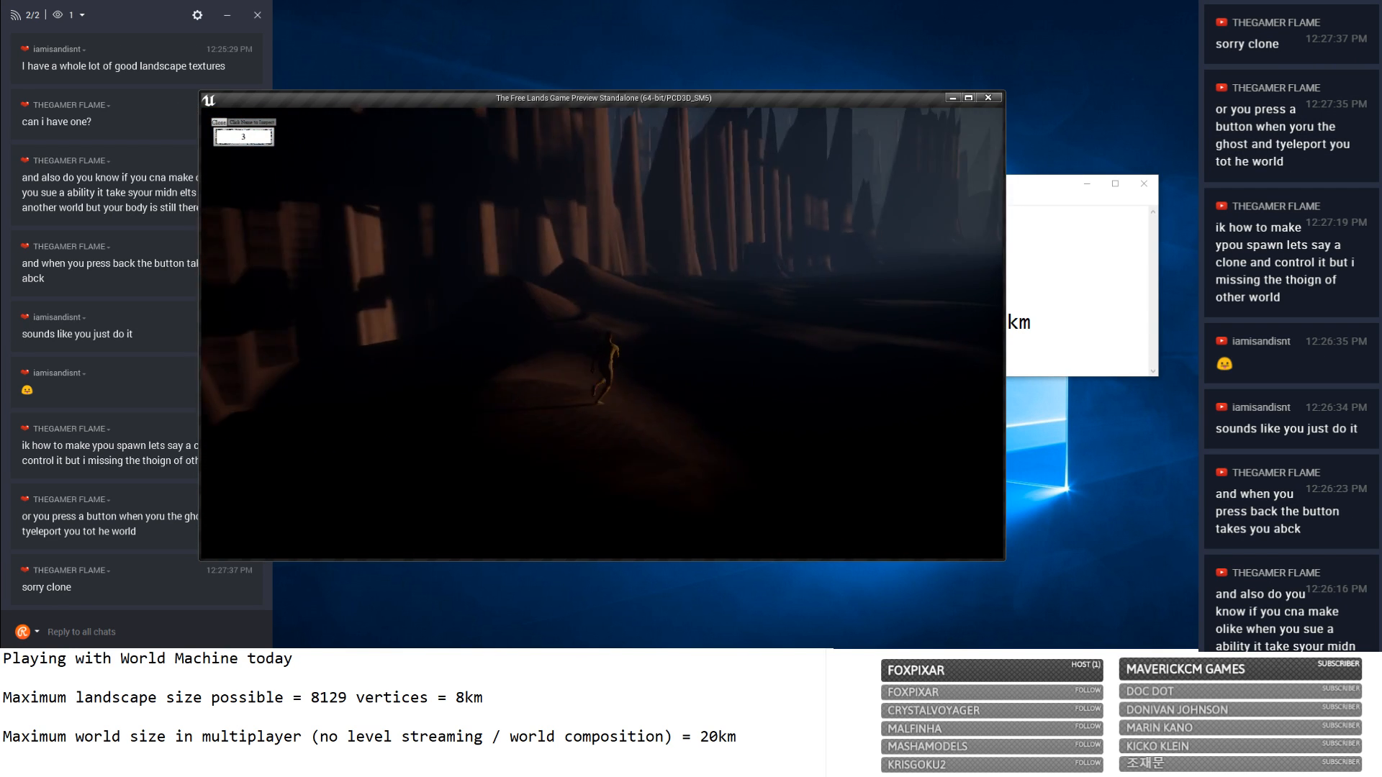
key(w)
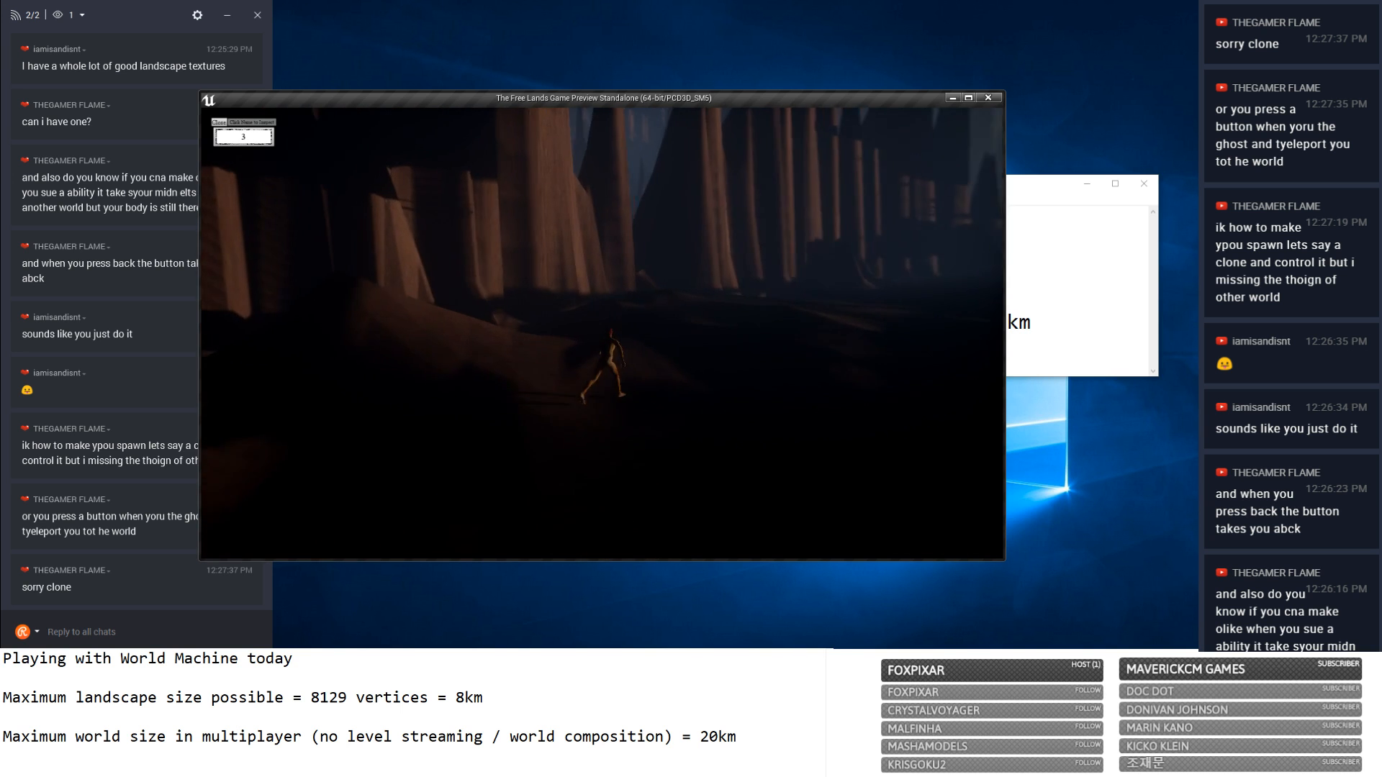
key(w)
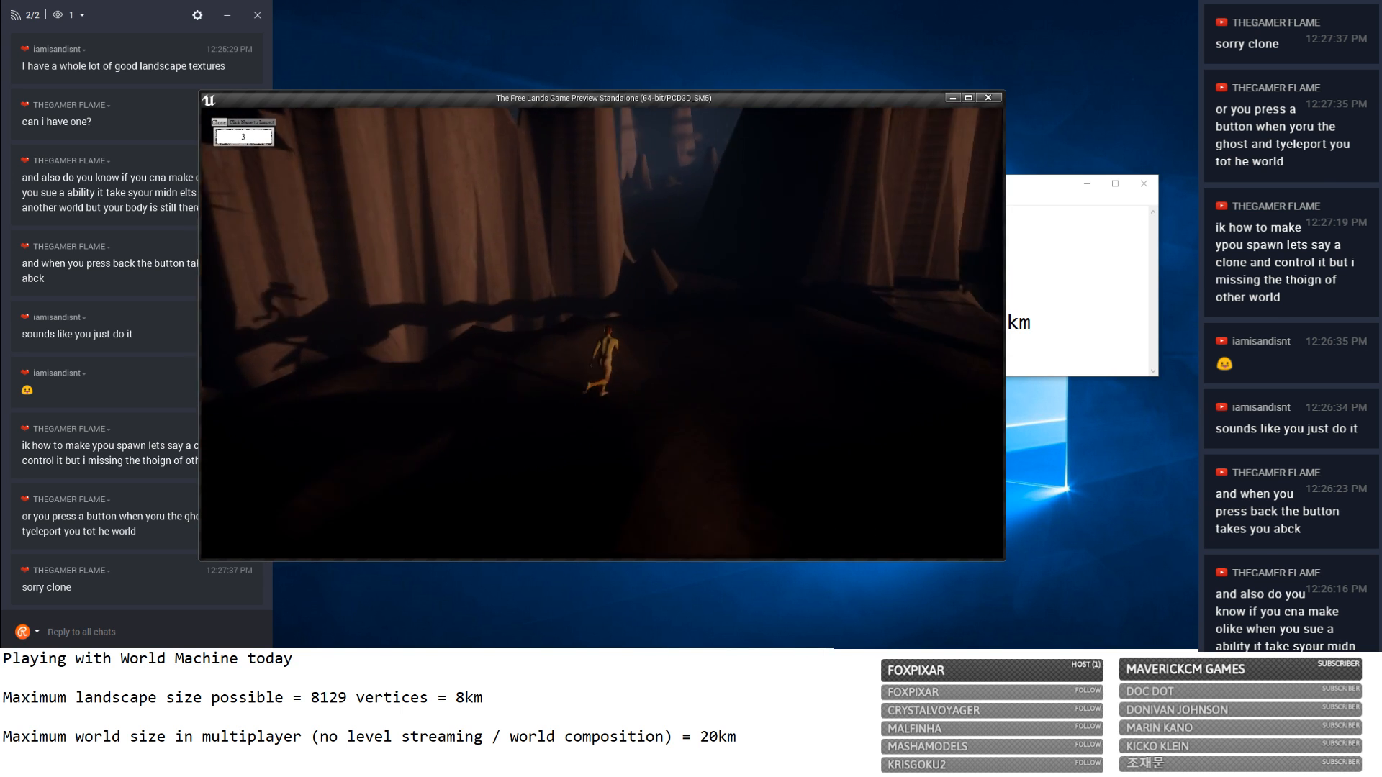
key(w)
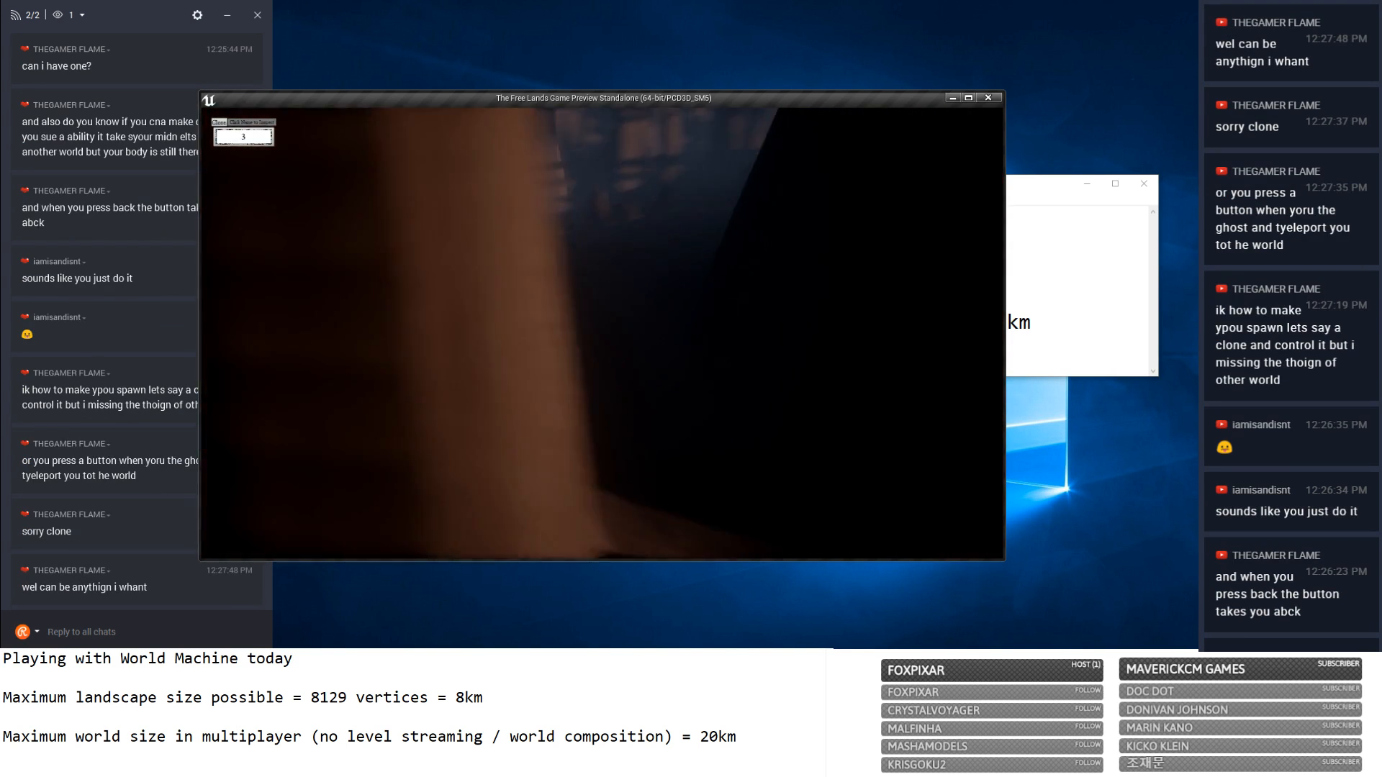
key(w)
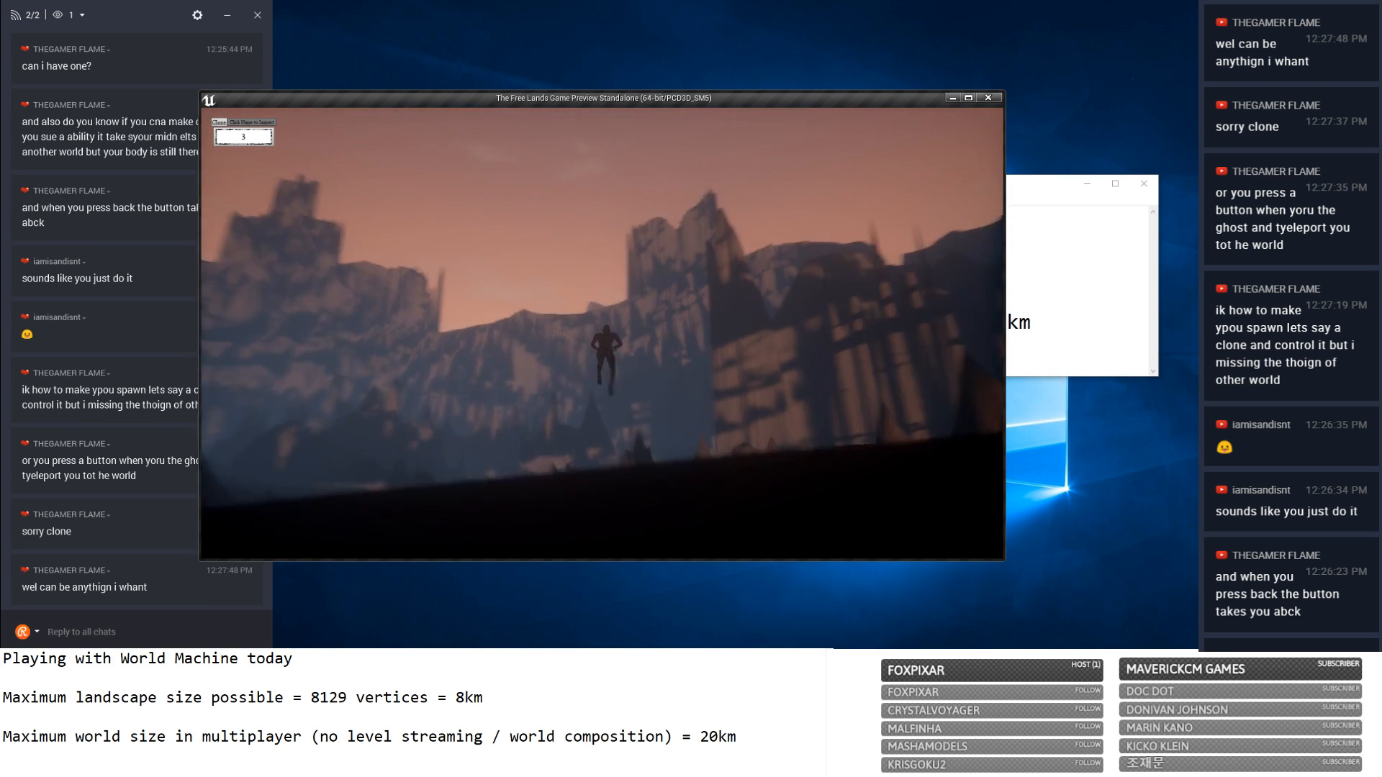
key(w)
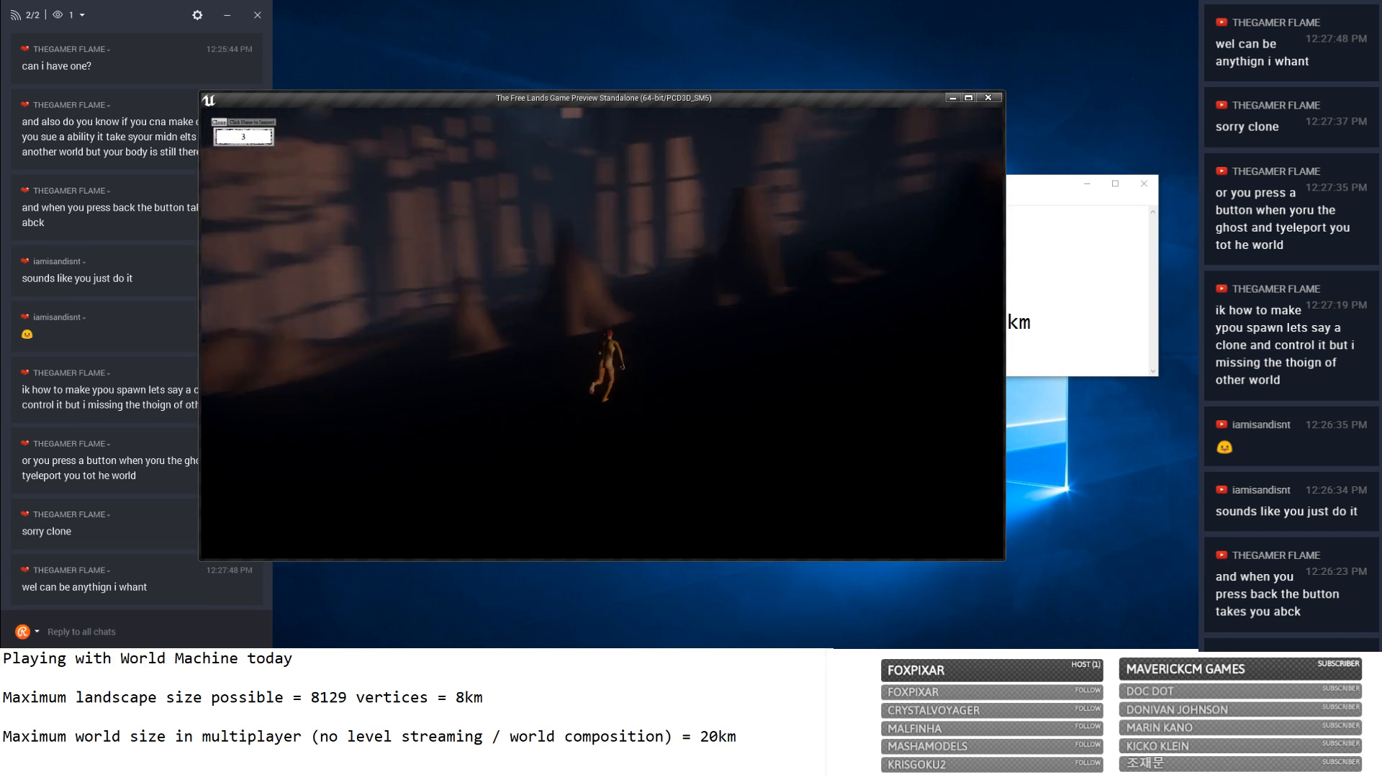
key(w)
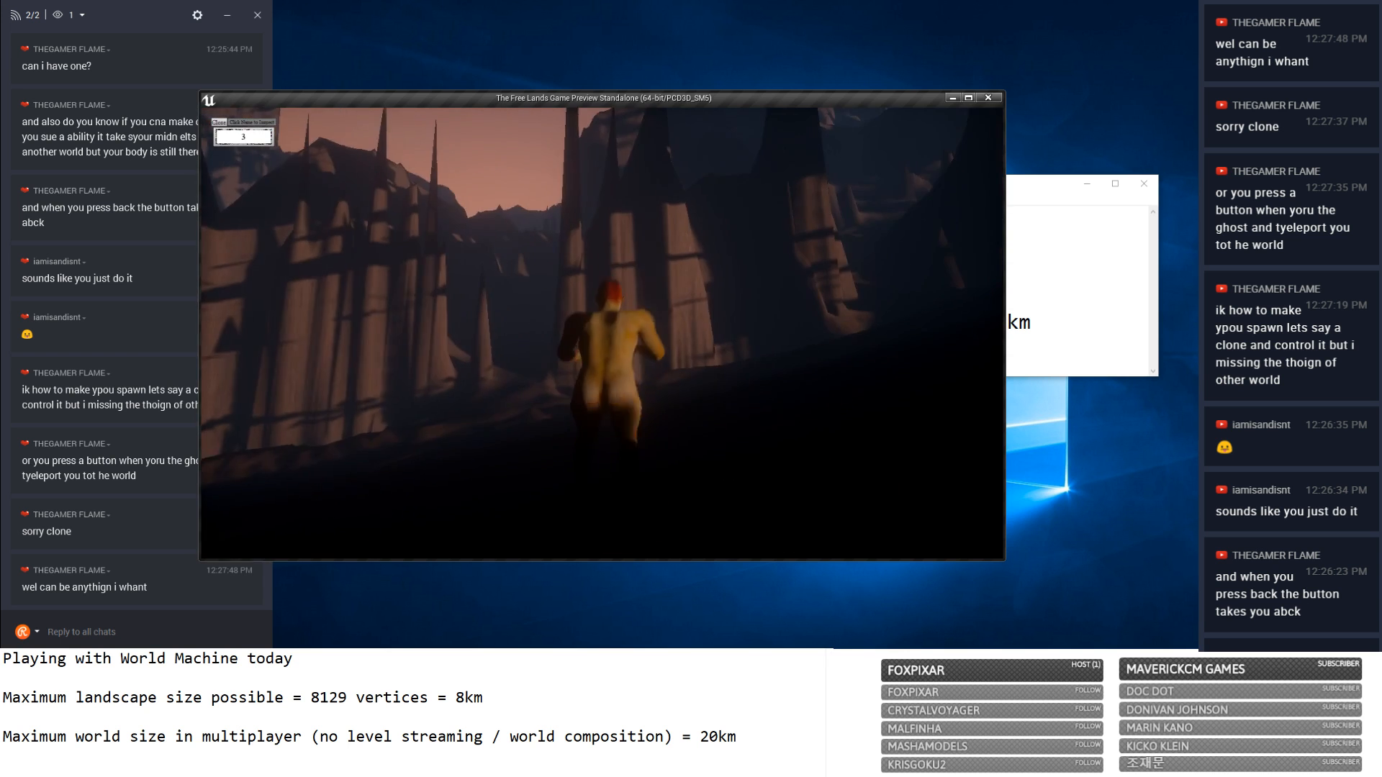
key(w)
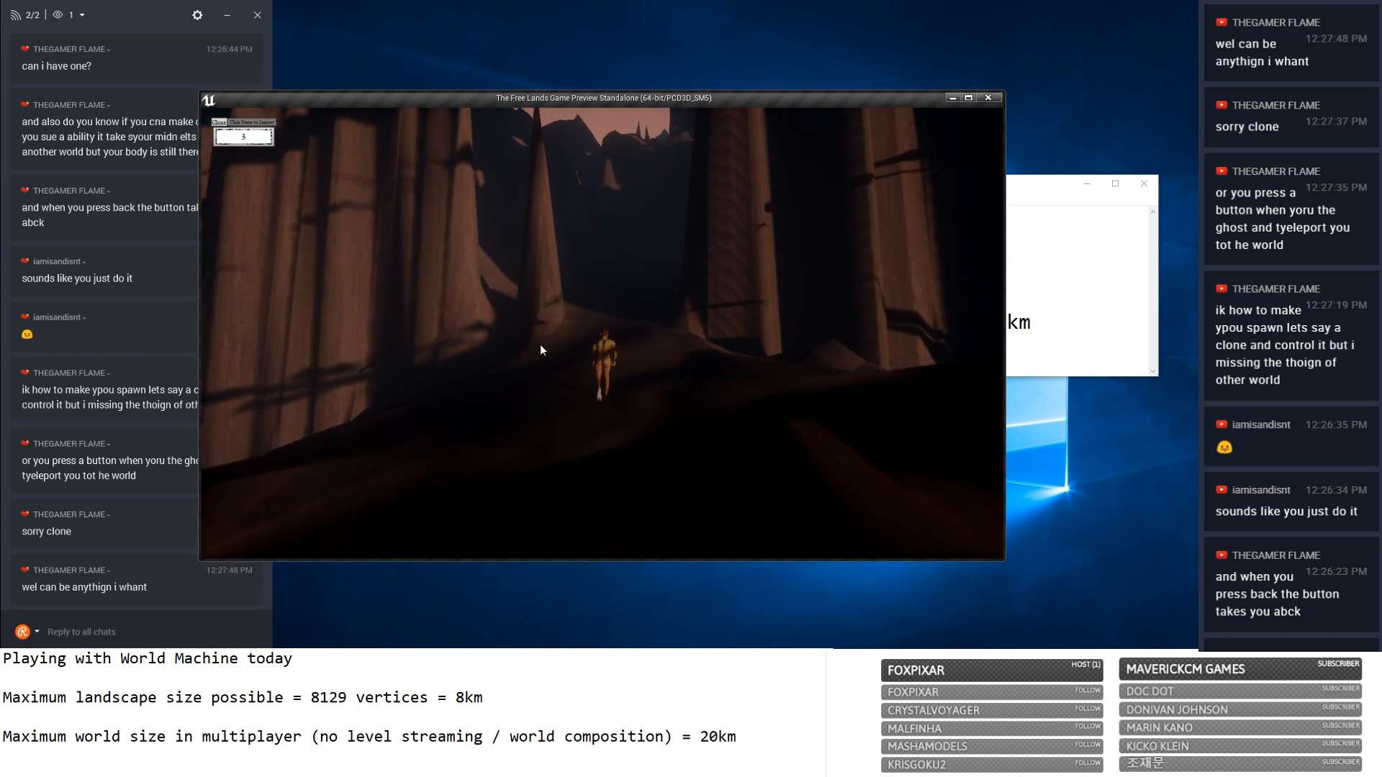
Maximise the game preview window and run the character on through the gap between the rock pillars to examine the terrain at full size.
click(968, 97)
key(w)
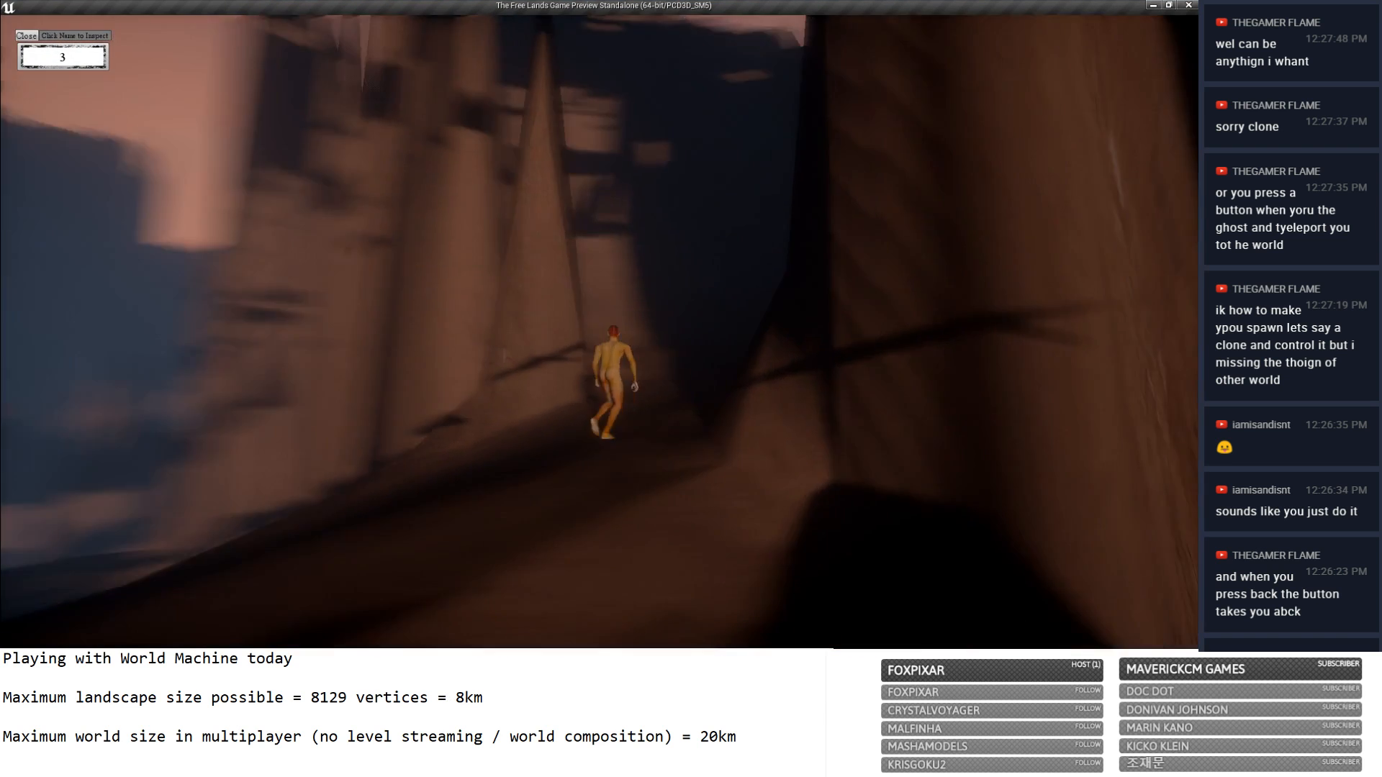
key(w)
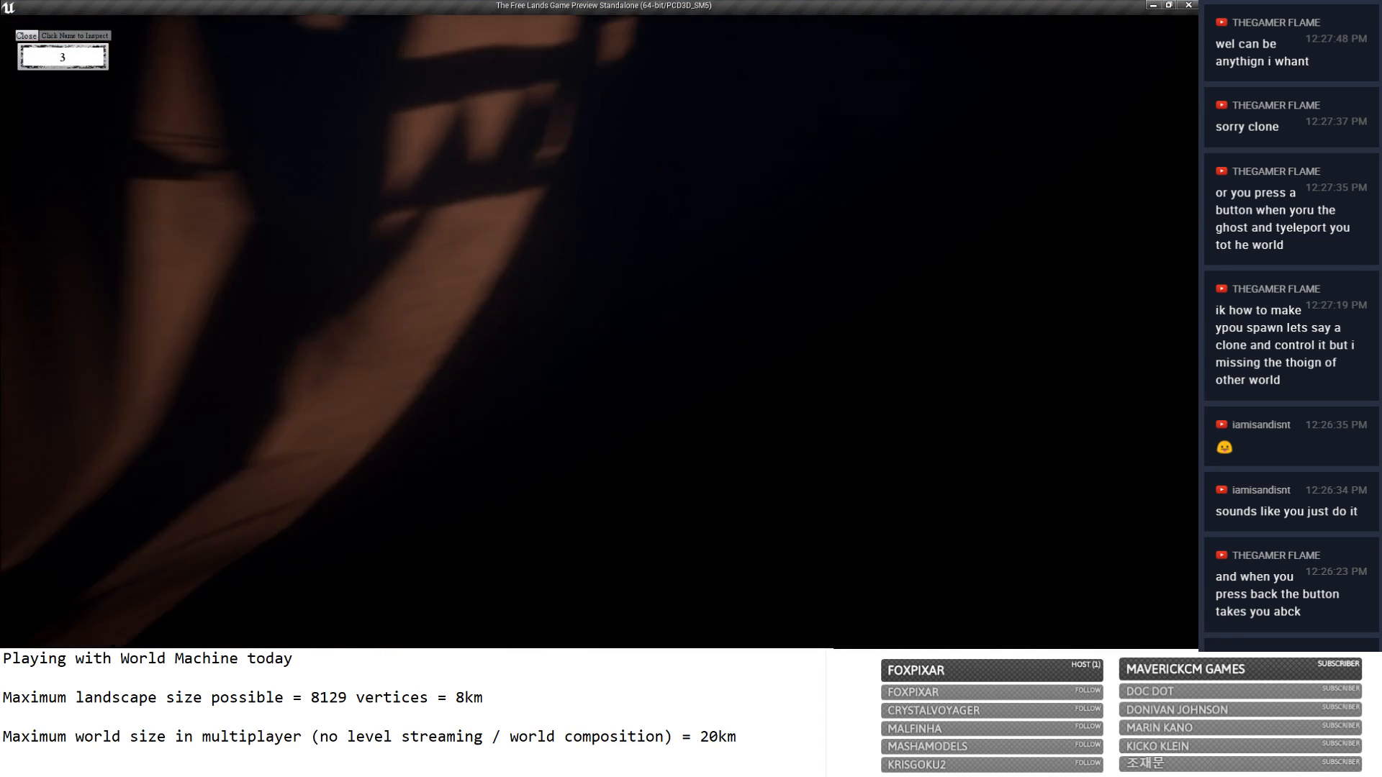
key(w)
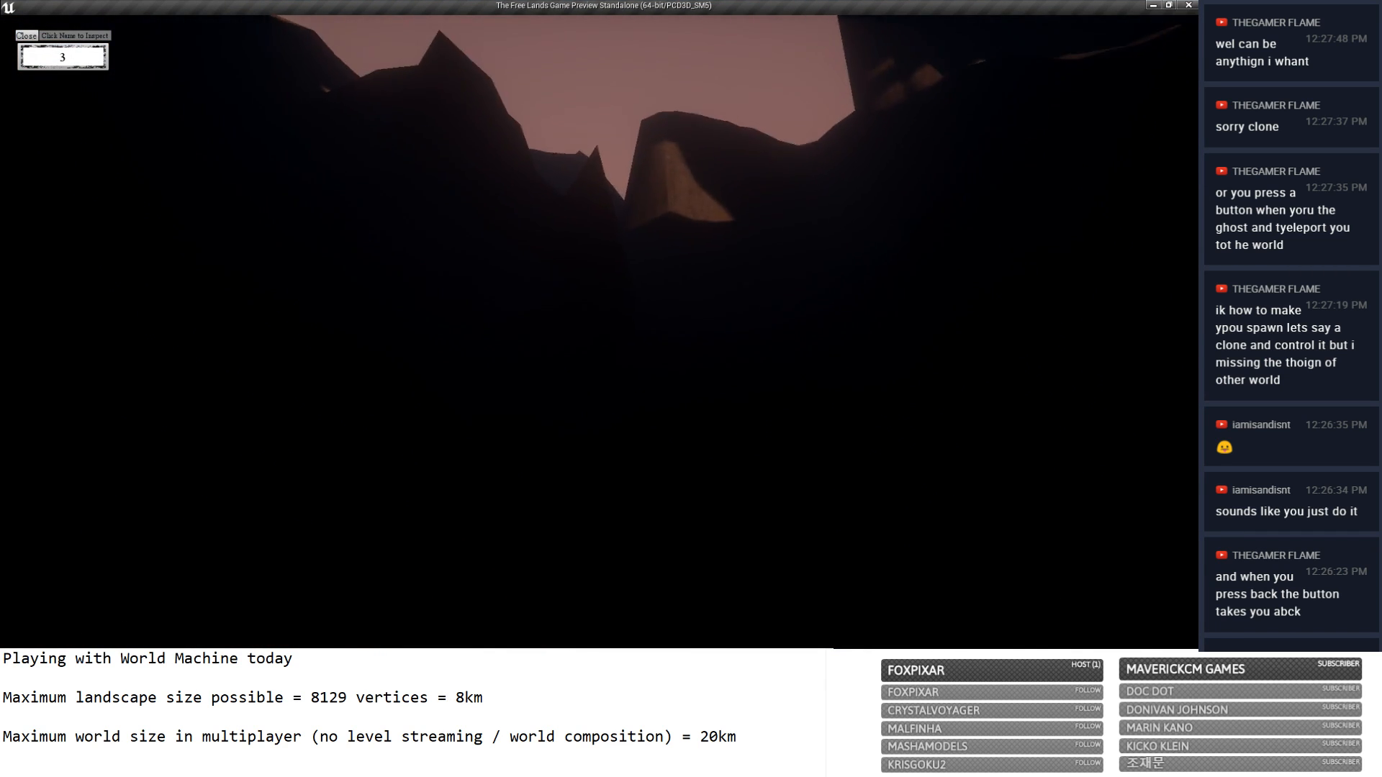
Run the character through the rocky landscape in the standalone game preview to examine the terrain.
key(w)
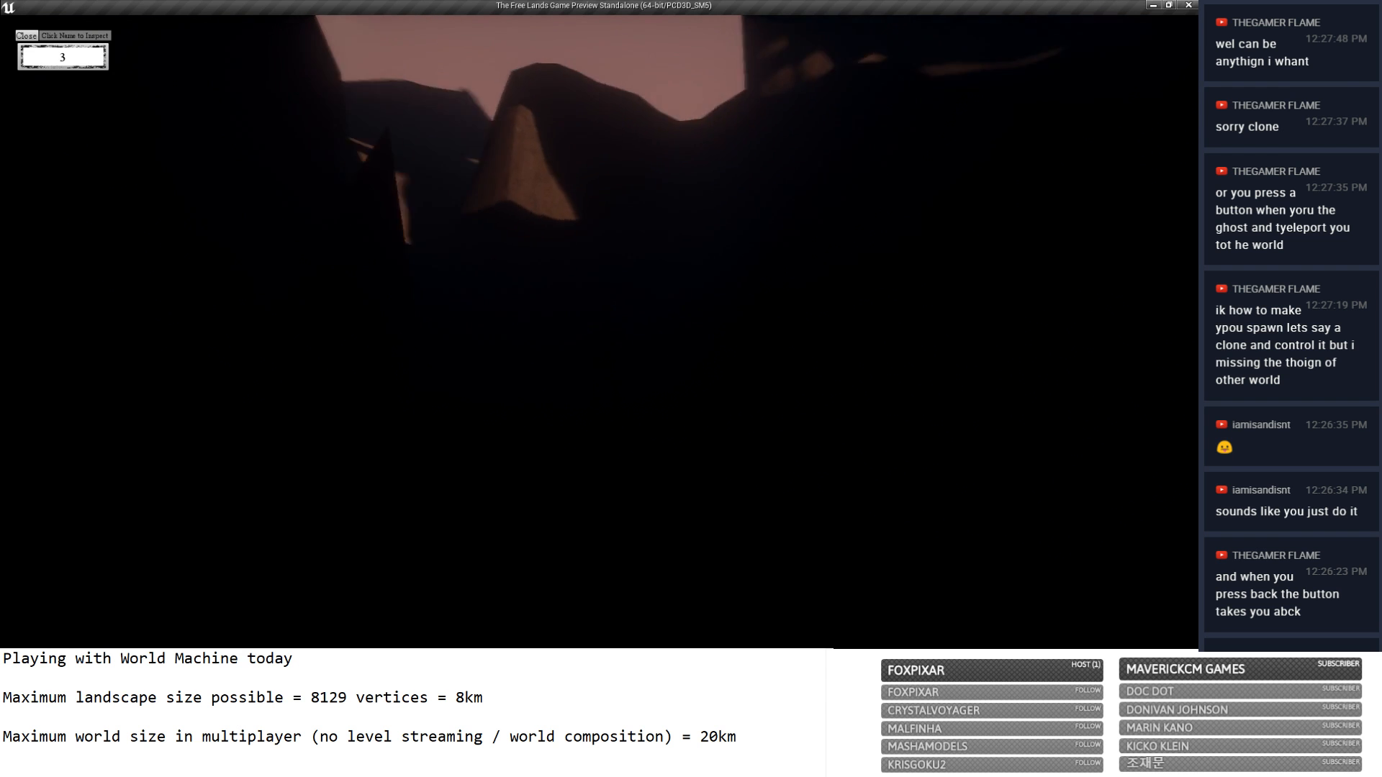
key(w)
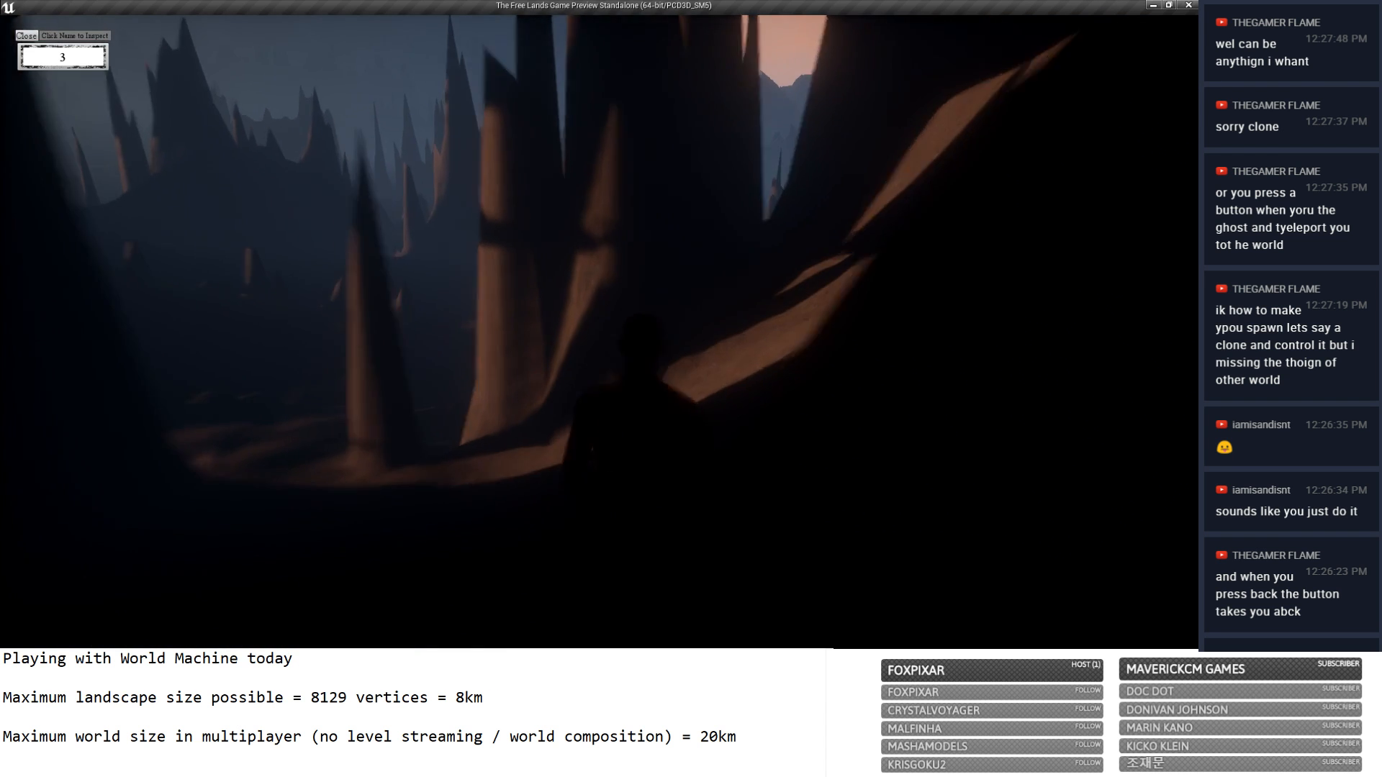
key(w)
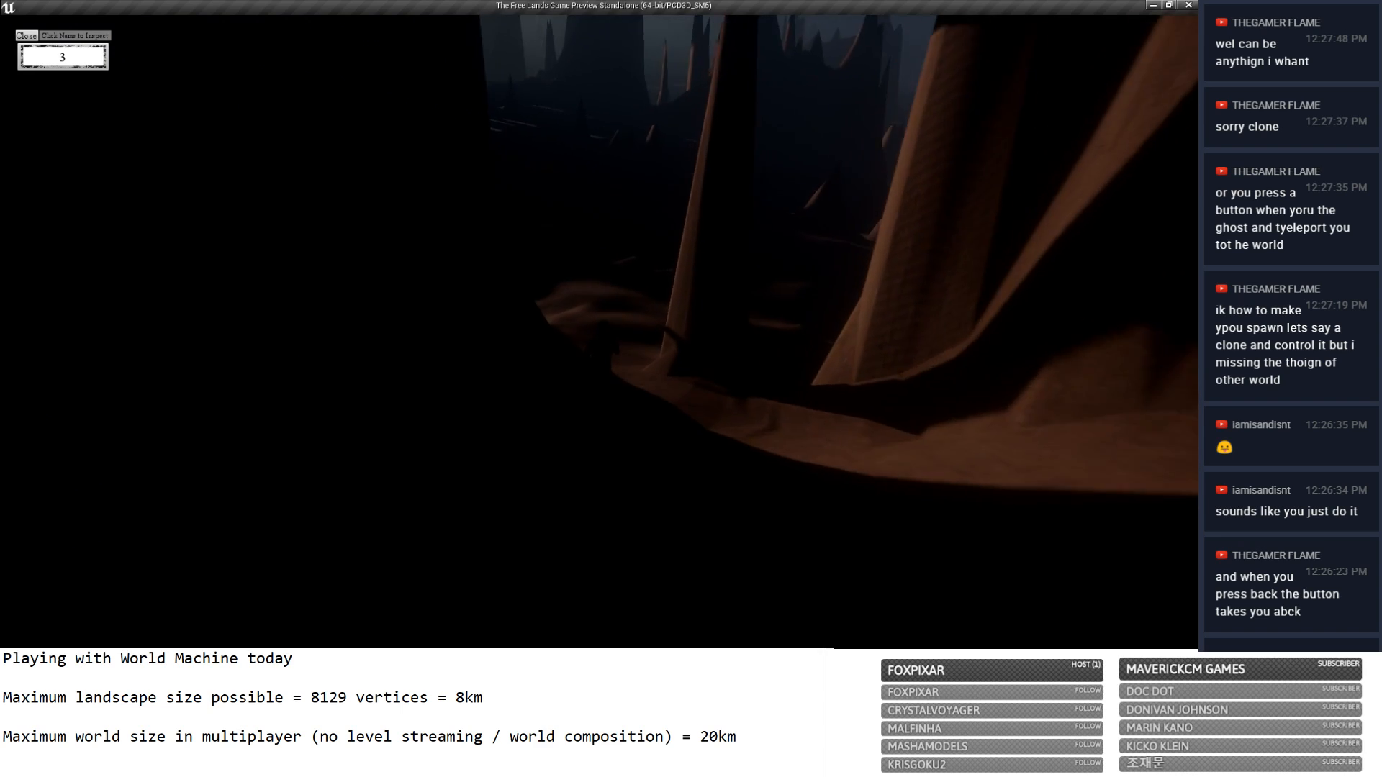
key(w)
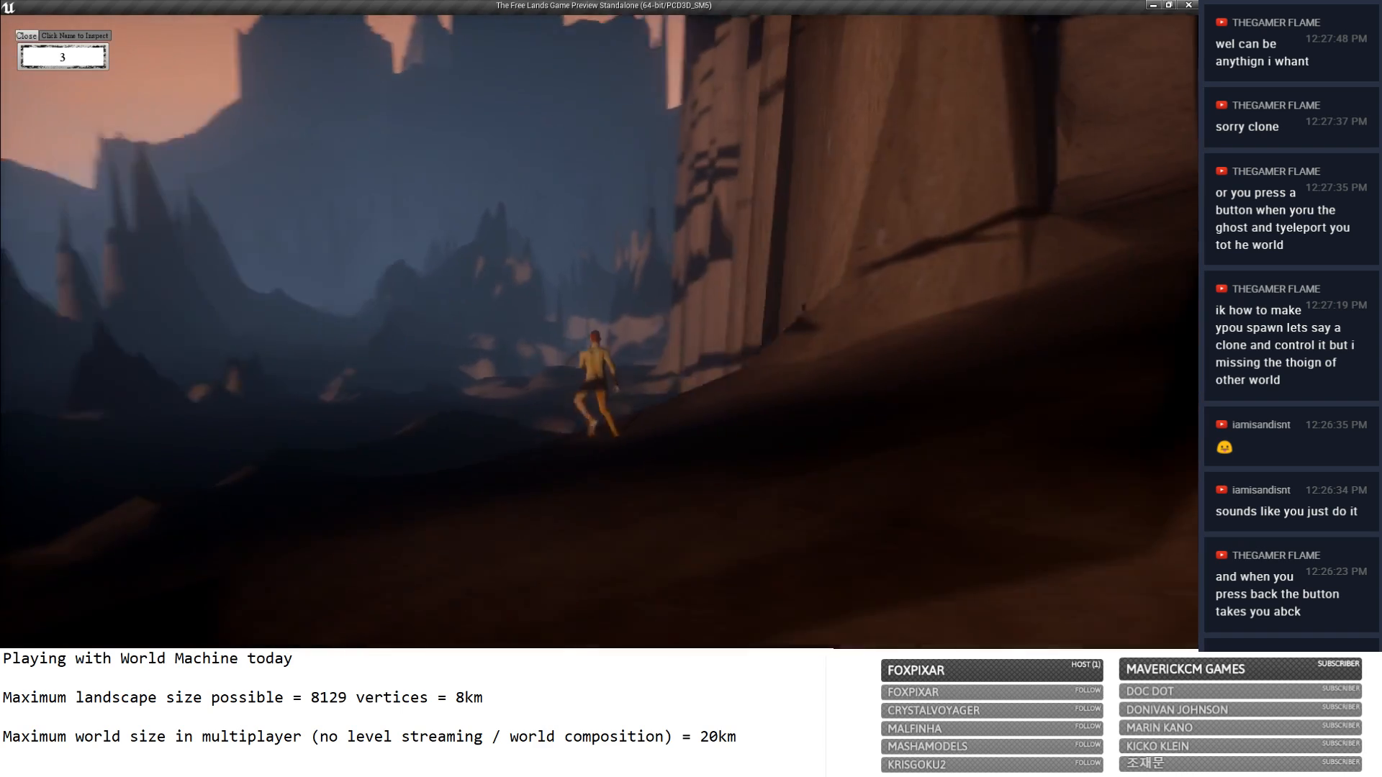
key(w)
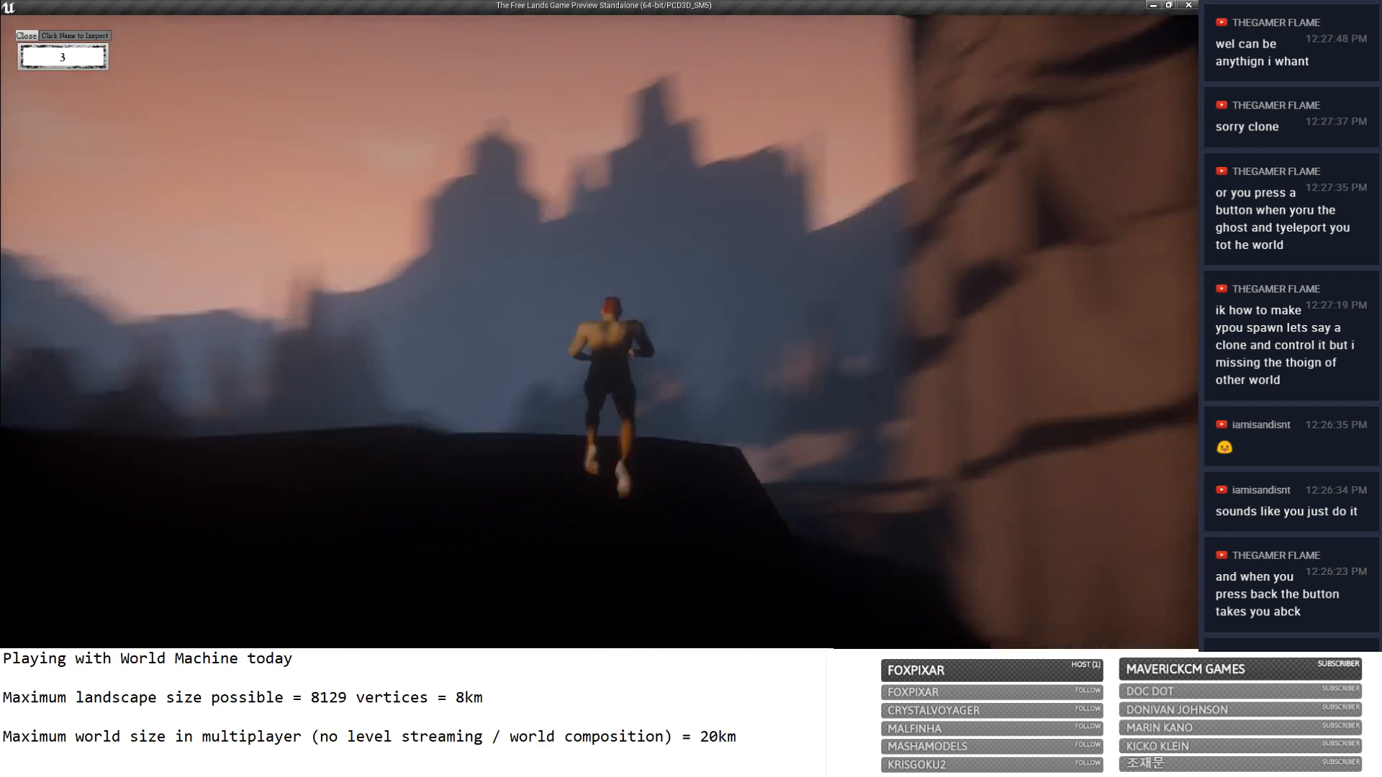
key(w)
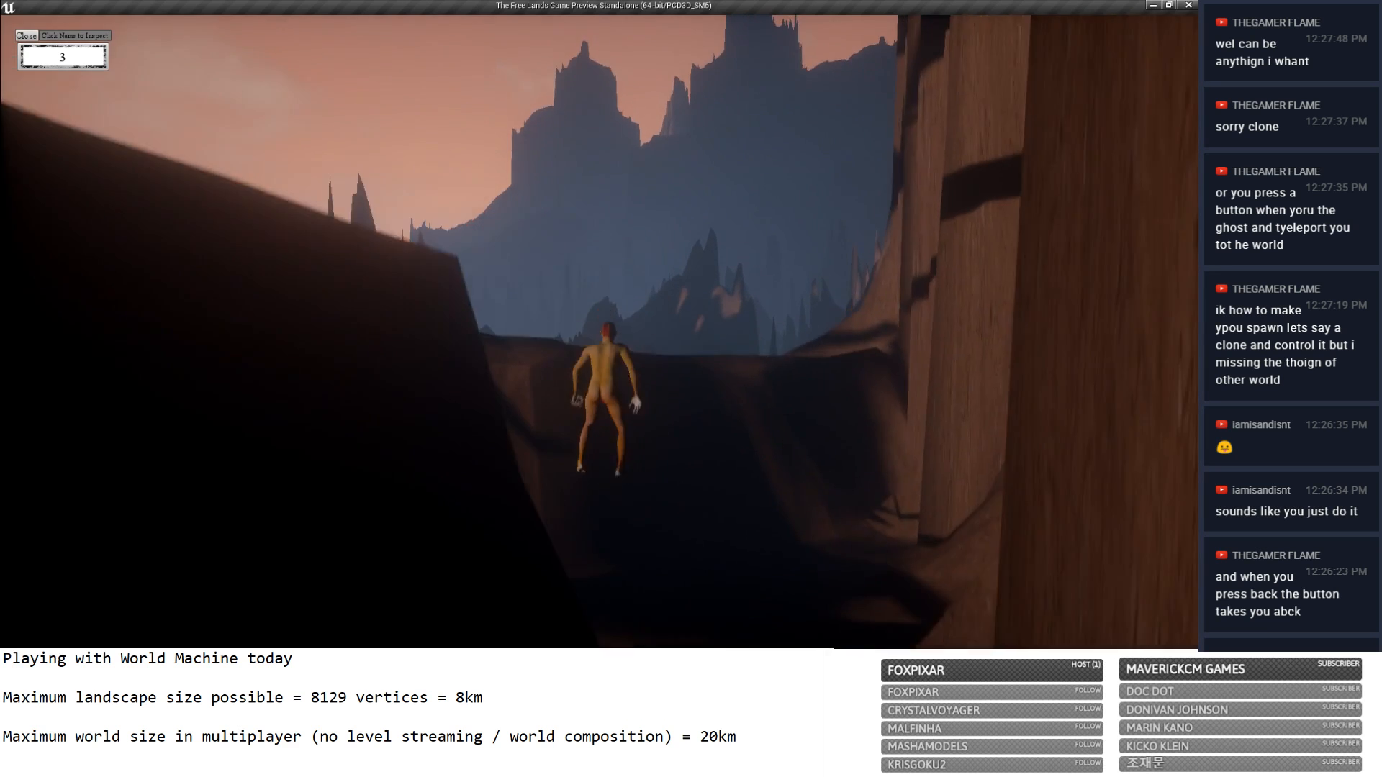
key(w)
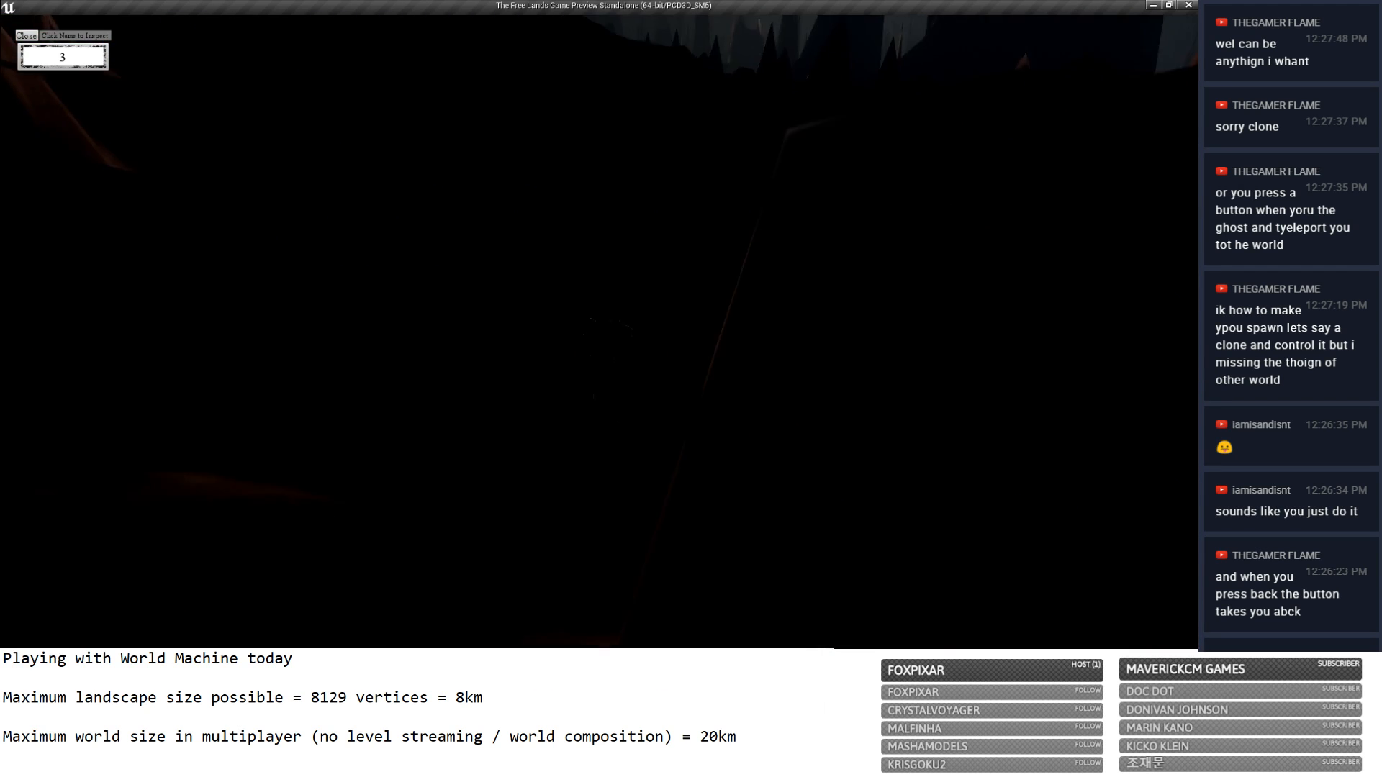
key(w)
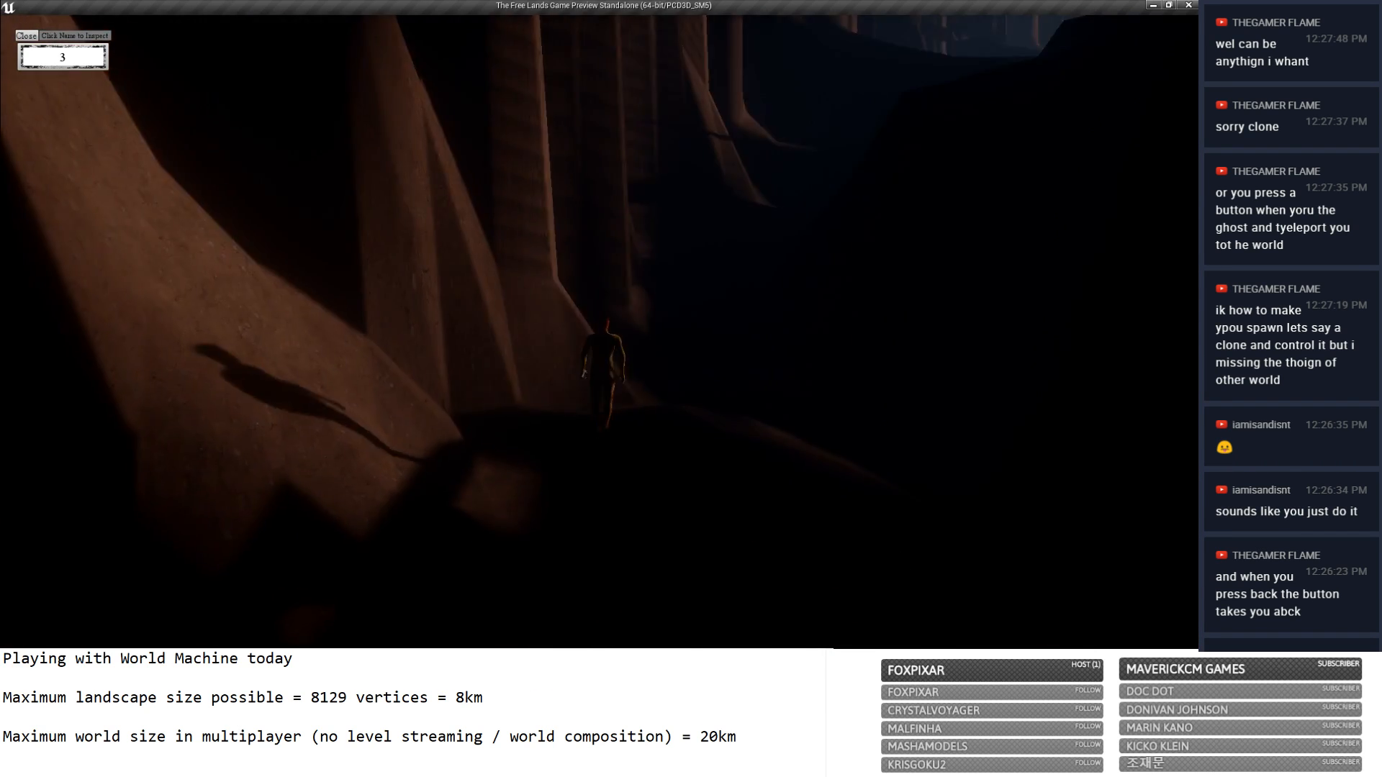
key(w)
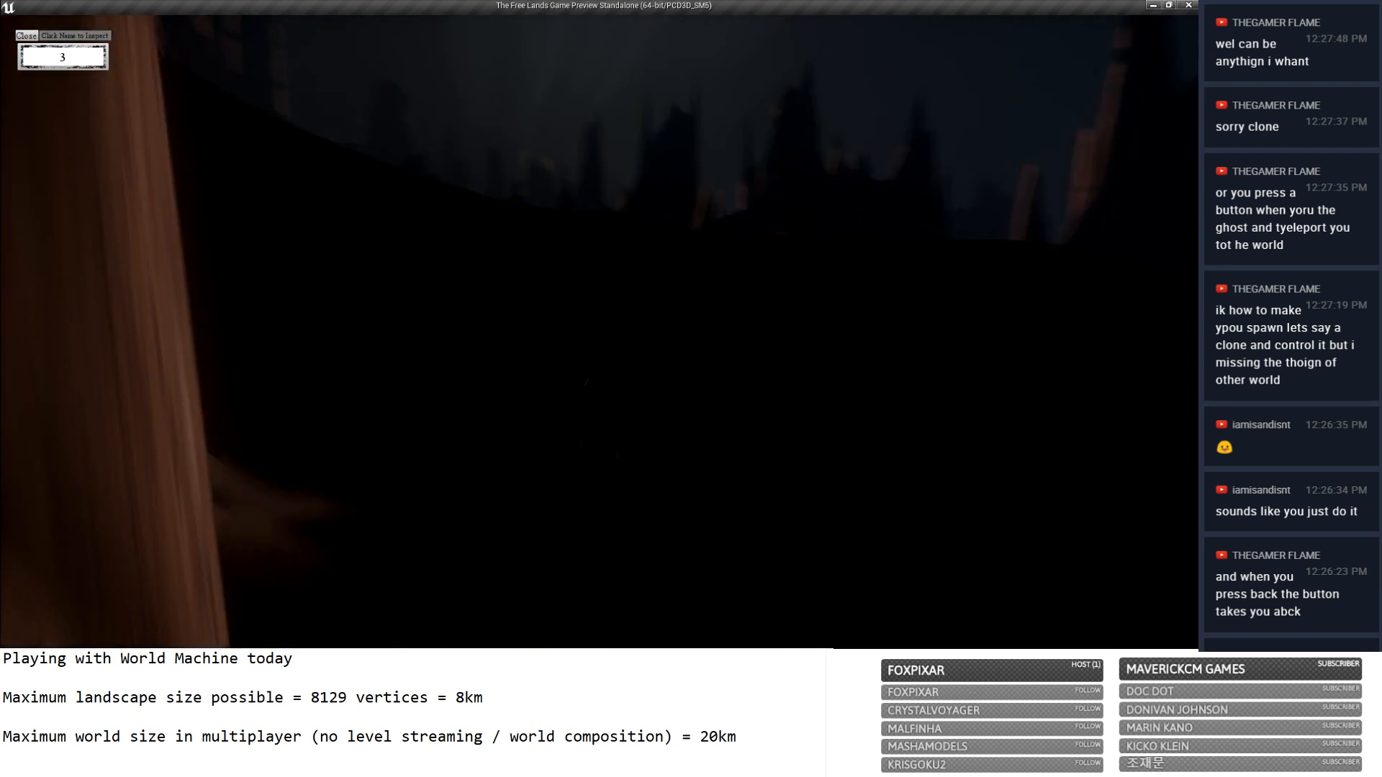
key(w)
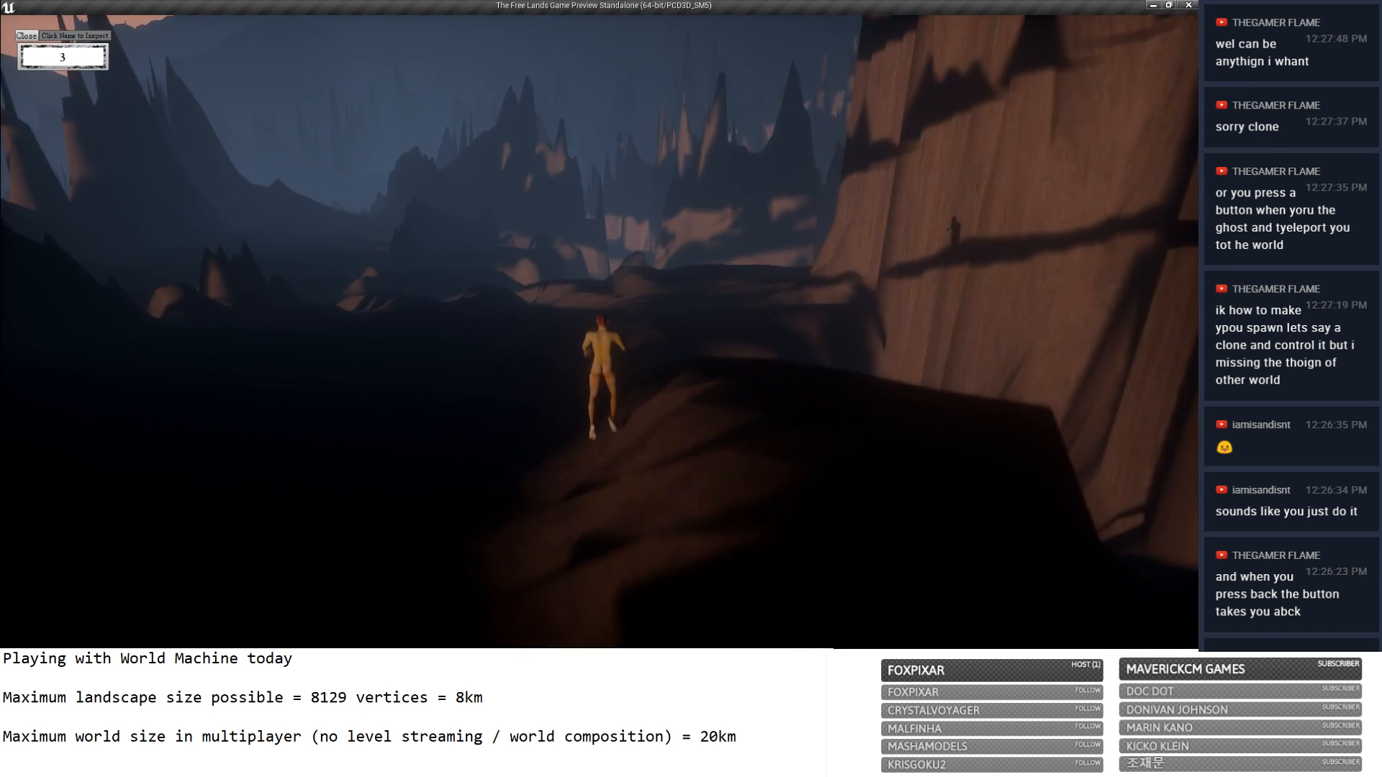
key(w)
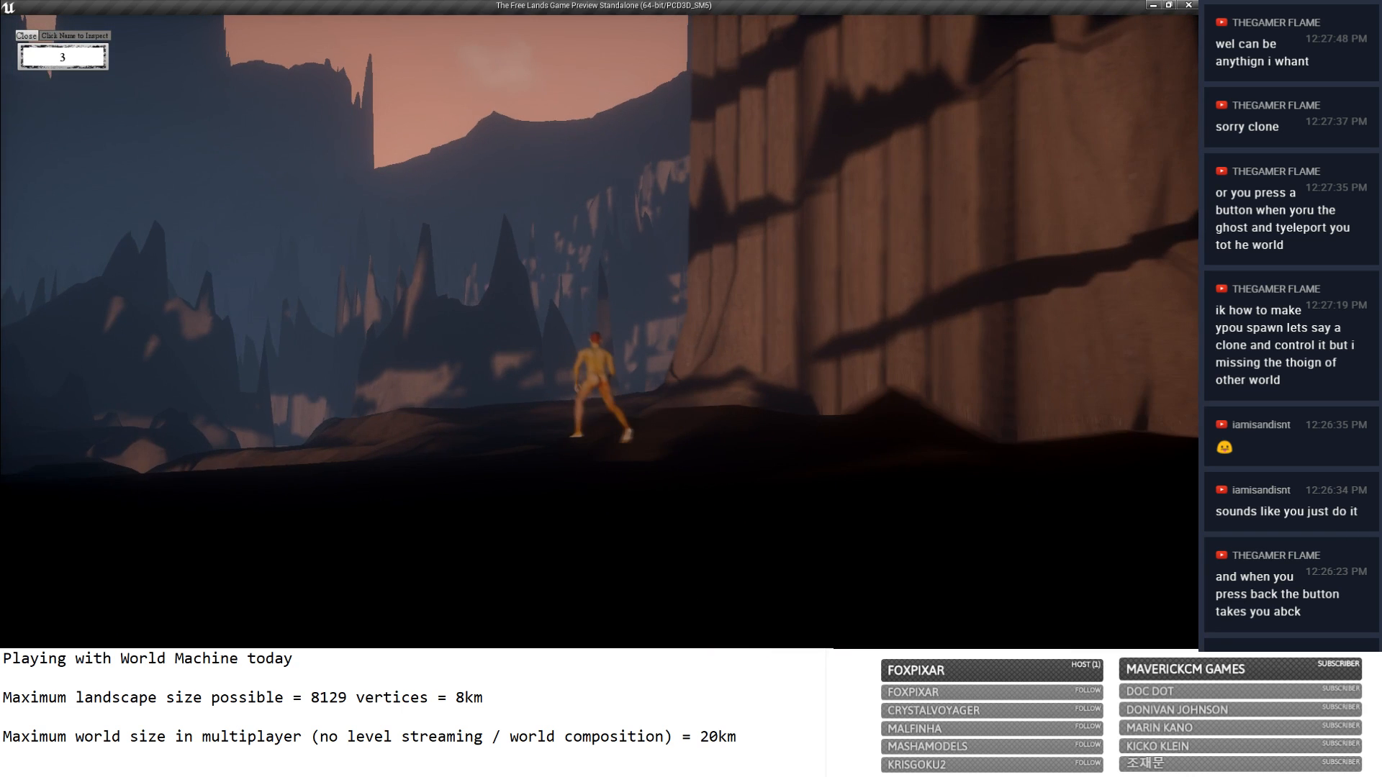
Restore the game preview to a smaller window and continue exploring the cliffs on foot.
click(1170, 6)
key(w)
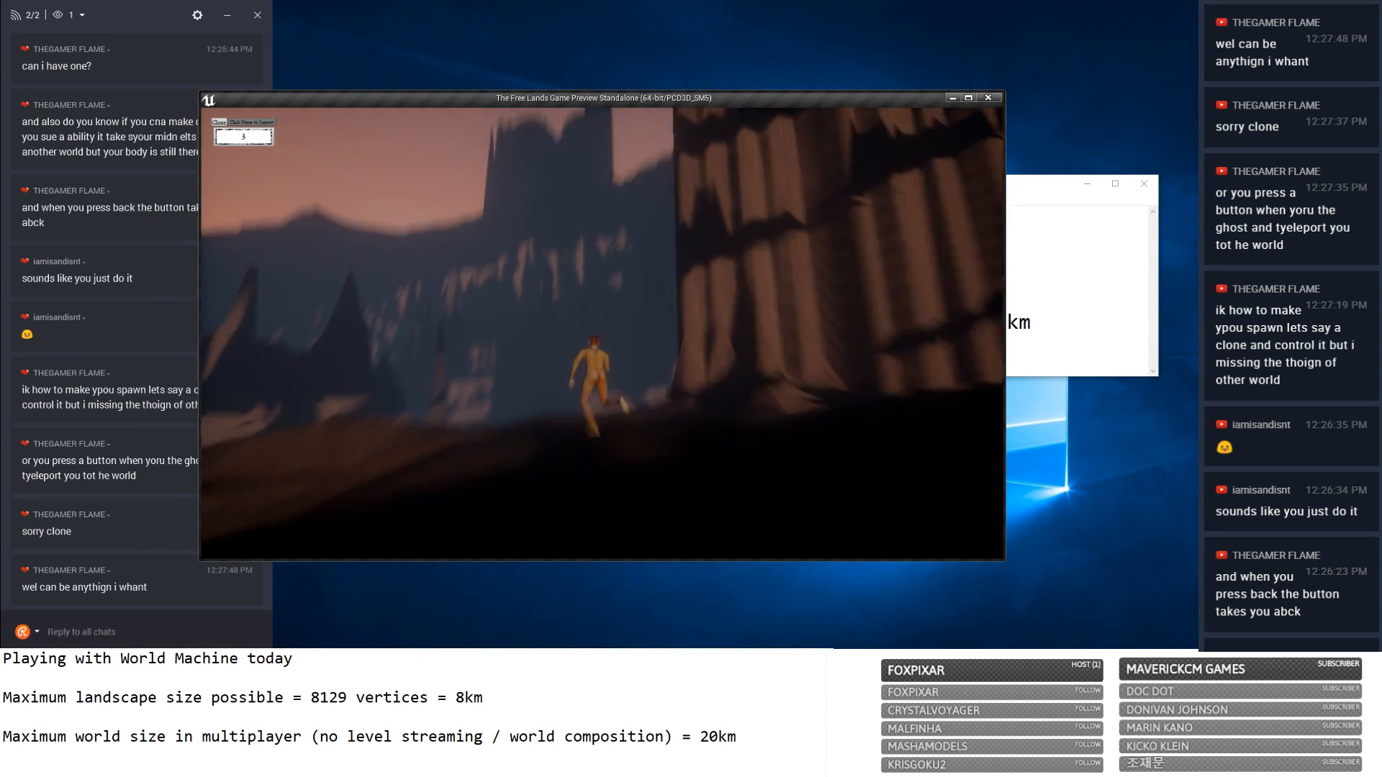
key(w)
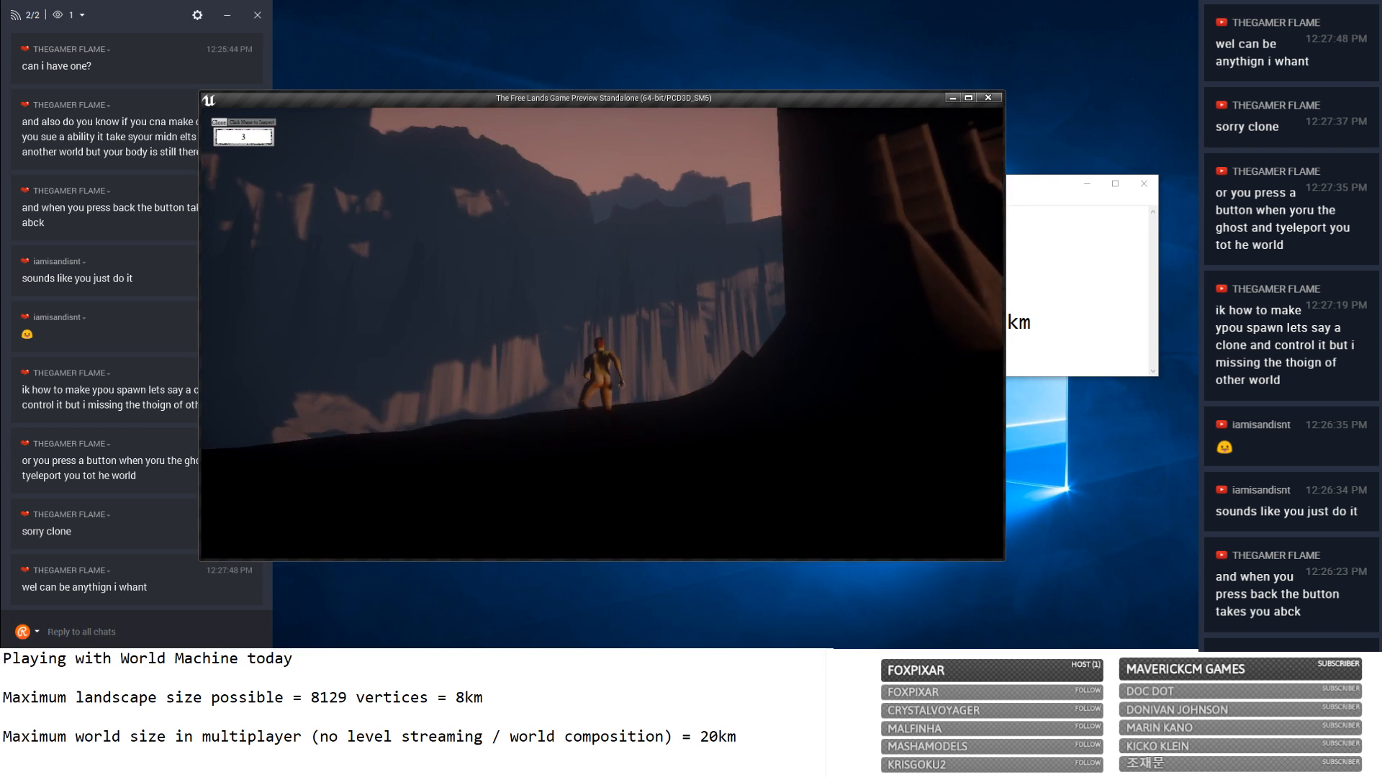
key(w)
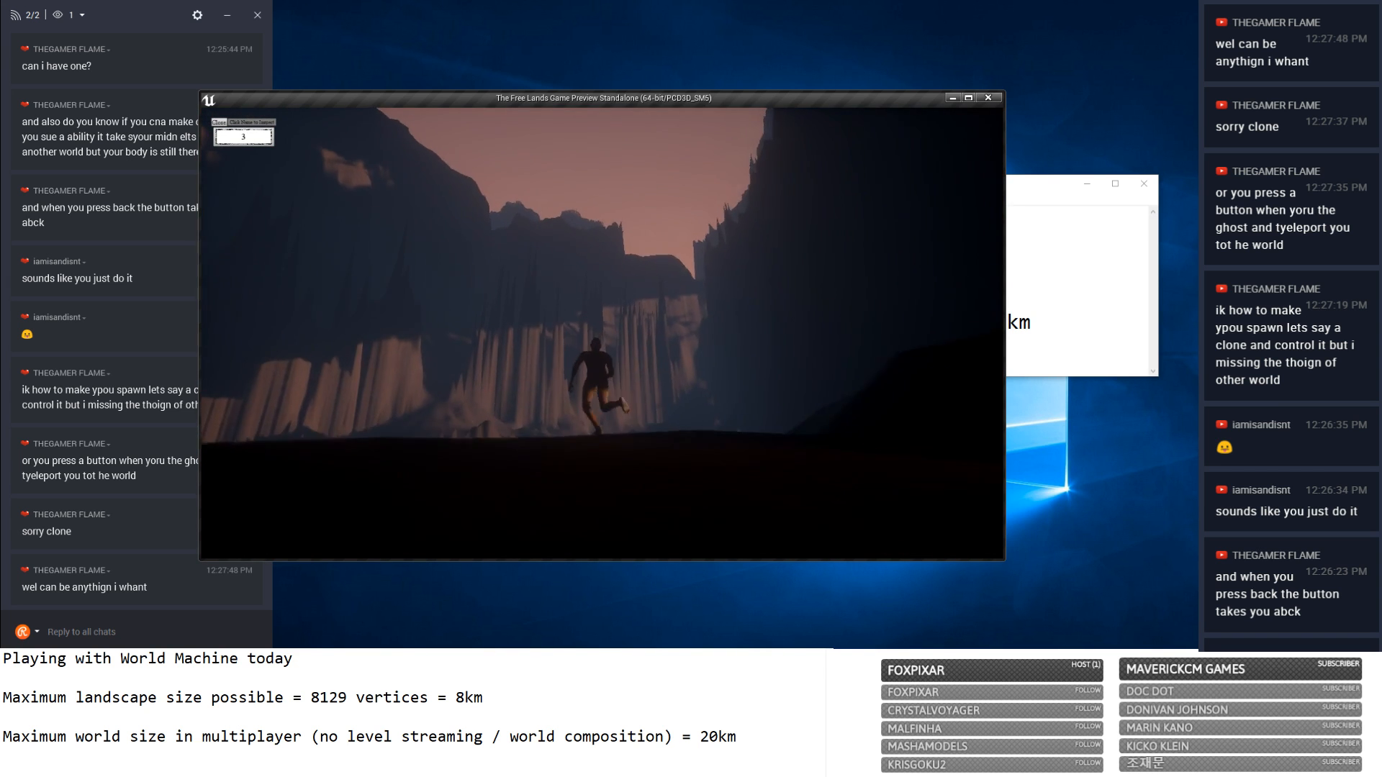
key(w)
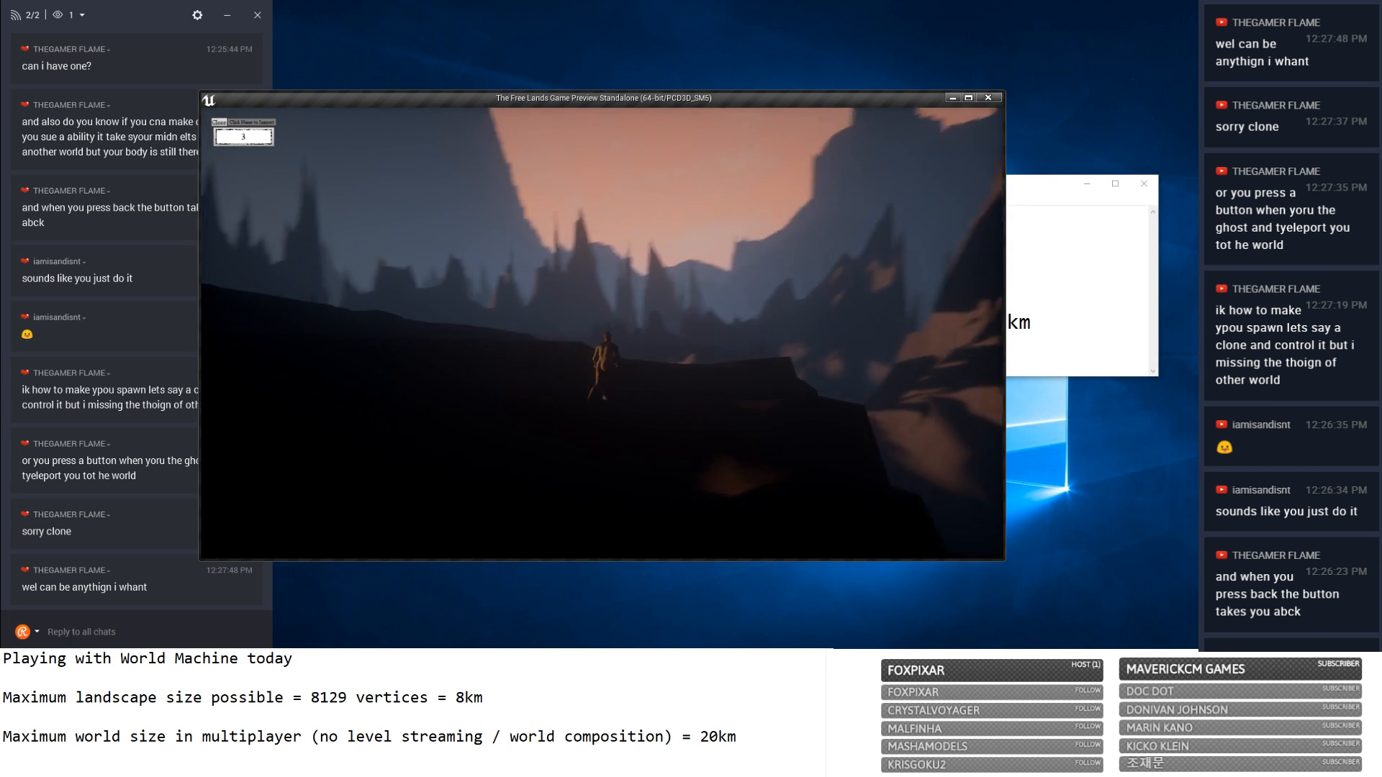
key(w)
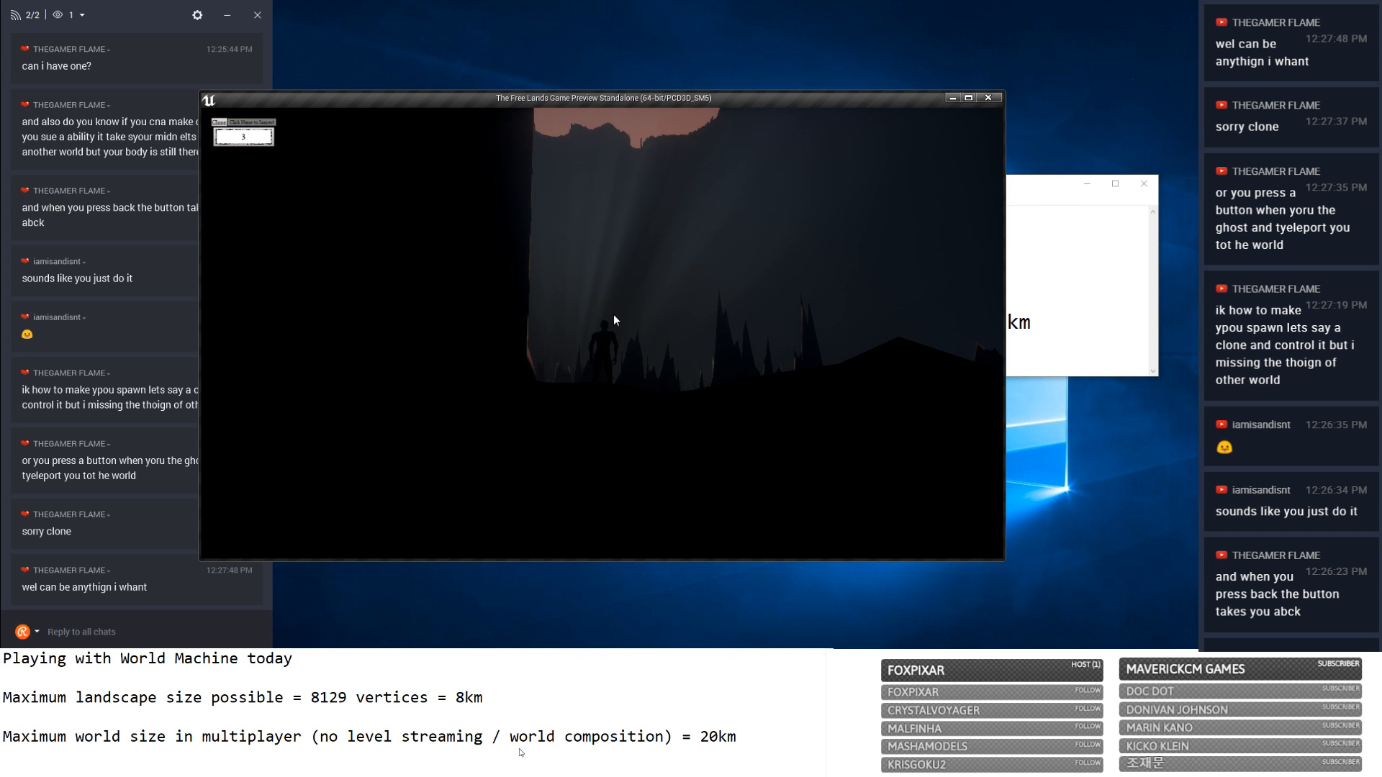
Close the game preview and switch to the Batlings01 world in World Machine.
key(Escape)
key(alt+Tab)
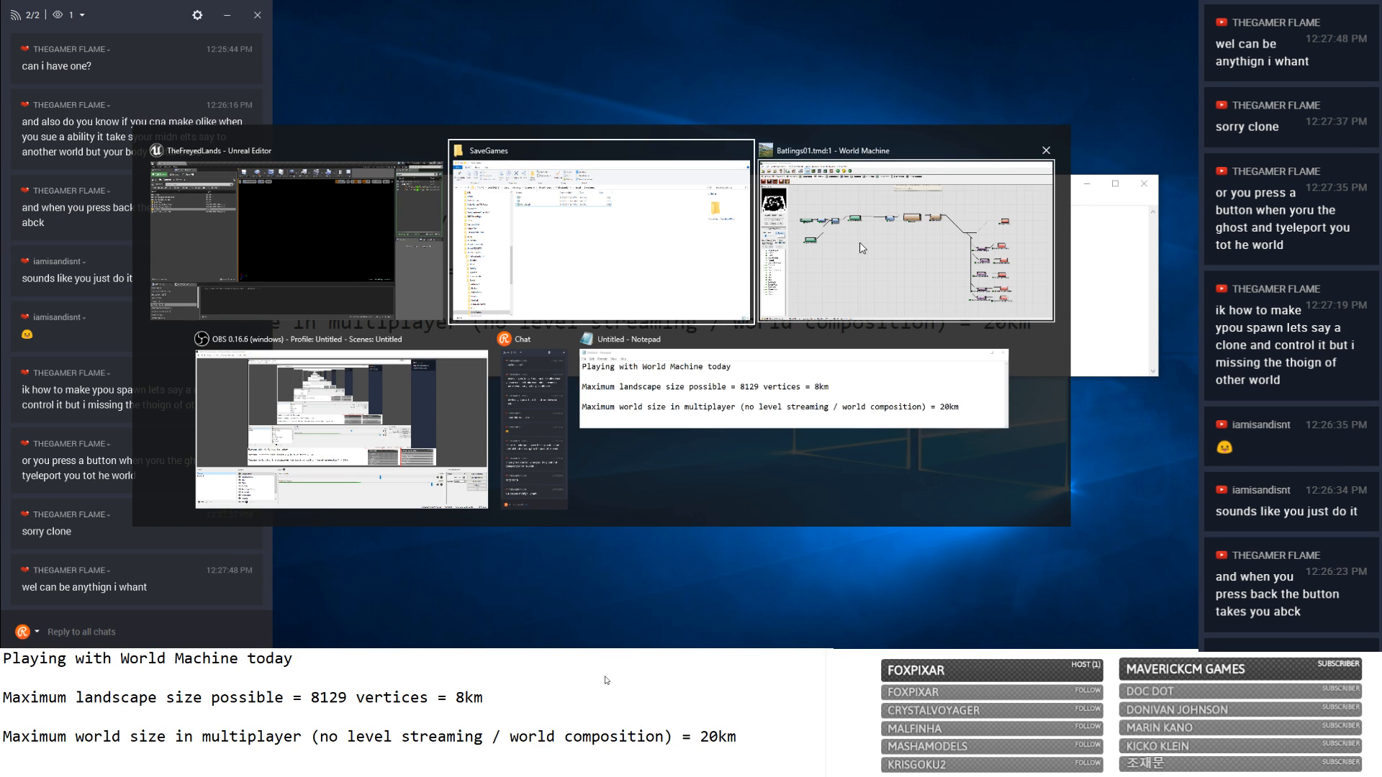
key(alt+Tab)
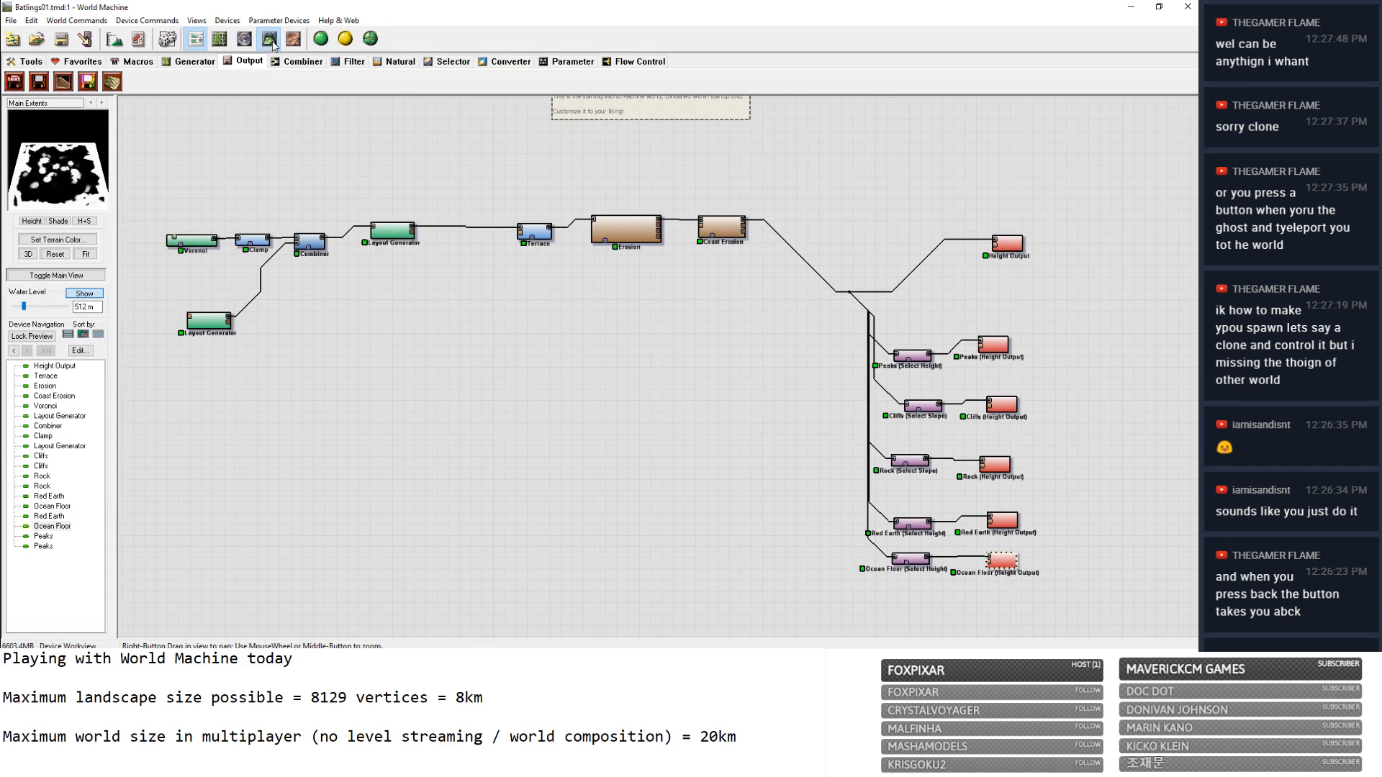
Show the output of the Coast Erosion device in the 3D view.
click(271, 40)
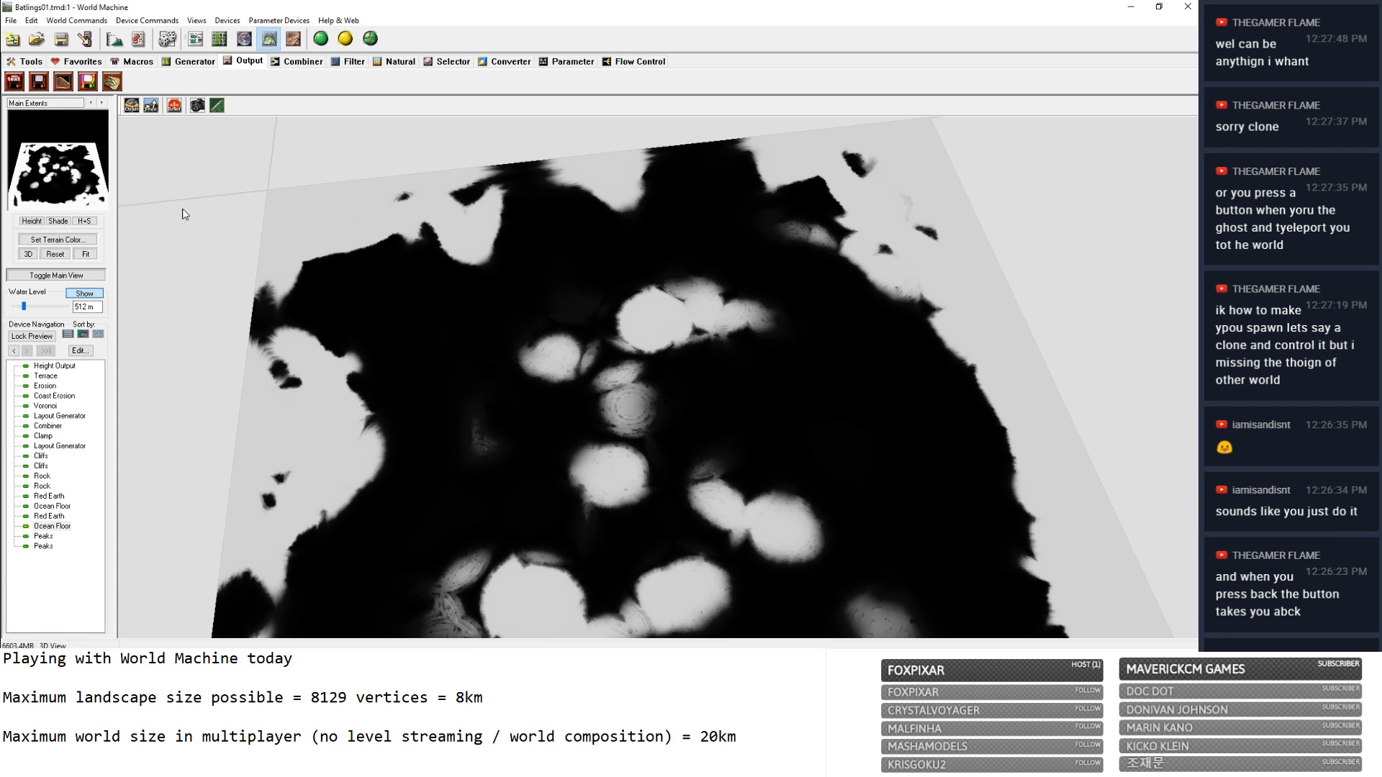
click(200, 40)
click(722, 227)
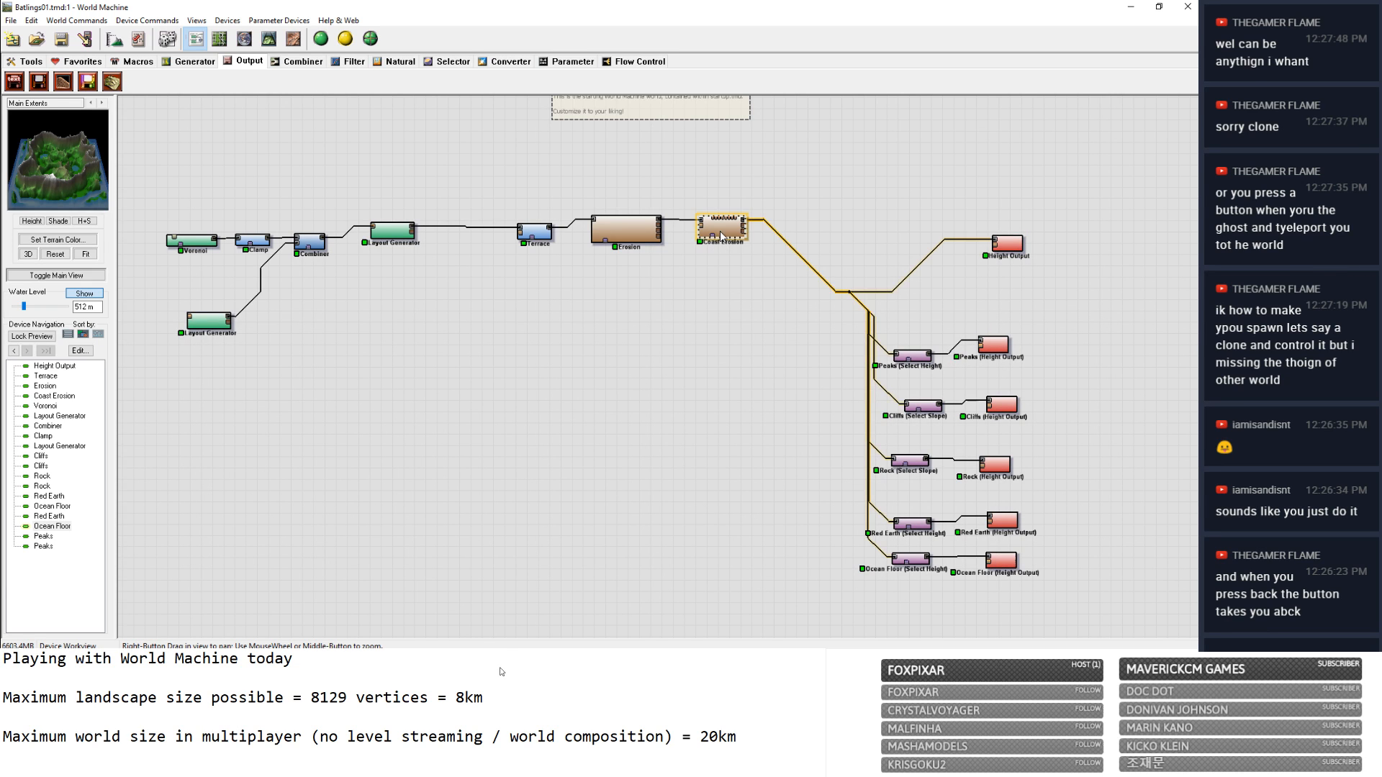
right_click(724, 230)
click(269, 40)
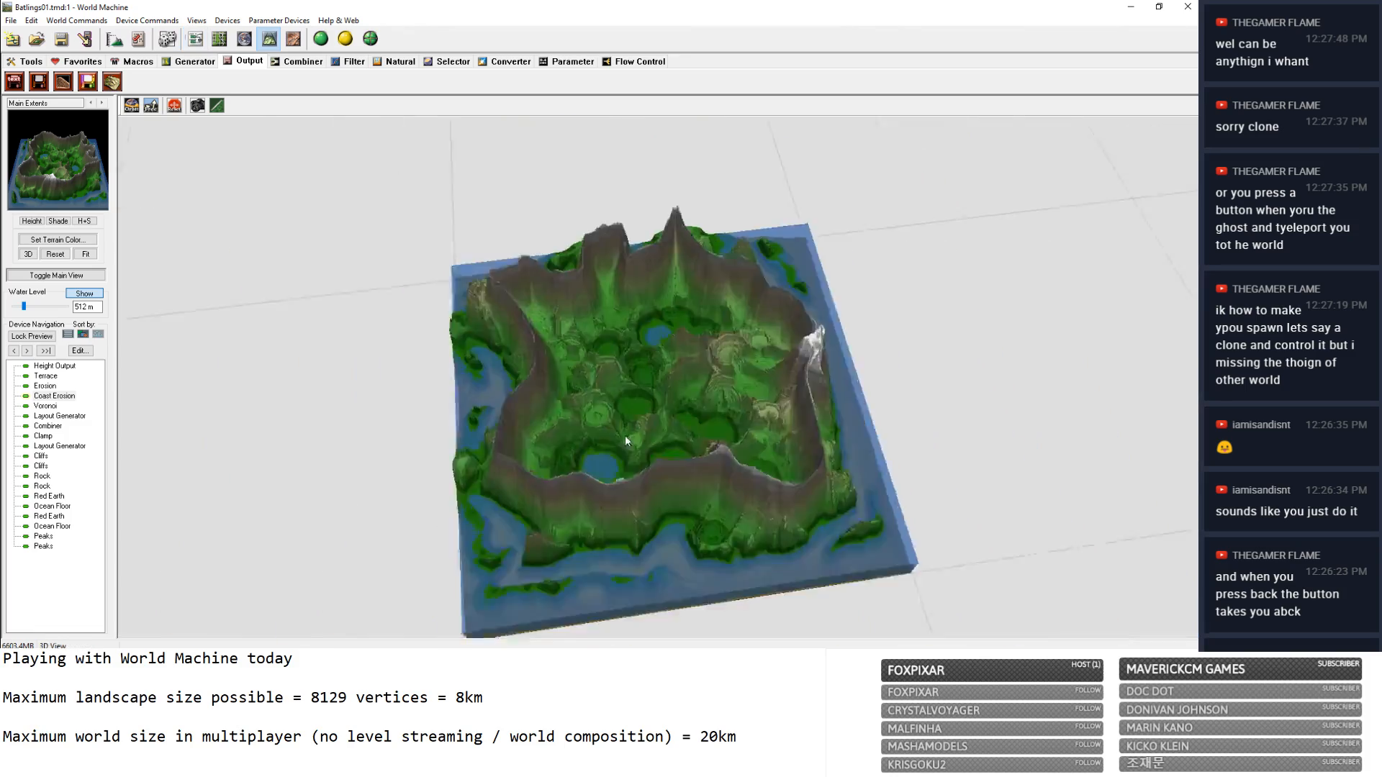
Examine the eroded island's rim, craters and lakes in 3D from several angles and distances.
scroll(636, 414, up, 6)
drag(626, 434, 595, 352)
scroll(649, 409, down, 2)
scroll(648, 414, down, 4)
scroll(718, 425, up, 5)
drag(636, 263, 720, 458)
scroll(714, 461, up, 3)
drag(636, 437, 618, 478)
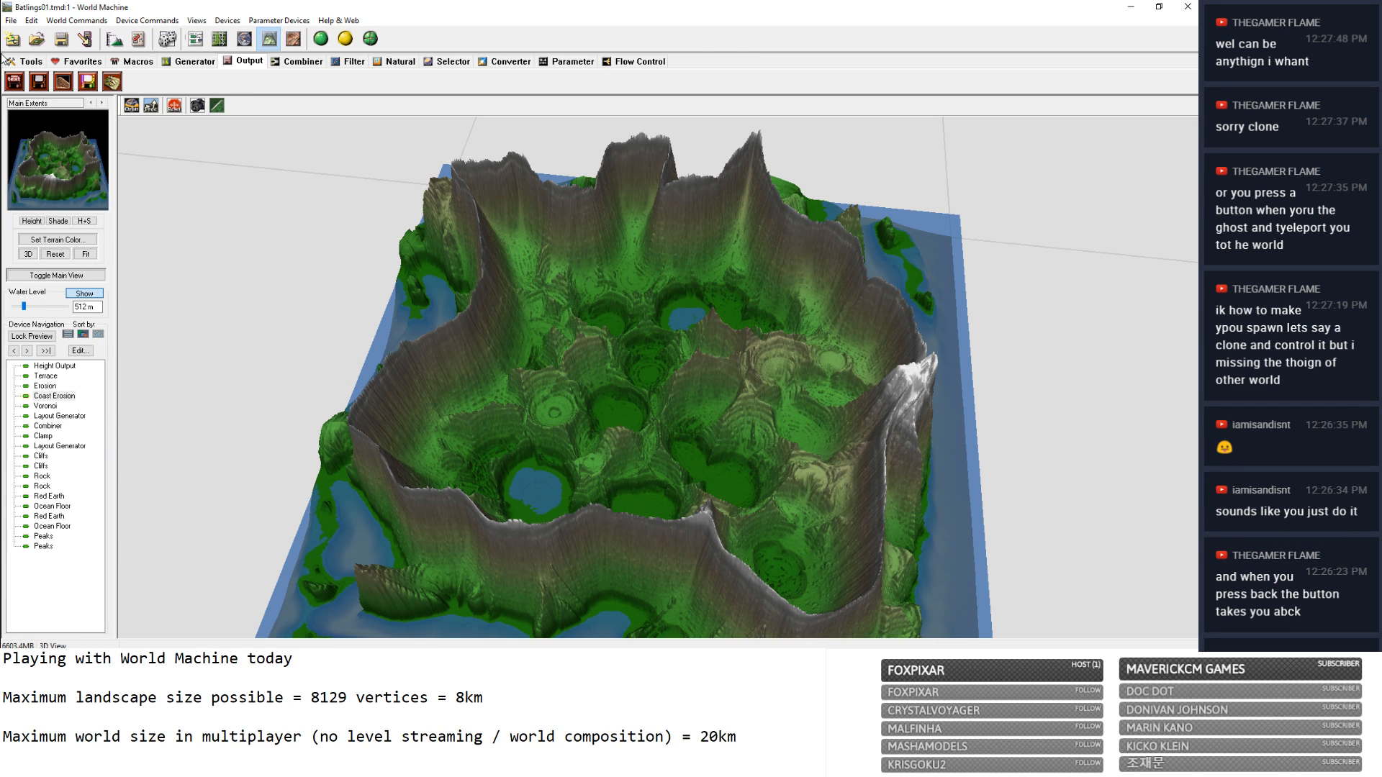
Save the Batlings01 world and start a new project, aborting the session-state save.
click(12, 22)
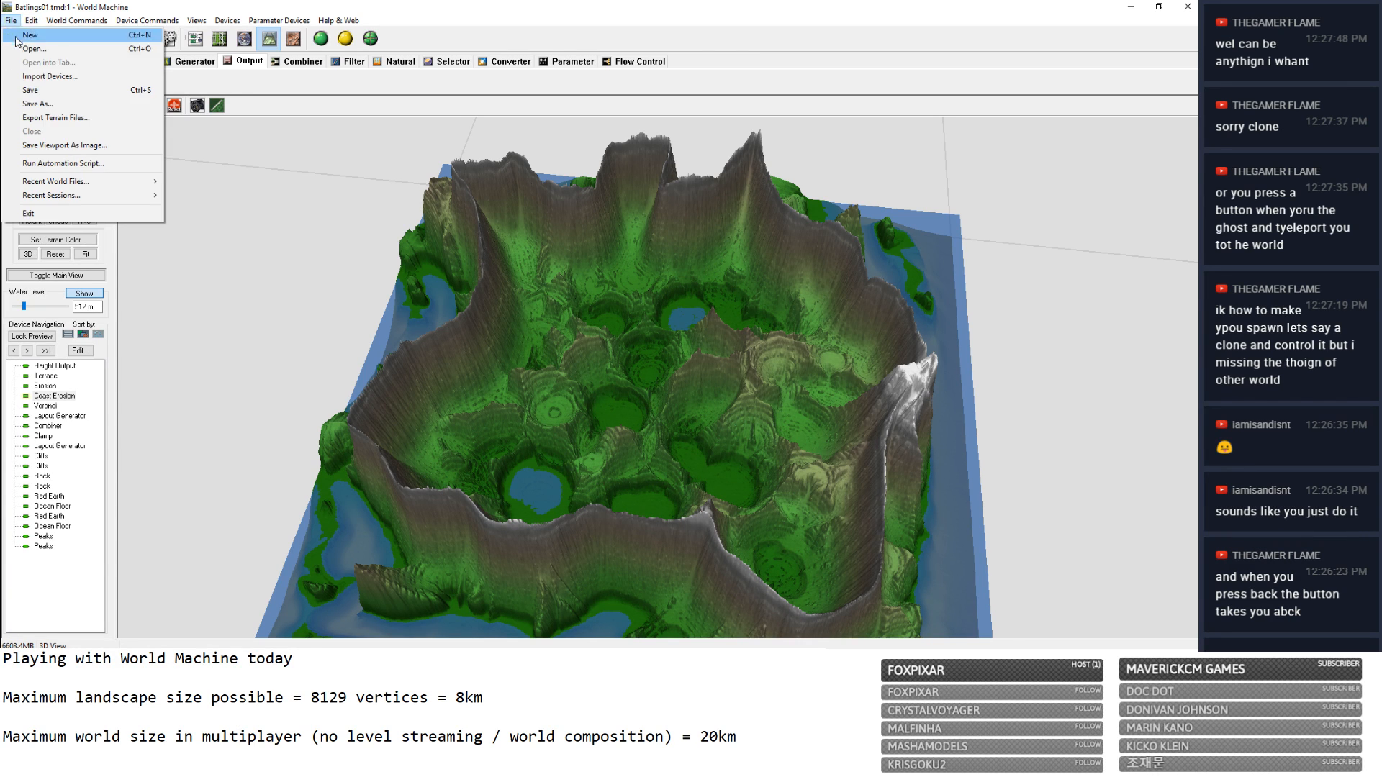
click(29, 91)
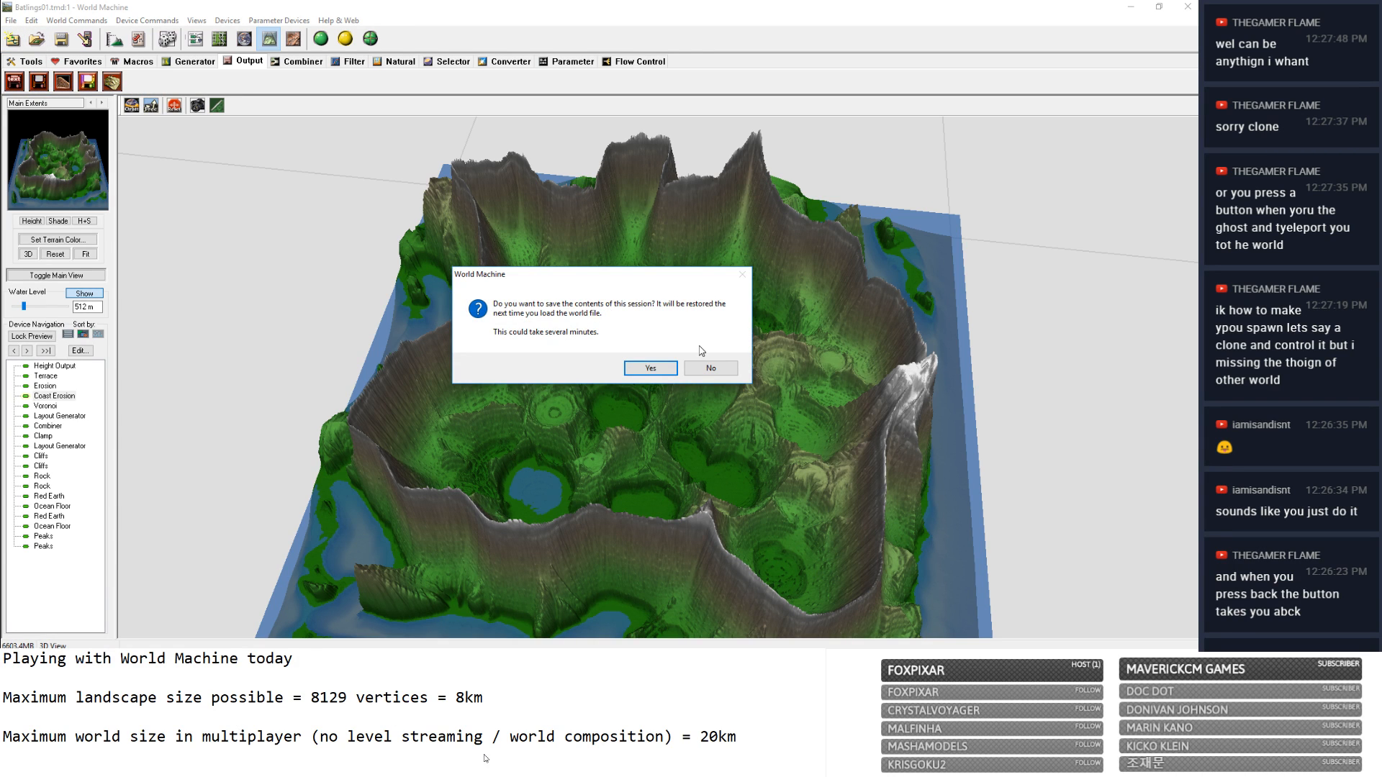
click(648, 369)
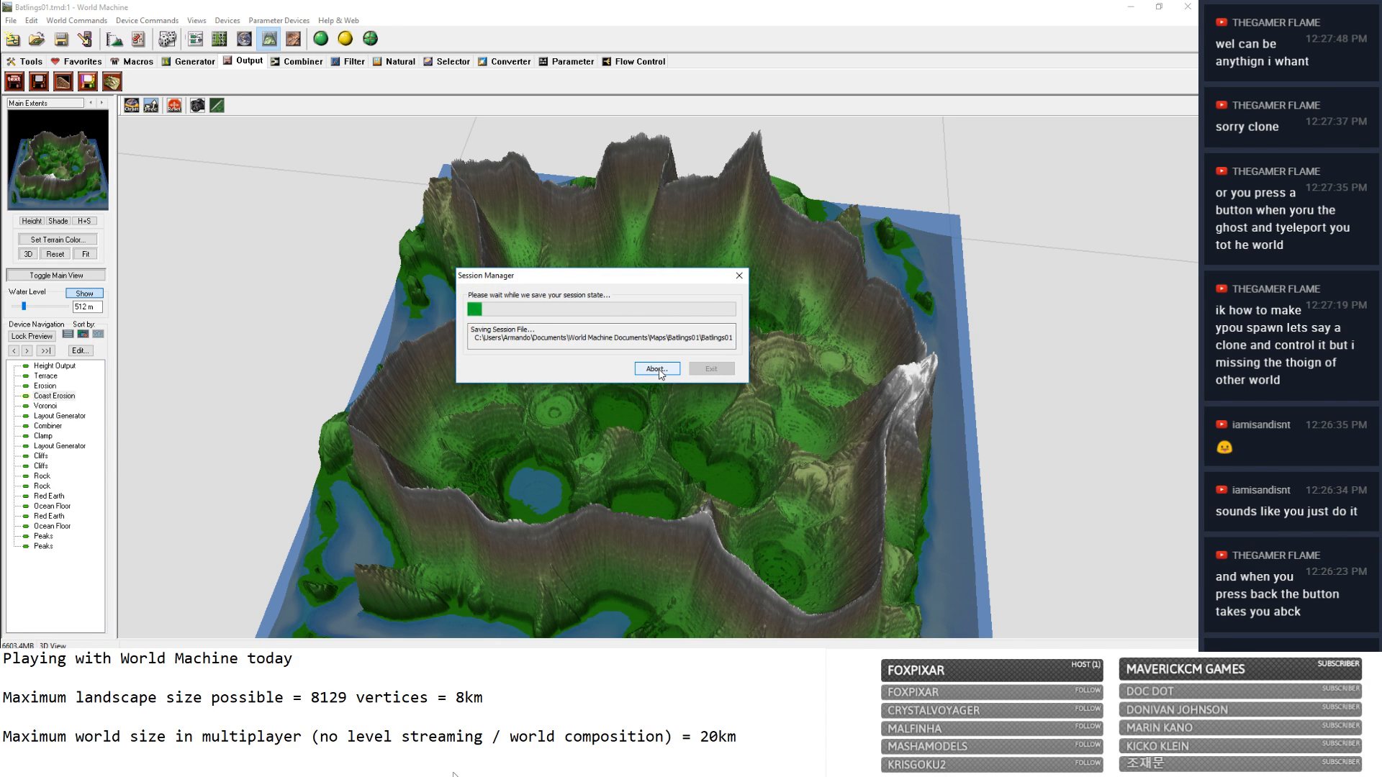
click(659, 370)
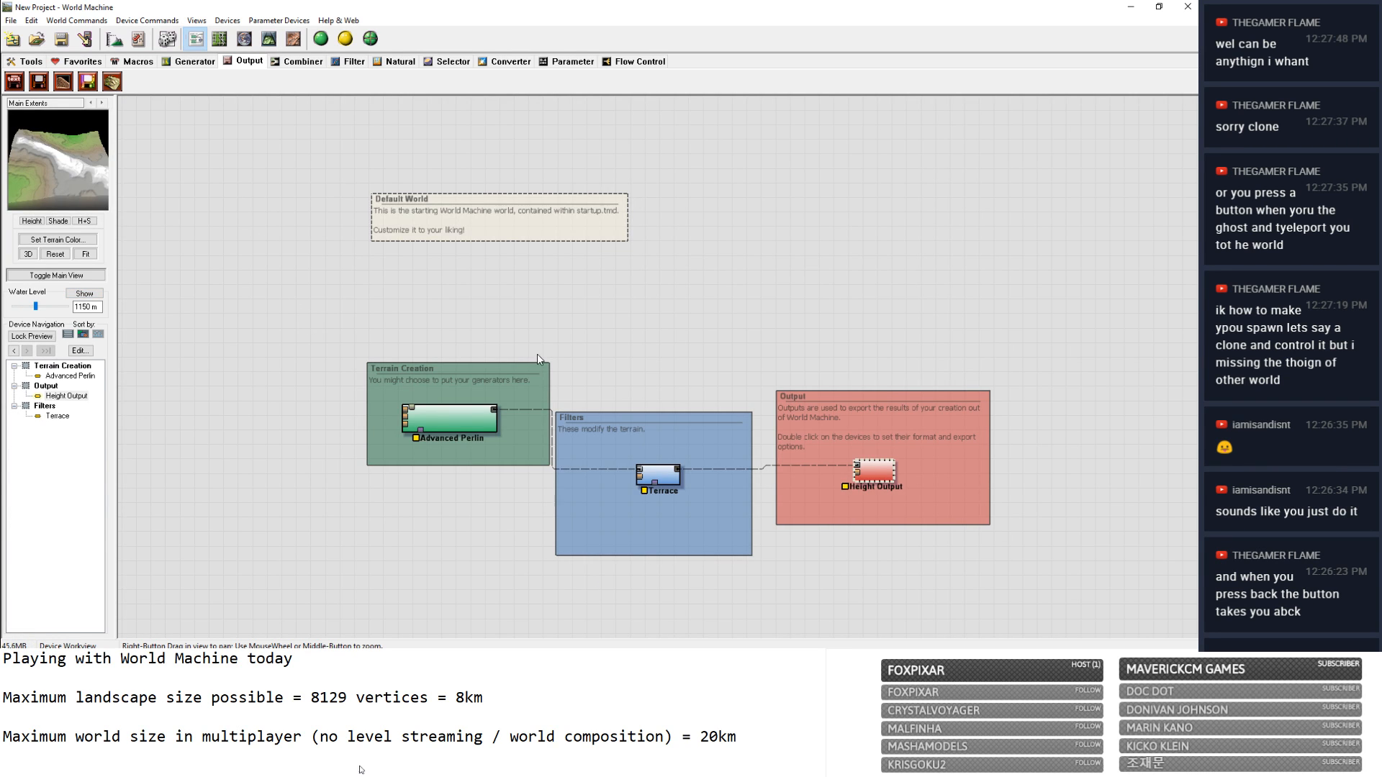
Set the new project's normal build resolution to a custom 8129 x 8129.
right_drag(540, 336, 513, 295)
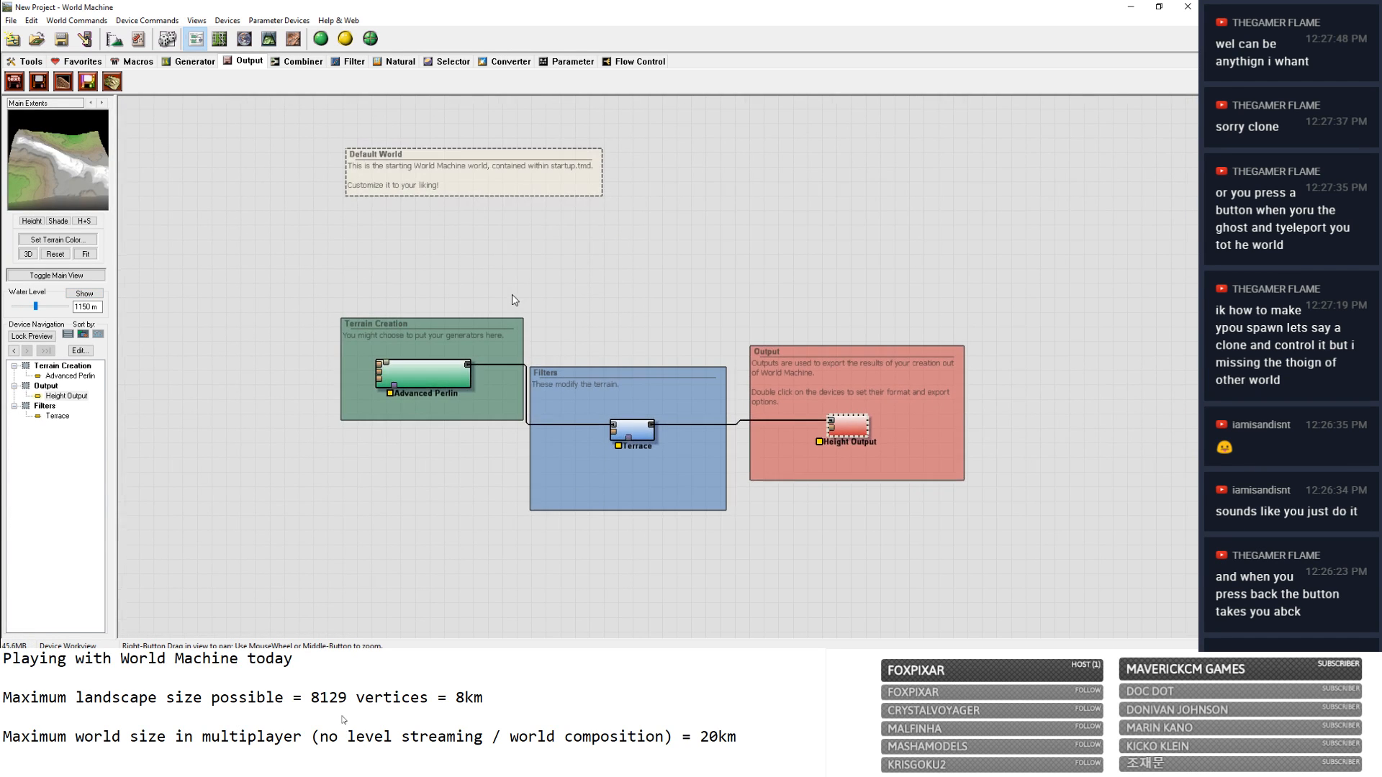
click(116, 41)
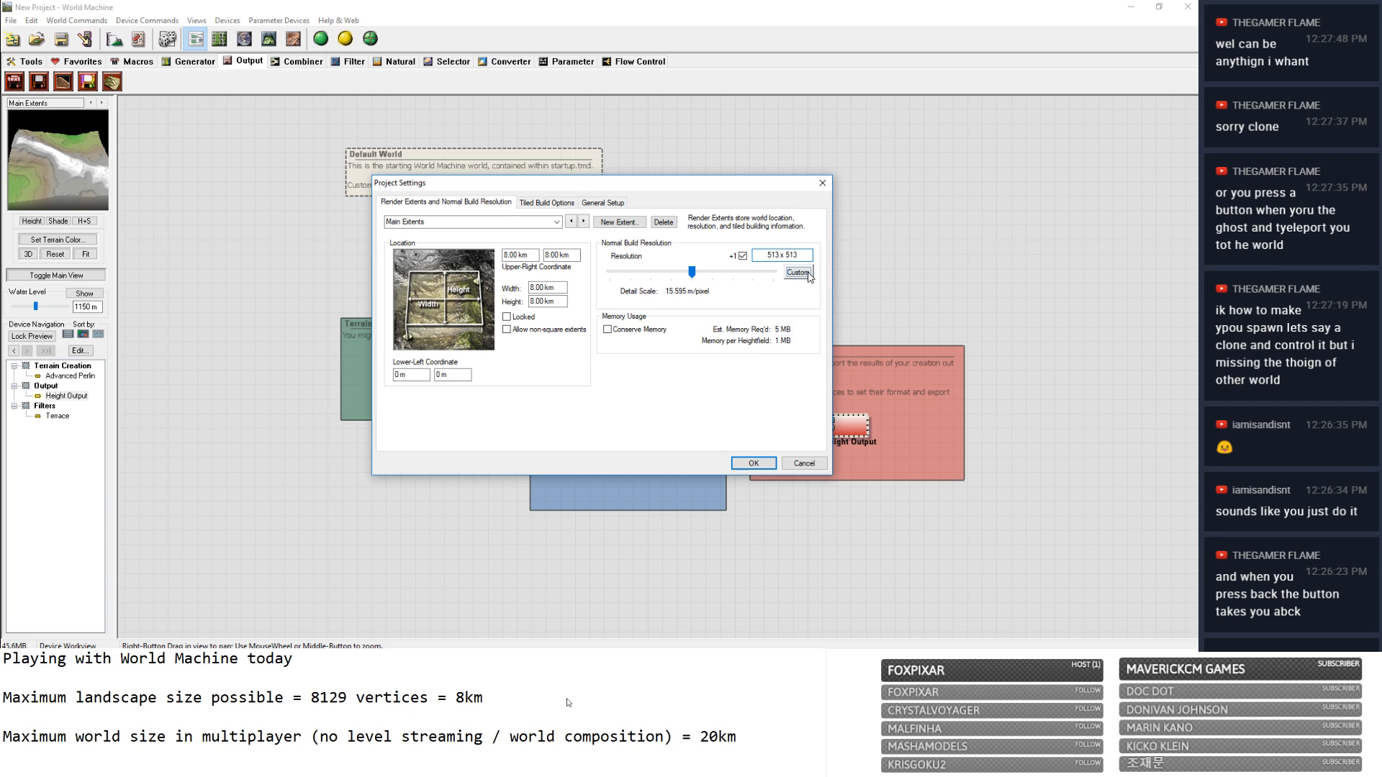
click(807, 274)
click(715, 359)
click(803, 274)
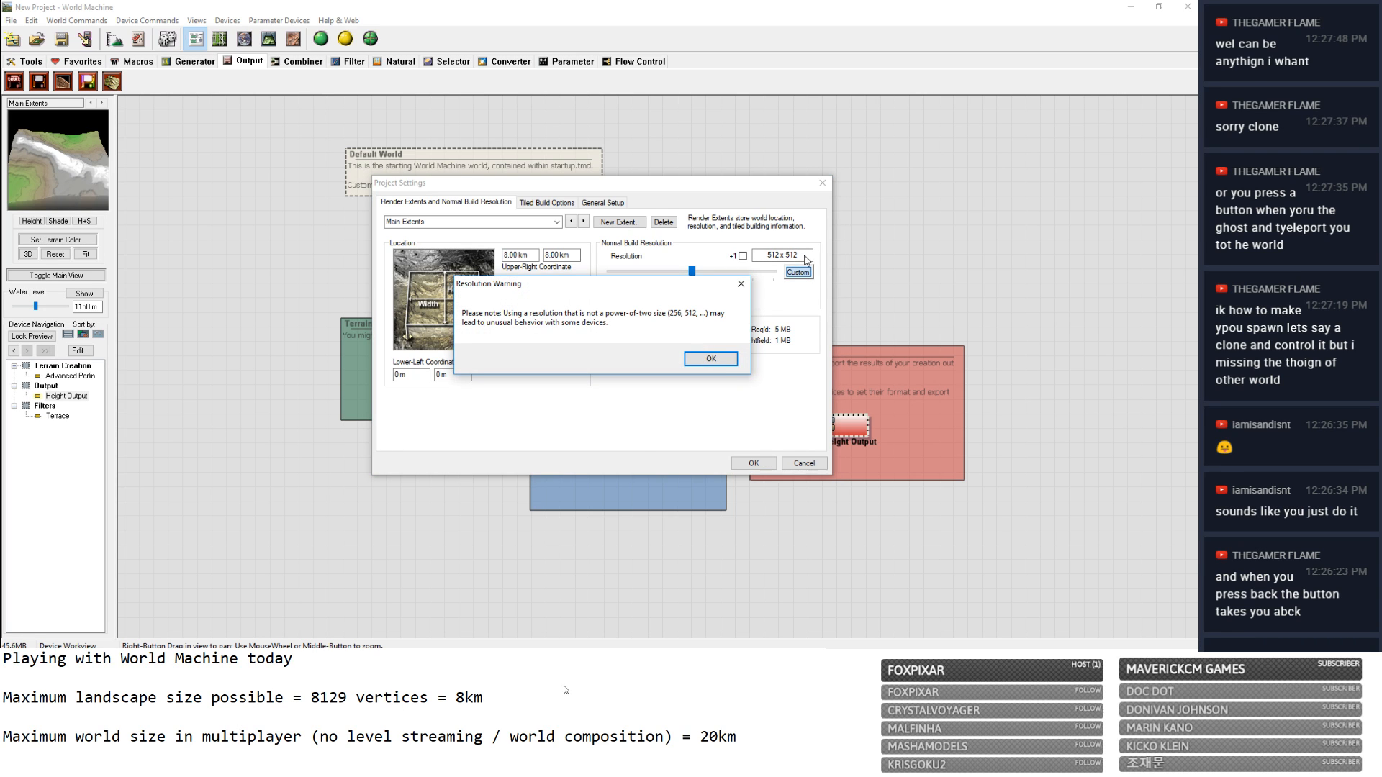
click(733, 357)
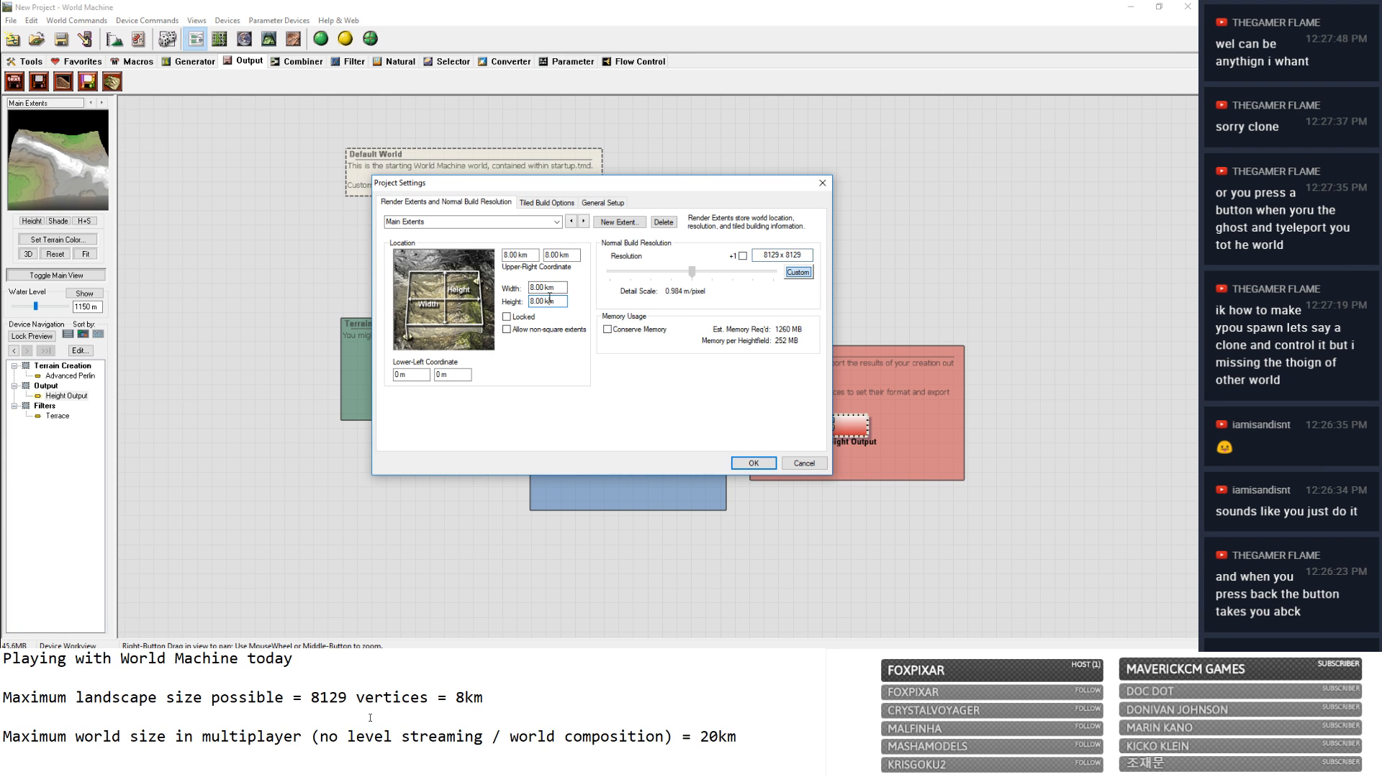
click(749, 465)
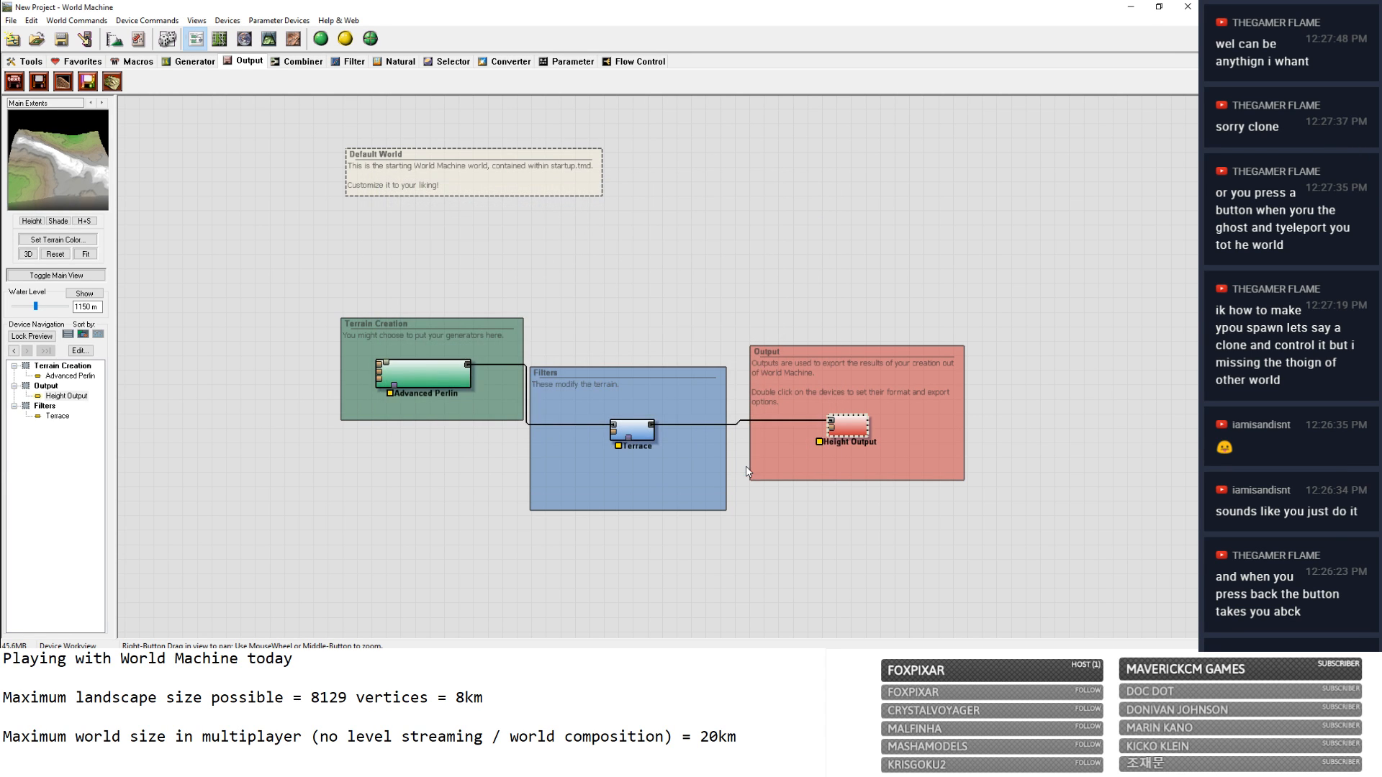
Review the project's render extents and general setup settings, and clear the device selection in the graph.
click(116, 39)
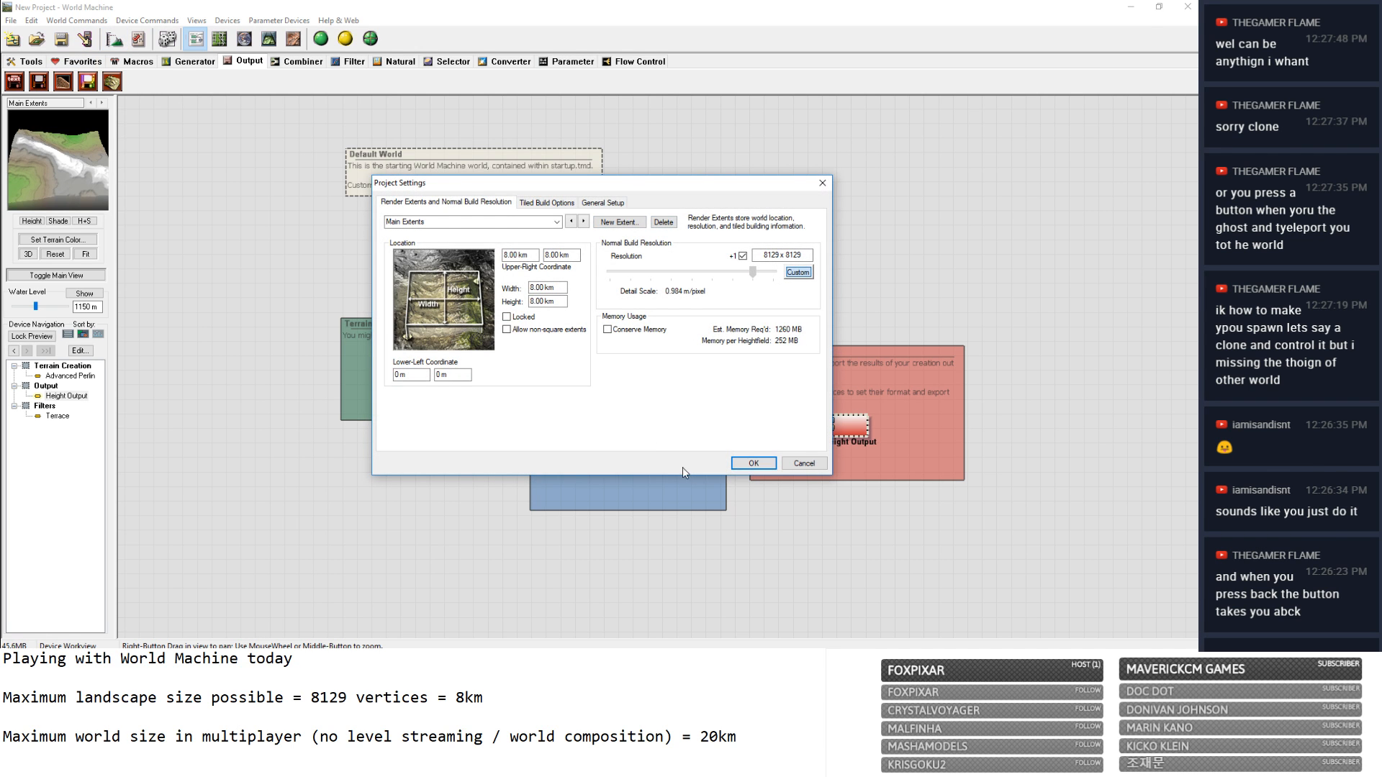
click(602, 203)
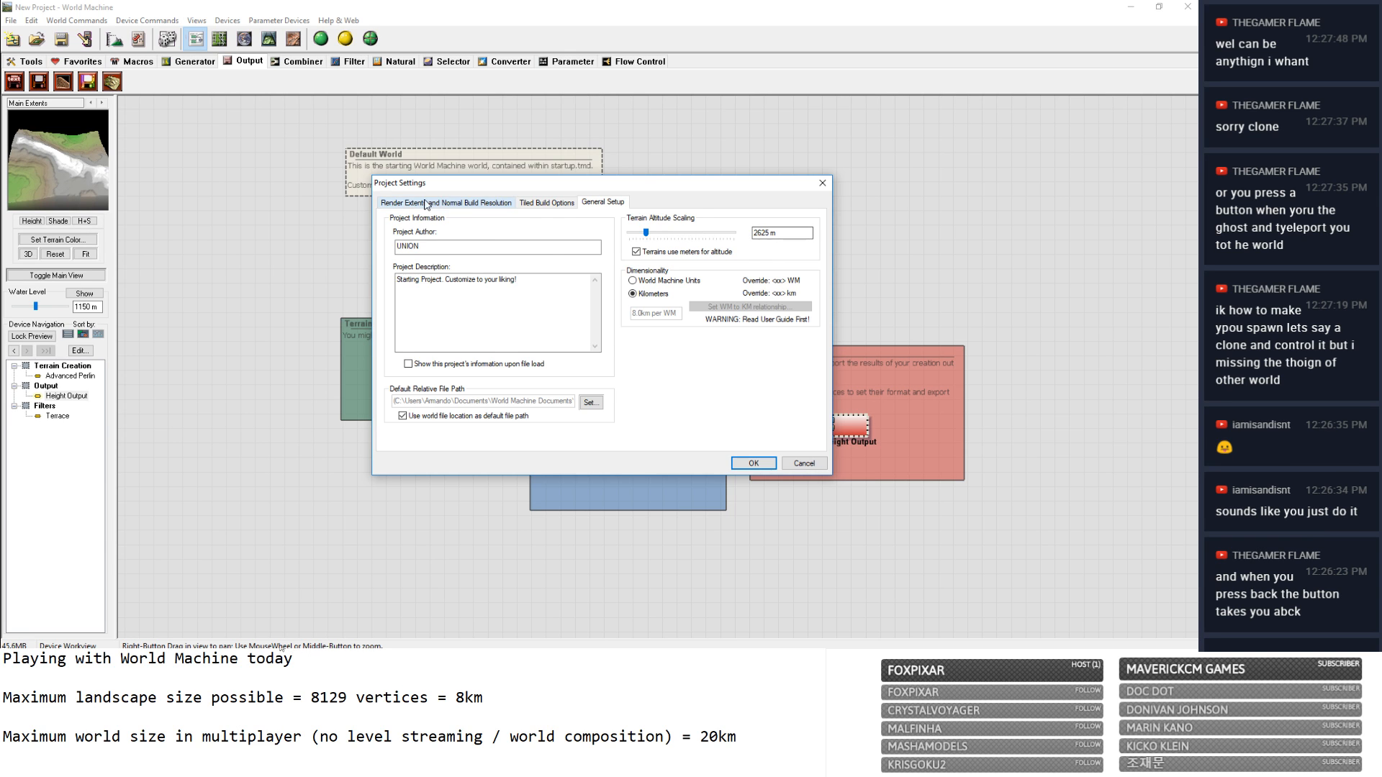
click(395, 204)
click(754, 463)
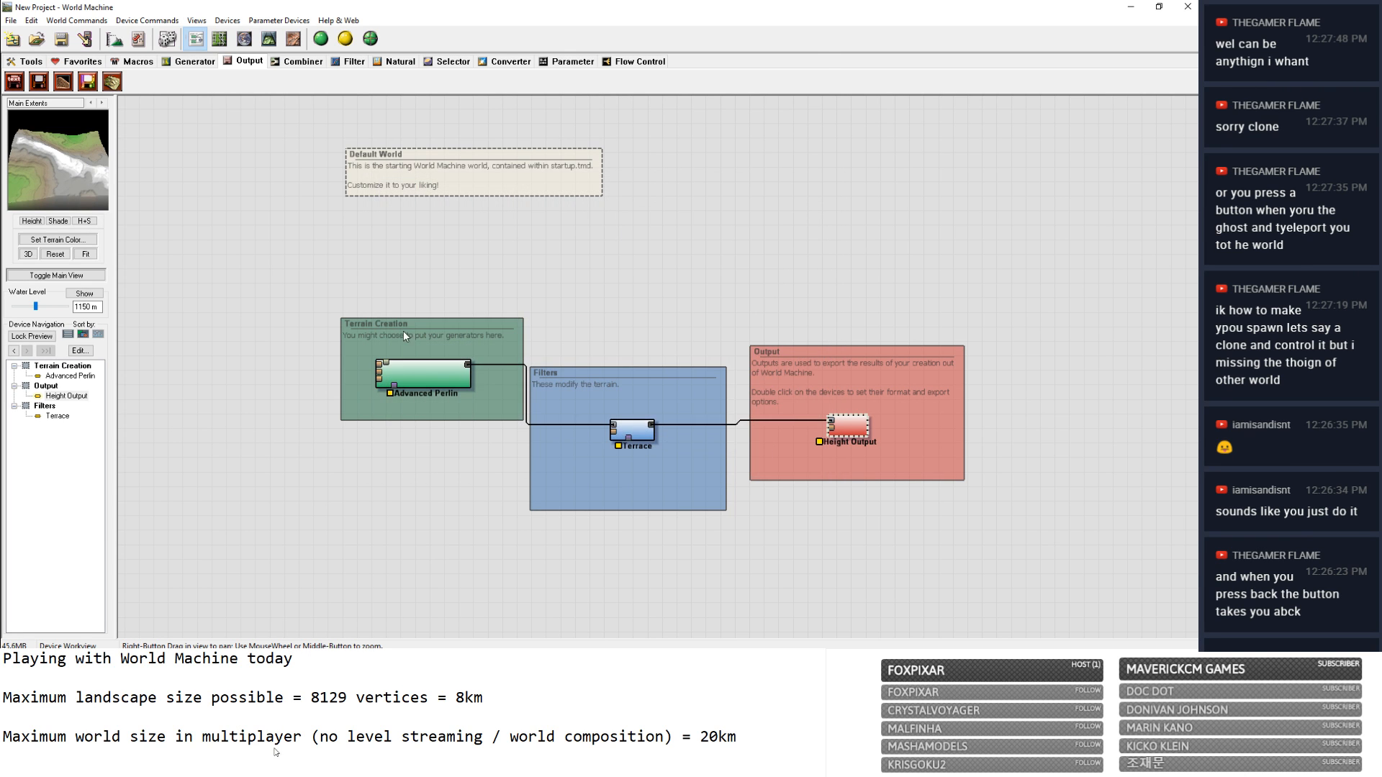
drag(345, 341, 528, 487)
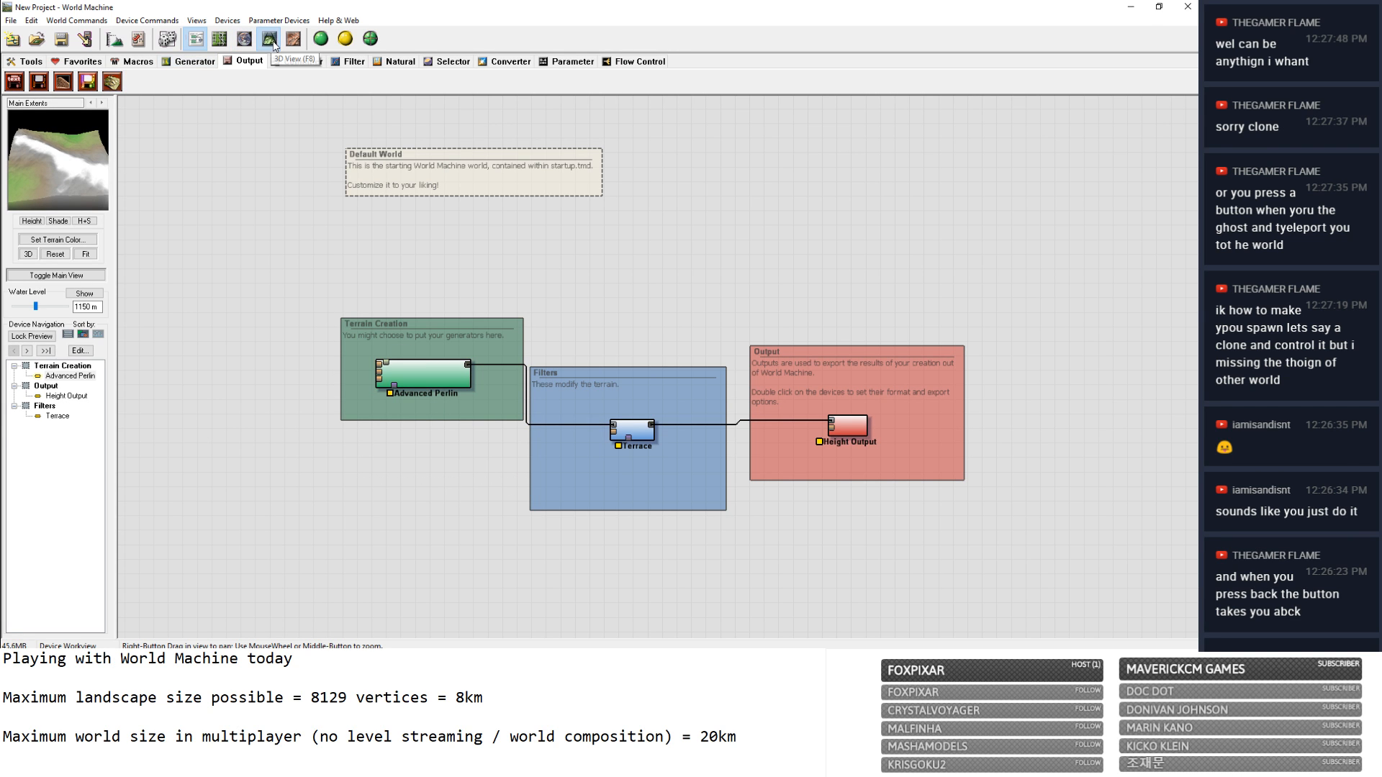
Inspect the default terrain in the 3D view from a different angle.
click(272, 43)
scroll(553, 349, down, 5)
scroll(591, 365, up, 3)
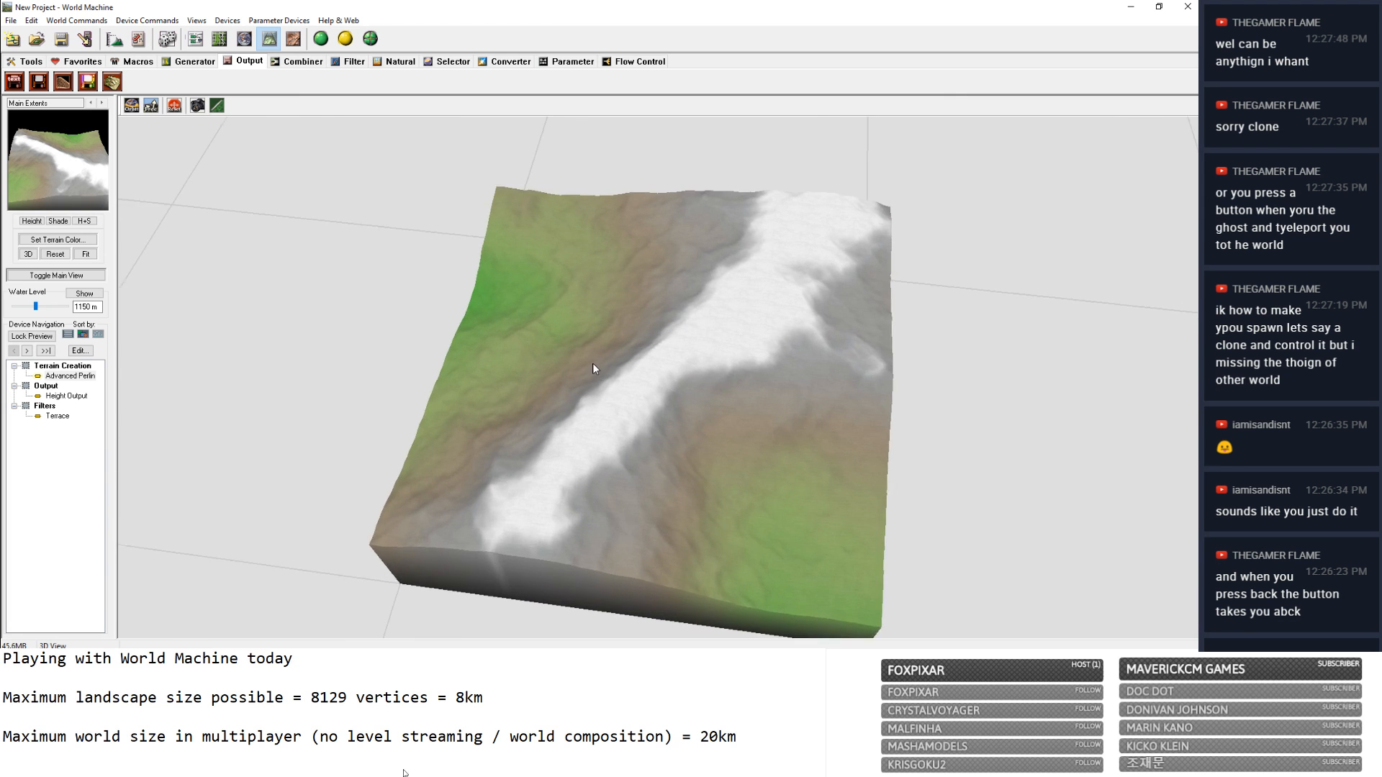
drag(590, 363, 864, 317)
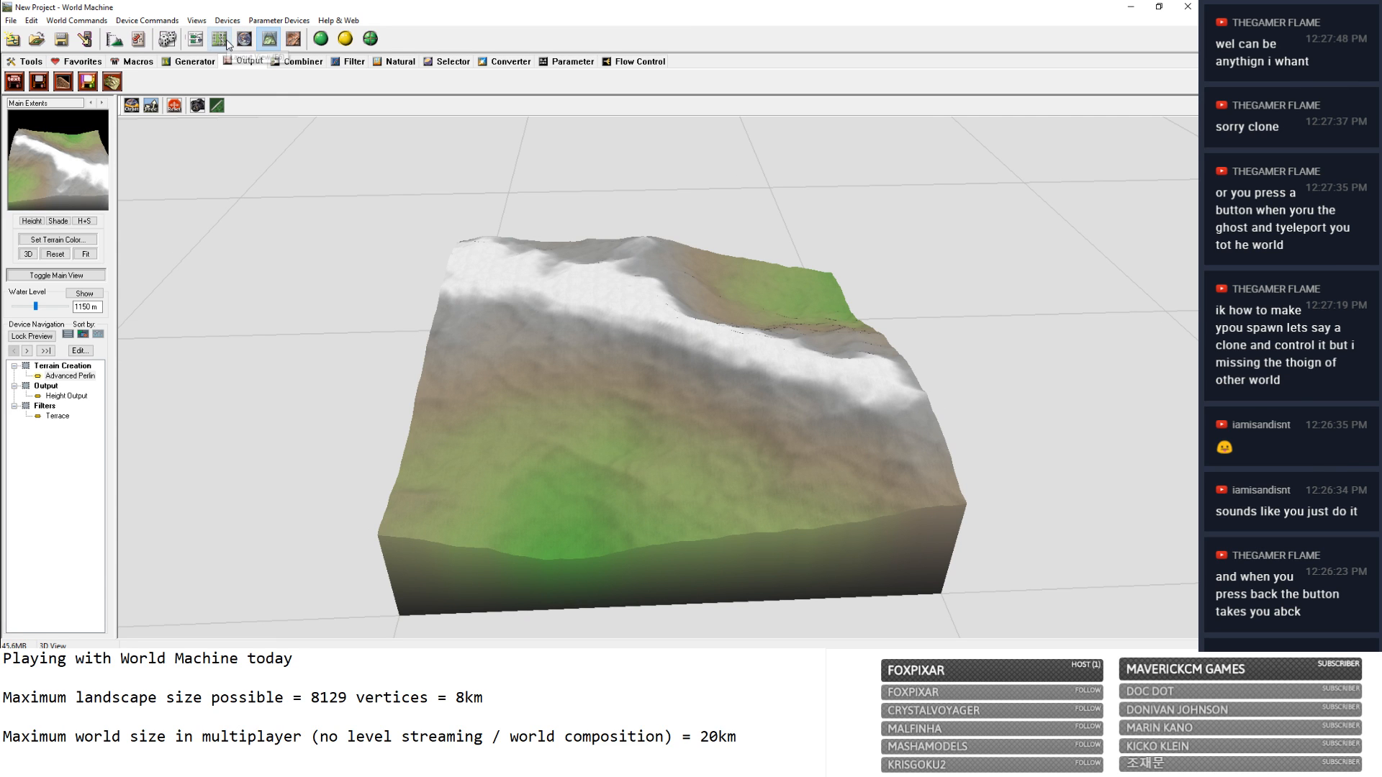
click(196, 38)
double_click(435, 375)
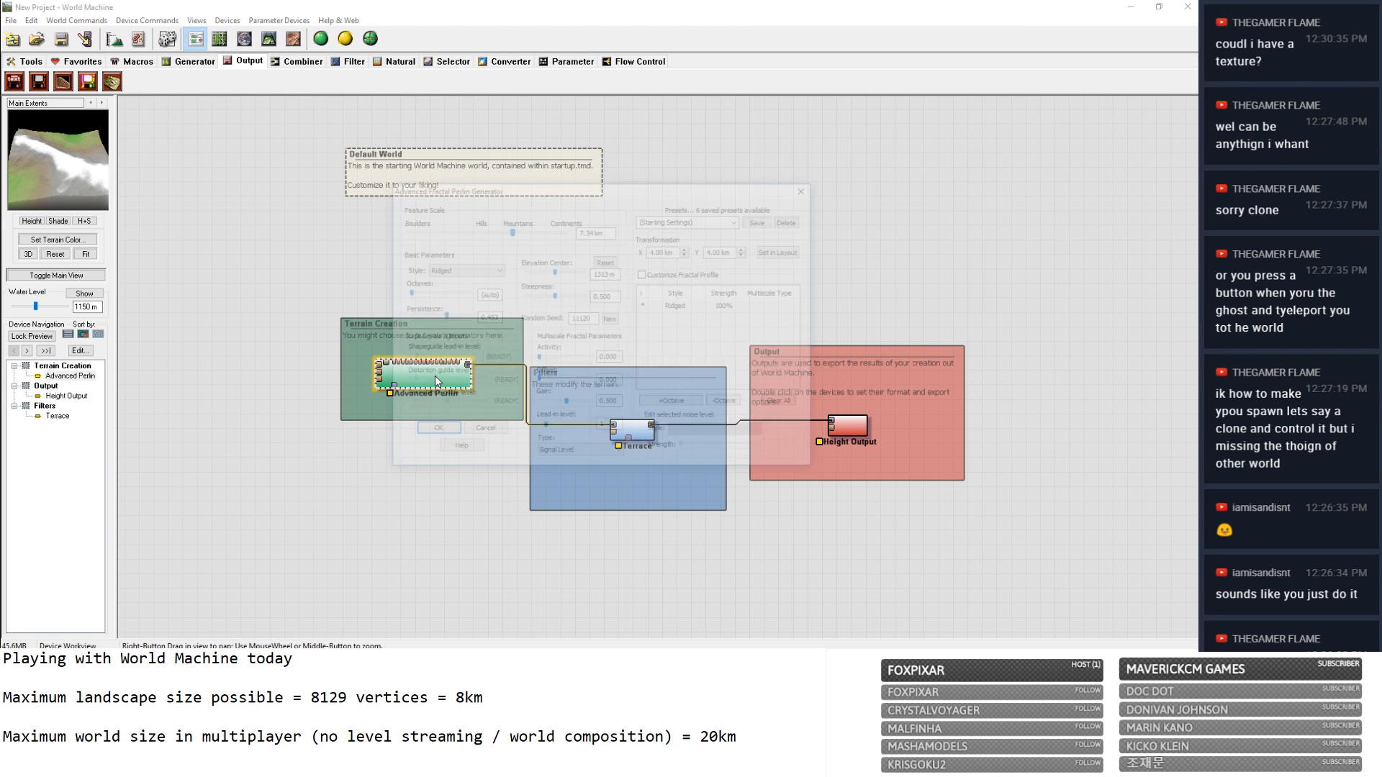
drag(509, 232, 477, 231)
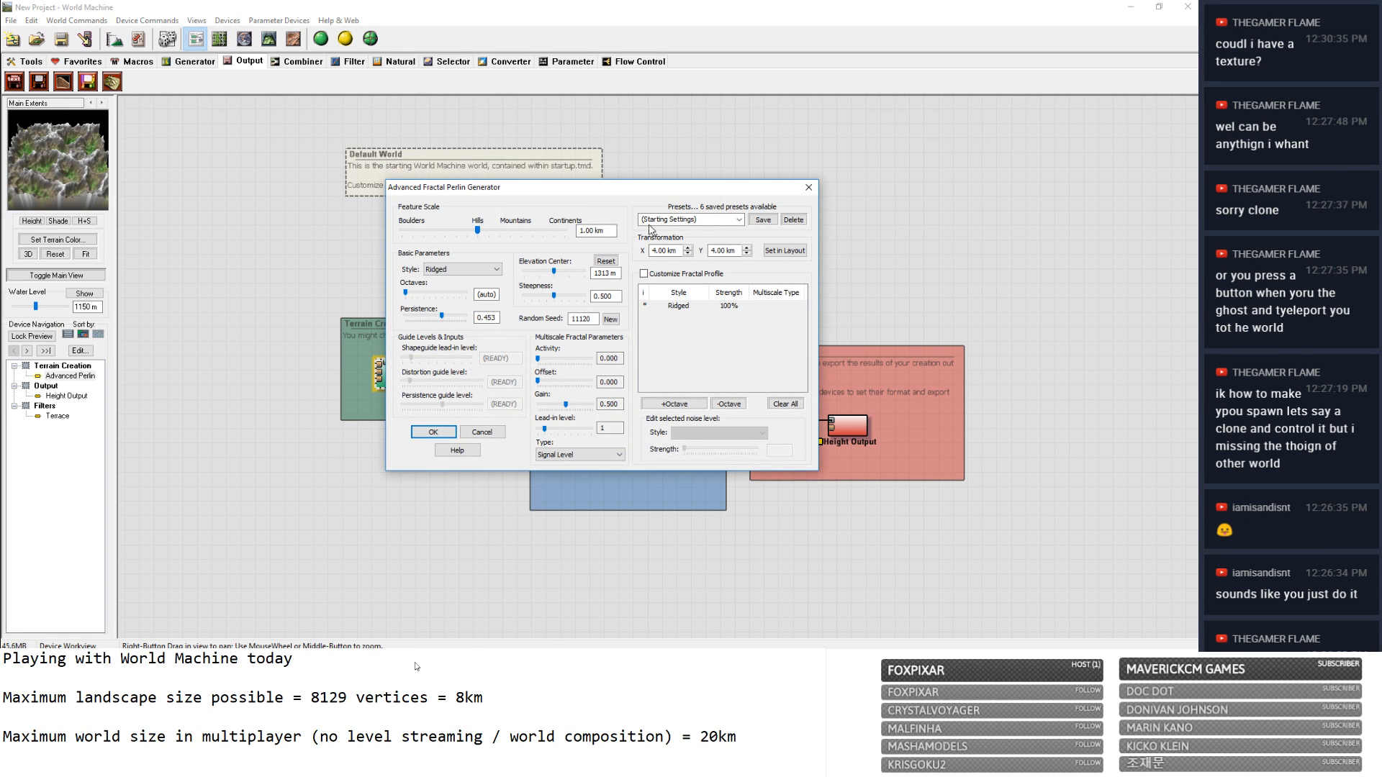
click(809, 185)
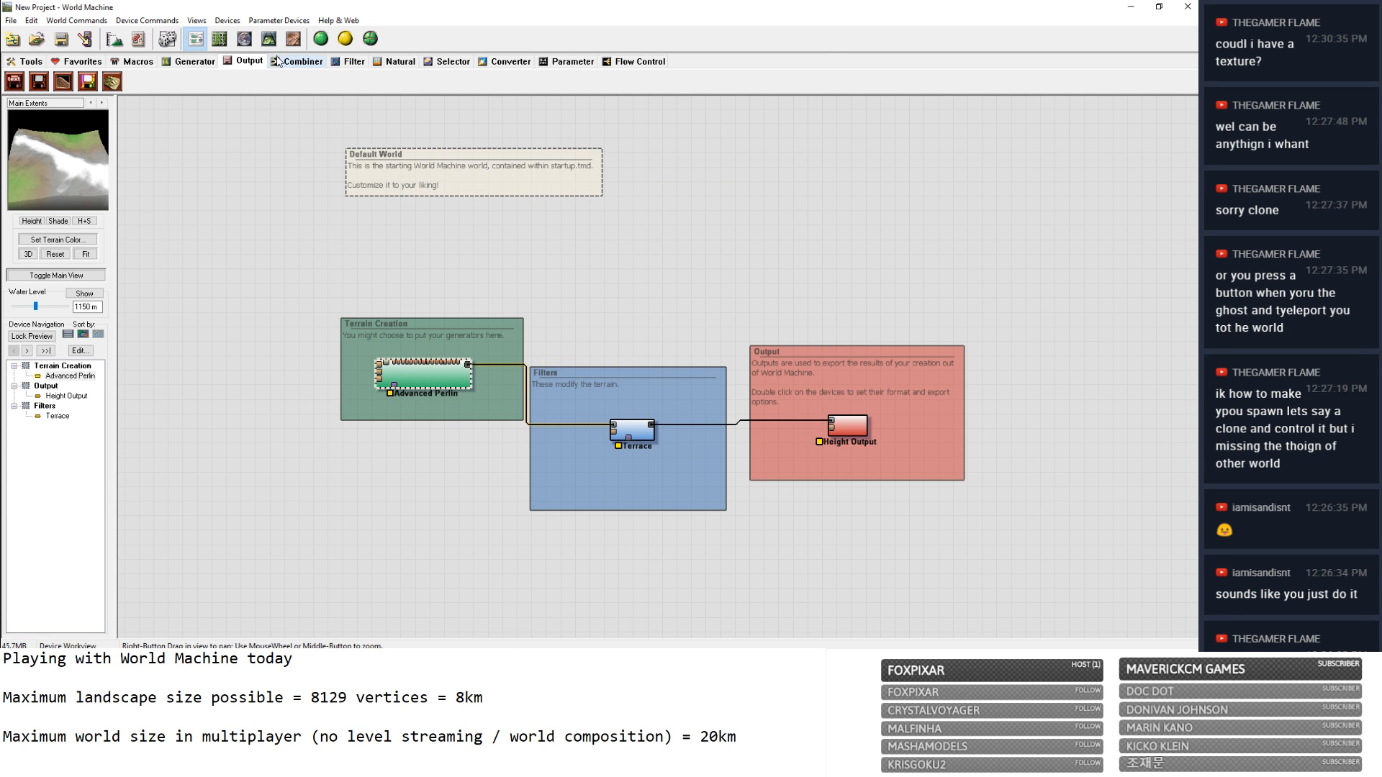
click(269, 40)
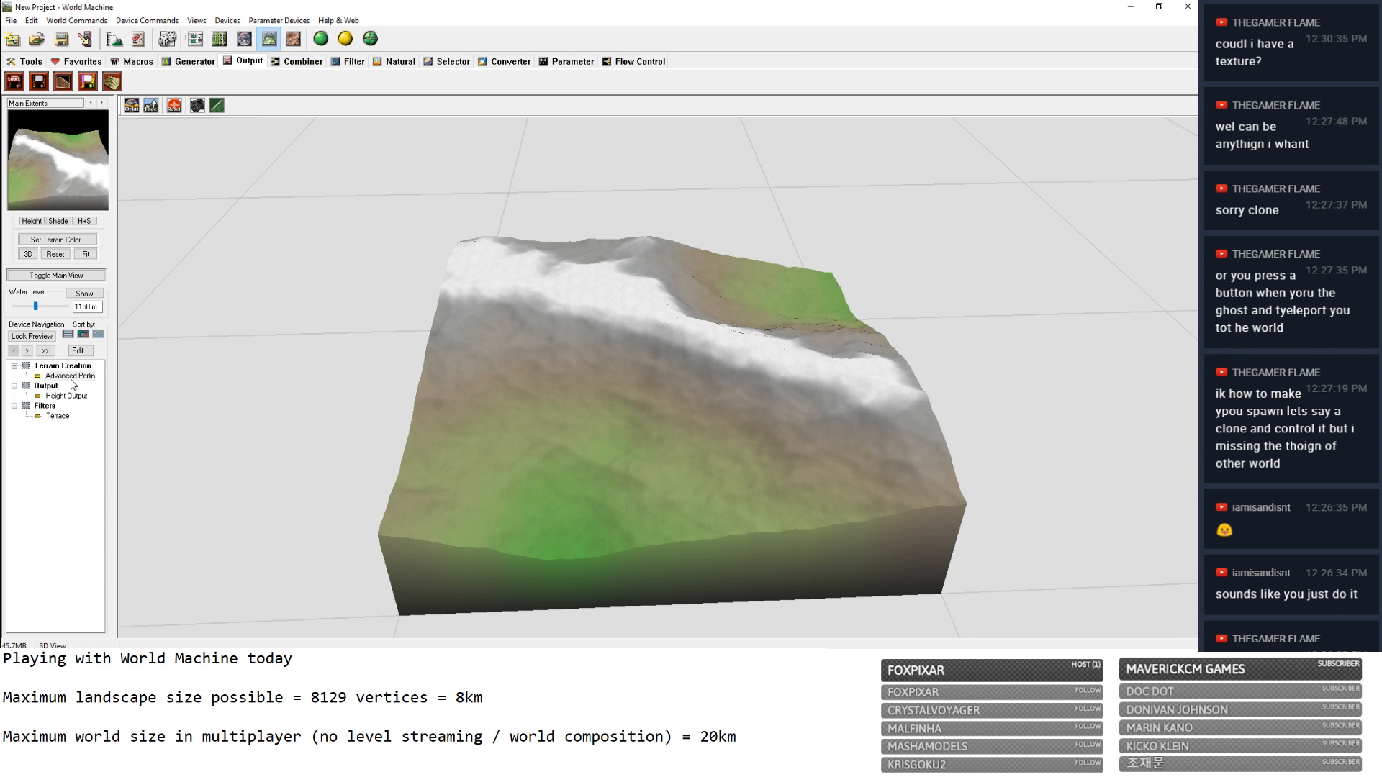
Try the Basic style on the Advanced Perlin generator, with feature scales of 1.41 km and 2.83 km.
double_click(75, 378)
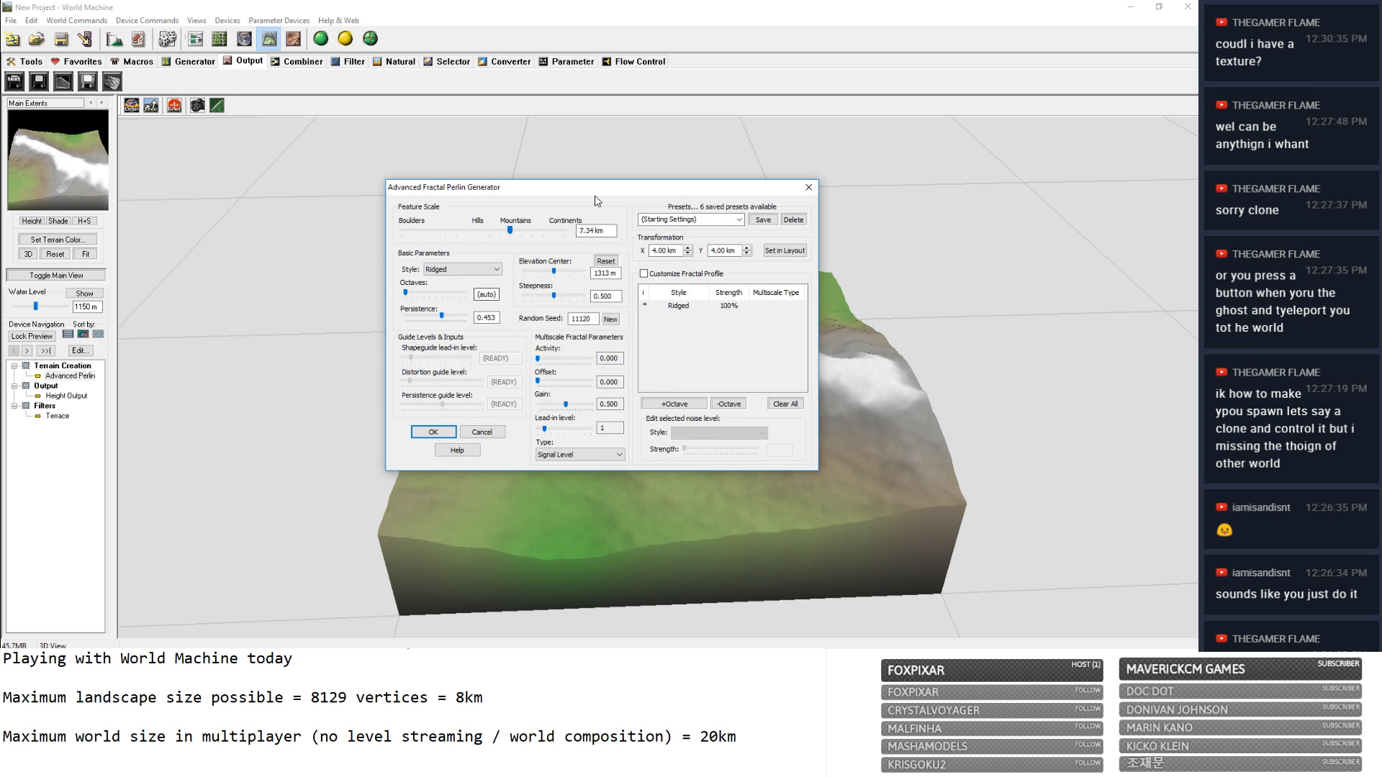
drag(590, 199, 988, 172)
drag(901, 200, 876, 205)
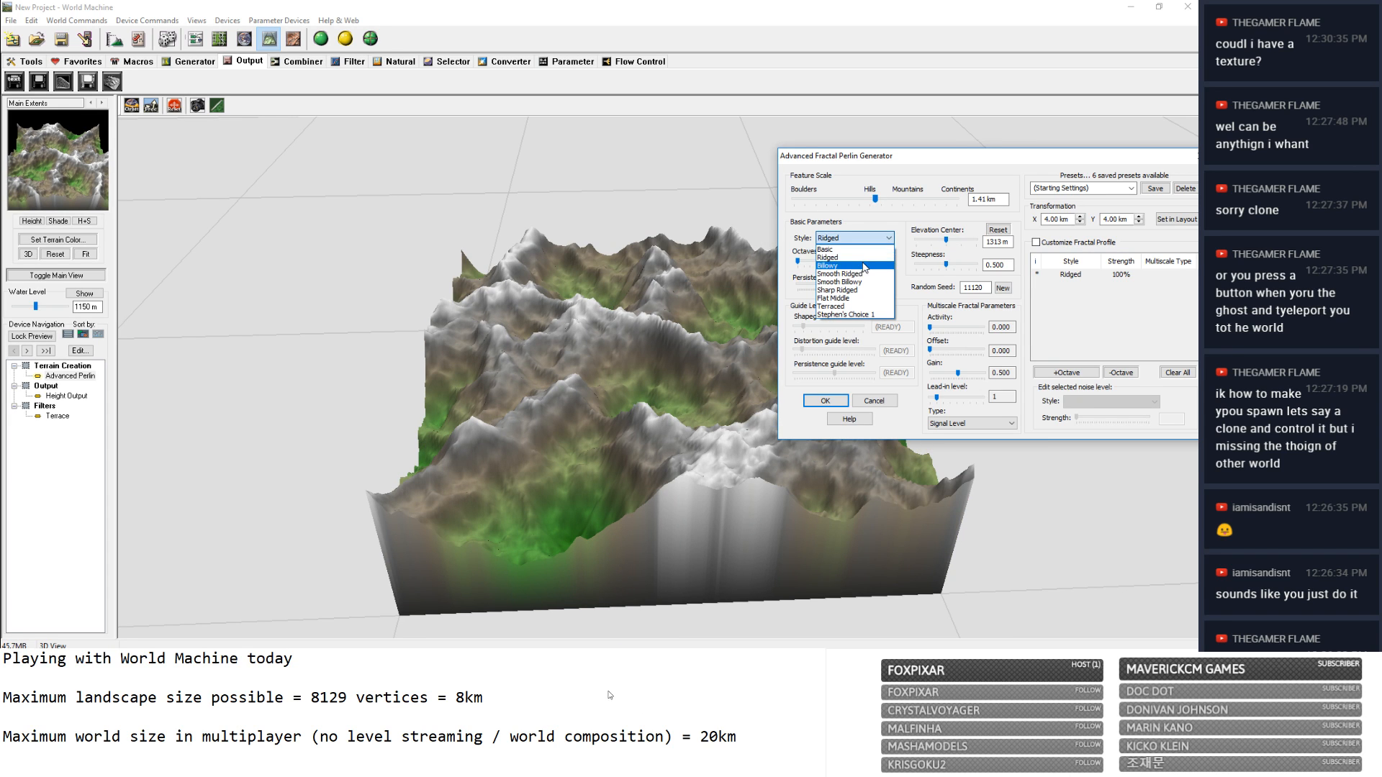
click(868, 249)
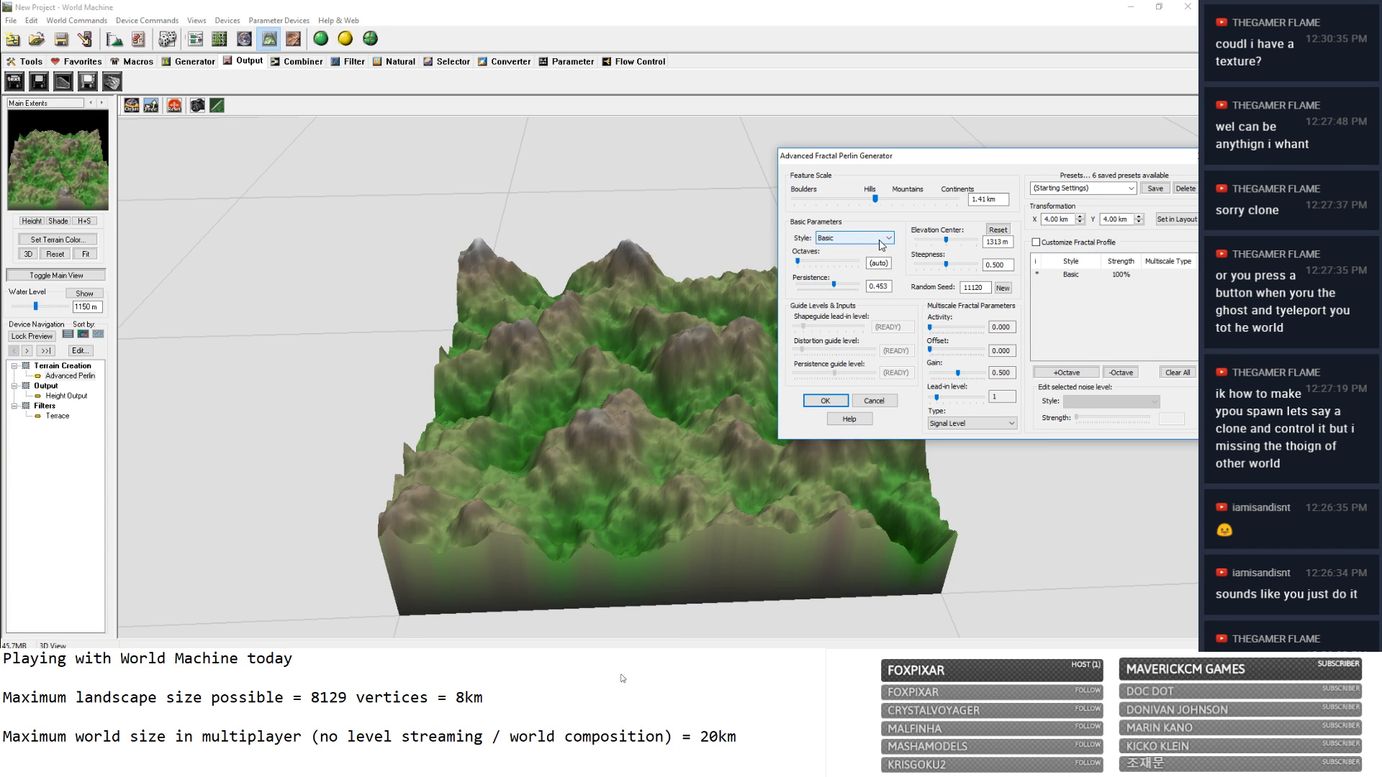
drag(877, 203, 889, 205)
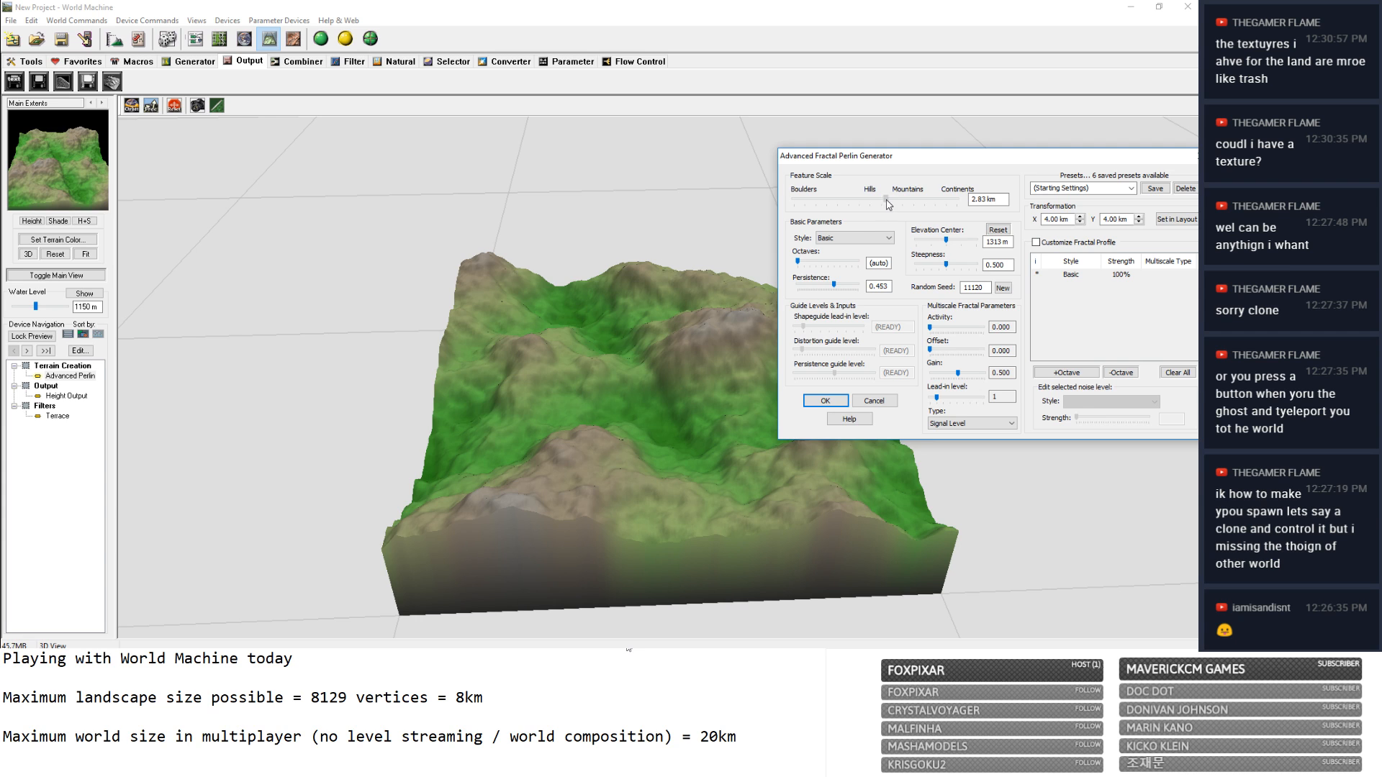
Try the Billowy style on the generator with feature scales of 1.68 km and 13.45 km.
drag(889, 205, 878, 203)
click(867, 238)
click(853, 260)
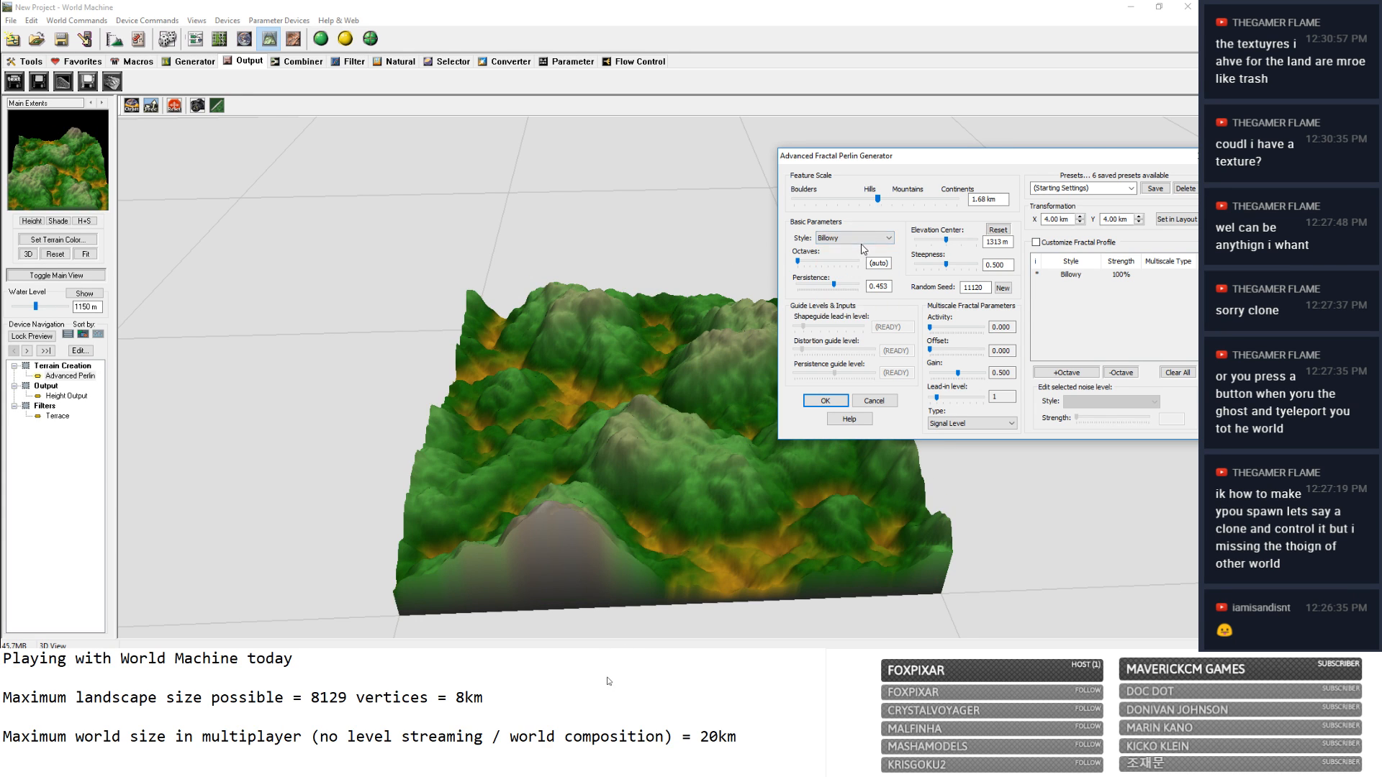
click(887, 199)
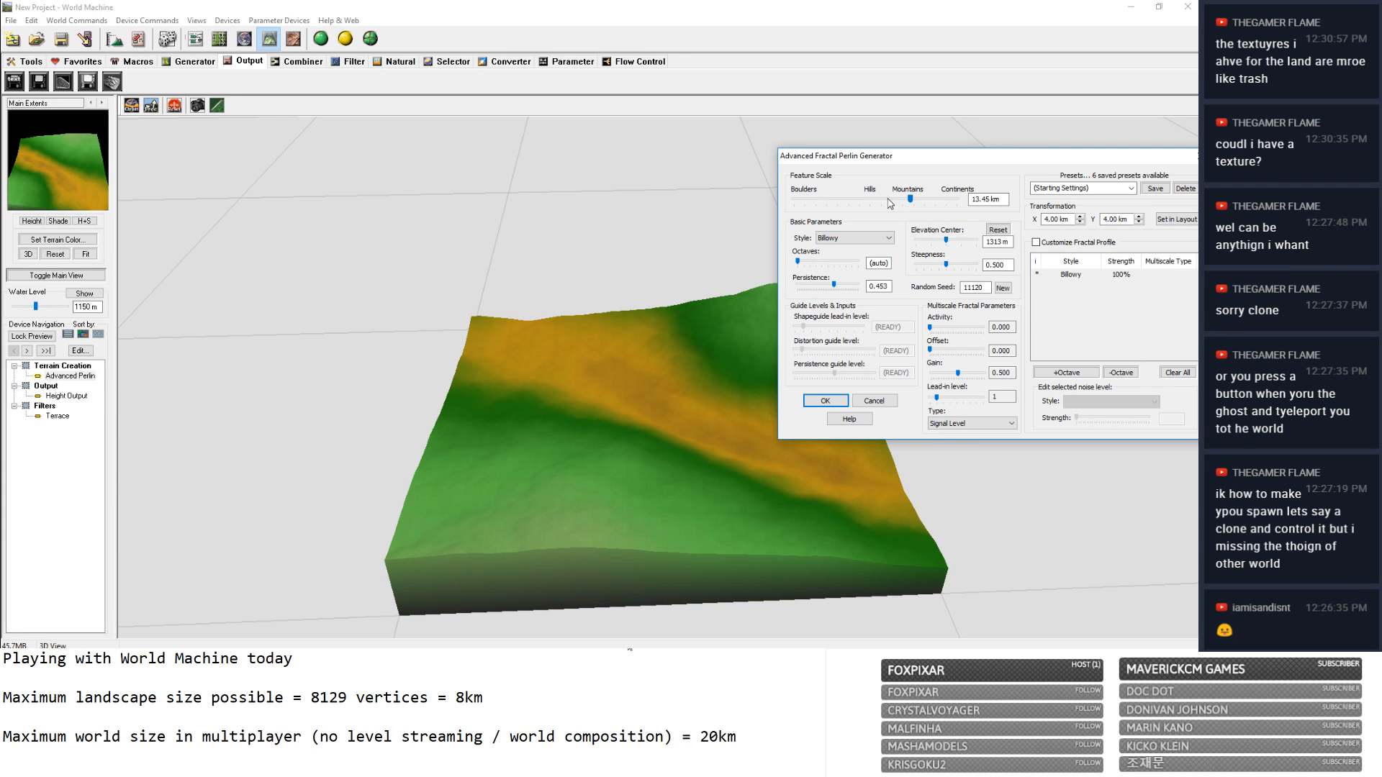
Reduce the feature scale to 2.38 km, and try the Smooth Ridged style at 2.59 km.
drag(911, 201, 887, 204)
click(862, 240)
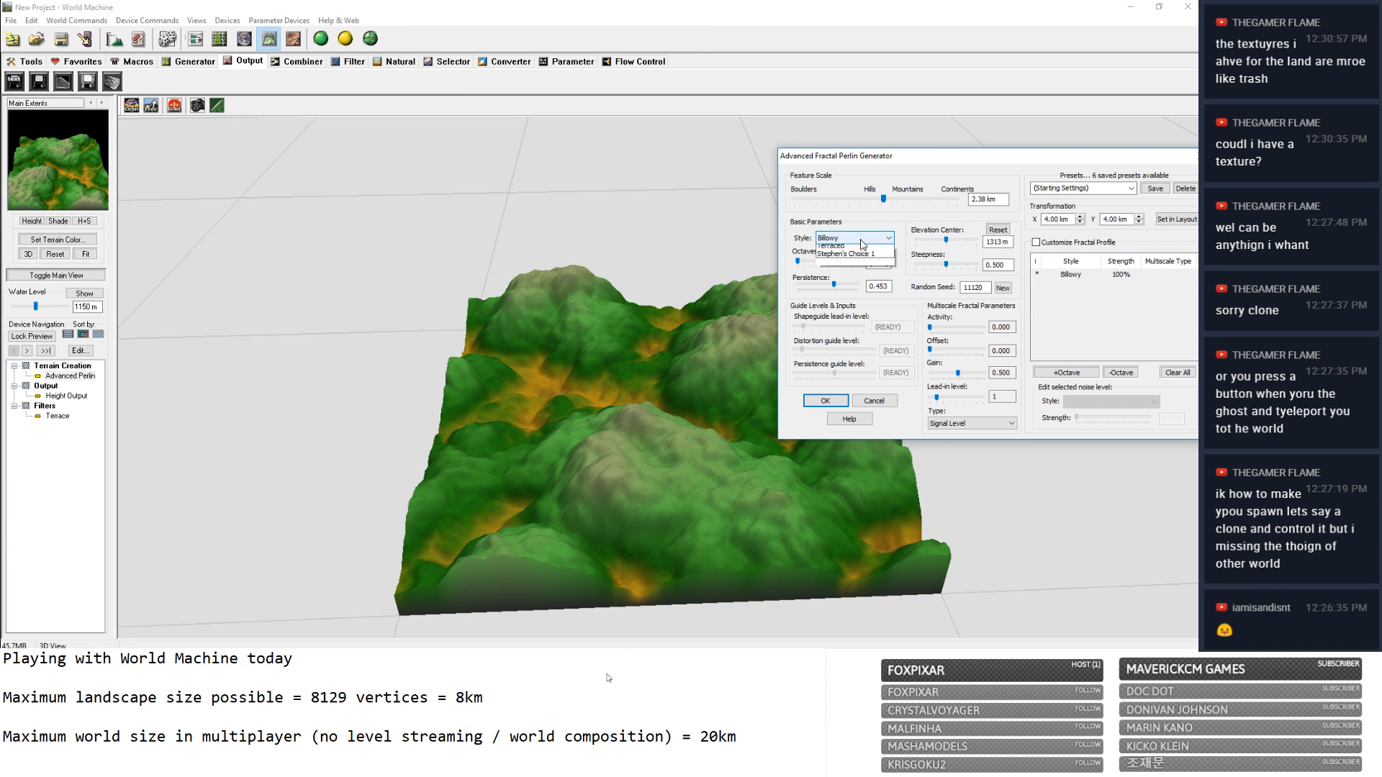
click(857, 276)
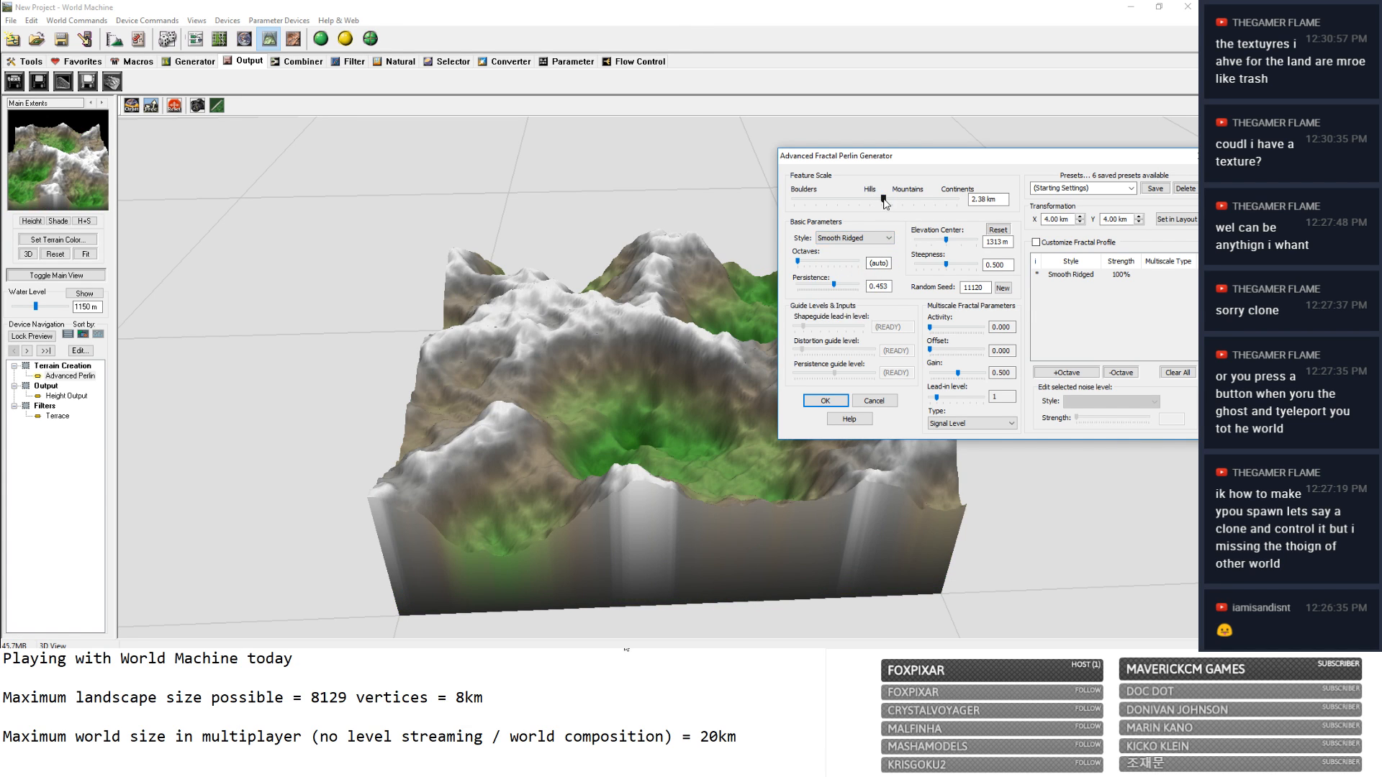
mouse_move(884, 199)
mouse_down()
mouse_move(905, 206)
mouse_move(885, 208)
mouse_up()
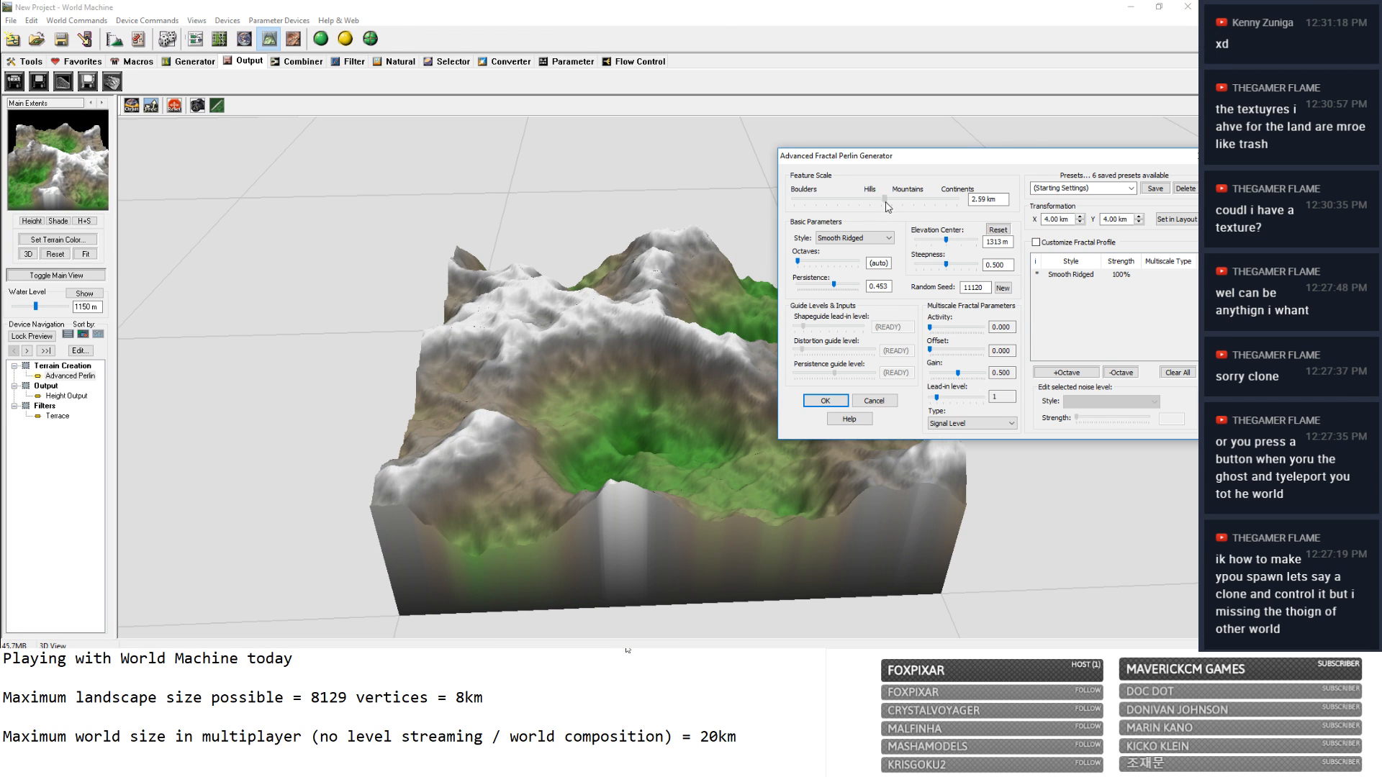
drag(1003, 164, 946, 193)
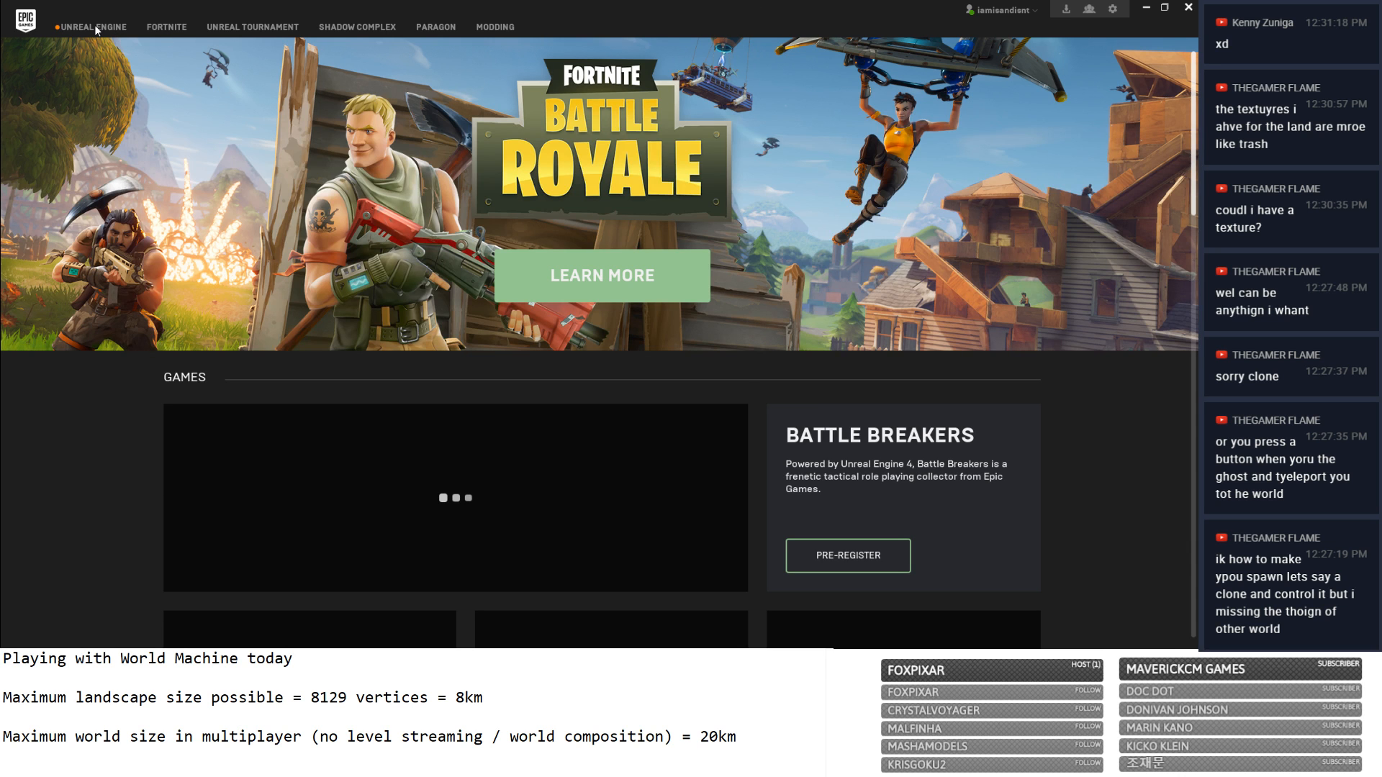
Look at the Essential Landscape Materials pack from the Unreal Engine library in the Epic Games Launcher, and return to World Machine.
click(95, 28)
click(61, 163)
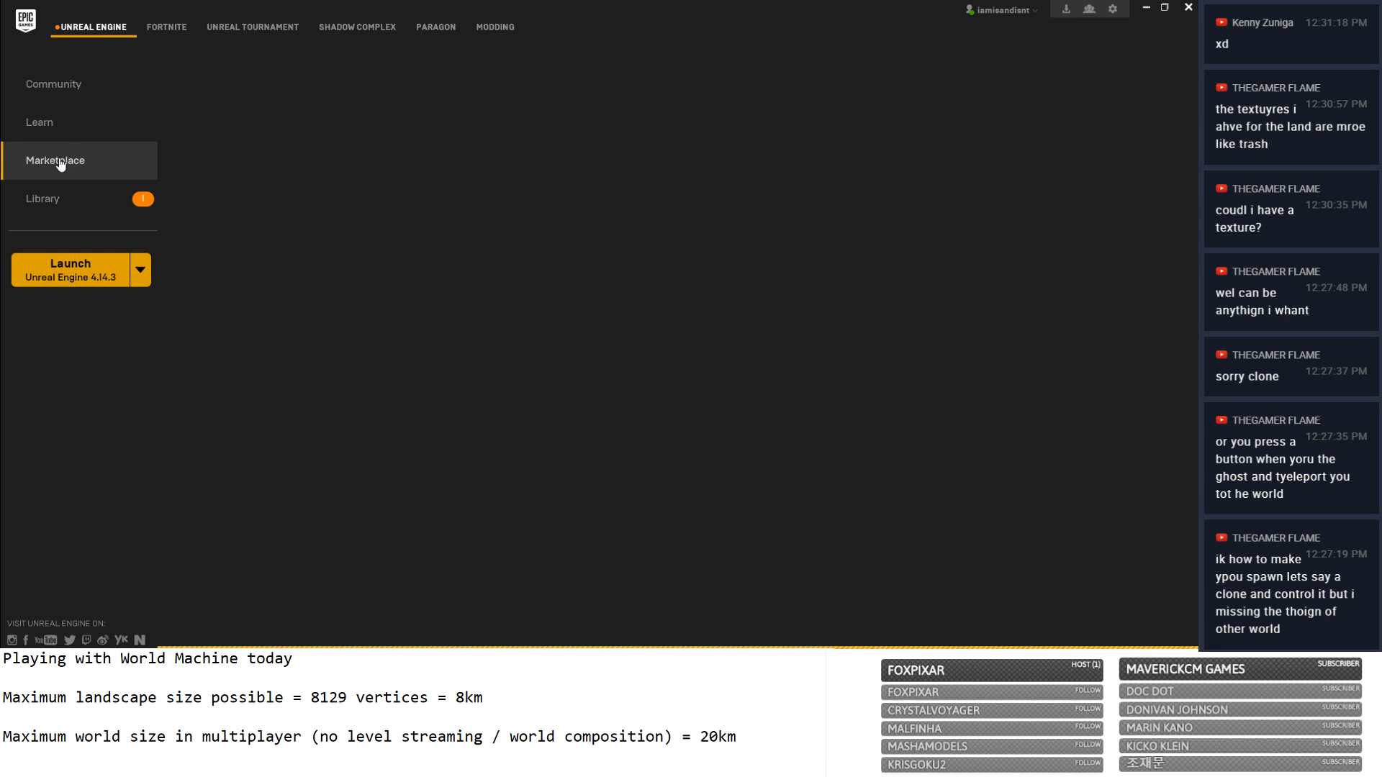
click(78, 195)
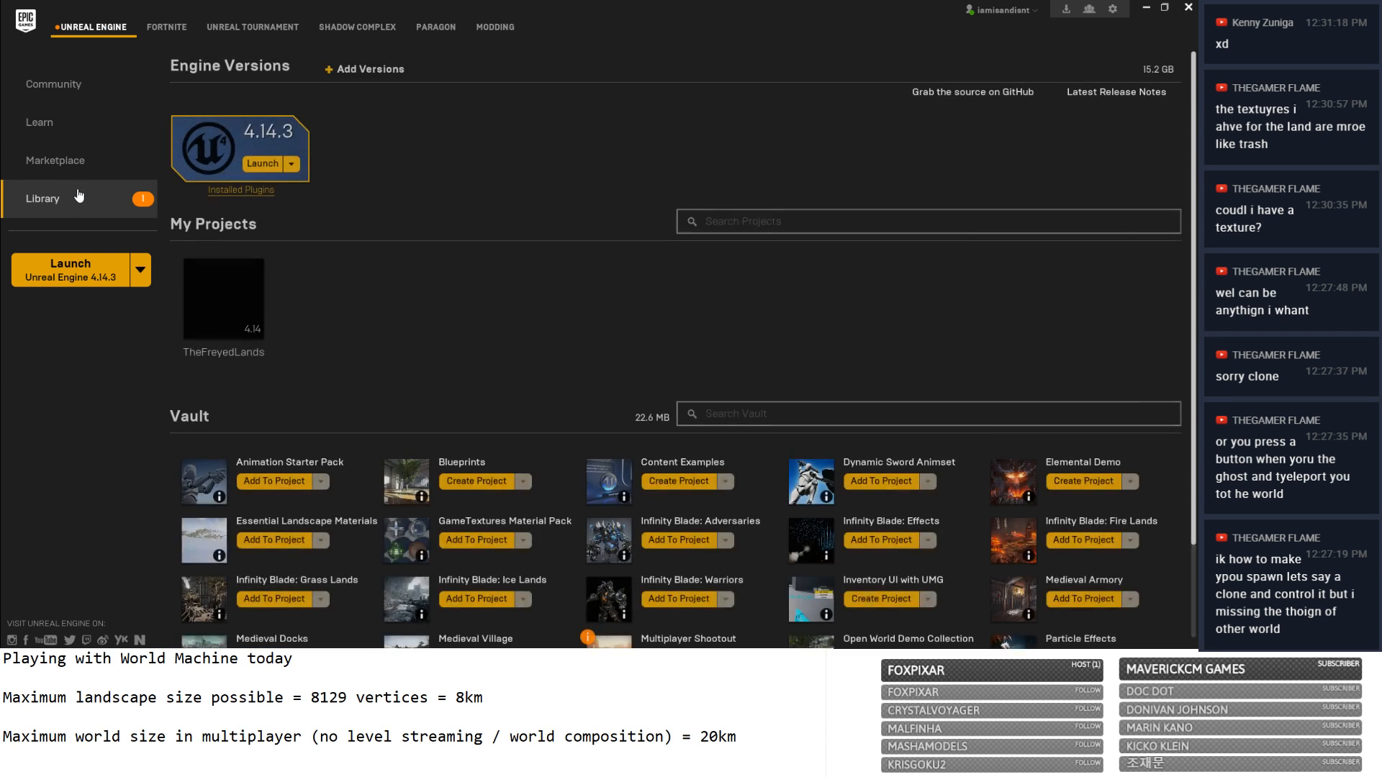
scroll(524, 439, down, 2)
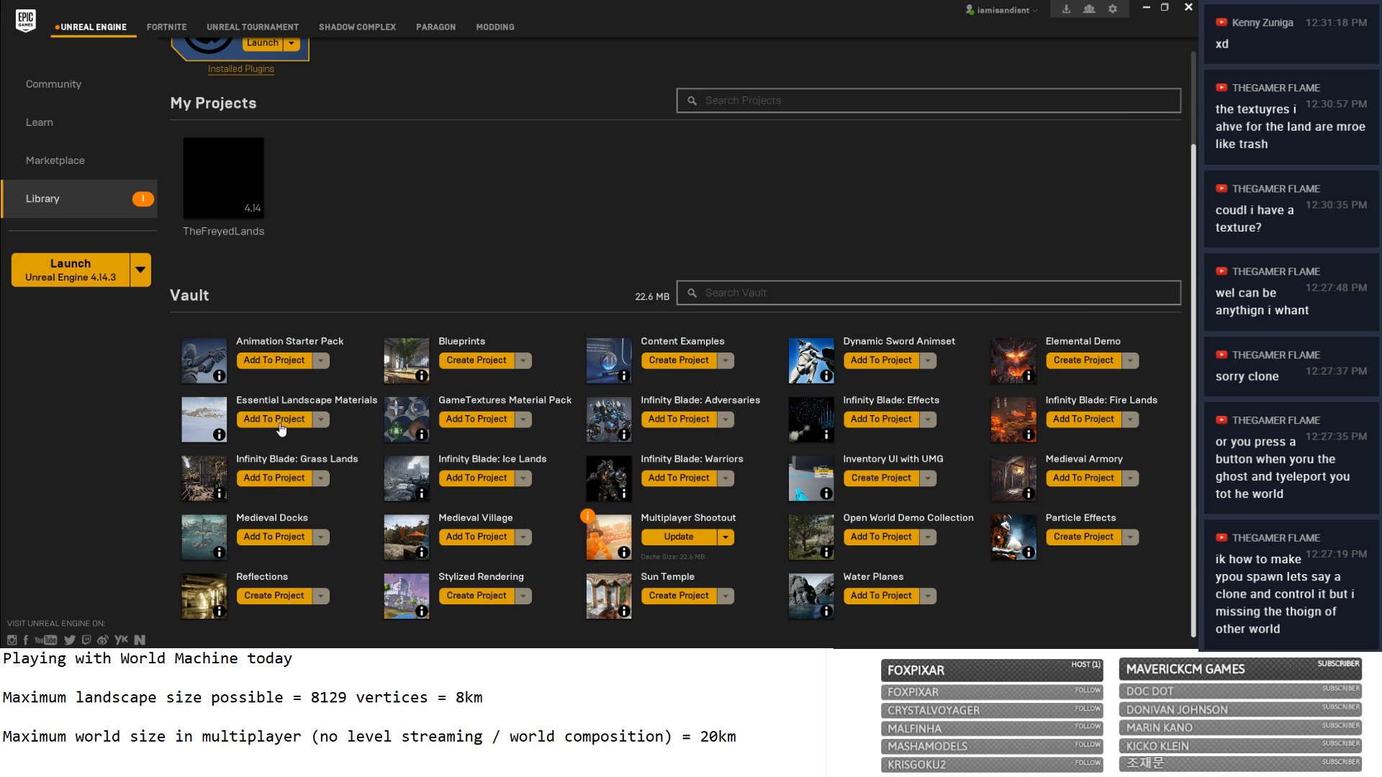
click(278, 402)
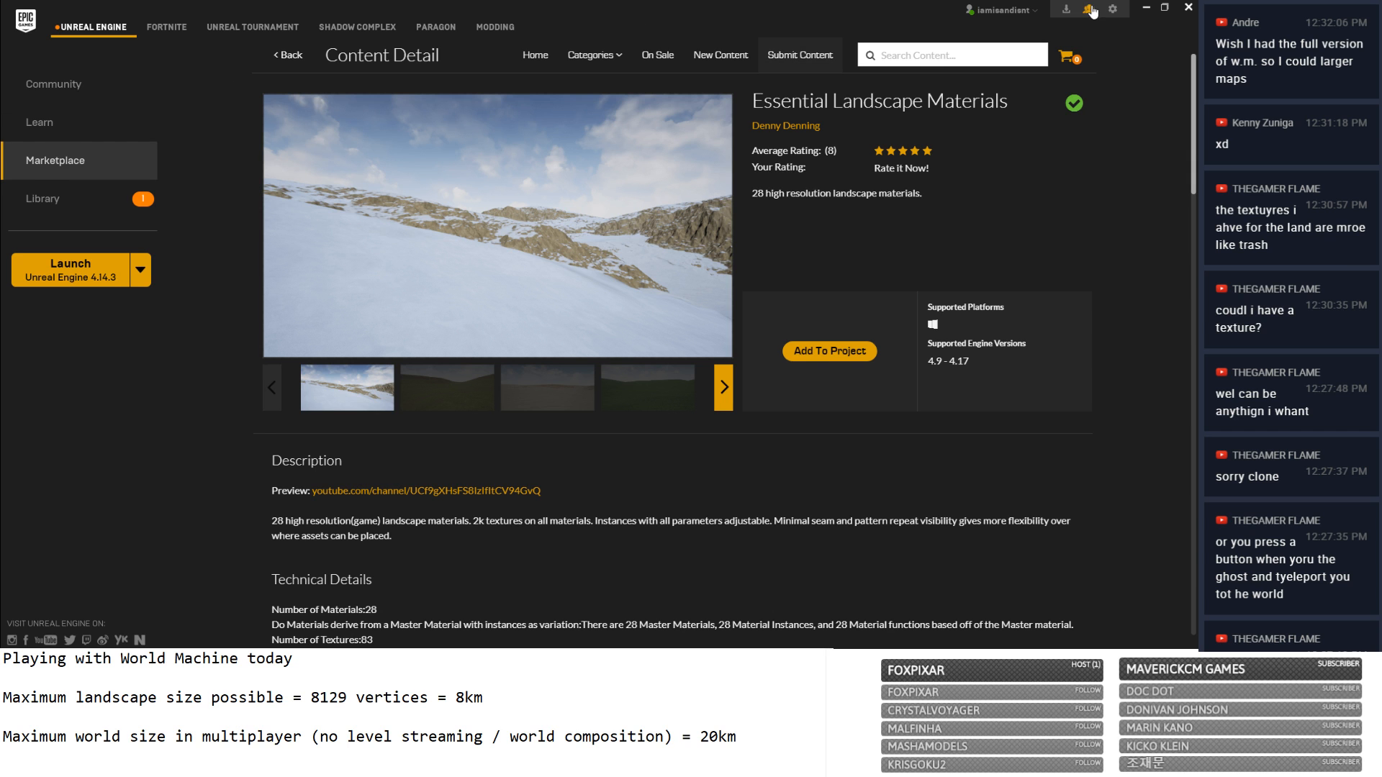
click(1189, 10)
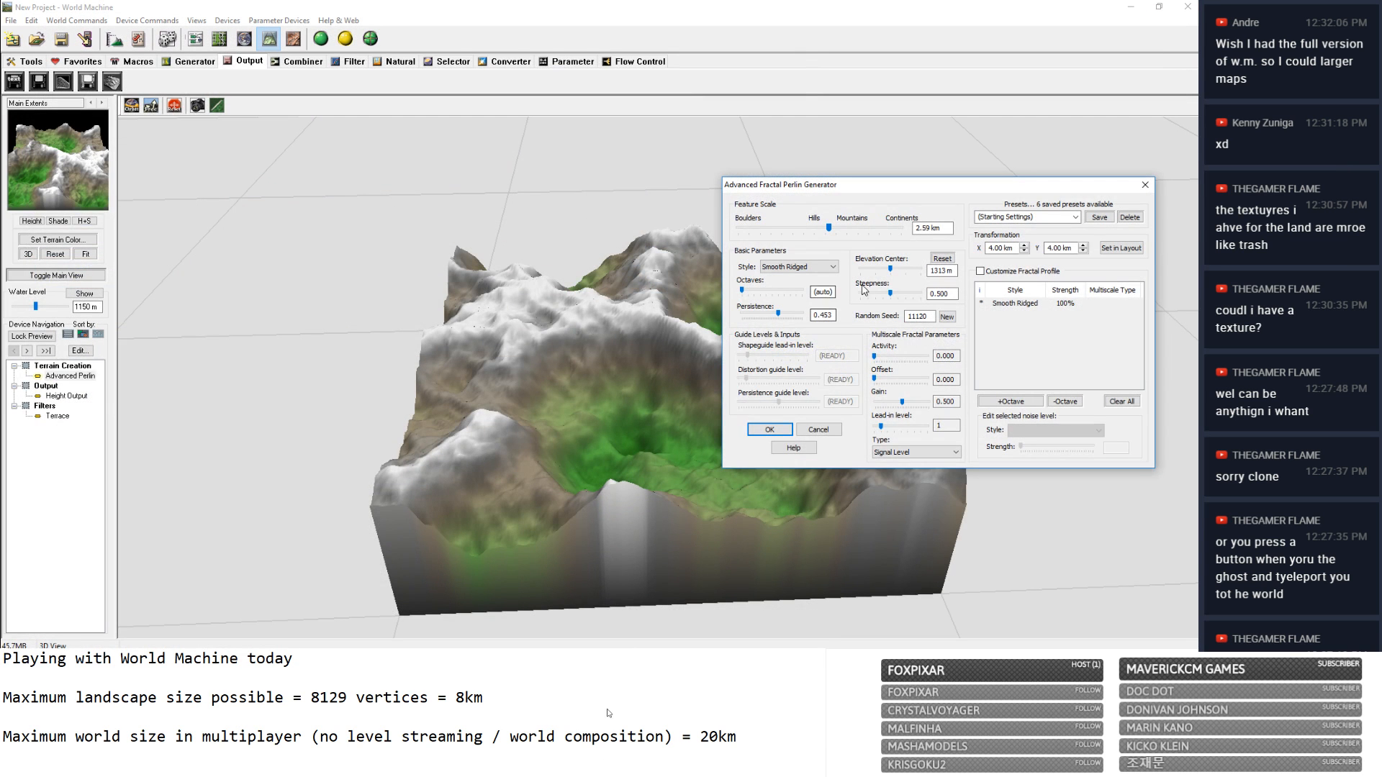
Try a 1.19 km feature scale with persistence at 0.000 on the generator, and discard all its changes.
drag(935, 188, 1078, 167)
drag(994, 204, 984, 213)
mouse_move(912, 266)
mouse_down()
mouse_move(944, 268)
mouse_move(900, 268)
mouse_move(969, 272)
mouse_move(896, 270)
mouse_up()
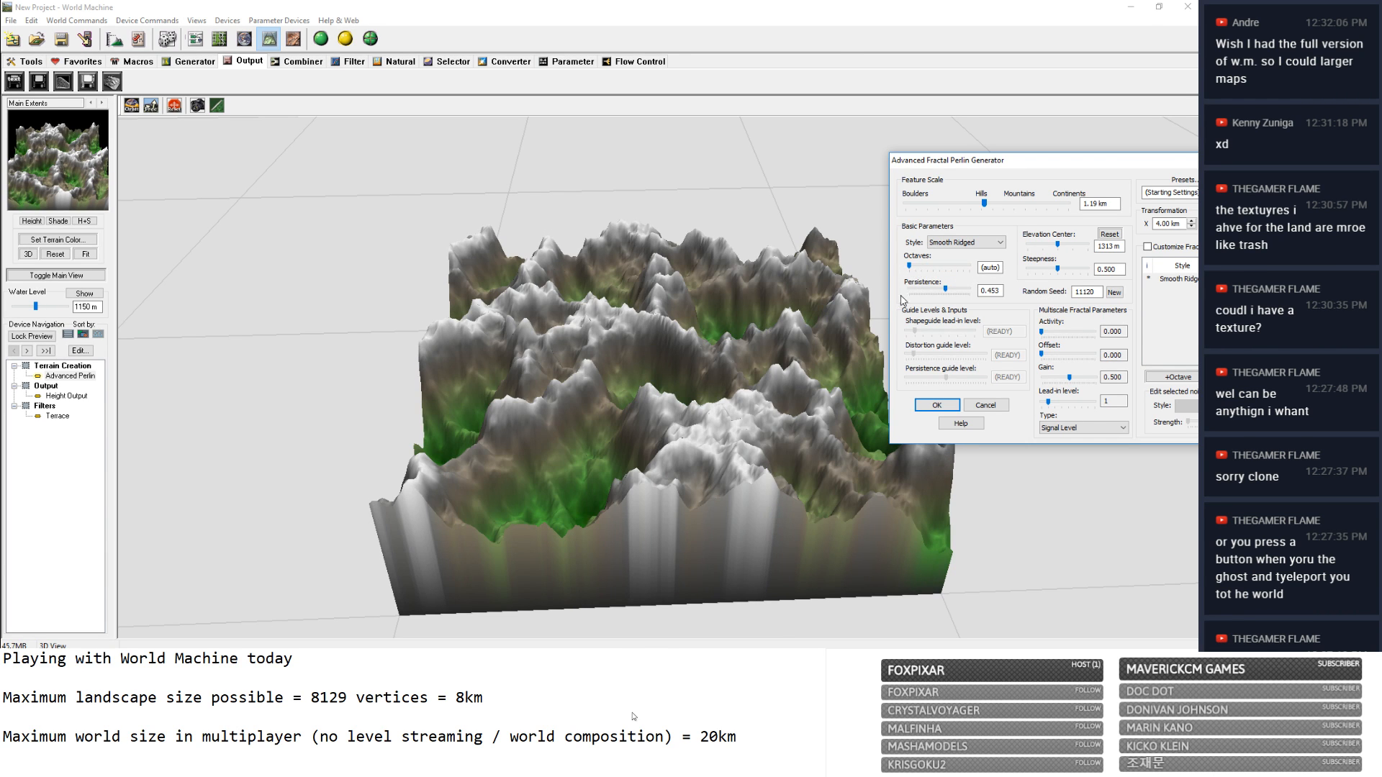
mouse_move(946, 289)
mouse_down()
mouse_move(927, 293)
mouse_move(971, 292)
mouse_move(893, 294)
mouse_move(943, 293)
mouse_up()
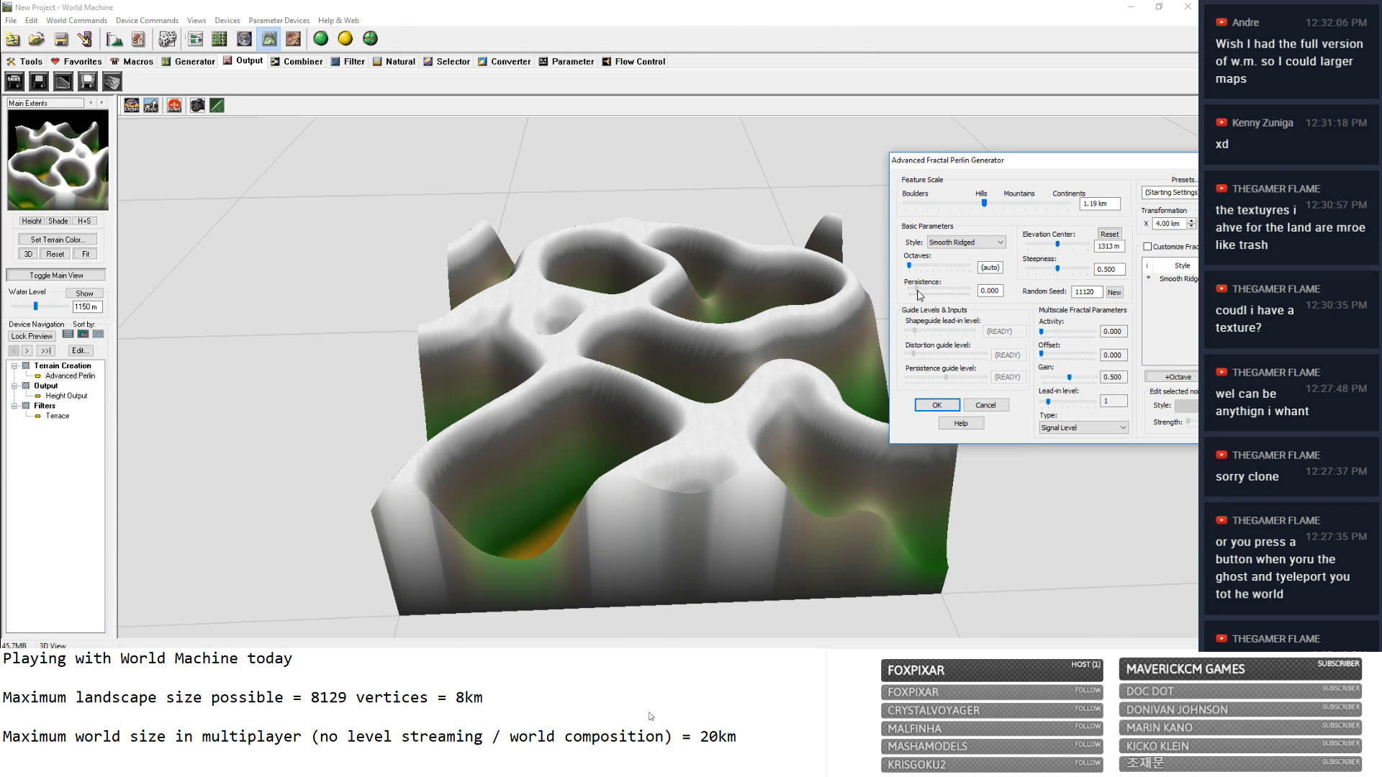
click(983, 406)
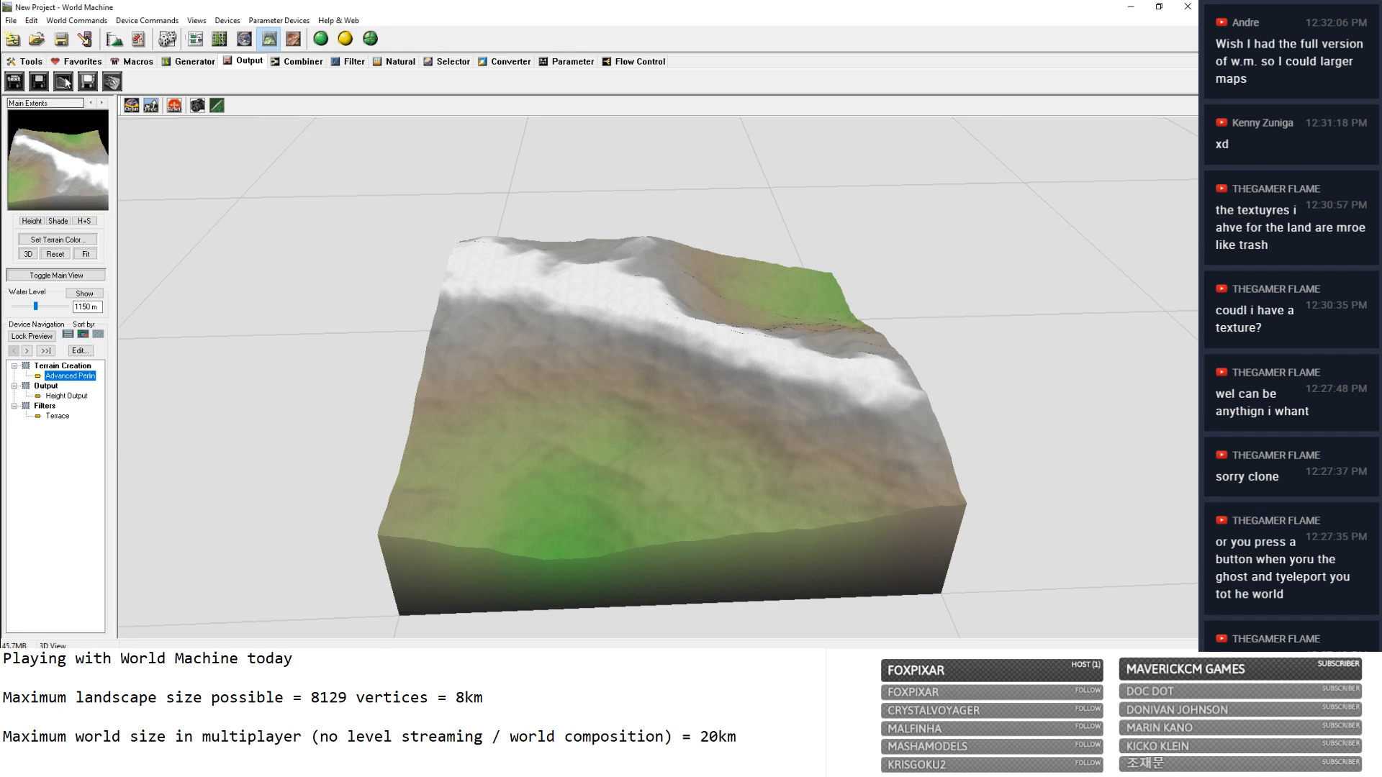
Reopen the Advanced Perlin generator's settings and set its feature scale to 1.68 km.
double_click(69, 376)
drag(680, 184, 1081, 157)
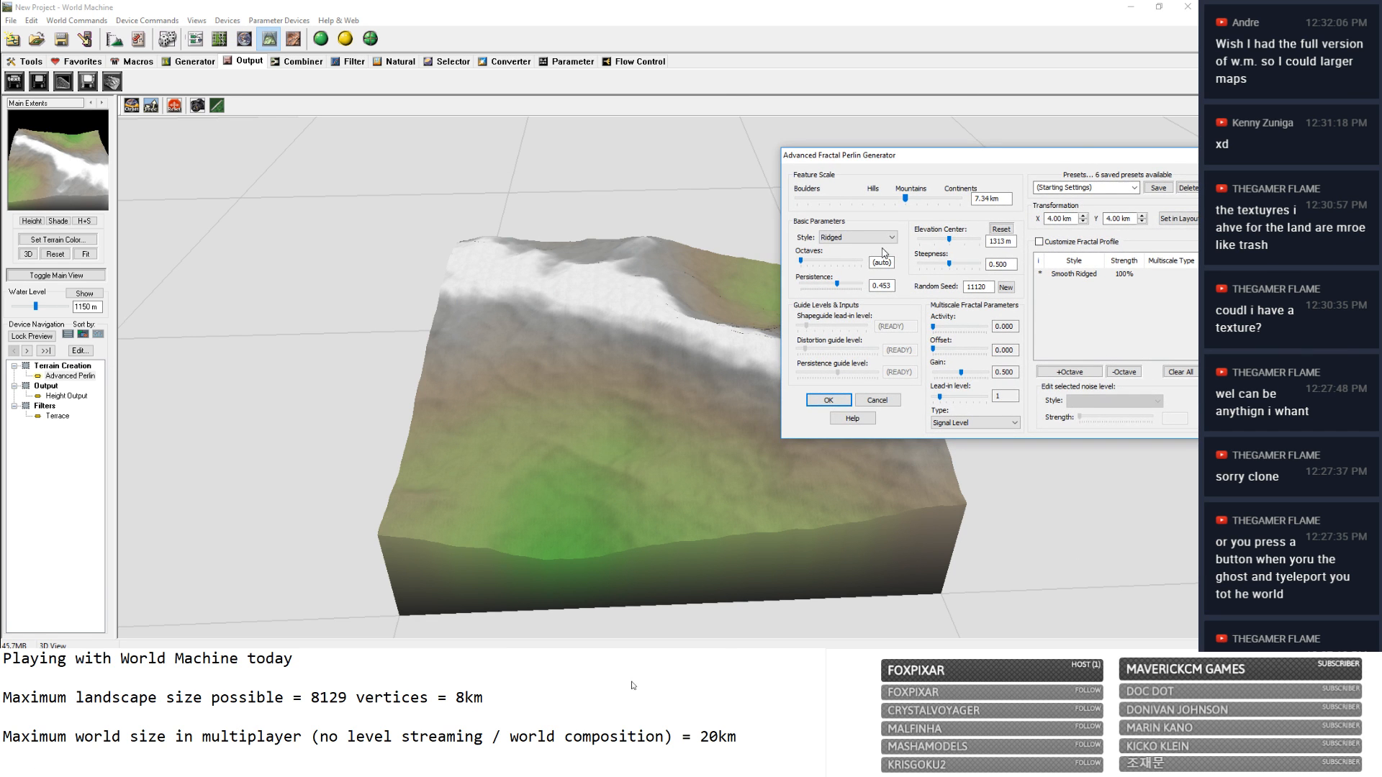
drag(905, 199, 871, 139)
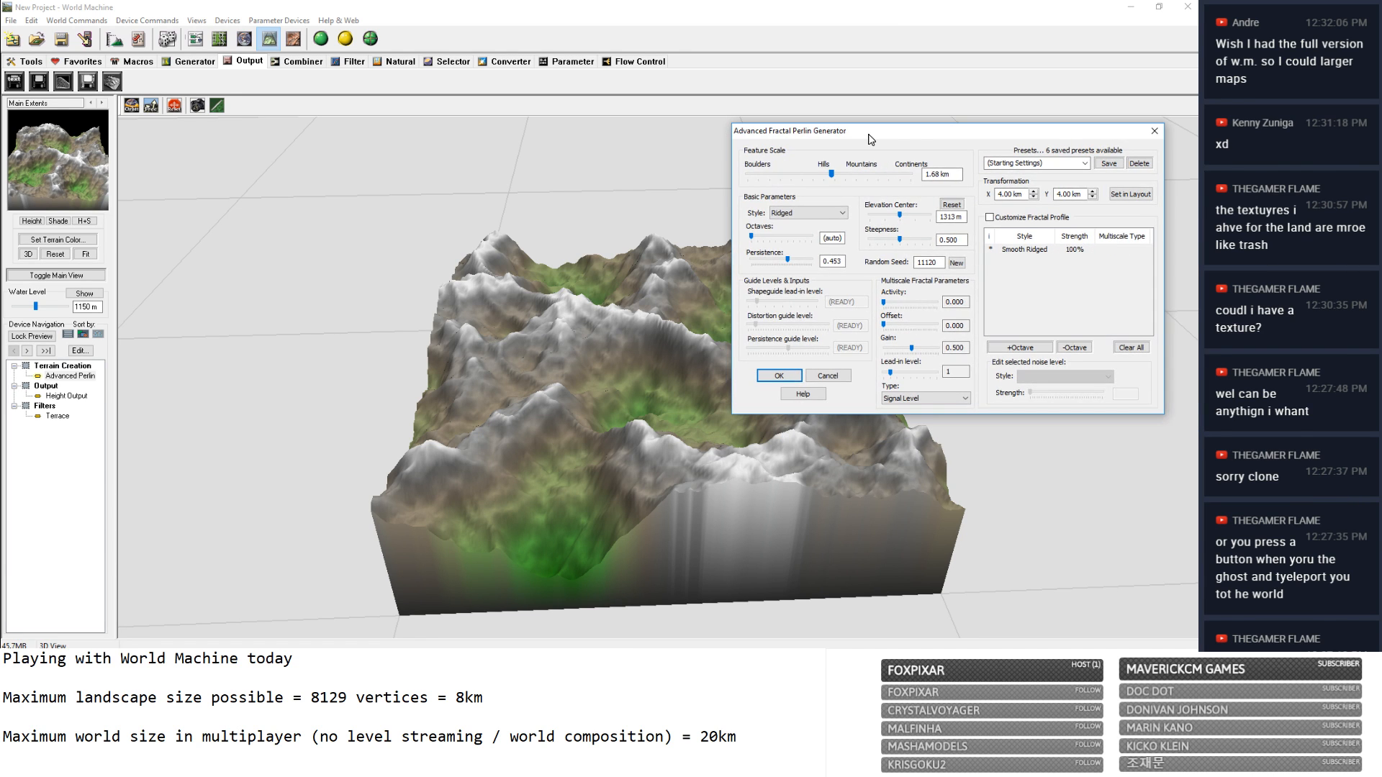
Compare the generator's Smooth Ridged, Smooth Billowy, Sharp Ridged and Flat Middle styles one after another on the terrain.
click(818, 214)
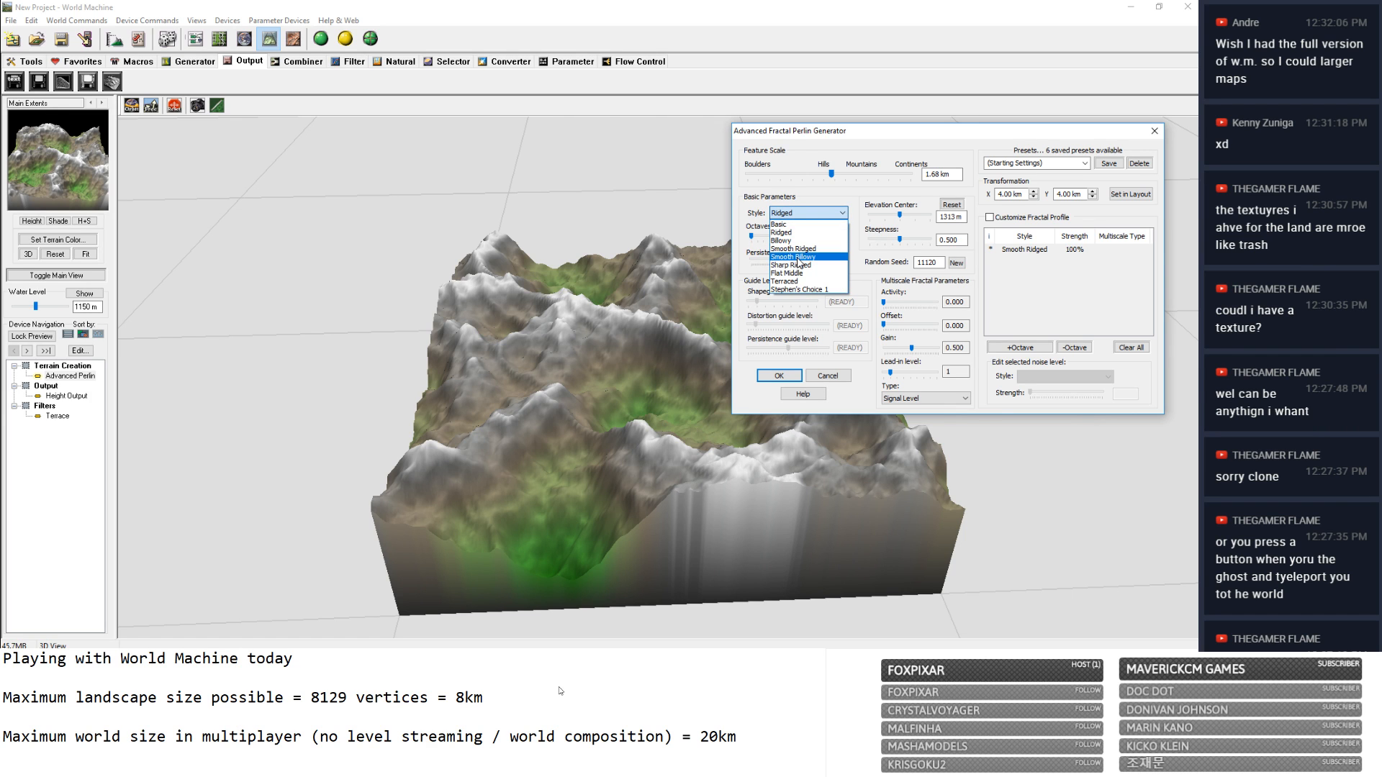
click(815, 245)
click(824, 215)
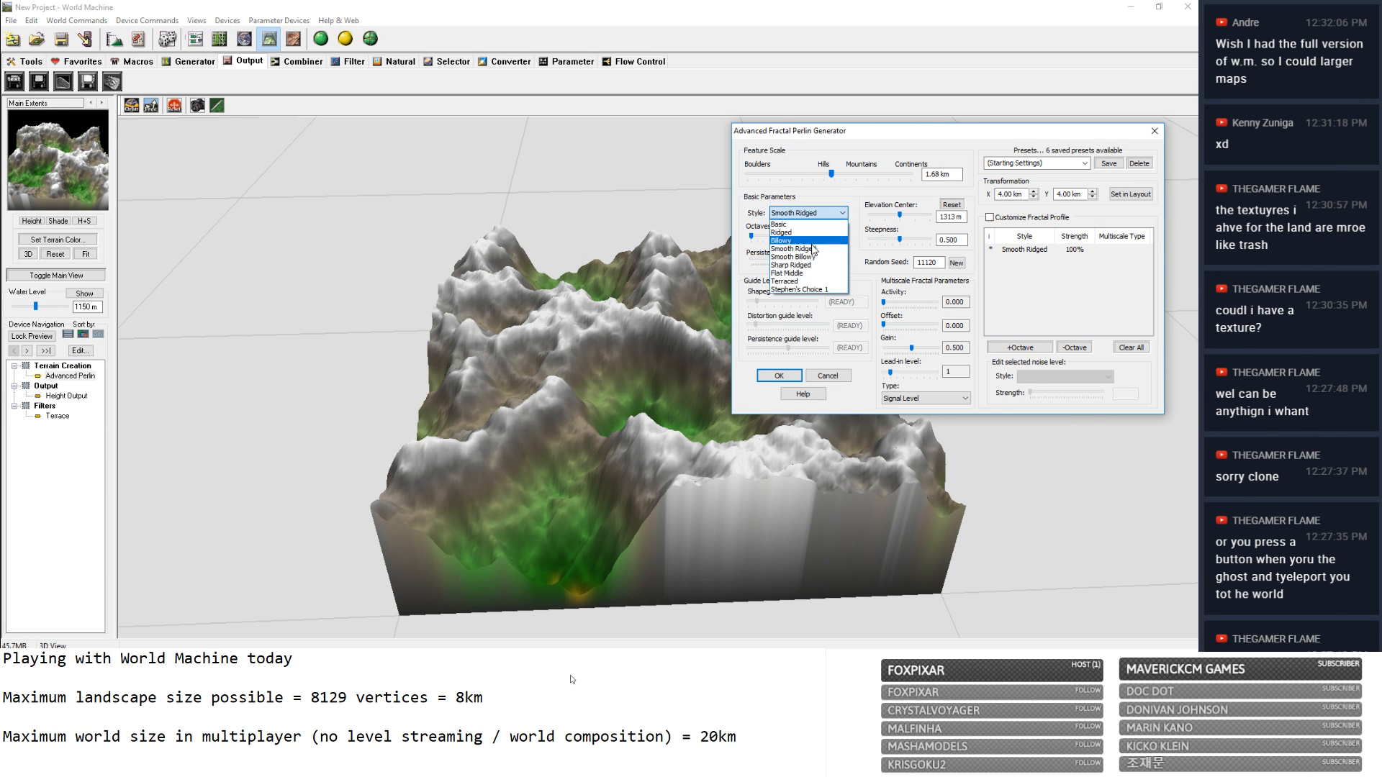
click(812, 256)
click(827, 220)
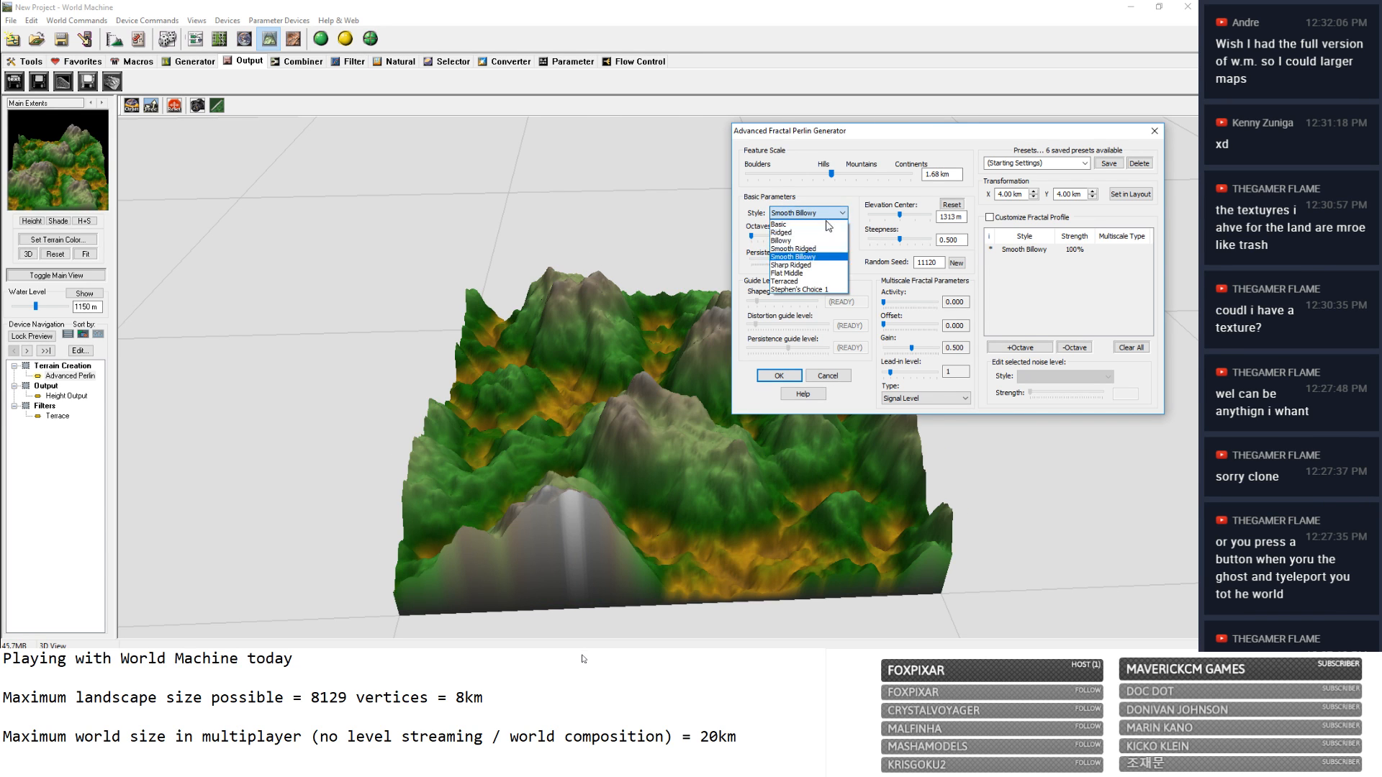
click(815, 267)
click(833, 216)
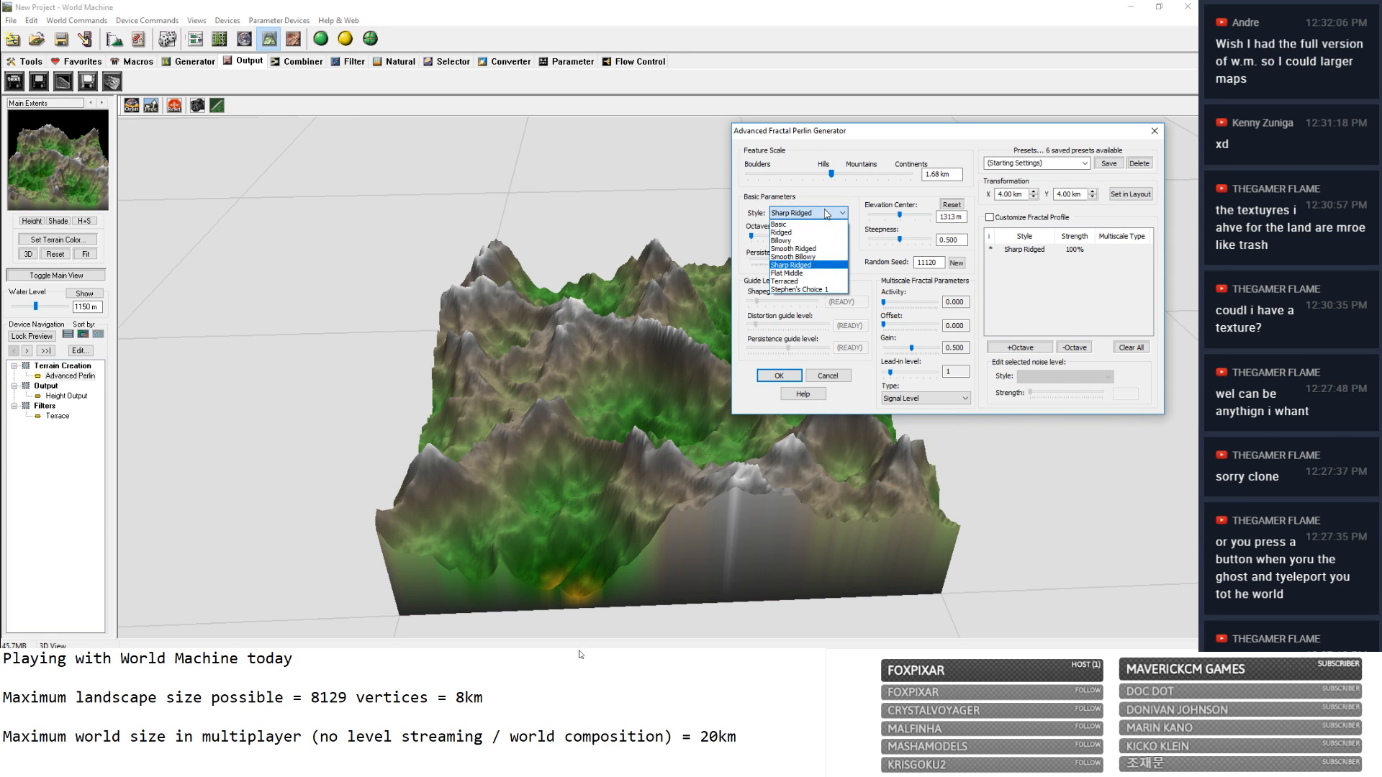
click(809, 274)
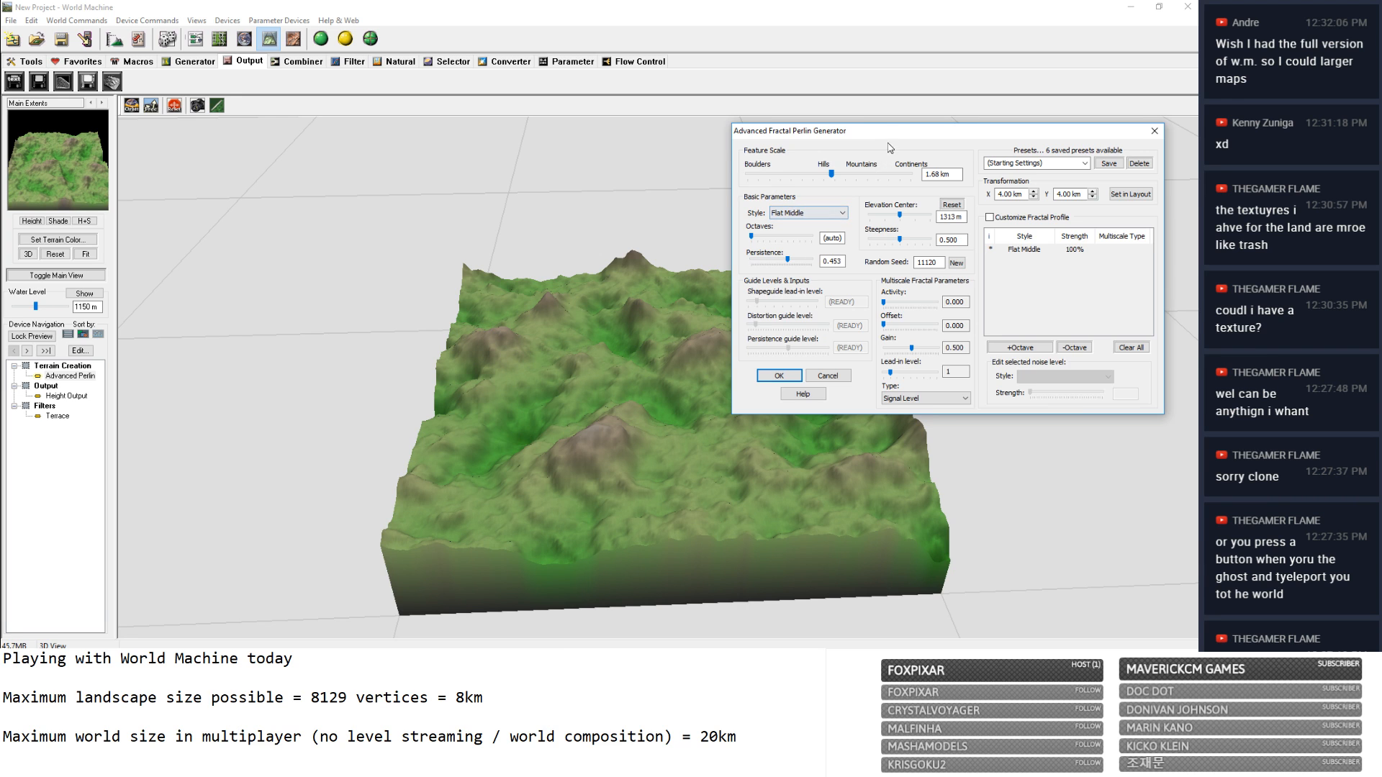
drag(894, 141, 837, 203)
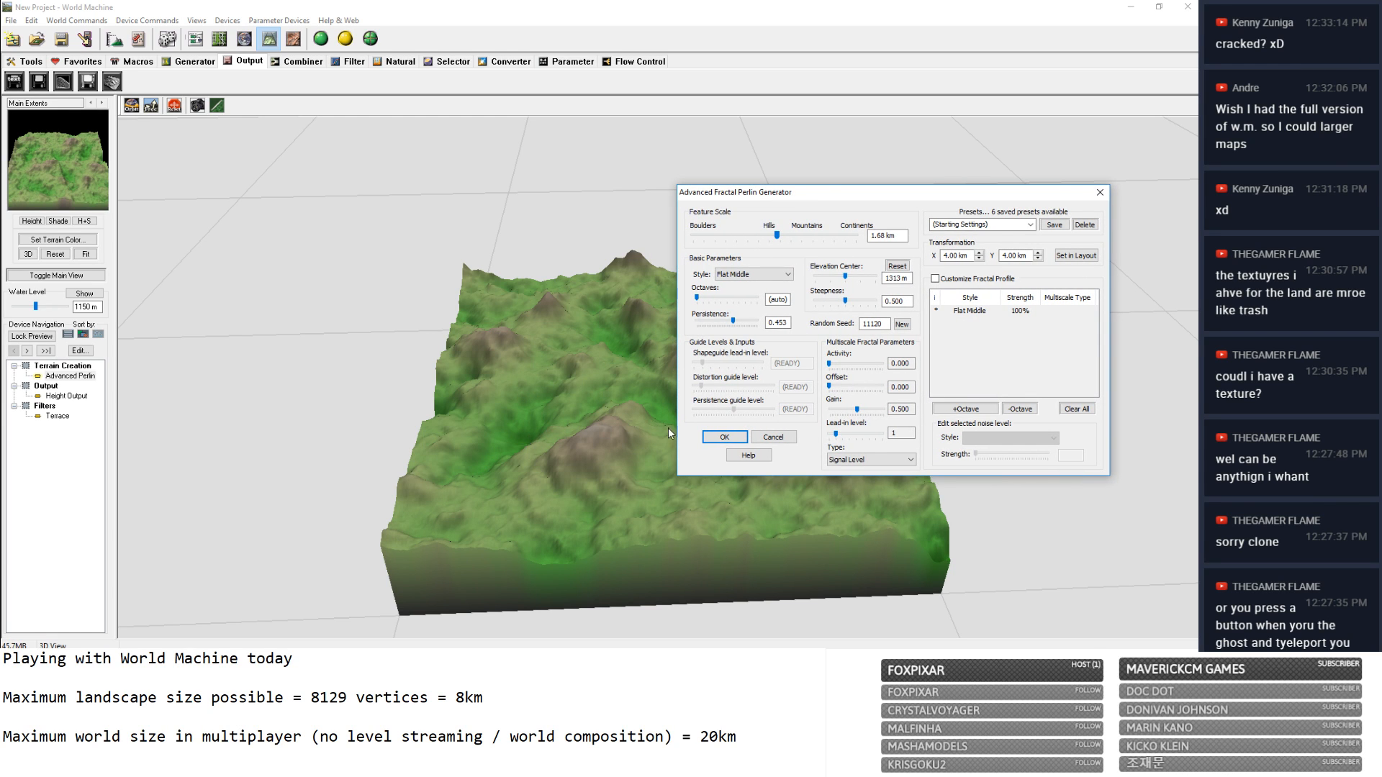
Try the Terraced style on the Advanced Perlin generator, and choose Stephen's Choice 1 as its style.
click(778, 279)
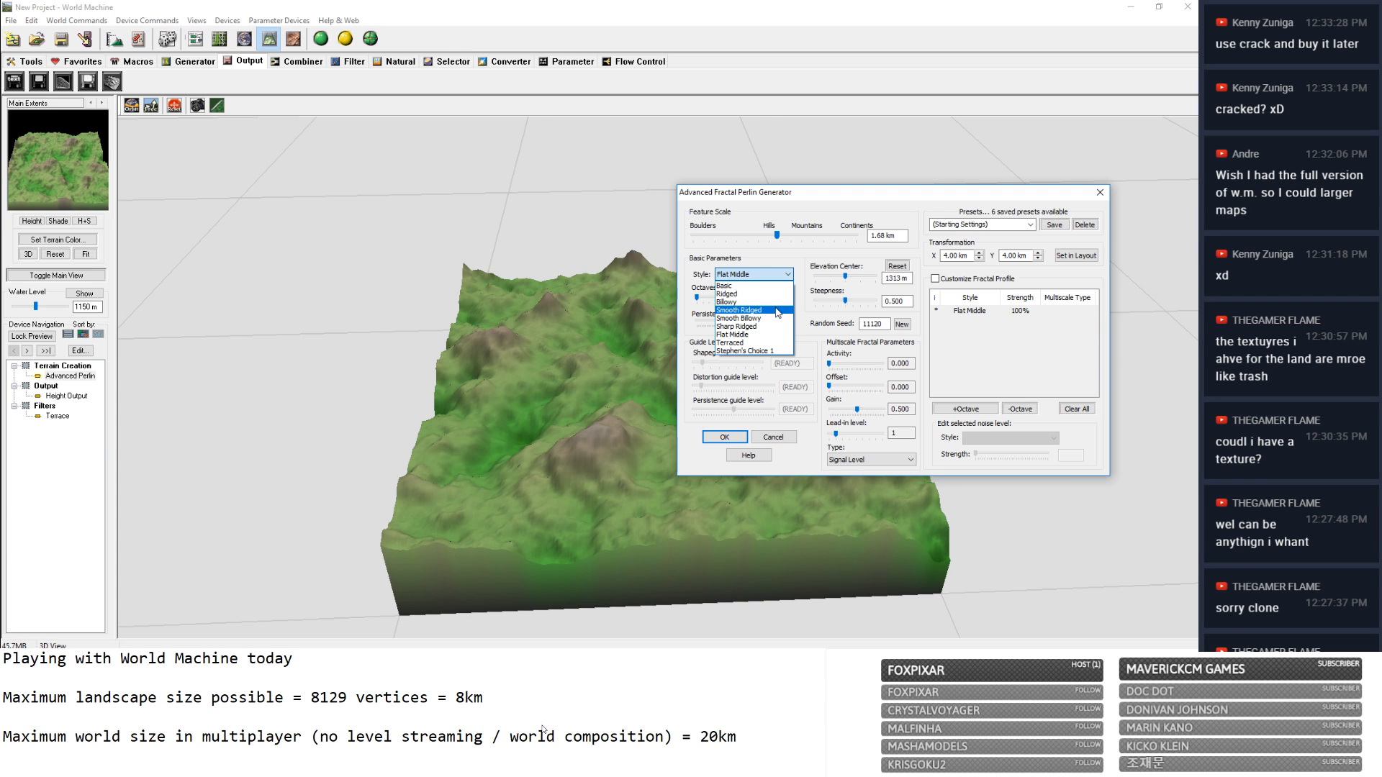
click(774, 343)
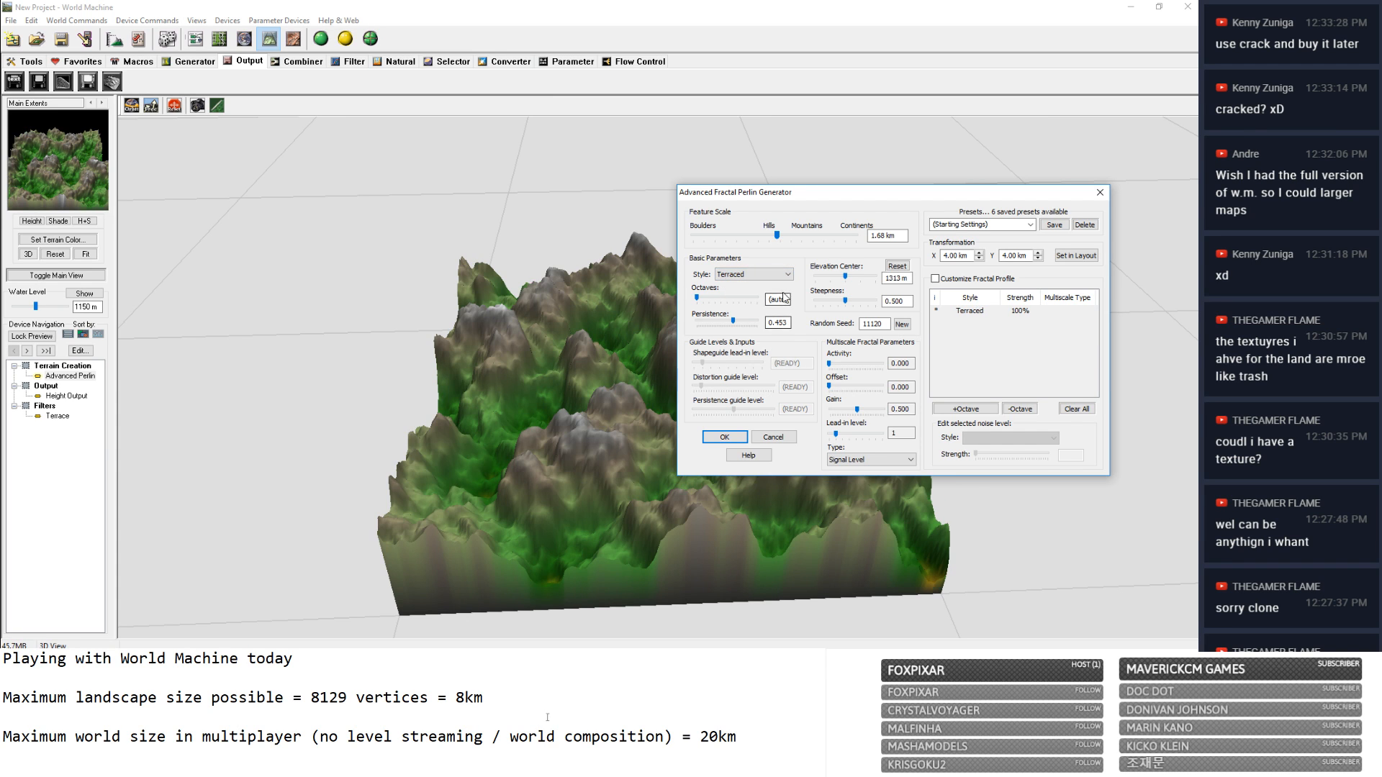
click(756, 275)
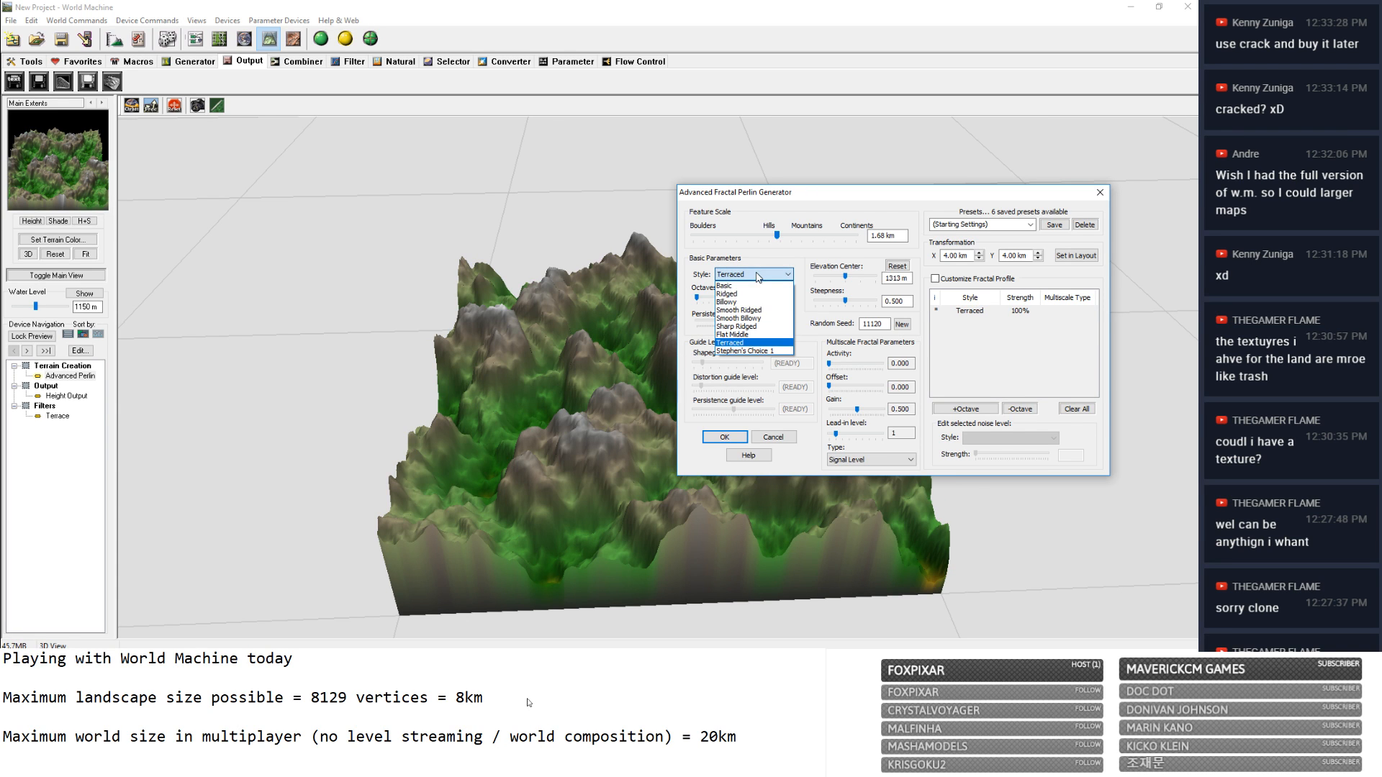
click(768, 354)
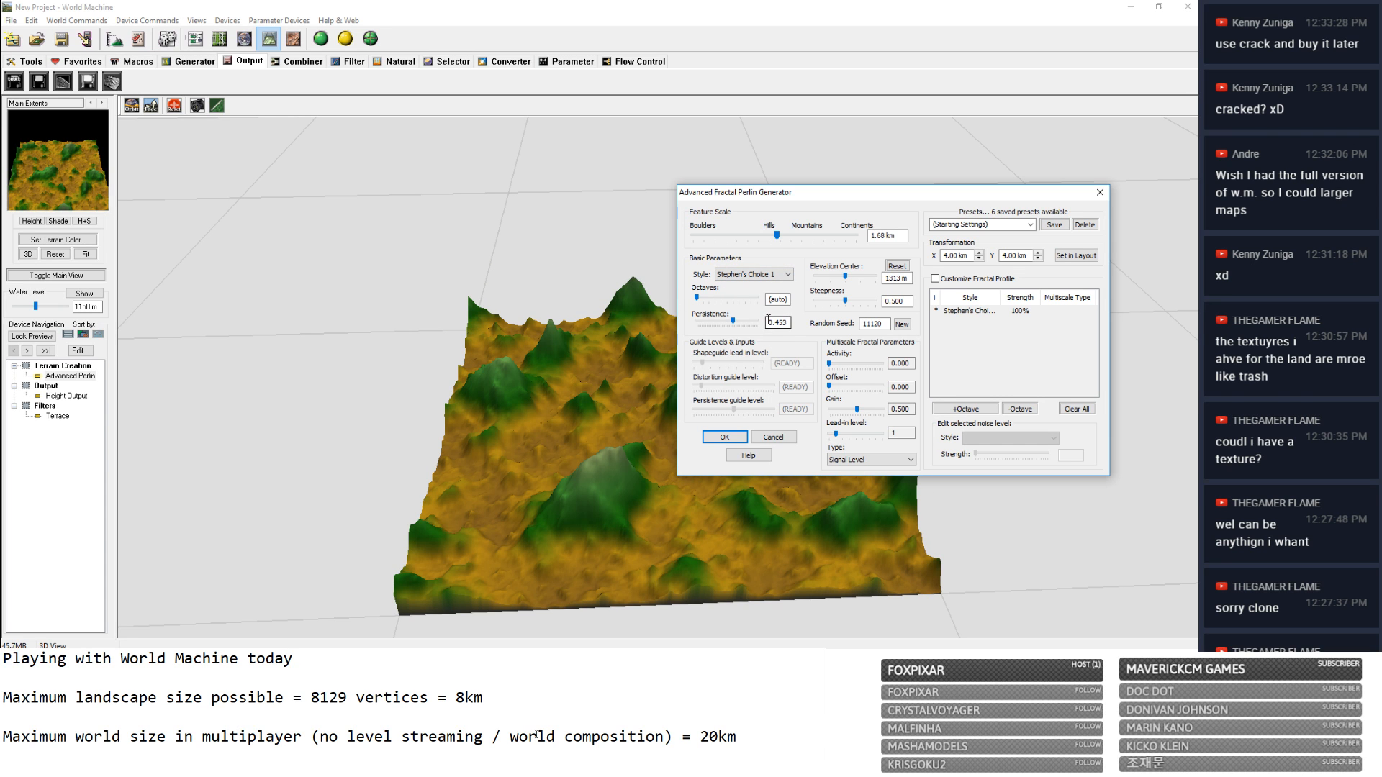
Set the generator's feature scale to 2.18 km and accept its settings, with the dialog moved off the terrain.
drag(846, 202, 1051, 113)
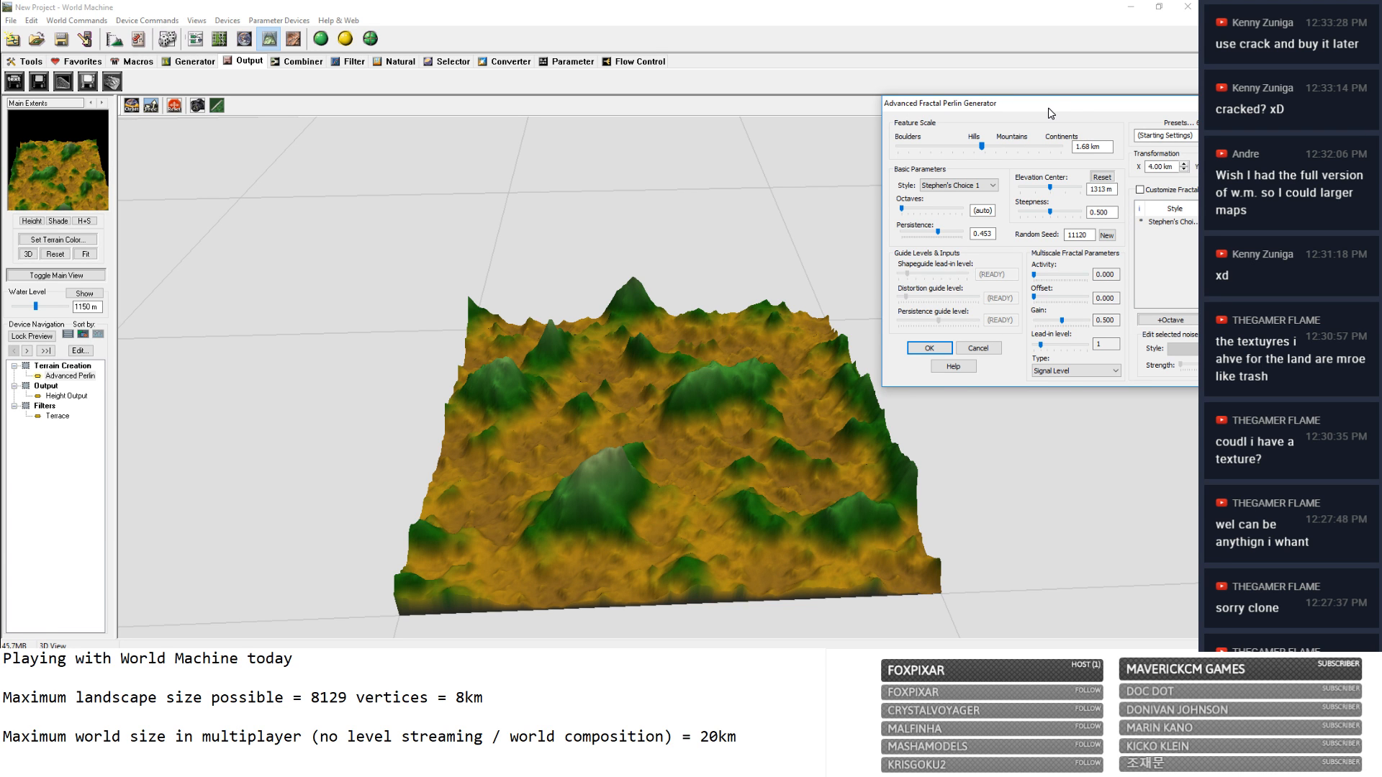
mouse_move(982, 146)
mouse_down()
mouse_move(959, 148)
mouse_move(987, 158)
mouse_up()
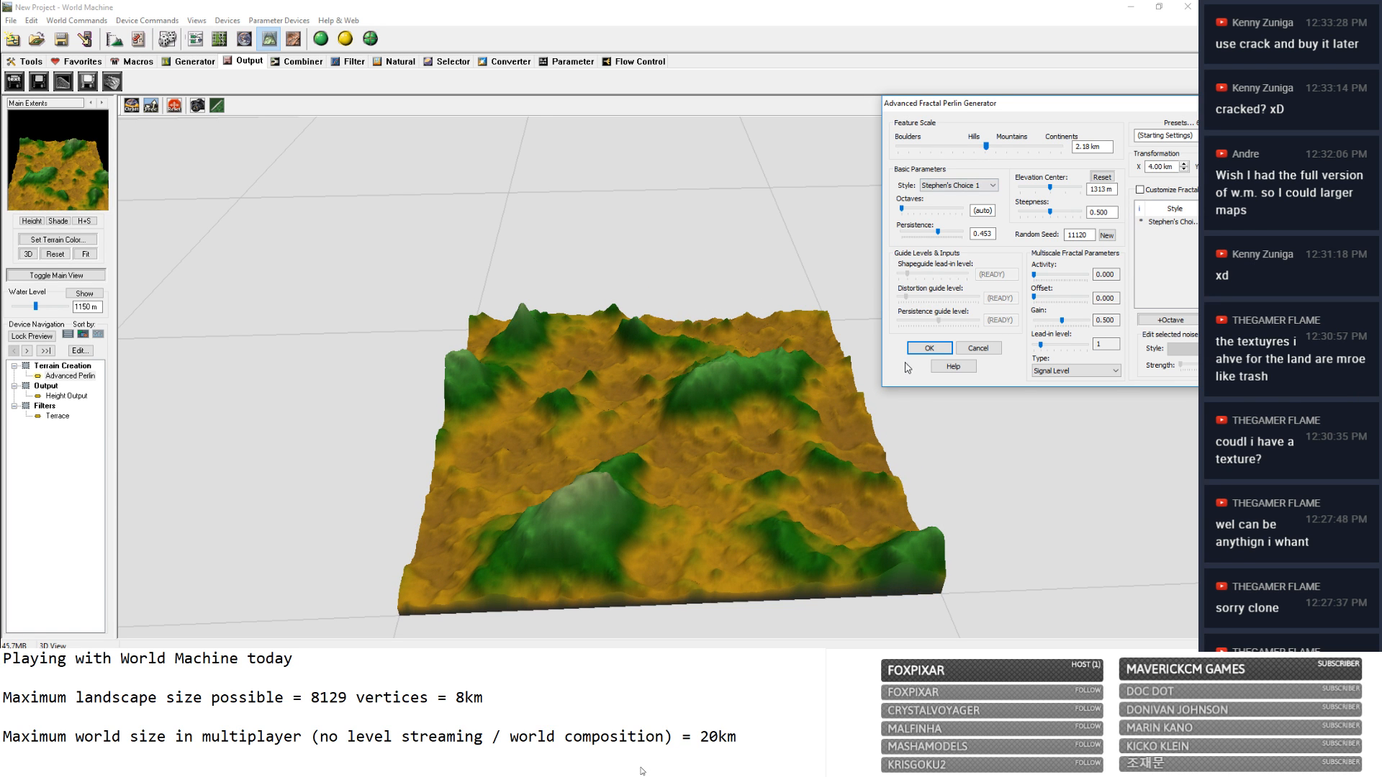
click(927, 348)
Start a full build of the terrain with the revised generator, and switch to the Unreal Editor meanwhile.
scroll(752, 400, up, 7)
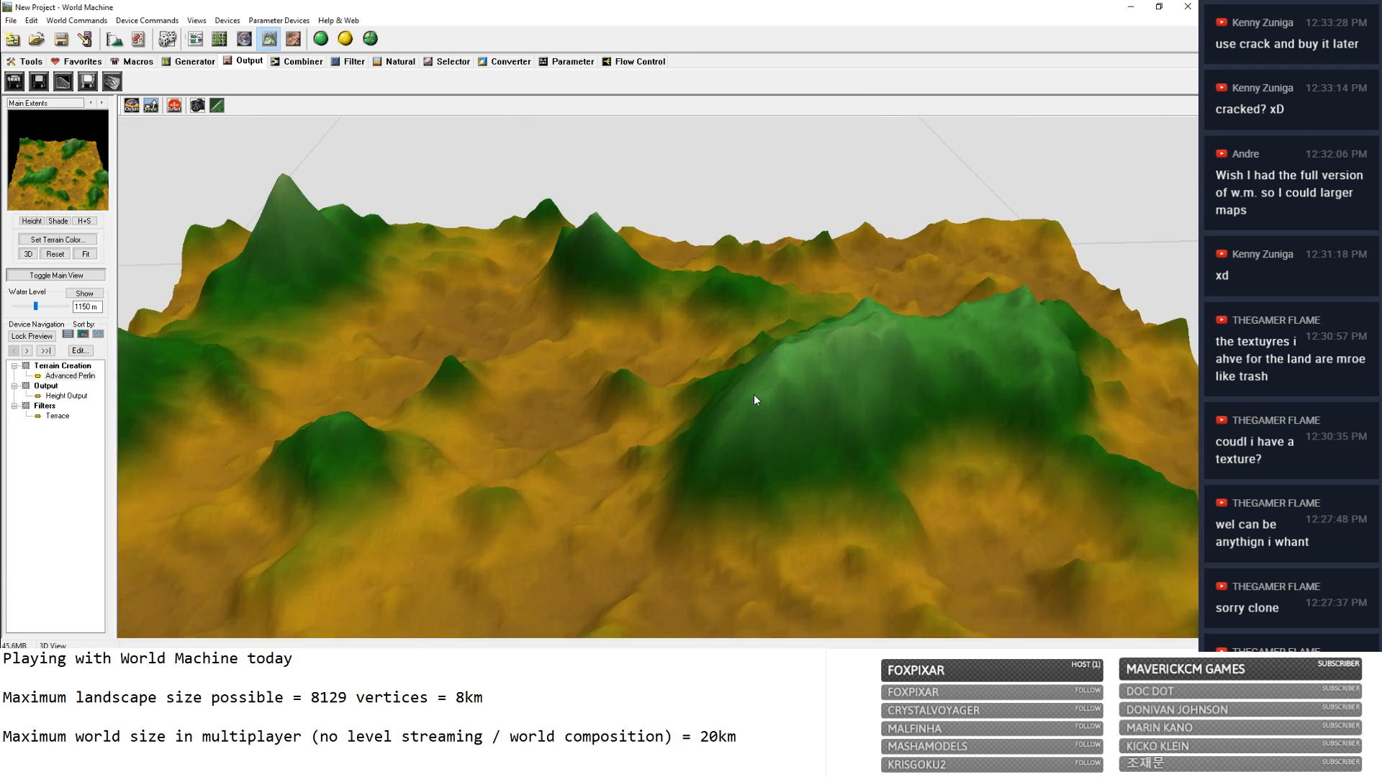
drag(740, 393, 1120, 356)
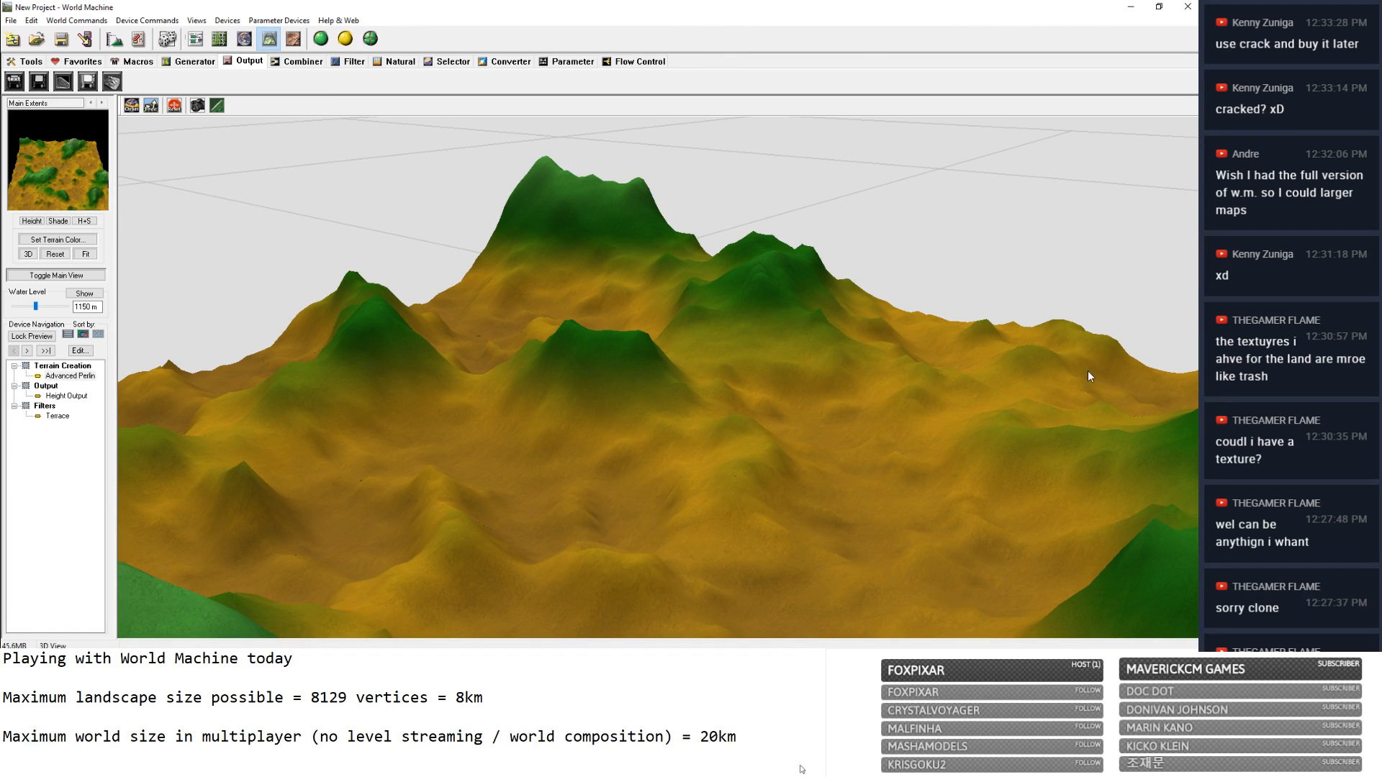
click(321, 39)
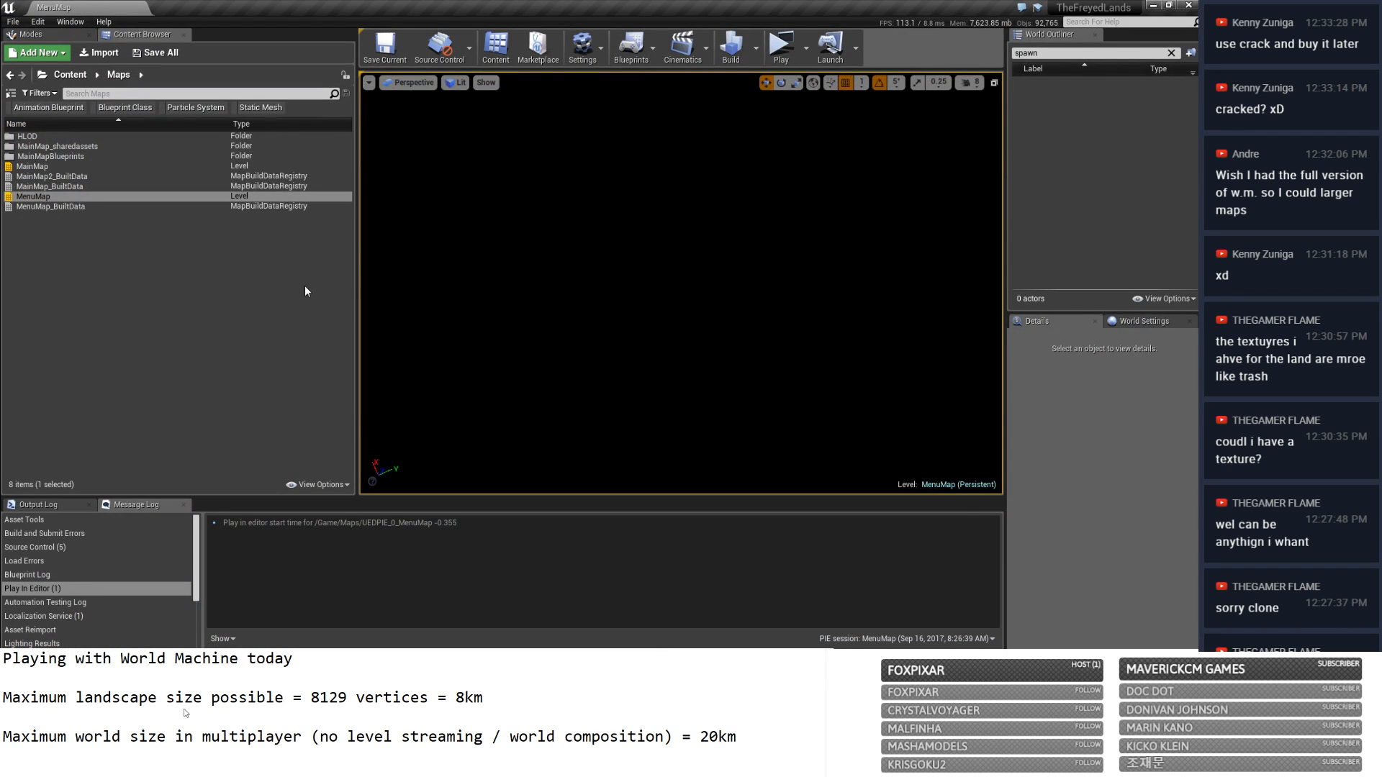
click(306, 290)
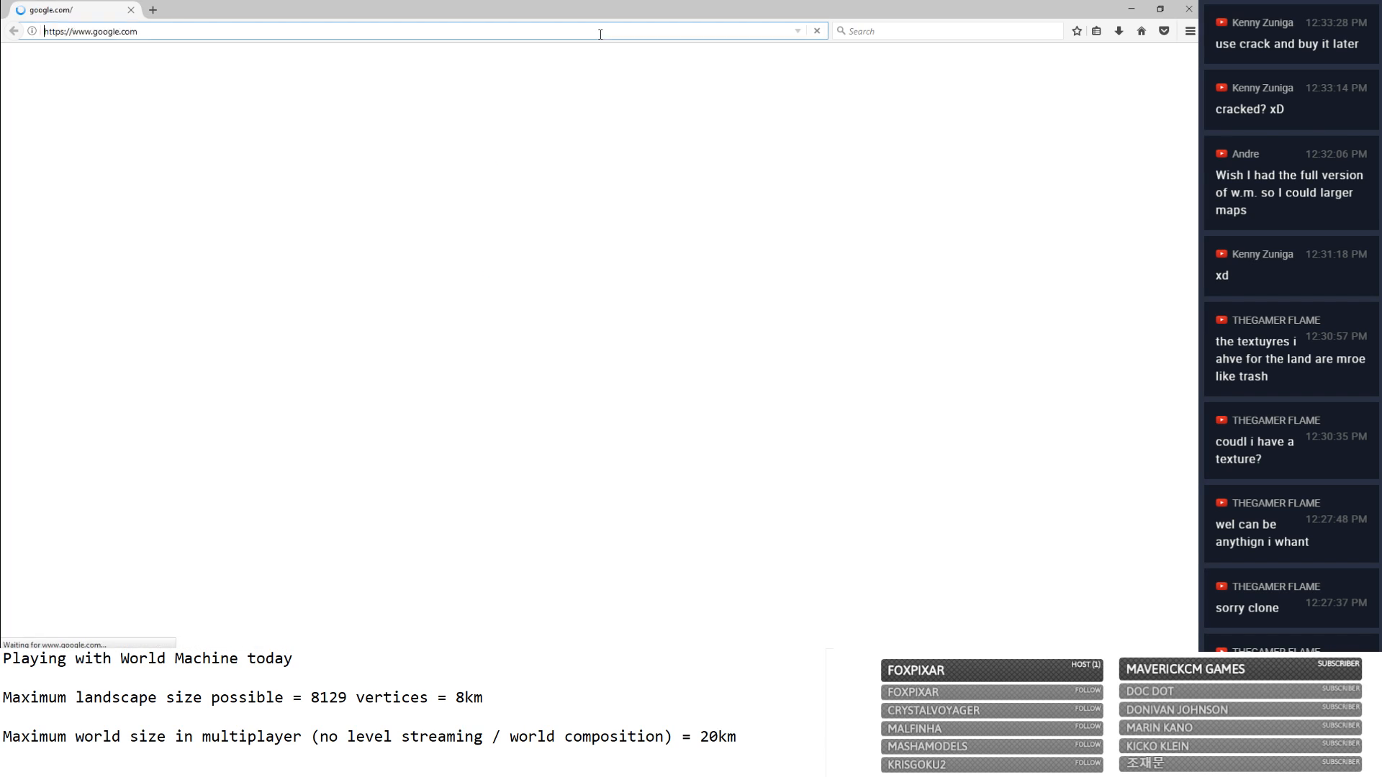
Open youtube.com in the web browser.
click(601, 34)
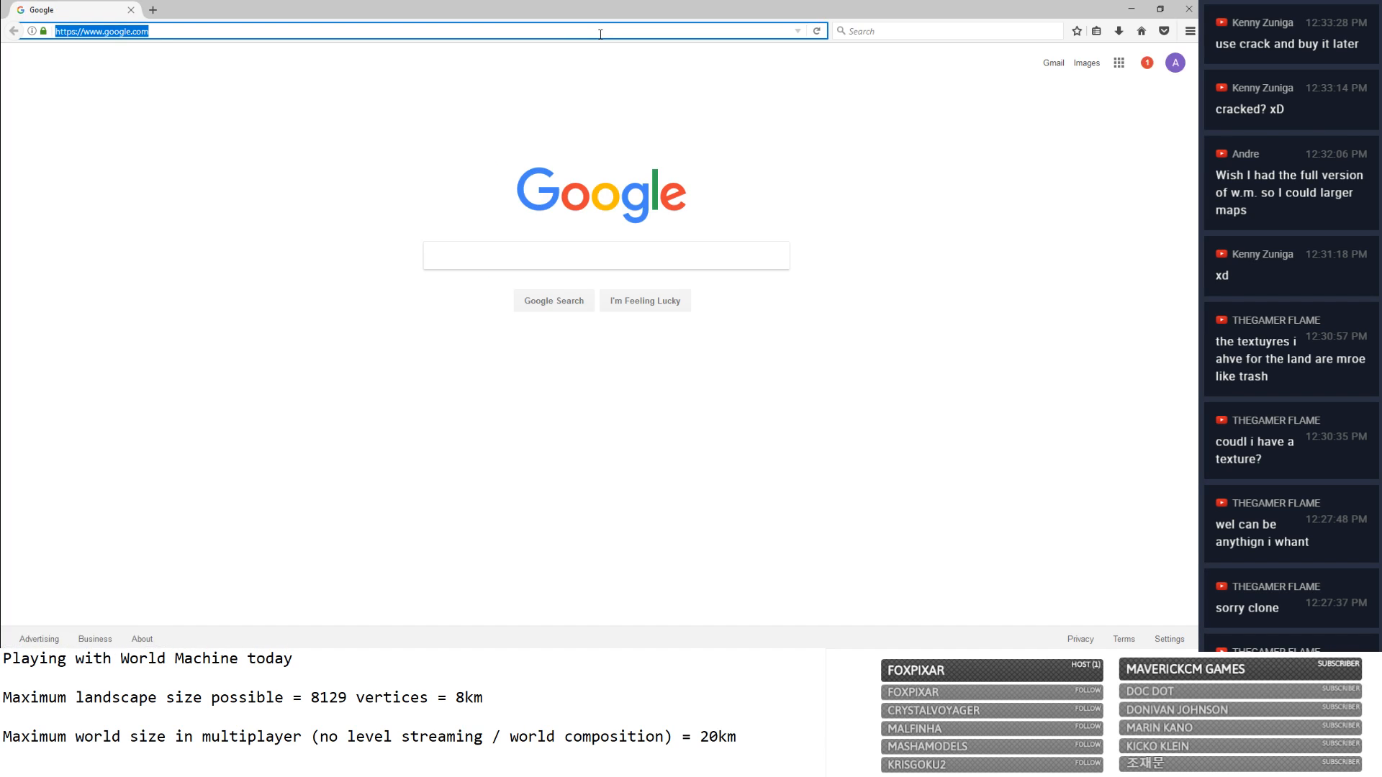
text(youtube.com/)
key(Return)
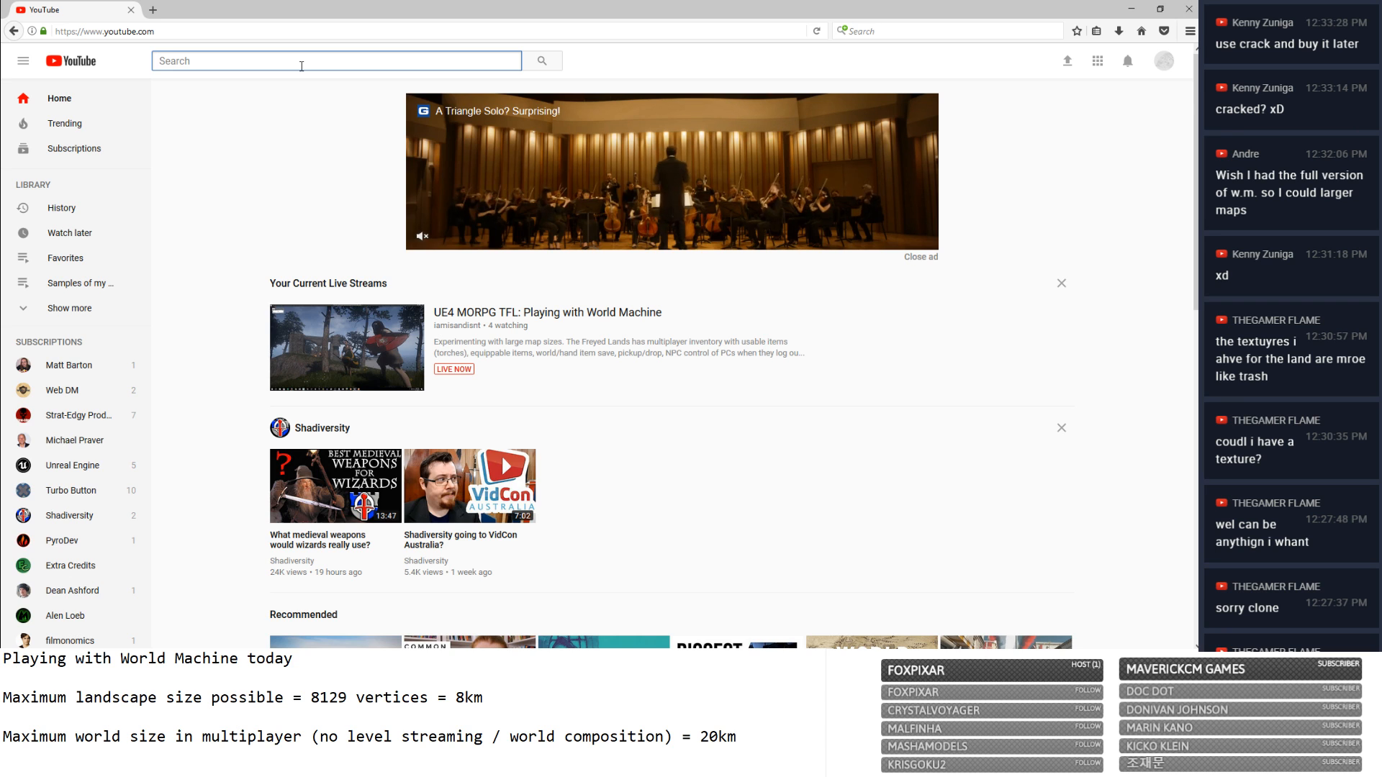
text(bat people)
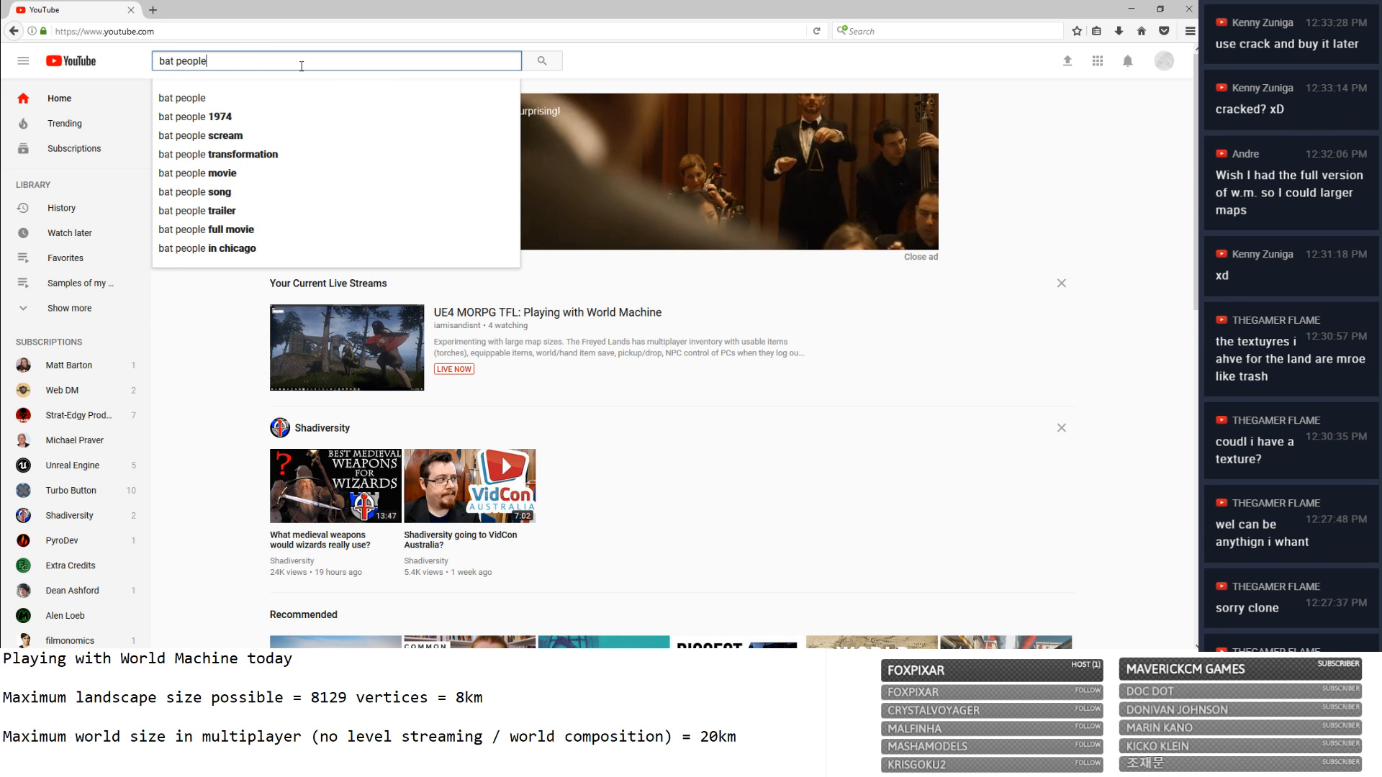
key(ctrl+BackSpace)
key(ctrl+BackSpace)
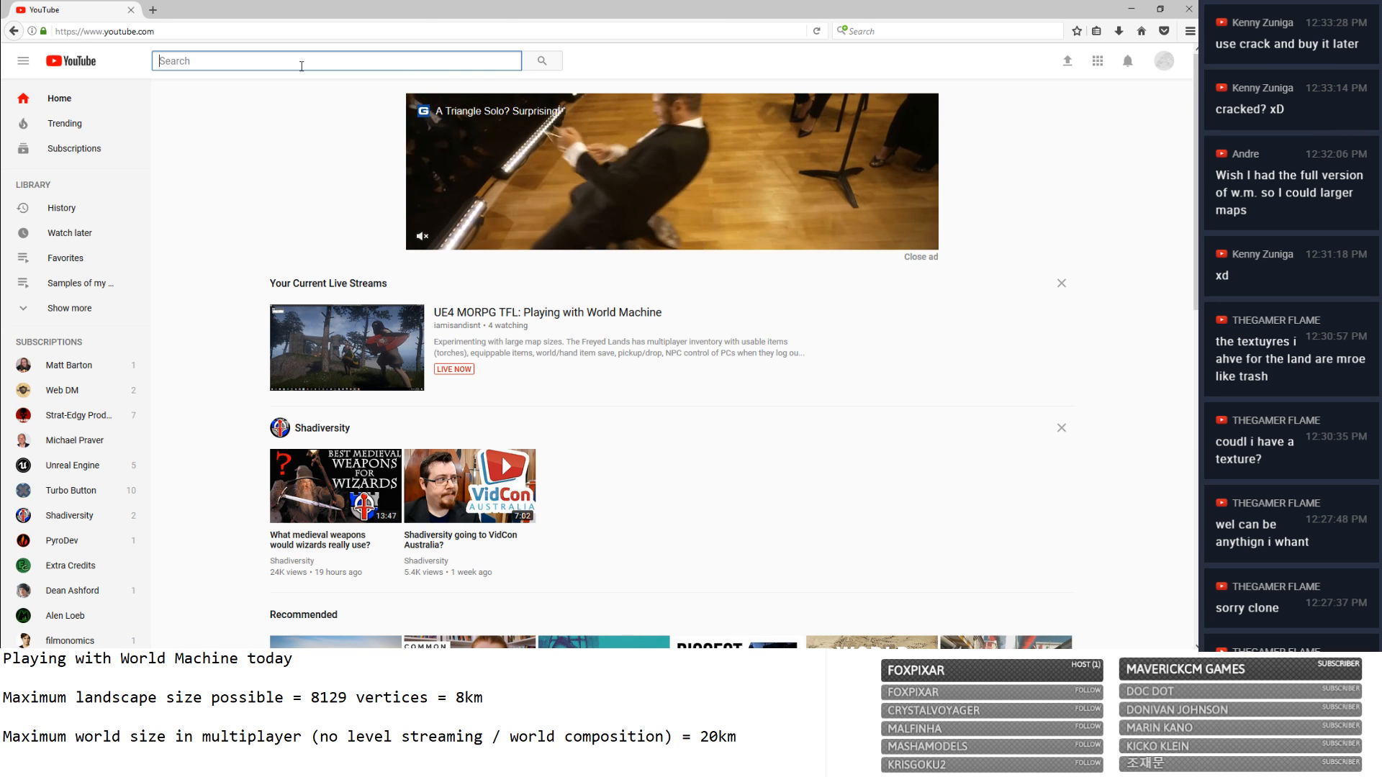
Search YouTube for "czech classical music".
text(czech classic)
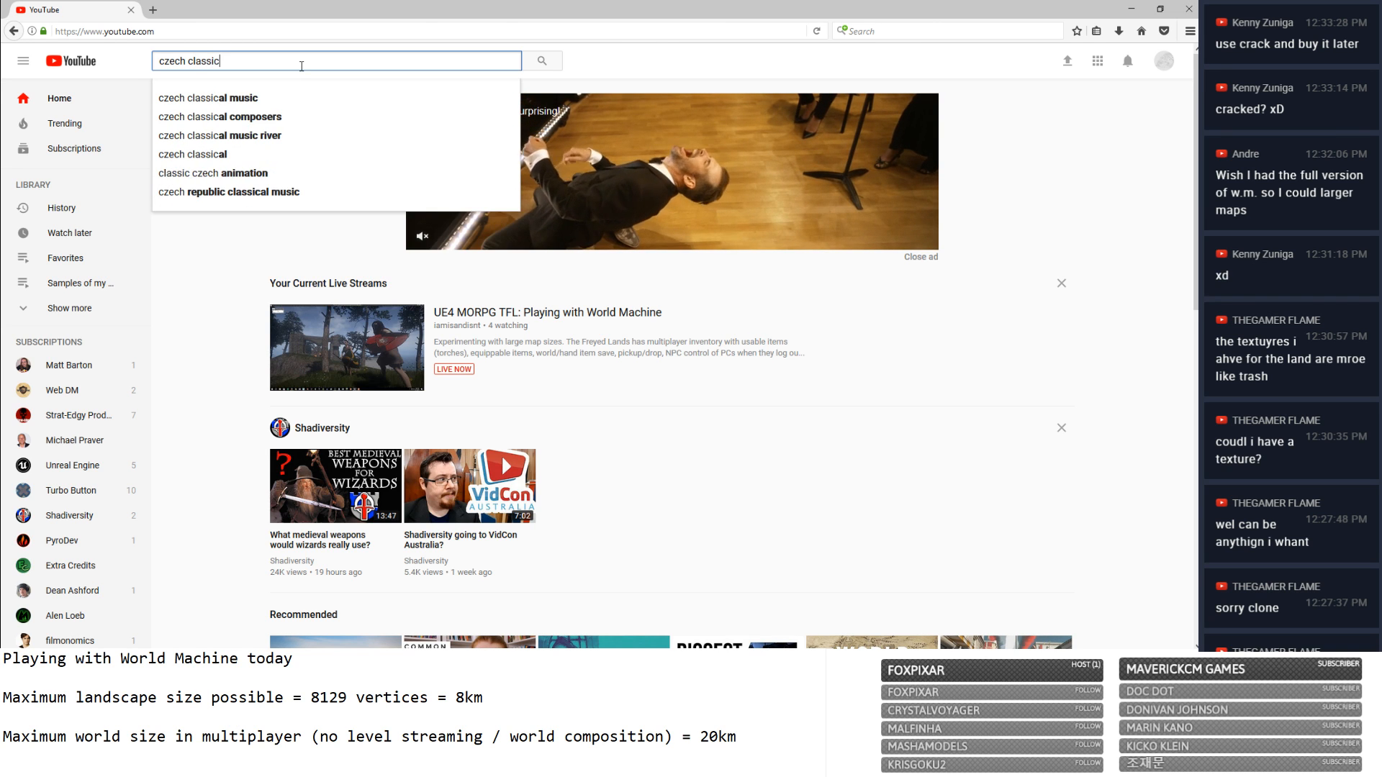
text(al music)
key(Return)
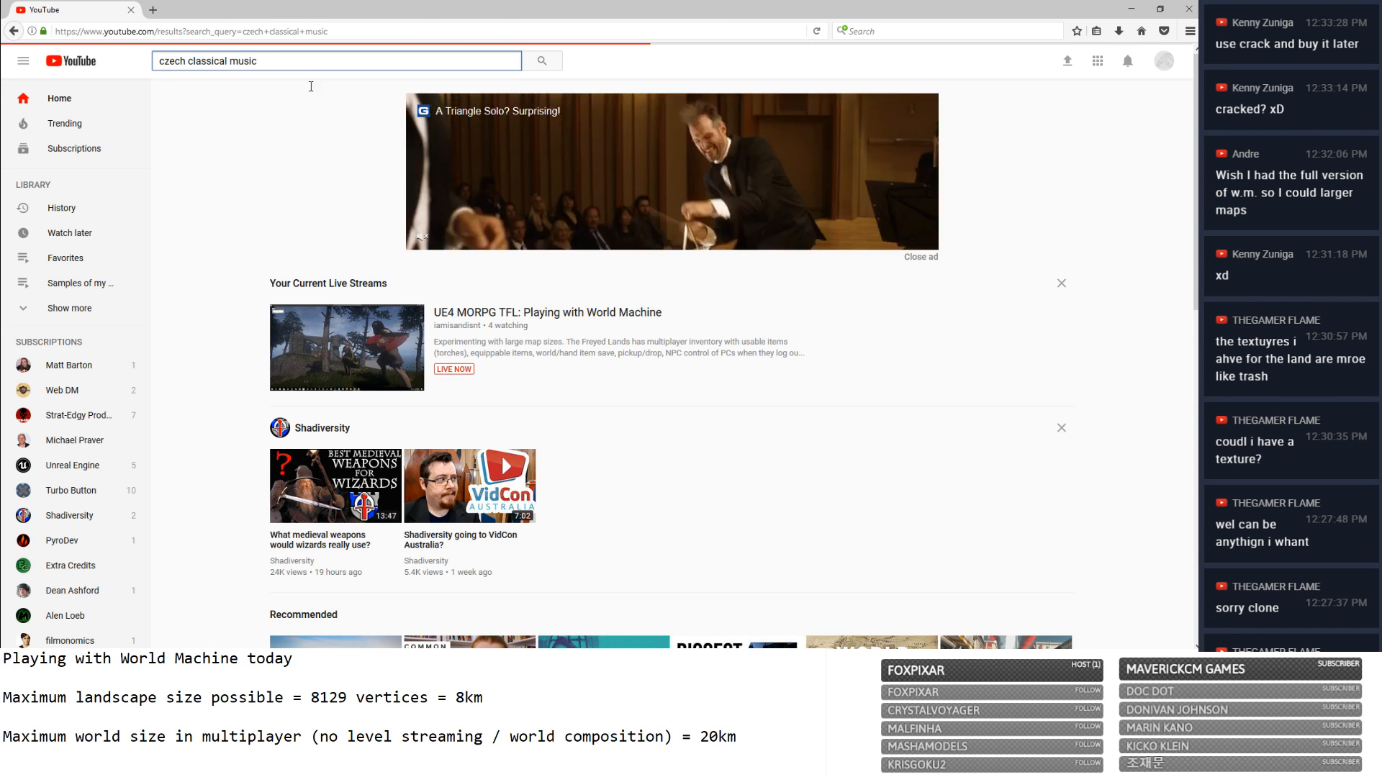
Filter the video results to Creative Commons and Long (> 20 minutes).
click(672, 107)
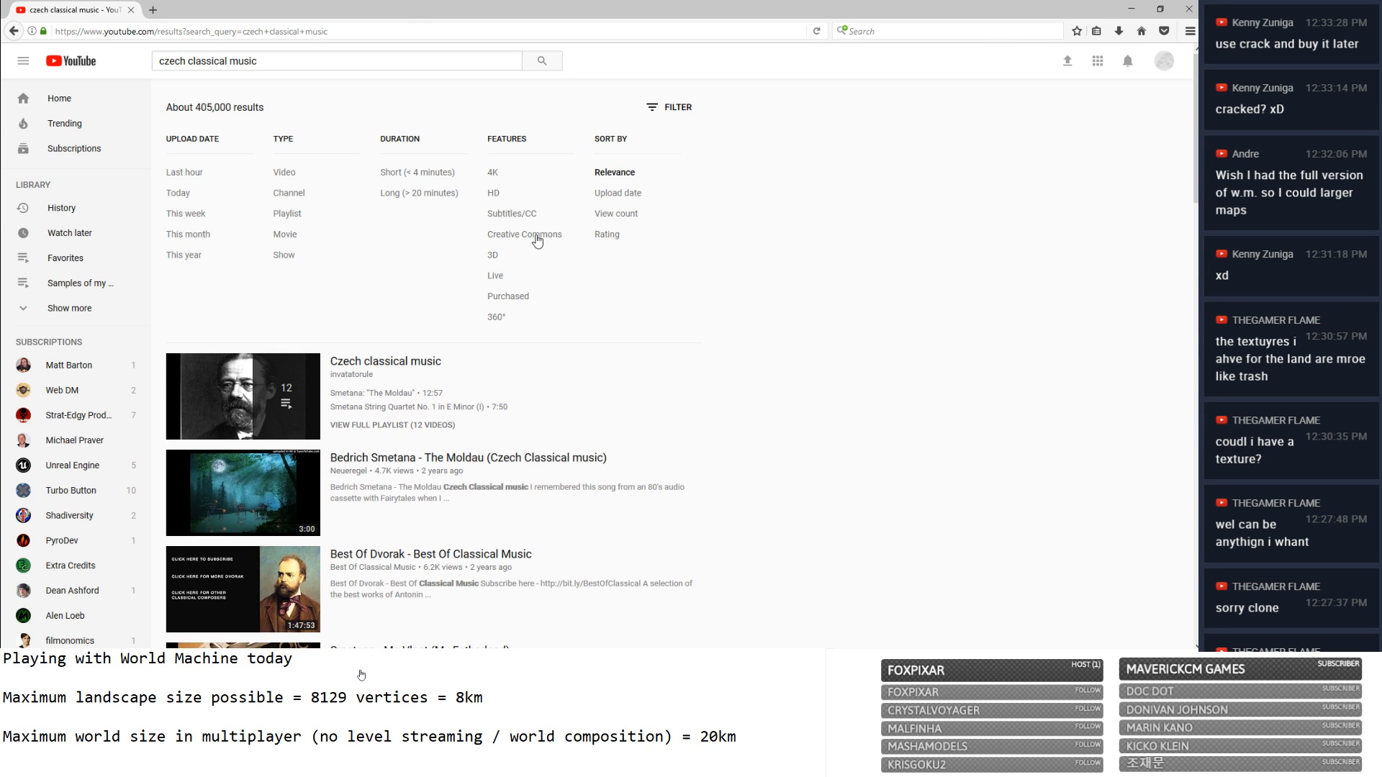
click(538, 238)
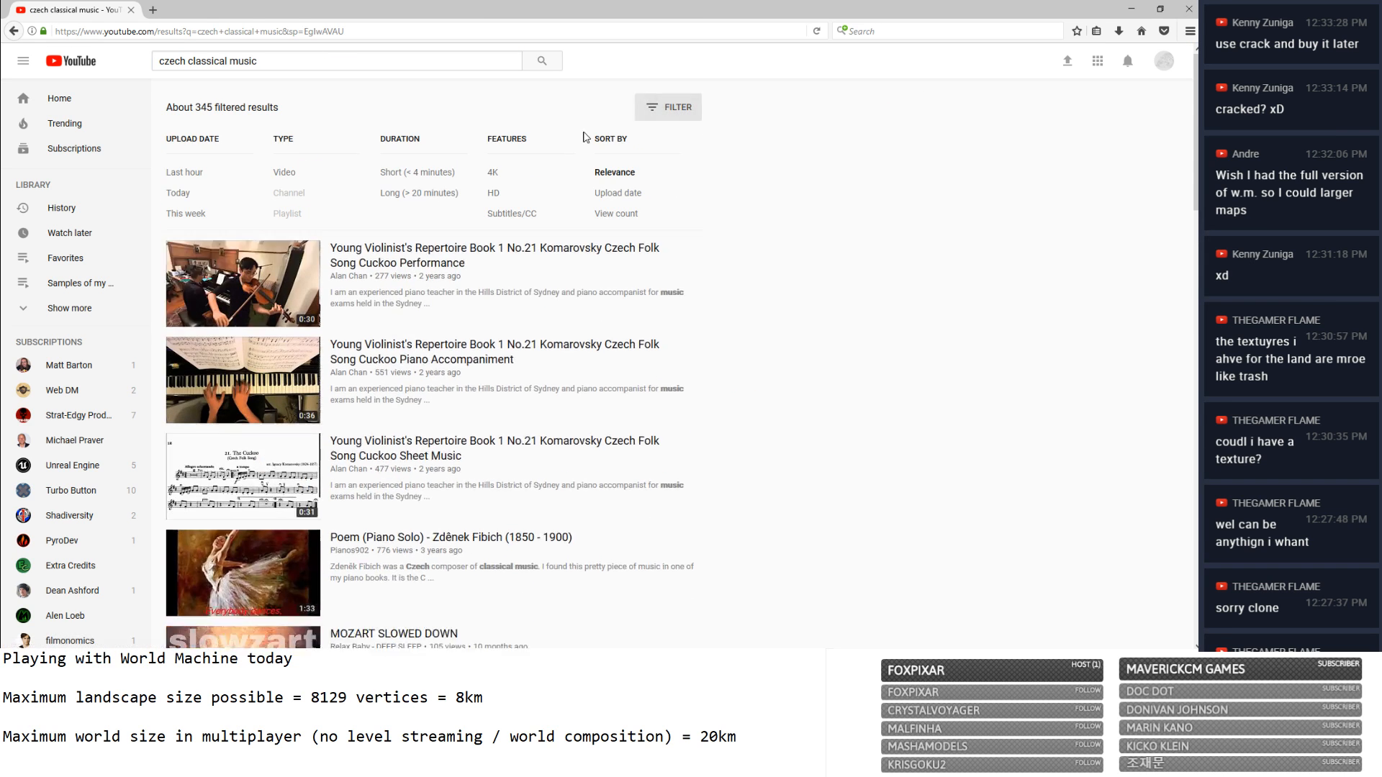
click(425, 196)
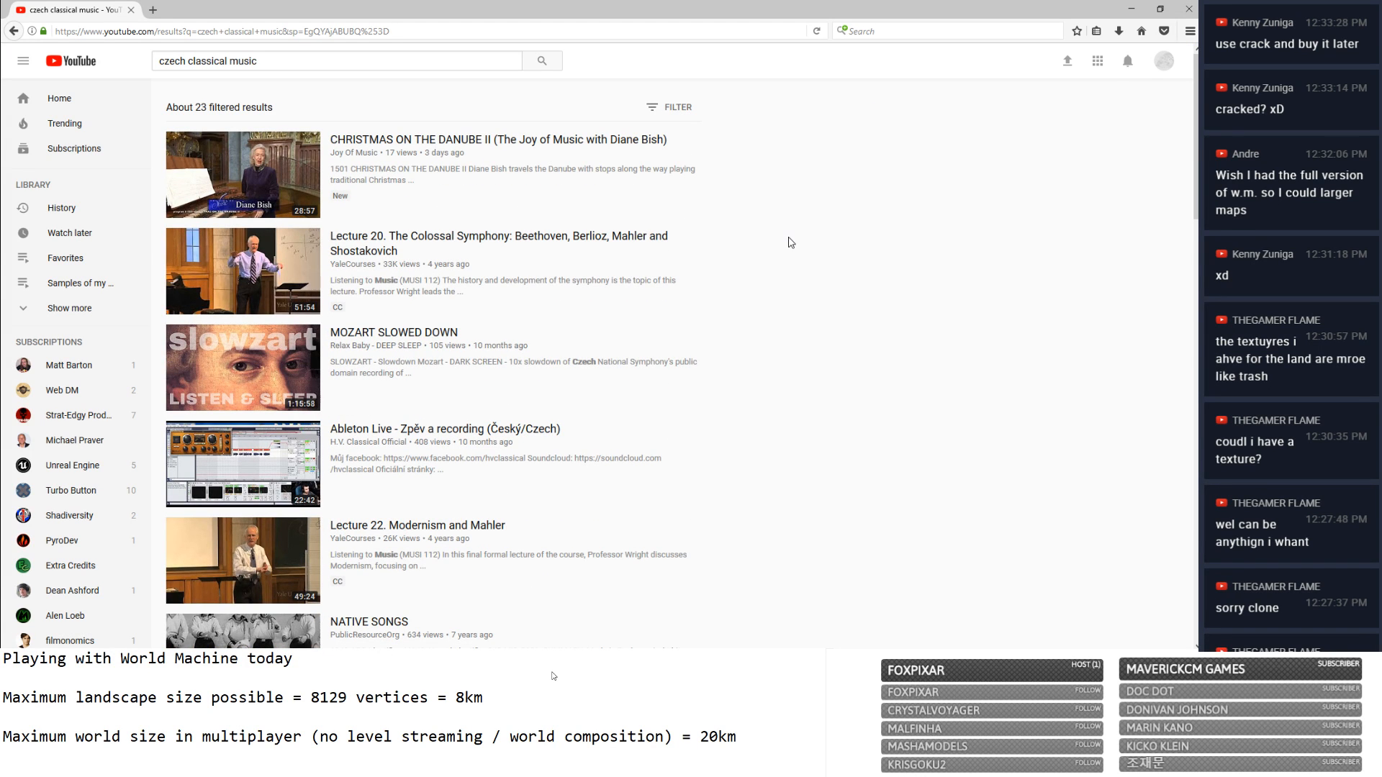
Sample the Lecture 20 symphony video, and play the MOZART SLOWED DOWN video with its sound muted.
click(523, 243)
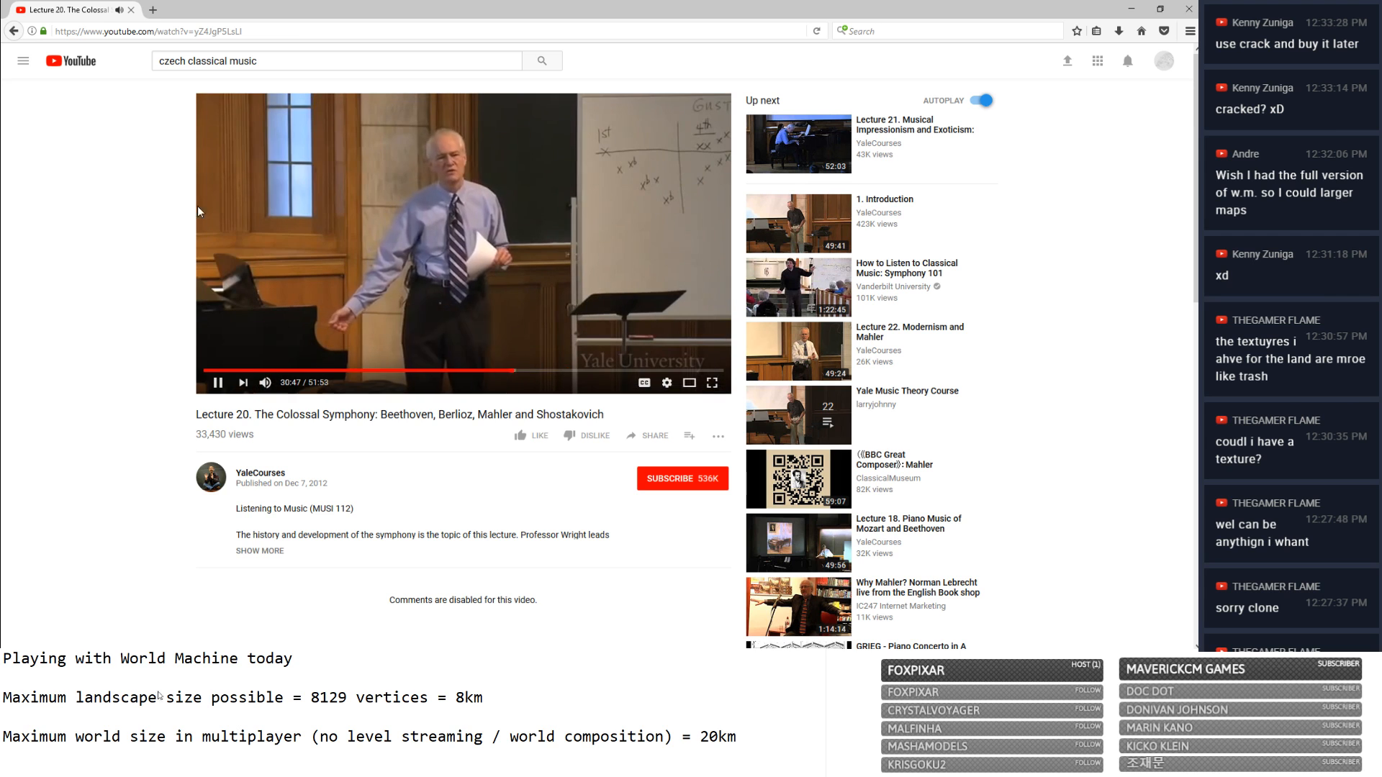
click(12, 33)
scroll(531, 272, down, 3)
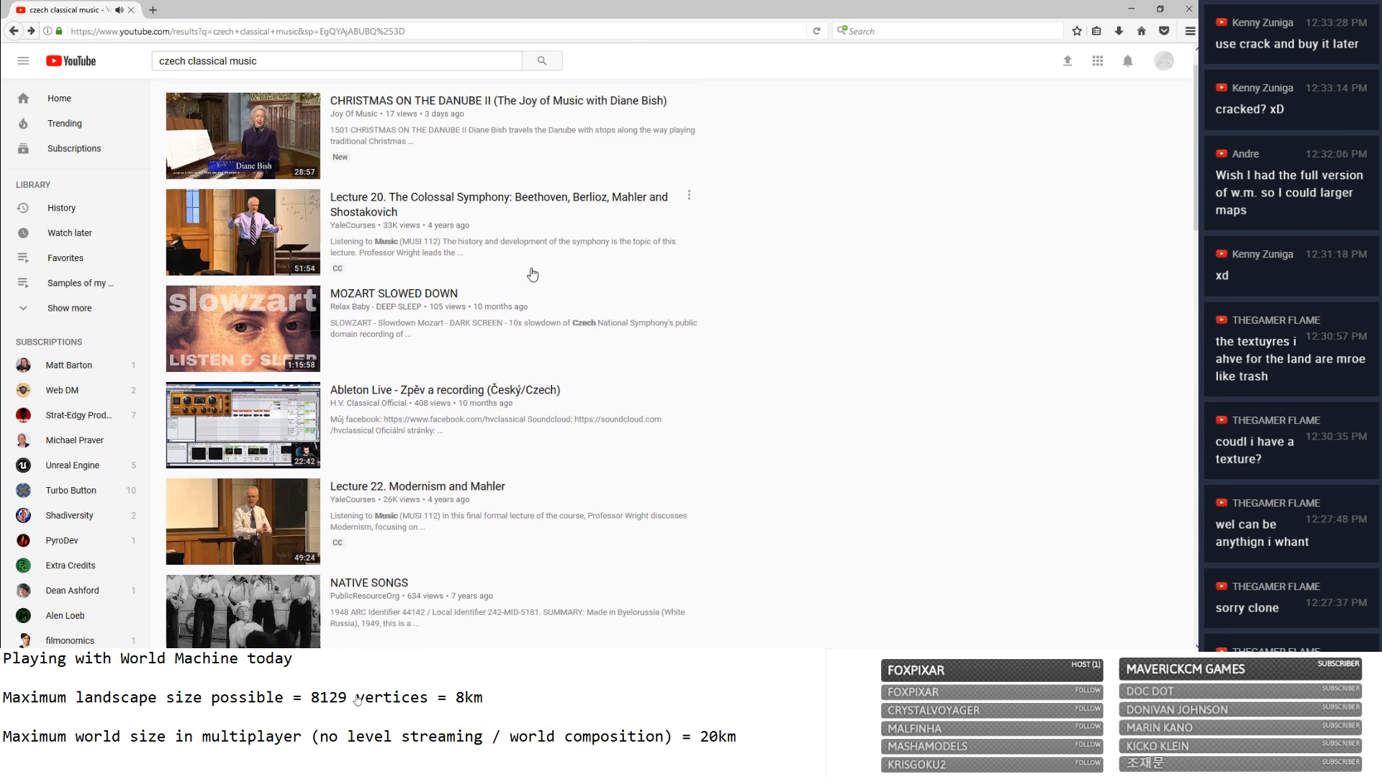
click(394, 117)
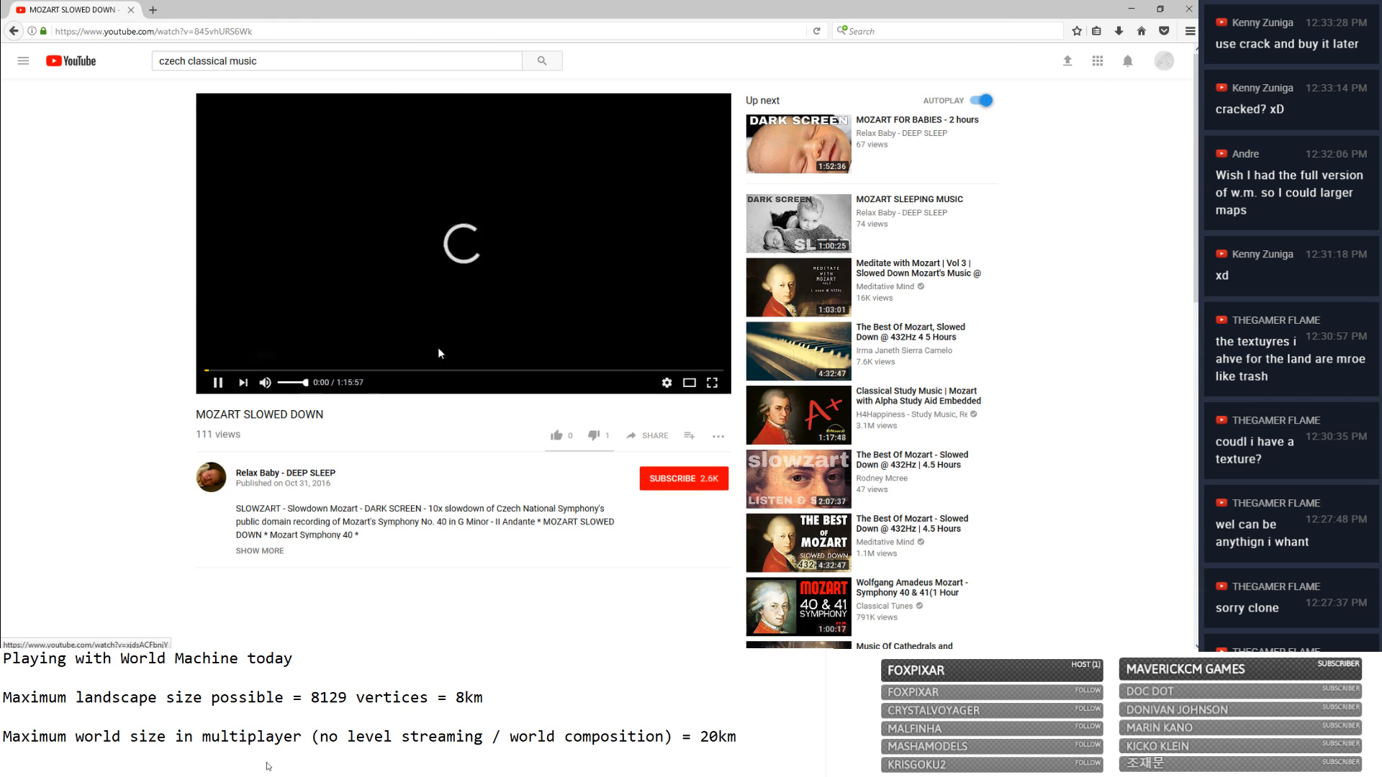
click(268, 383)
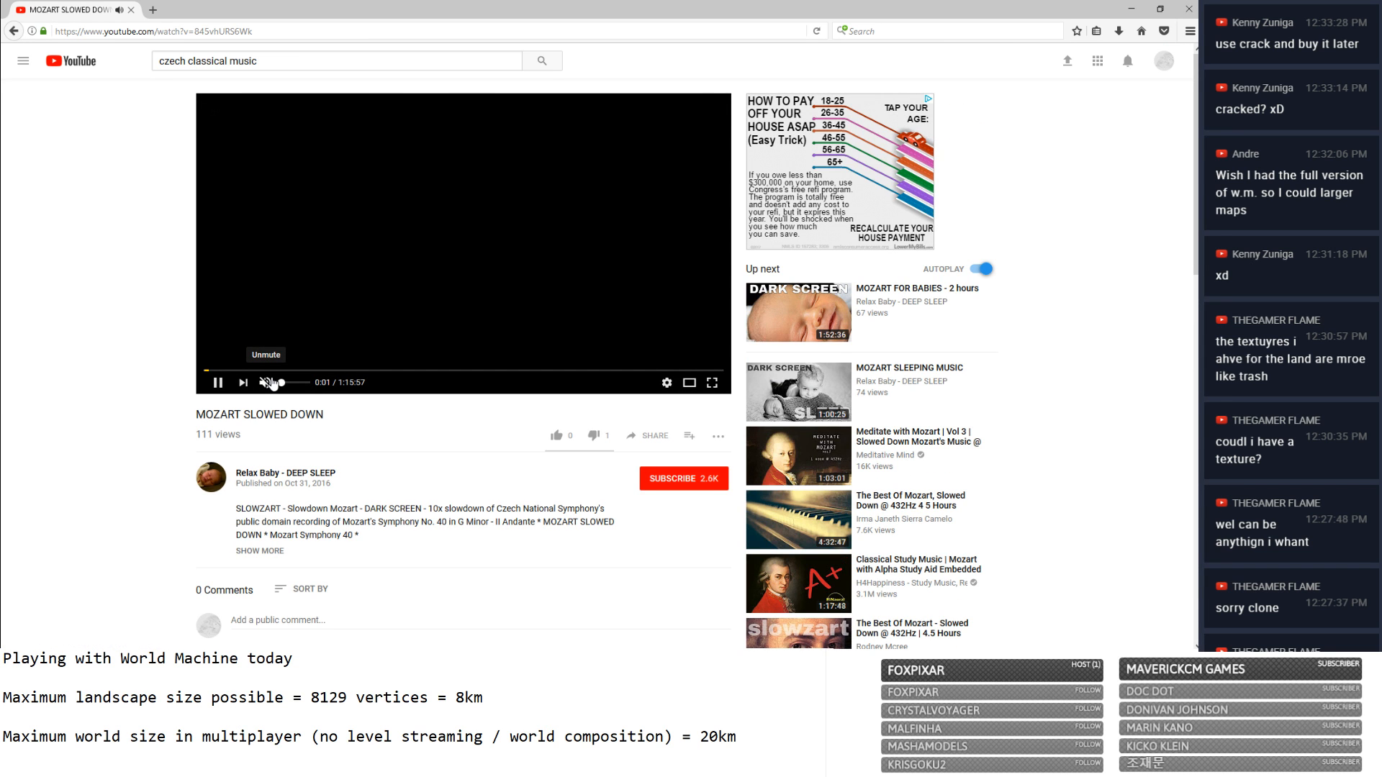
Return to World Machine, close the build report, and examine the built terrain's hills and flats from several angles and as a whole.
key(alt+Tab)
click(700, 410)
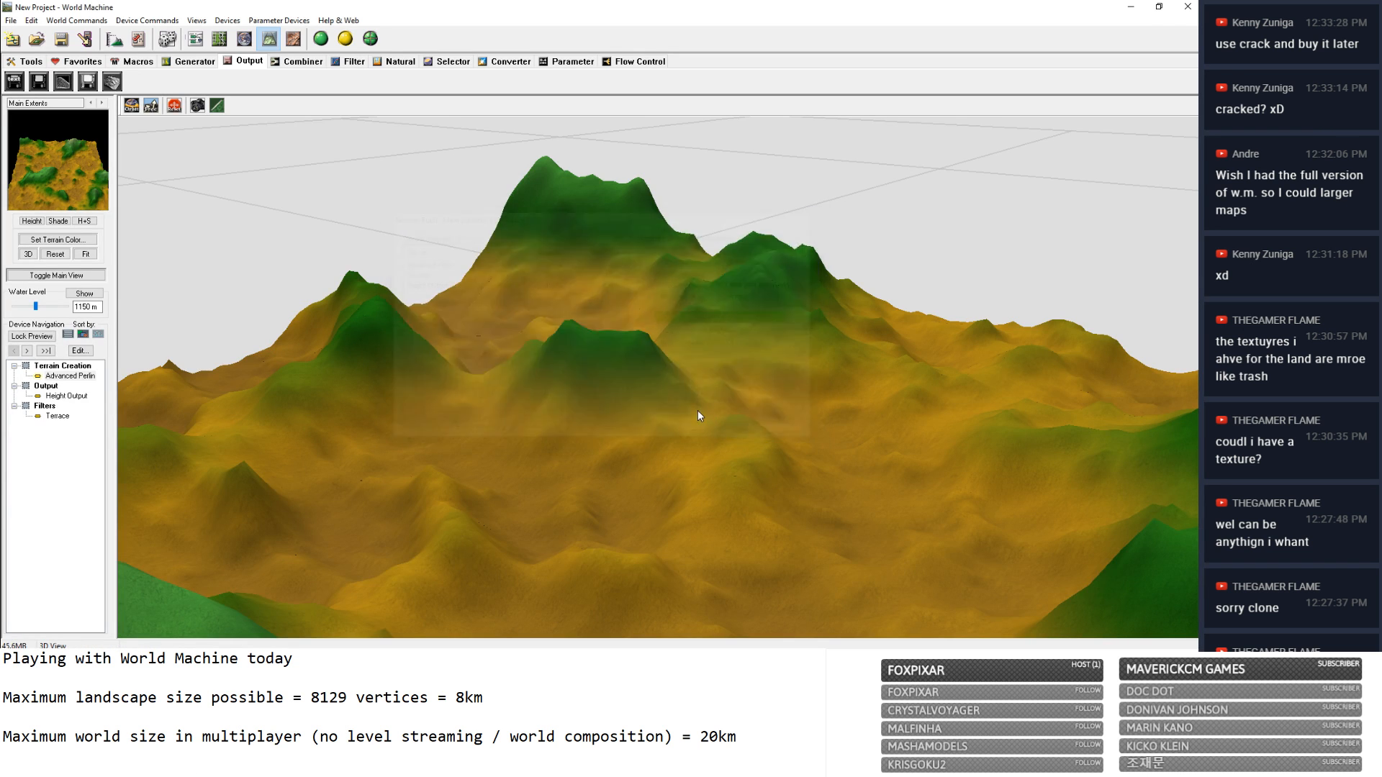
drag(656, 410, 902, 444)
scroll(843, 432, down, 5)
scroll(903, 444, up, 5)
drag(1012, 509, 1217, 425)
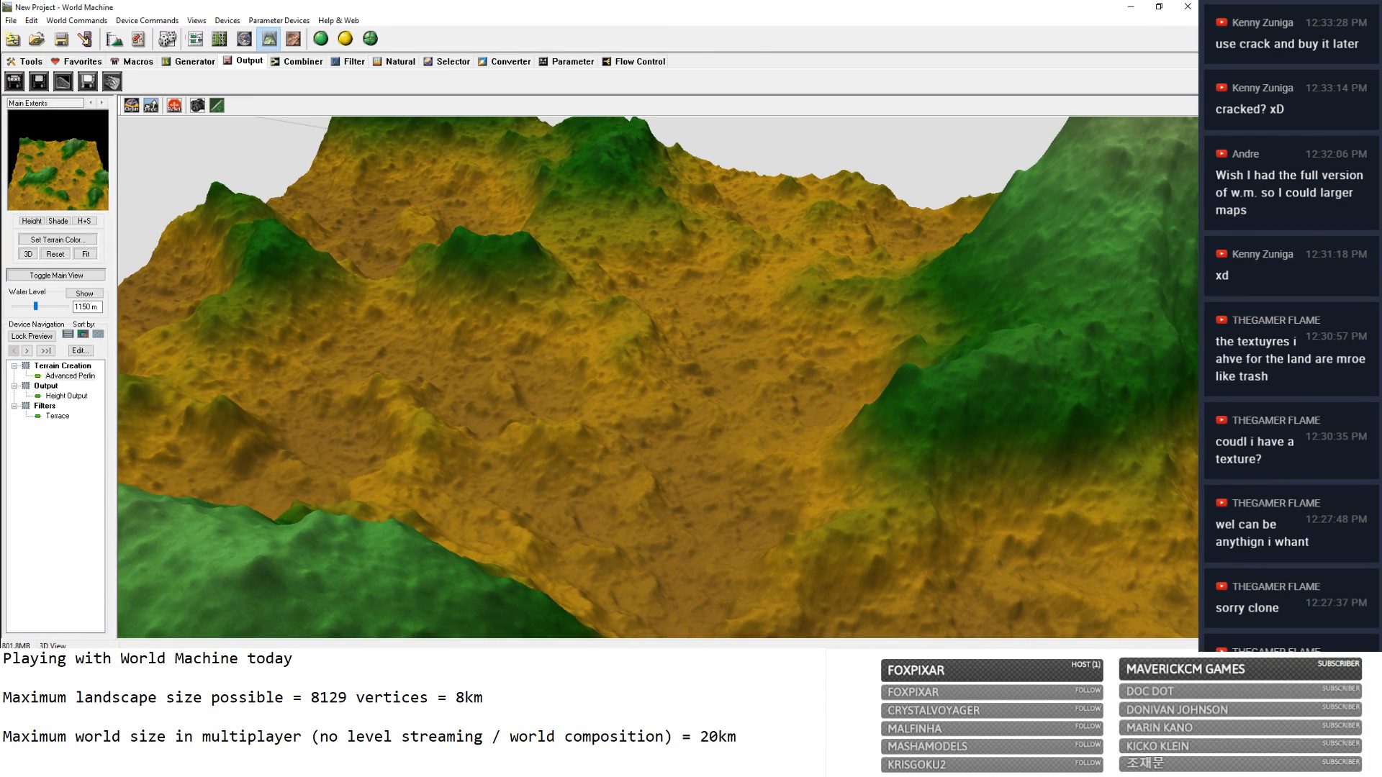
drag(755, 400, 821, 358)
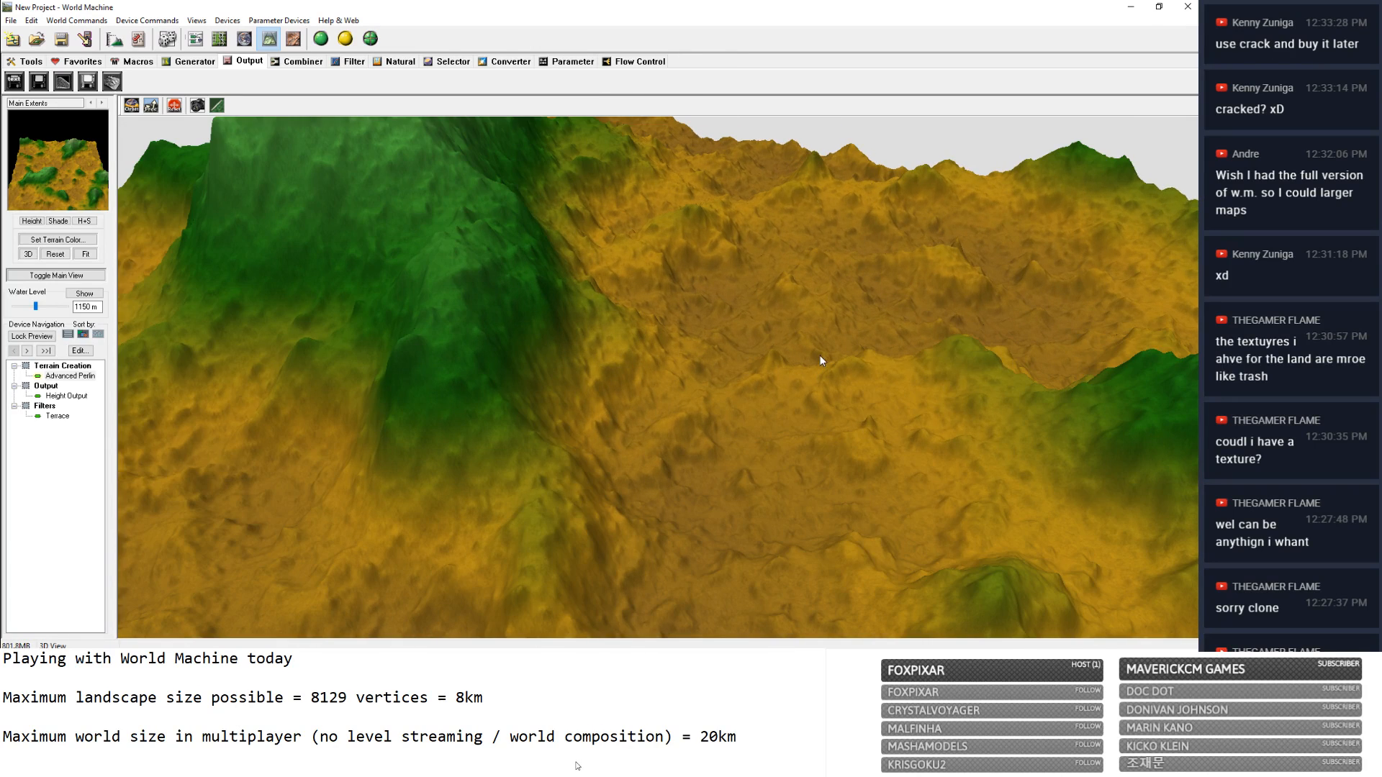
drag(585, 422, 711, 454)
right_drag(711, 453, 714, 490)
drag(714, 490, 811, 457)
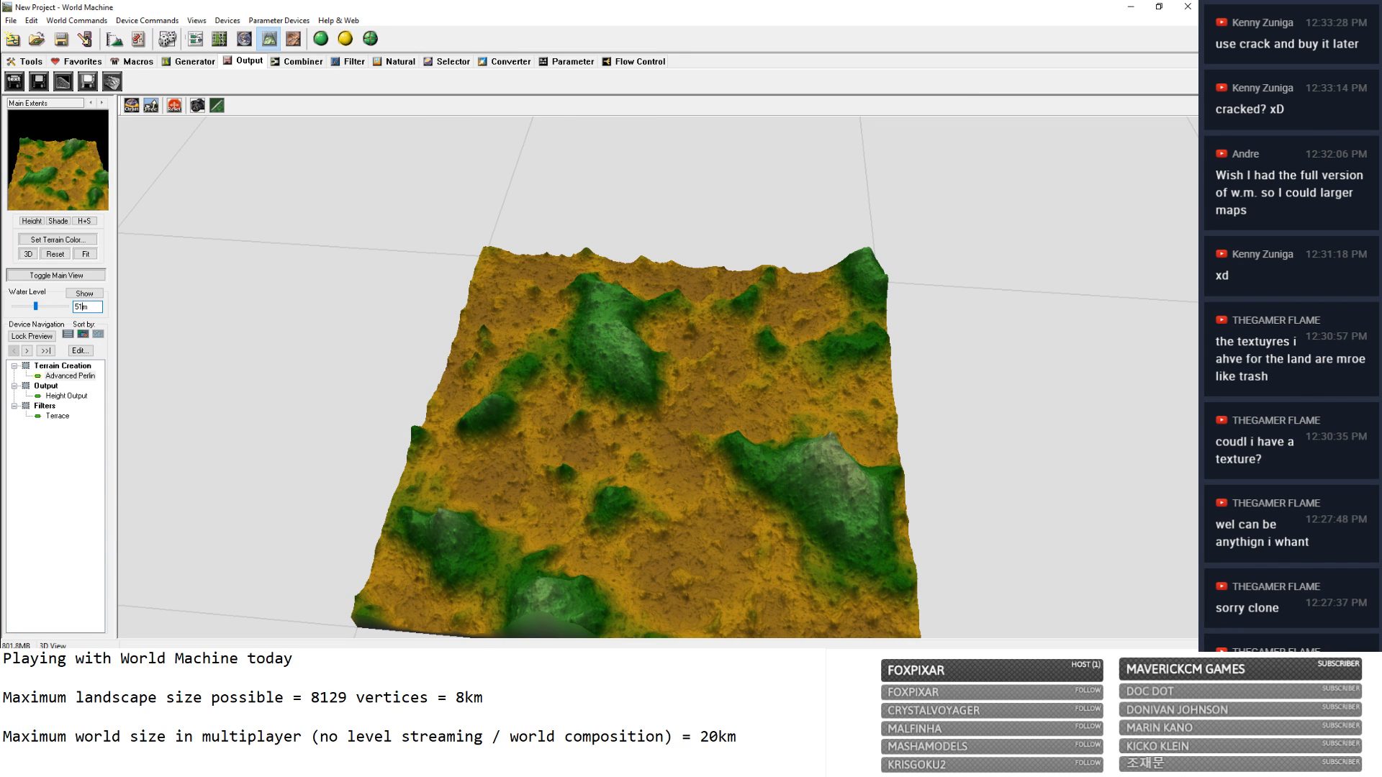
Set the Terrace filter to 30 terraces with a shape of 0.91344, reduce its layering, and accept the settings.
click(57, 416)
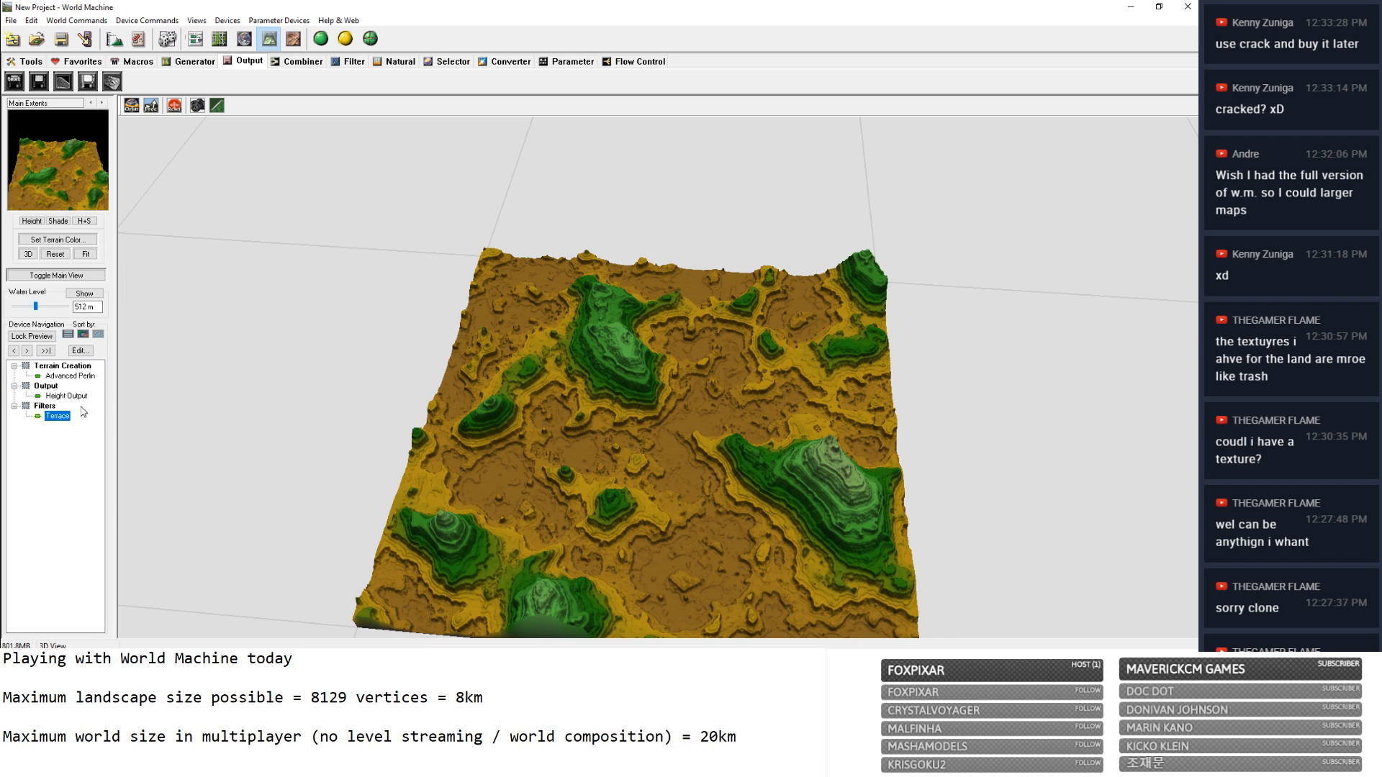
double_click(55, 418)
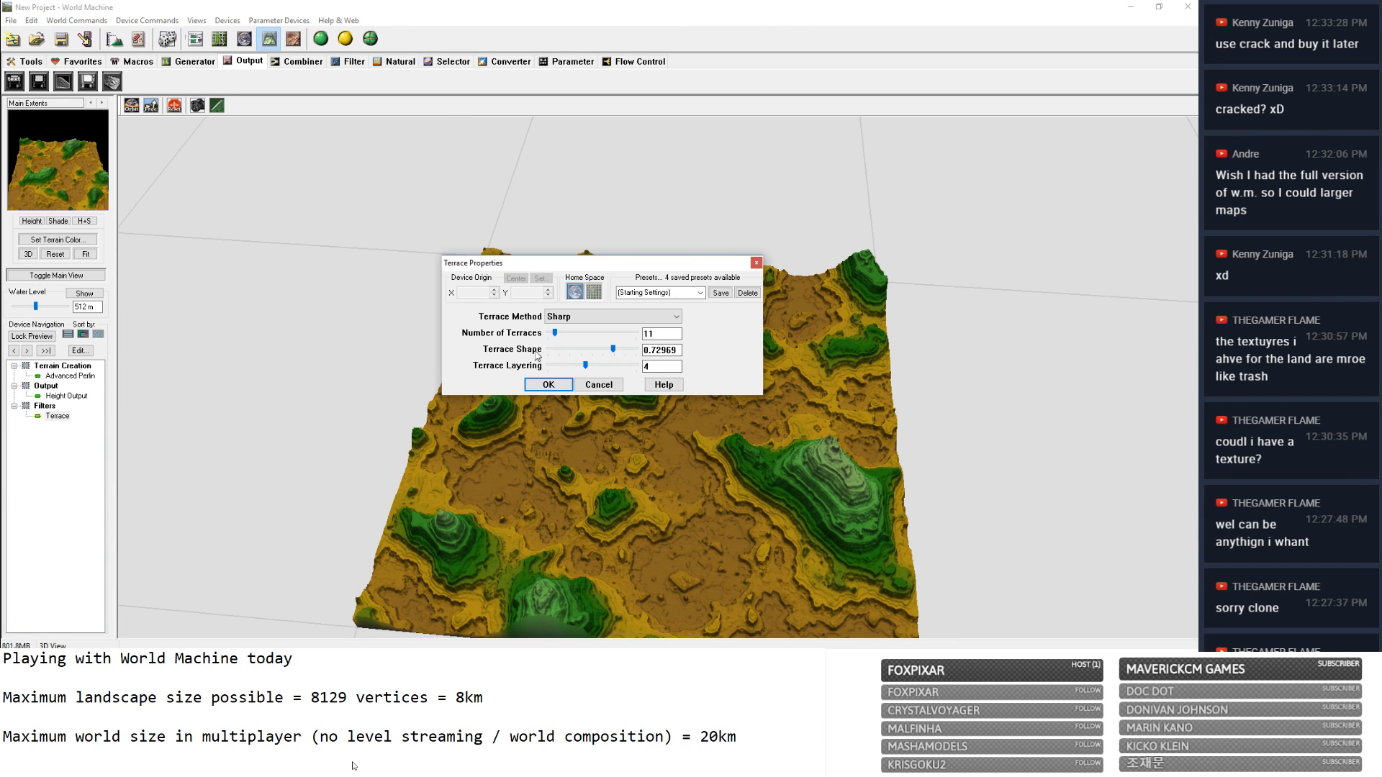
drag(605, 268, 921, 161)
drag(872, 229, 887, 229)
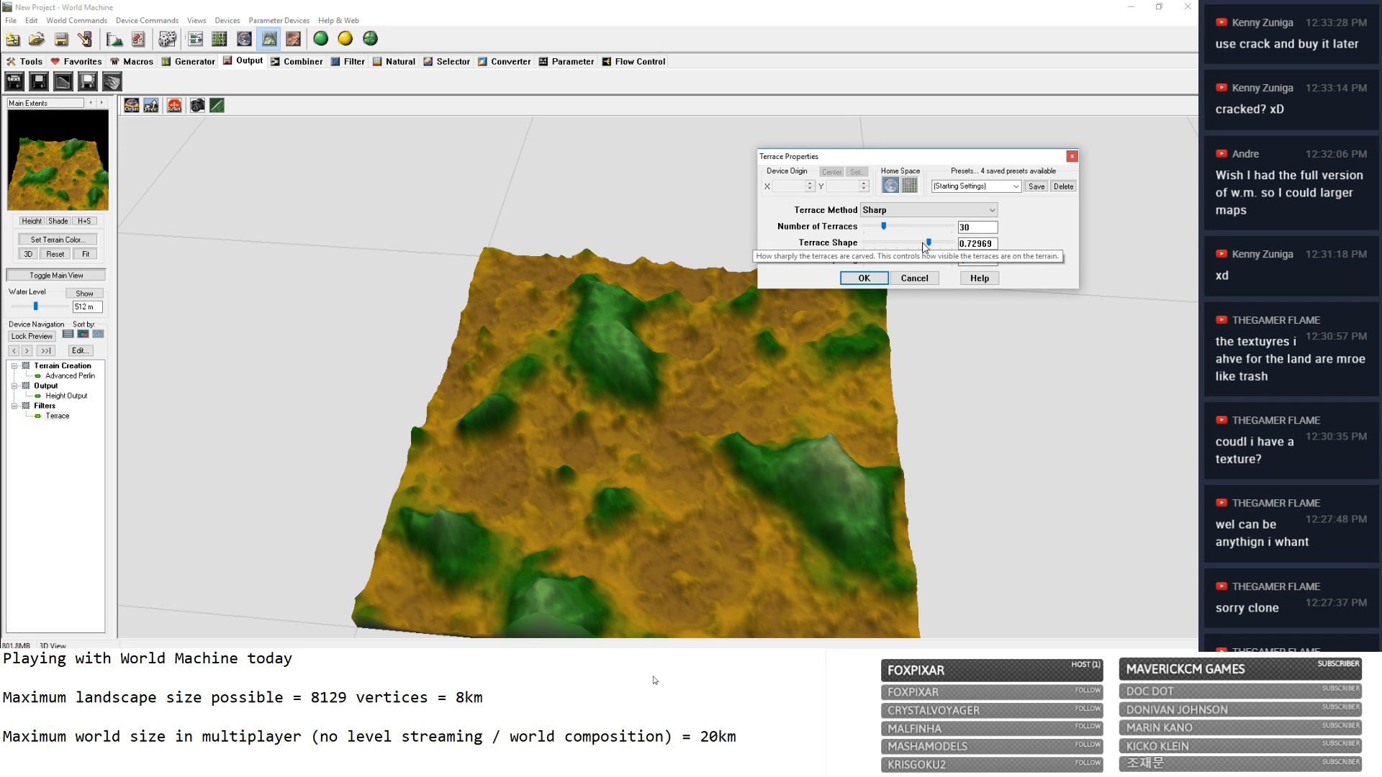
drag(928, 243, 947, 248)
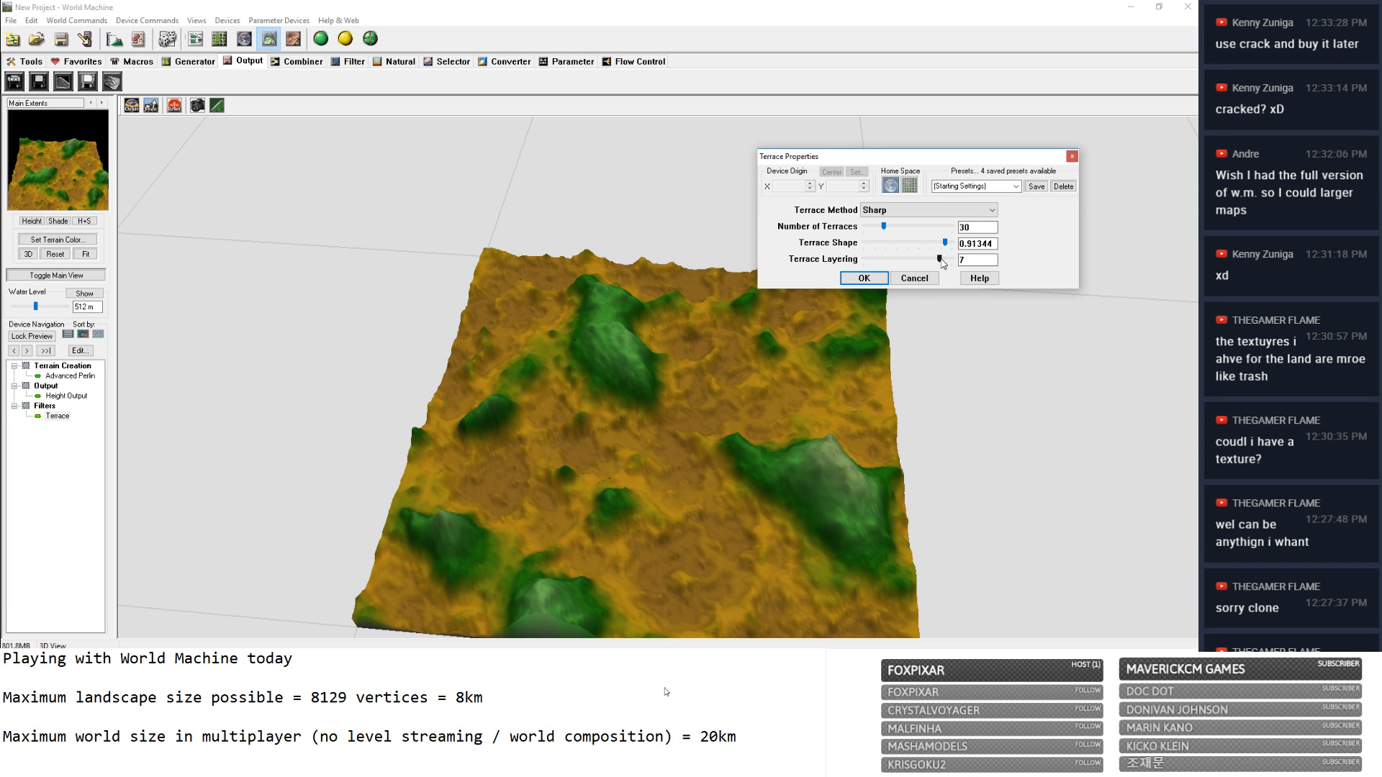
mouse_move(943, 264)
mouse_down()
mouse_move(893, 264)
mouse_move(917, 263)
mouse_up()
click(864, 278)
Build the full 8129 x 8129 terrain with the revised terraces, and switch to the Unreal Editor while it builds.
drag(619, 367, 724, 401)
scroll(756, 308, up, 6)
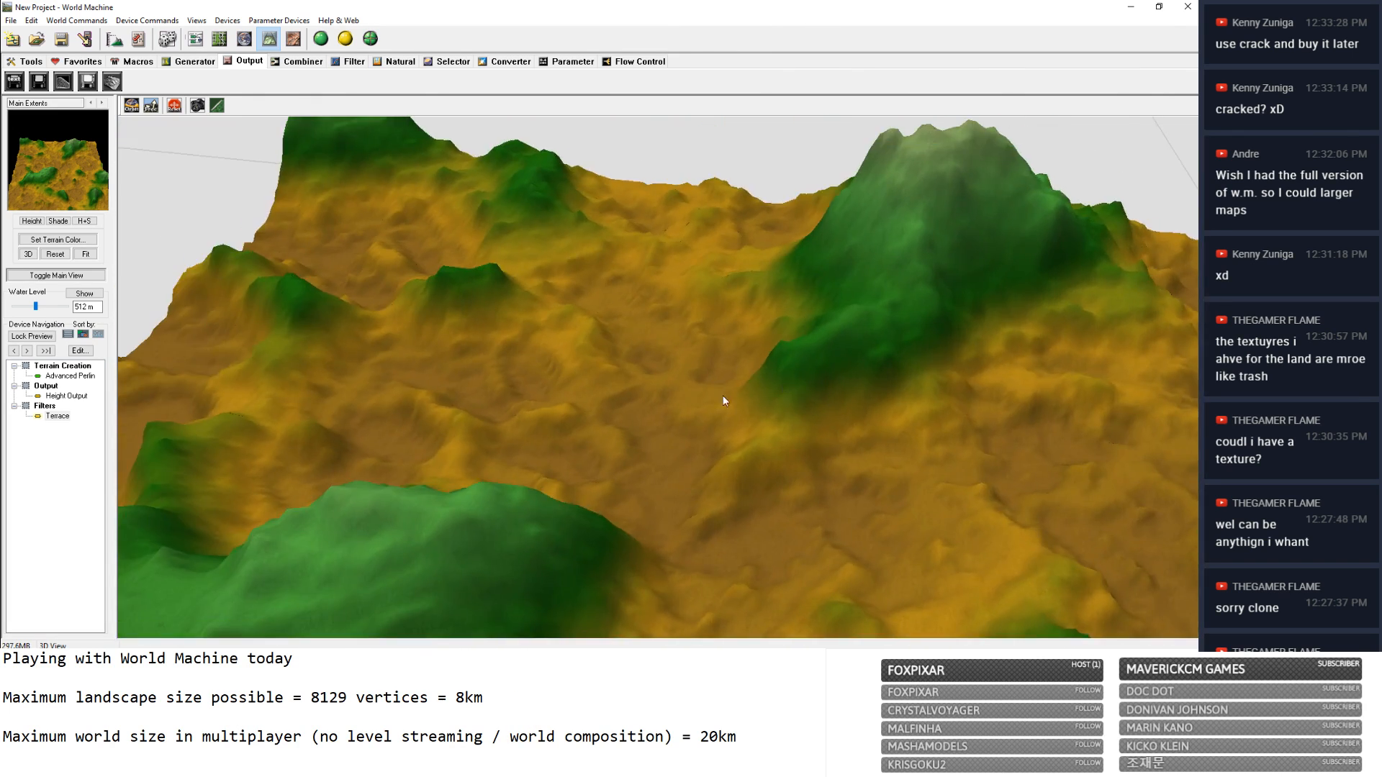
scroll(720, 392, up, 4)
drag(610, 400, 525, 317)
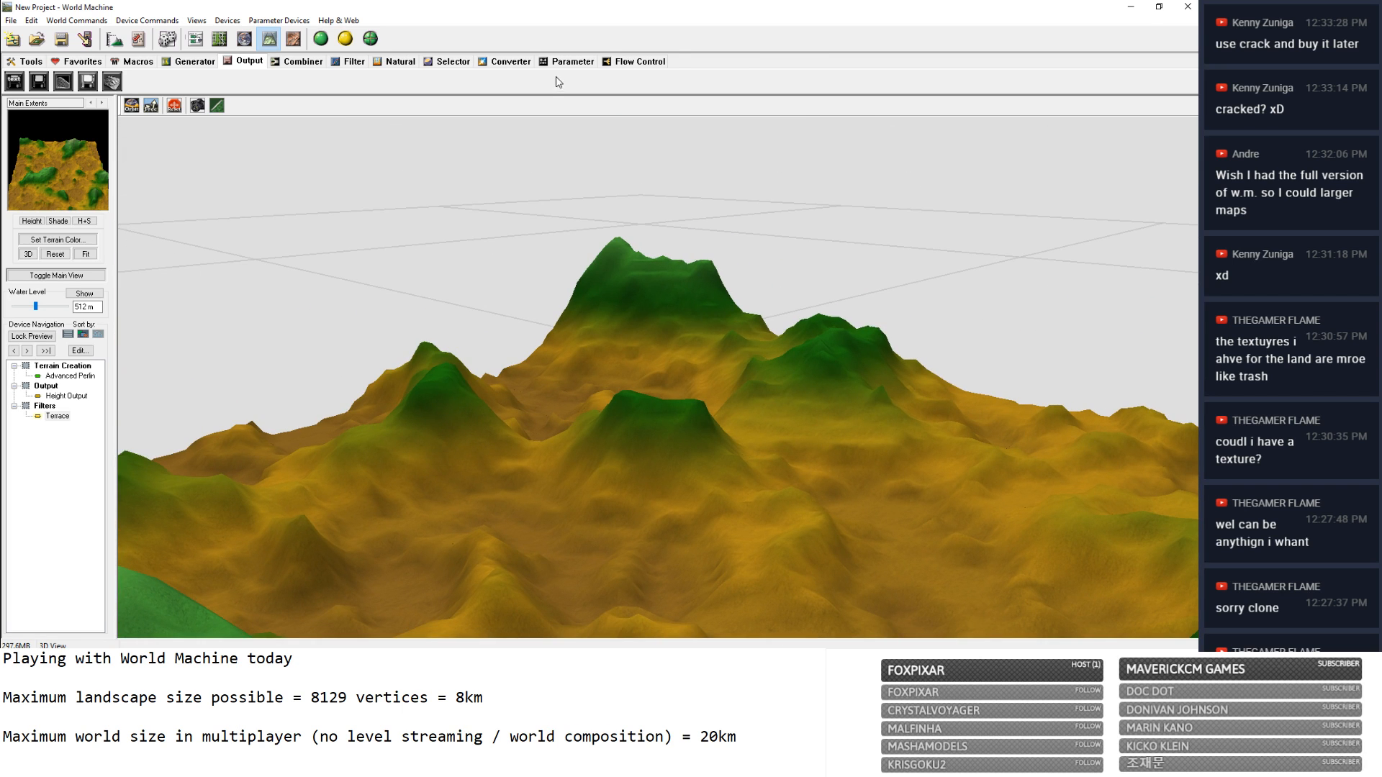
click(321, 38)
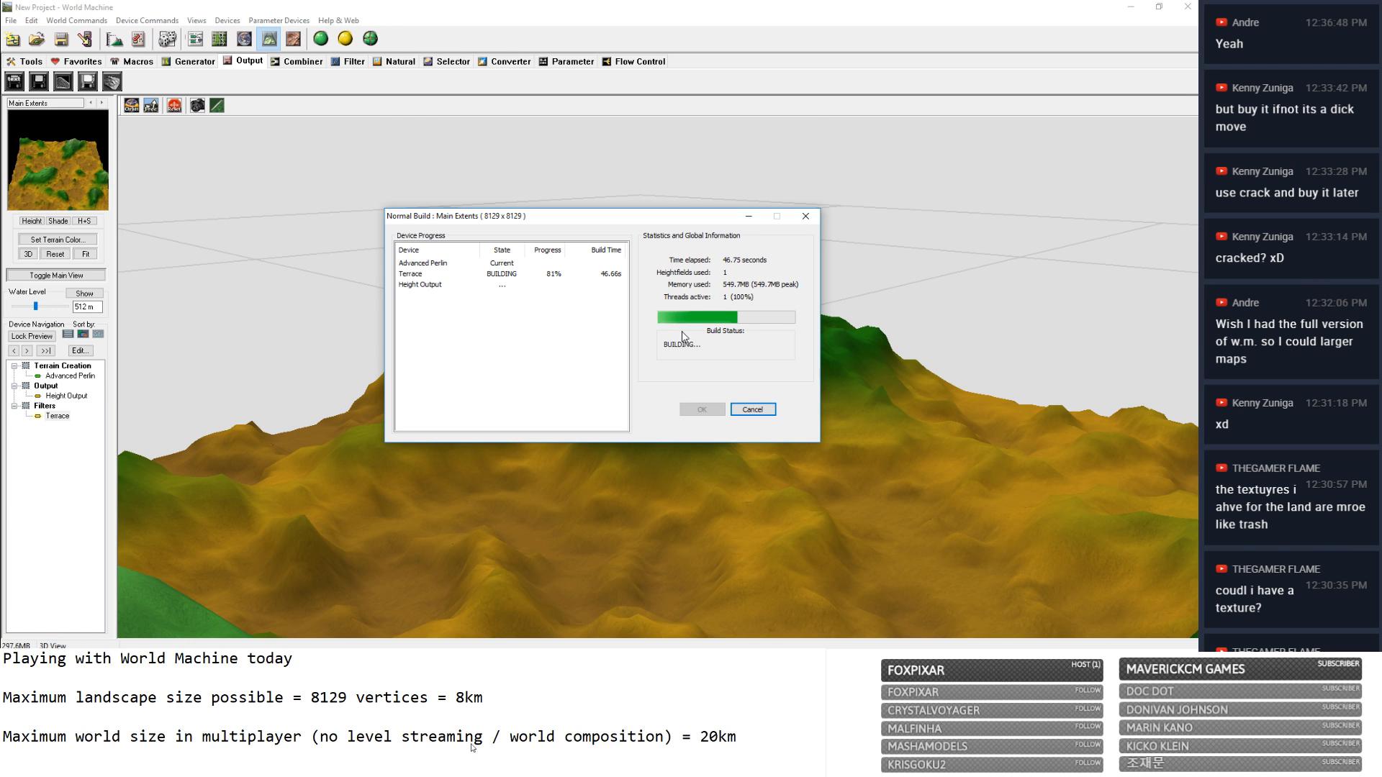
key(alt+Tab)
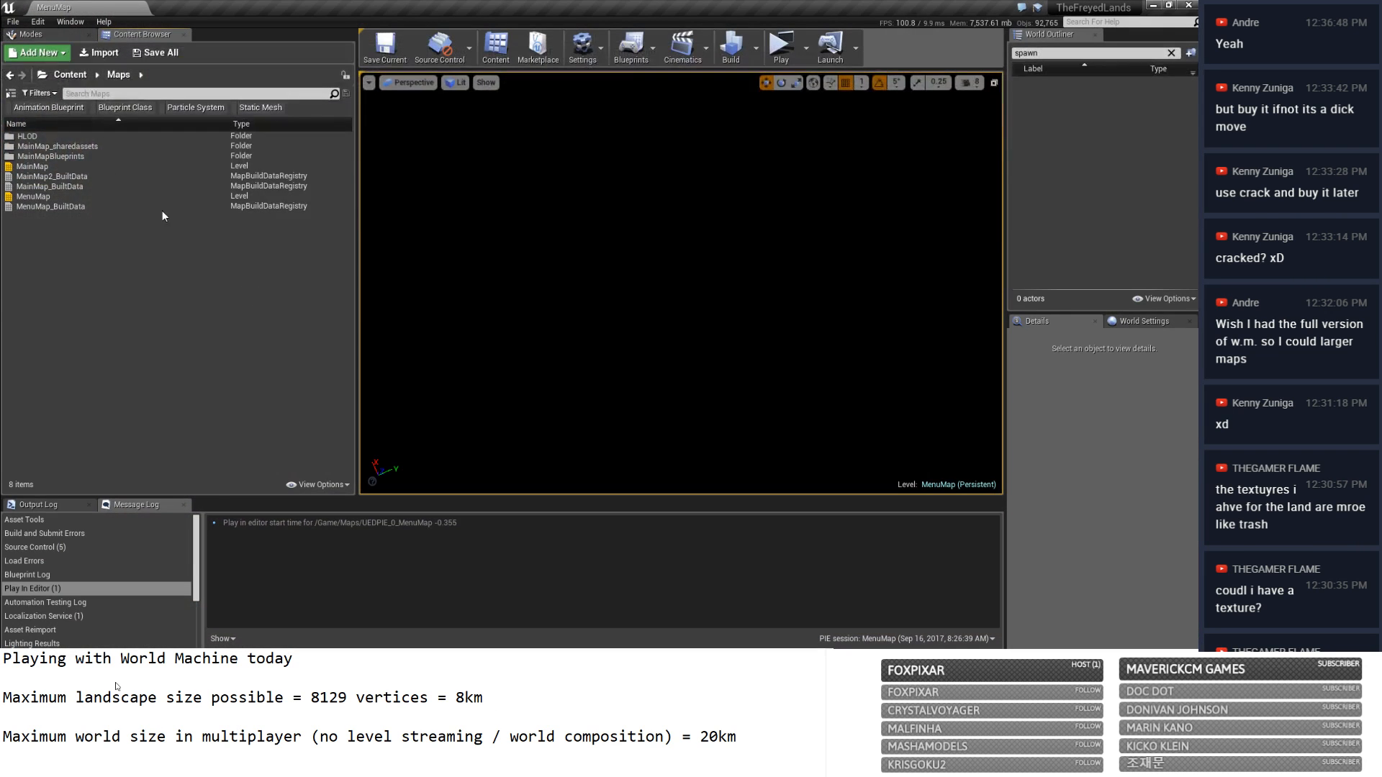
Open the MainMap level, and switch back to World Machine while it loads.
double_click(43, 167)
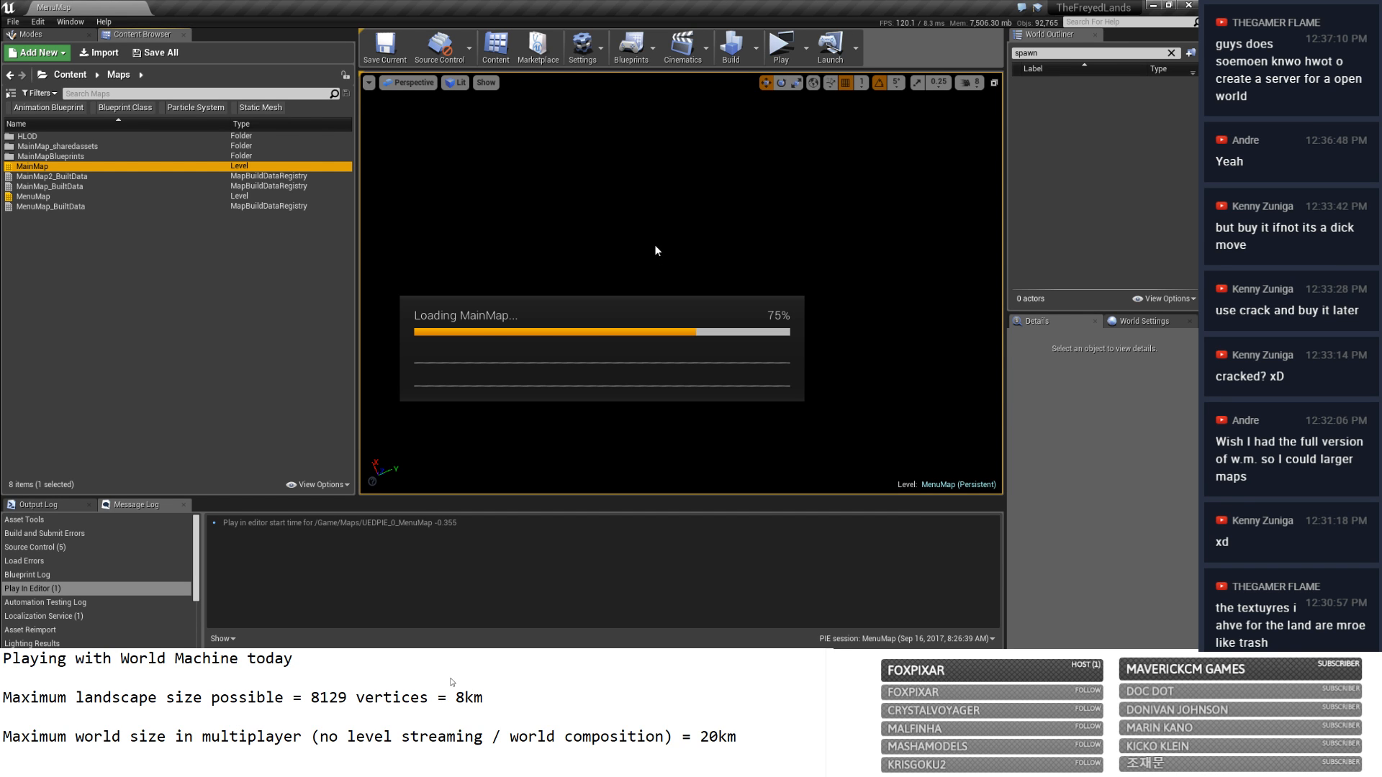
key(alt+Tab)
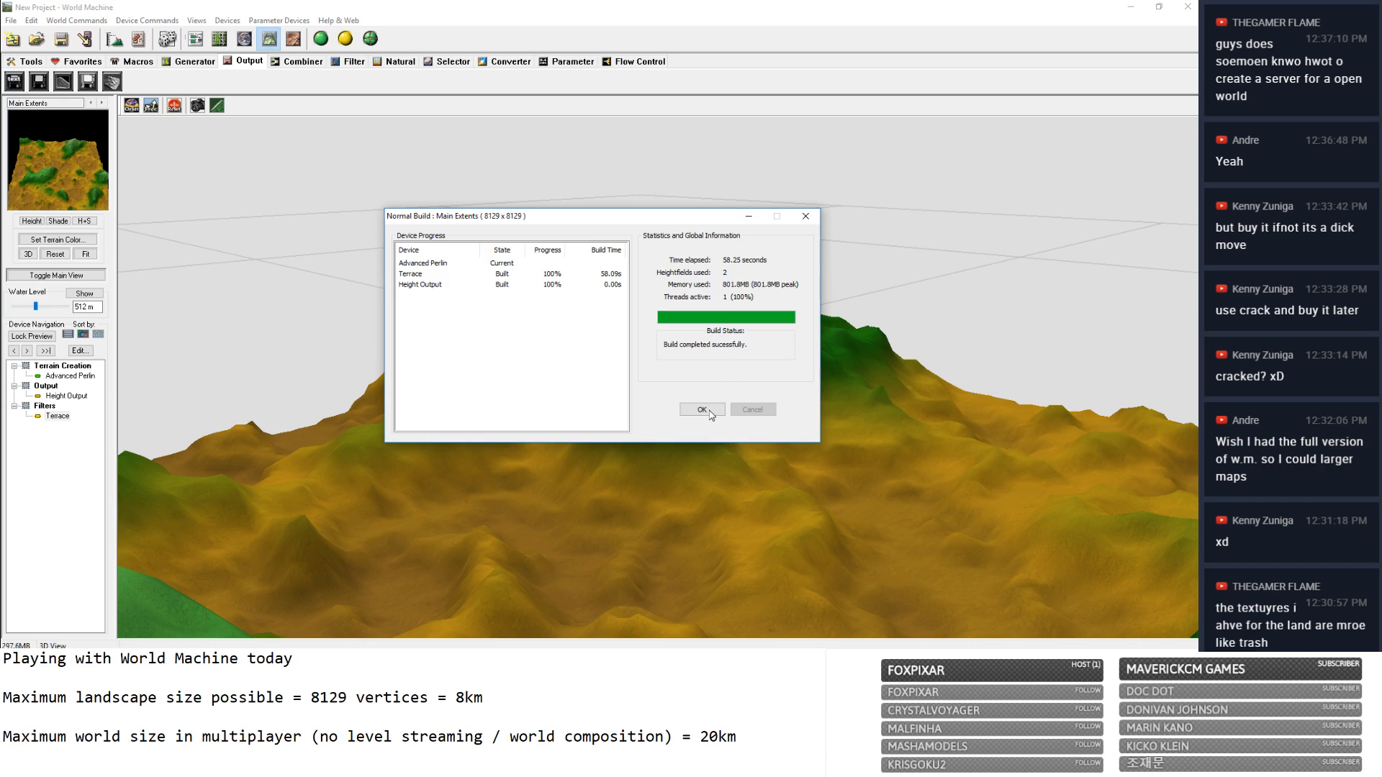
Close the build report and examine the terraced hills and lowlands from several angles.
click(701, 410)
scroll(750, 439, up, 5)
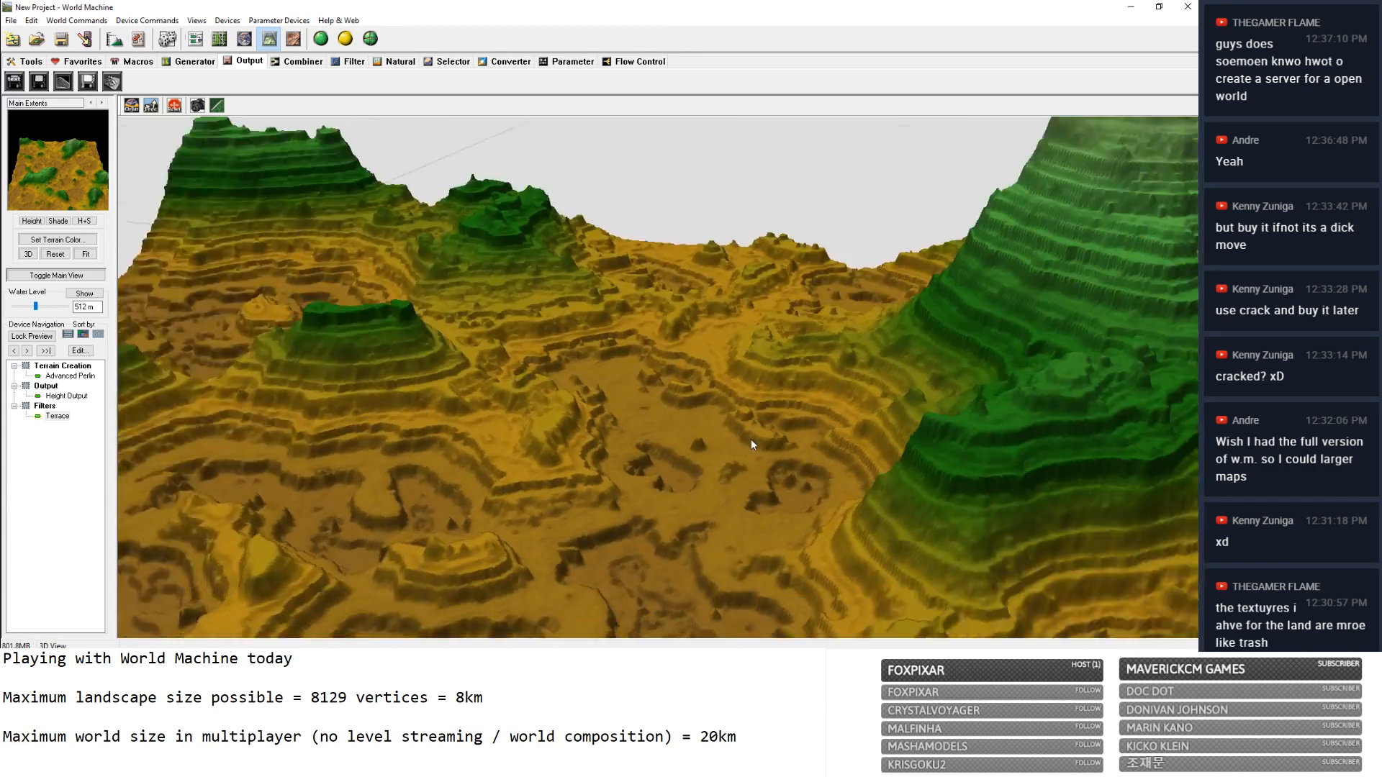
drag(750, 439, 1216, 459)
drag(533, 319, 578, 286)
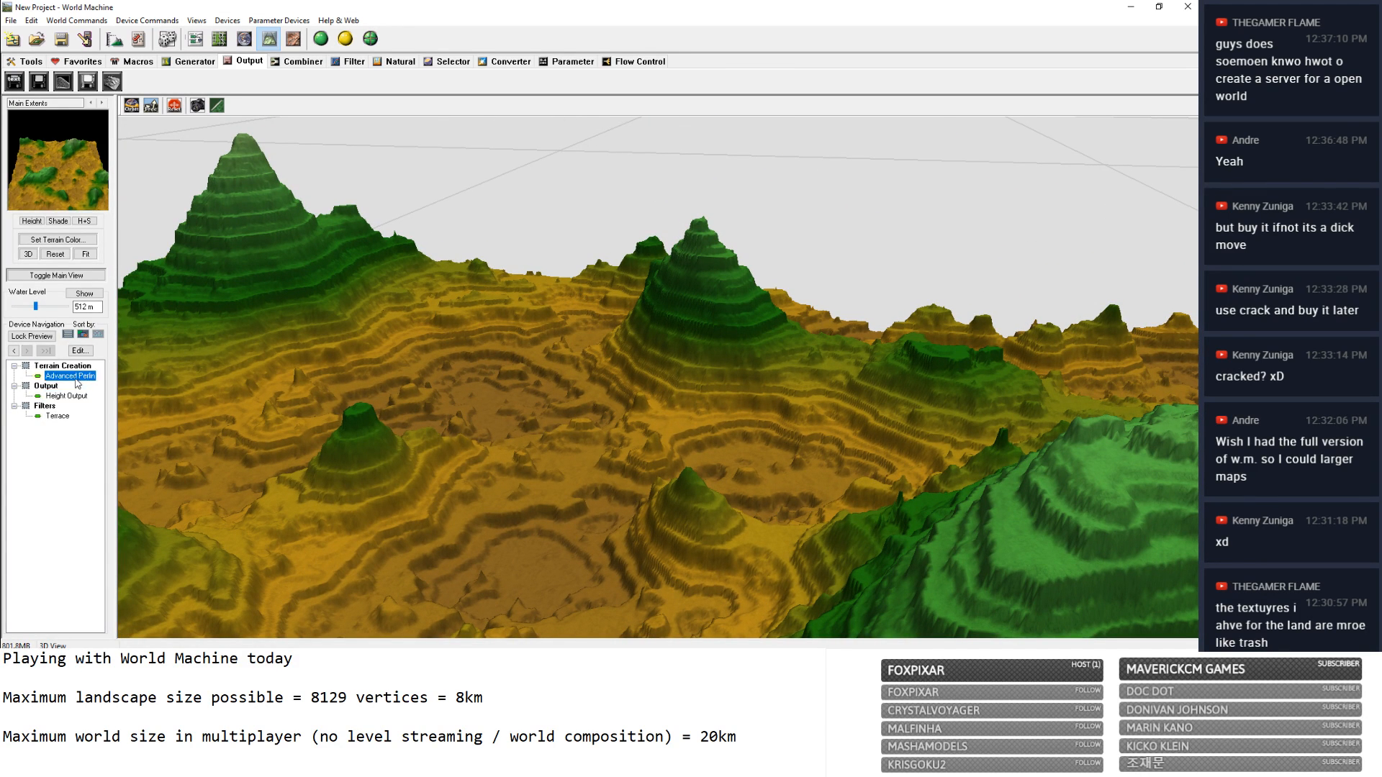
Set the Terrace filter to 5 terraces with a shape of 0.27031 and a layering of 2, and accept the settings.
click(71, 397)
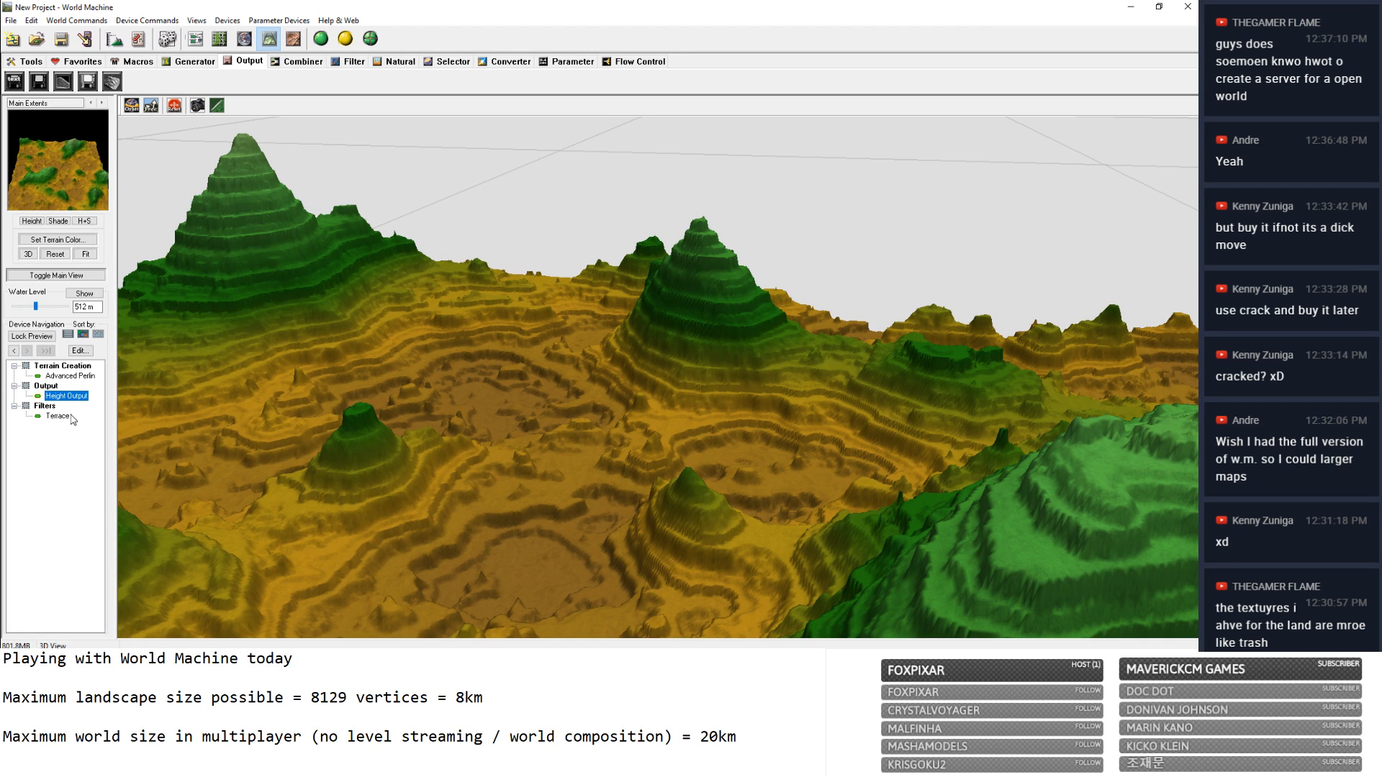
double_click(67, 417)
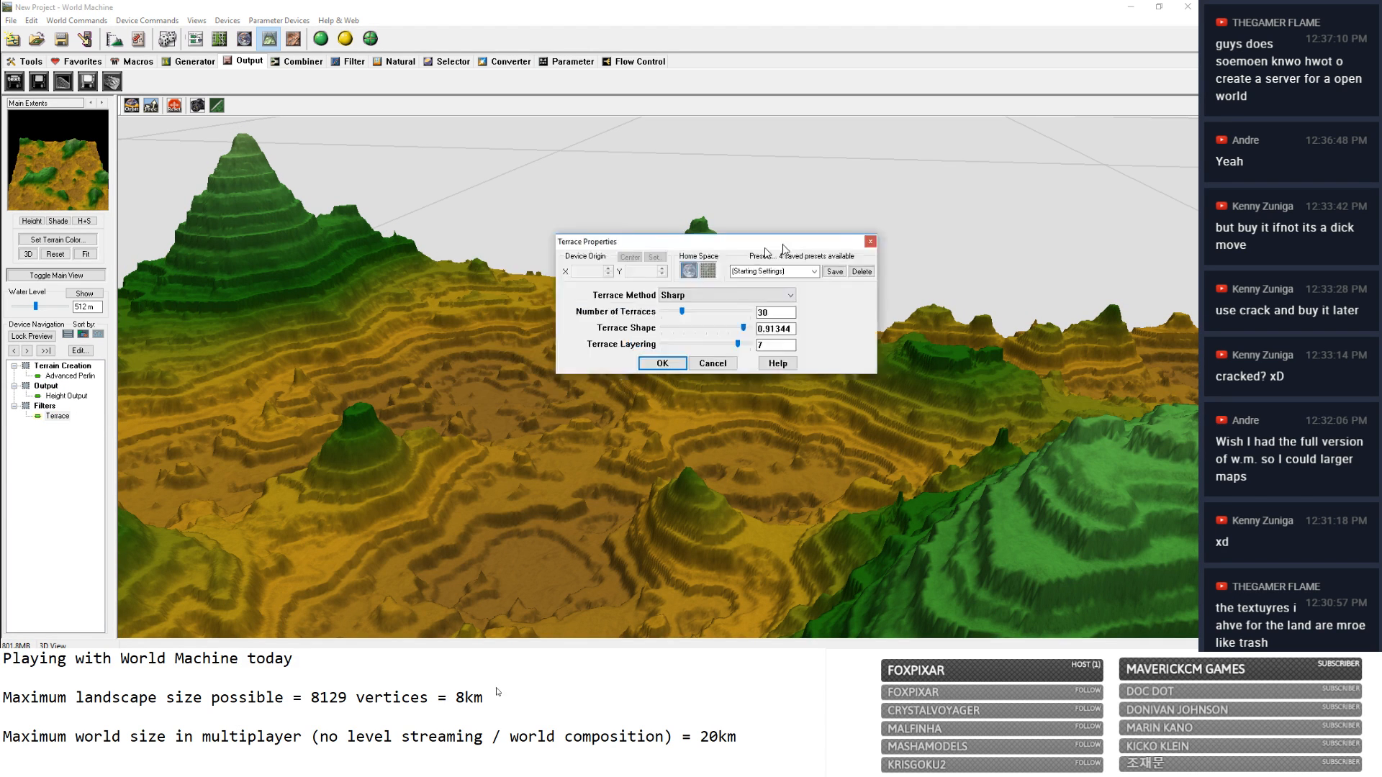
drag(646, 263, 1030, 191)
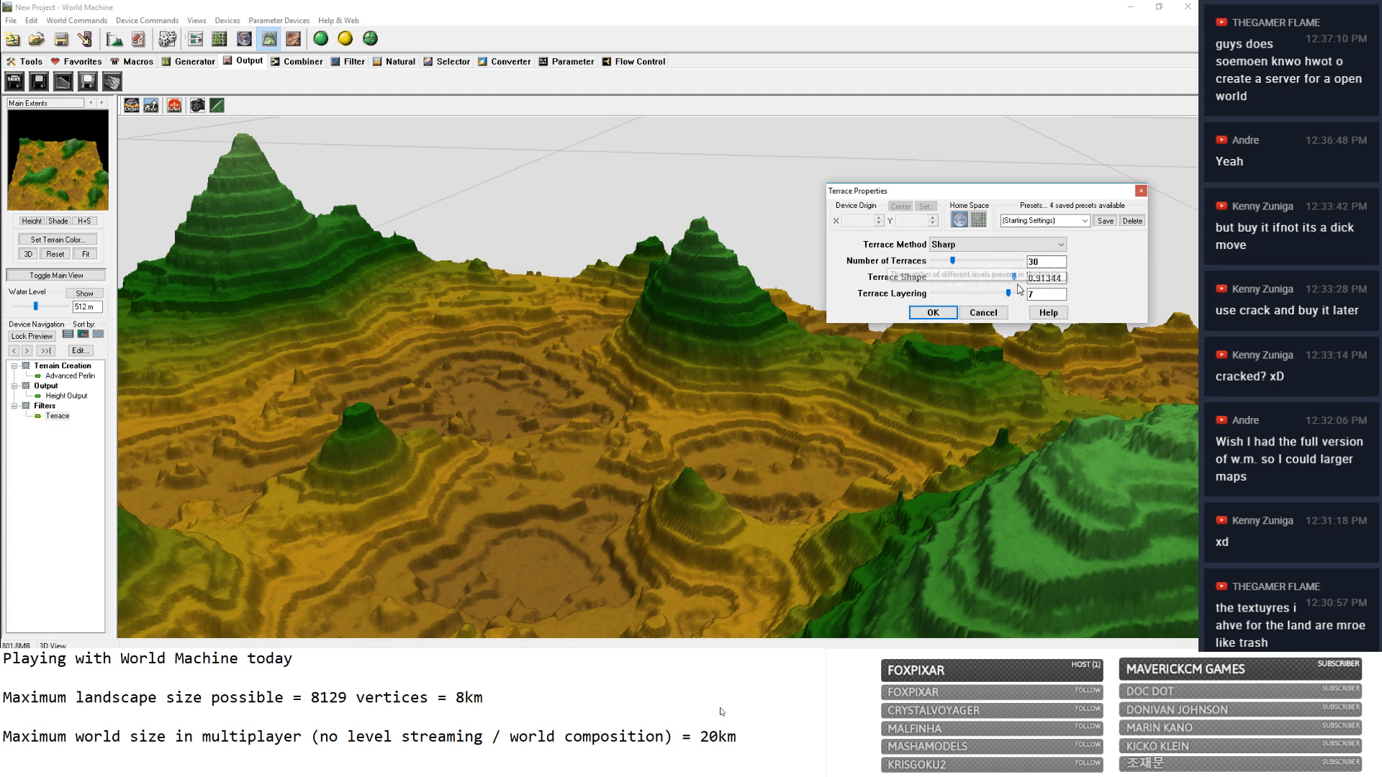
drag(1015, 280, 971, 267)
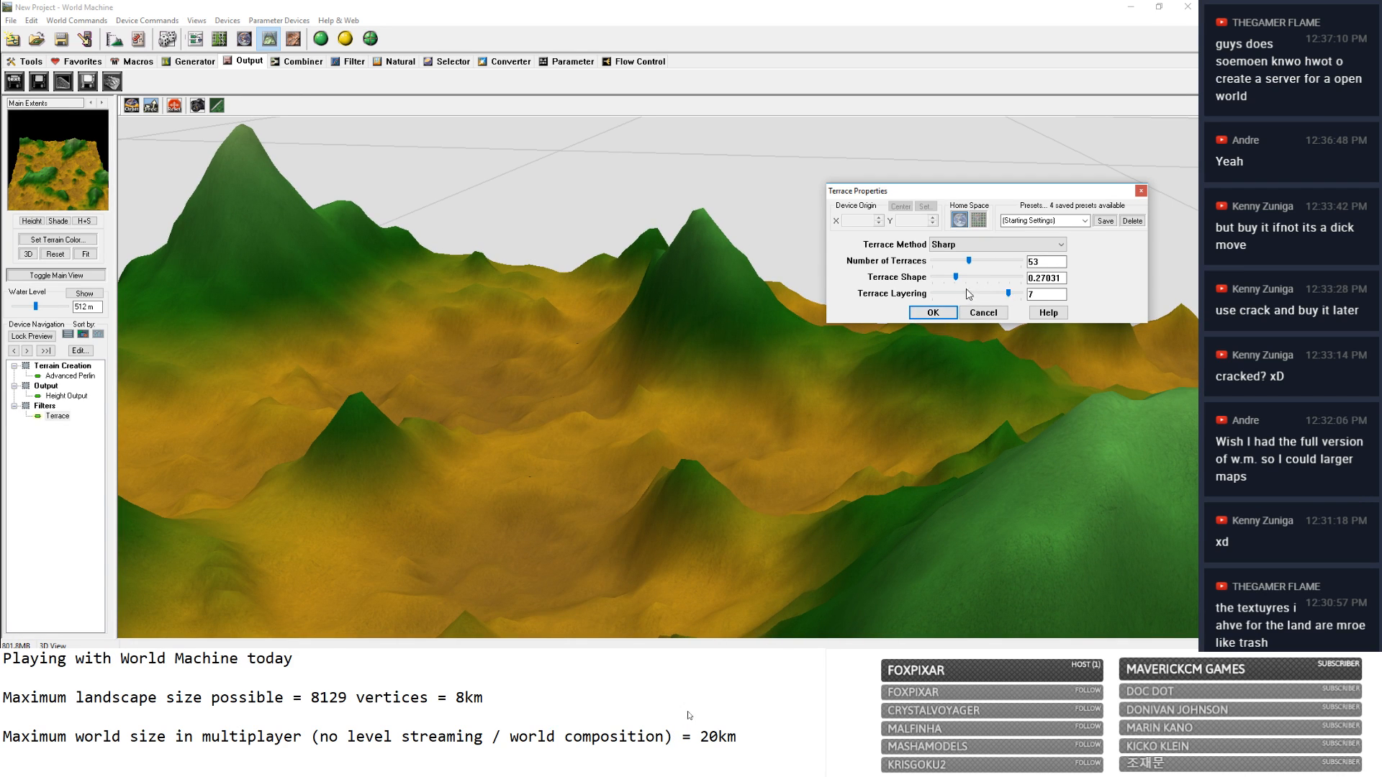
drag(996, 295, 949, 268)
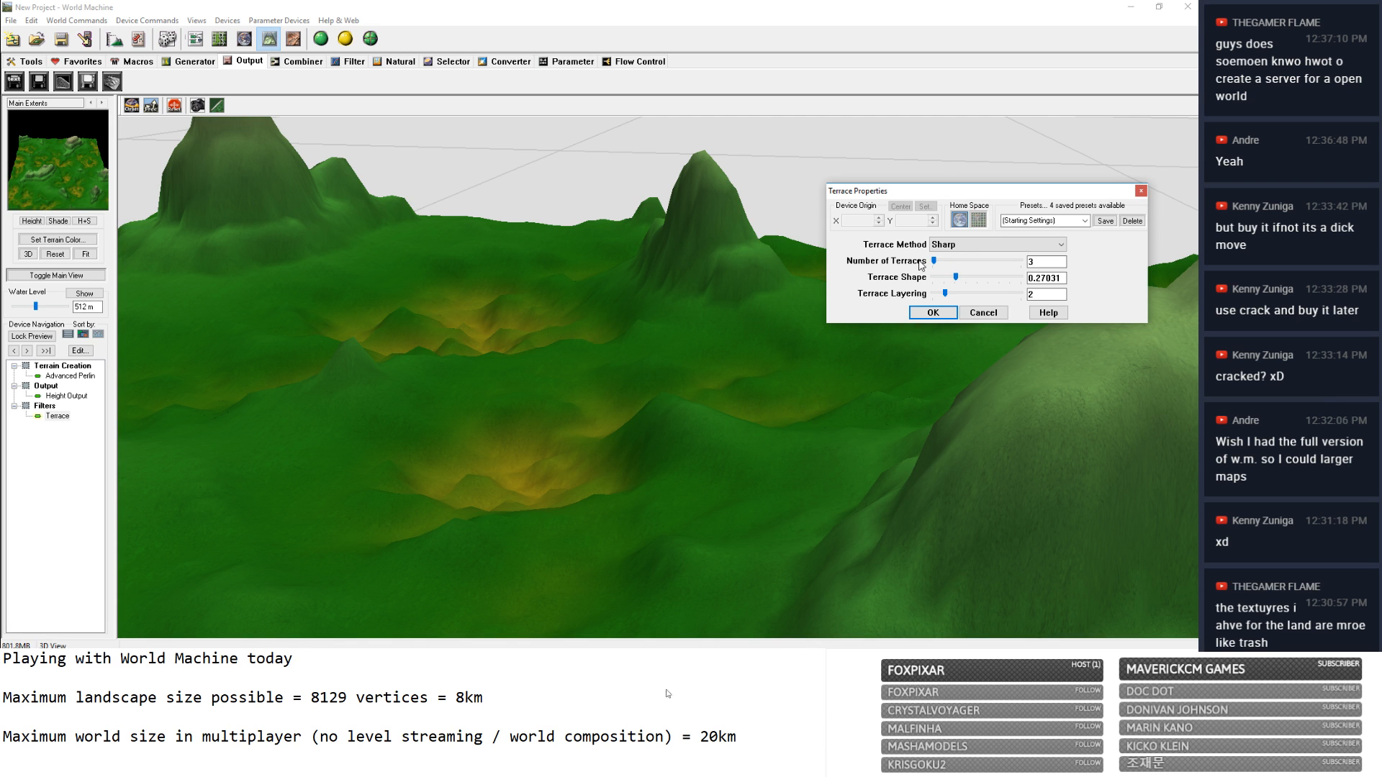
drag(934, 261, 940, 266)
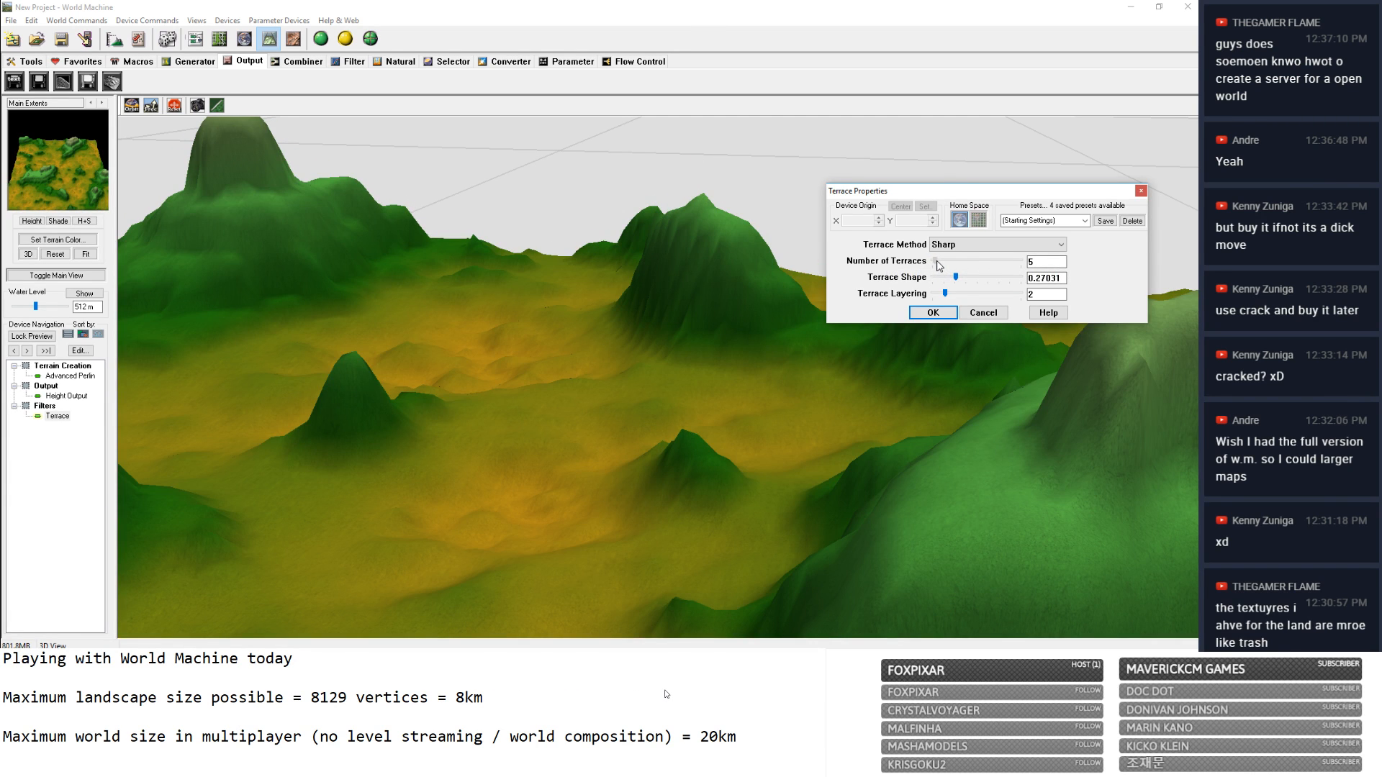
click(933, 312)
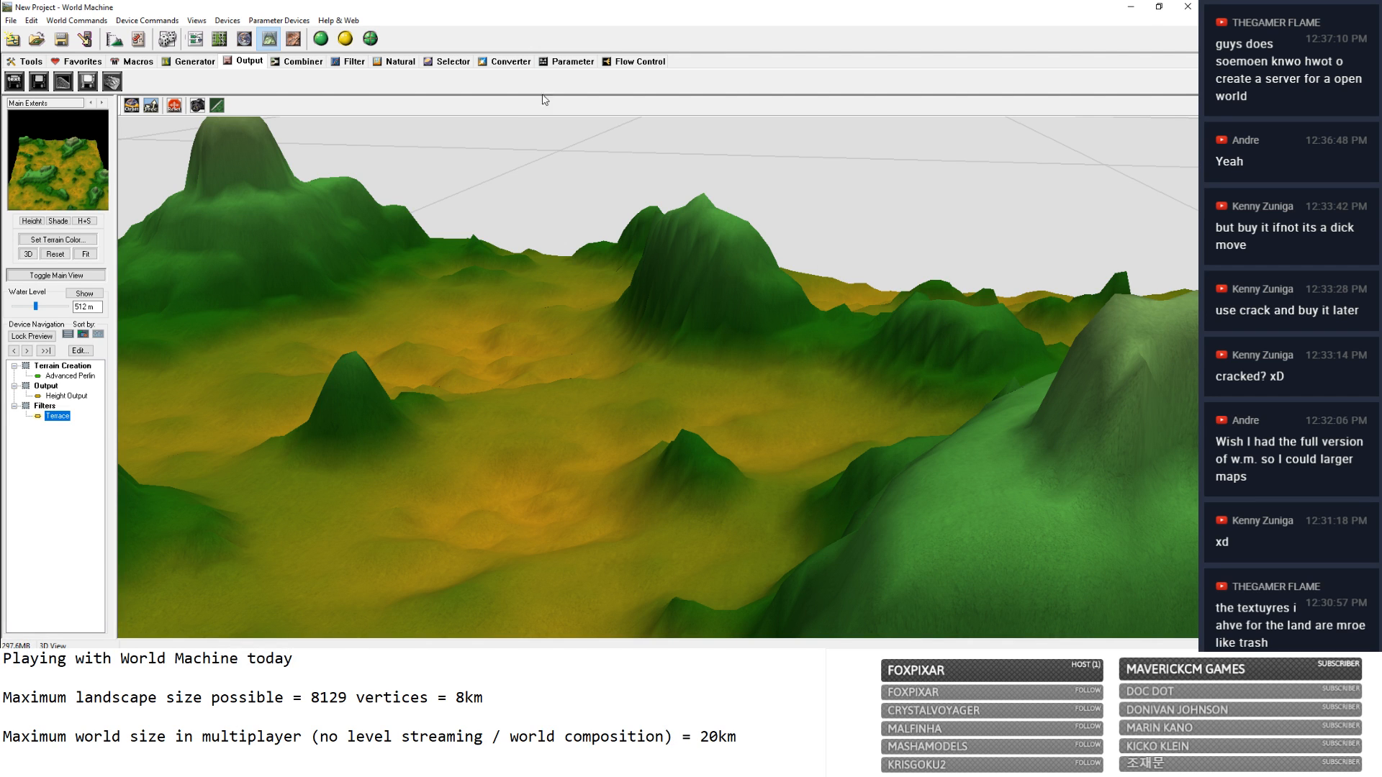
Switch to the Unreal Editor, filter the level's actors by "land", and delete the main Landscape outside the Start01 folder.
key(alt+Tab)
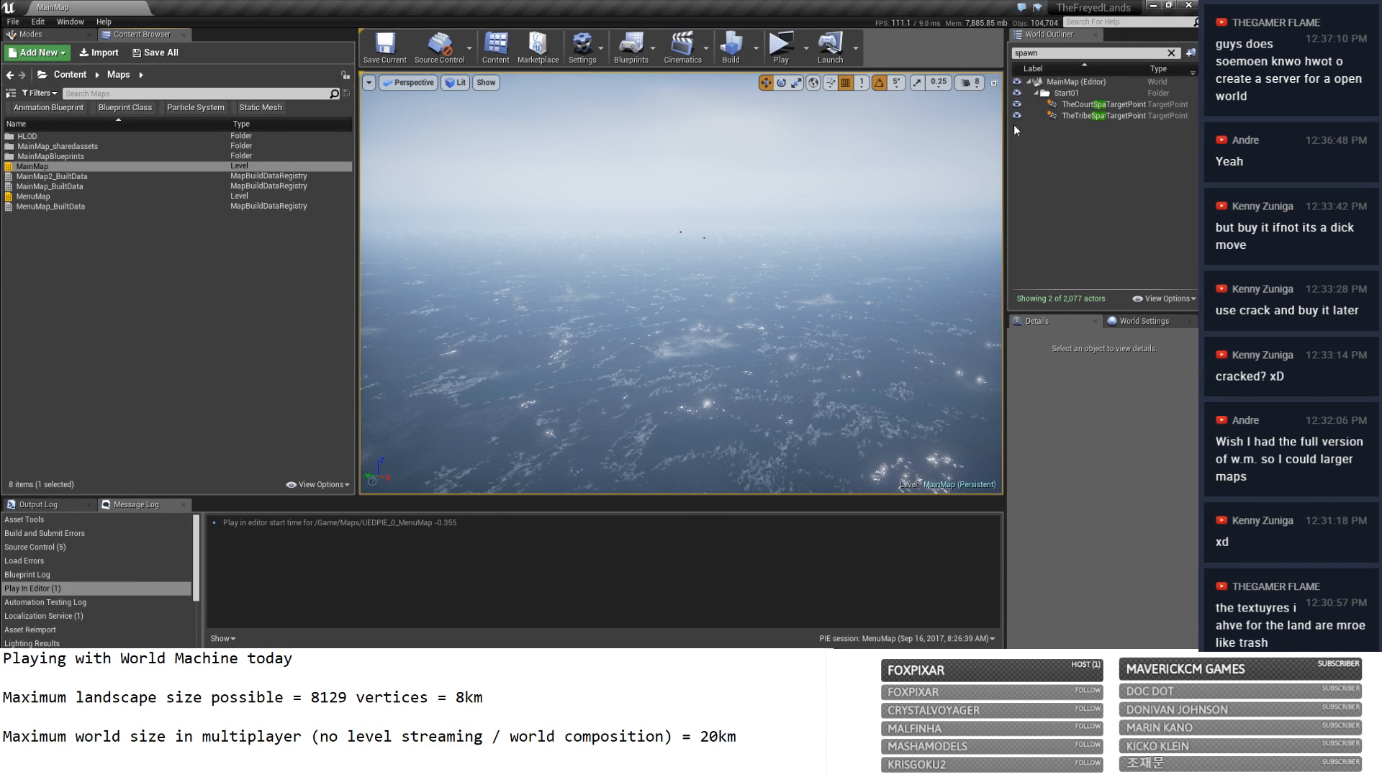
click(1167, 54)
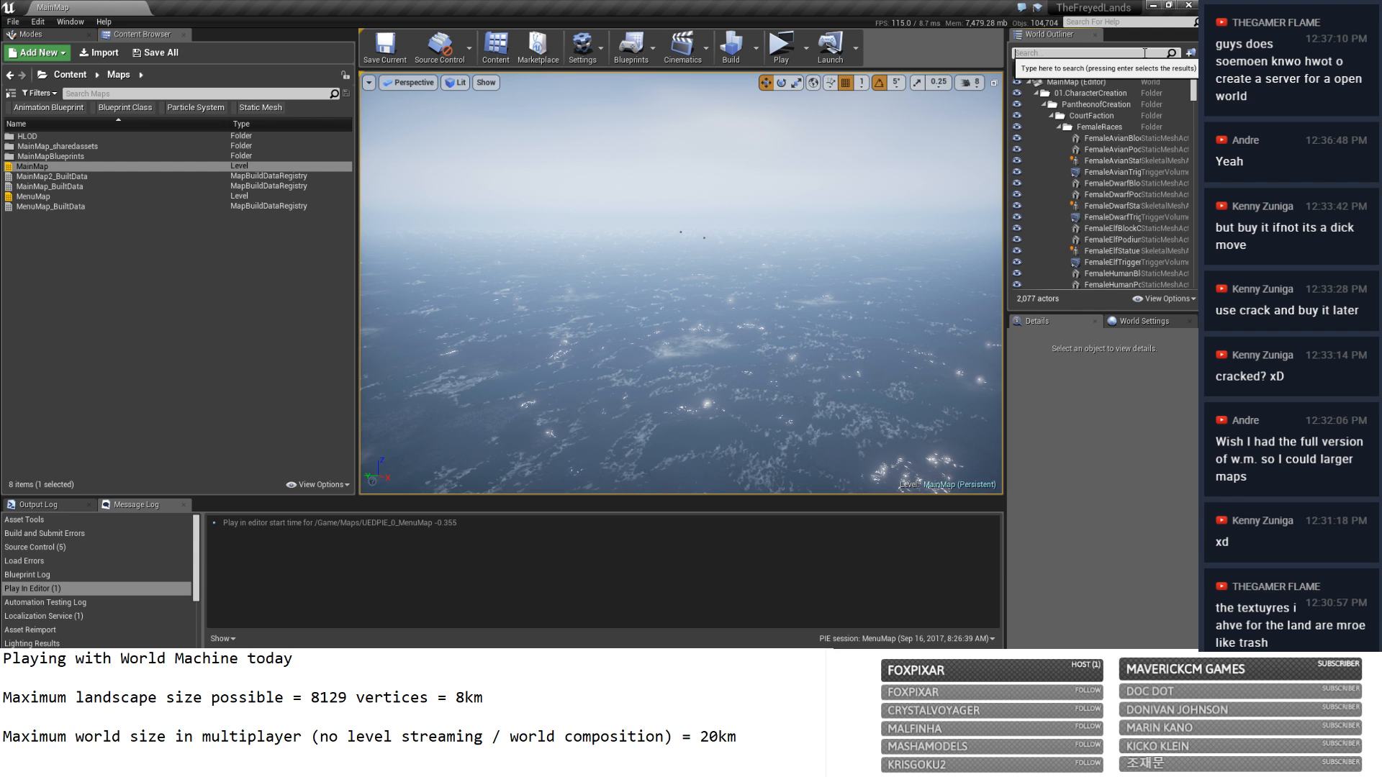
text(land)
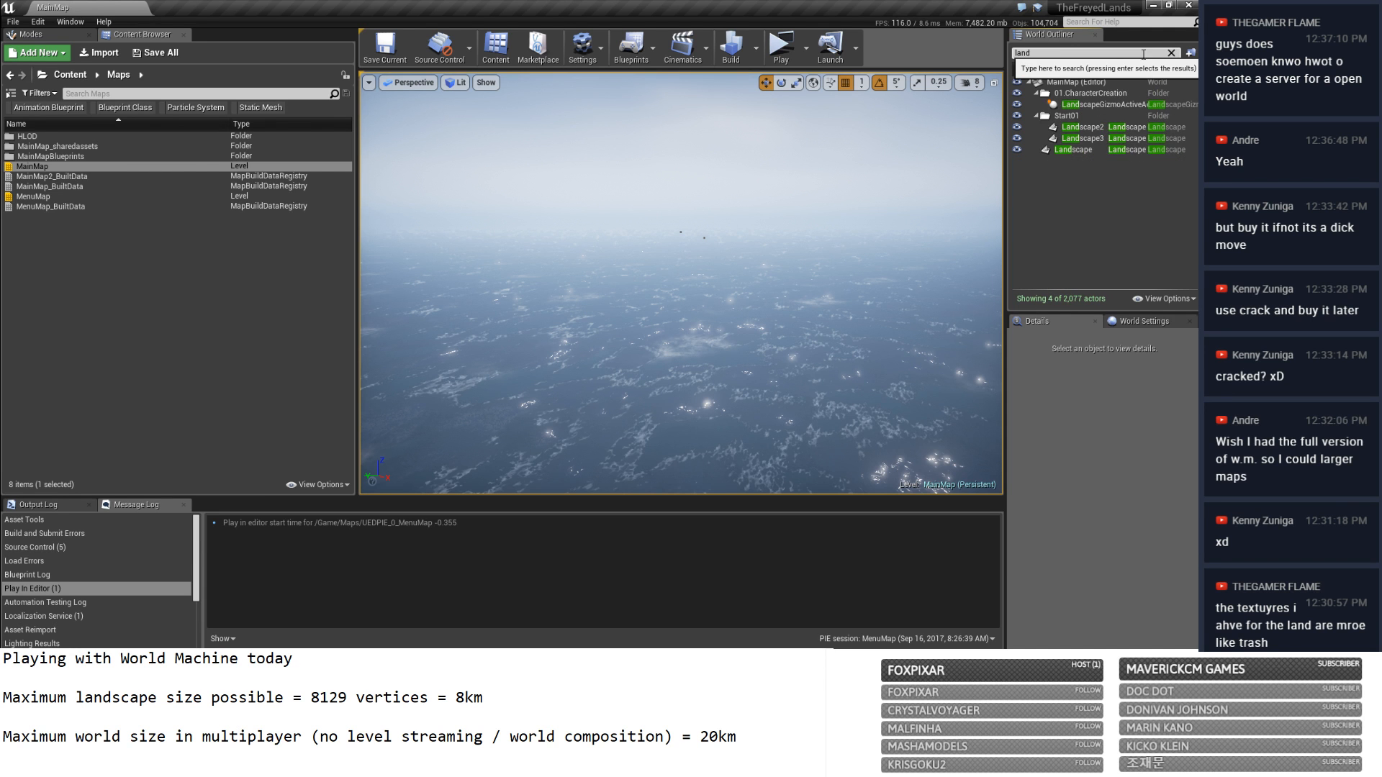
double_click(1073, 149)
key(s)
right_drag(681, 283, 497, 335)
key(s)
key(s)
key(s)
right_drag(799, 249, 733, 276)
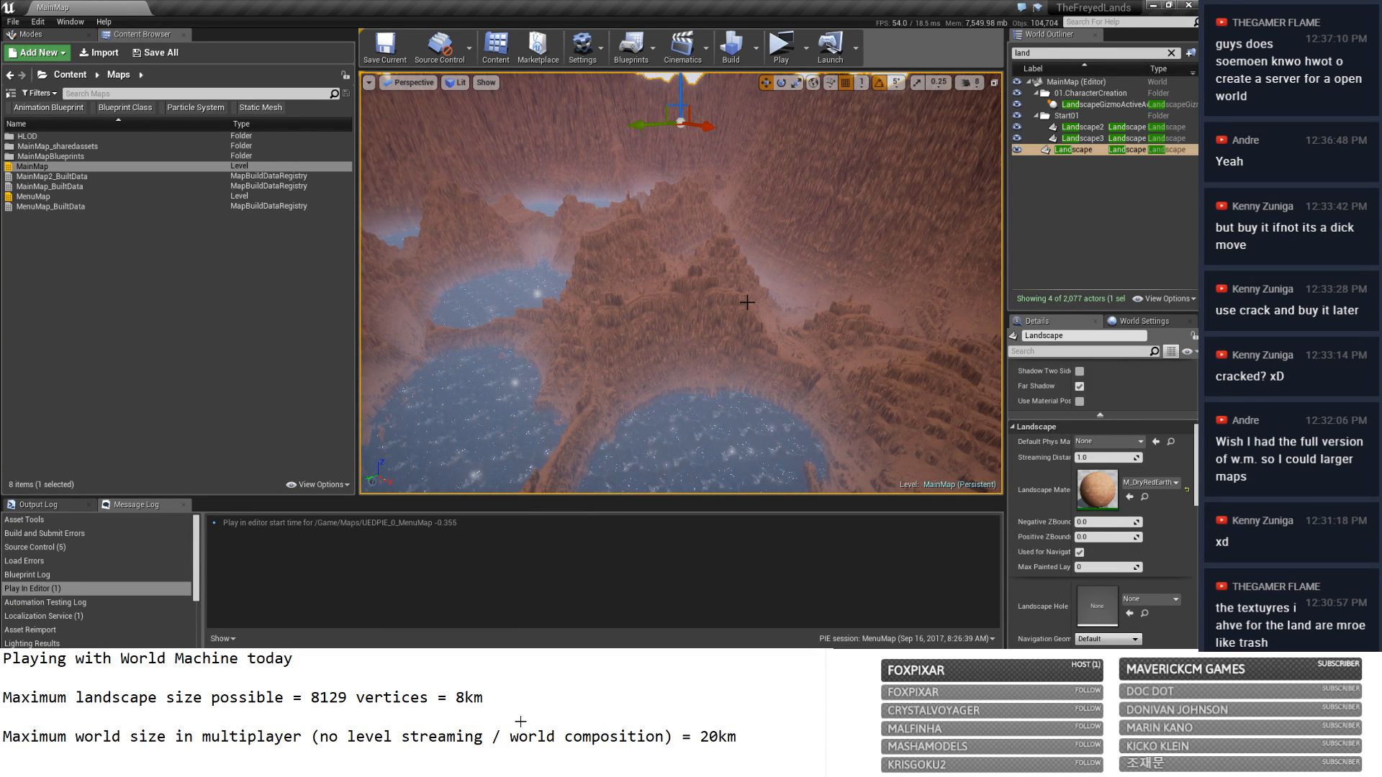
key(Delete)
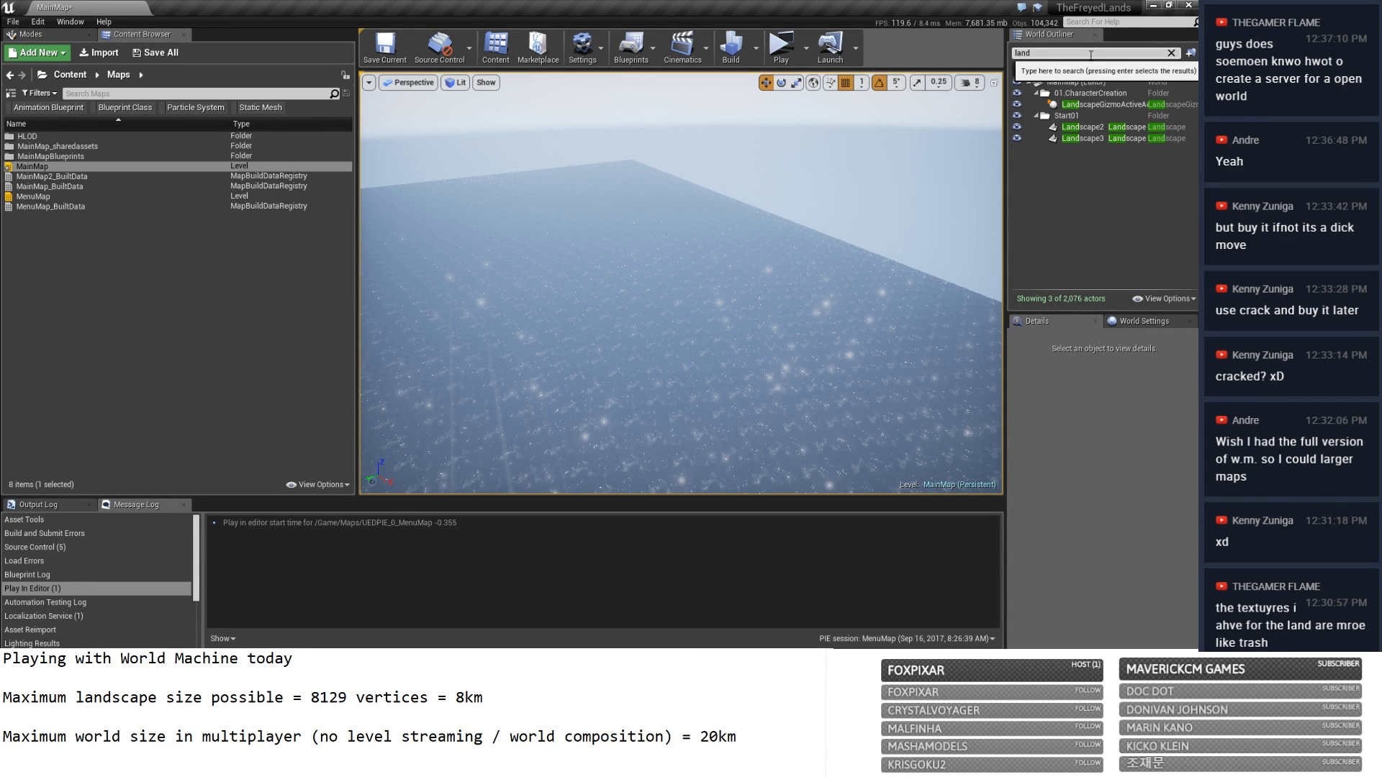
Filter the actors by "spawn", select both spawn target points, and move them across the water.
text(spaw)
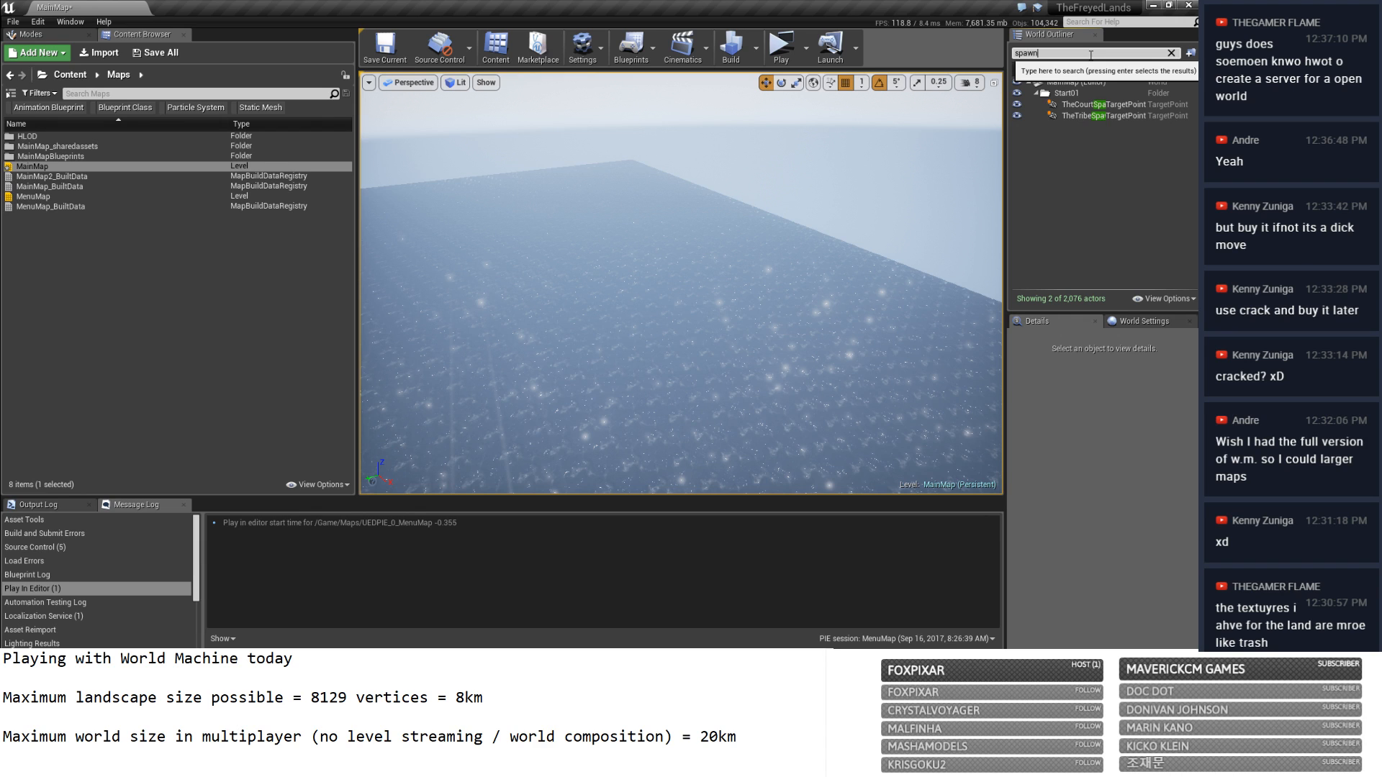
text(n)
key(Return)
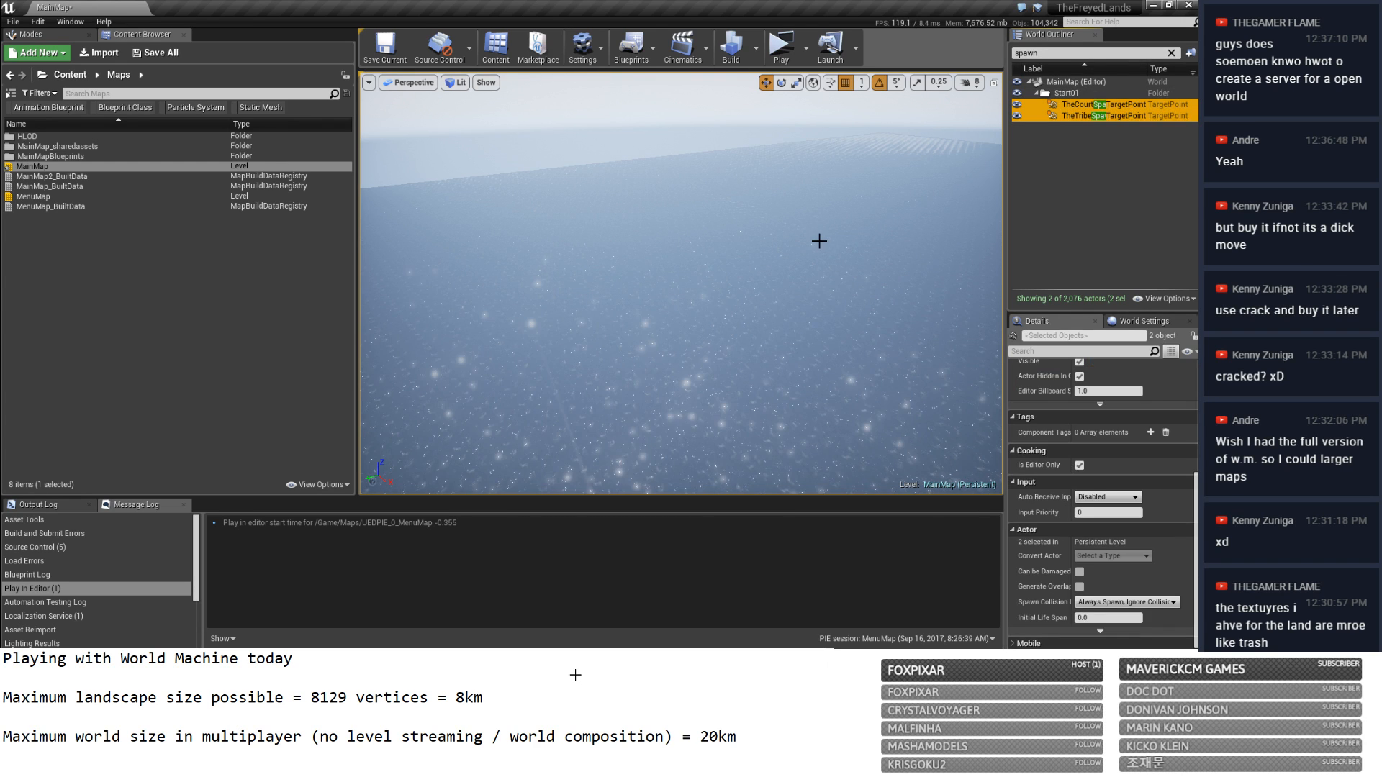
right_drag(819, 241, 1217, 262)
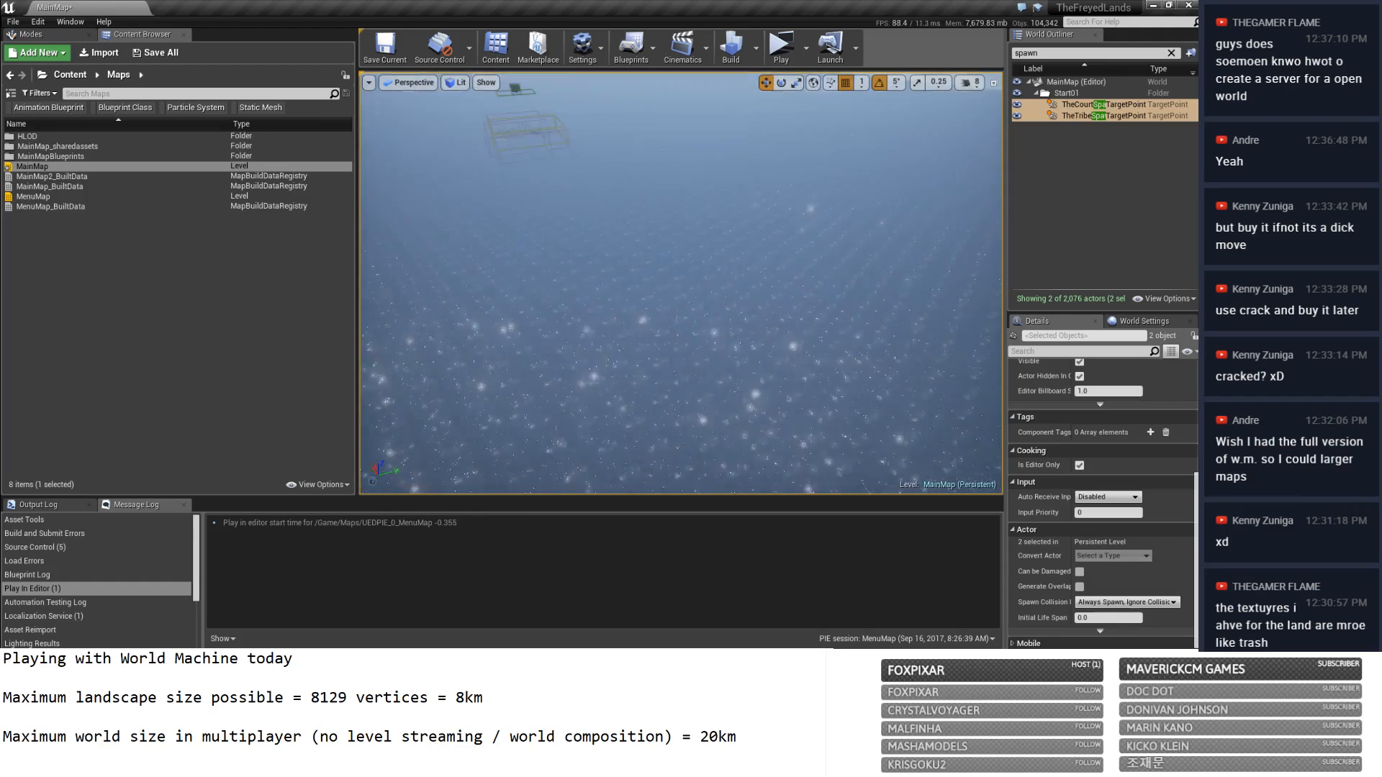
right_drag(681, 274, 673, 360)
drag(632, 446, 466, 90)
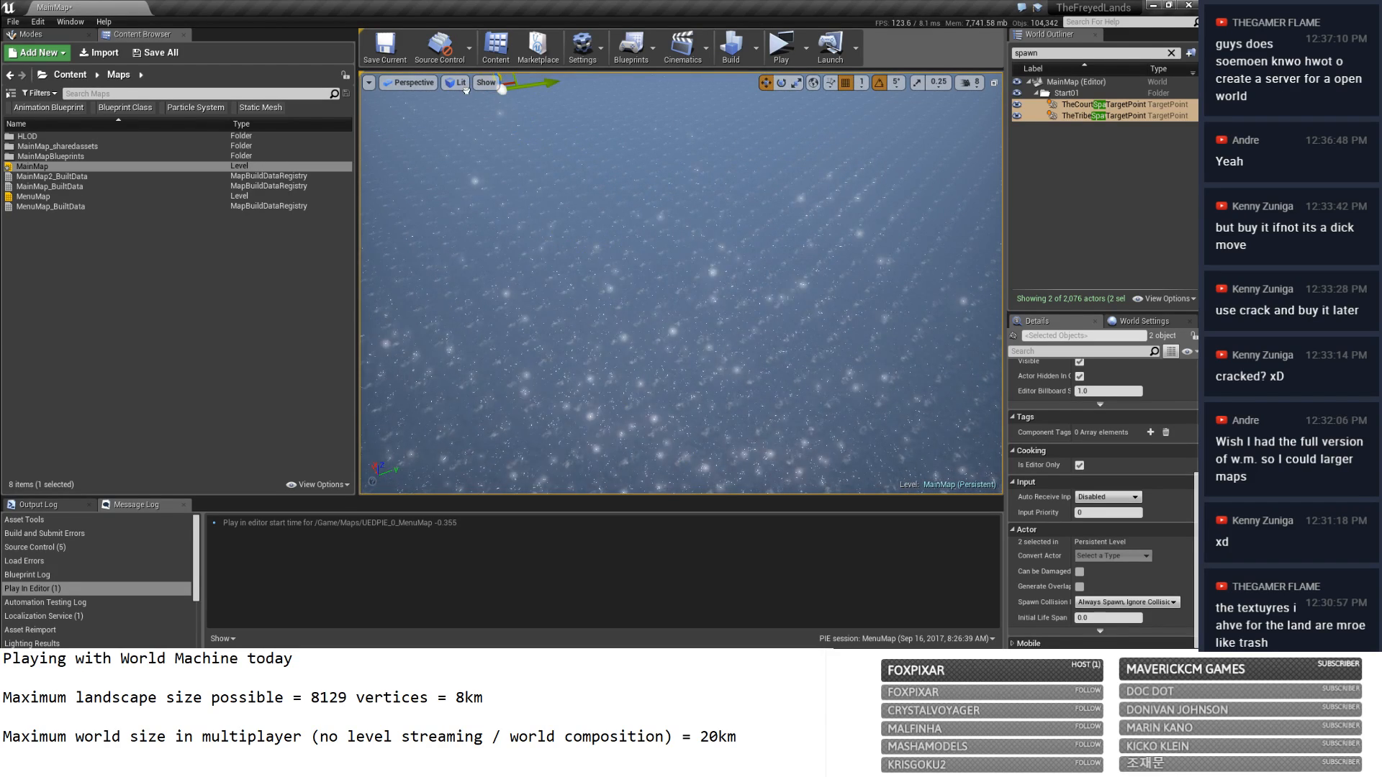
right_drag(467, 90, 499, 108)
key(w)
key(a)
Switch to Firefox, unmute the MOZART SLOWED DOWN video, restart it from the beginning, and minimize the browser.
key(alt+Tab)
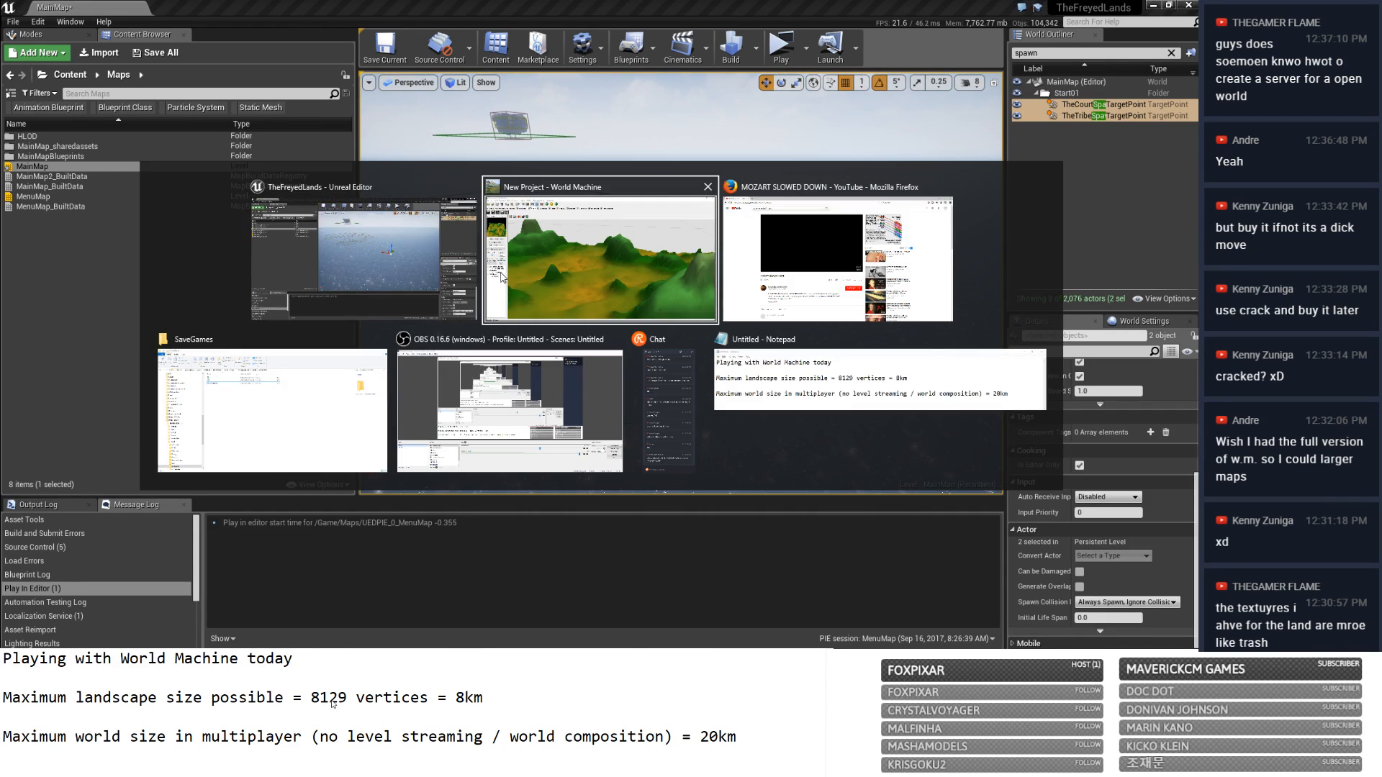
key(alt+Tab)
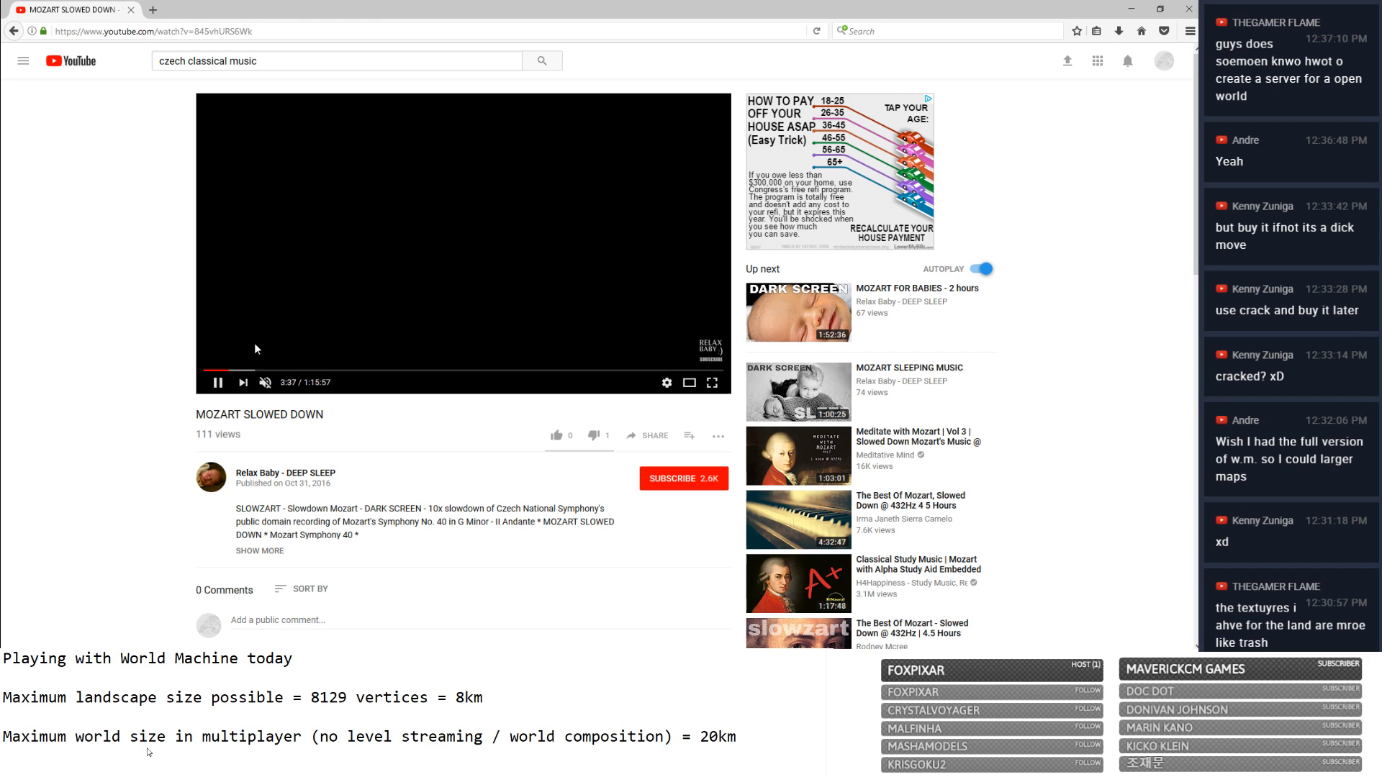
click(266, 383)
drag(231, 371, 173, 371)
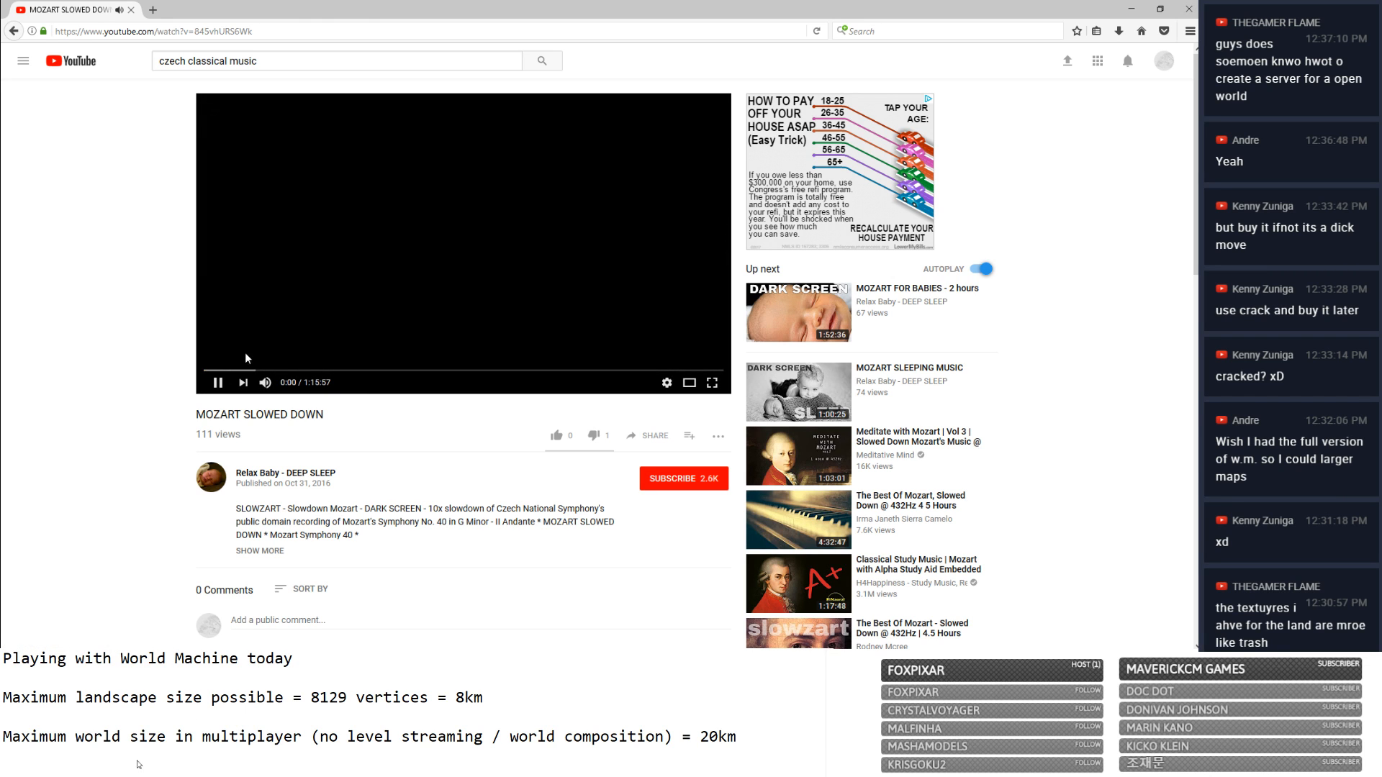
click(1128, 9)
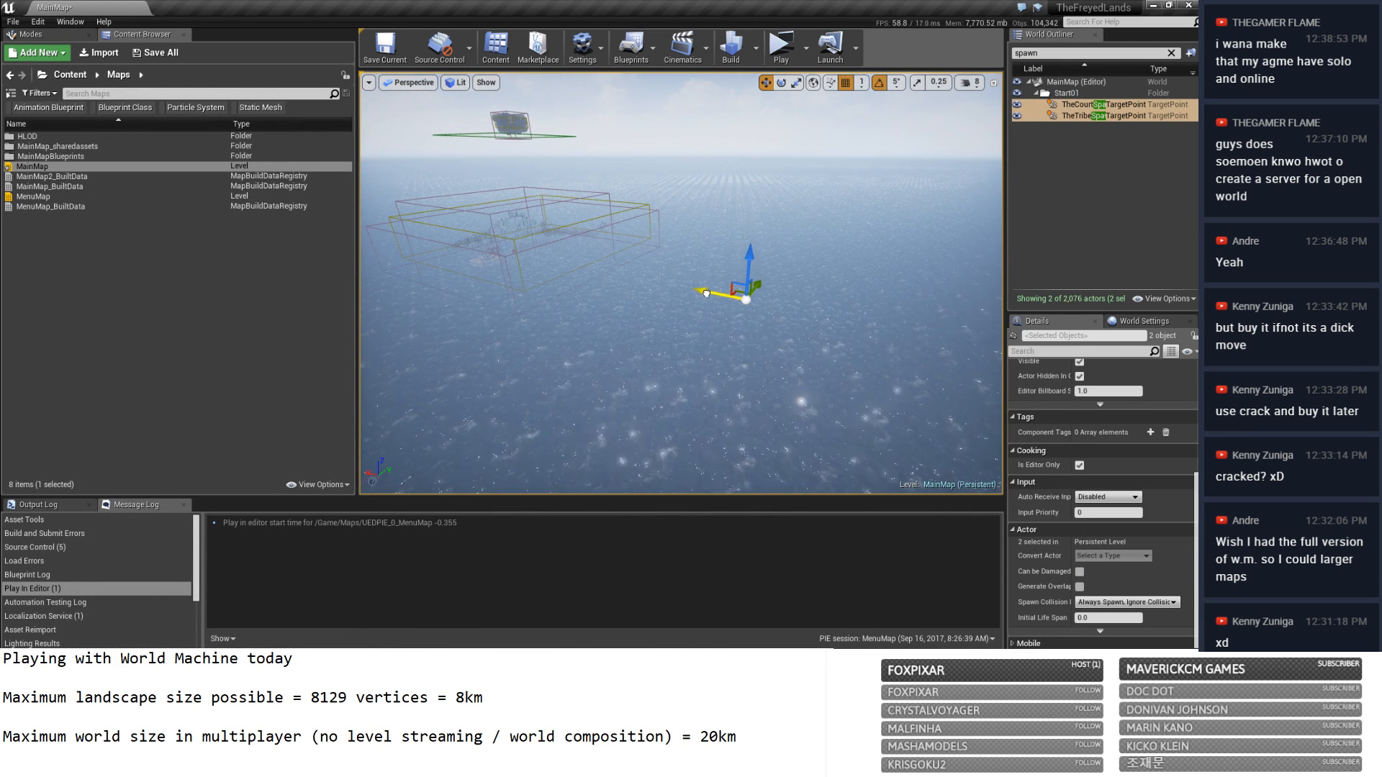
Move both spawn target points among the trees of the start area and lower them towards the hillside.
key(f)
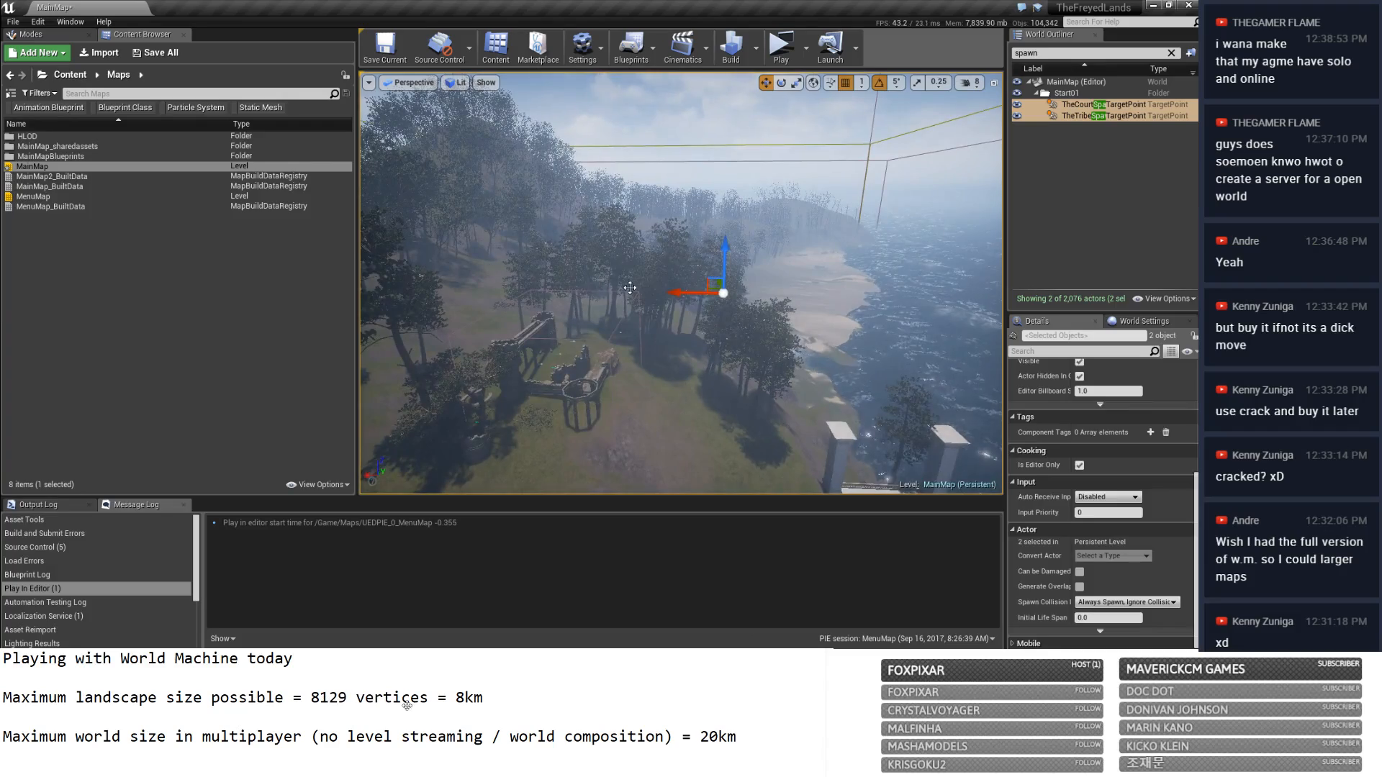
mouse_move(455, 302)
right_down()
mouse_move(547, 316)
mouse_move(691, 273)
mouse_move(673, 306)
mouse_move(713, 324)
mouse_move(655, 280)
mouse_move(432, 306)
mouse_move(331, 296)
mouse_move(449, 308)
right_up()
key(f)
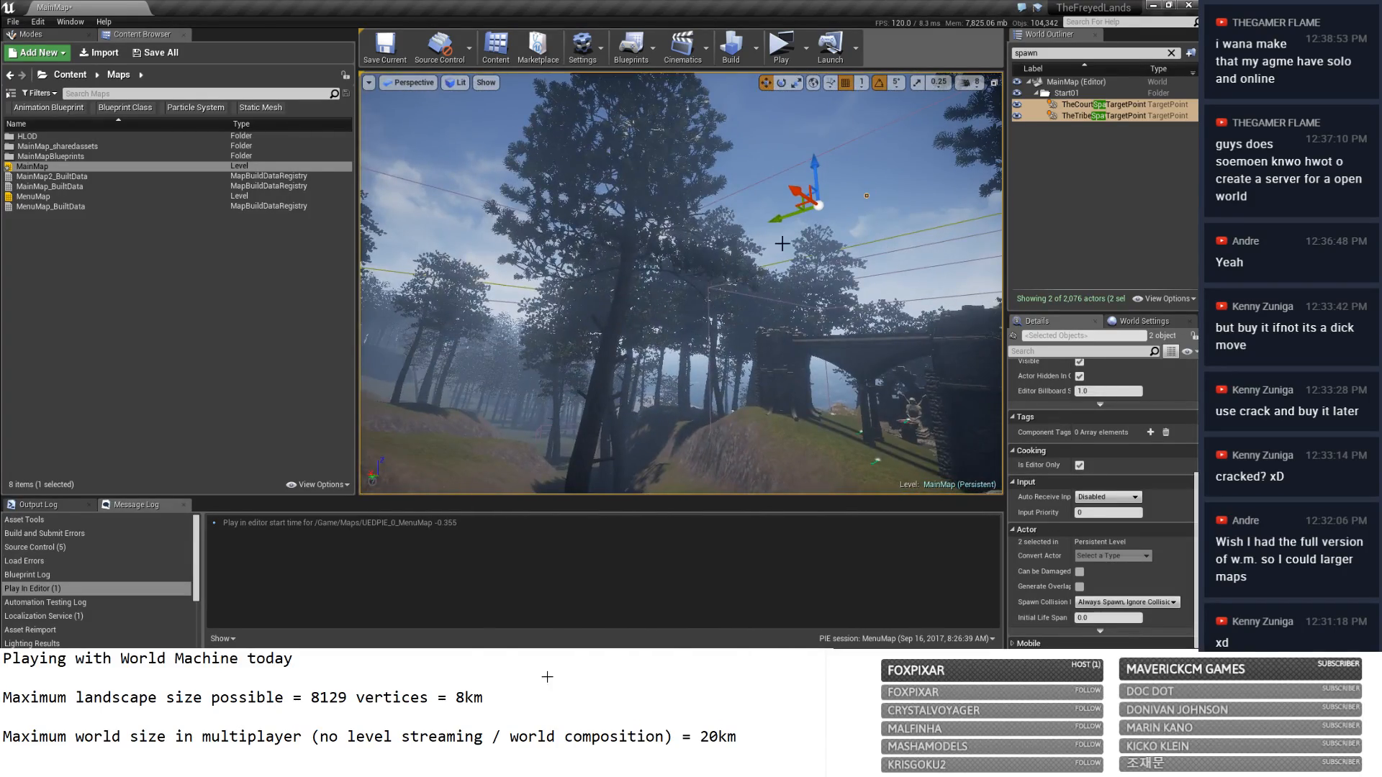
drag(795, 195, 717, 195)
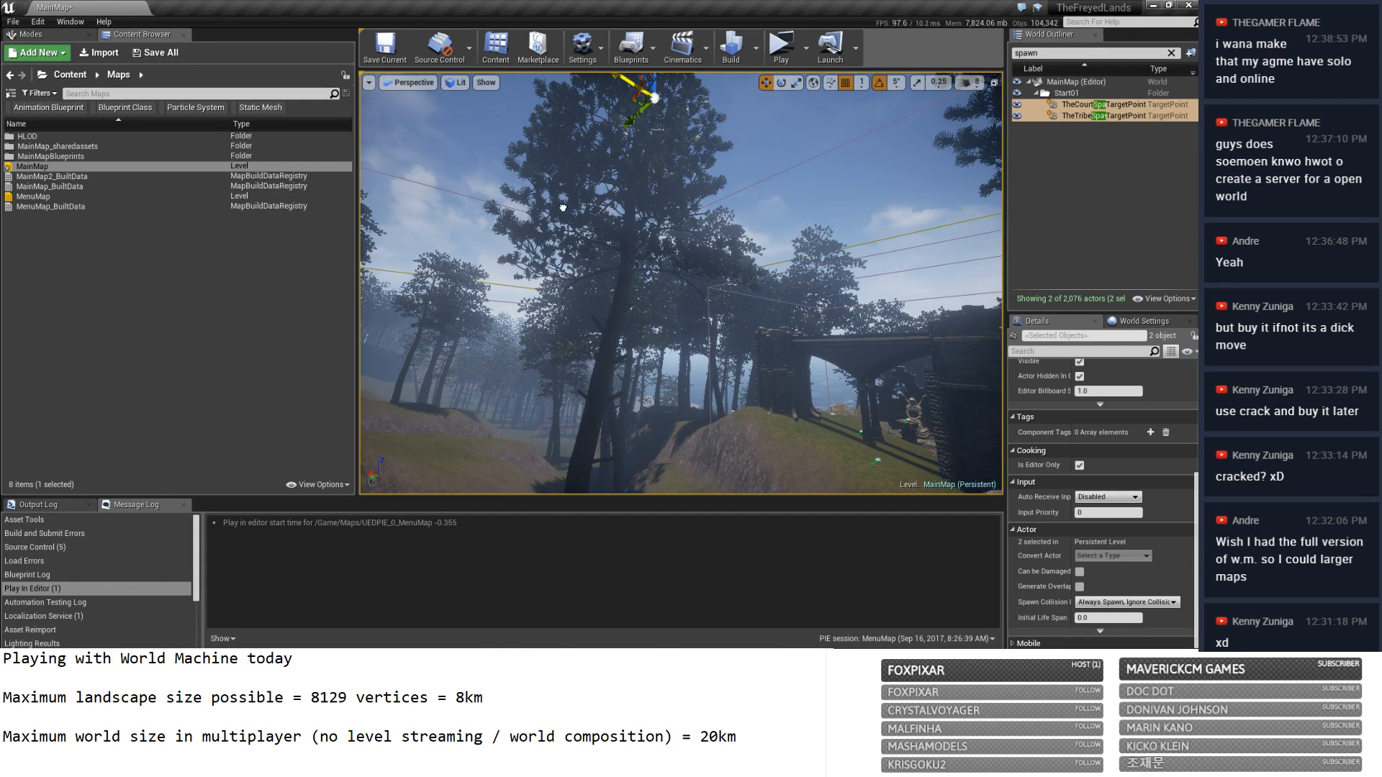
right_drag(563, 208, 638, 168)
right_drag(640, 116, 648, 124)
drag(658, 185, 644, 353)
right_drag(644, 353, 406, 418)
right_drag(764, 243, 767, 243)
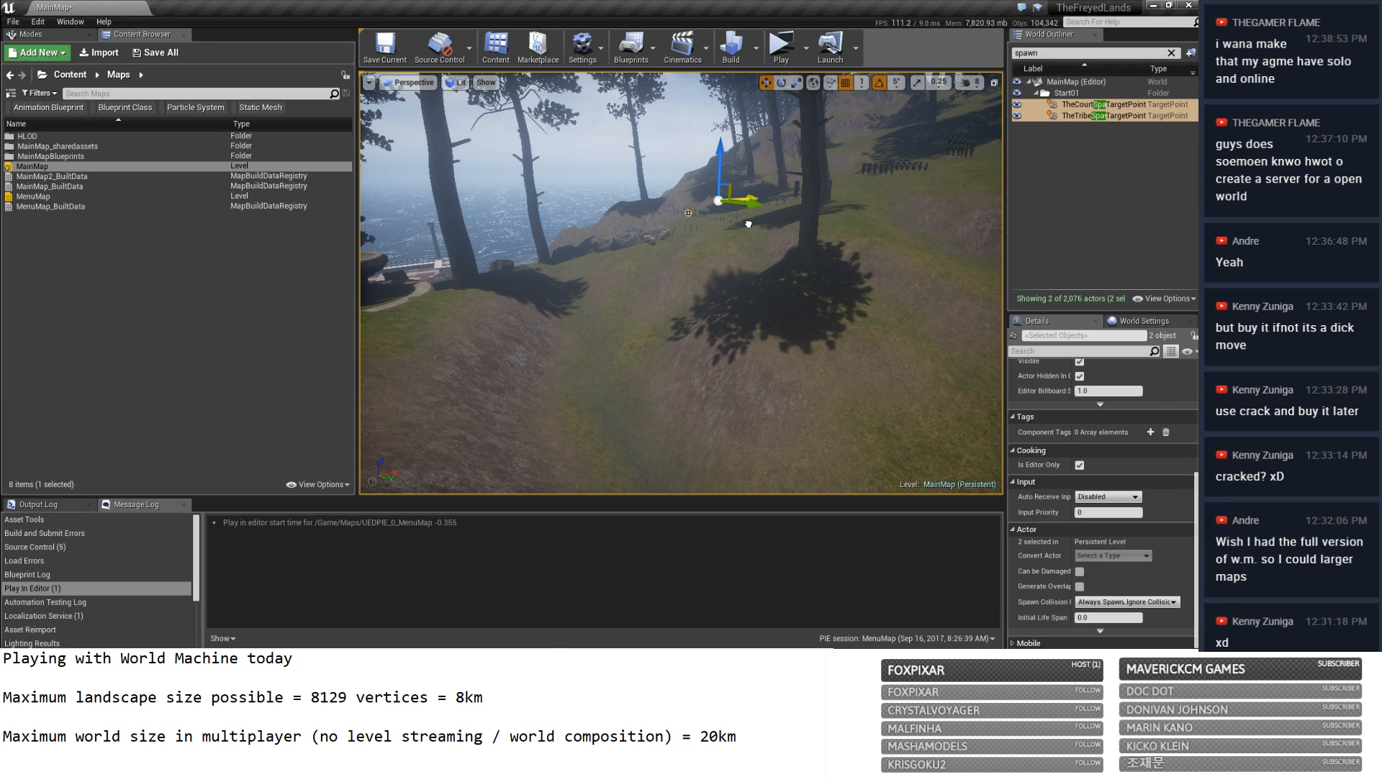
ctrl+click(1083, 117)
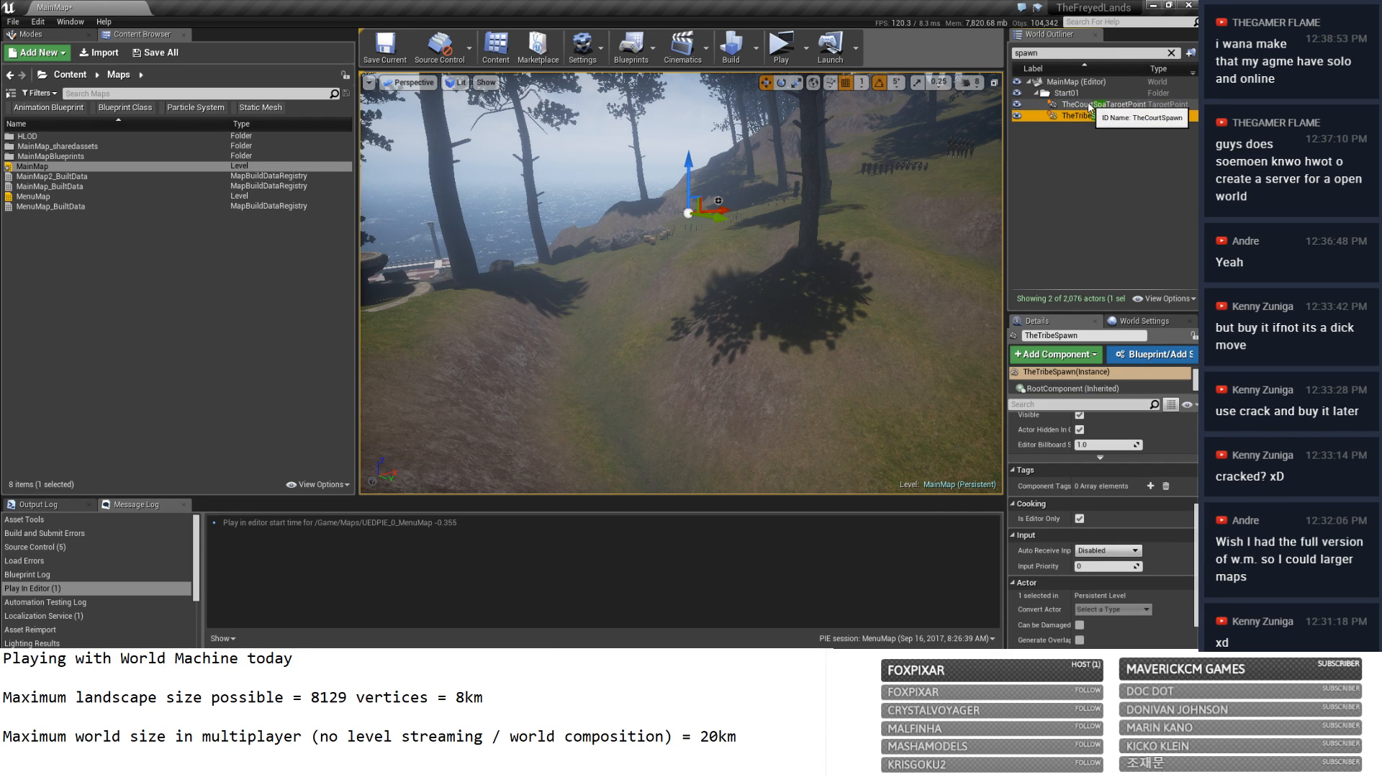
ctrl+click(1084, 116)
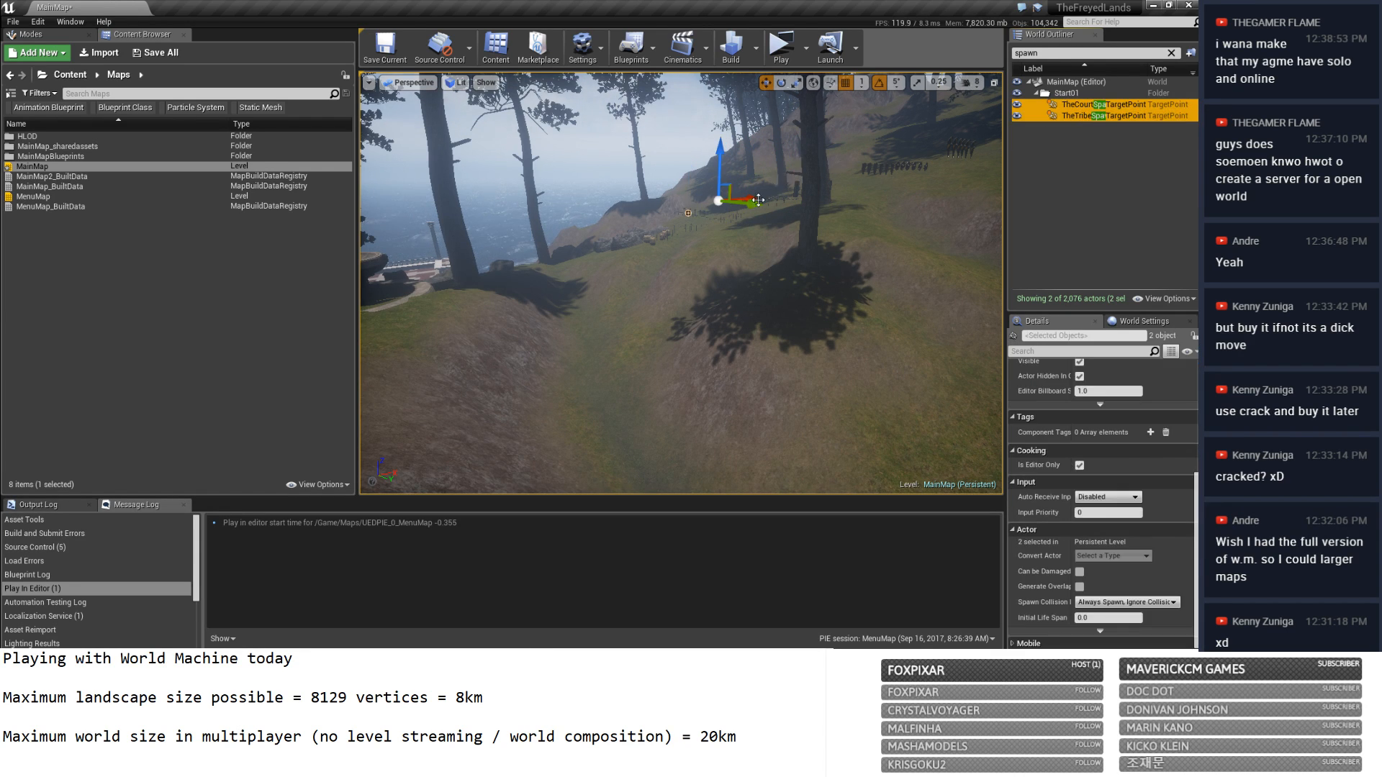
right_drag(840, 242, 789, 240)
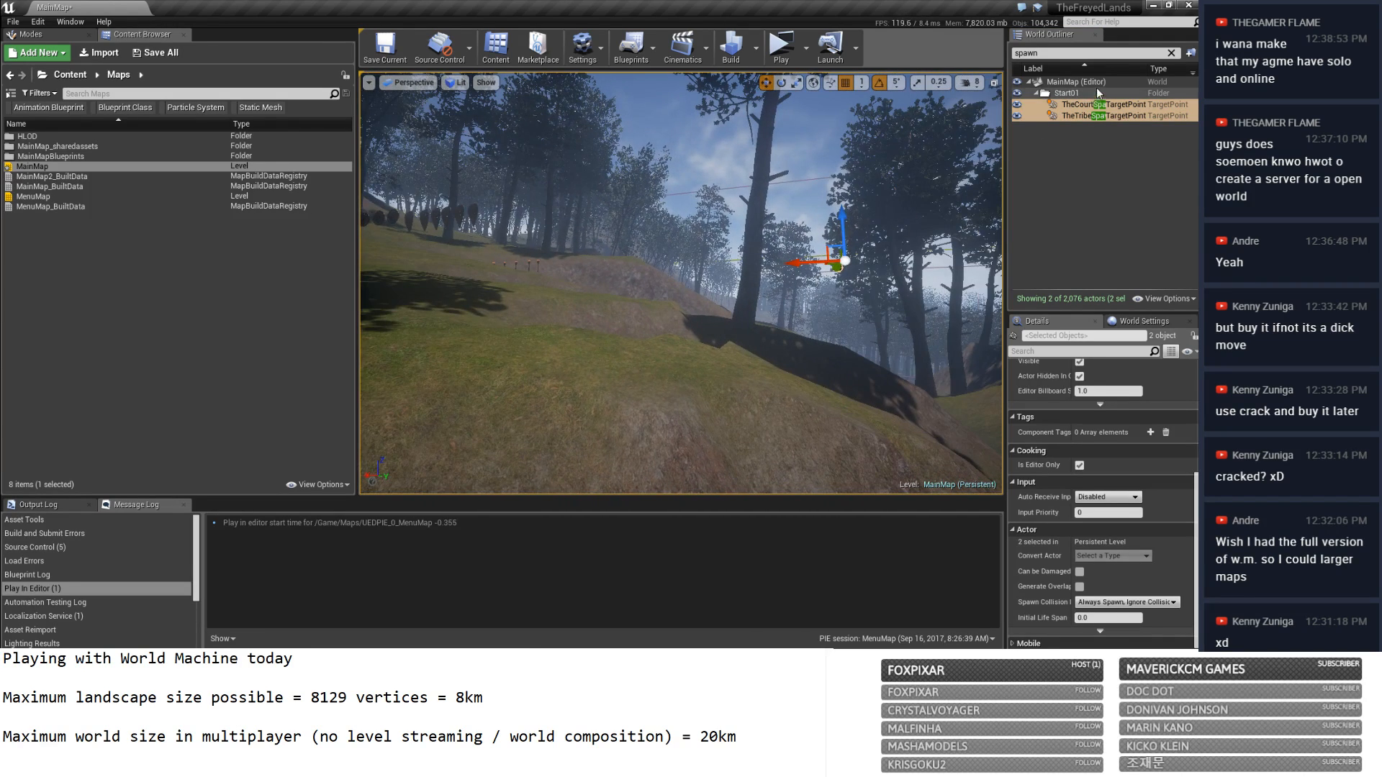
Set the camera speed to 4, shift both spawn target points slightly along the hillside, and save the current level.
click(972, 83)
drag(1026, 112, 1018, 112)
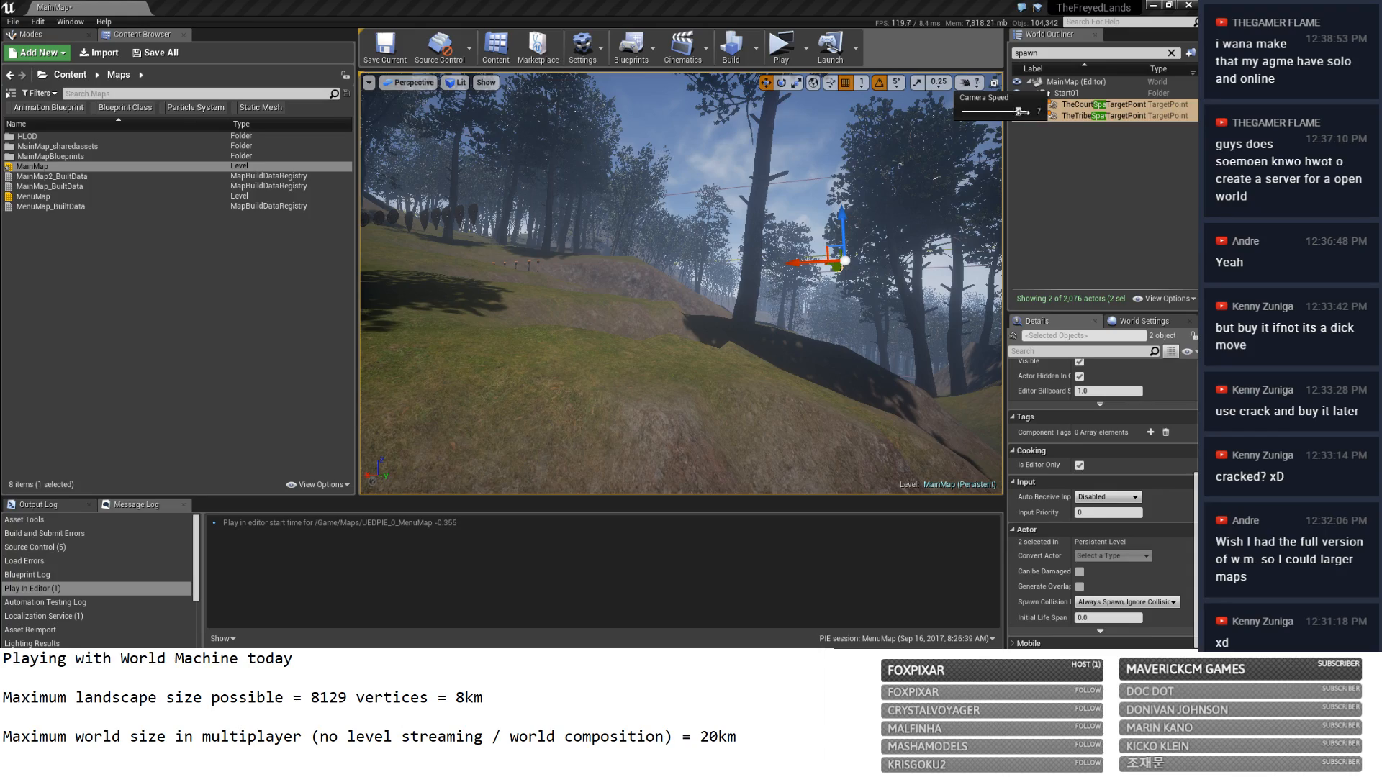
mouse_move(914, 202)
right_down()
mouse_move(893, 177)
mouse_move(958, 184)
mouse_move(892, 187)
right_up()
key(w)
key(w)
right_drag(670, 241, 774, 264)
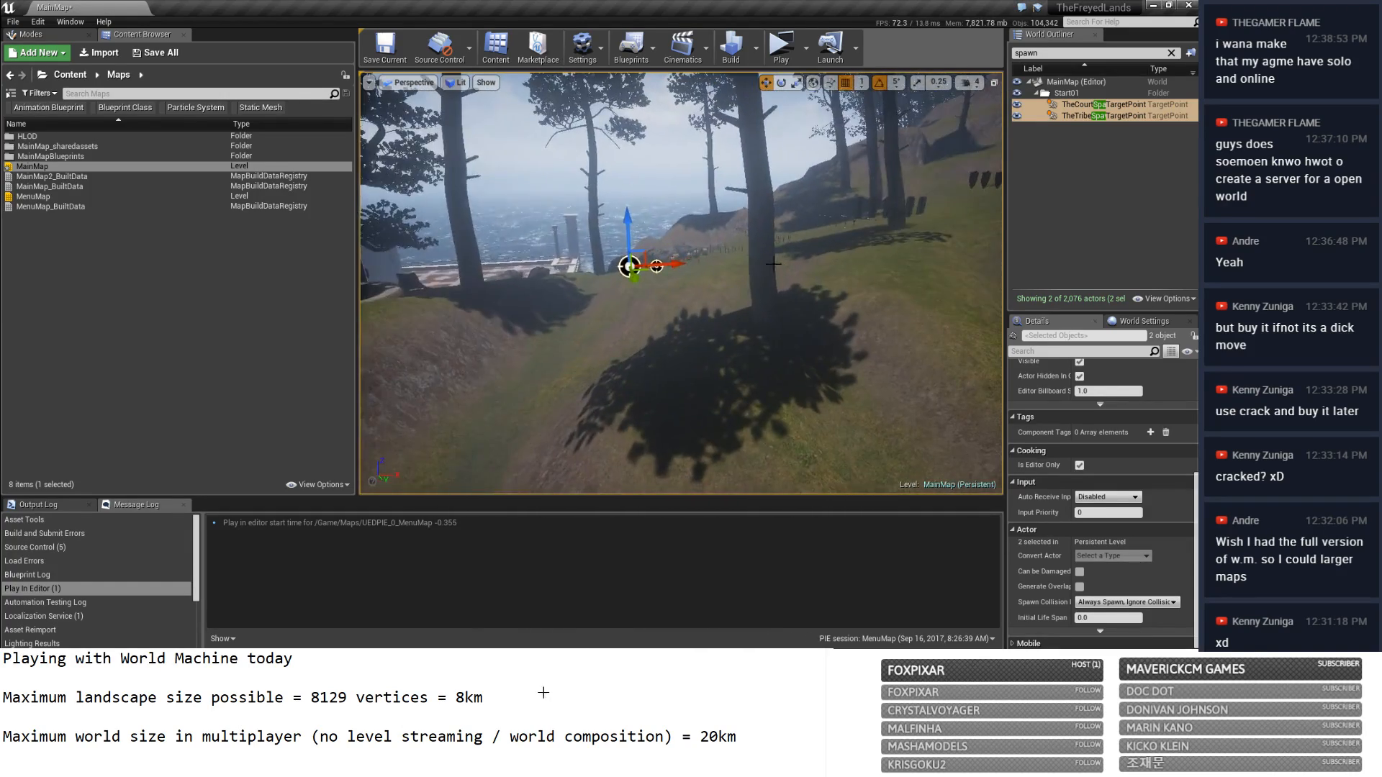
shift+drag(669, 259, 664, 267)
right_drag(664, 267, 686, 260)
key(a)
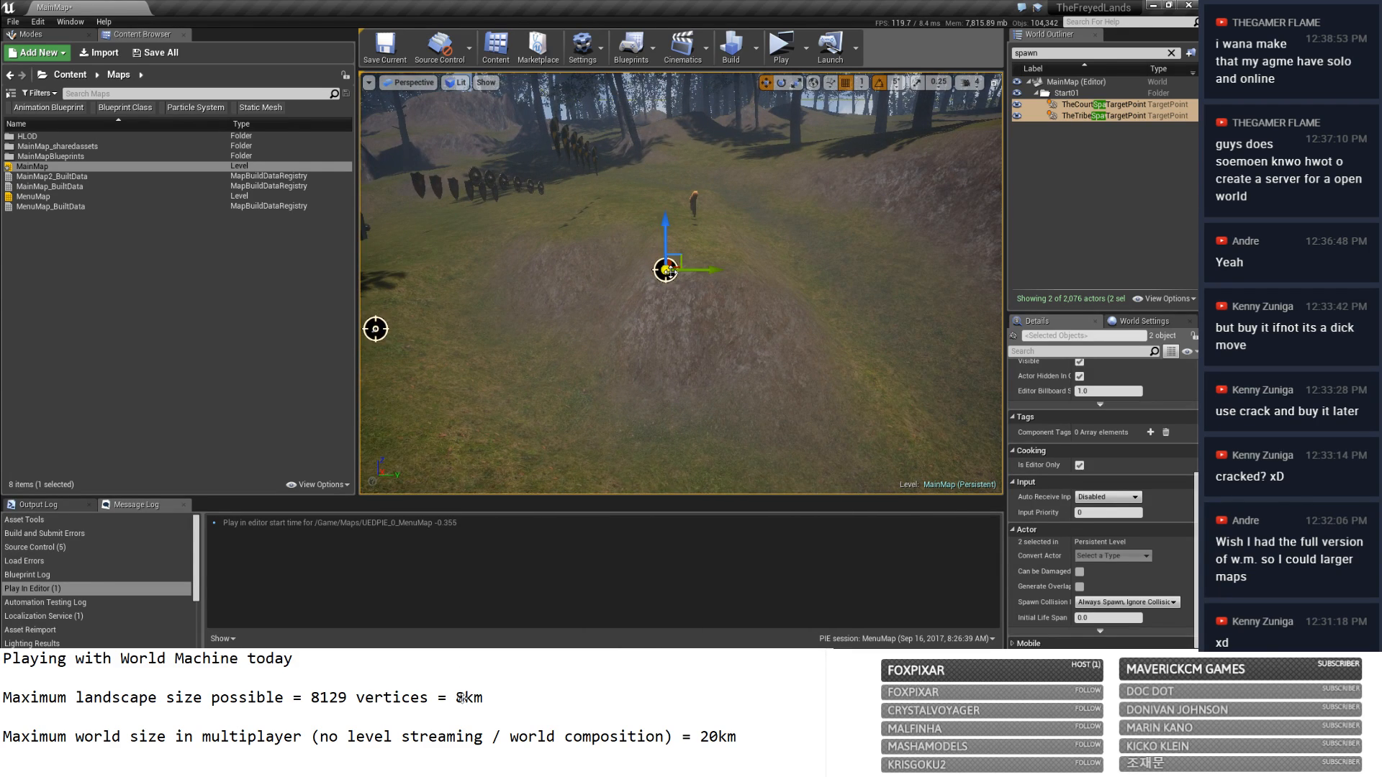
right_drag(670, 272, 410, 272)
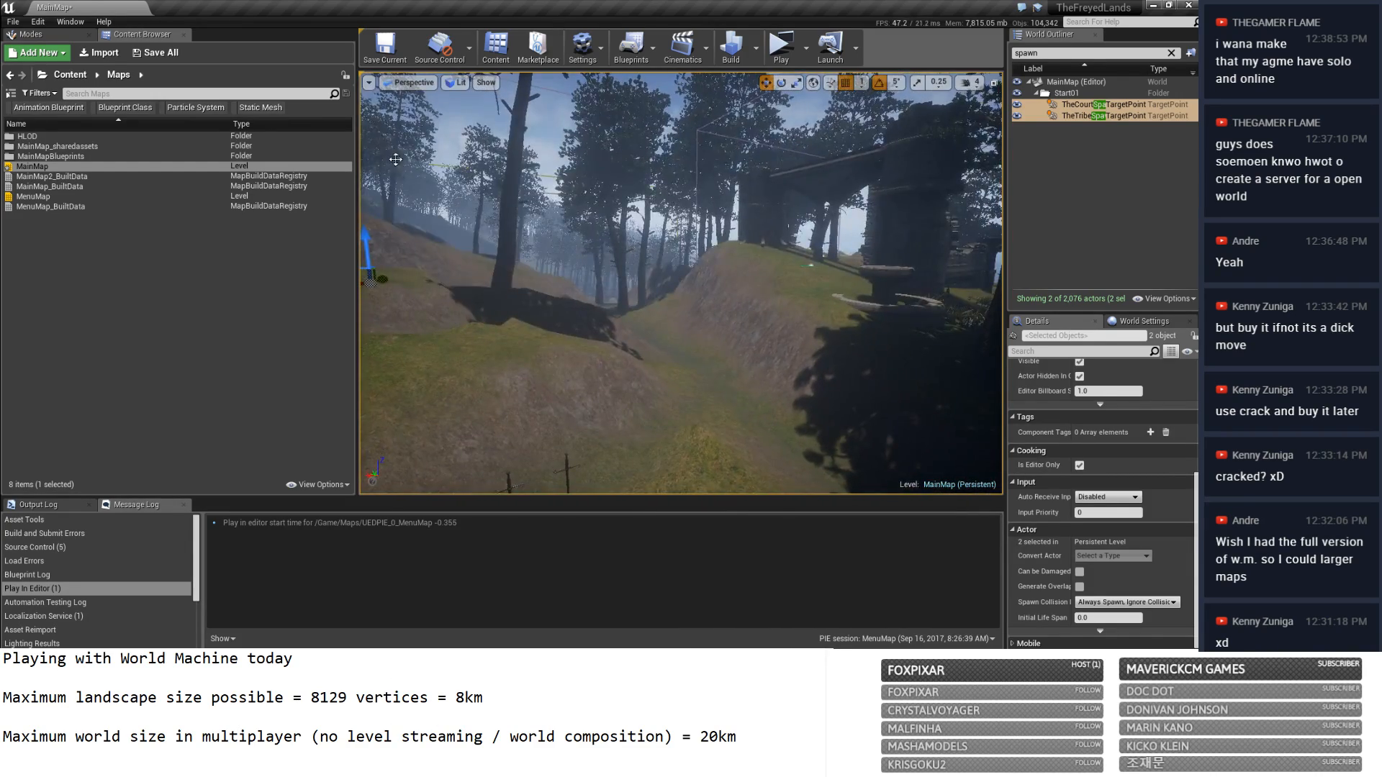
click(389, 52)
Switch to World Machine and close the finished 8129 x 8129 build report.
key(alt+Tab)
click(776, 263)
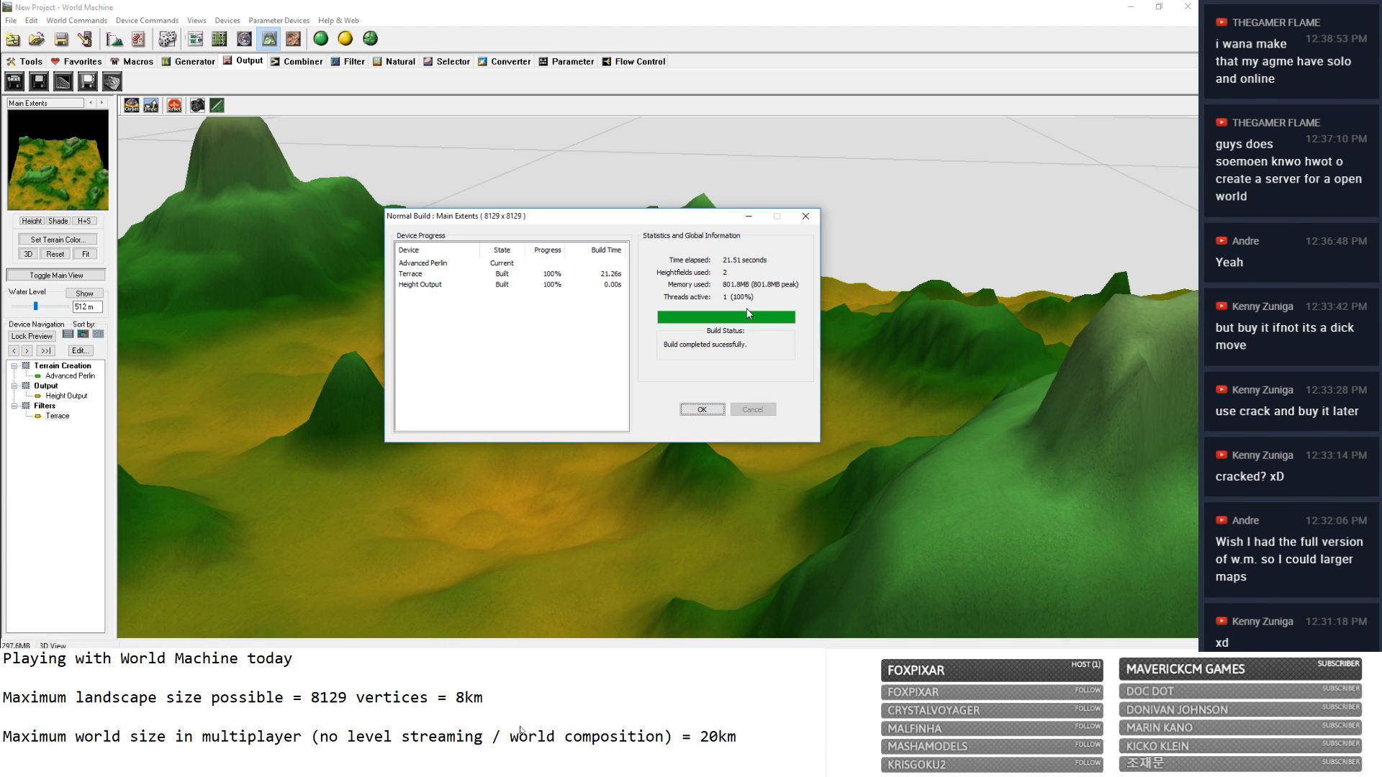
click(723, 408)
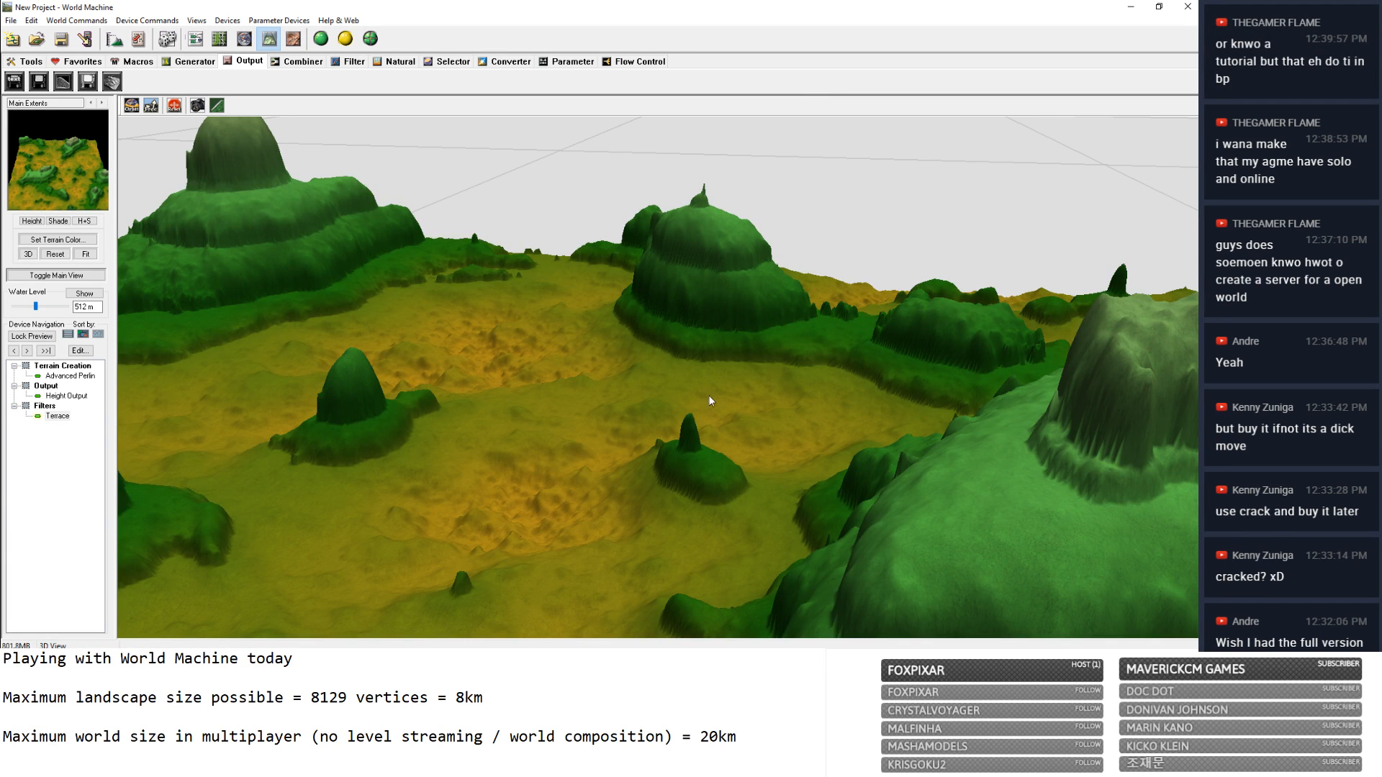
Examine the built terraced terrain from several angles, both as a whole and up close around the hills.
scroll(593, 389, down, 10)
drag(633, 409, 633, 390)
scroll(762, 372, up, 8)
drag(875, 323, 505, 392)
scroll(929, 367, up, 5)
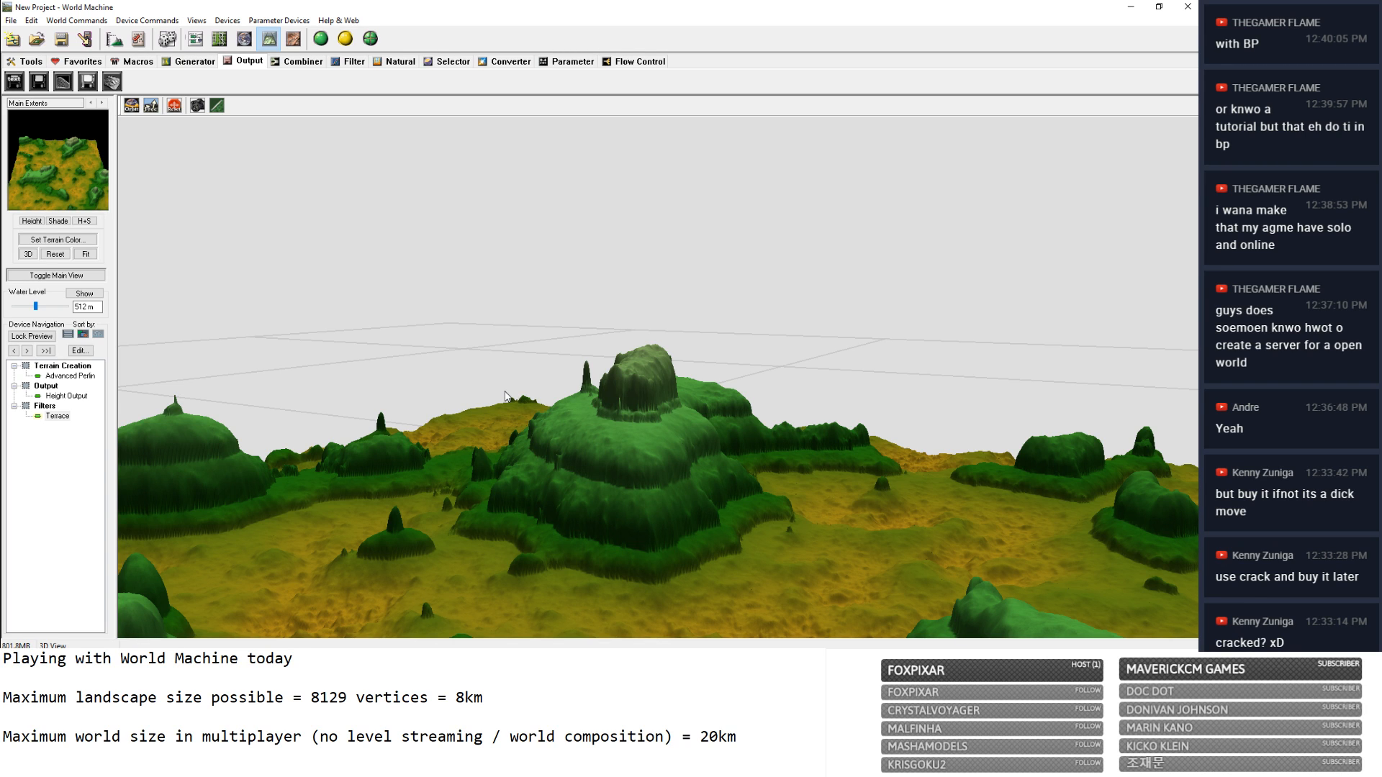
scroll(602, 347, down, 5)
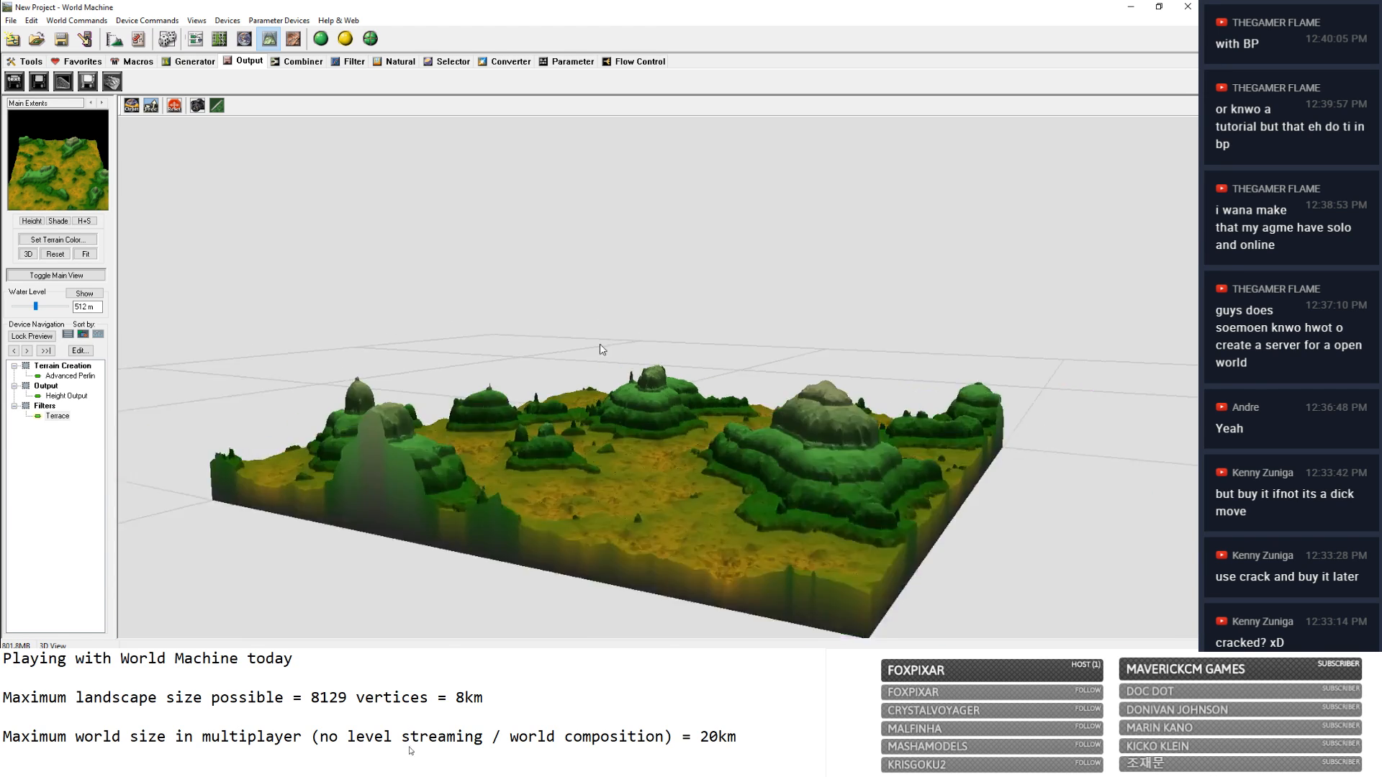
scroll(608, 344, up, 4)
drag(607, 326, 361, 138)
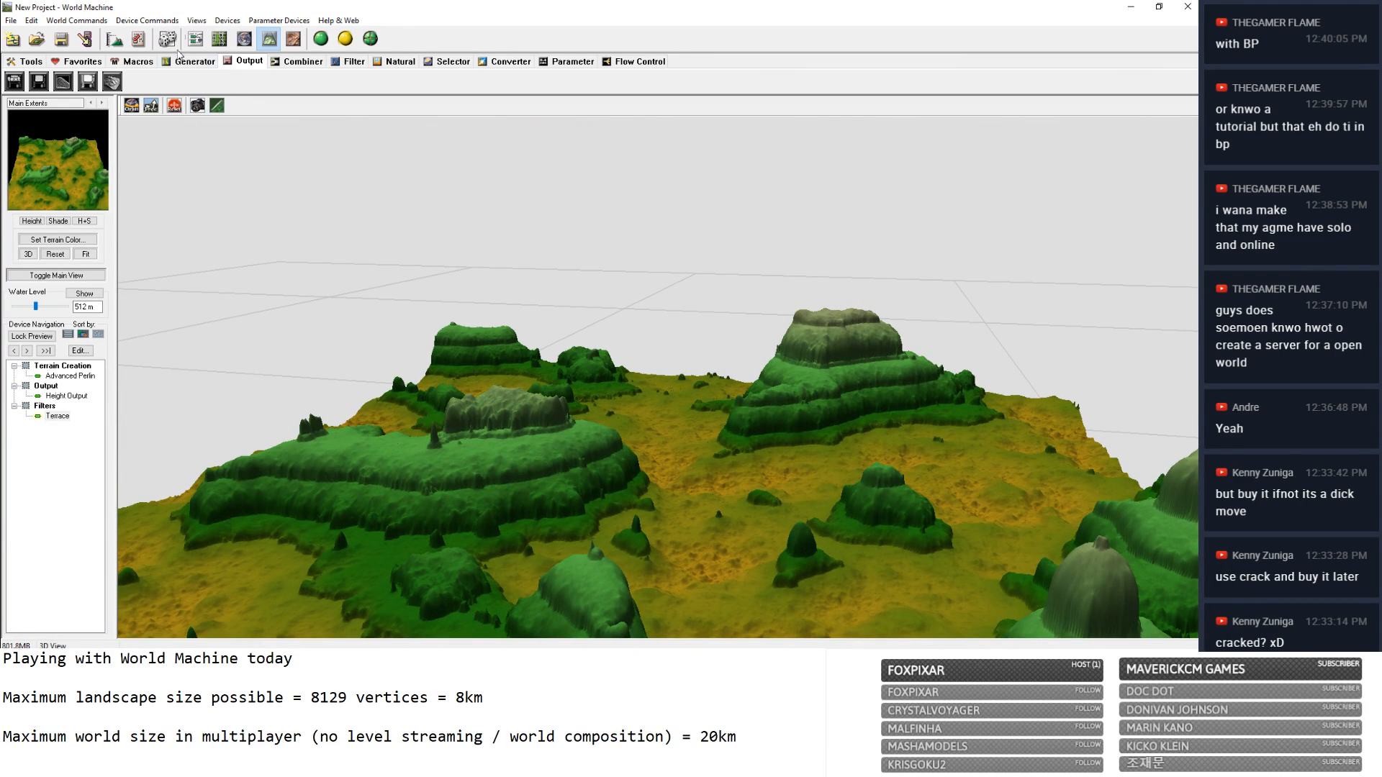
Return to the device network and open the Terrace filter's properties.
click(191, 44)
double_click(426, 372)
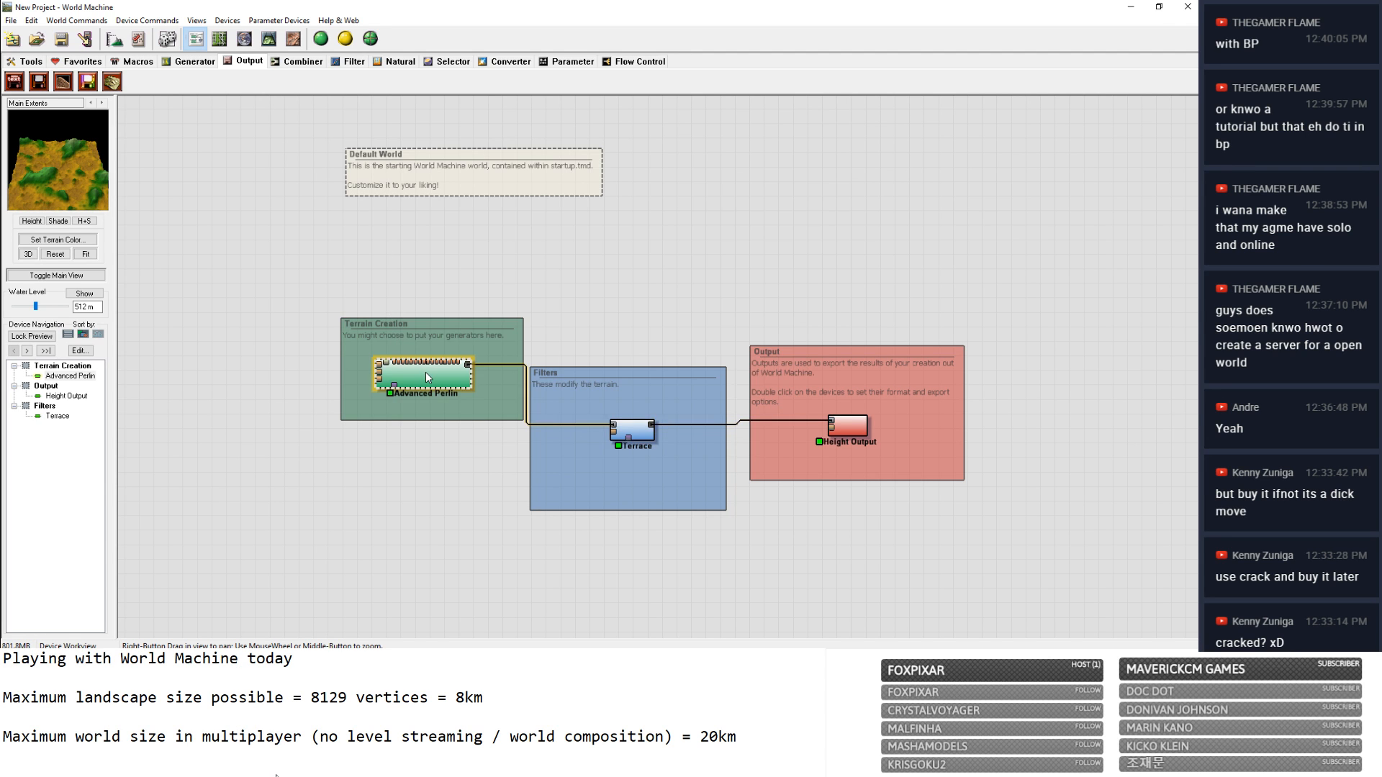
click(810, 189)
click(645, 437)
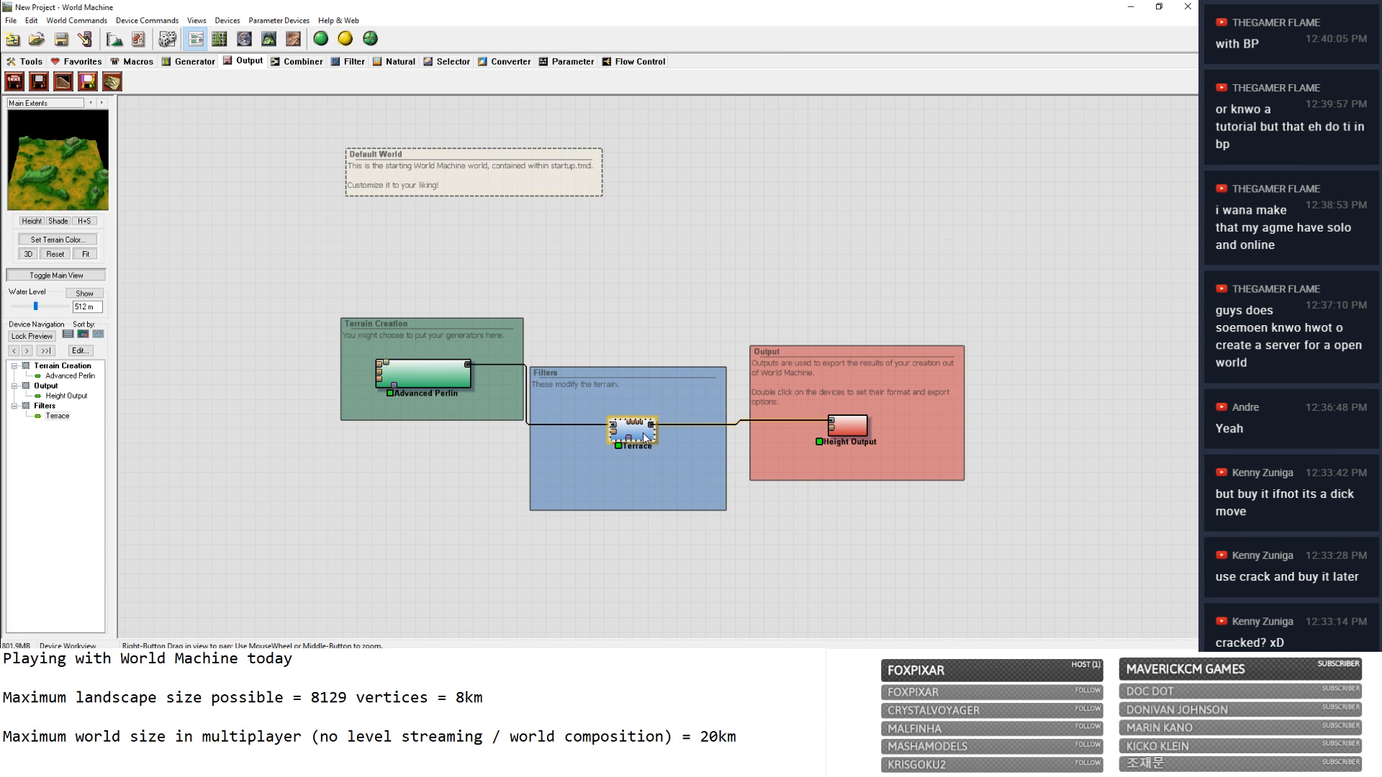
double_click(646, 436)
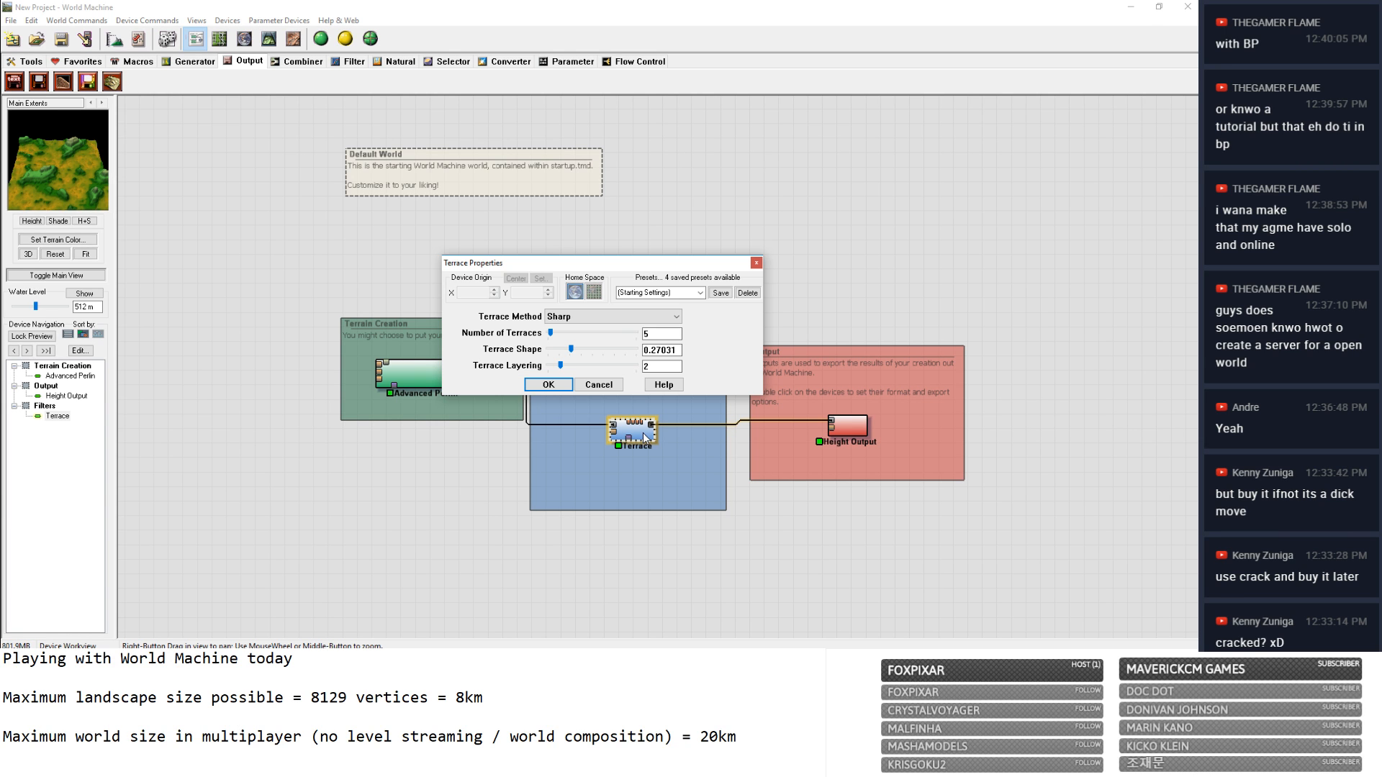
Try the Dense Packed, Glacially Scraped and Plateau presets on the Terrace filter.
click(699, 293)
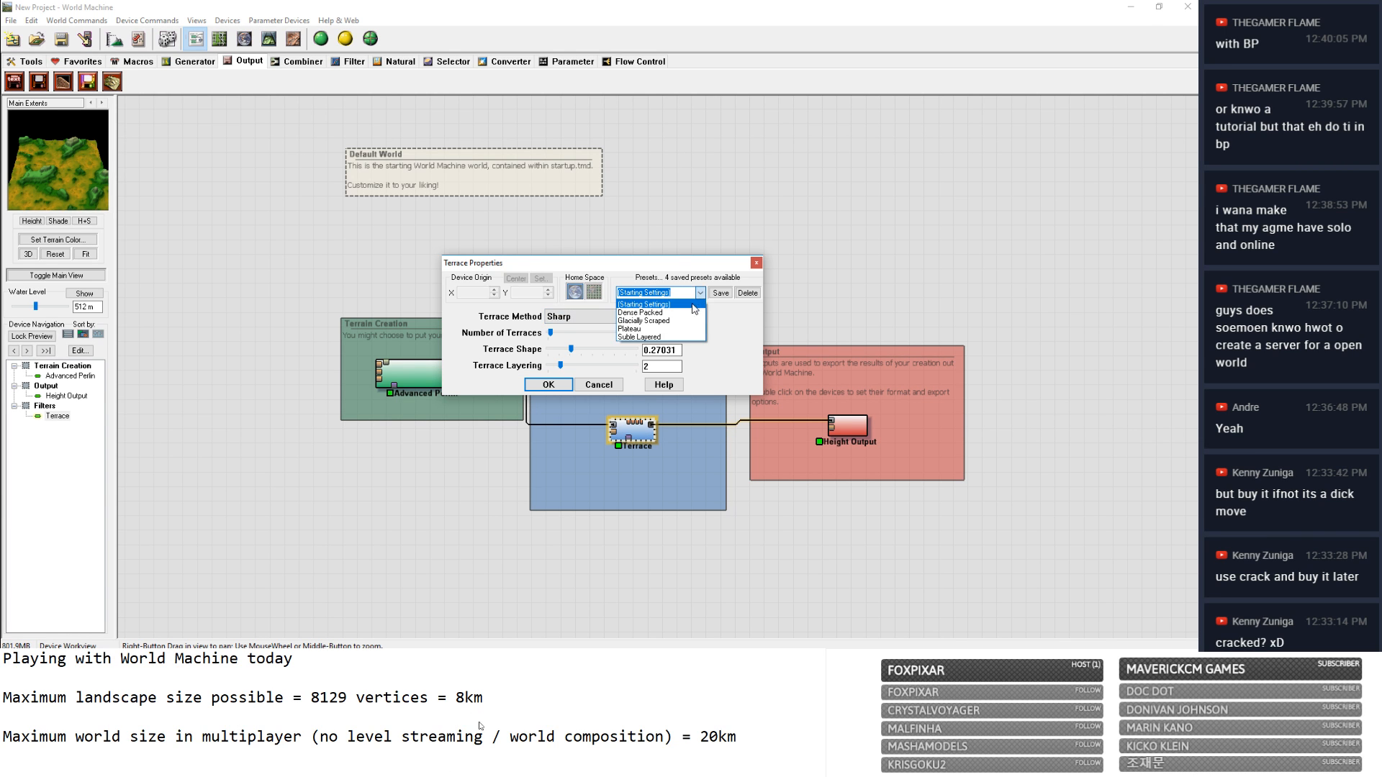
click(680, 313)
click(700, 294)
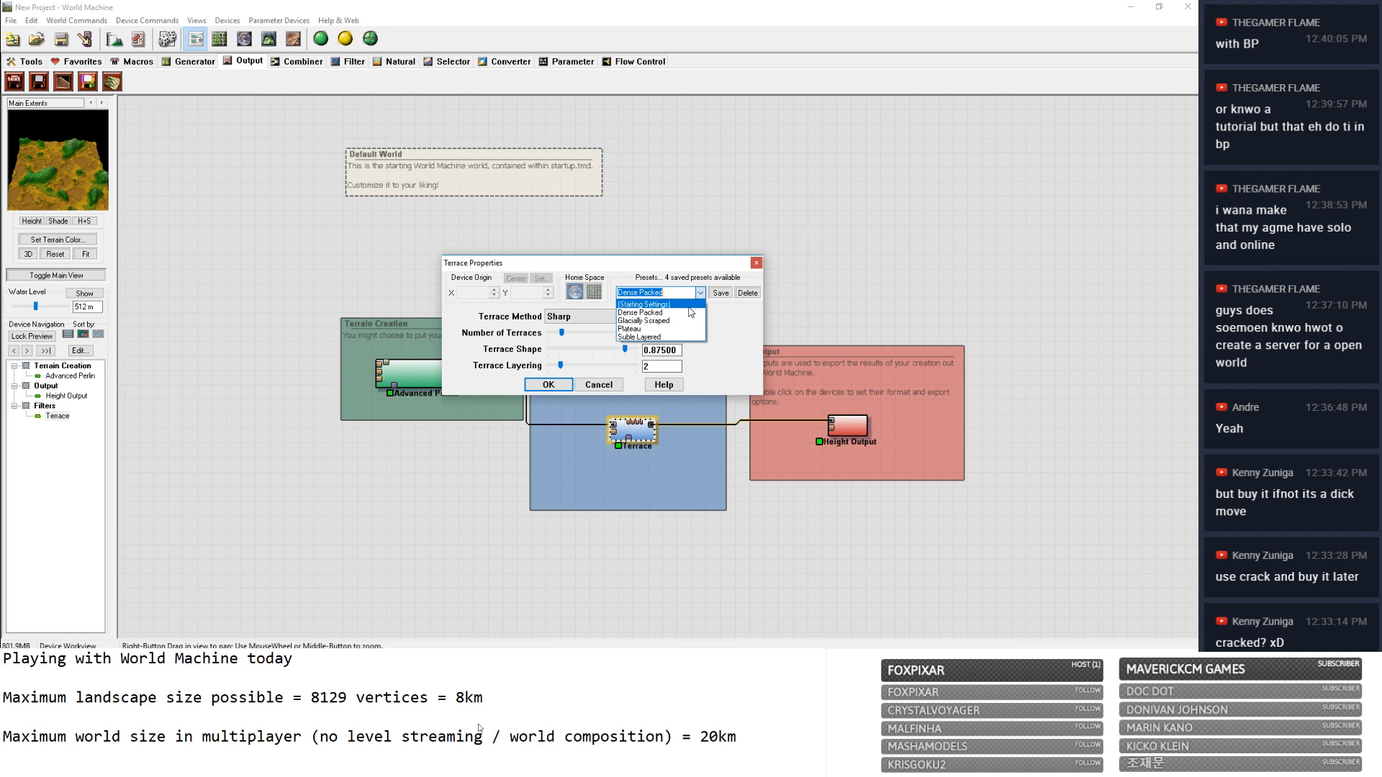
click(675, 321)
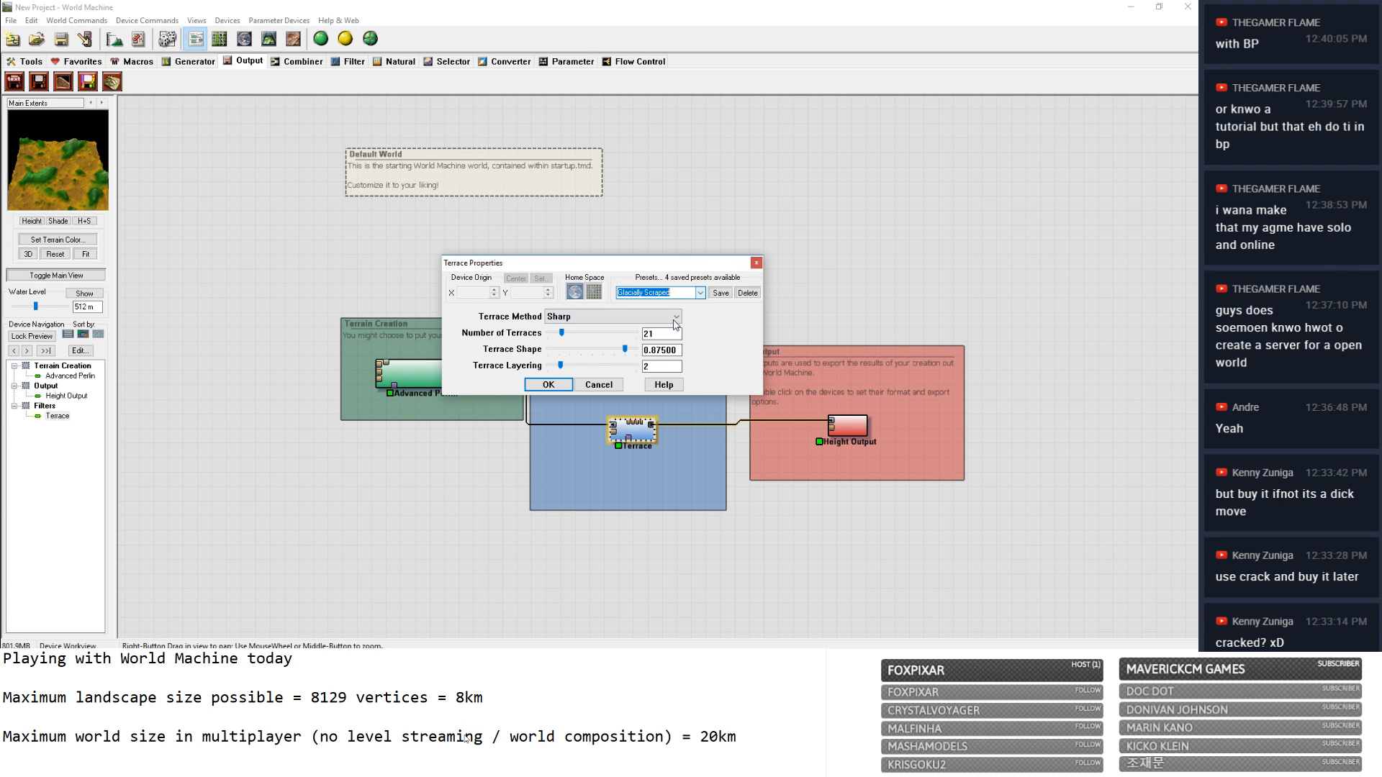
click(701, 294)
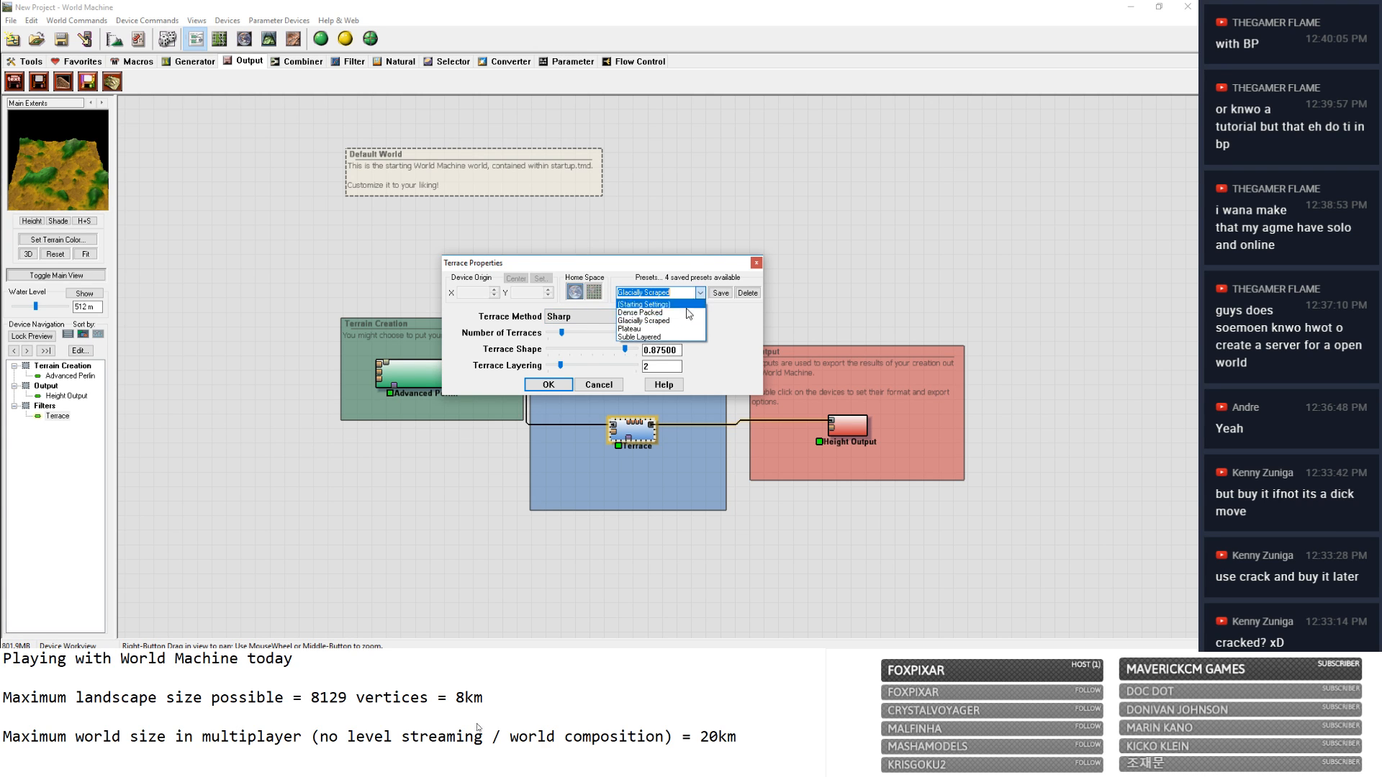
click(676, 330)
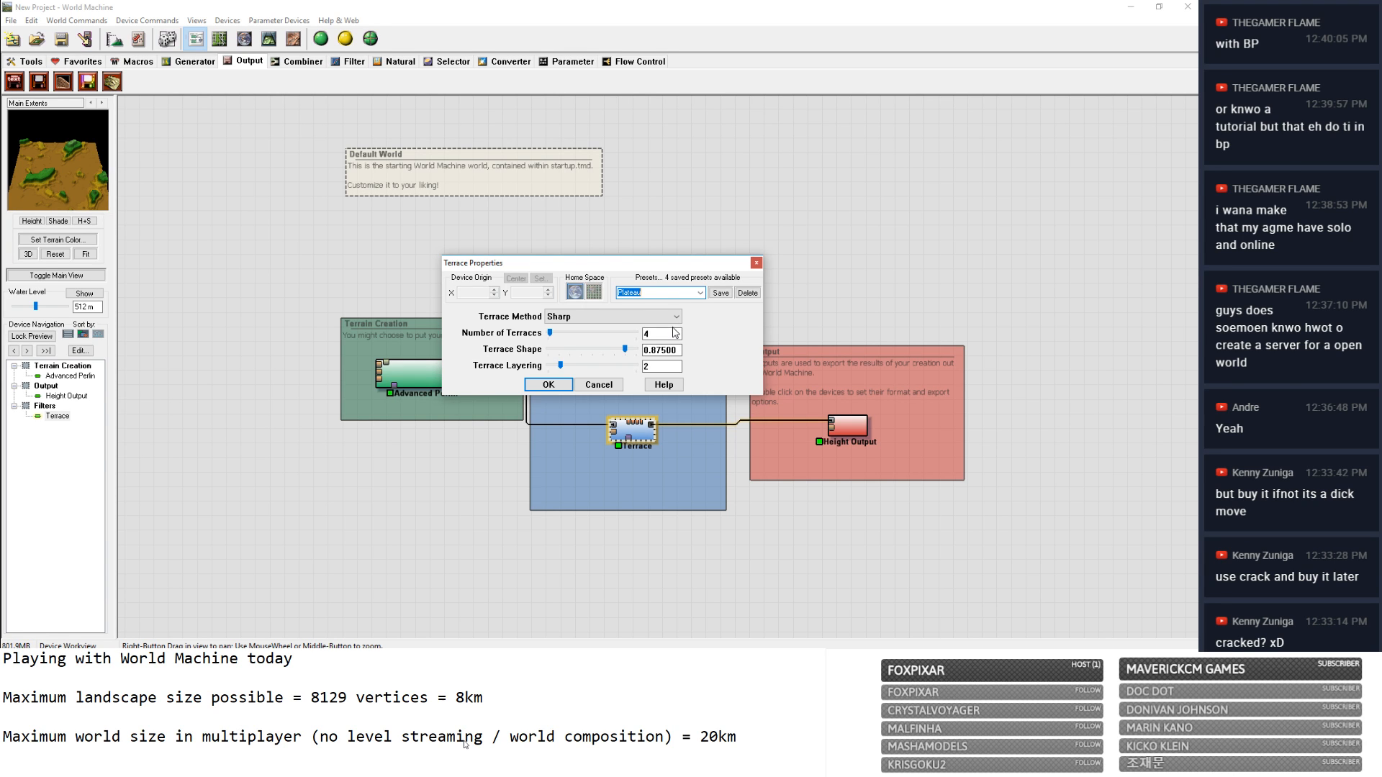
Apply the Suble Layered preset to the Terrace filter and accept its properties.
click(700, 292)
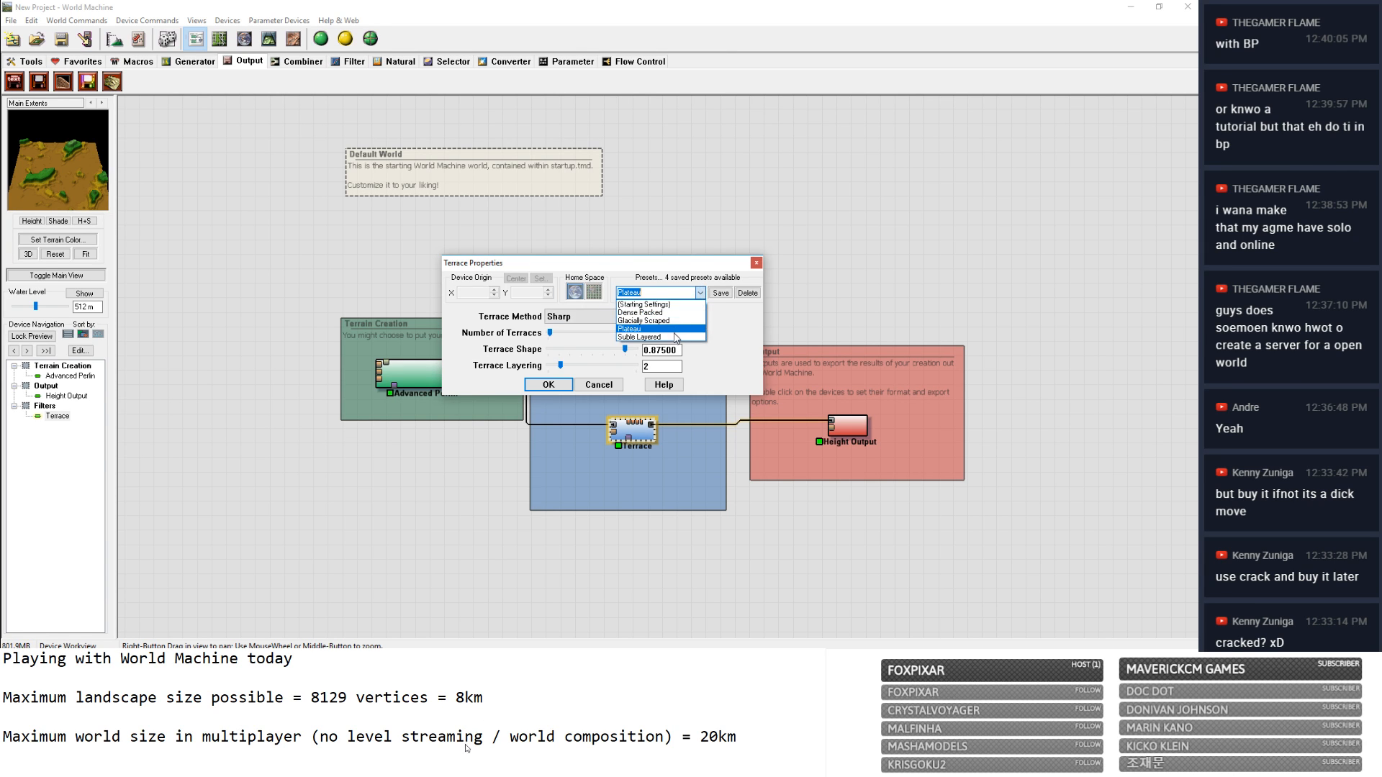
click(676, 337)
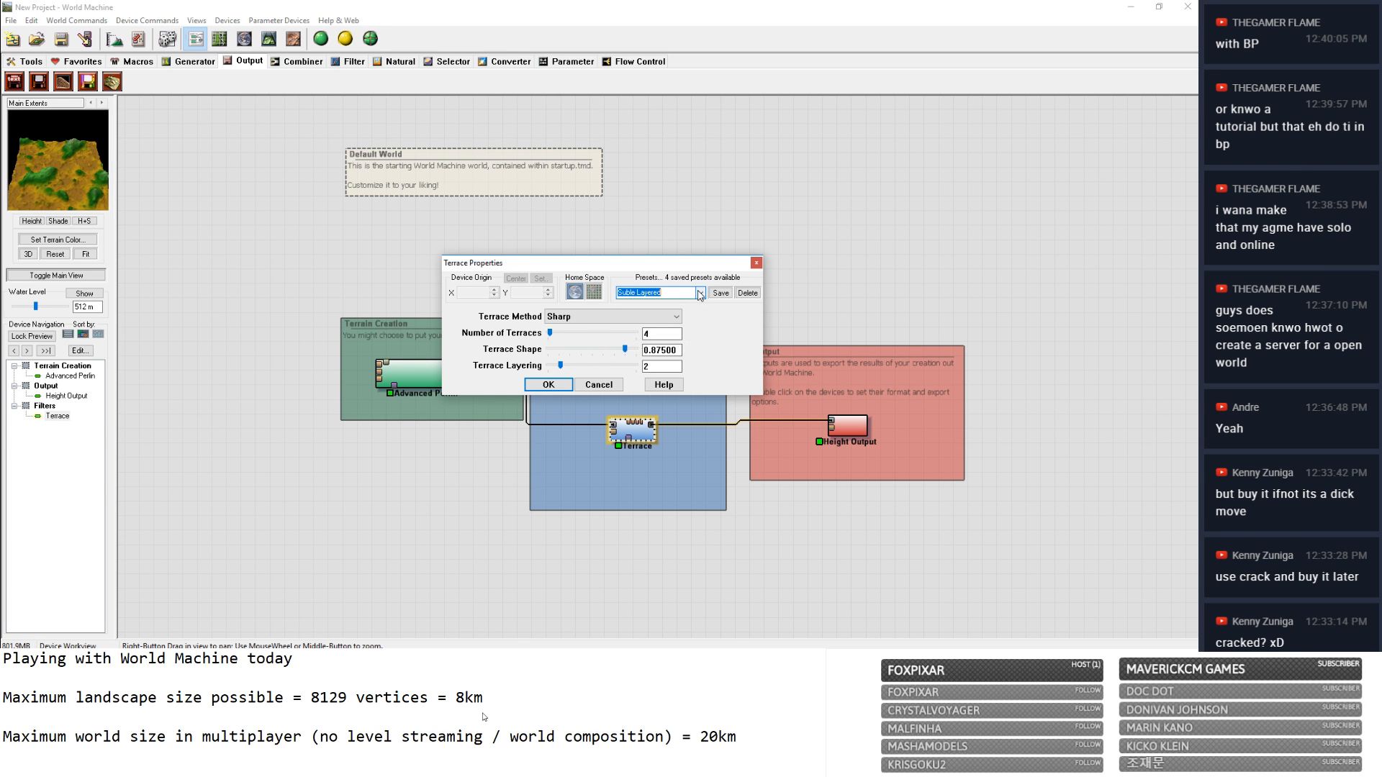
click(548, 385)
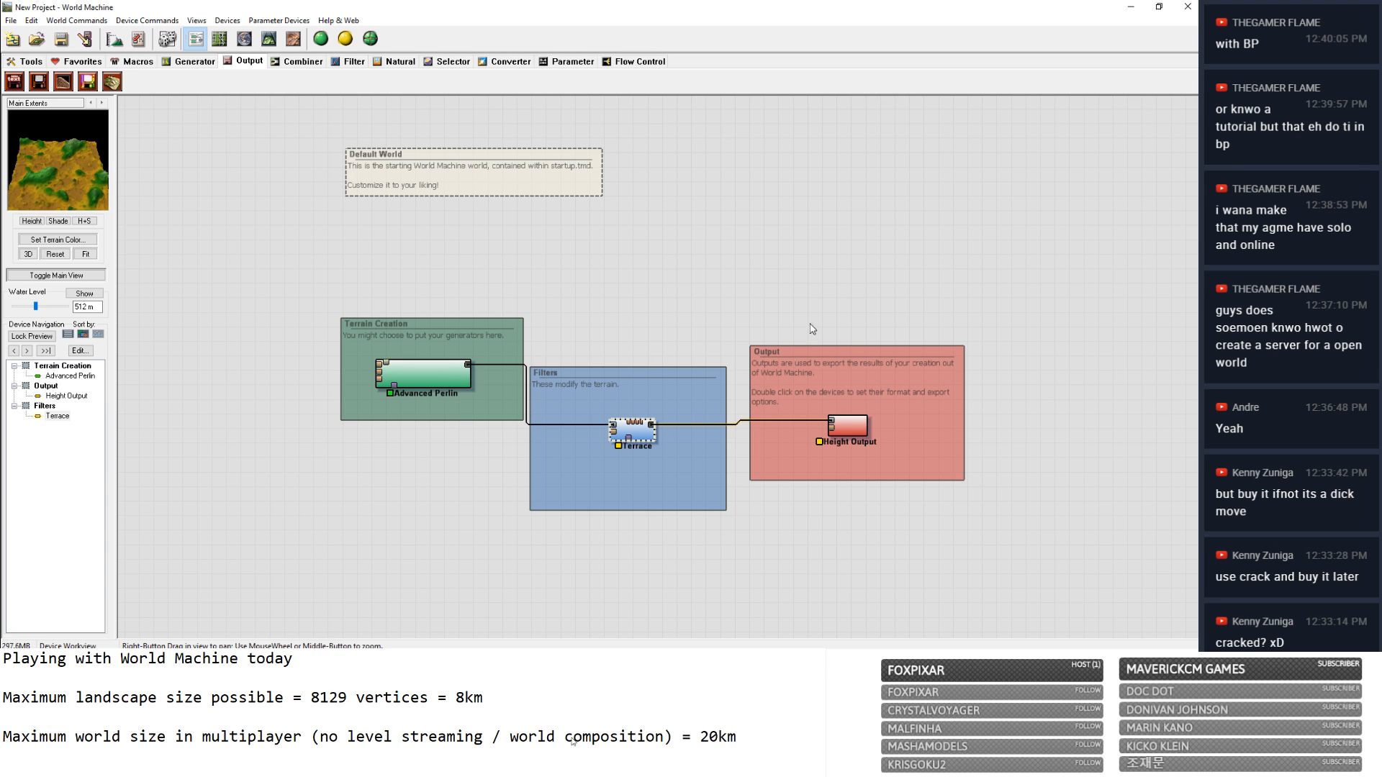
Reposition the Height Output device within the Output group and the Advanced Perlin device within the Terrain Creation group.
drag(745, 333, 916, 460)
drag(851, 425, 875, 438)
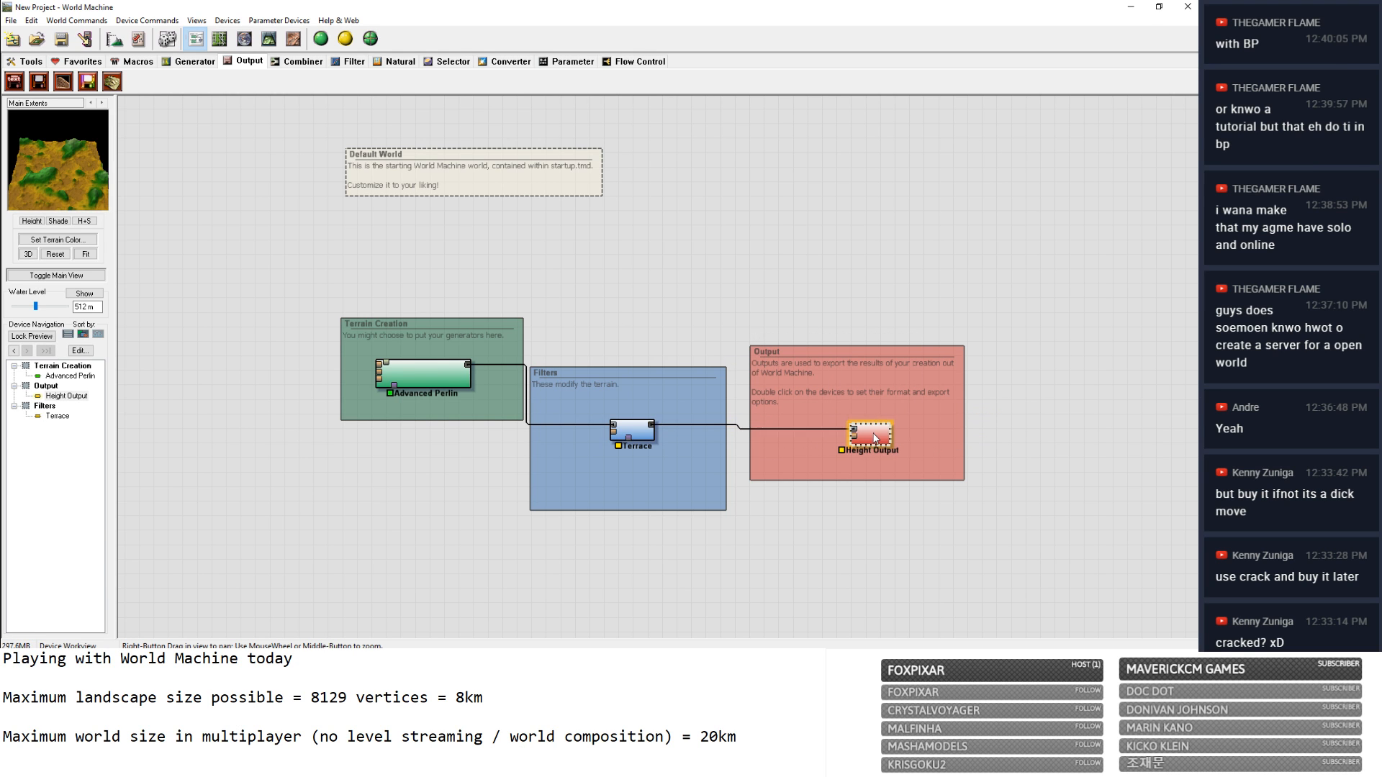
drag(426, 377, 406, 375)
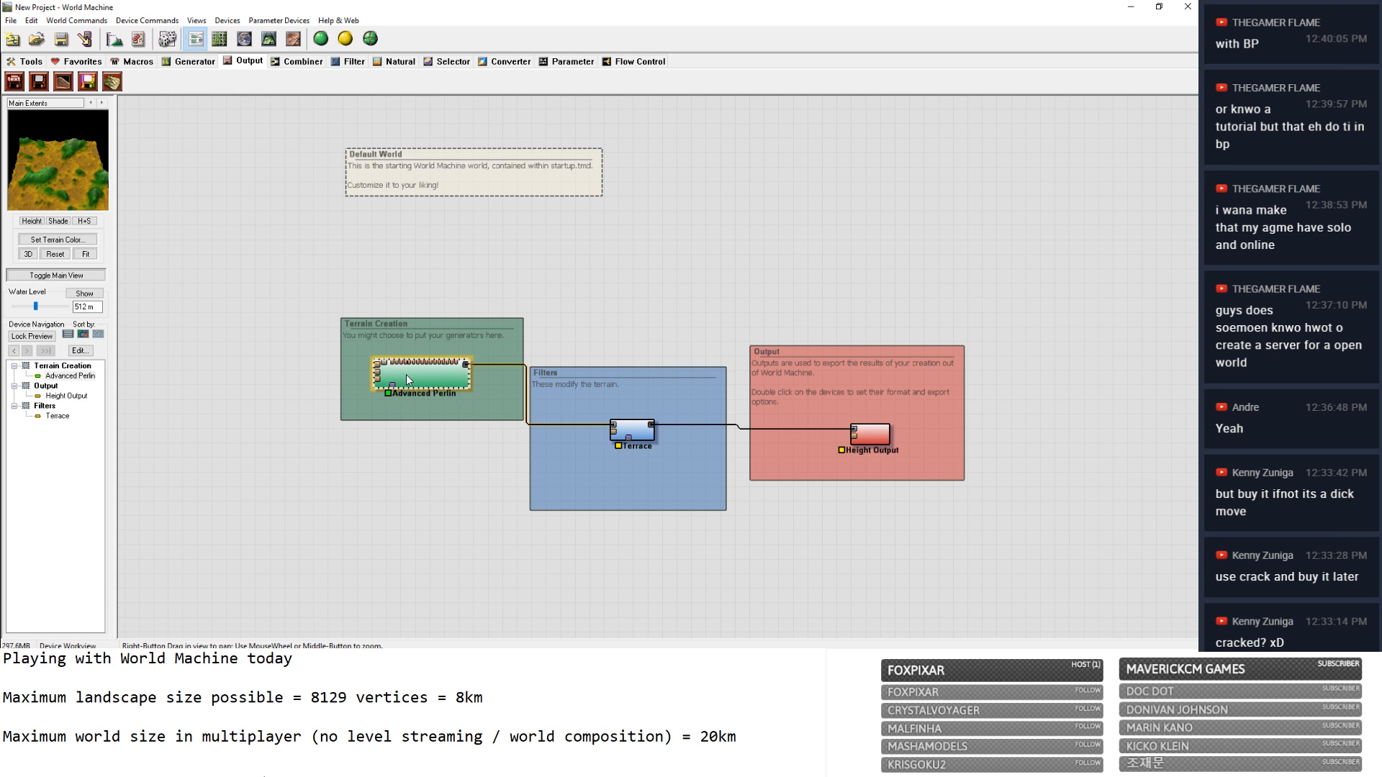
click(414, 321)
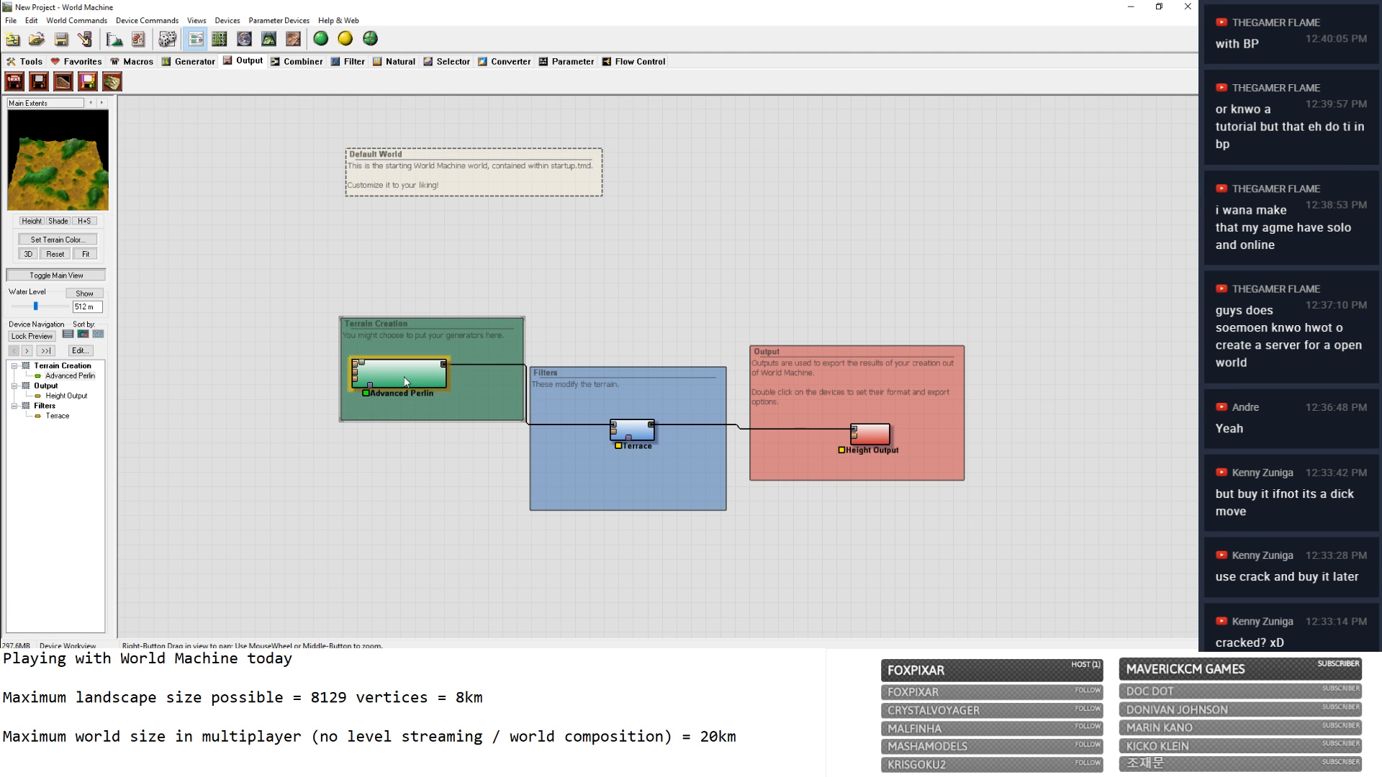
Open the Advanced Perlin generator's settings.
double_click(432, 381)
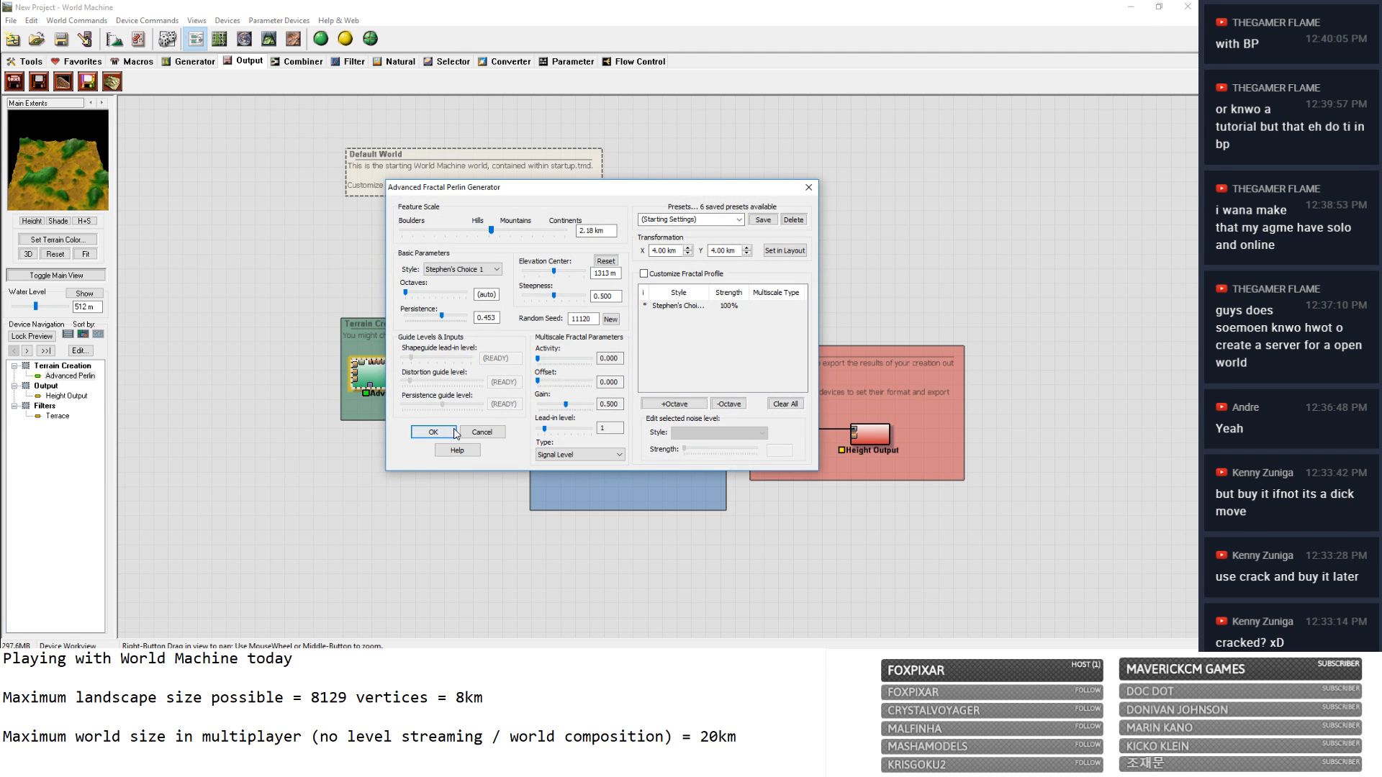
click(434, 432)
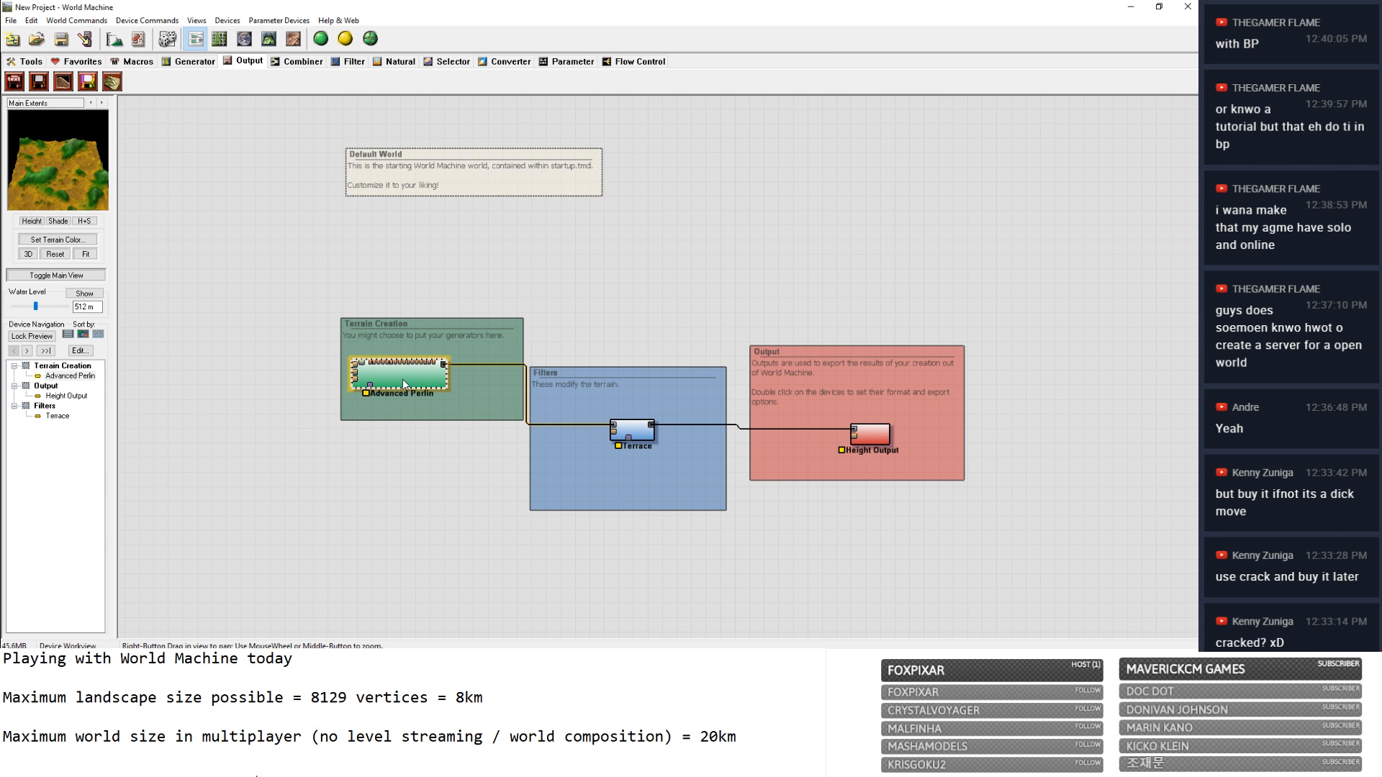
double_click(403, 380)
Try the Canyons preset on the Advanced Perlin generator with a feature scale of 1.09 km.
click(740, 220)
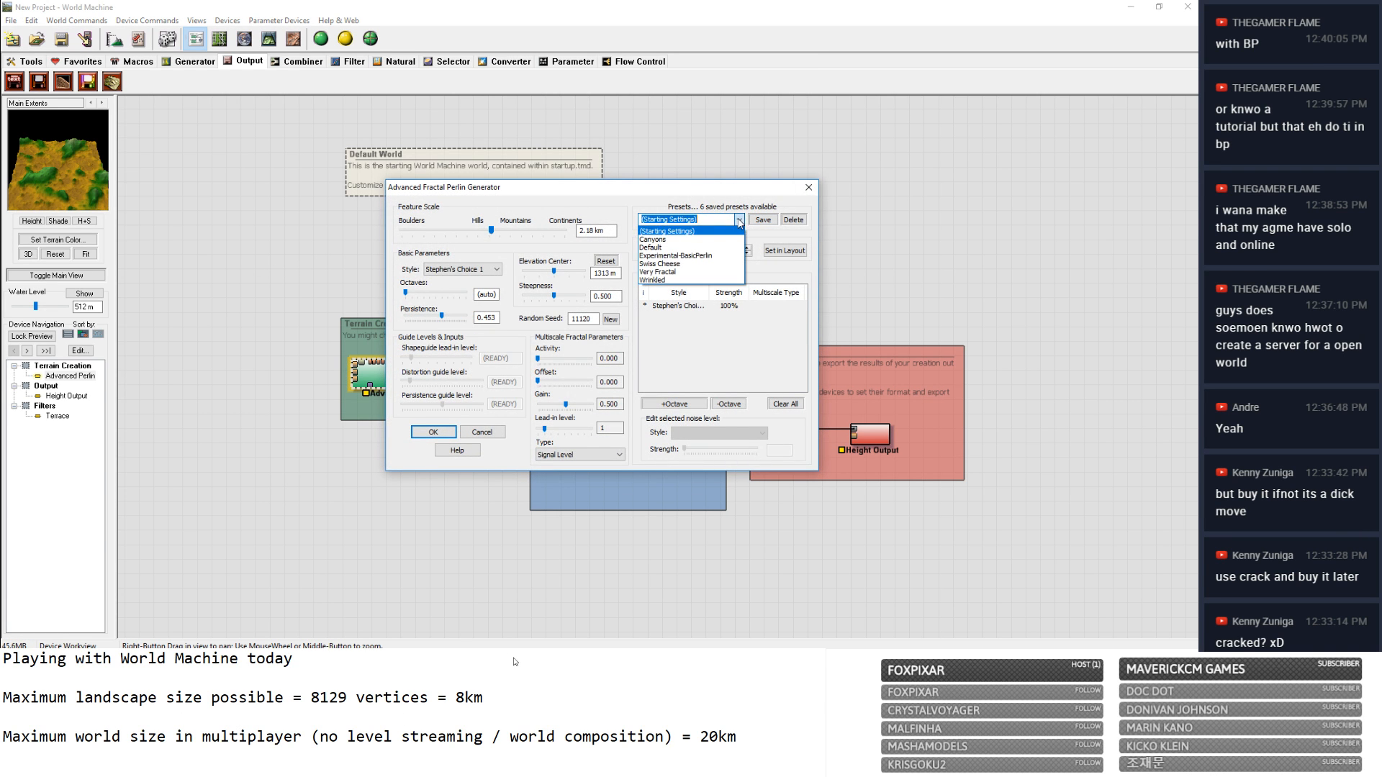
click(678, 240)
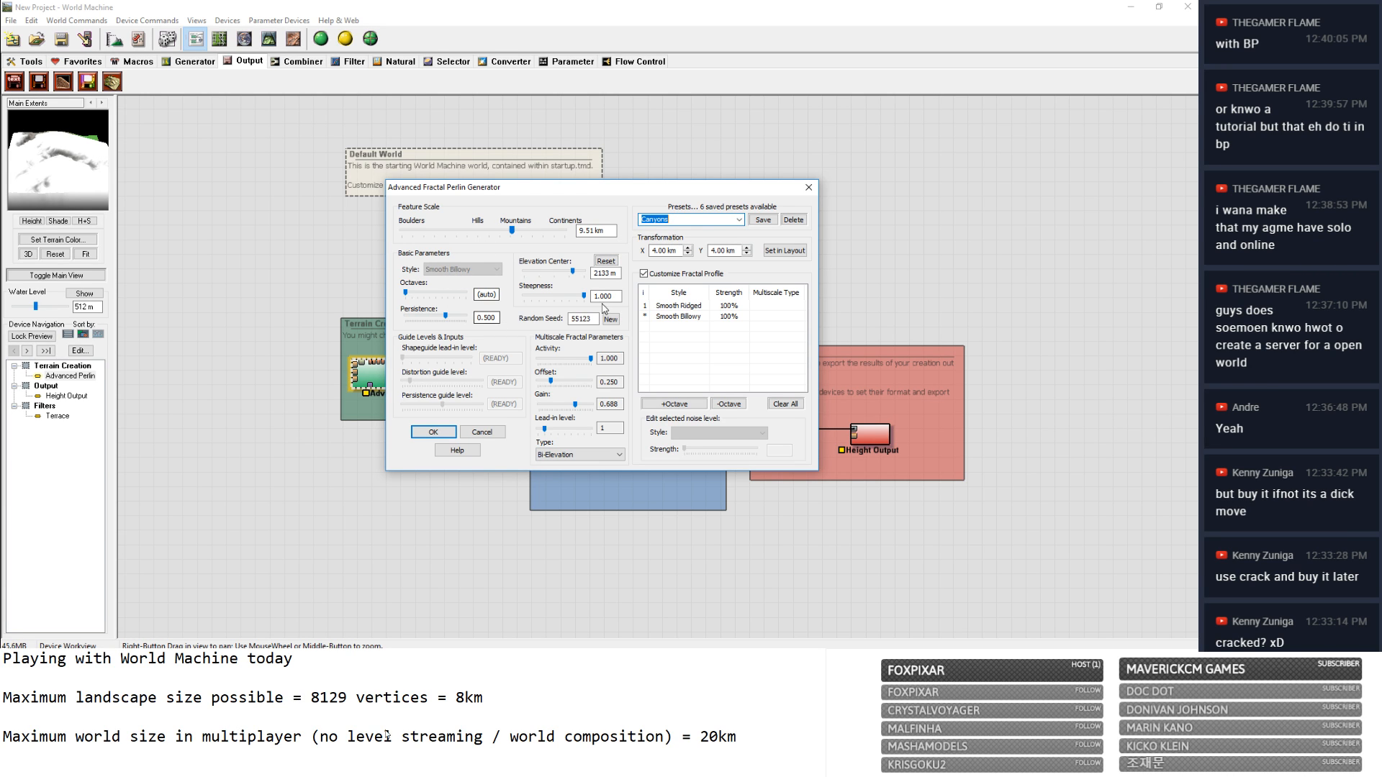
drag(511, 232, 478, 241)
click(657, 223)
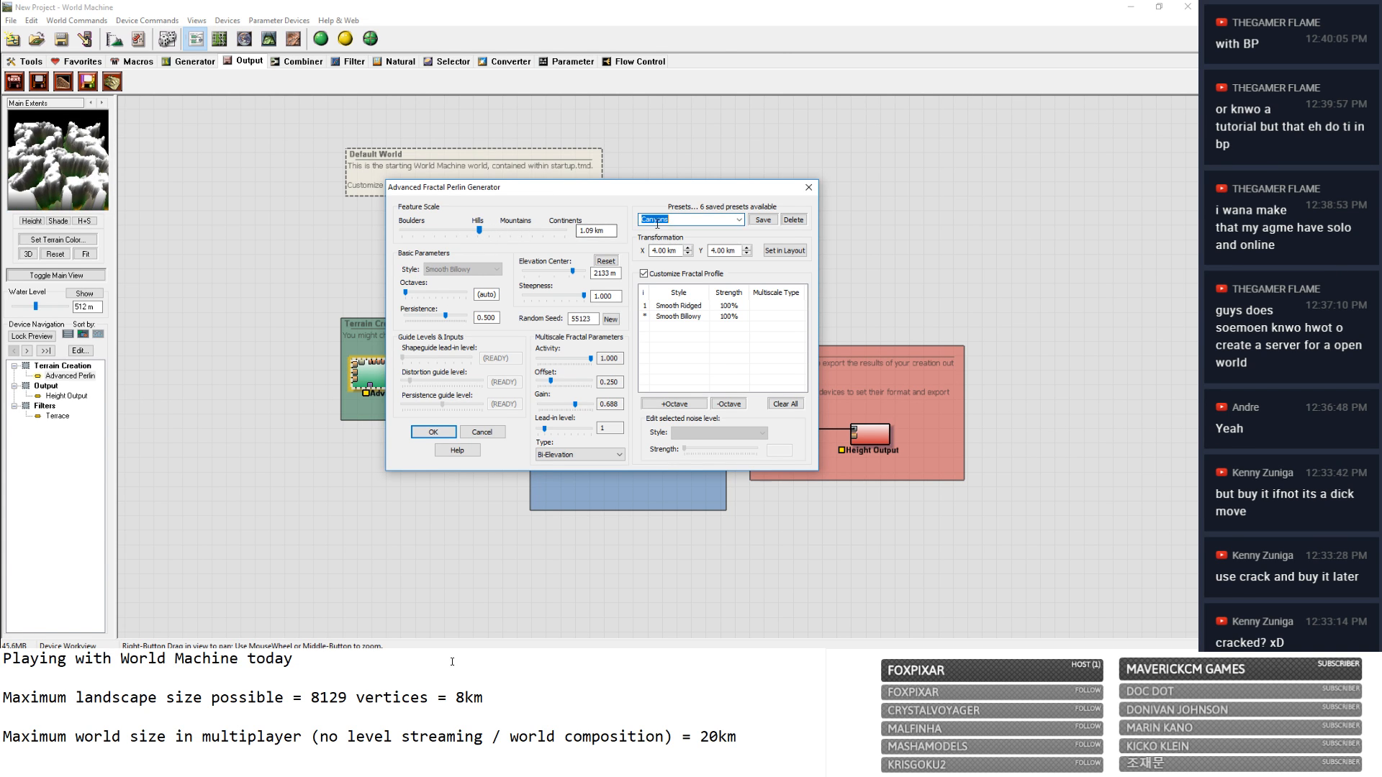
Try the Default and Experimental-BasicPerlin presets on the Advanced Perlin generator, reducing the feature scale to 1.19 km.
click(738, 220)
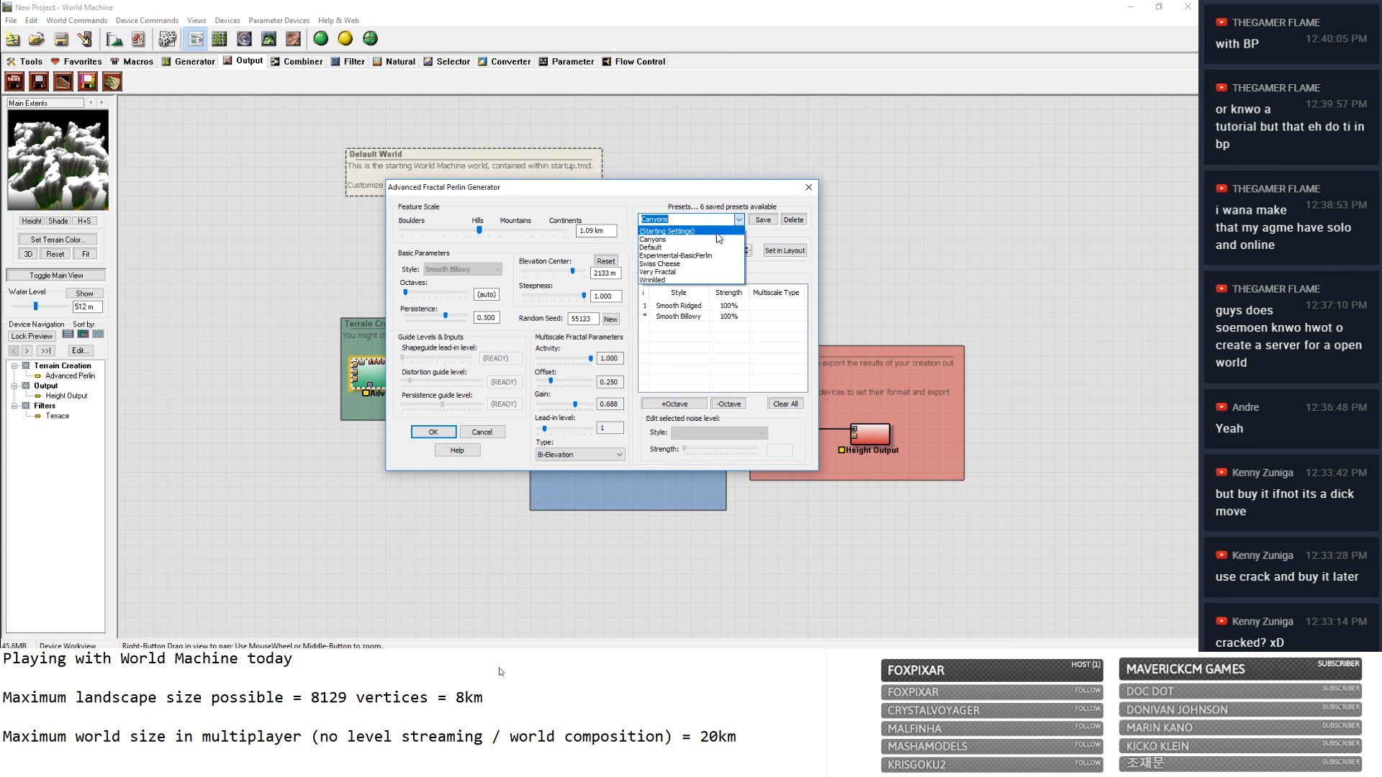
click(688, 249)
drag(511, 239, 481, 231)
click(739, 219)
click(682, 256)
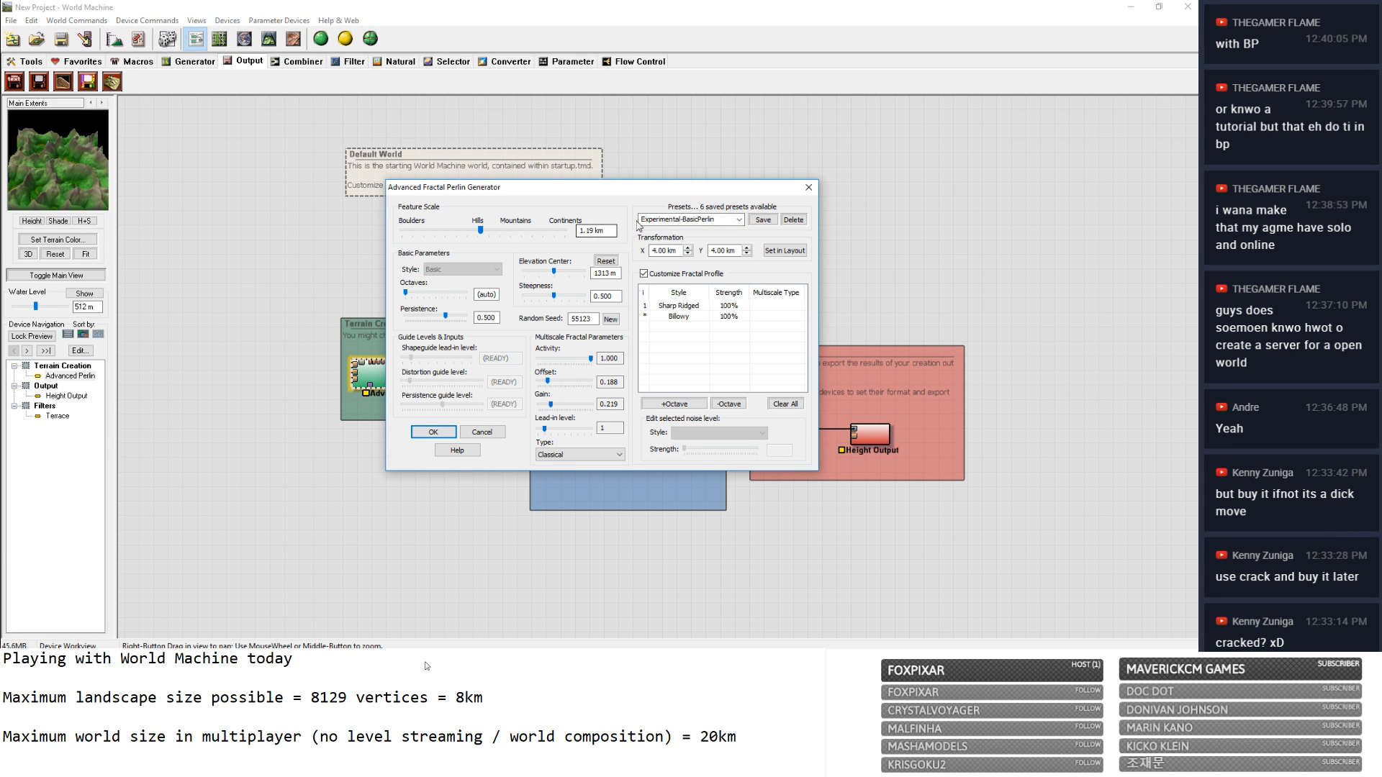
Try the Swiss Cheese preset on the Advanced Perlin generator with a feature scale of 2.59 km.
click(739, 220)
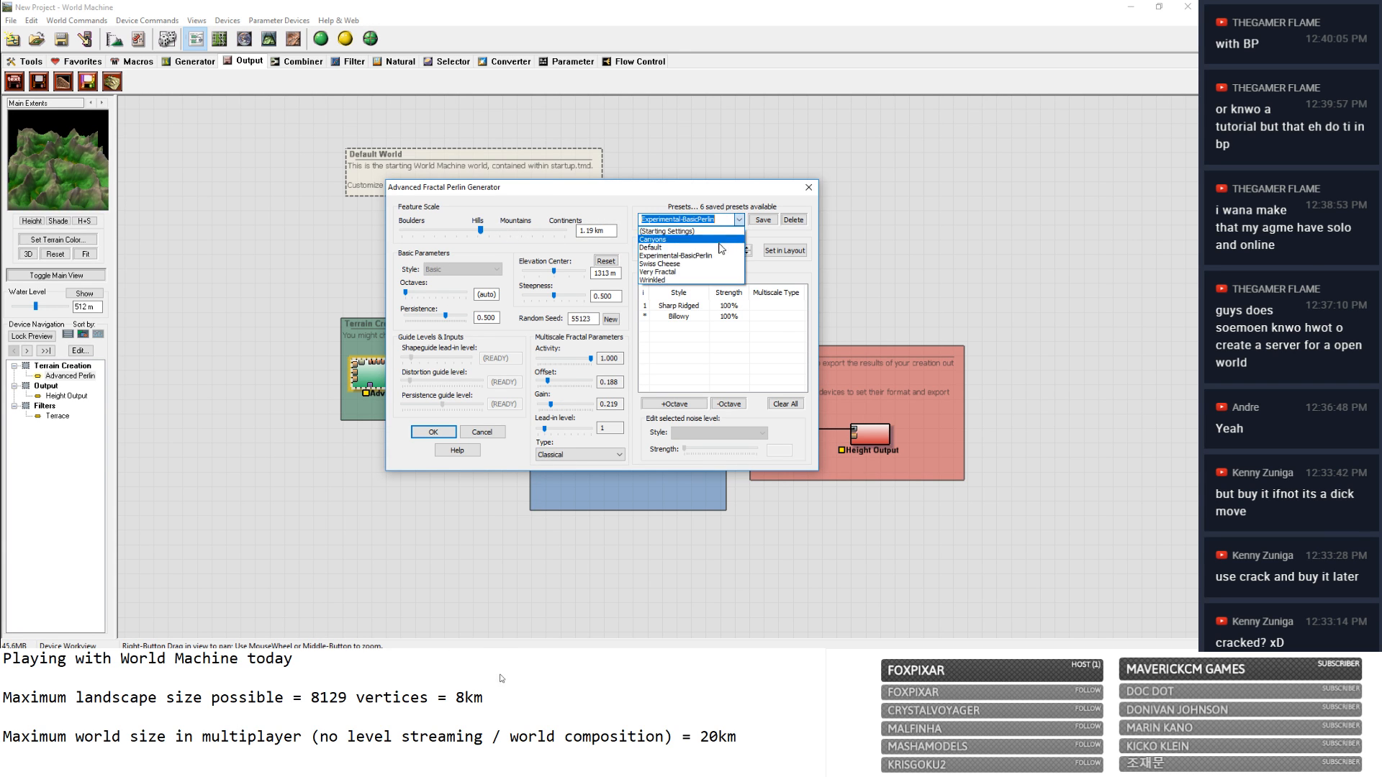
click(684, 266)
mouse_move(509, 232)
mouse_down()
mouse_move(477, 232)
mouse_move(516, 232)
mouse_move(494, 232)
mouse_up()
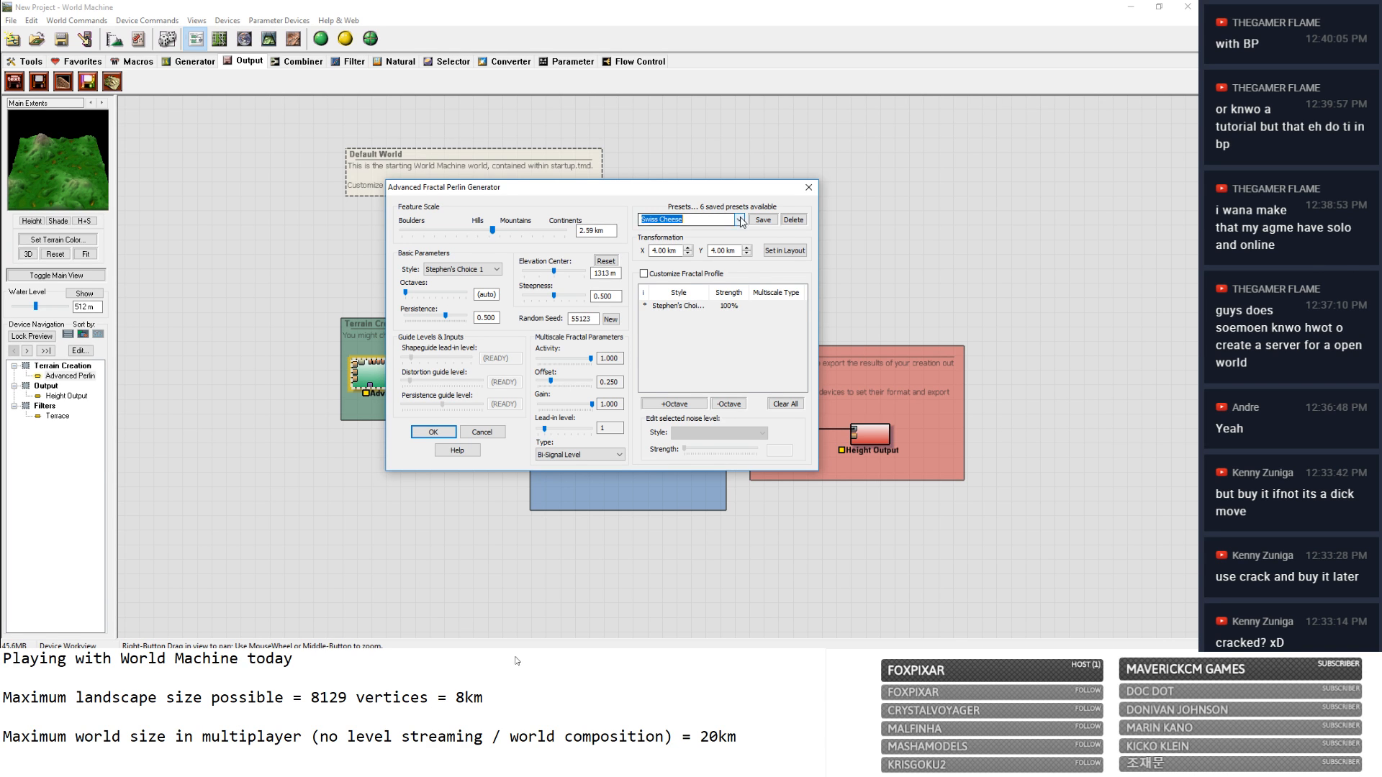
Try the Very Fractal preset on the Advanced Perlin generator with a feature scale of 1.30 km.
click(689, 220)
click(685, 273)
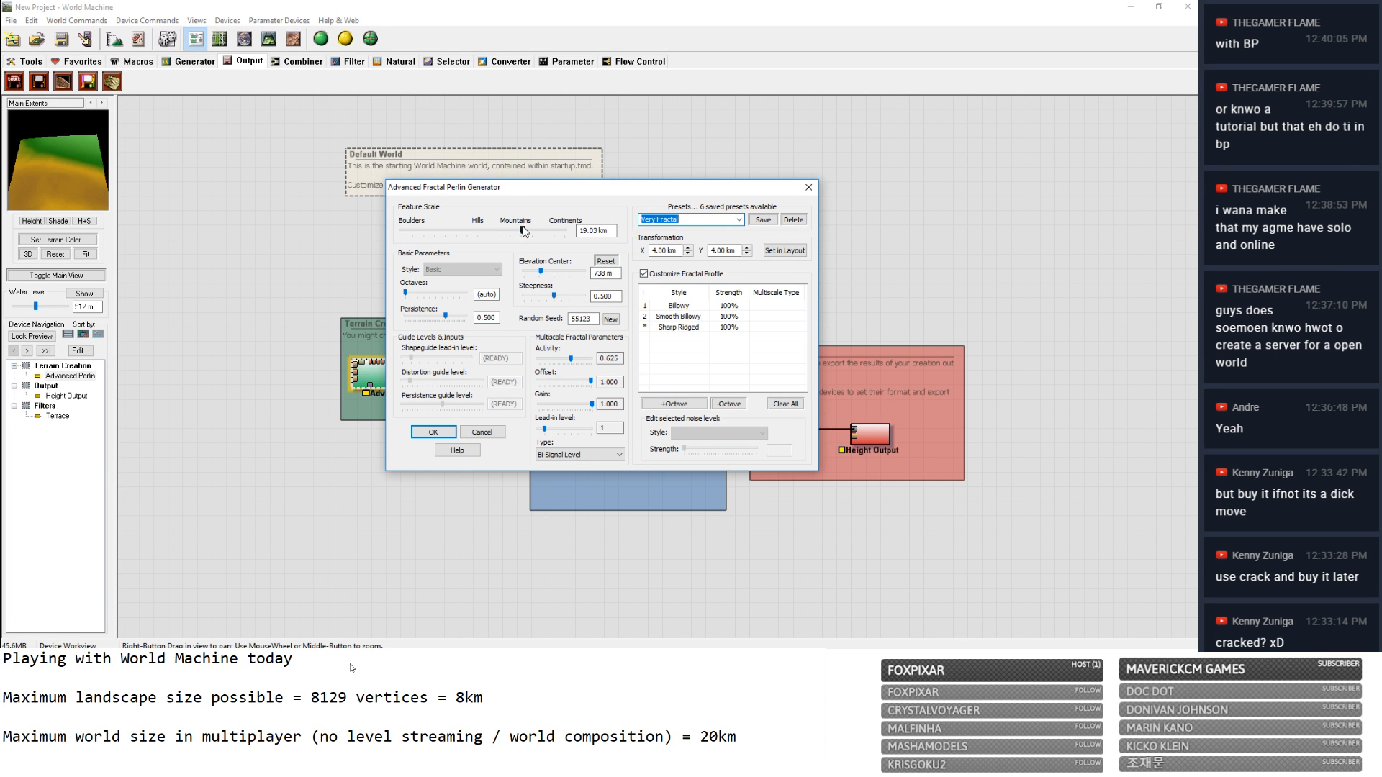
drag(525, 232, 482, 226)
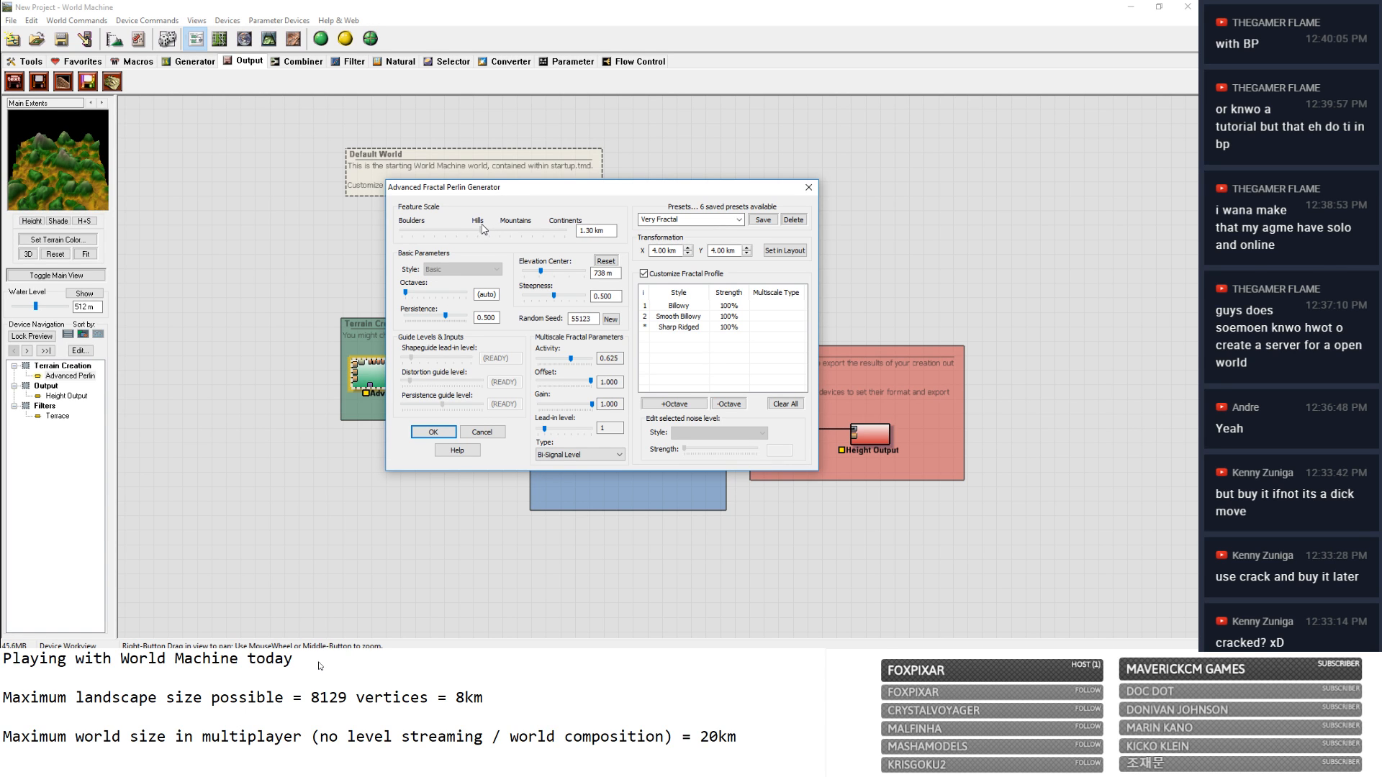
Try the Wrinkled preset on the Advanced Perlin generator with feature scales of 1.41 km and 4.00 km.
click(739, 219)
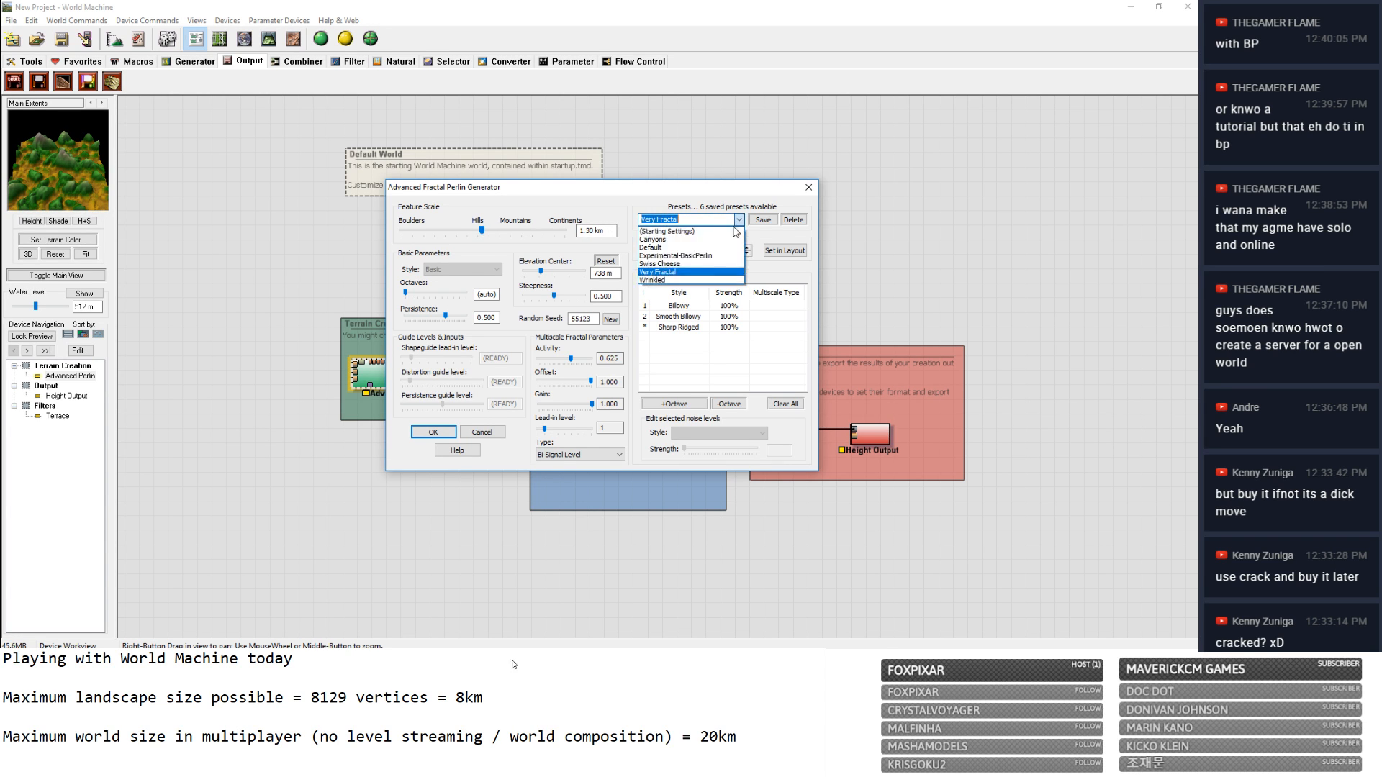
click(666, 280)
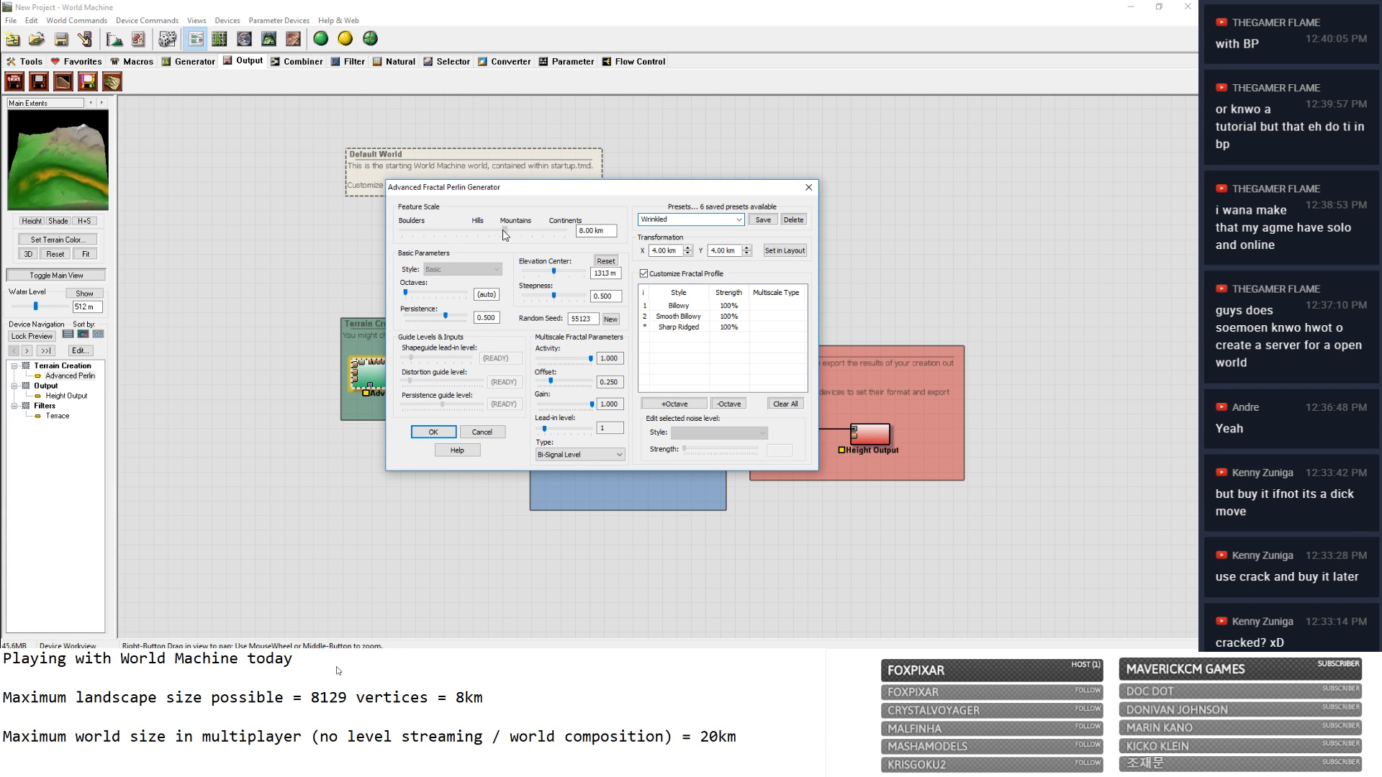
drag(486, 234, 487, 233)
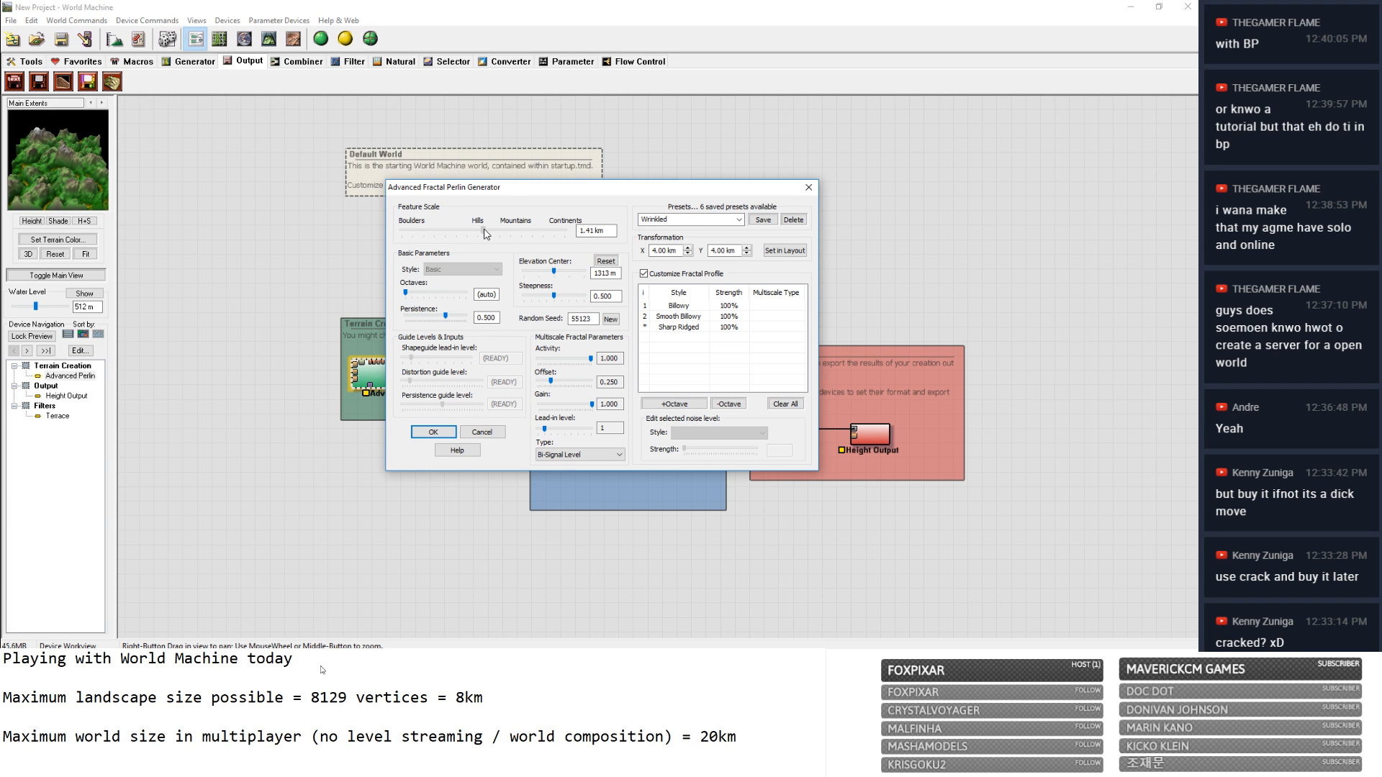
mouse_move(486, 234)
mouse_down()
mouse_move(514, 235)
mouse_move(502, 239)
mouse_up()
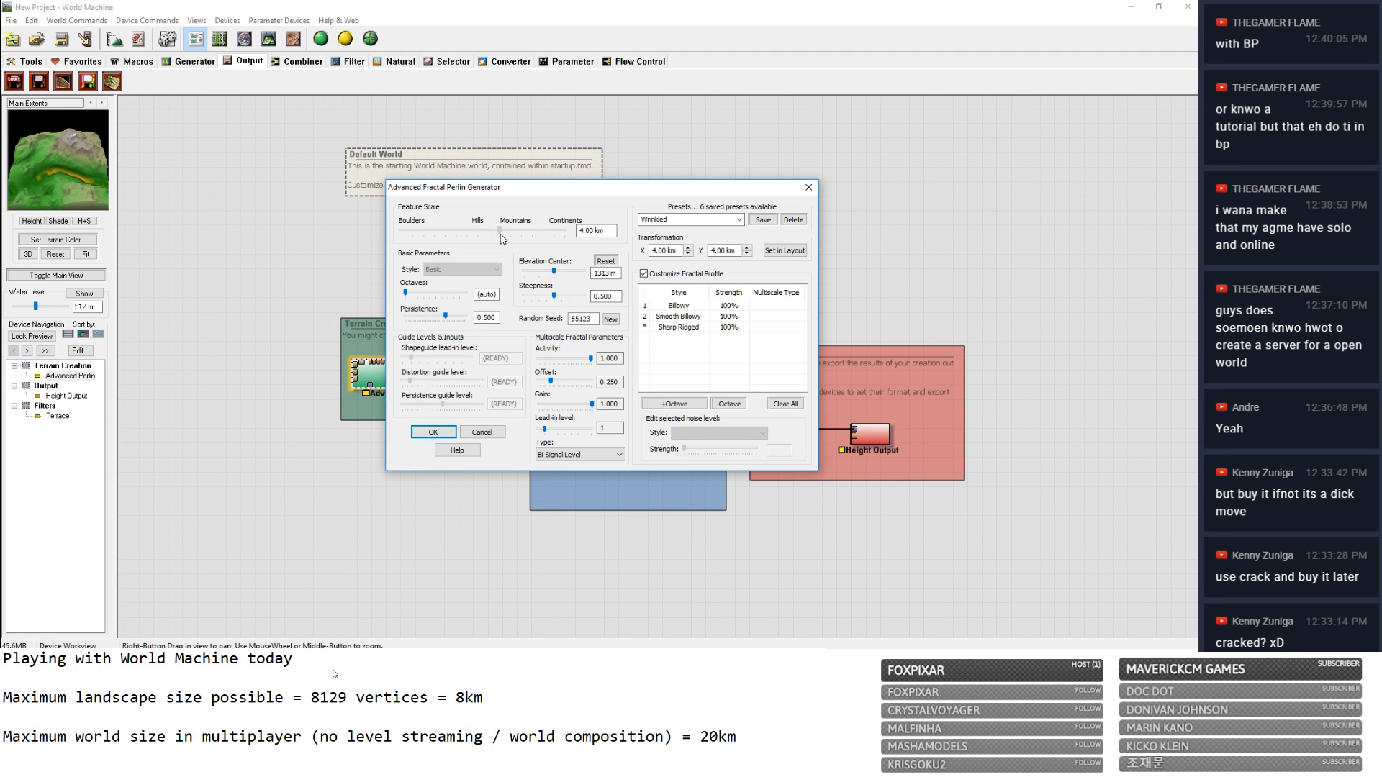
Apply the Default preset to the Advanced Perlin generator with a feature scale of 4.00 km.
click(690, 220)
click(669, 236)
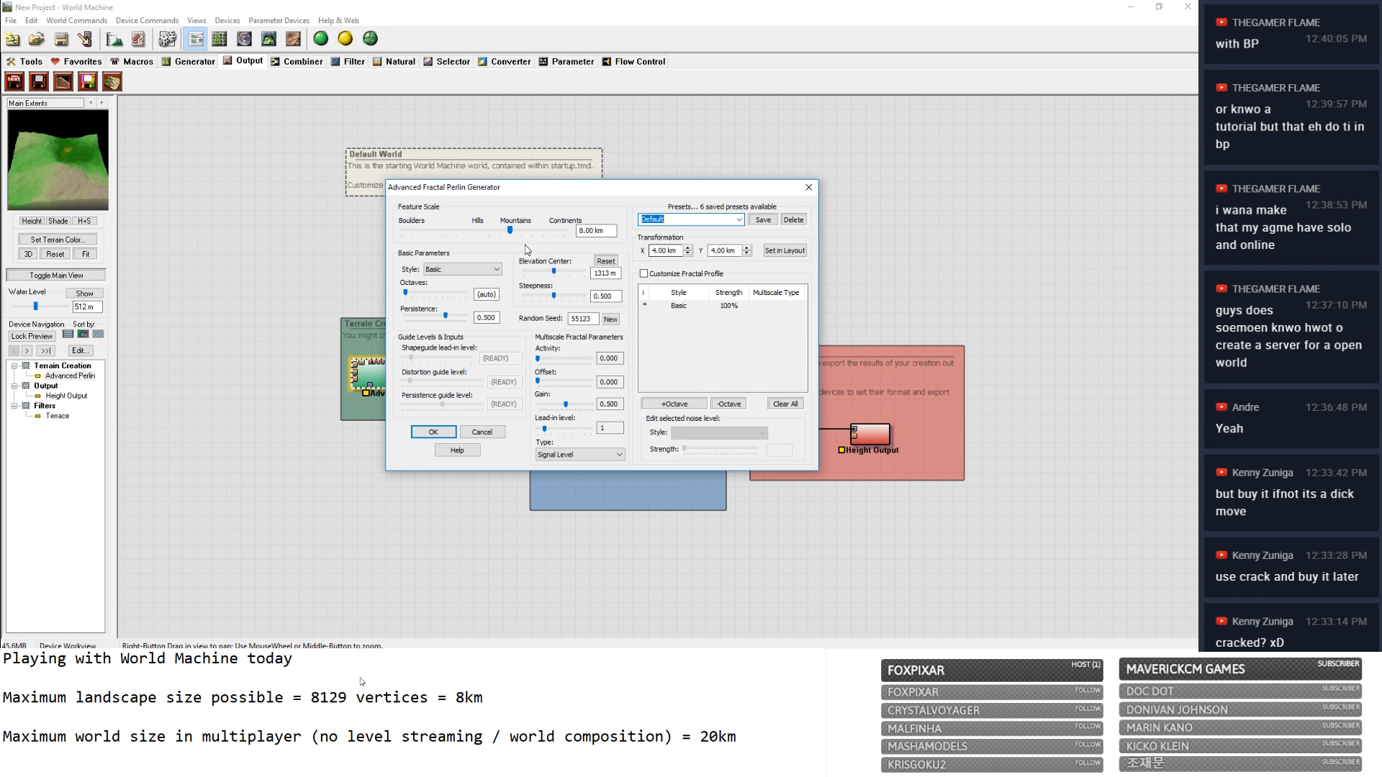
drag(507, 232, 501, 231)
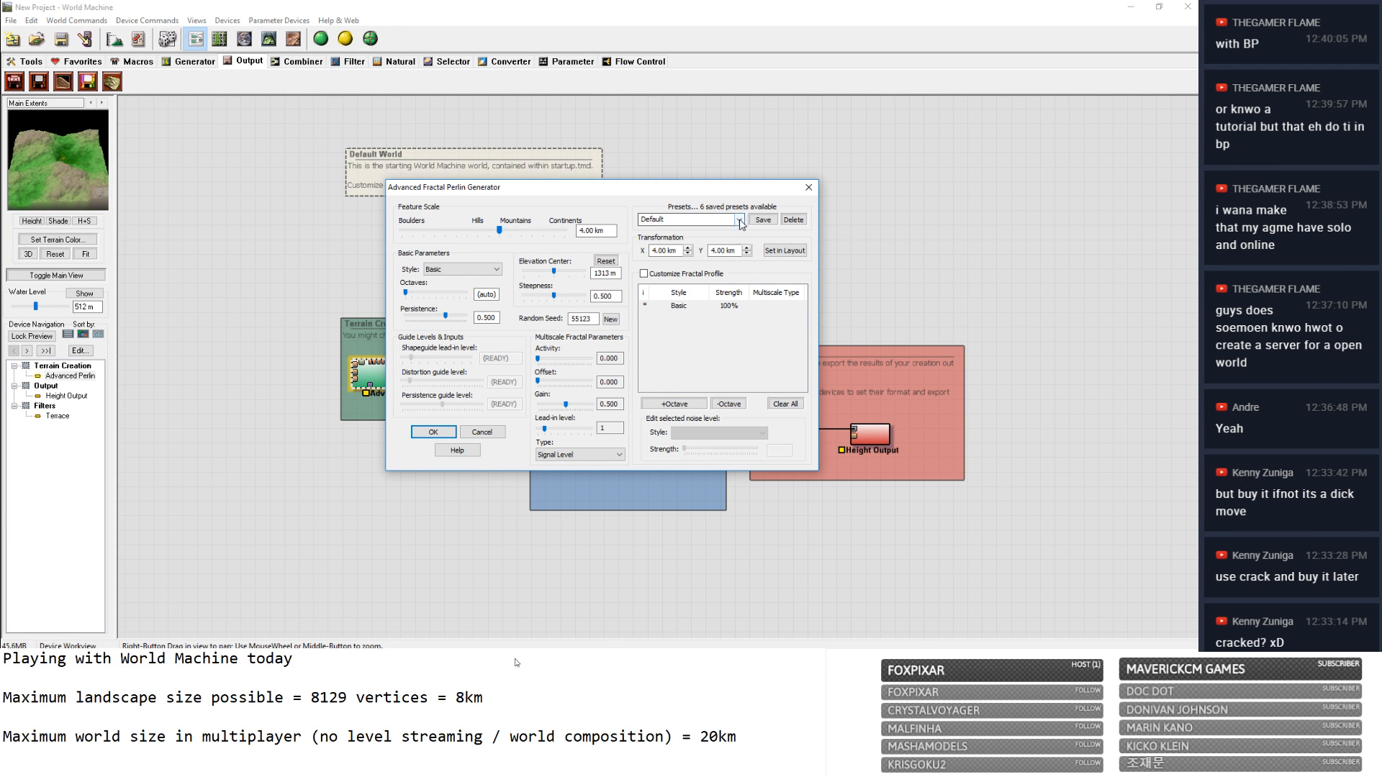
click(434, 433)
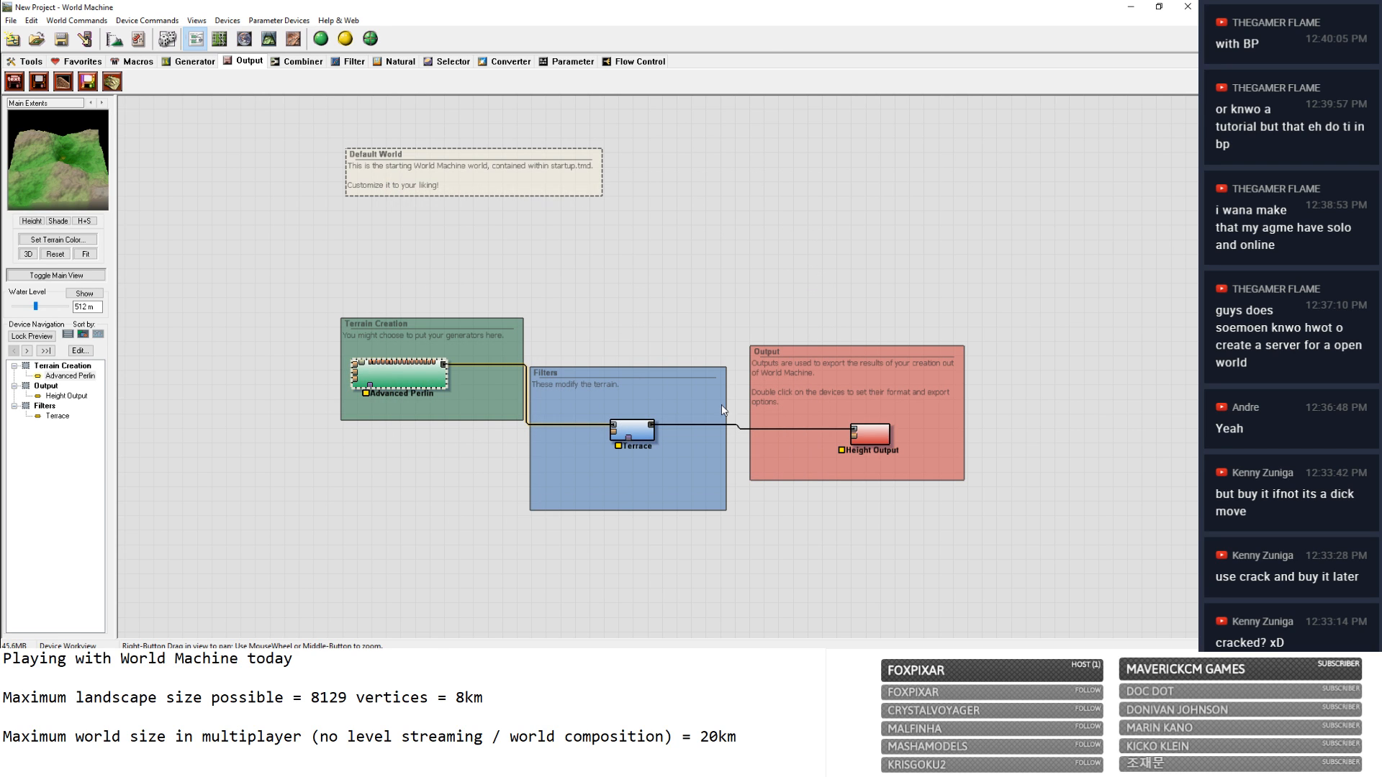
Inspect the Terrace device's terrain in the 3D view and start a normal build of the world.
click(884, 438)
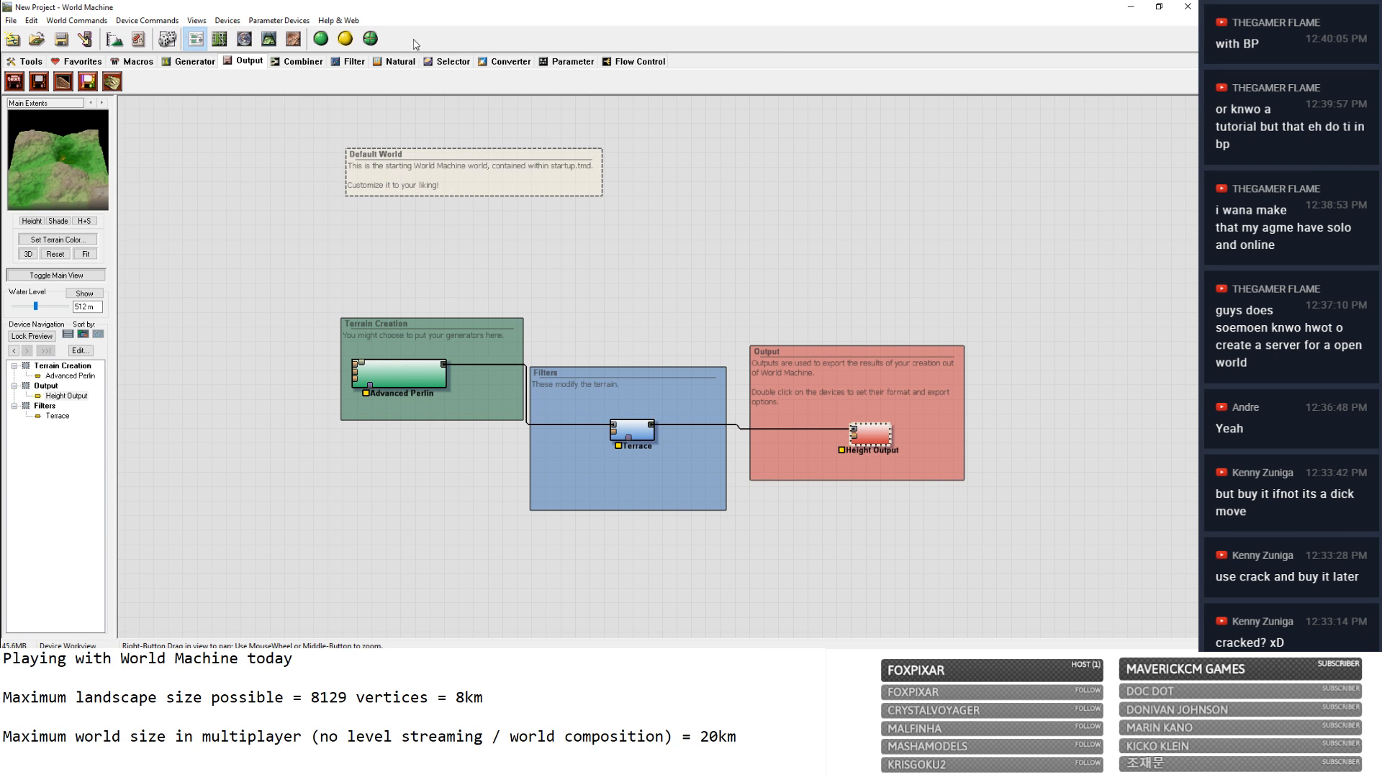
click(269, 39)
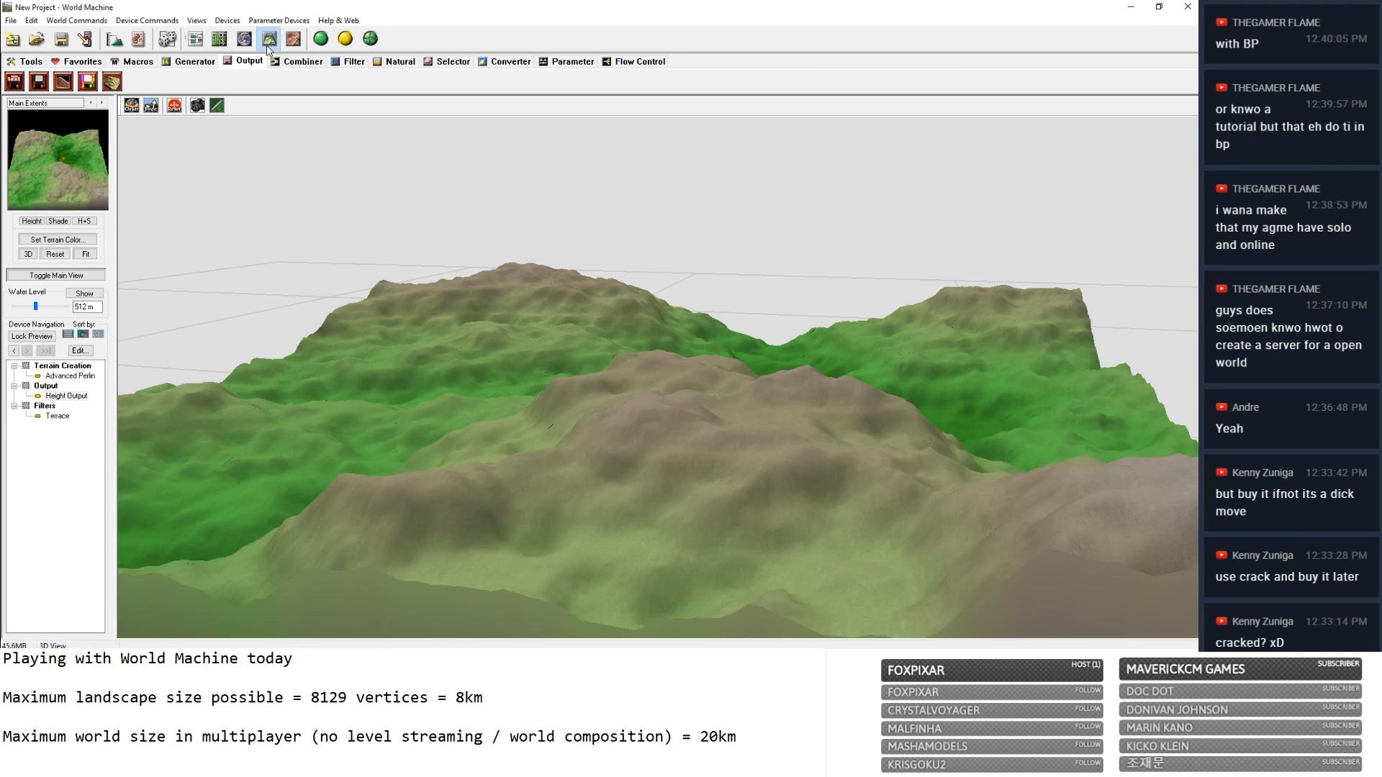
click(65, 417)
scroll(432, 349, down, 5)
scroll(468, 349, up, 5)
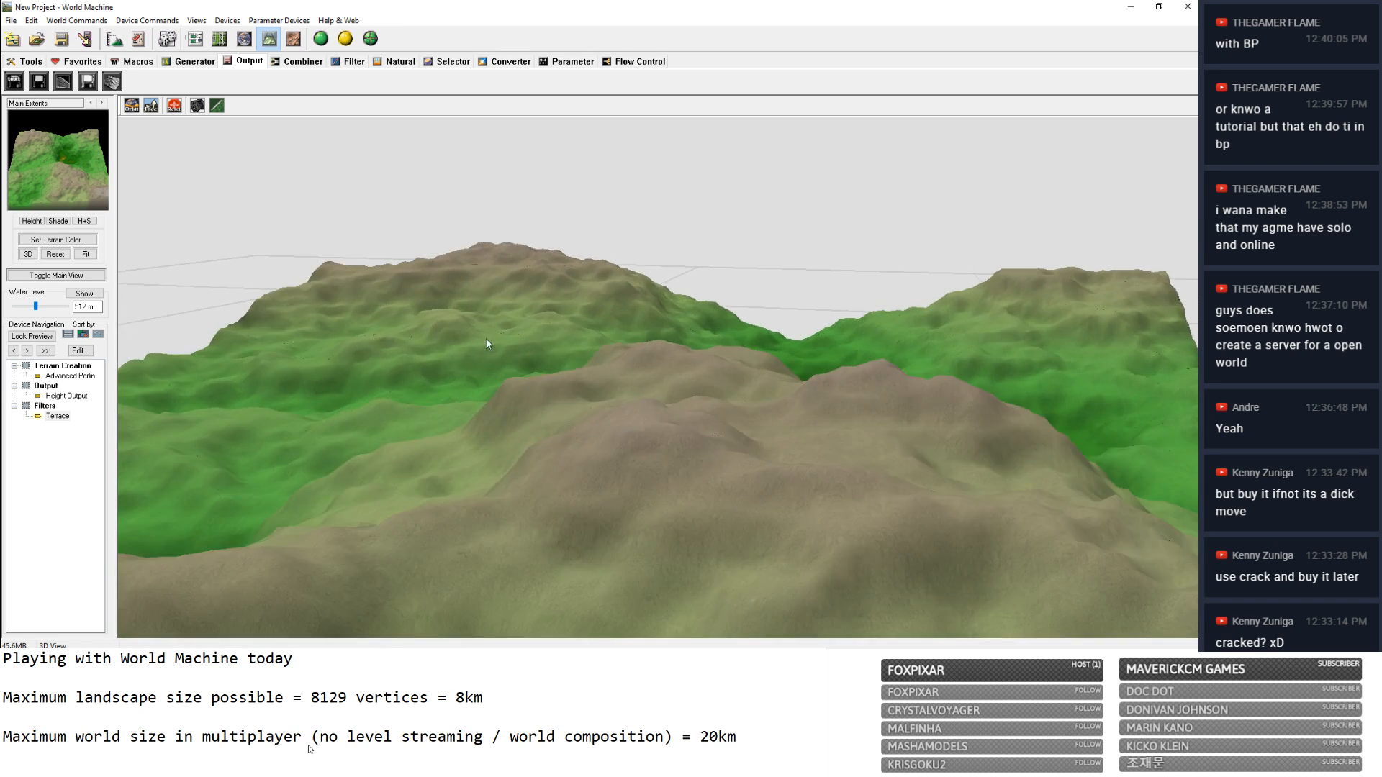
drag(486, 339, 1175, 329)
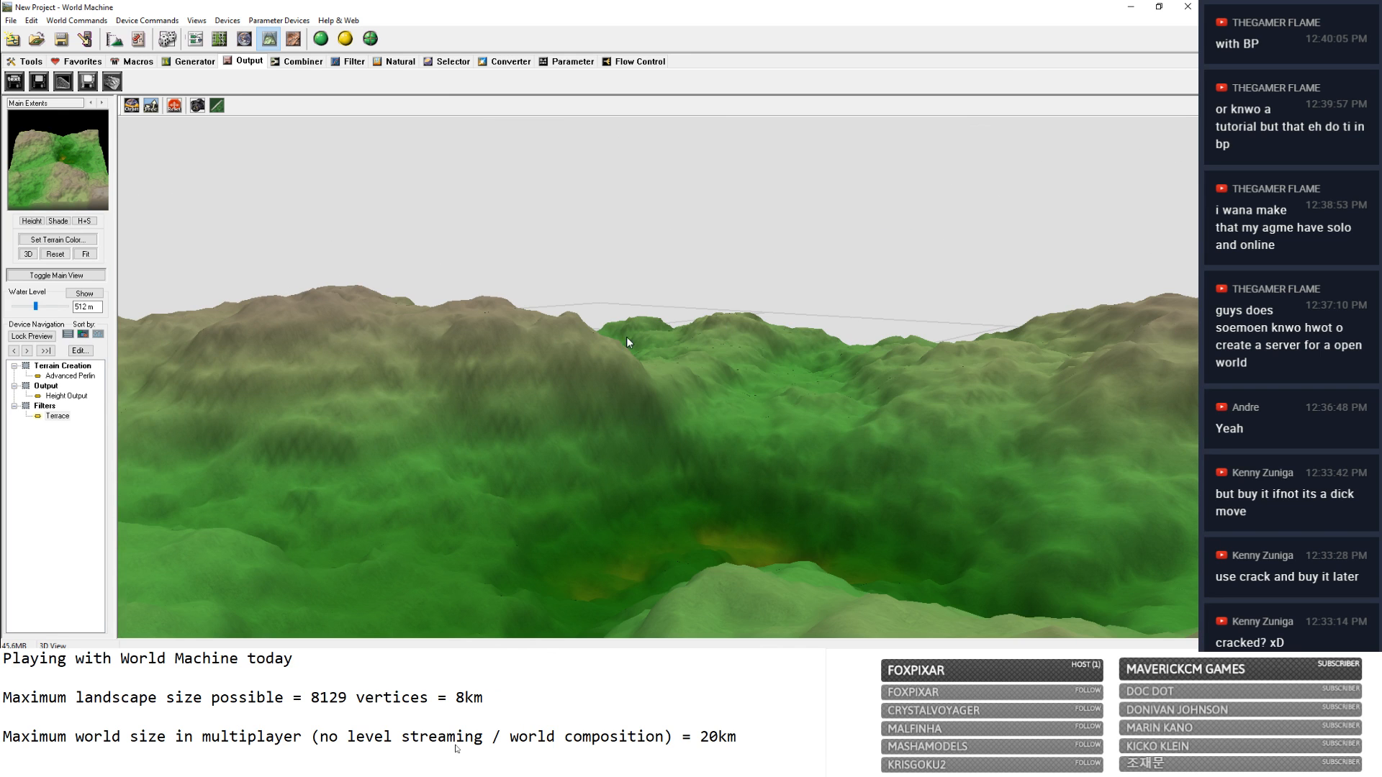
drag(626, 338, 557, 331)
click(320, 38)
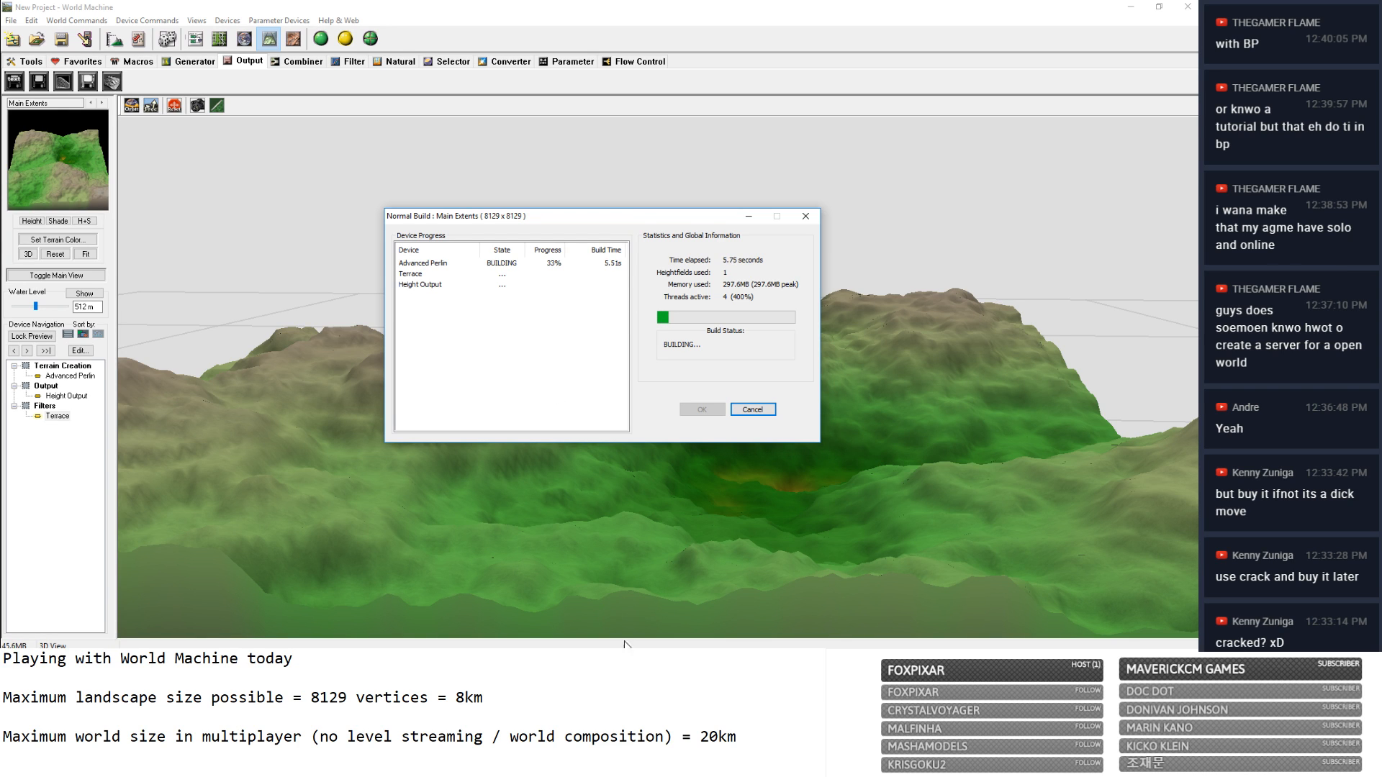
Switch to Unreal Editor, look around the spawn area of MainMap and the project's content folders, and return to World Machine.
key(alt+Tab)
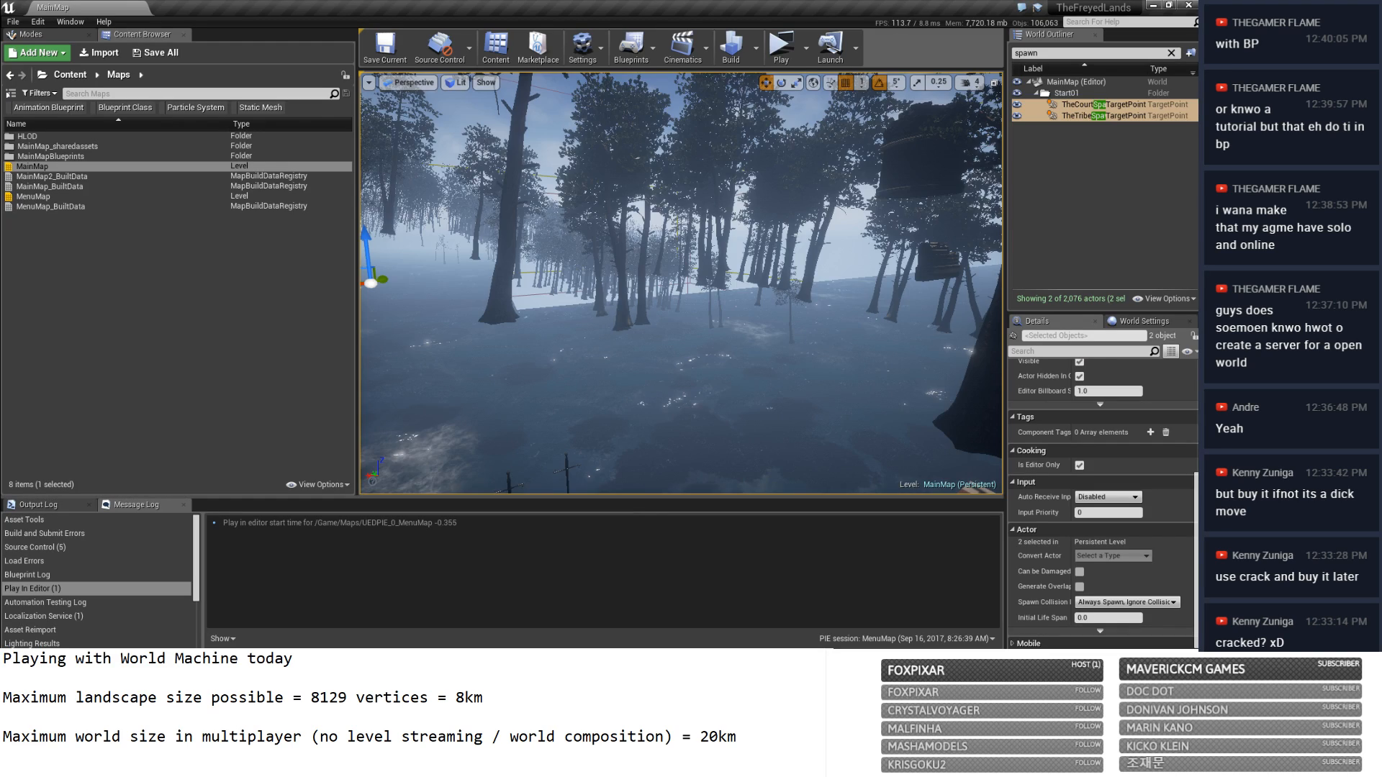
right_drag(680, 283, 540, 249)
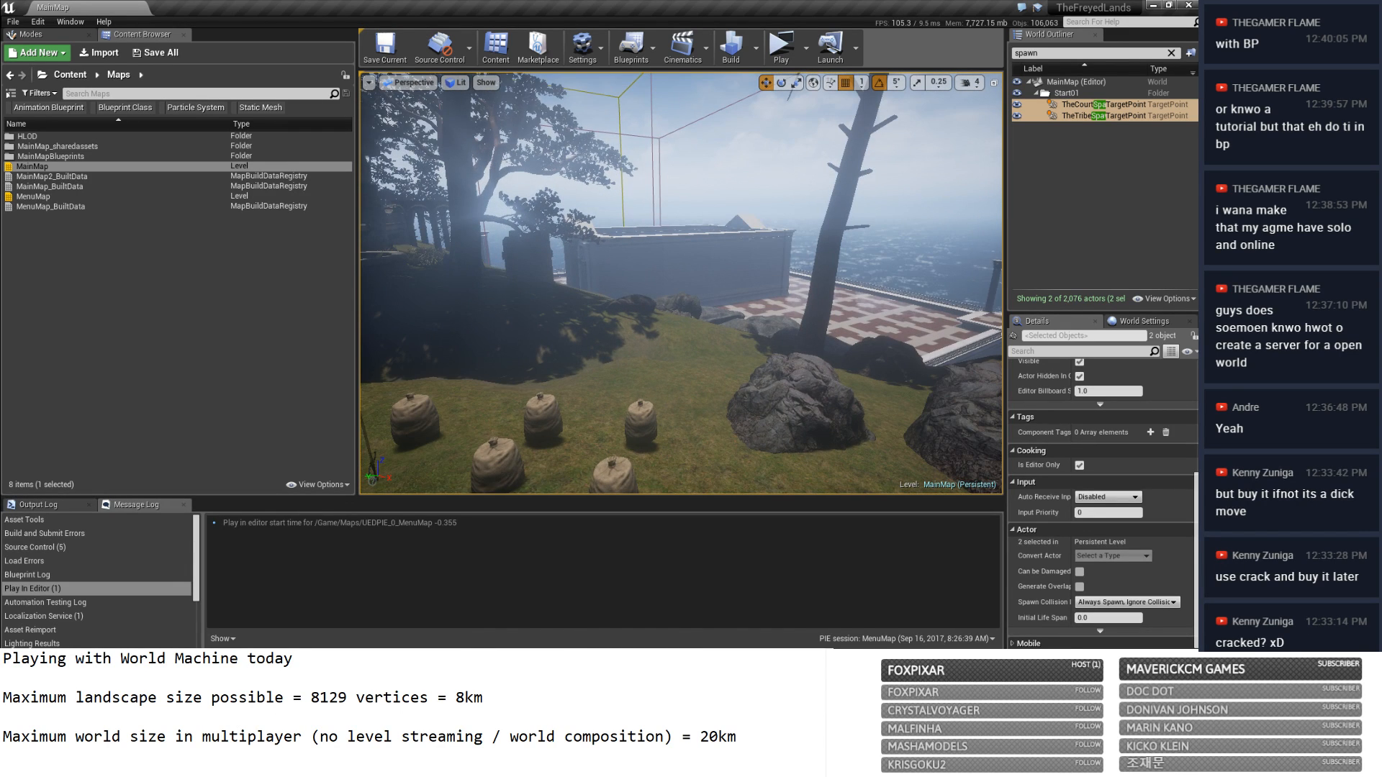
key(f)
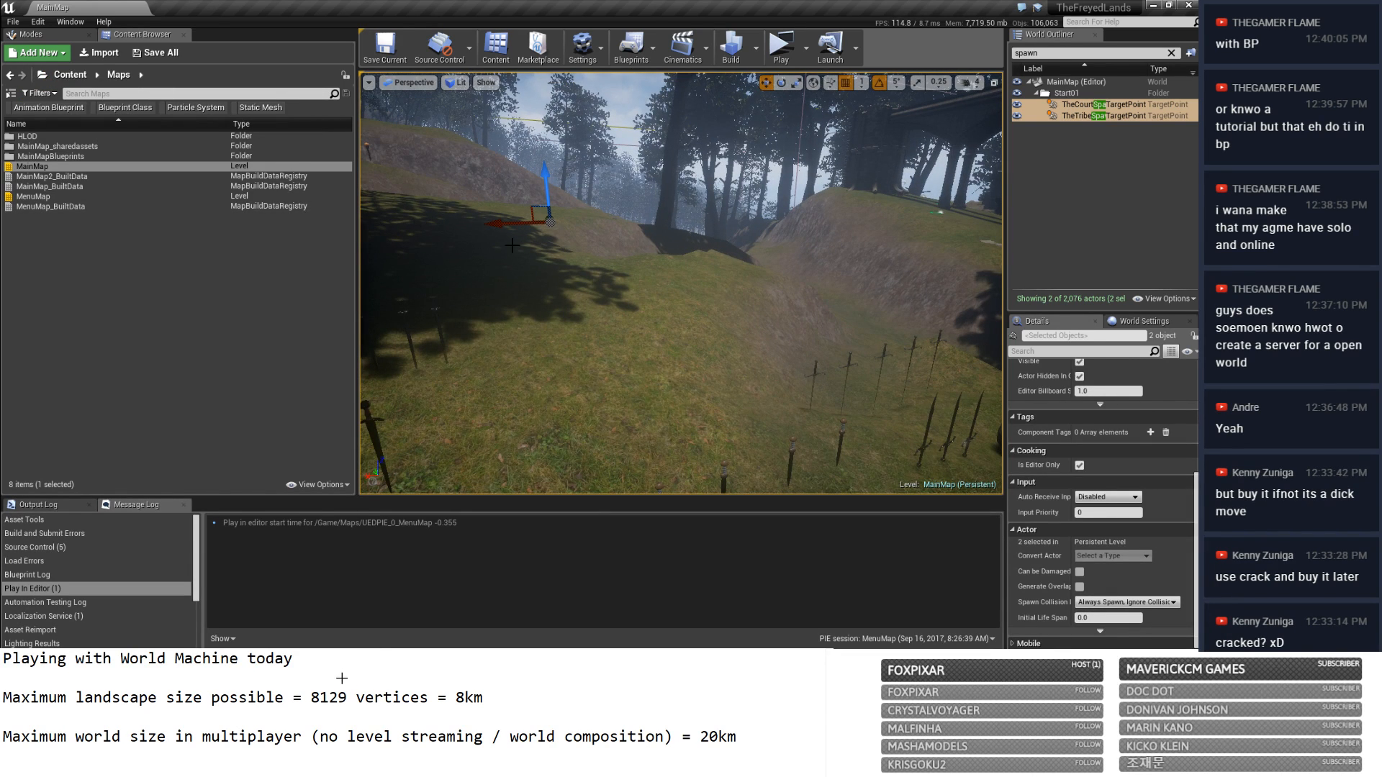
right_drag(409, 222, 623, 223)
right_drag(528, 248, 447, 252)
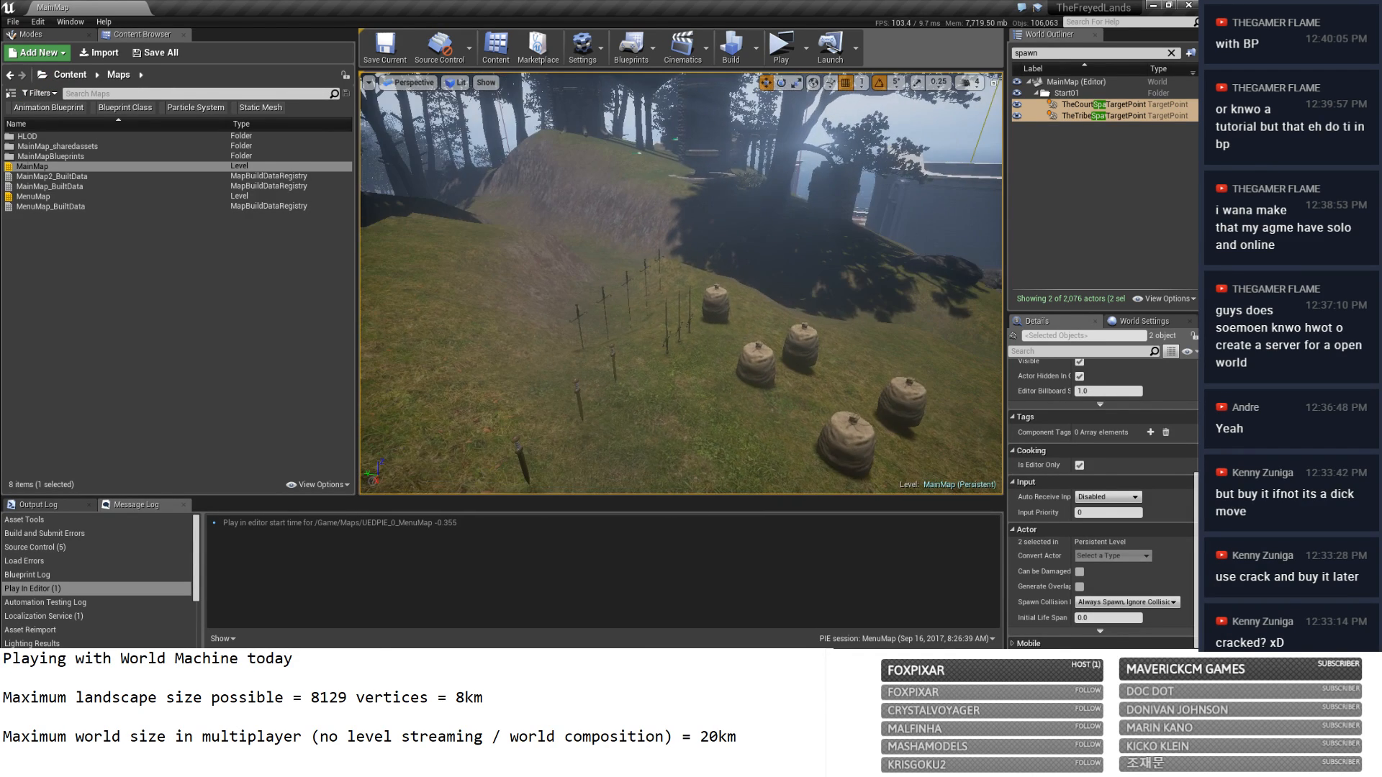
click(42, 75)
scroll(108, 303, down, 2)
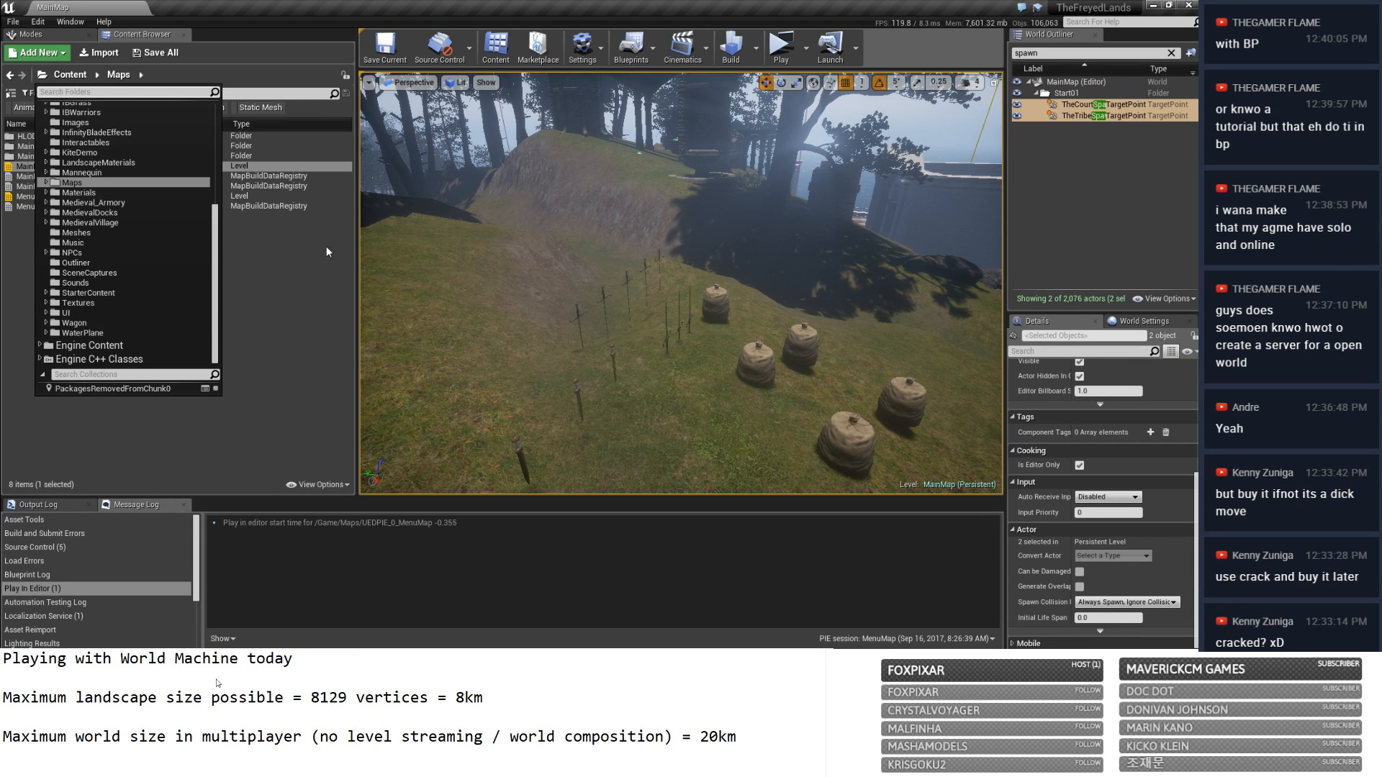
click(306, 250)
right_drag(486, 251, 623, 251)
key(alt+Tab)
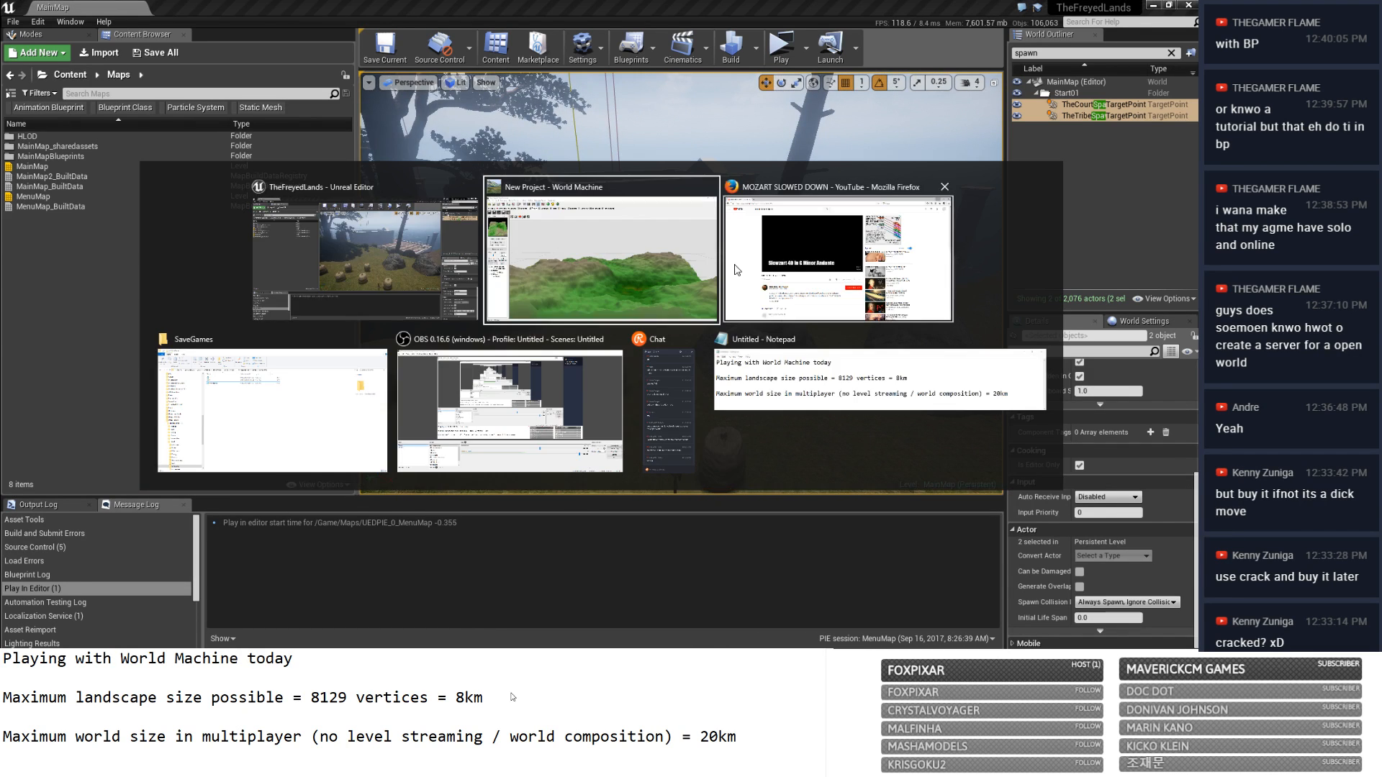
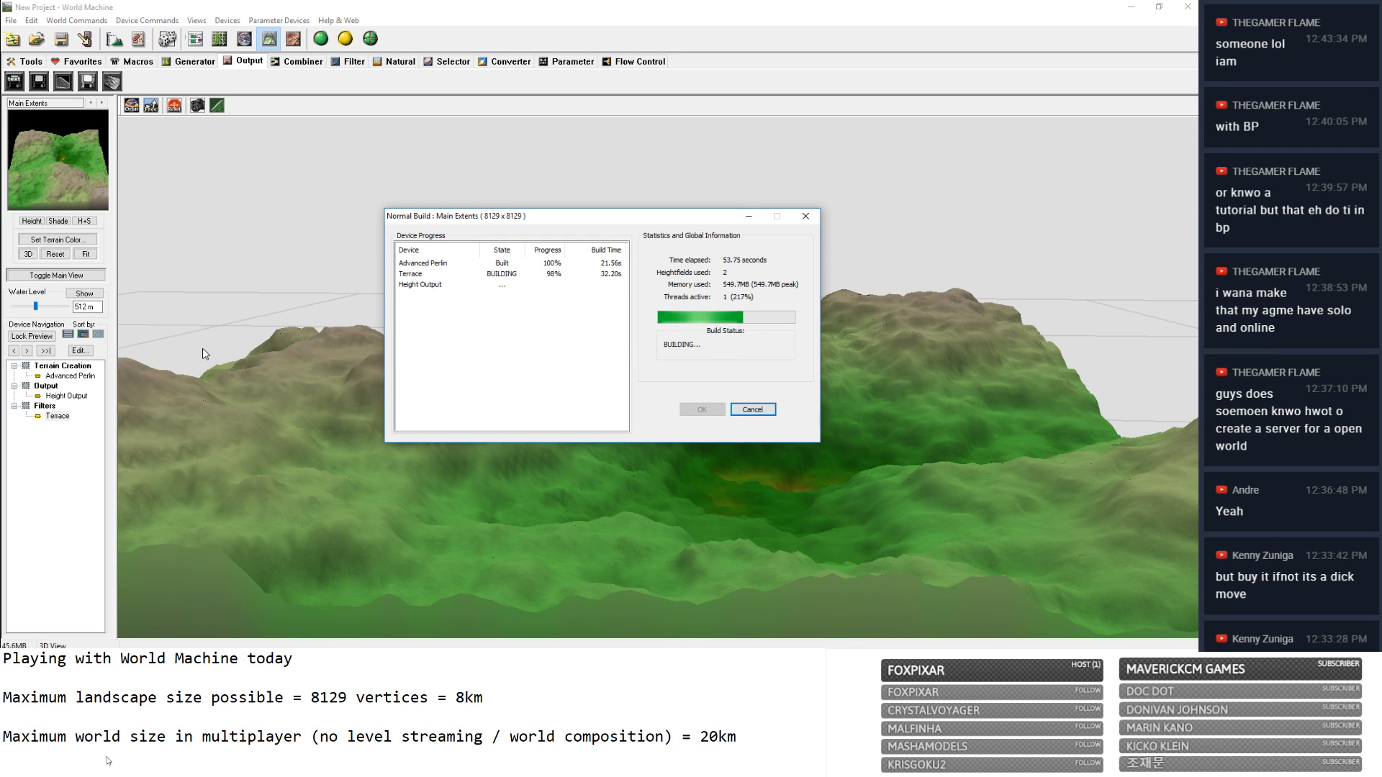
Dismiss the completed build and examine the built terraced terrain from several angles in the 3D view.
click(703, 411)
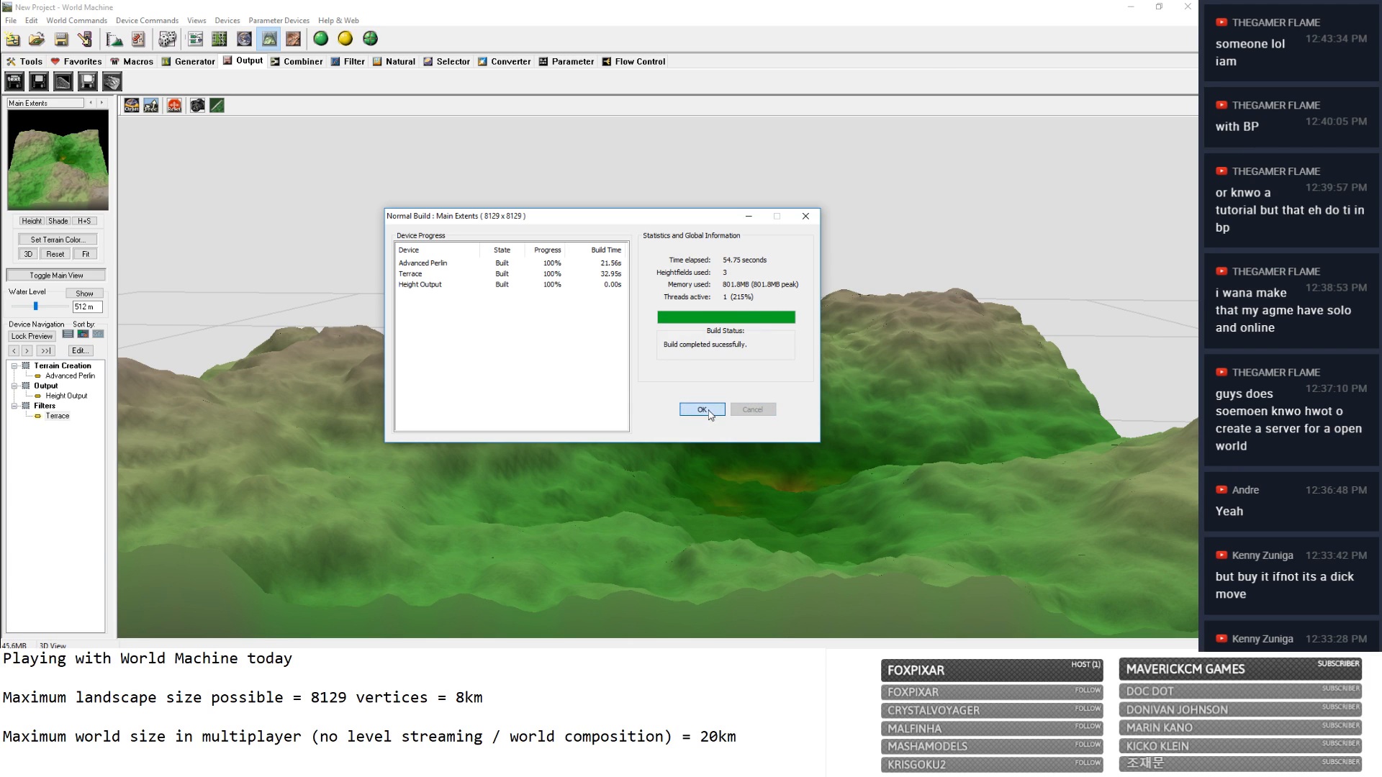
scroll(708, 404, down, 3)
scroll(710, 403, up, 8)
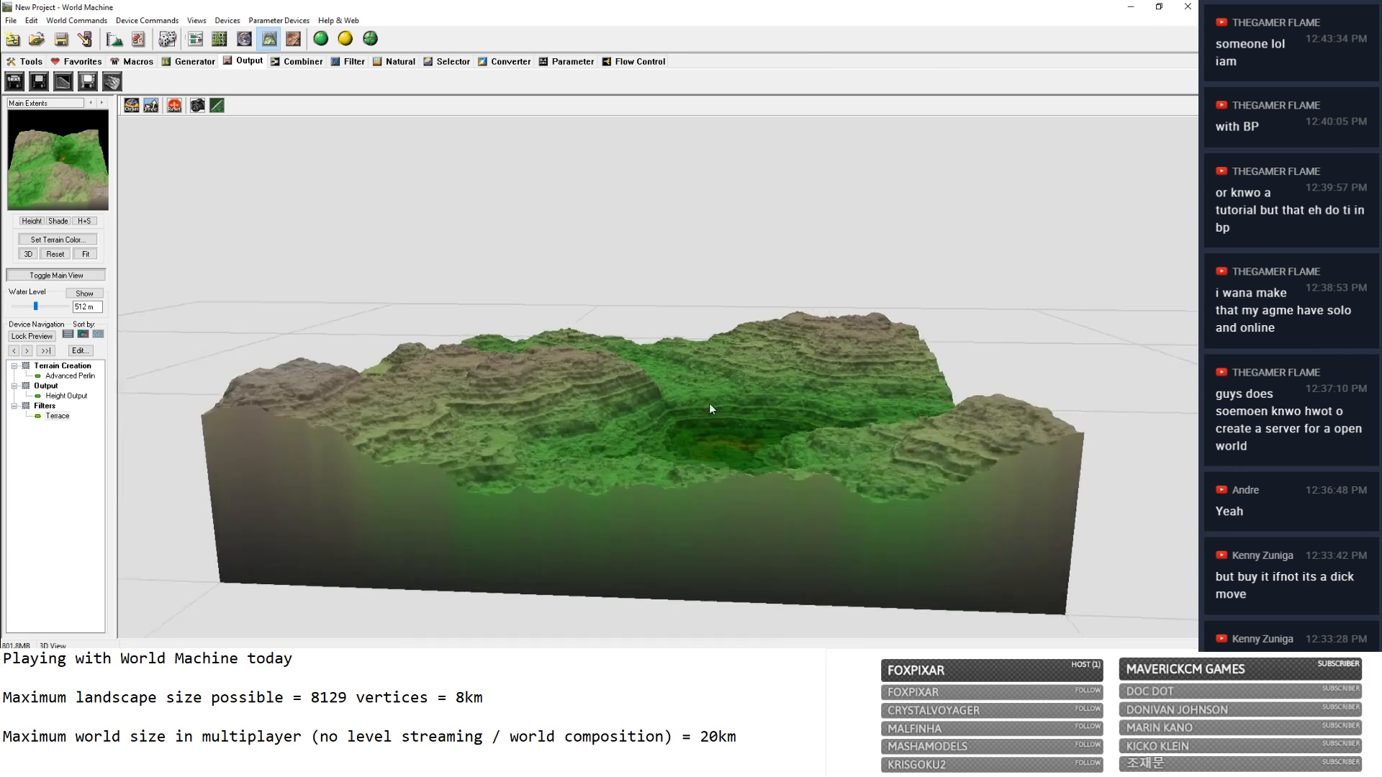
drag(712, 380, 1124, 384)
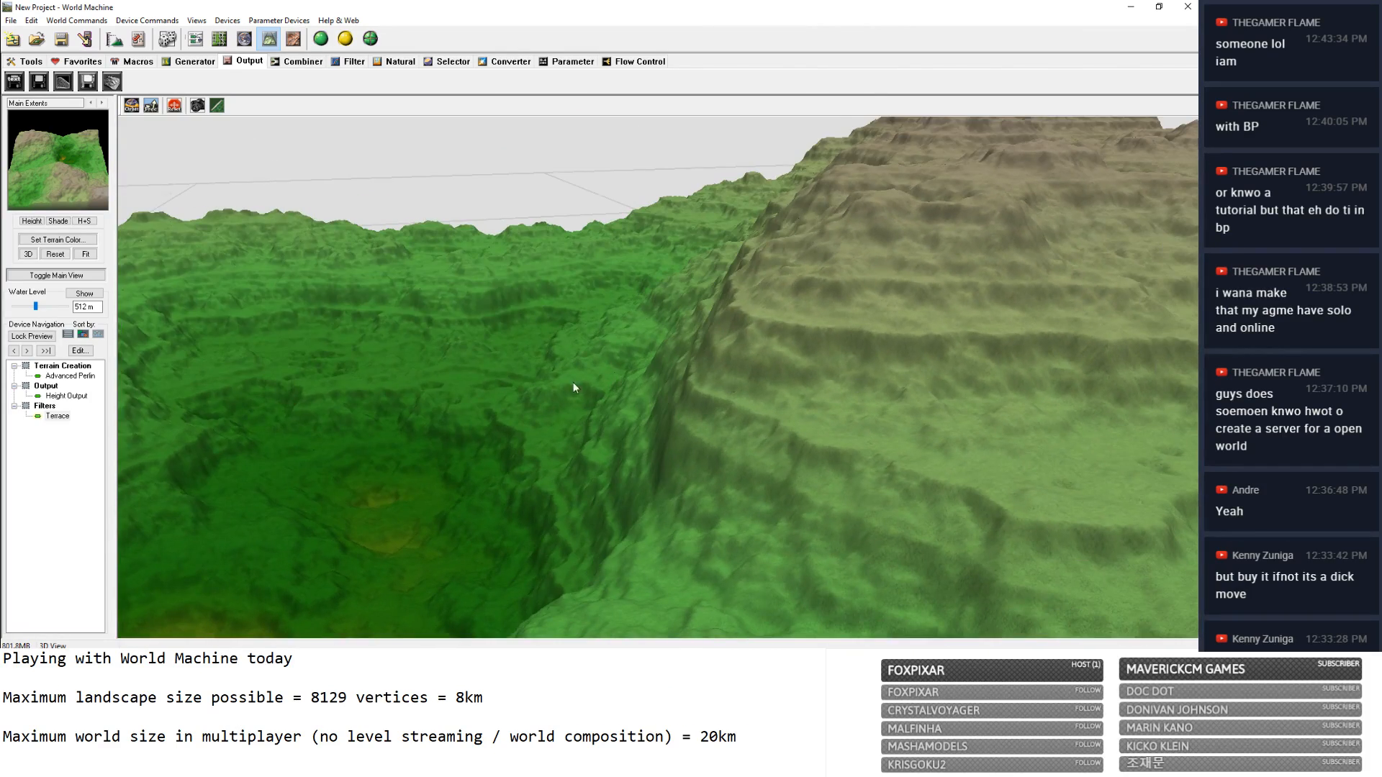
drag(574, 387, 455, 429)
scroll(728, 450, down, 5)
scroll(492, 374, up, 5)
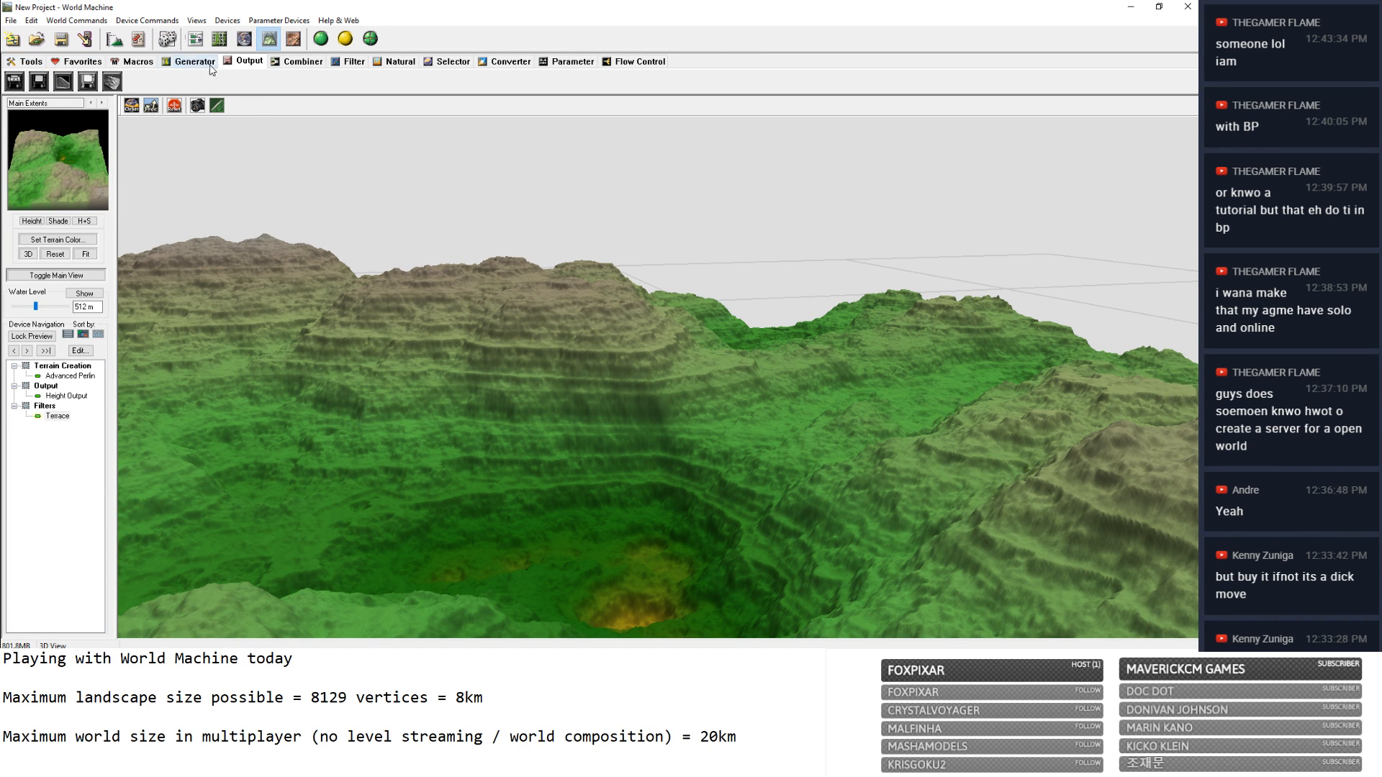
Return to the device workview and add a Layout Generator below the Advanced Perlin device.
click(196, 39)
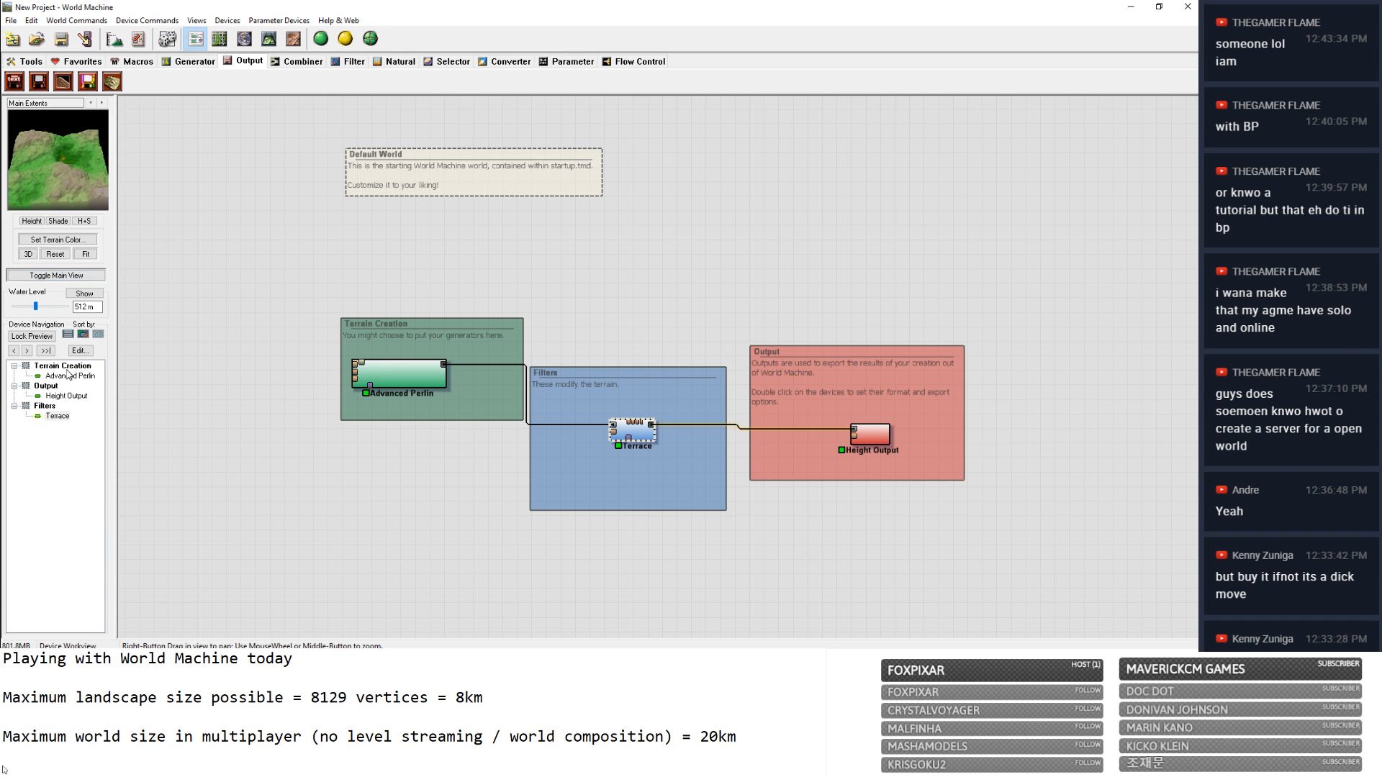
right_drag(221, 382, 295, 367)
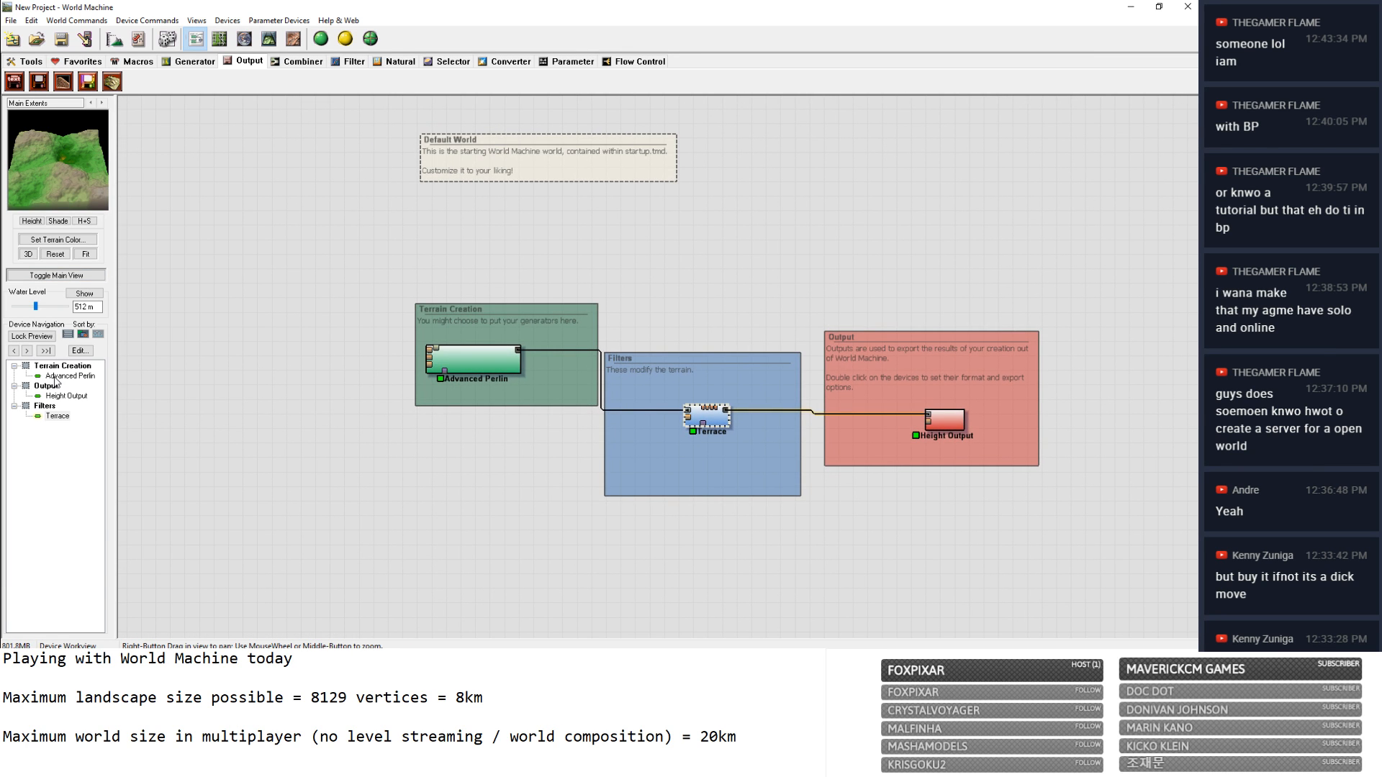
click(171, 64)
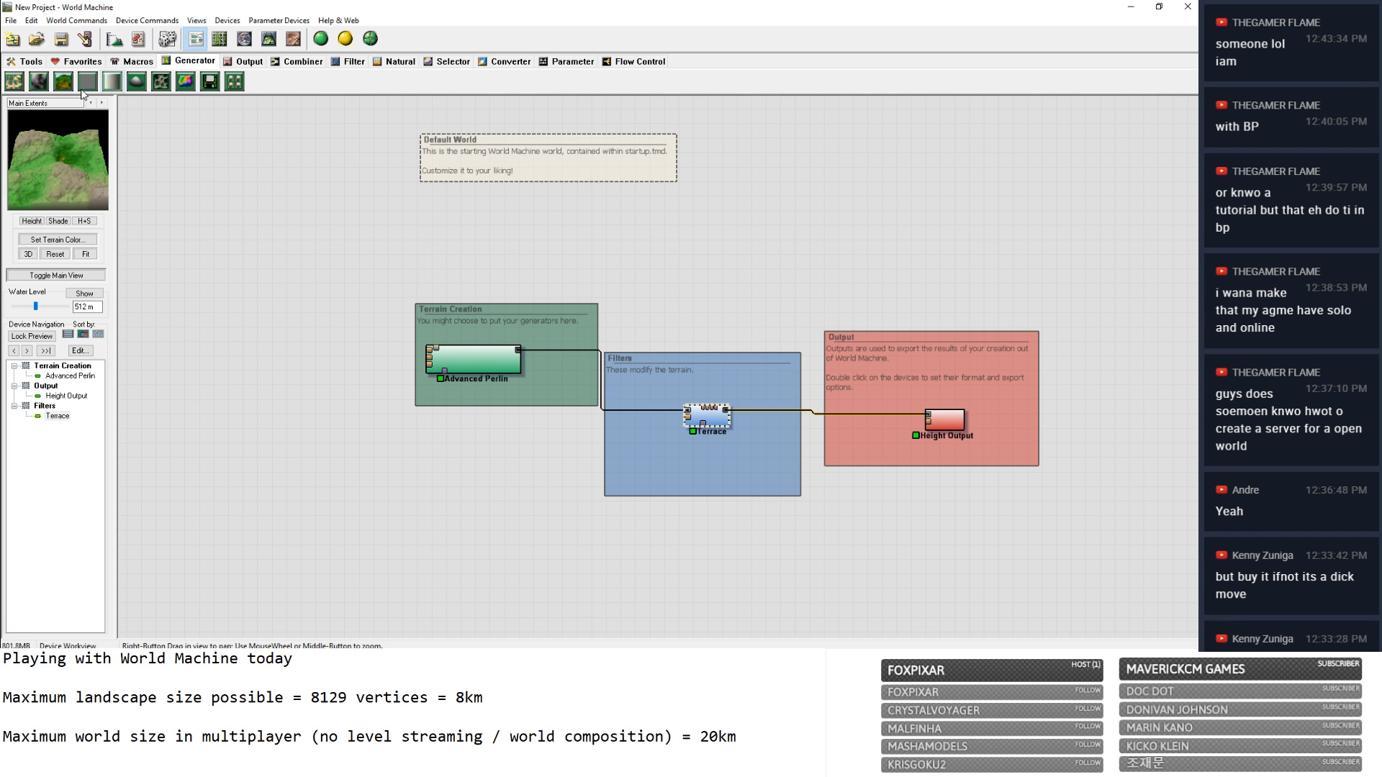
click(445, 515)
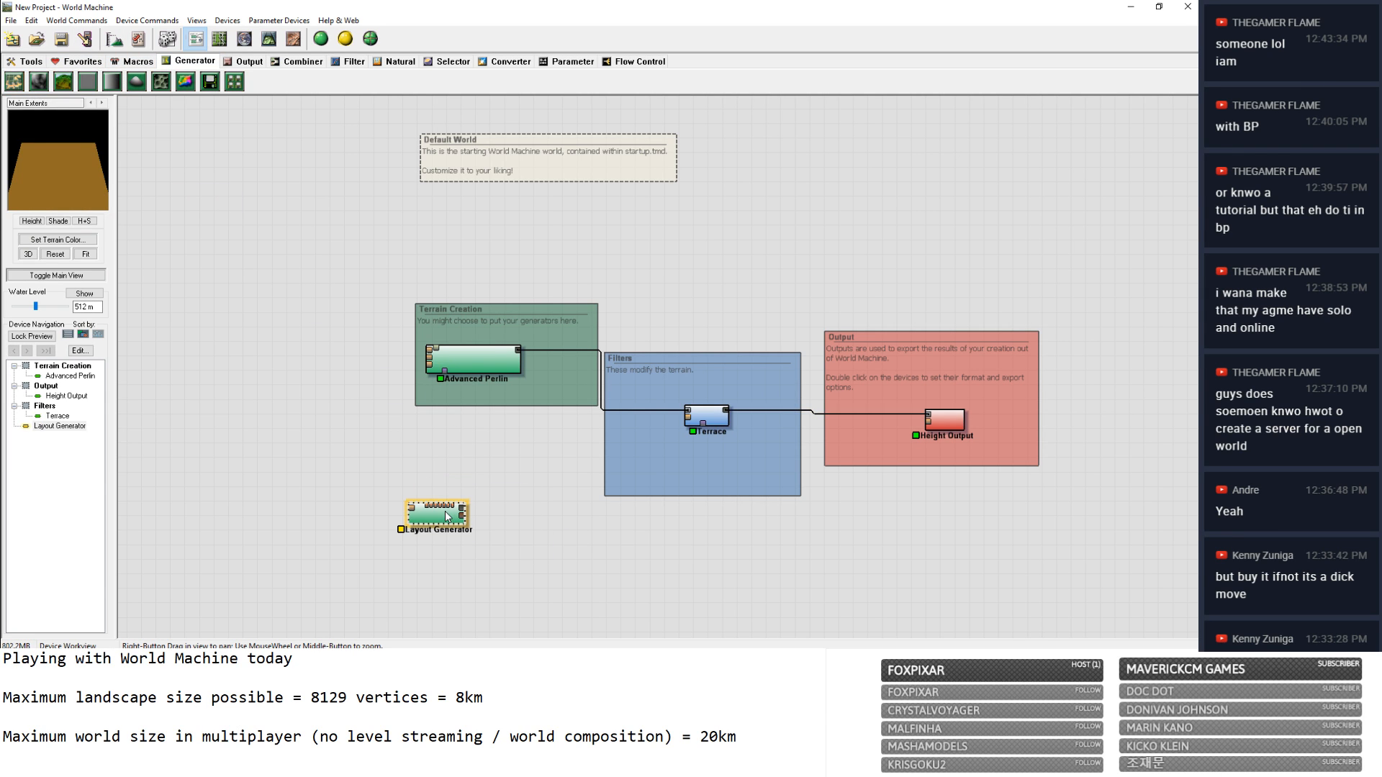
click(478, 515)
Delete the Output, Filters and Terrain Creation group boxes, keeping their devices in the network.
click(948, 424)
mouse_move(949, 423)
mouse_down()
mouse_move(1053, 422)
mouse_move(973, 423)
mouse_up()
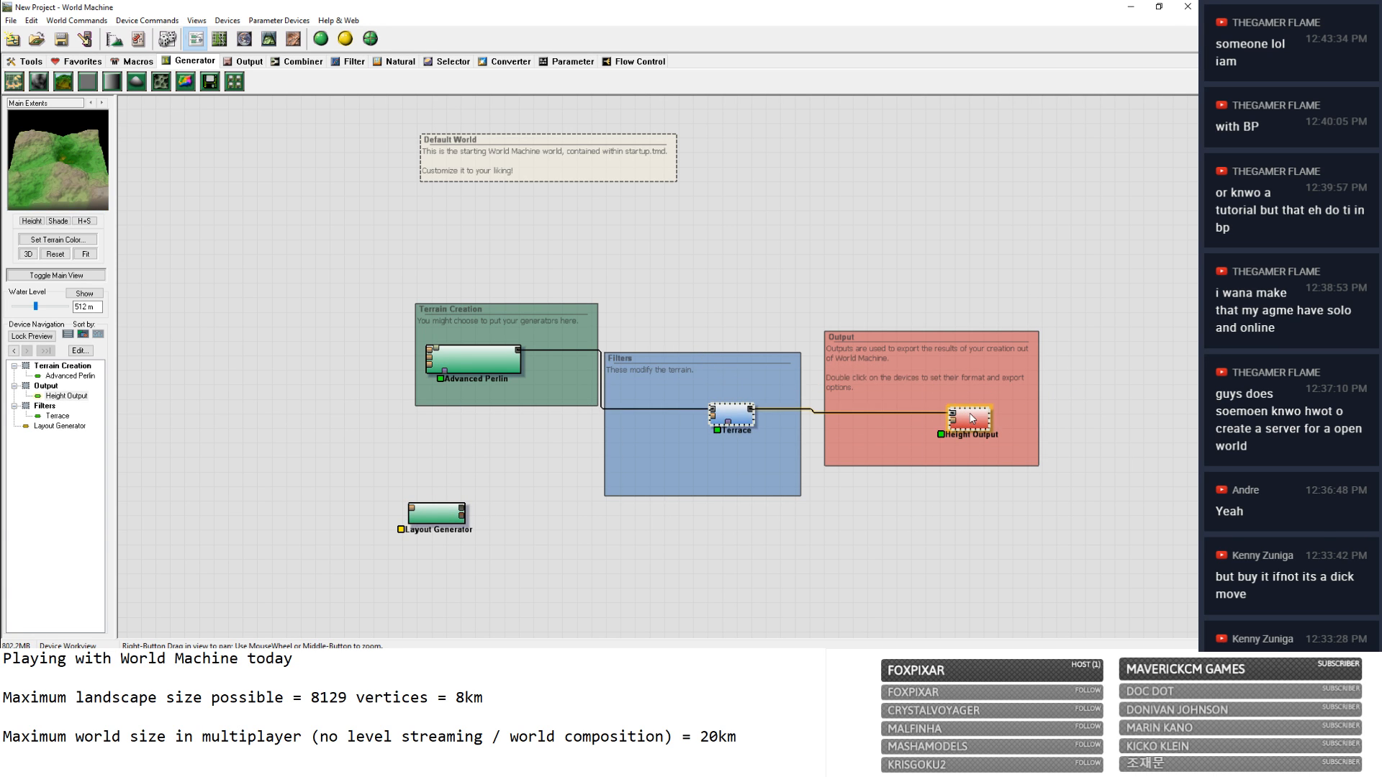
click(866, 341)
key(Delete)
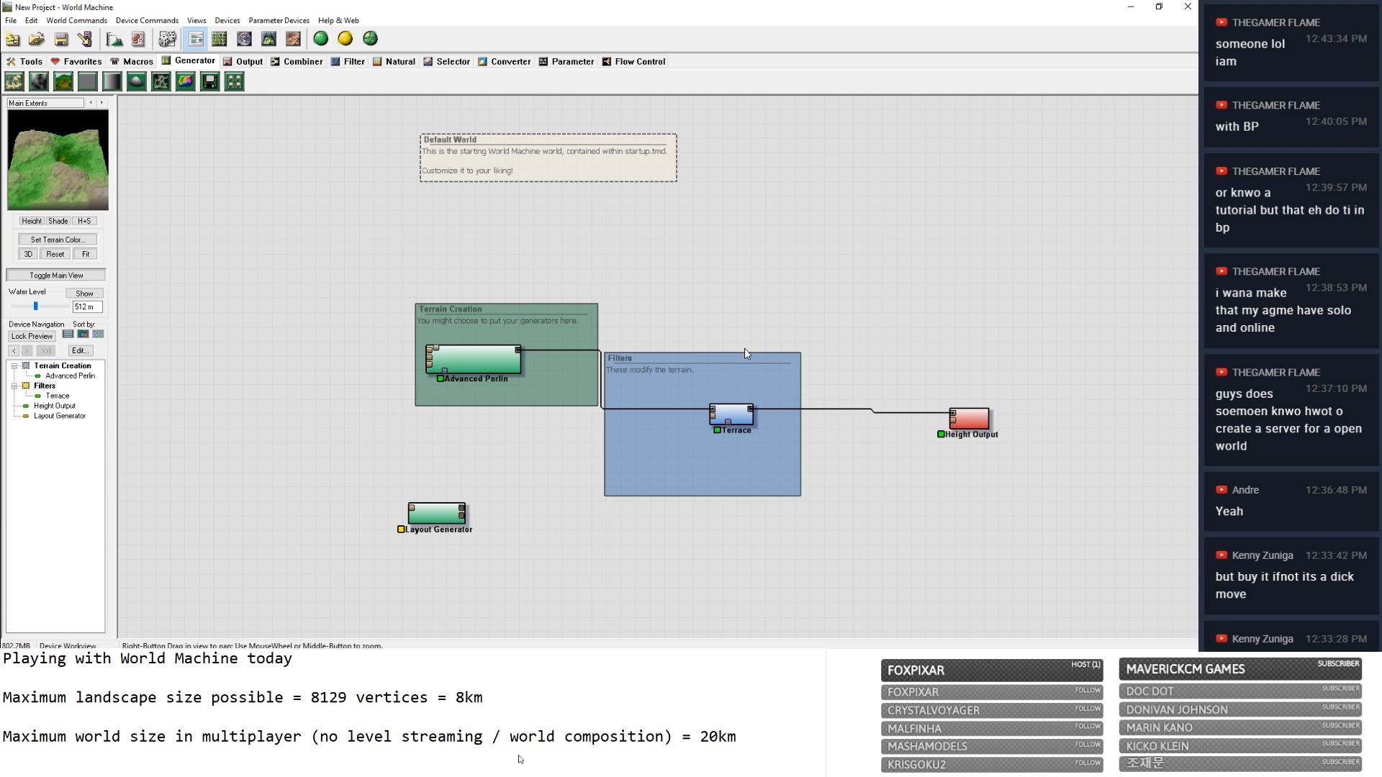
click(749, 357)
key(Delete)
click(576, 309)
key(Delete)
Insert a Combiner between Advanced Perlin and Terrace, spacing the devices apart, and connect the Layout Generator to the Combiner's second input.
drag(686, 355, 956, 467)
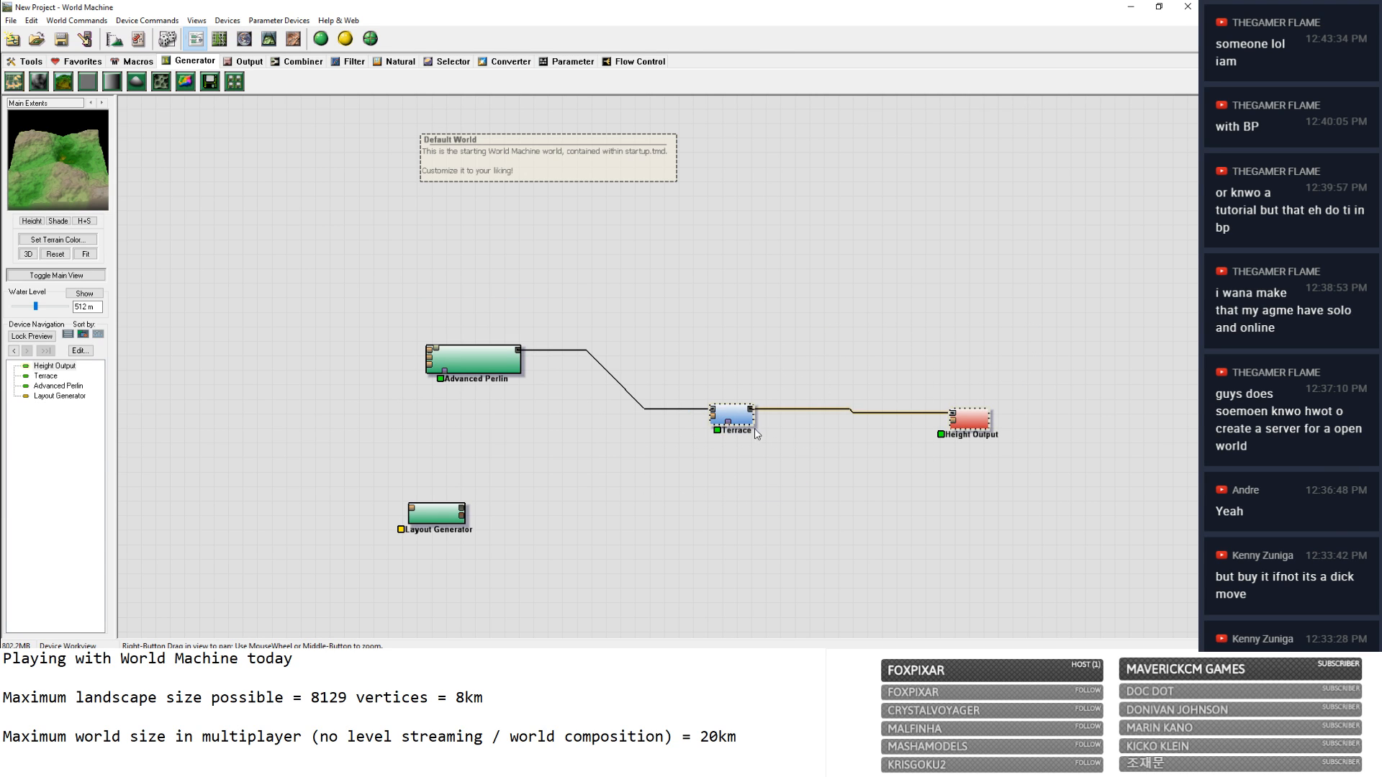
drag(756, 429, 852, 401)
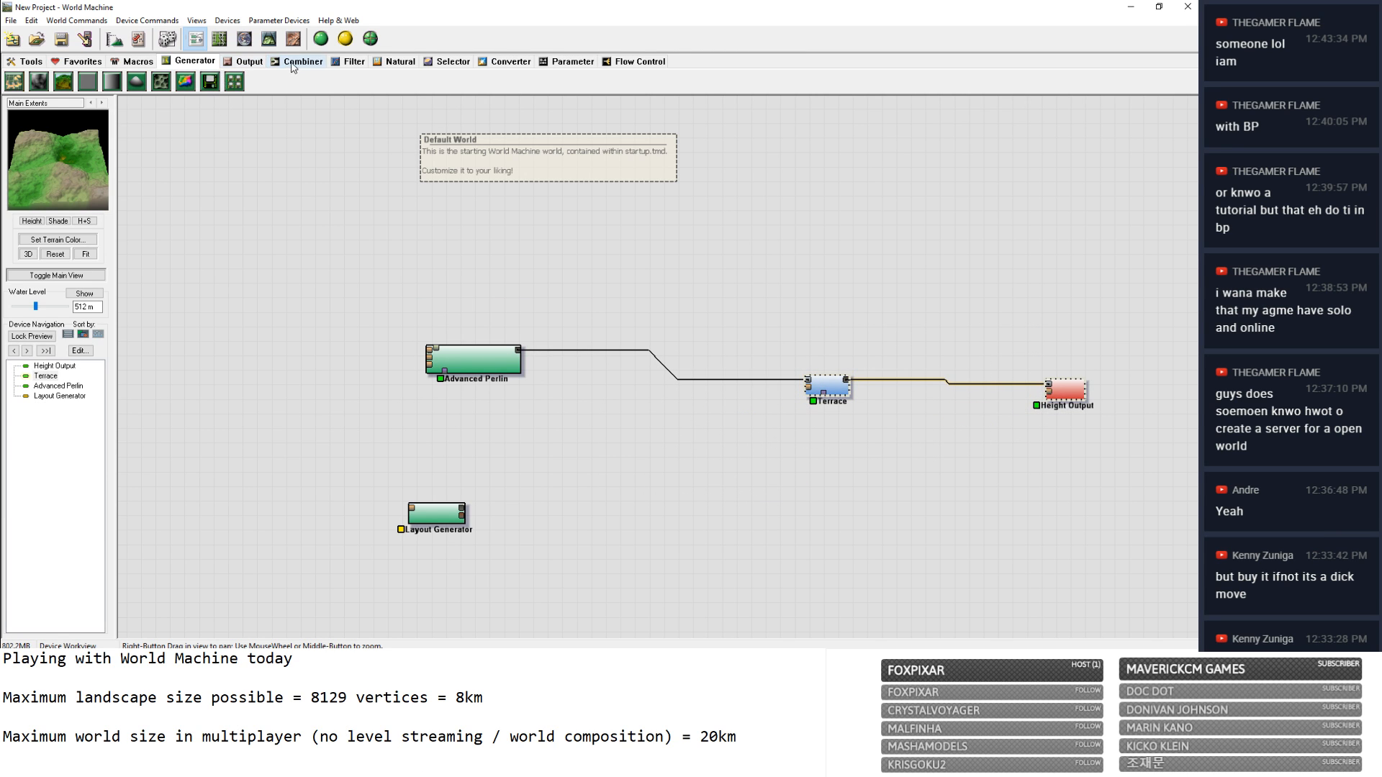
click(302, 61)
drag(40, 81, 604, 356)
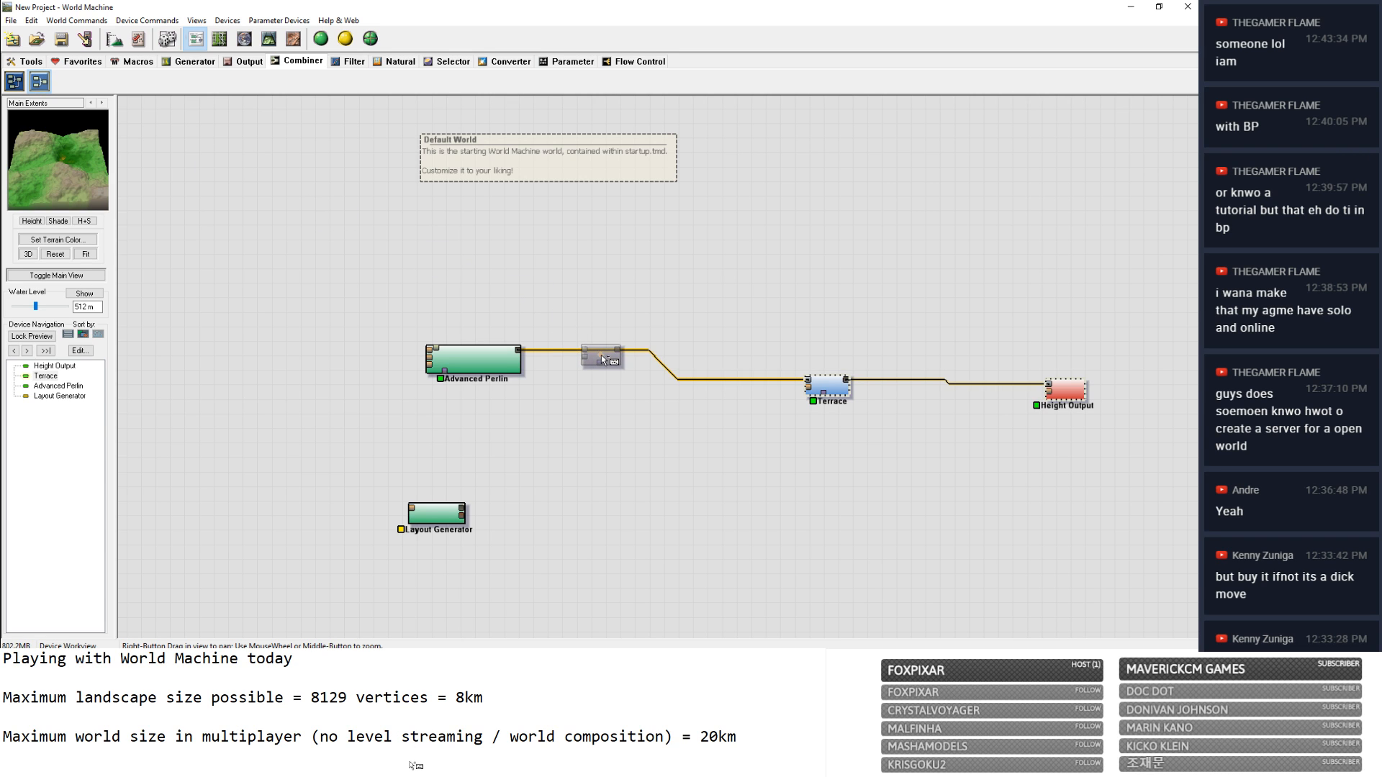
drag(461, 517, 590, 362)
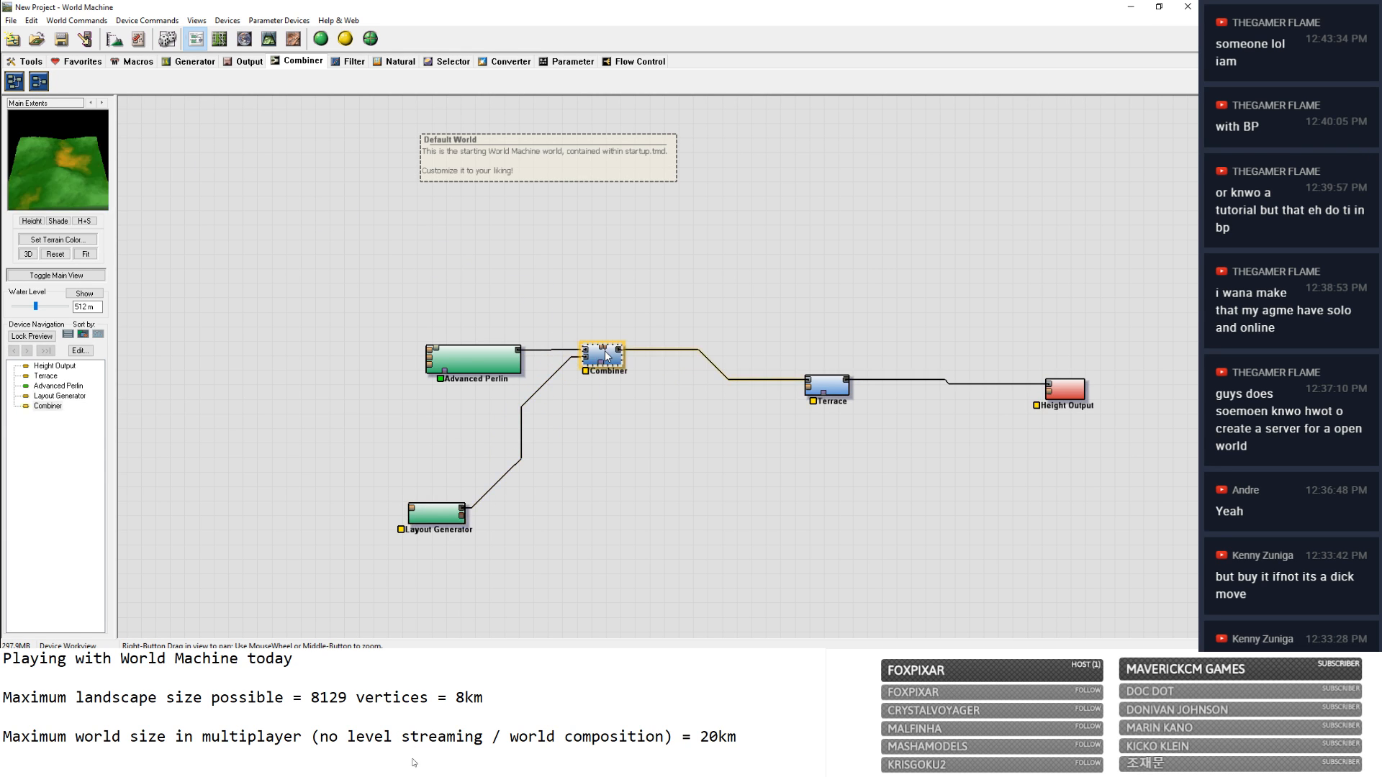
Try the Subtract method on the Combiner, then set its method to Min and accept the properties.
double_click(591, 362)
click(580, 333)
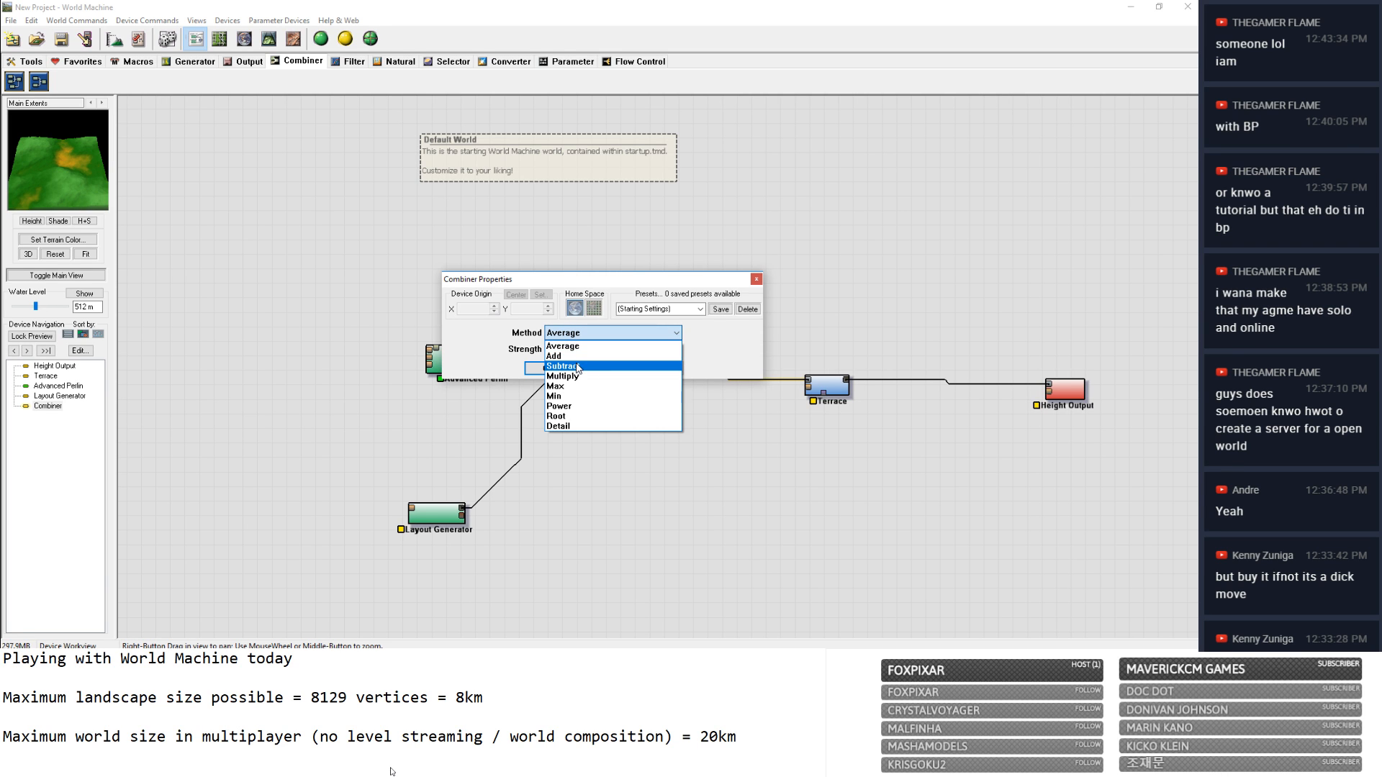
click(578, 367)
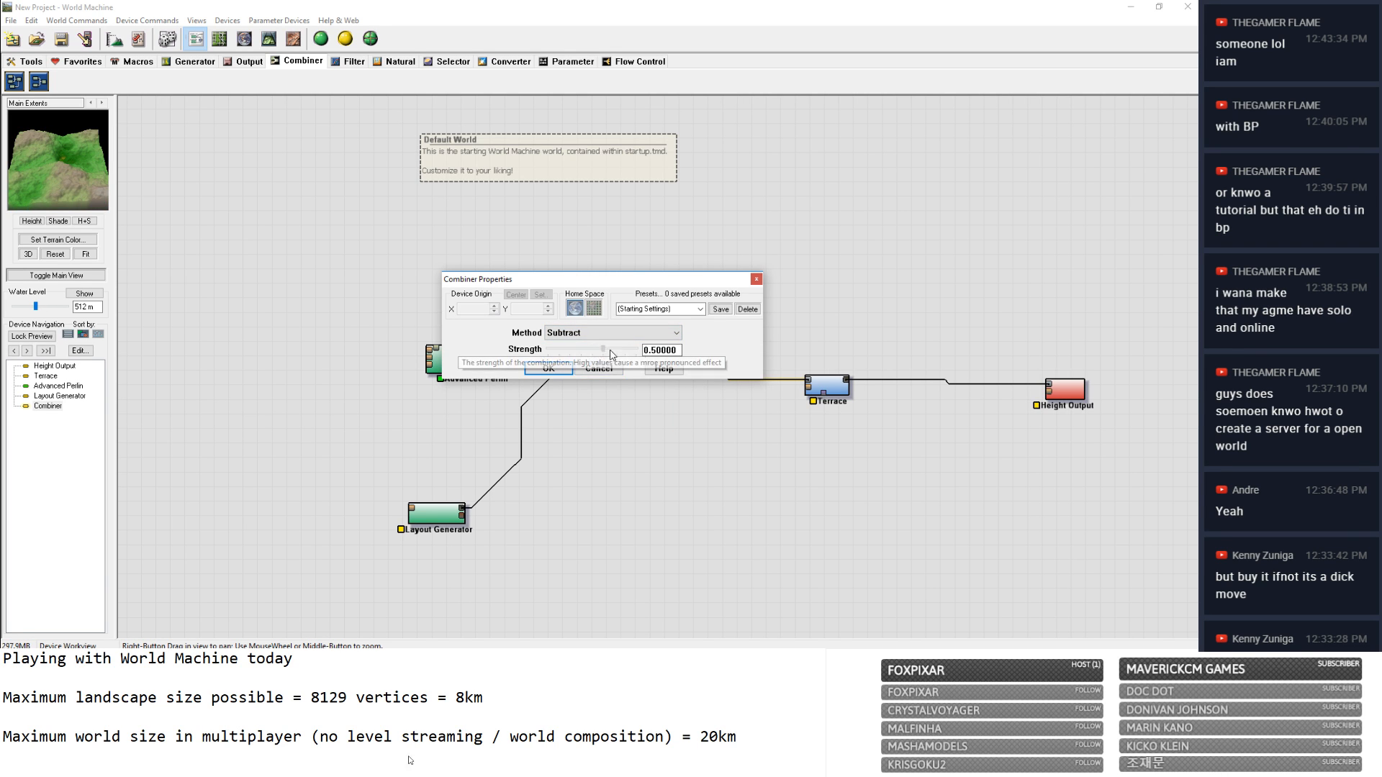
click(616, 339)
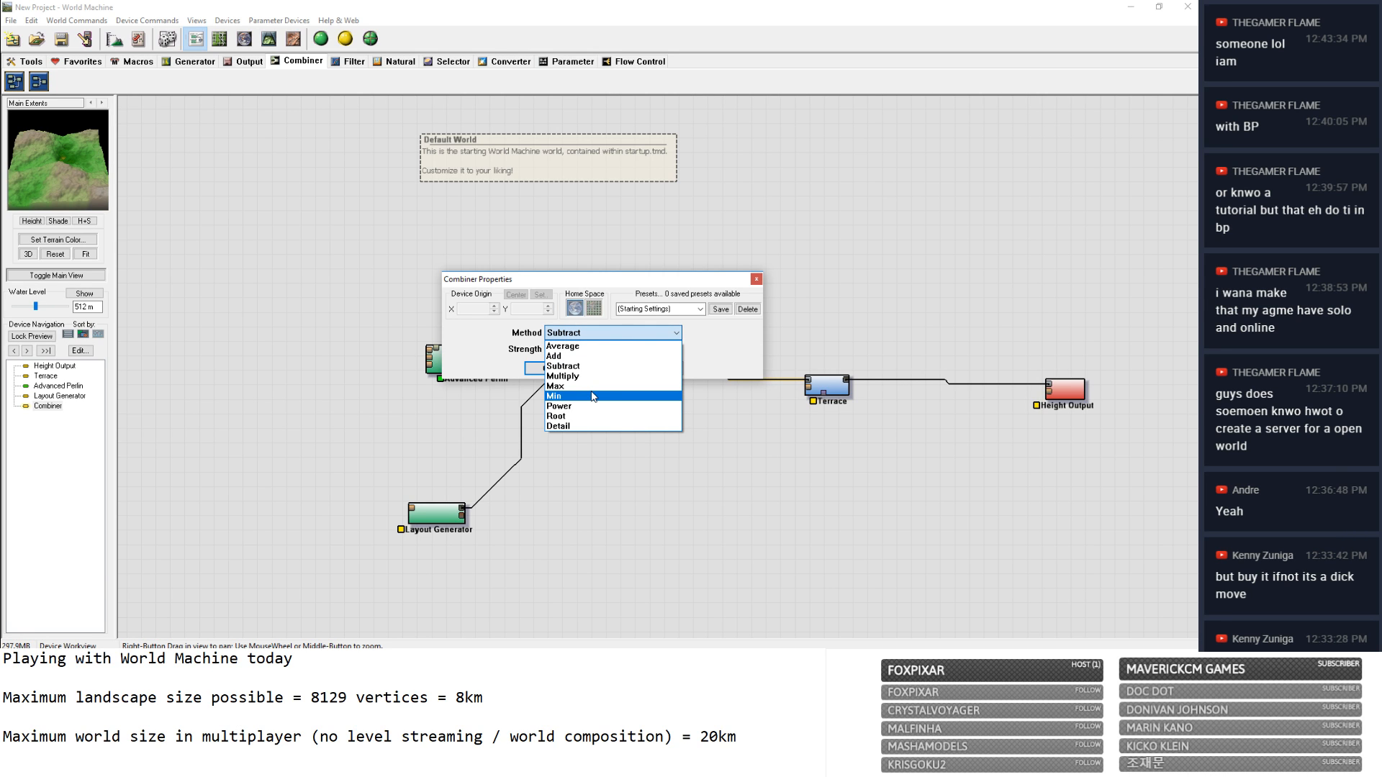
click(593, 397)
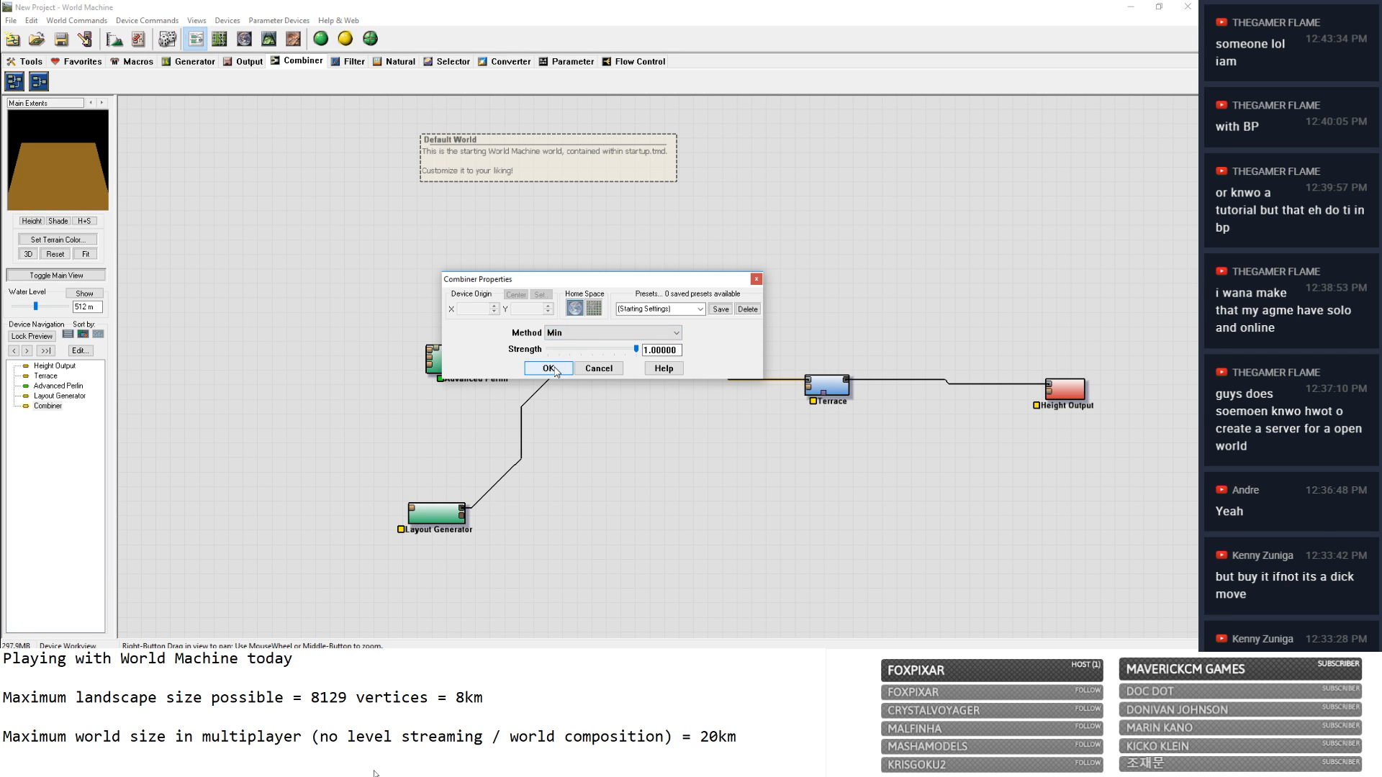
click(547, 368)
Open the Layout Generator and draw a jagged Lines shape along the world square's west and north edges.
click(450, 519)
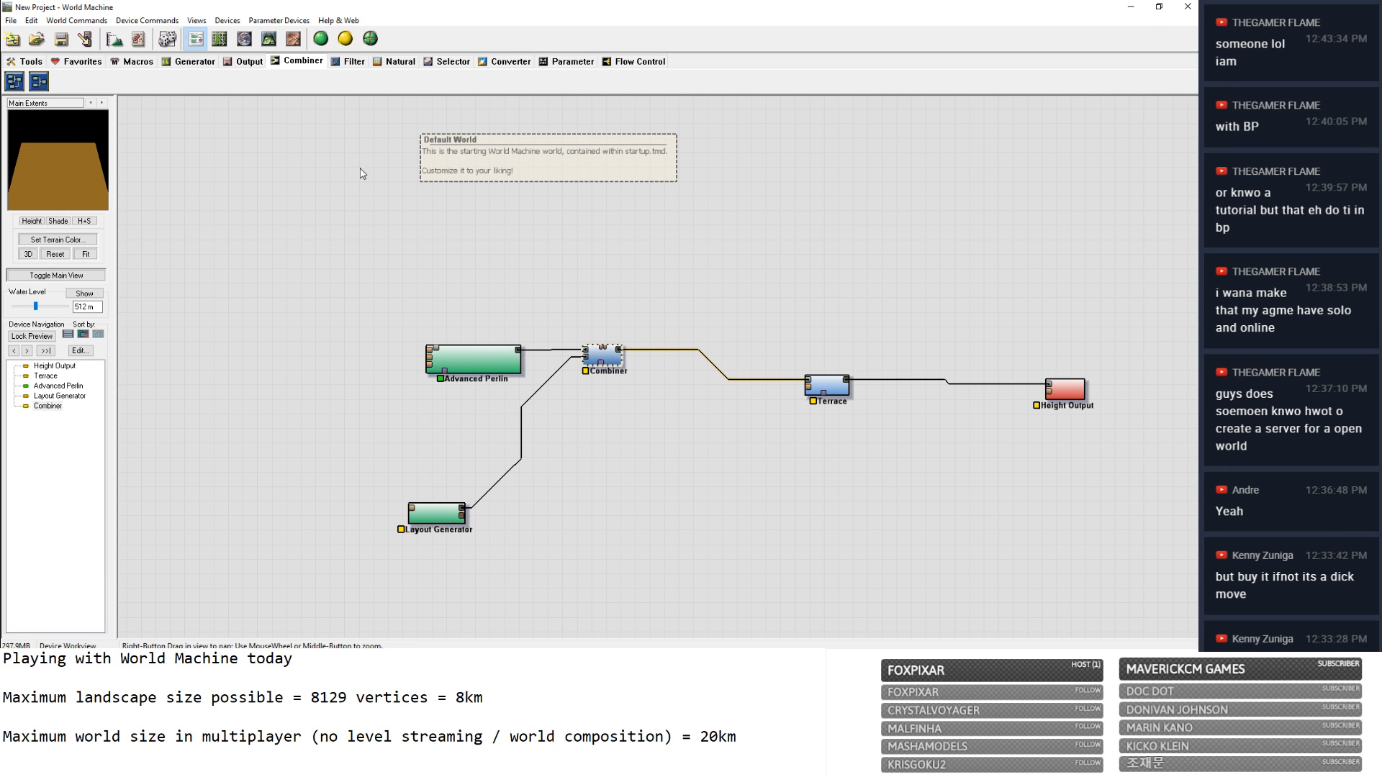
double_click(439, 520)
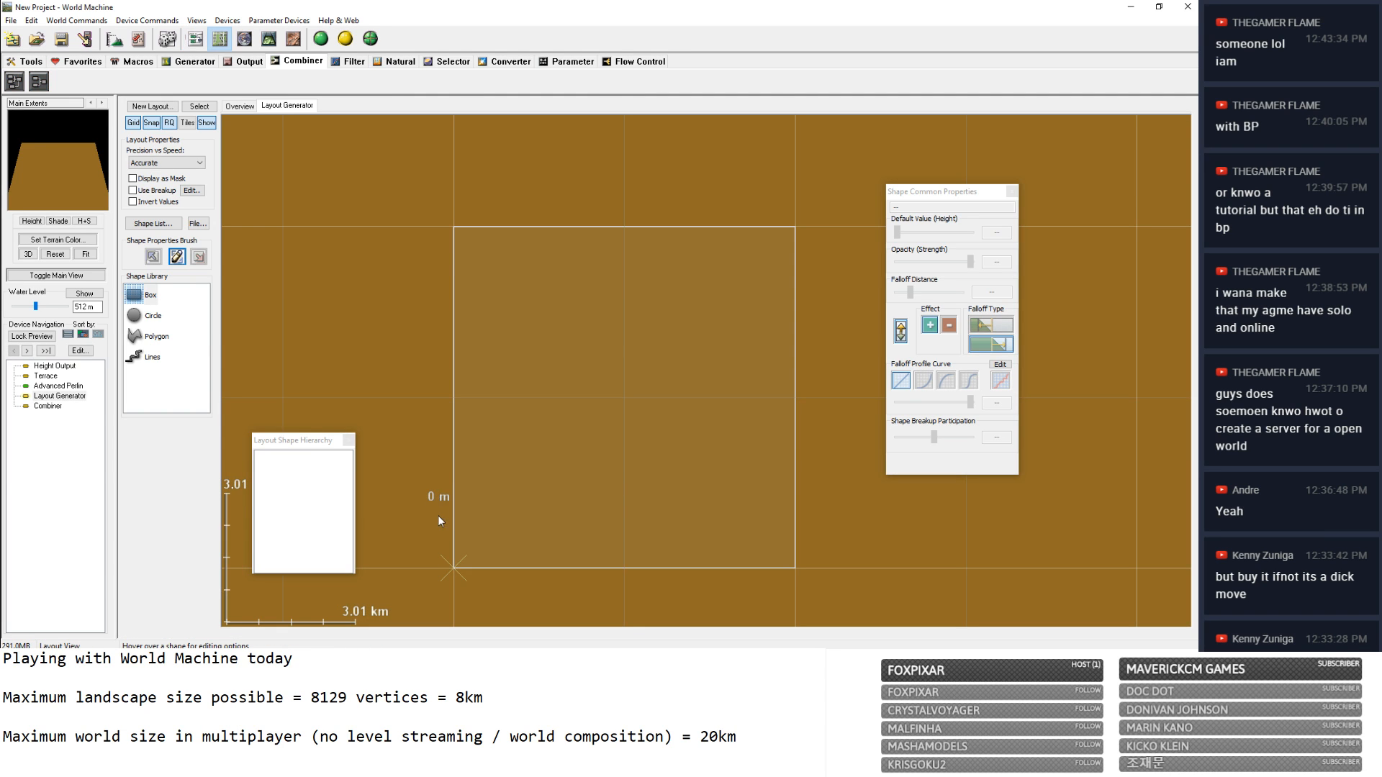
click(165, 361)
click(146, 360)
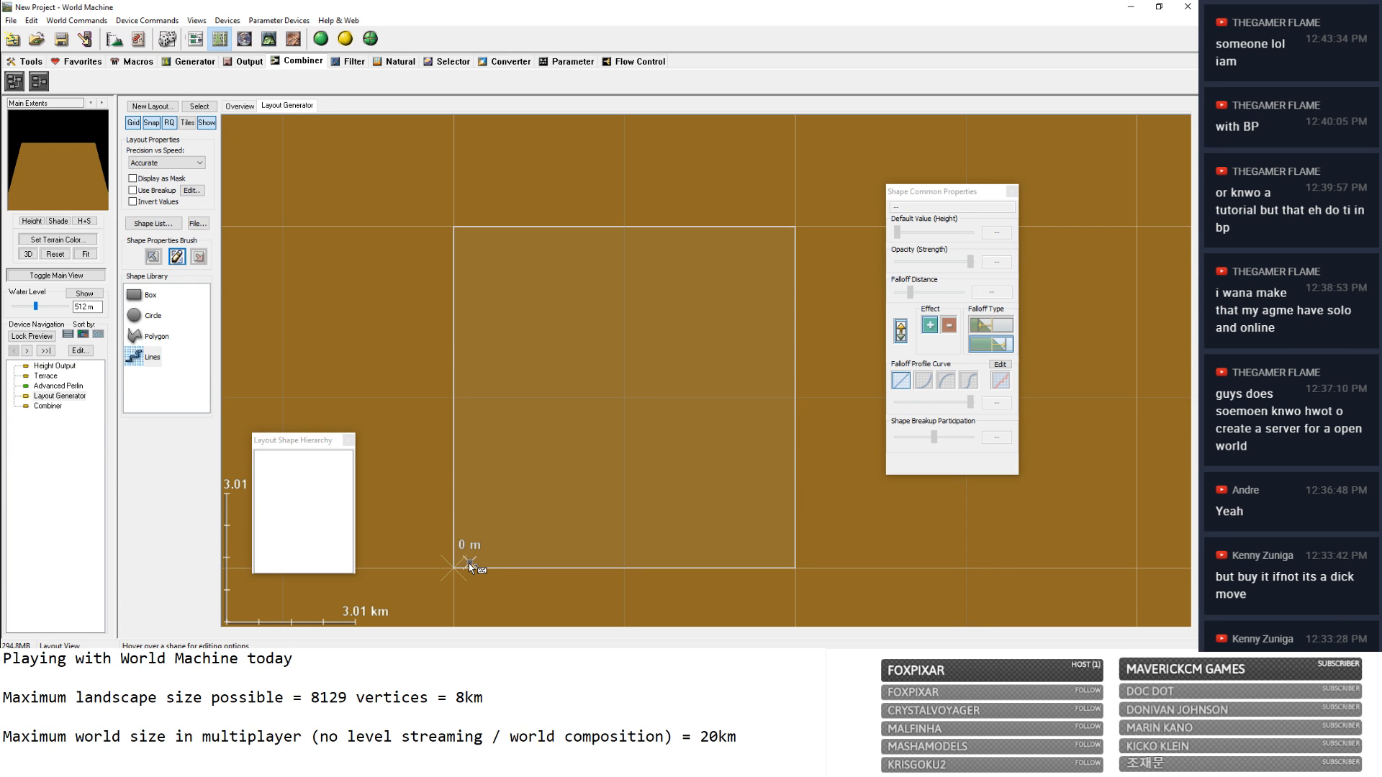
click(460, 490)
click(466, 388)
click(453, 367)
click(475, 351)
click(469, 316)
click(453, 297)
click(453, 277)
click(467, 266)
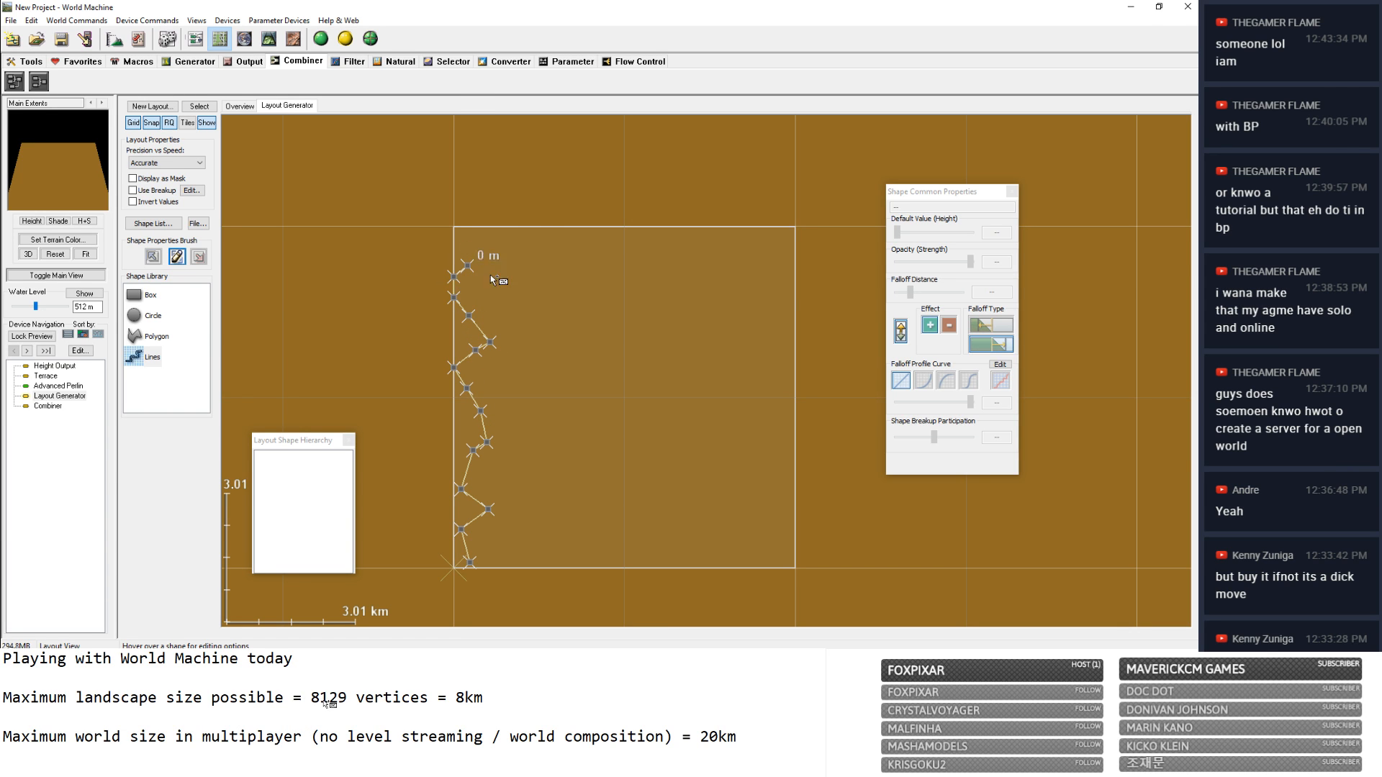
click(498, 244)
click(505, 227)
click(533, 236)
click(574, 234)
click(610, 227)
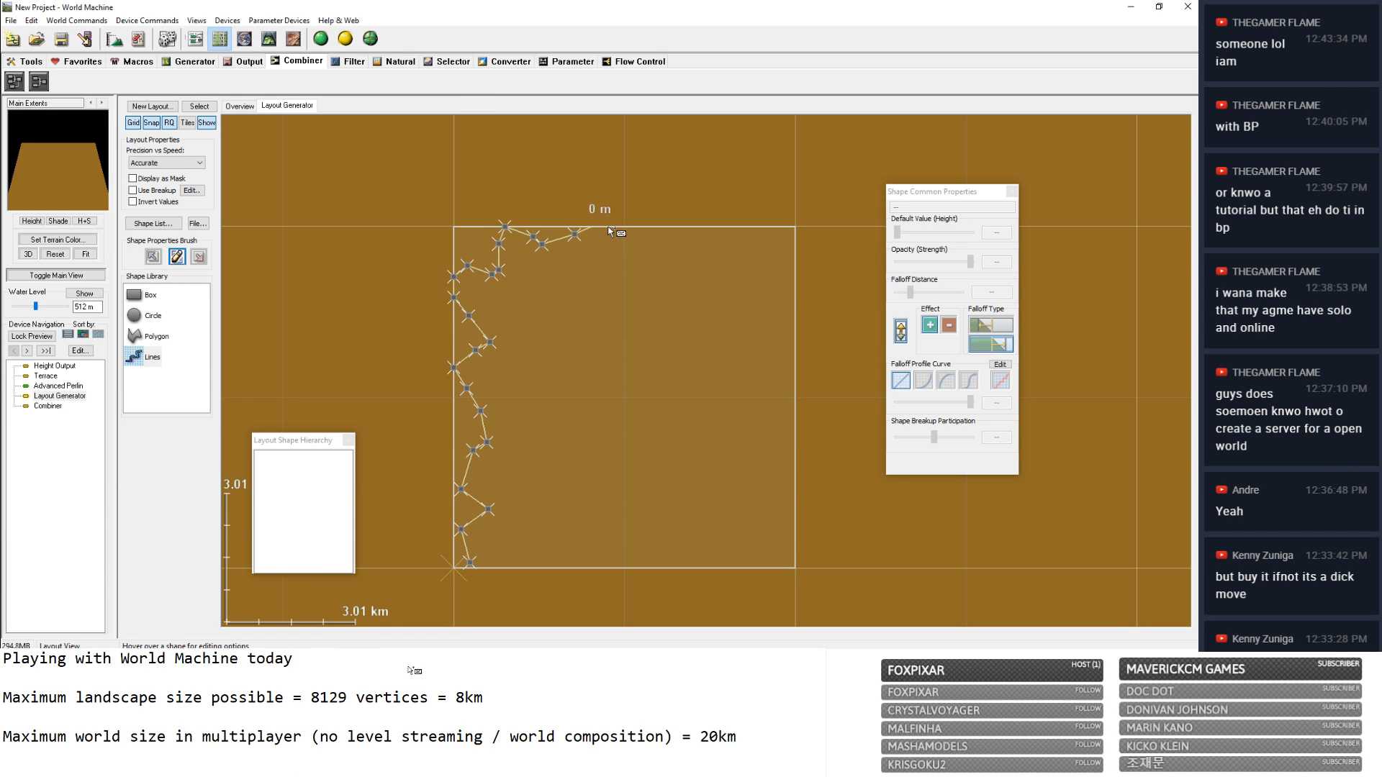
click(643, 242)
click(679, 234)
click(719, 226)
click(733, 246)
double_click(759, 243)
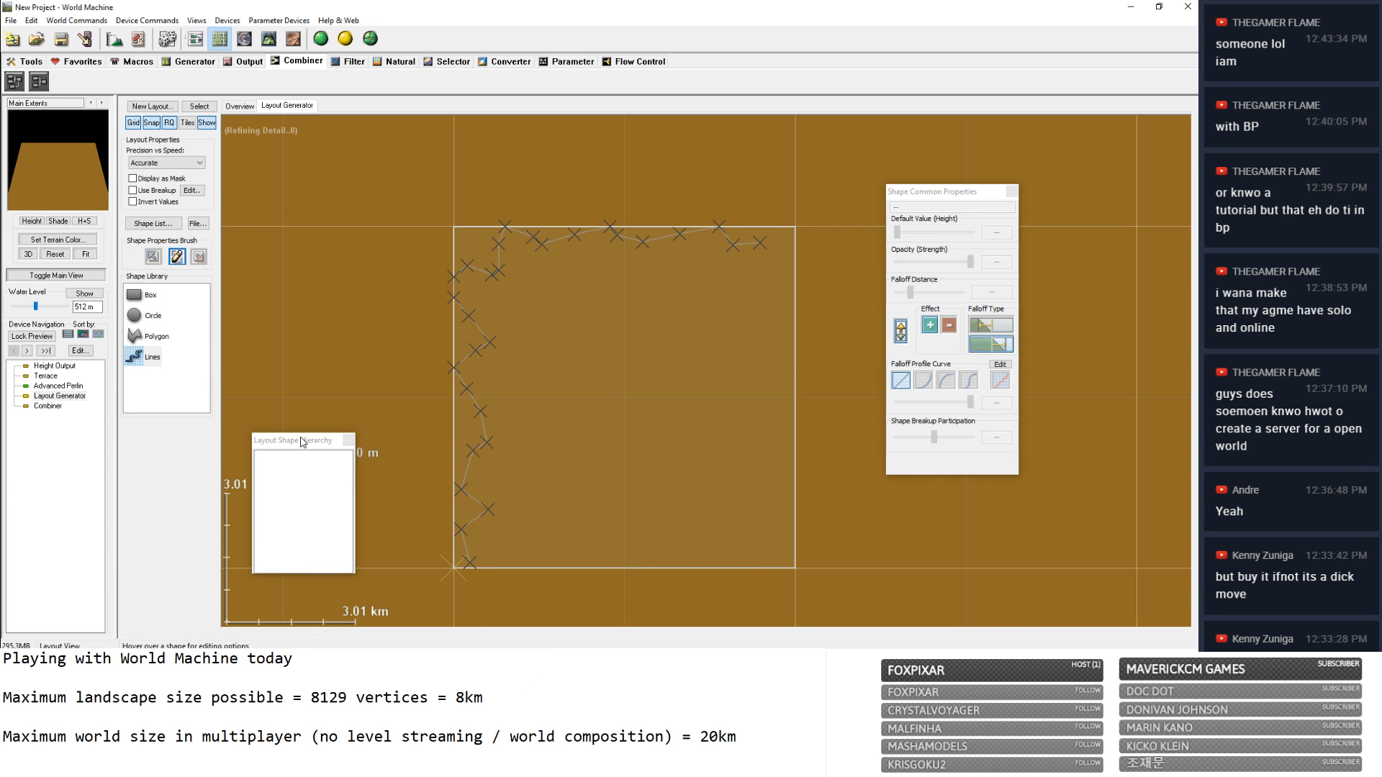
Refresh the shape hierarchy list and delete the jagged Lines shape from the layout.
click(348, 440)
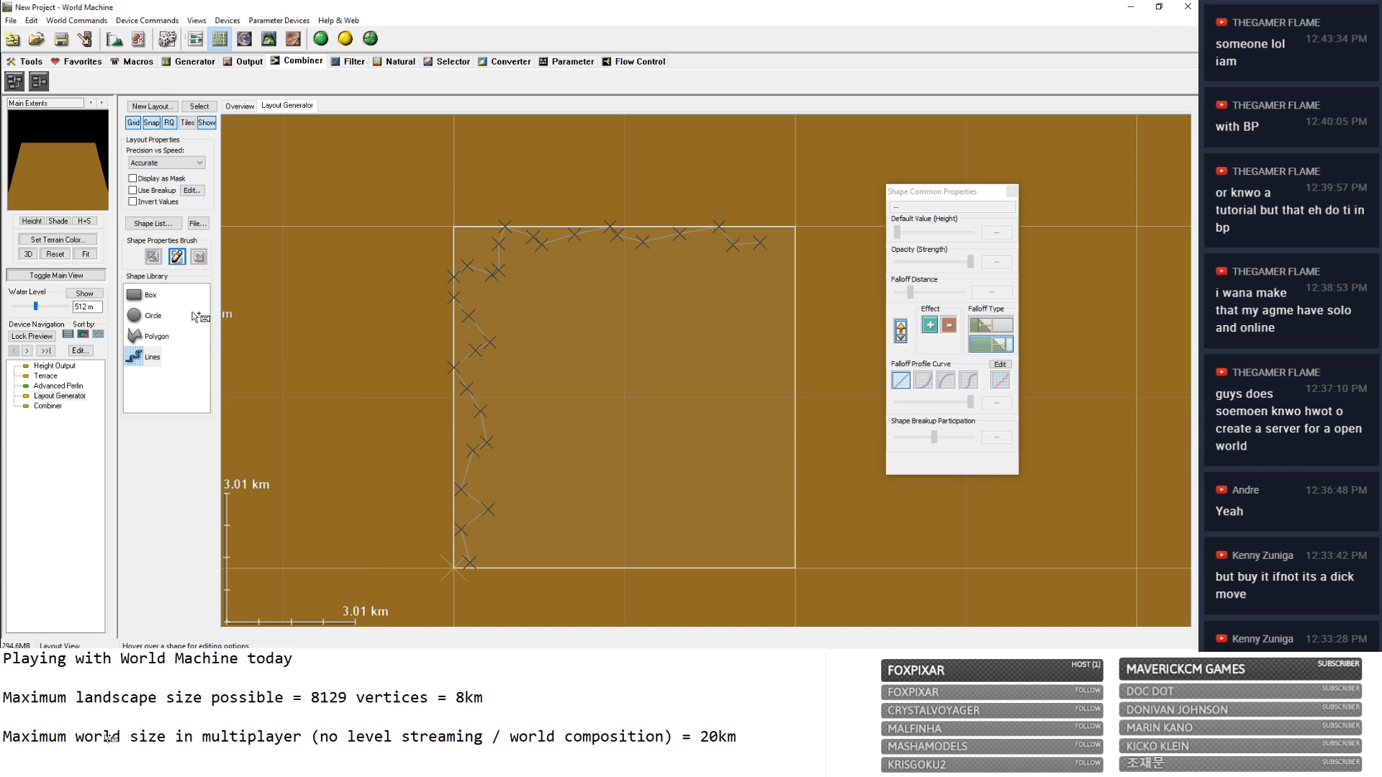
click(171, 225)
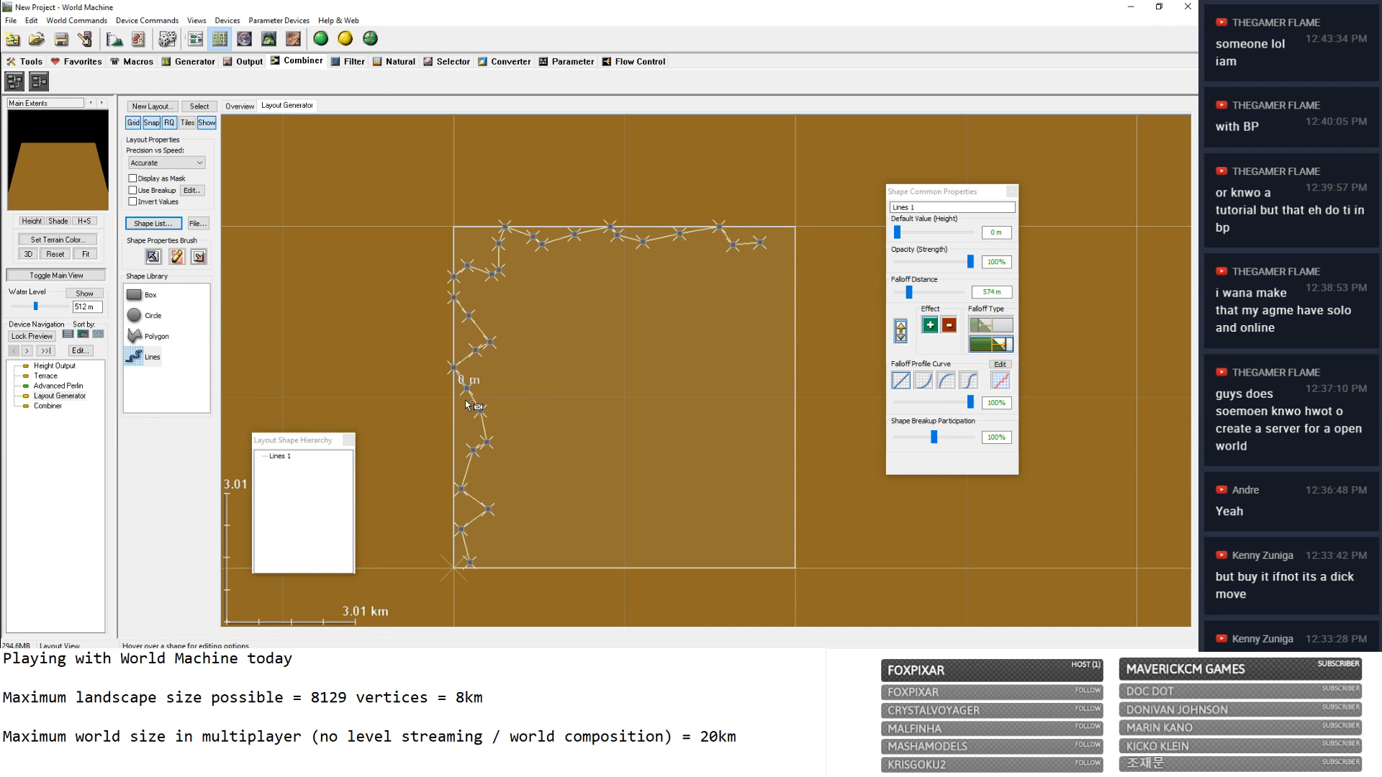
key(Delete)
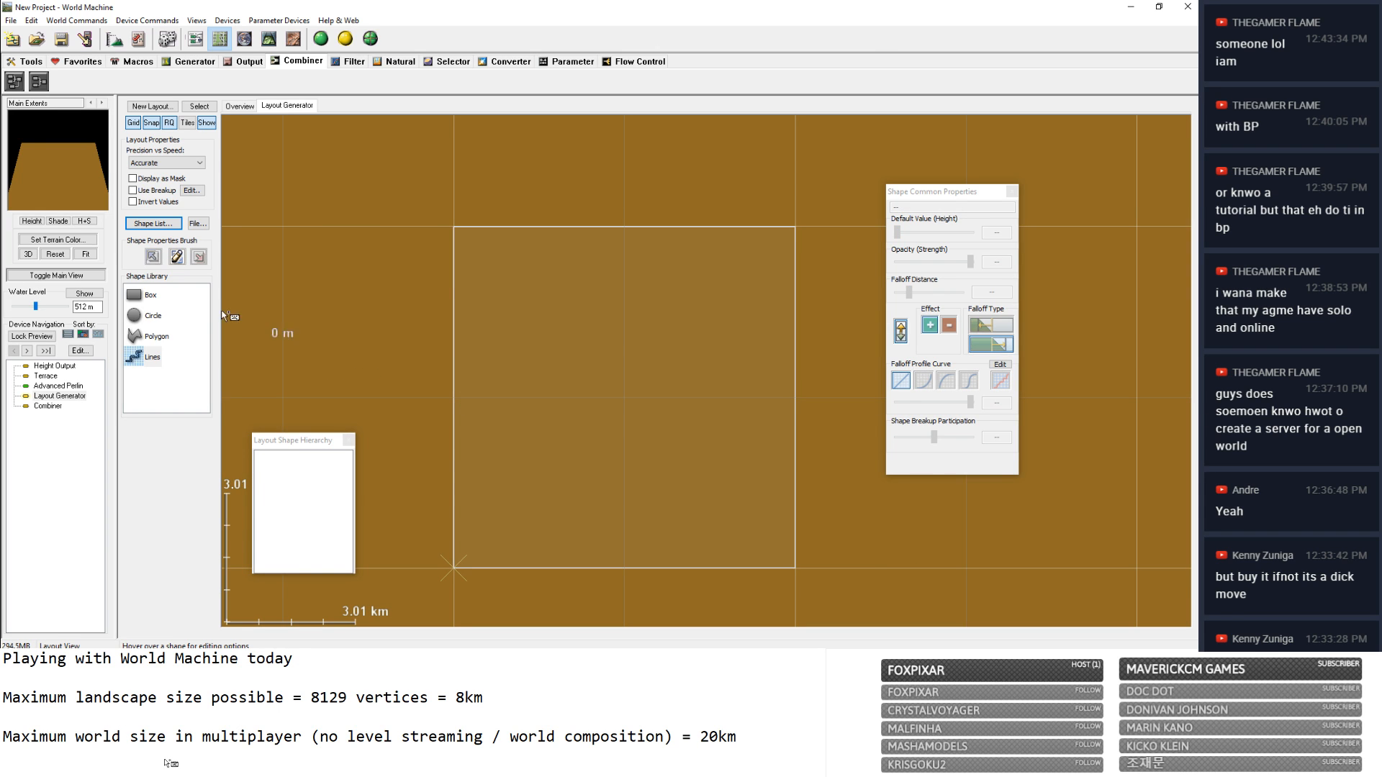
Return to the device workview and lock the preview on the Combiner.
click(195, 38)
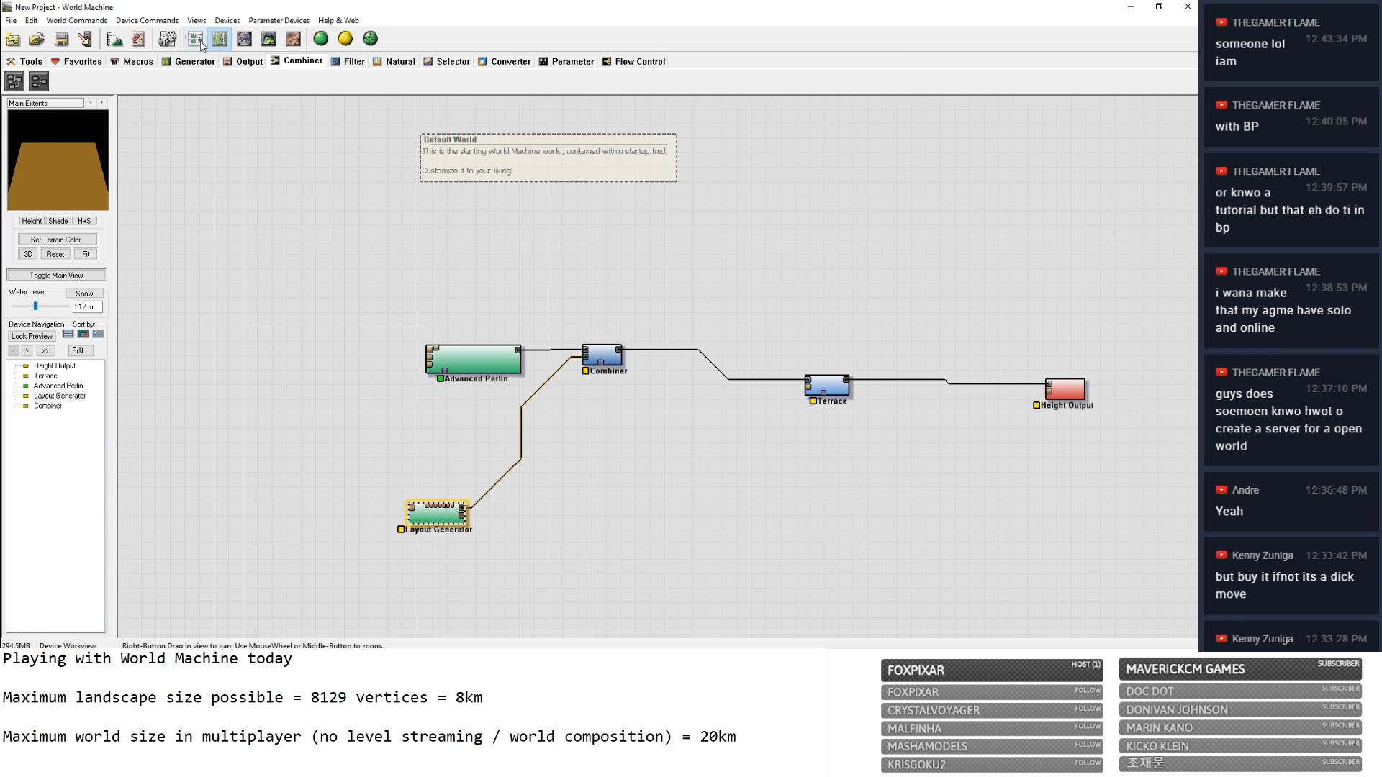
click(607, 355)
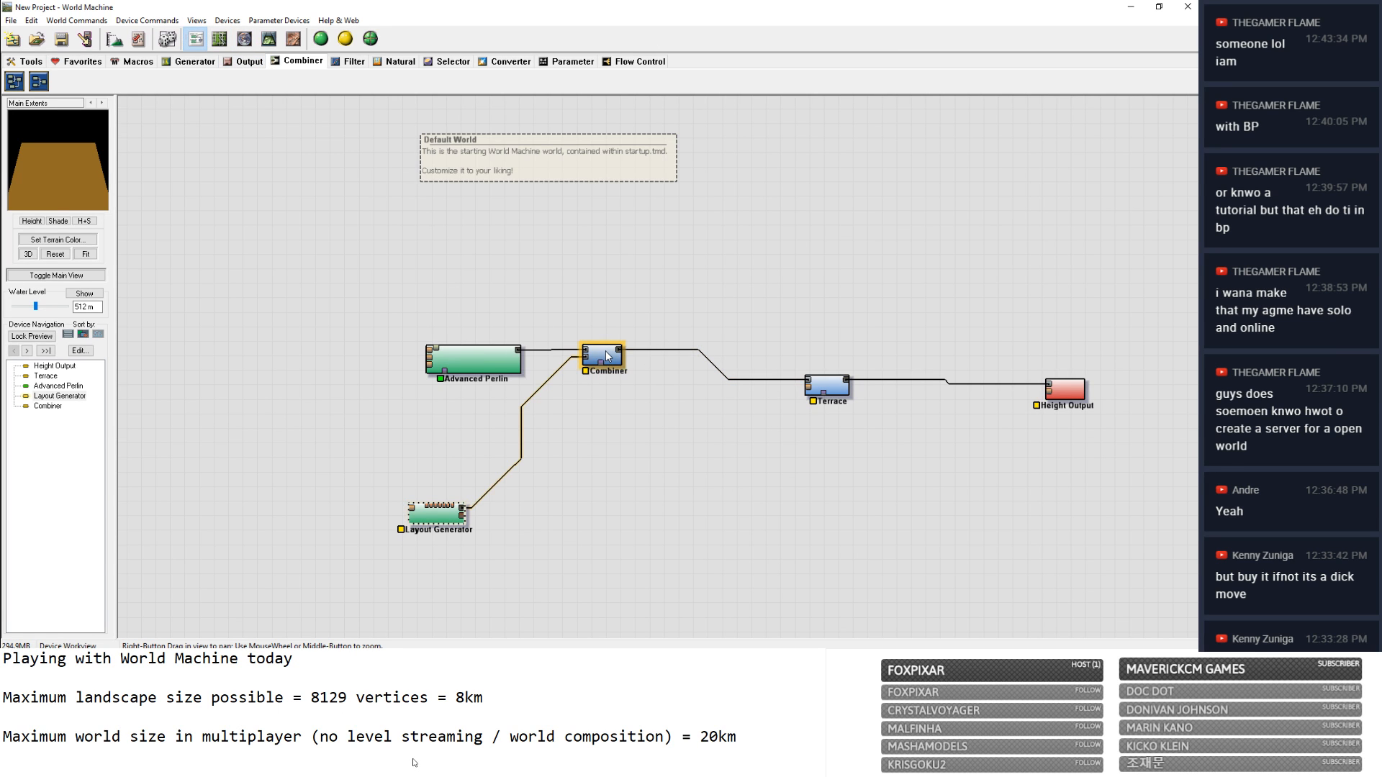
right_click(607, 355)
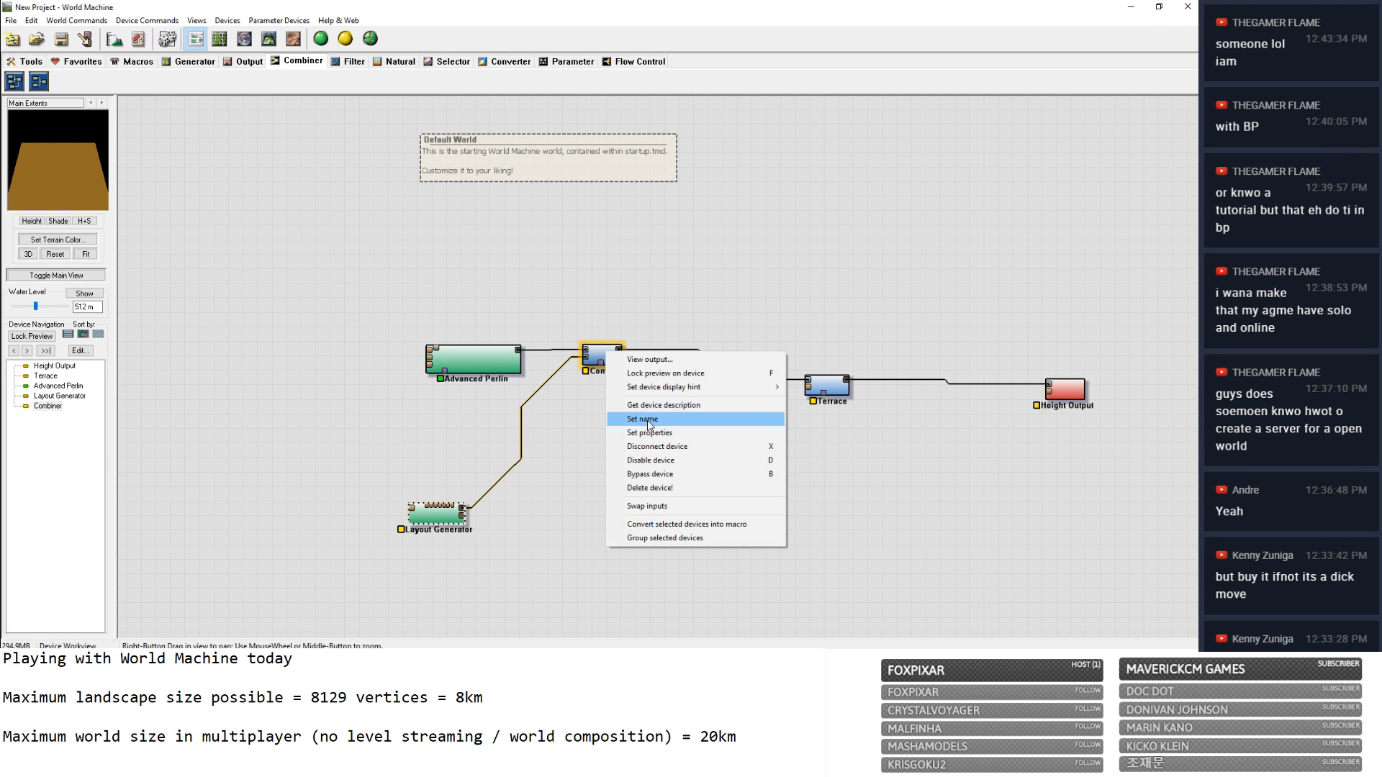
click(657, 373)
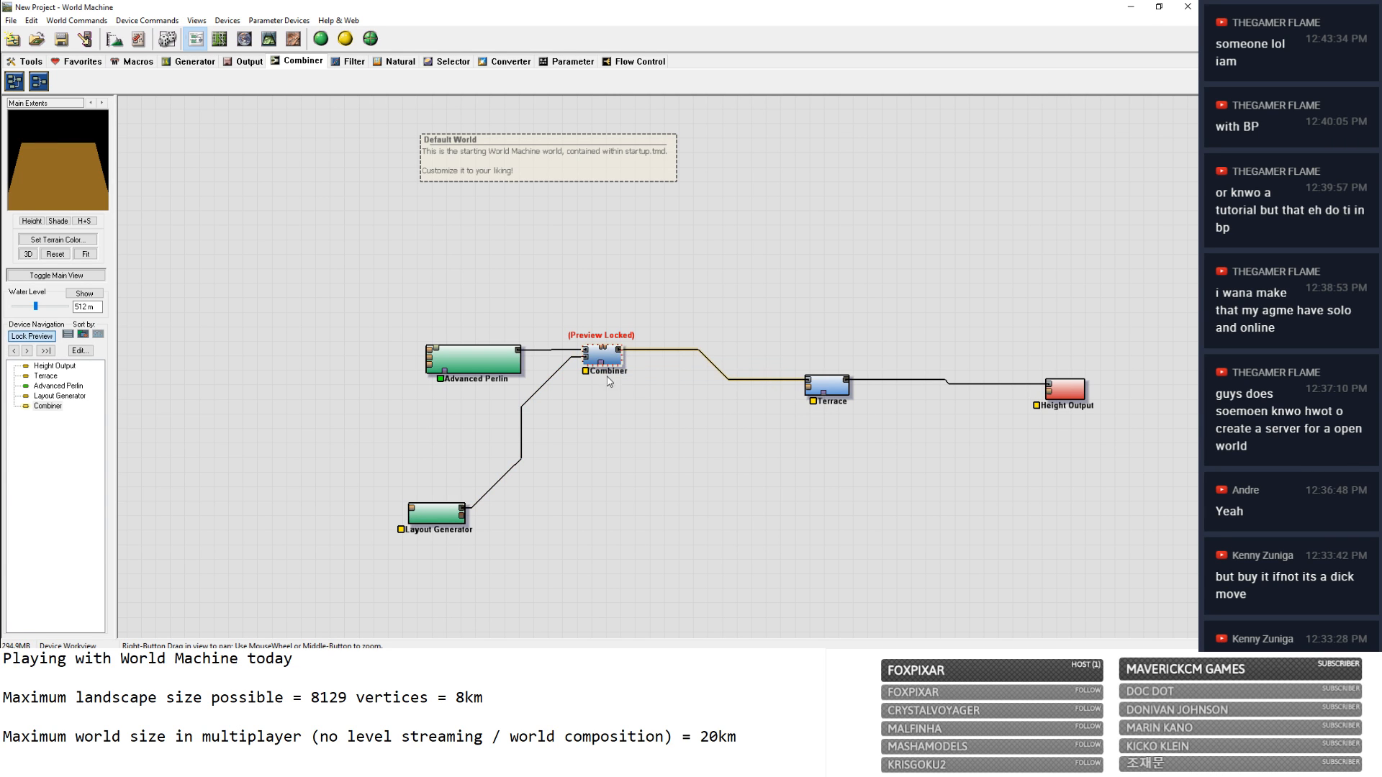
Review the Advanced Perlin settings and compare that device's locked preview with the Combiner's.
click(489, 357)
double_click(490, 358)
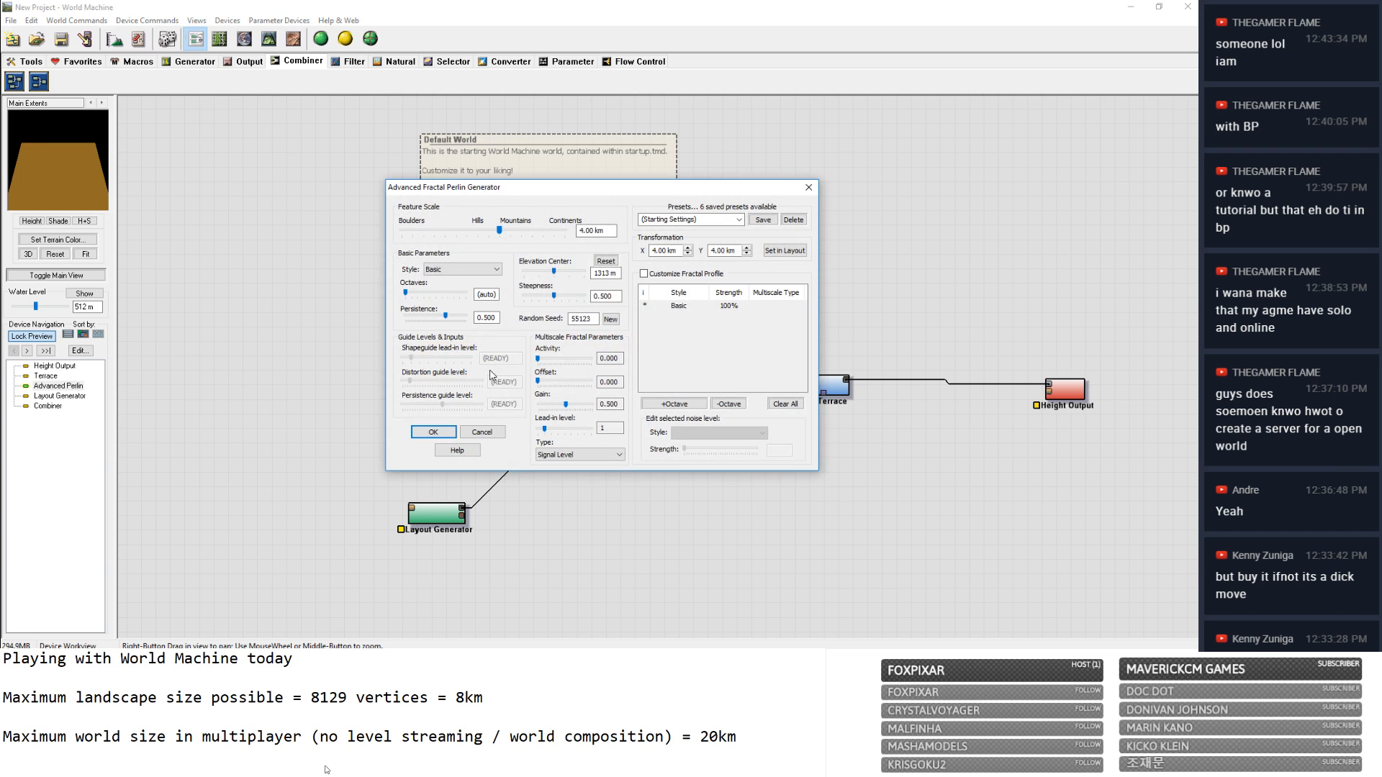
click(445, 432)
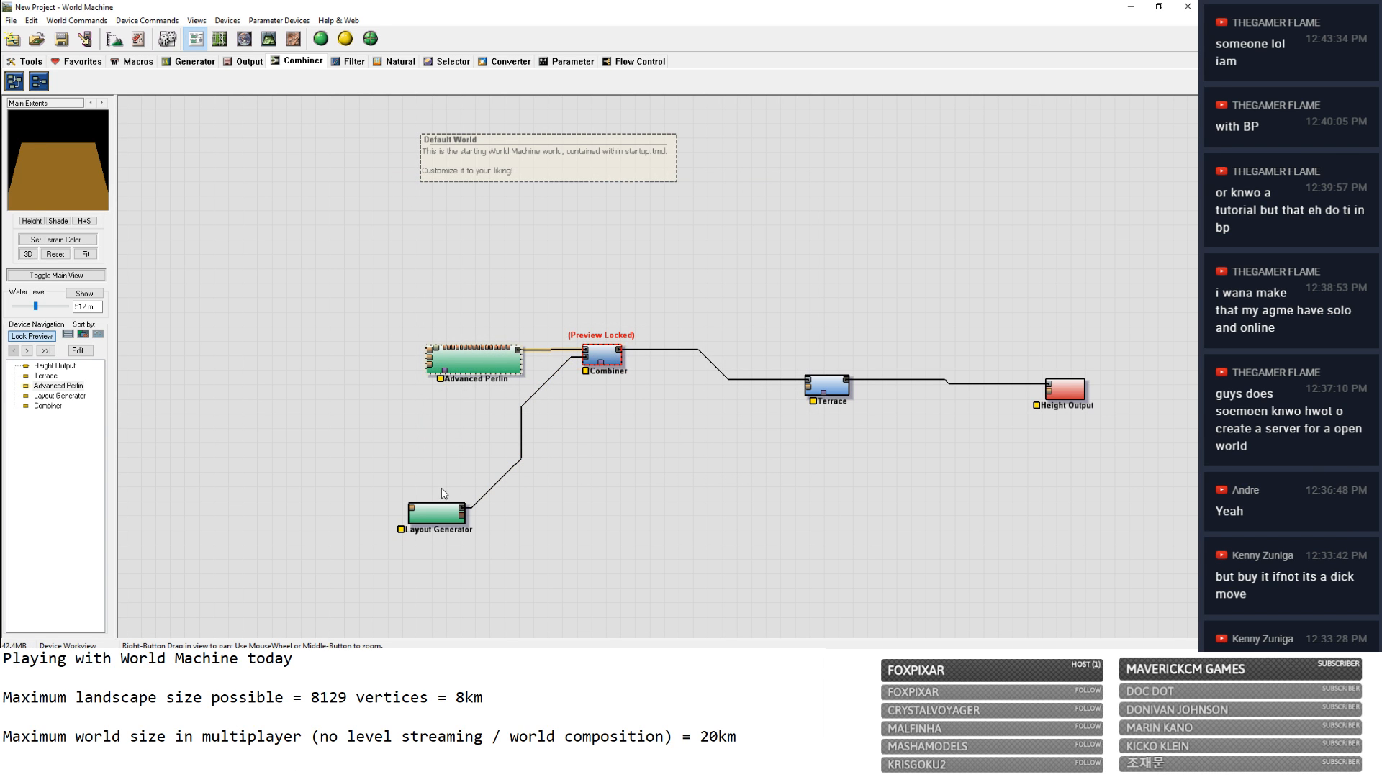
right_click(489, 367)
click(530, 388)
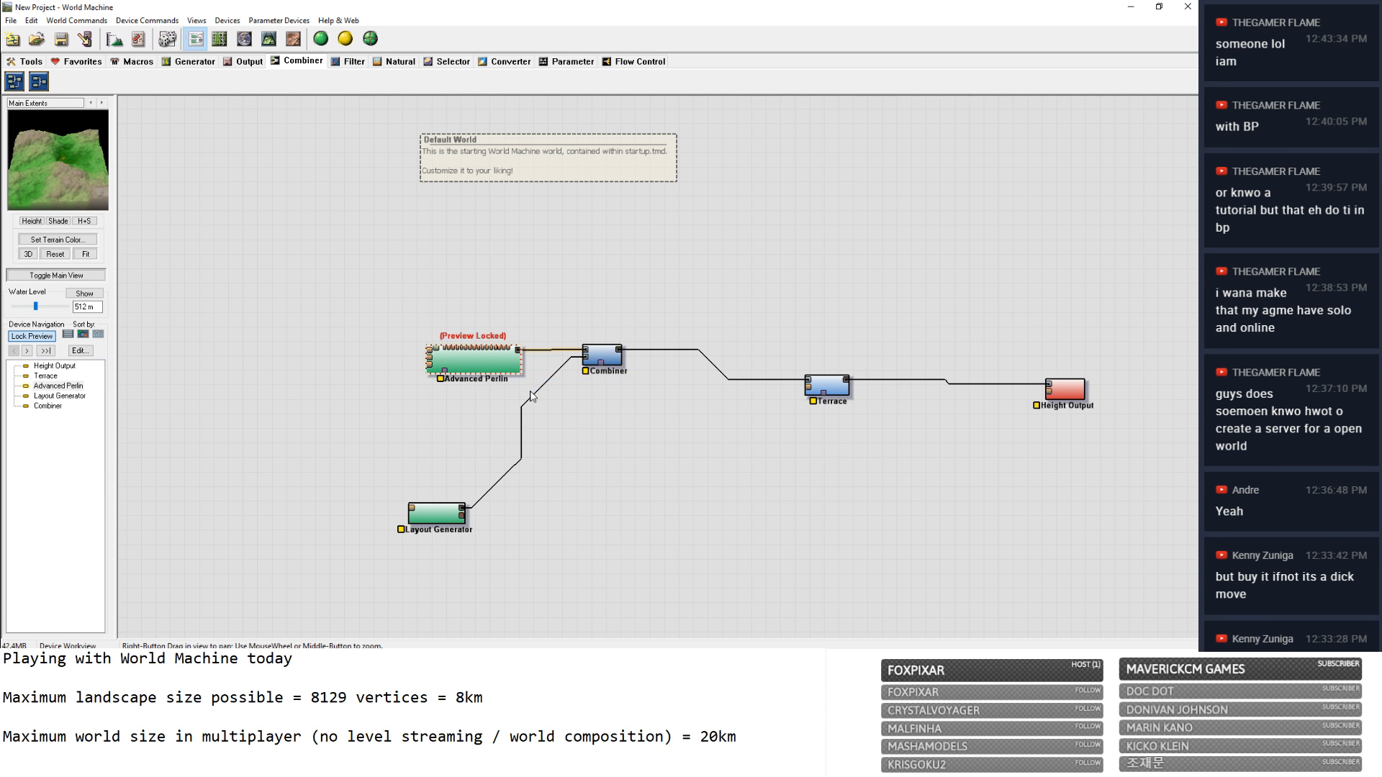
right_click(612, 360)
click(654, 375)
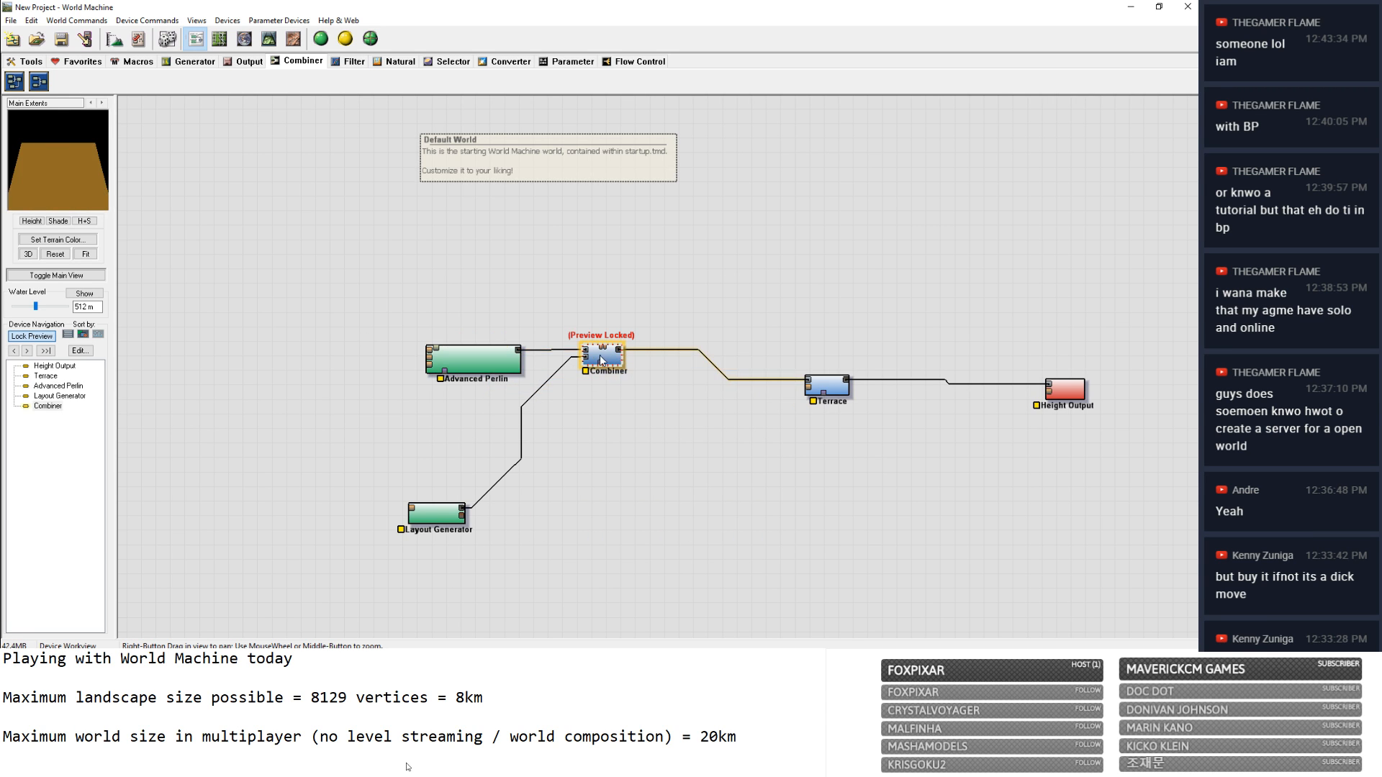
Check the Layout Generator's layout against the Combiner preview and return to the device workview.
double_click(441, 514)
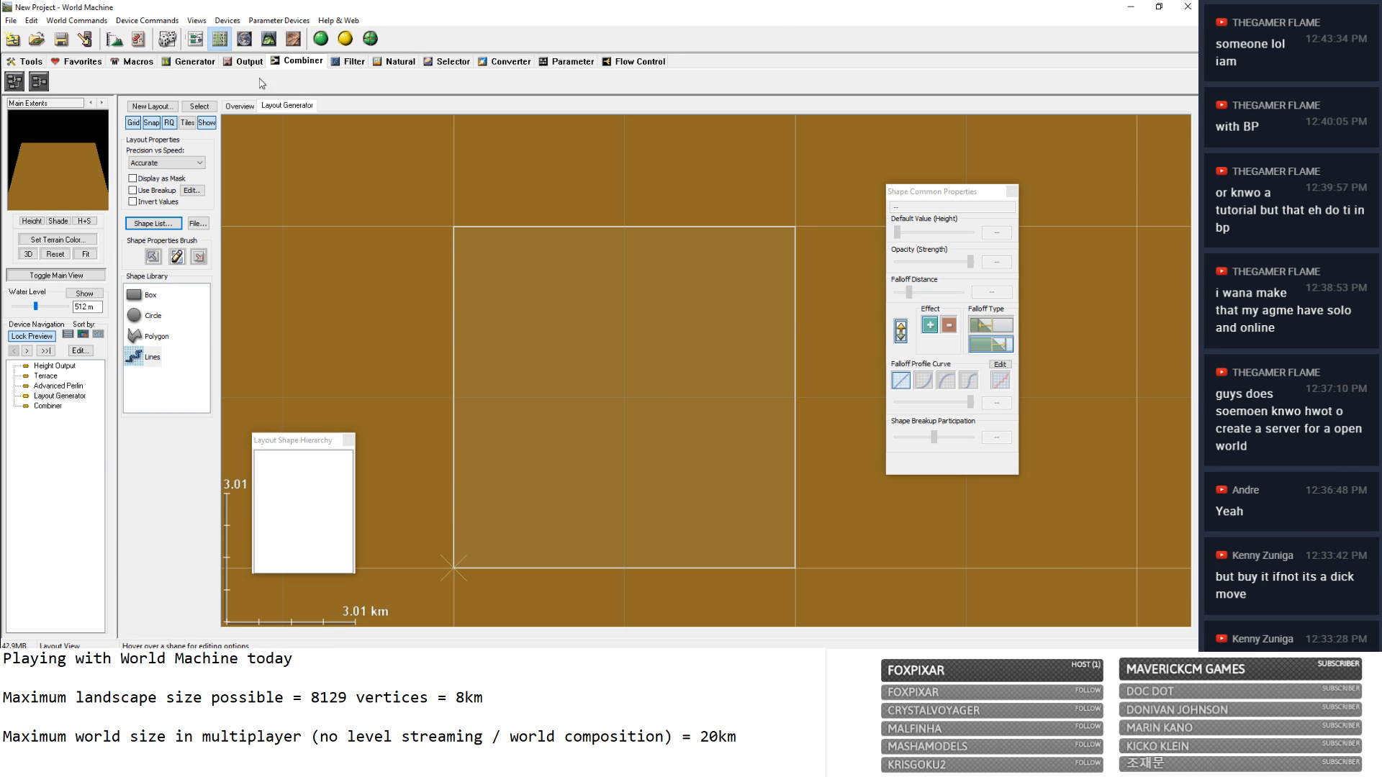
click(196, 38)
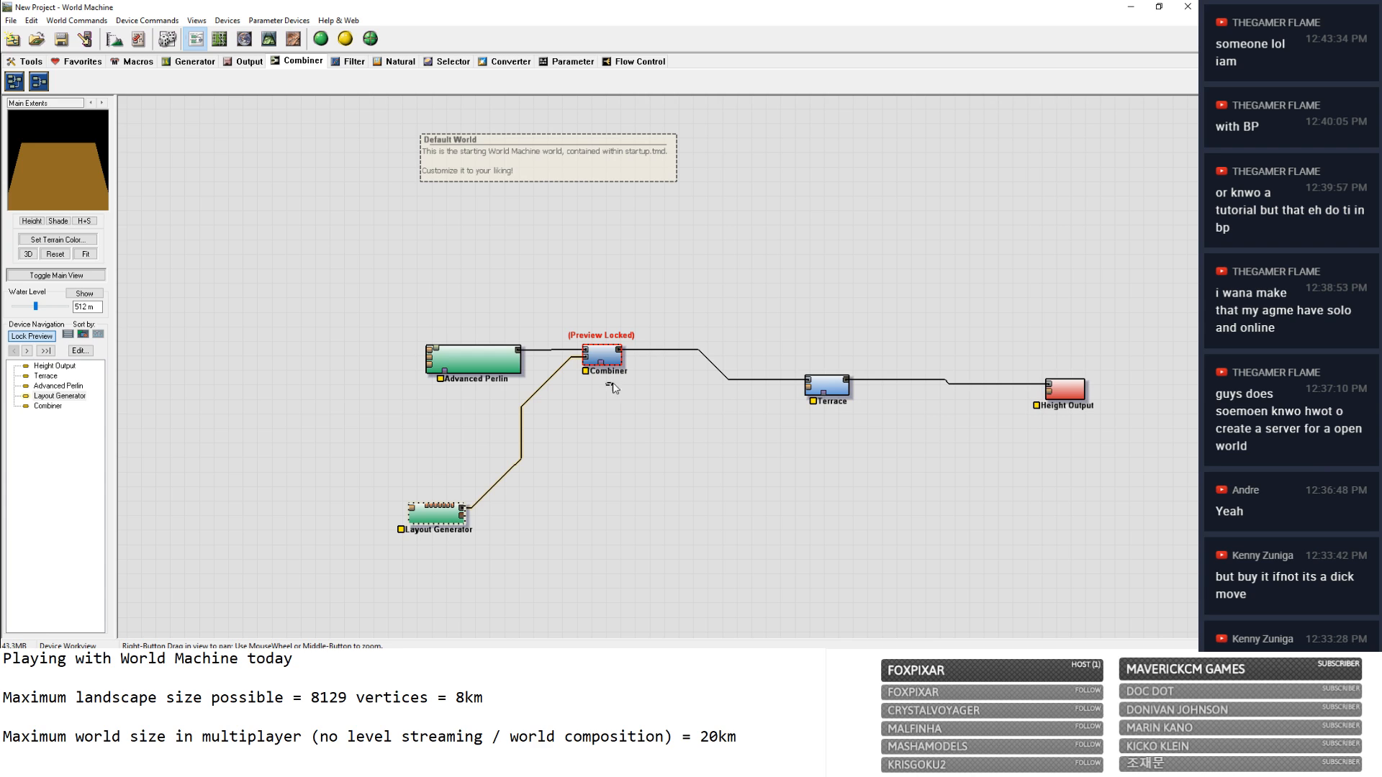
click(583, 412)
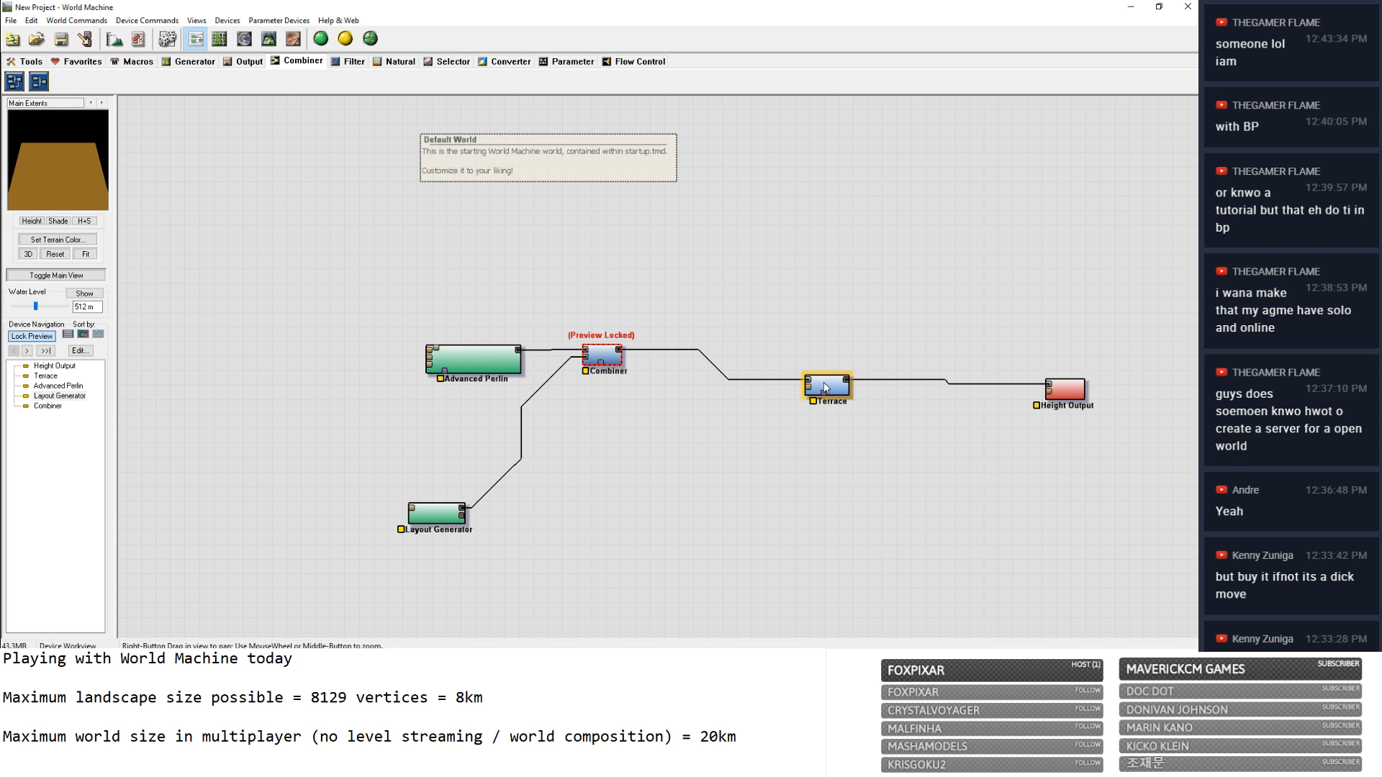
Change the Combiner's method to Subtract and accept the properties.
double_click(608, 360)
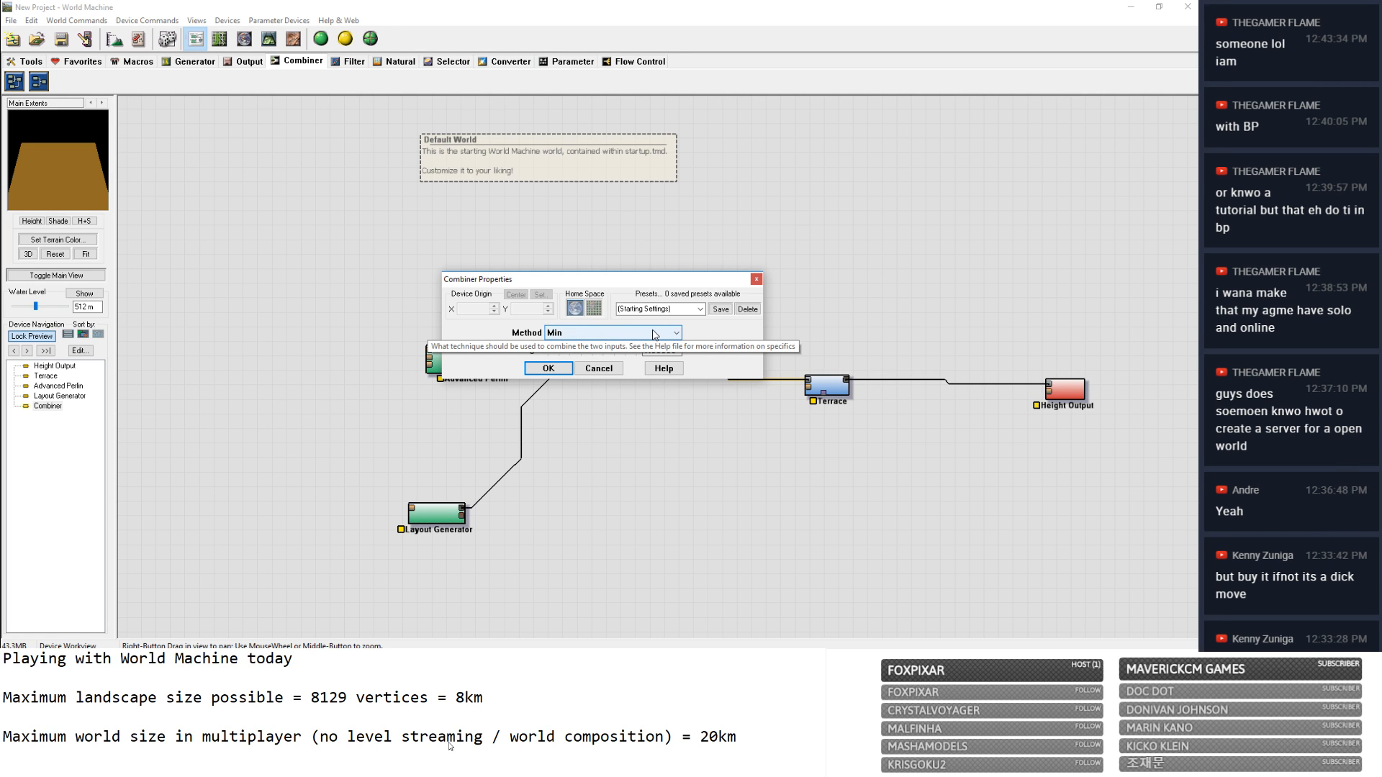
click(655, 333)
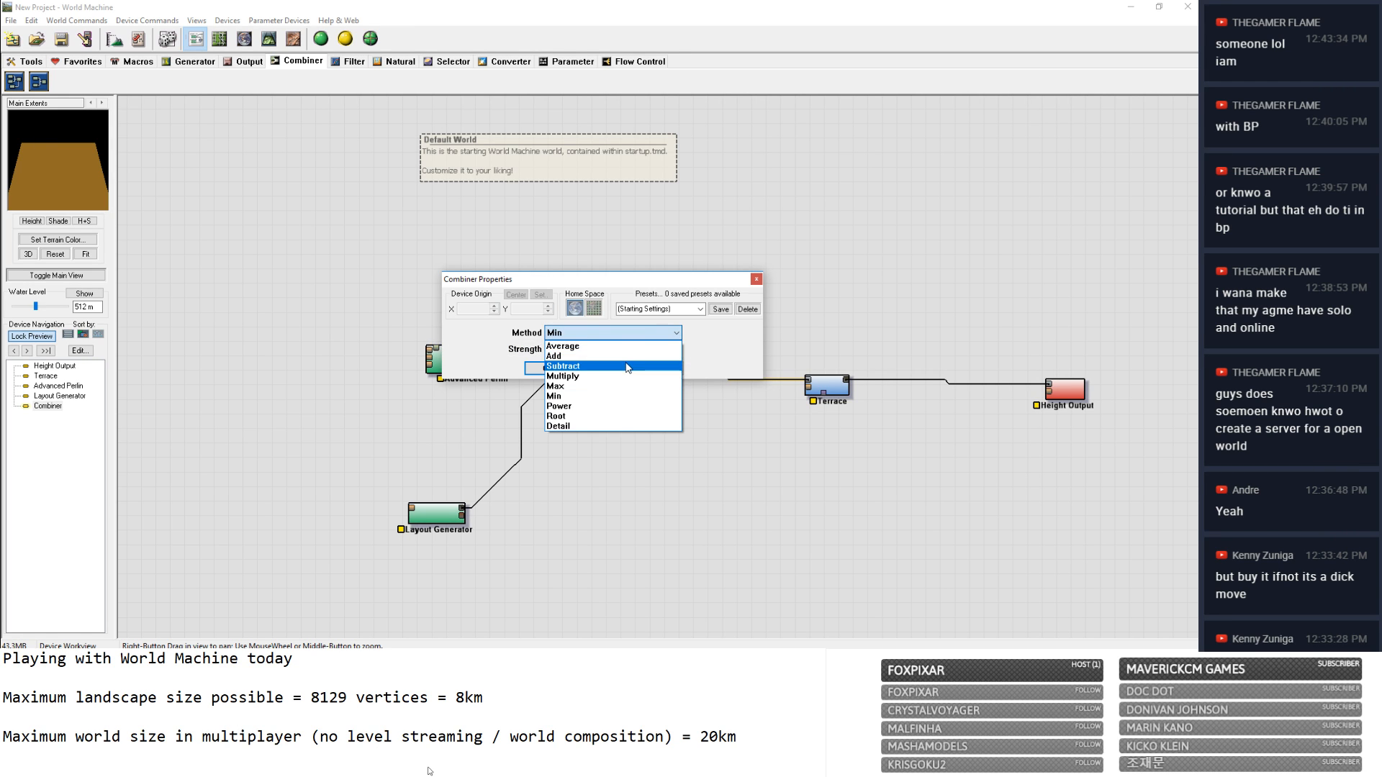
click(628, 365)
click(548, 368)
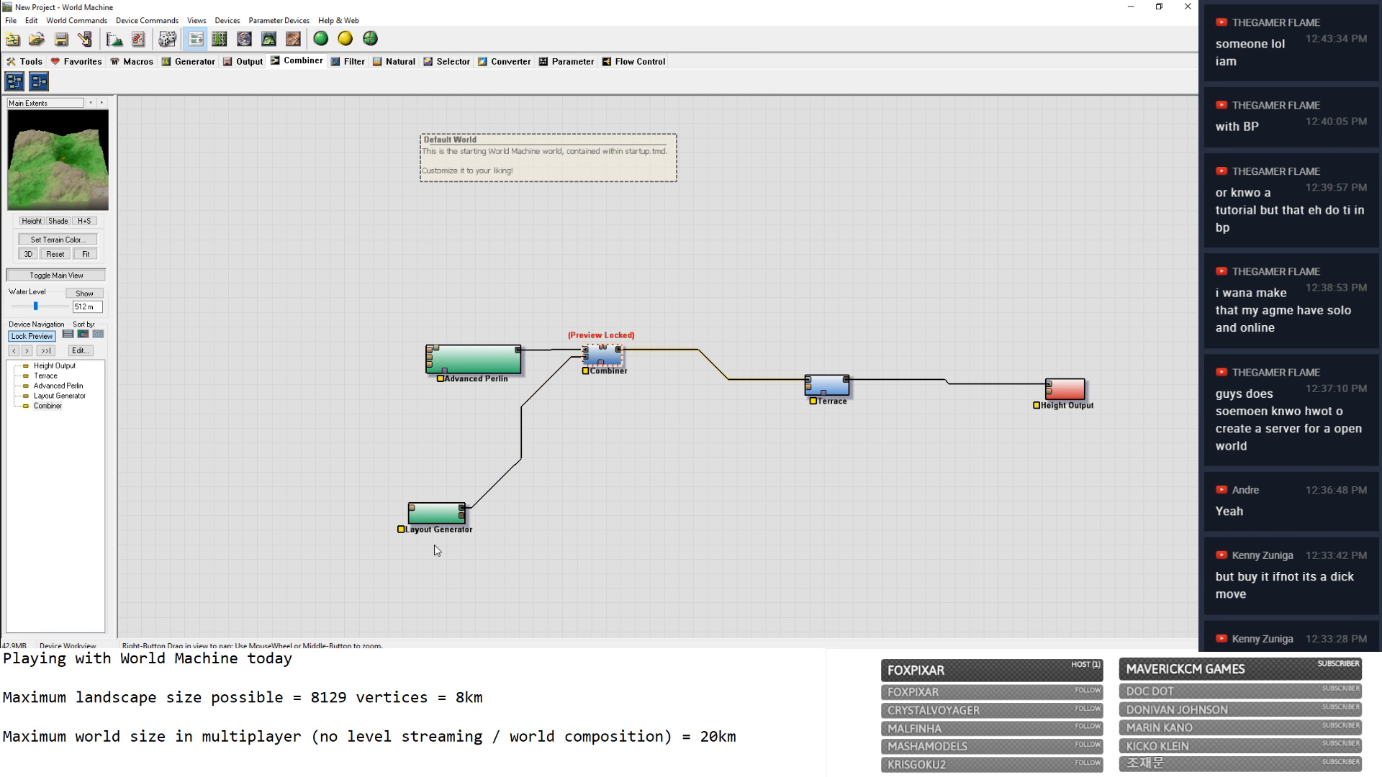
Open the Layout Generator and draw a jagged Lines outline around all four sides of the world square, ending at its starting point.
click(430, 514)
double_click(430, 514)
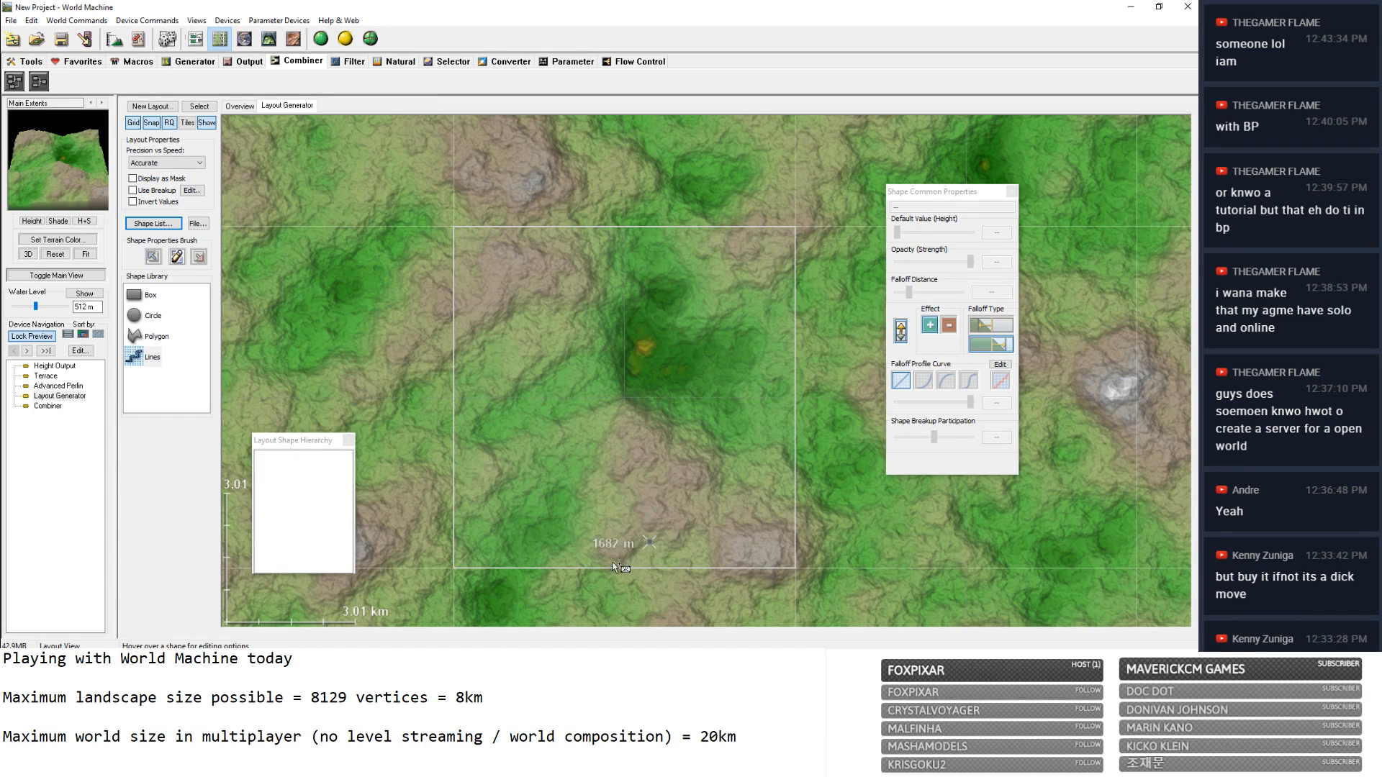
click(499, 527)
click(506, 489)
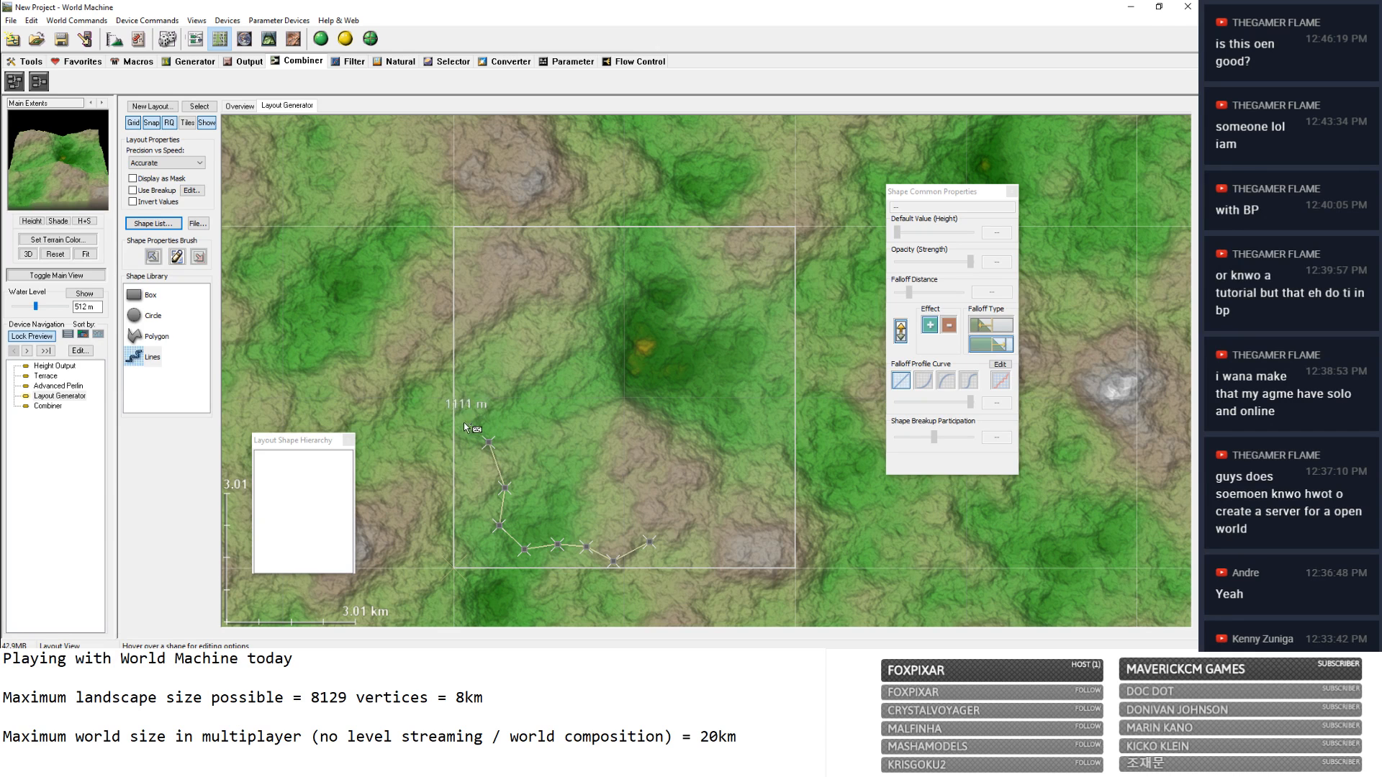
click(463, 357)
click(493, 267)
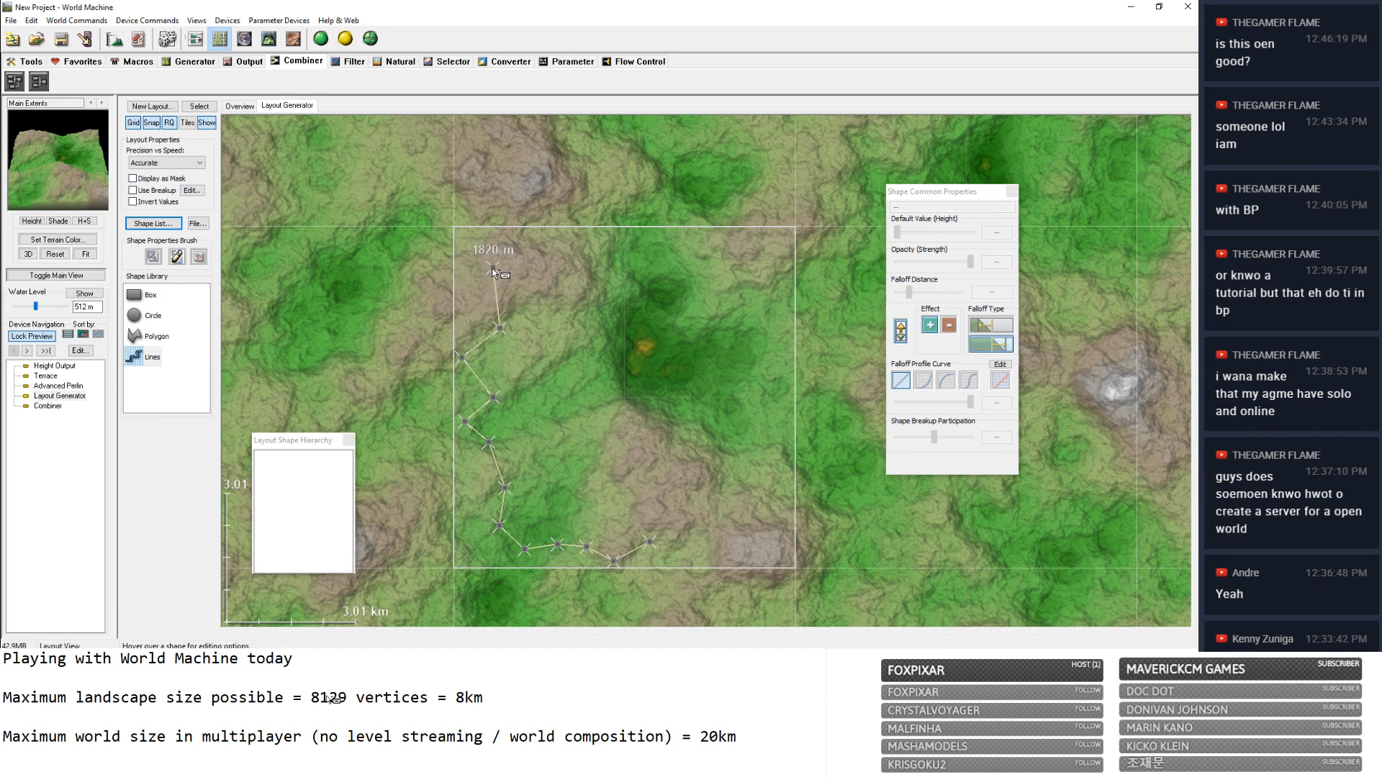
click(548, 274)
click(594, 236)
click(633, 277)
click(672, 246)
click(708, 285)
click(775, 282)
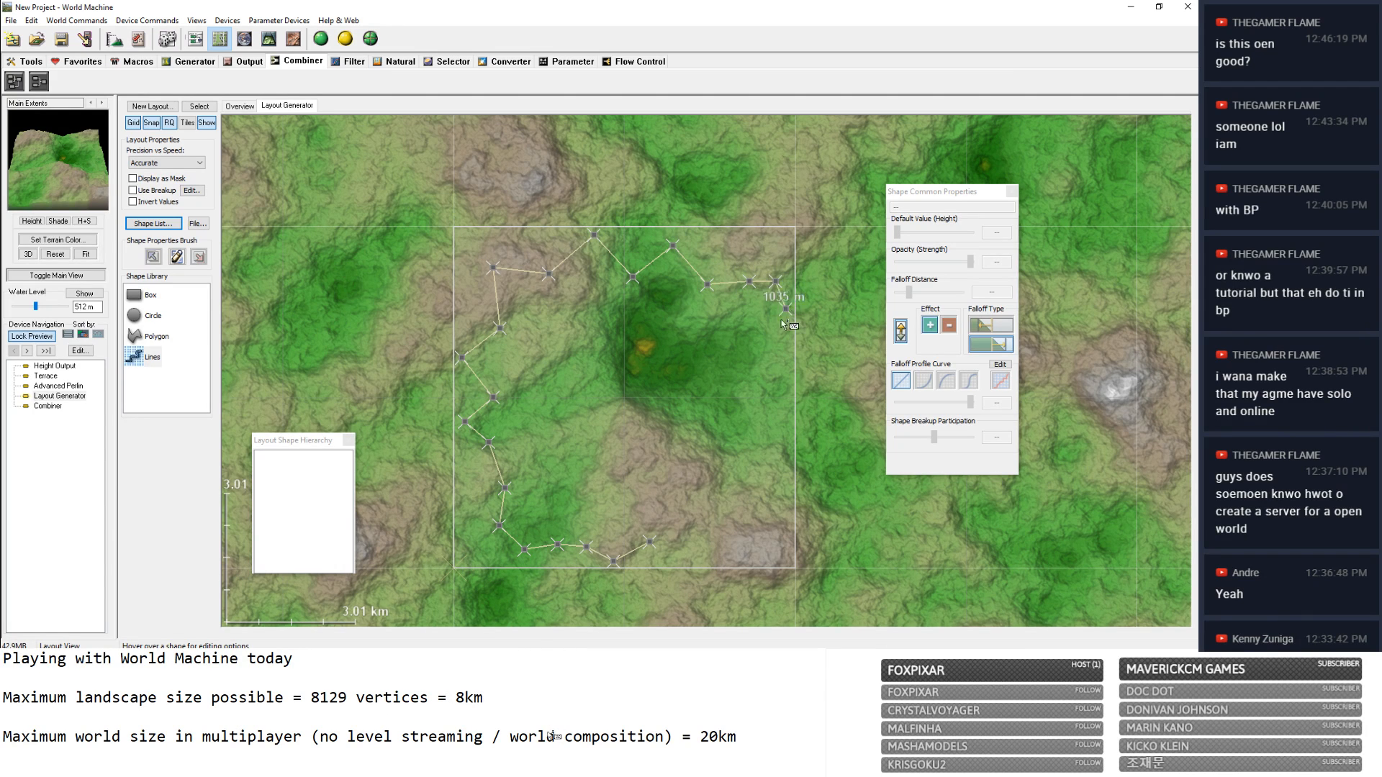
click(755, 336)
click(781, 398)
click(786, 448)
click(776, 491)
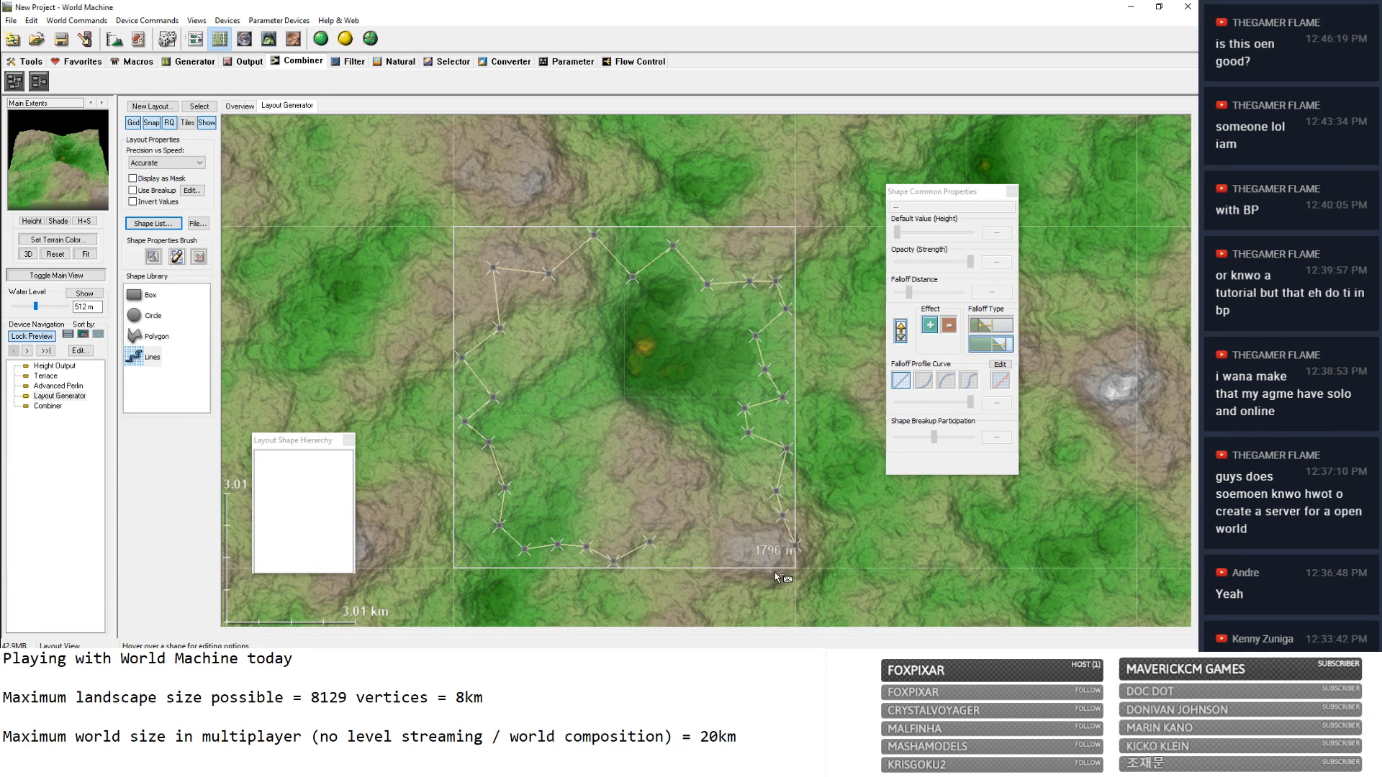
click(695, 557)
double_click(650, 543)
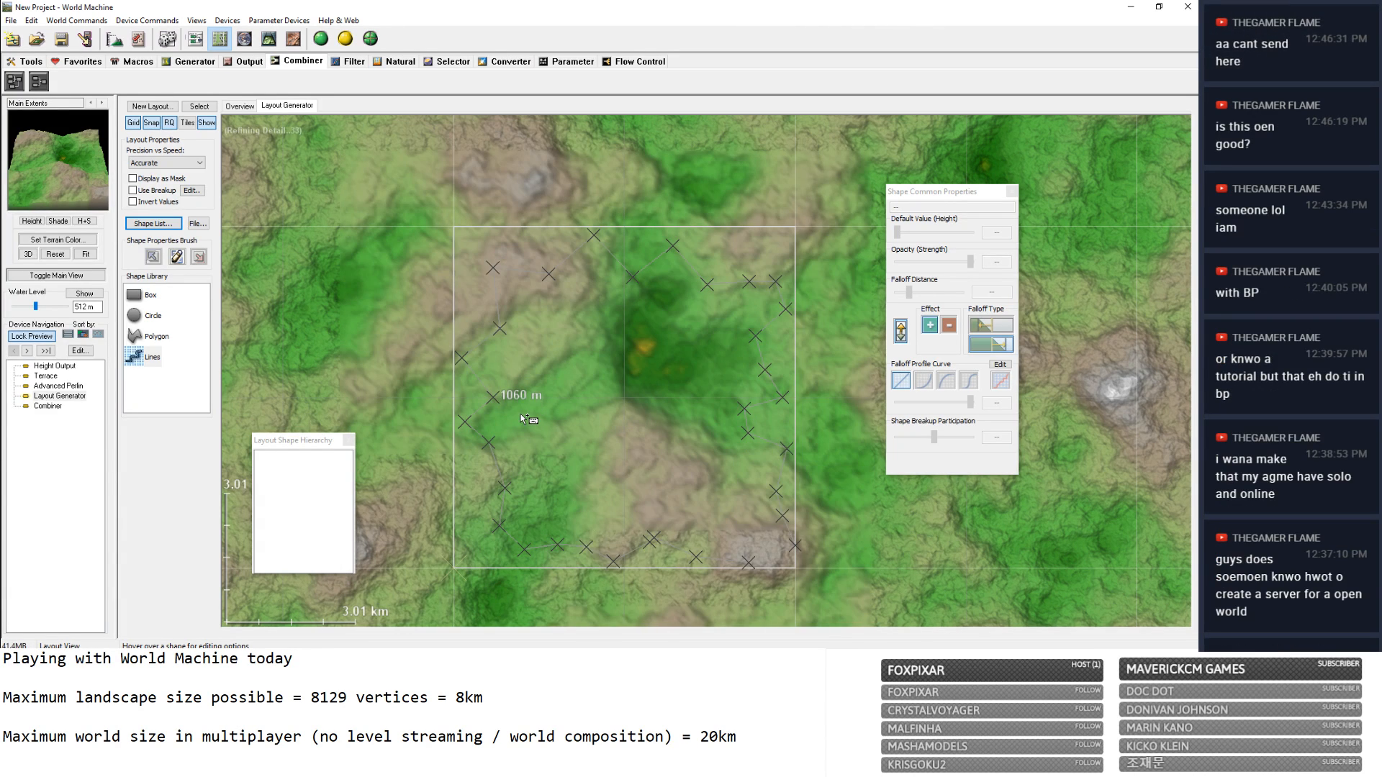
Select the Lines outline and set its default height to 2625 m and its falloff distance to 837 m.
click(176, 257)
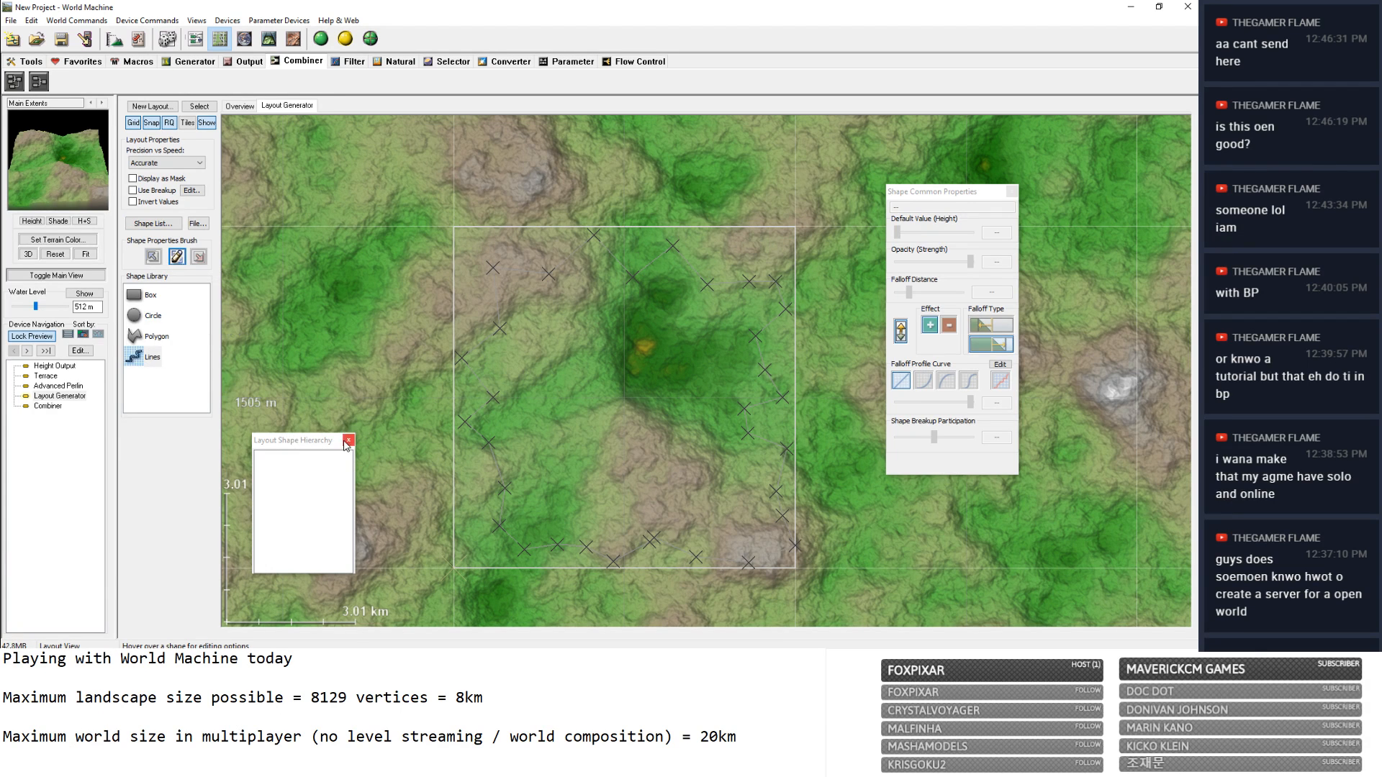
click(153, 223)
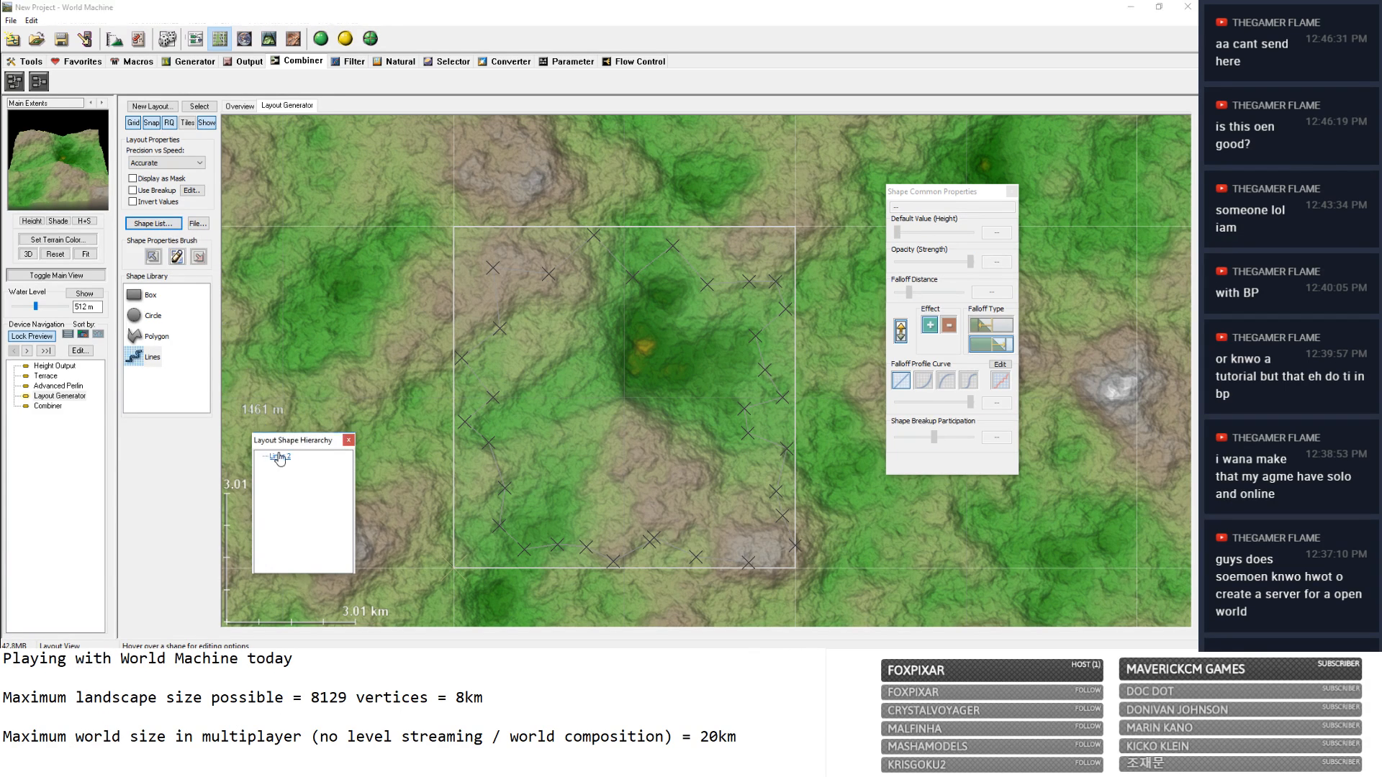
click(277, 457)
drag(897, 232, 984, 245)
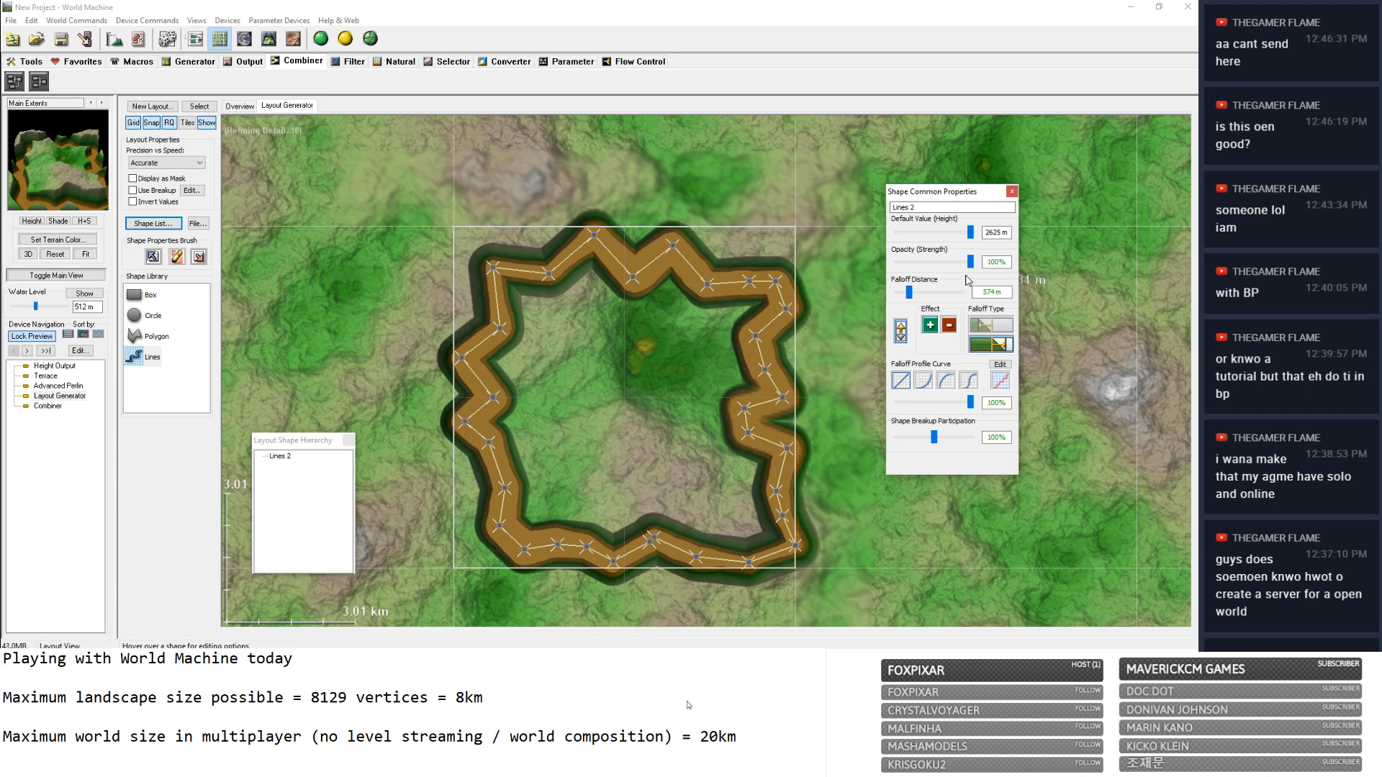
drag(909, 295, 941, 297)
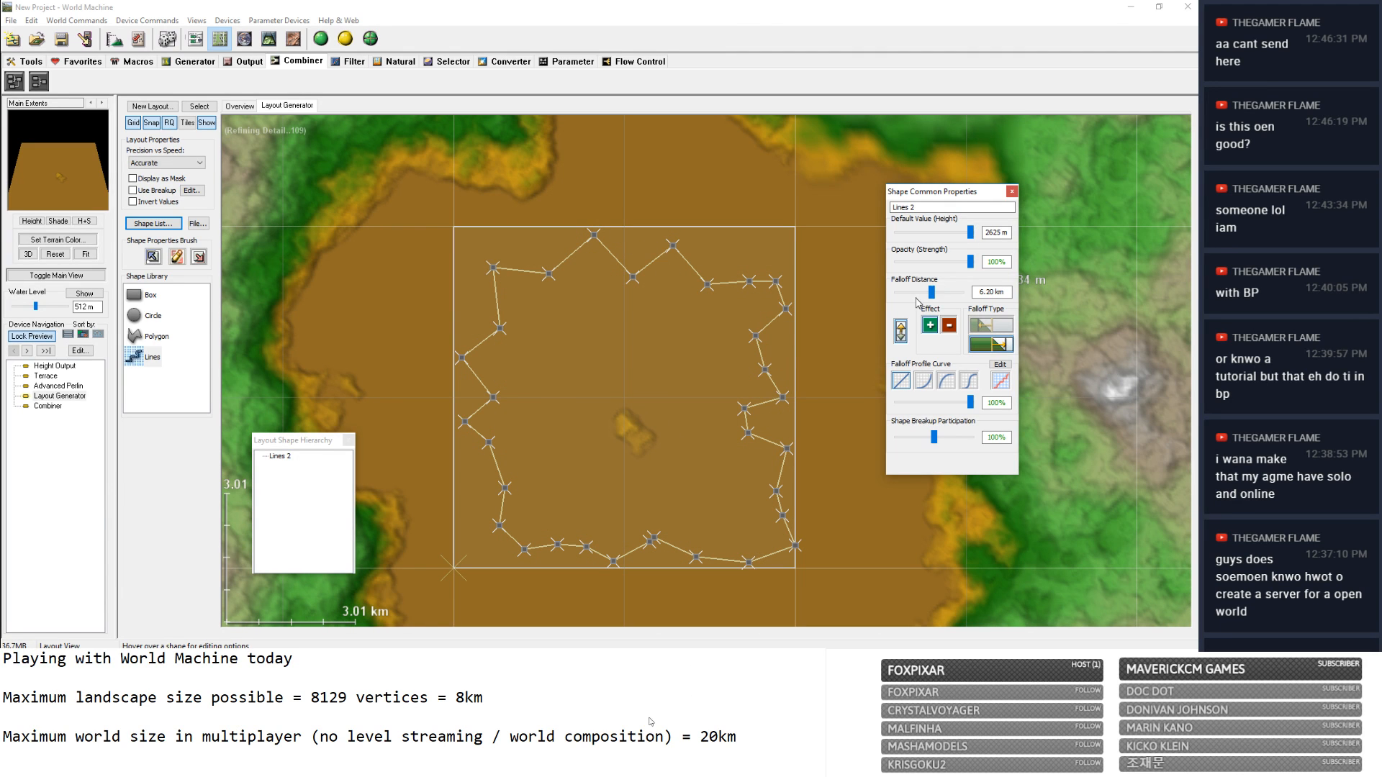
drag(931, 294, 924, 297)
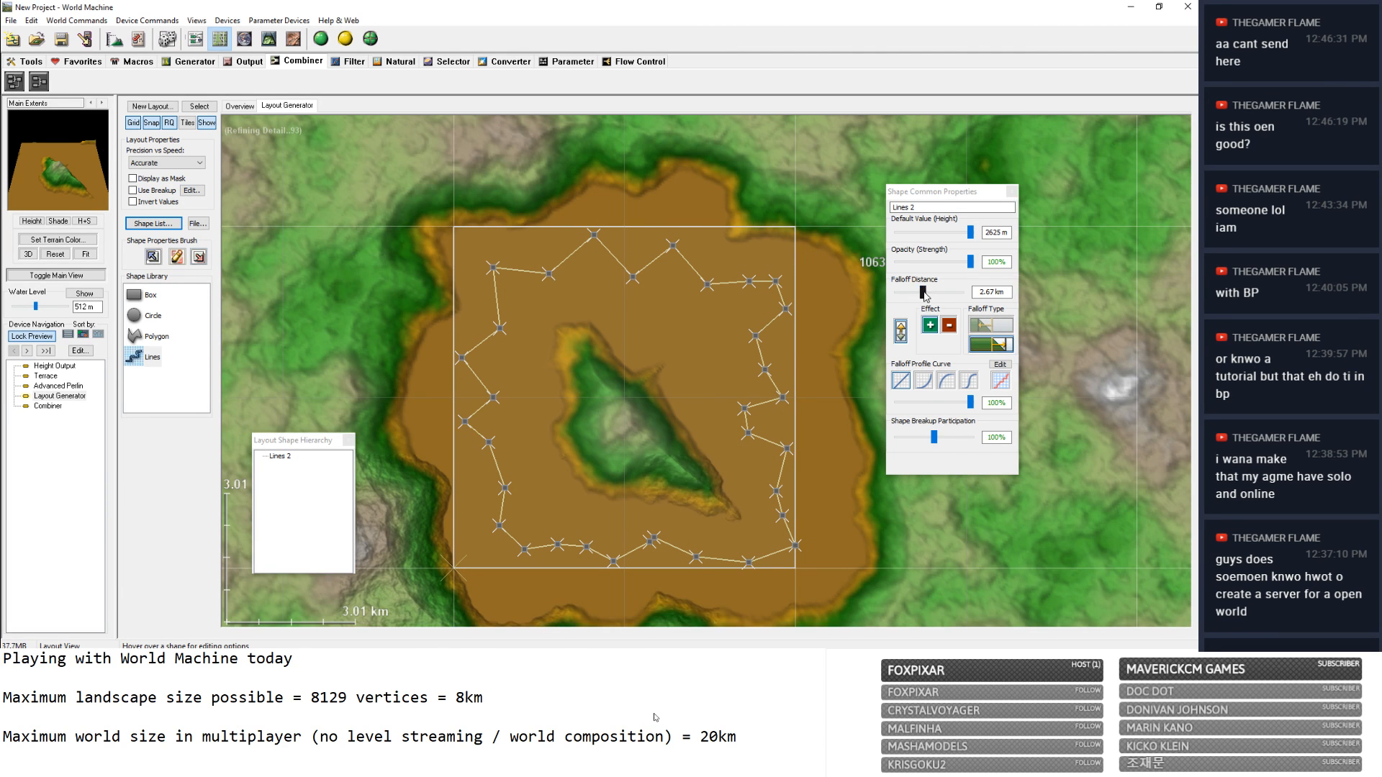
drag(927, 297, 916, 297)
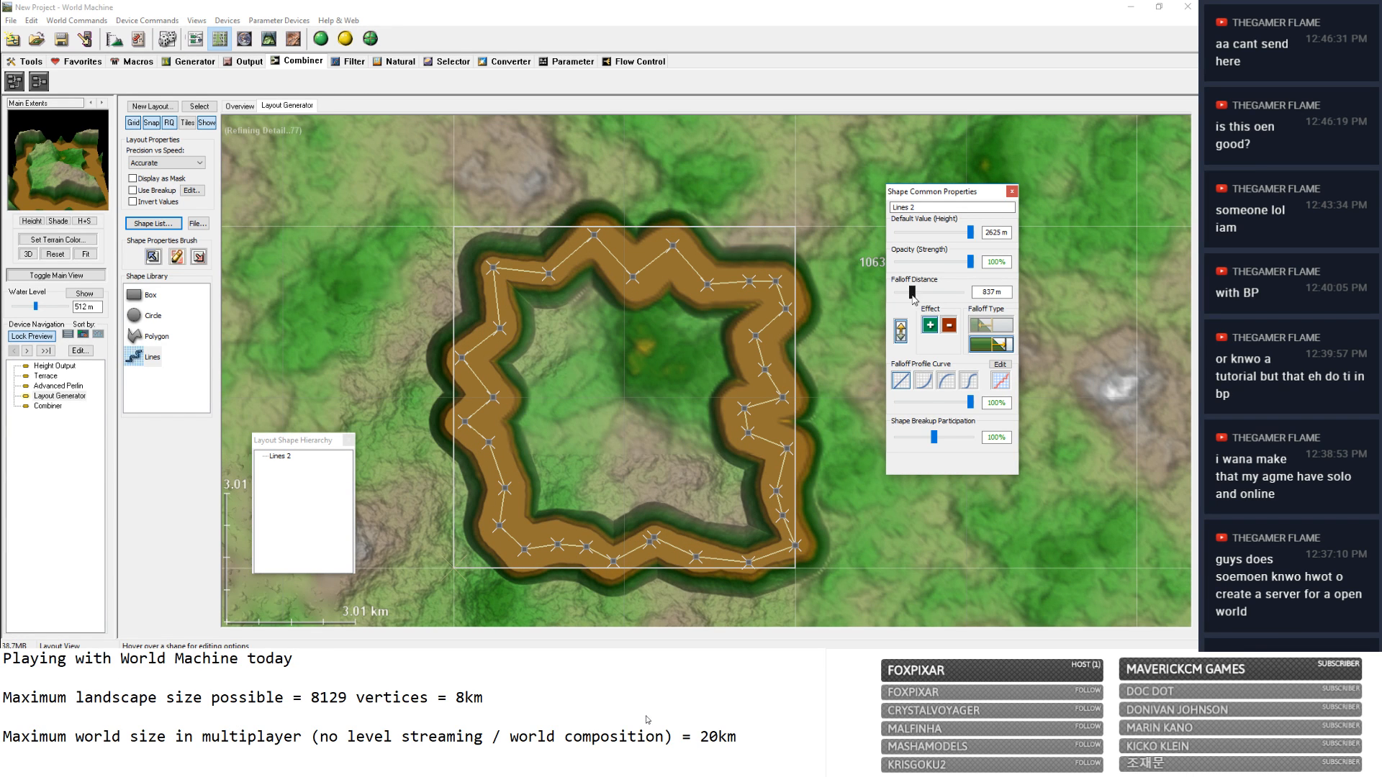
Perform curve smoothing on the outline and enable breakup for the layout.
right_click(763, 362)
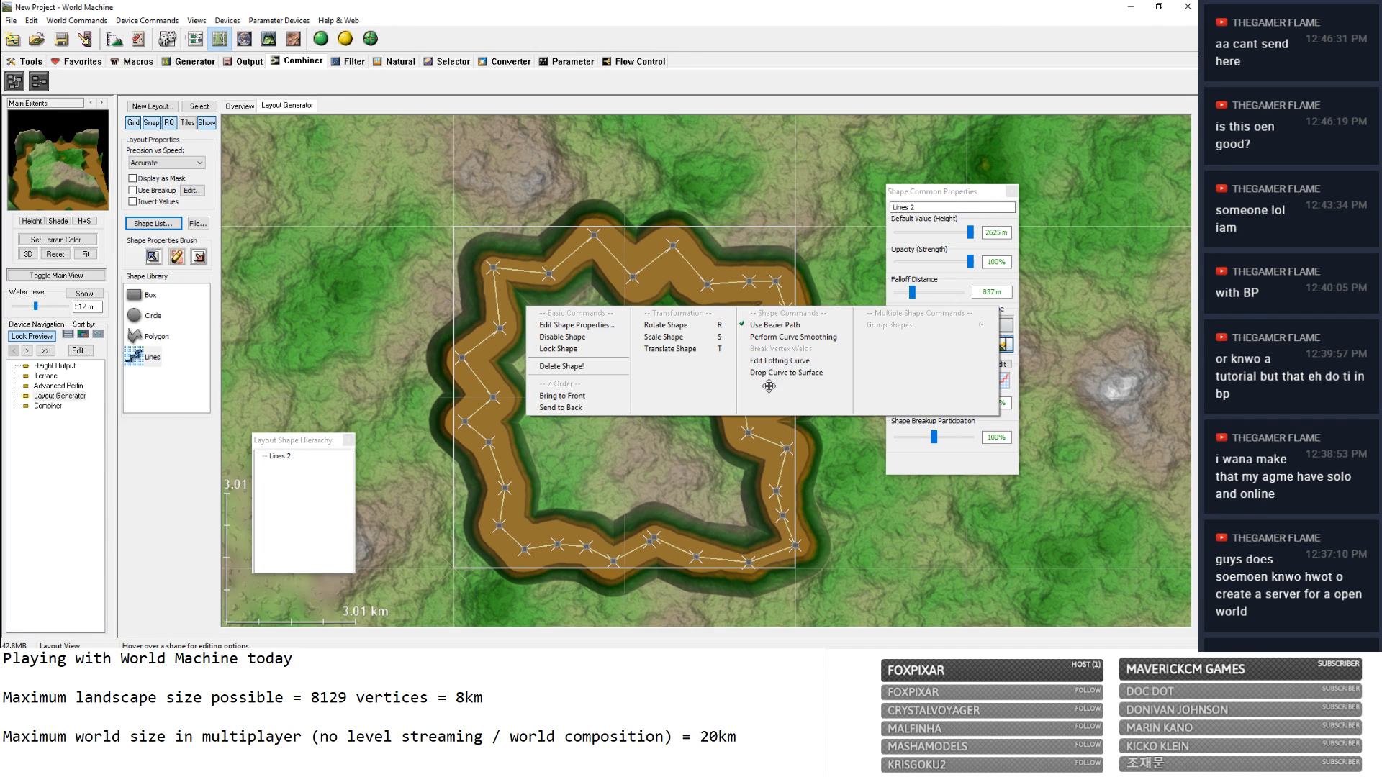
click(806, 337)
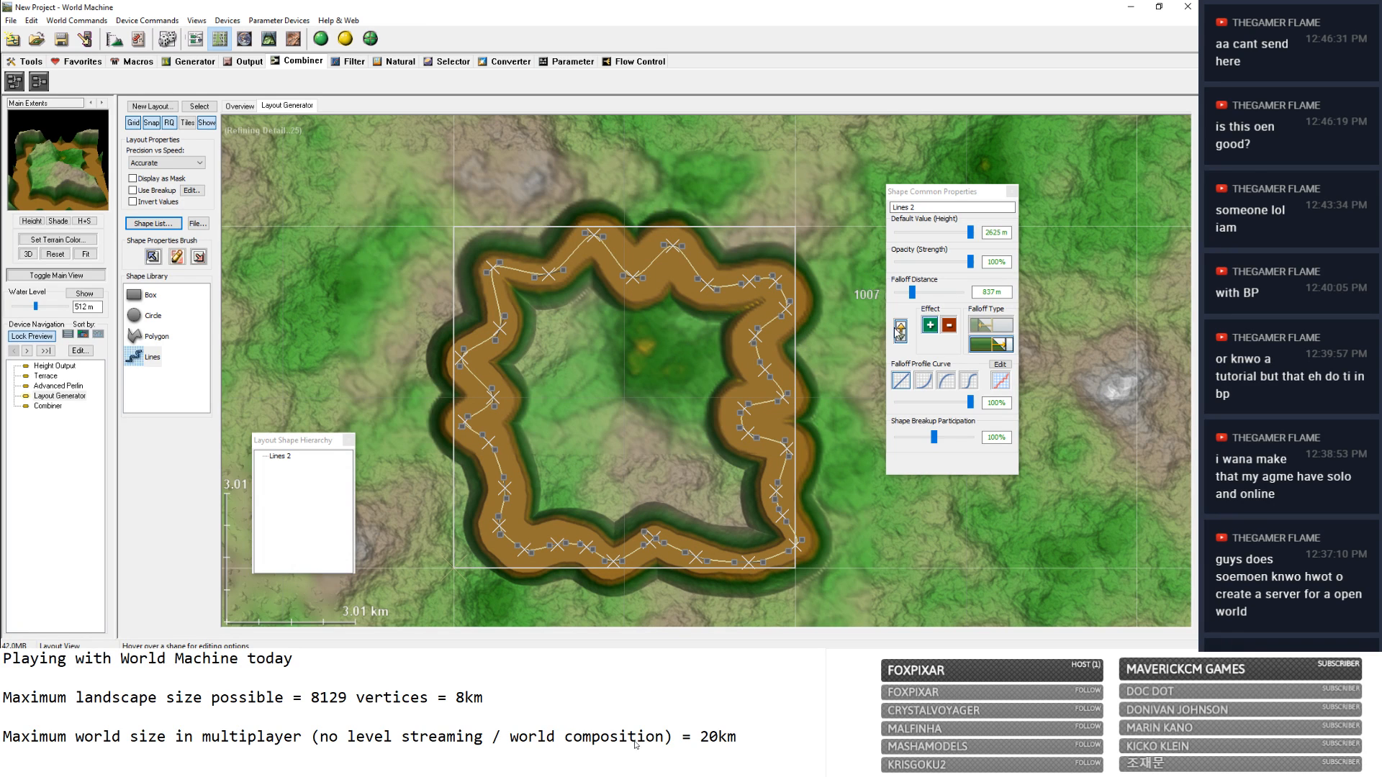
click(133, 190)
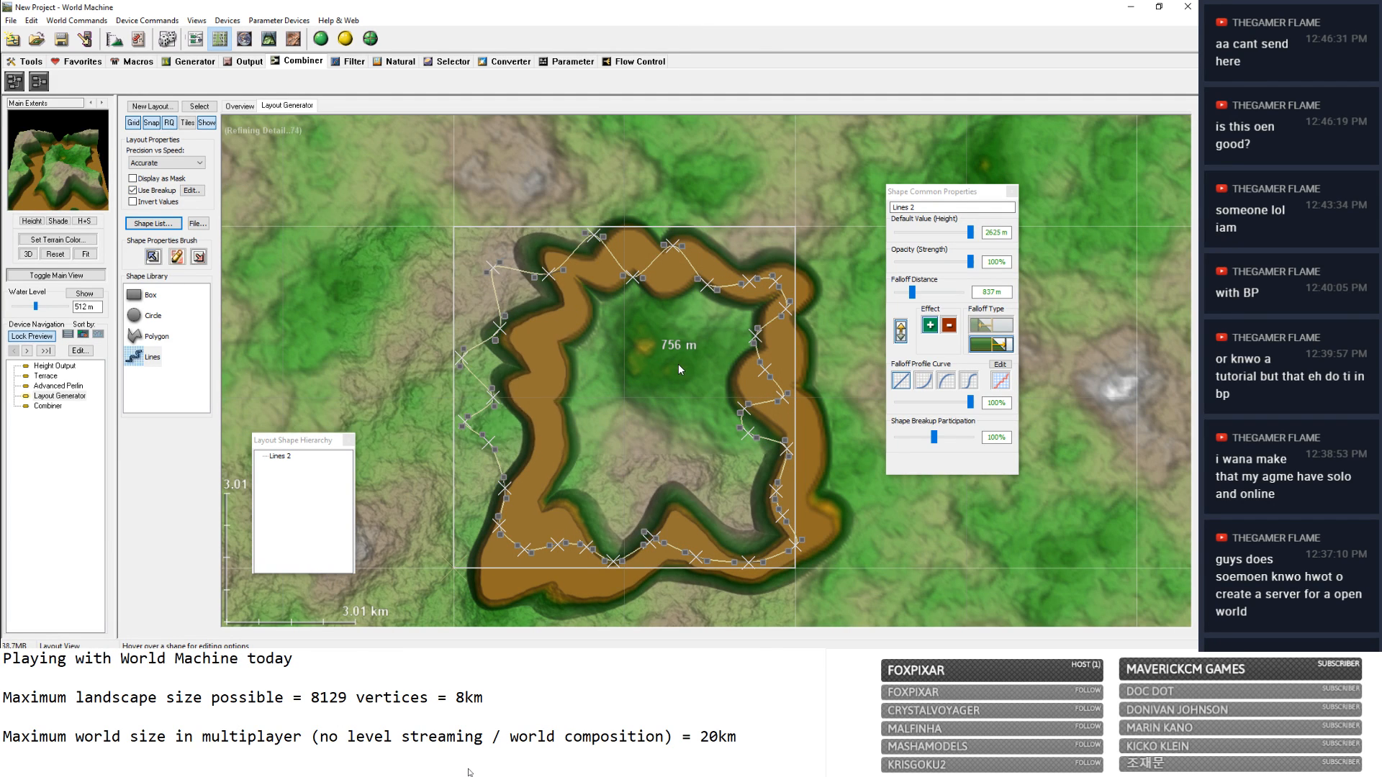
Try the S-shaped and convex preset falloff profile curves on the outline.
click(970, 384)
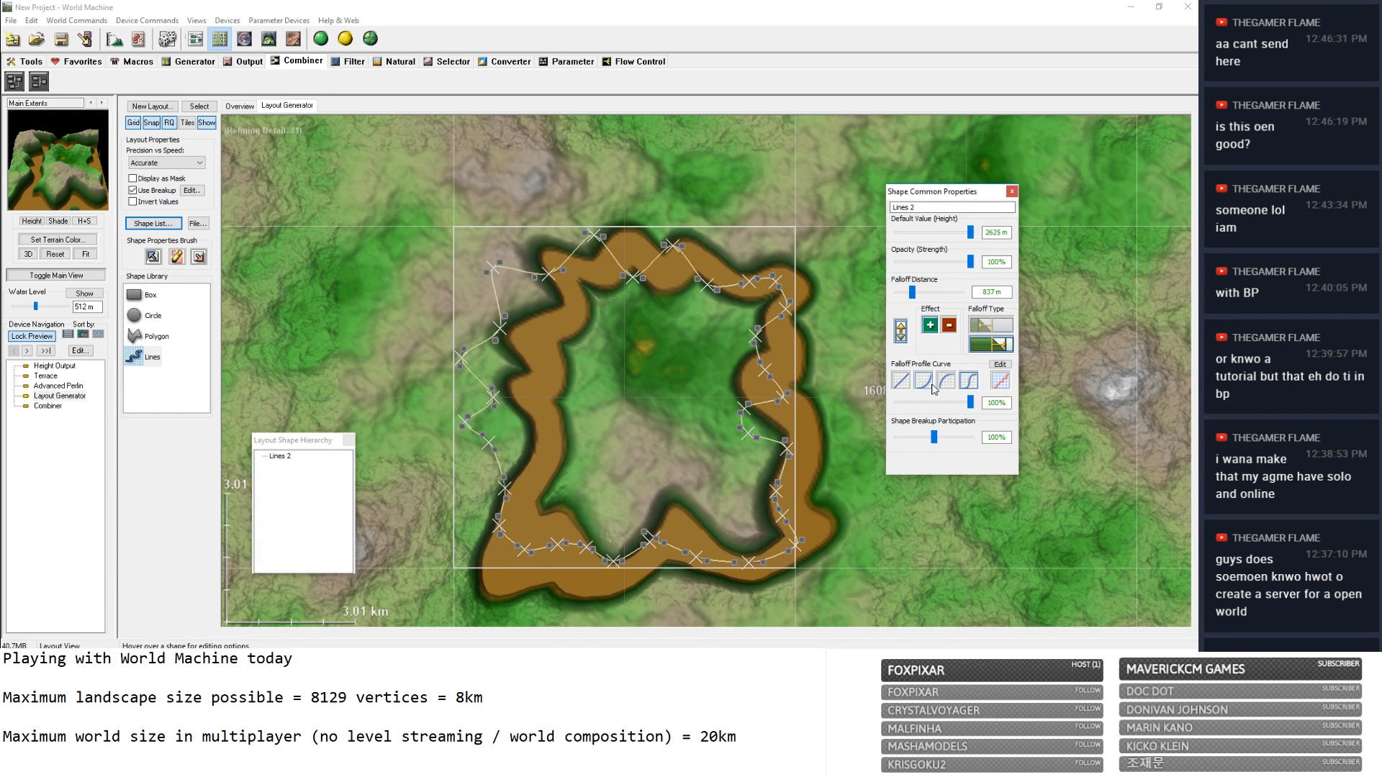
click(942, 385)
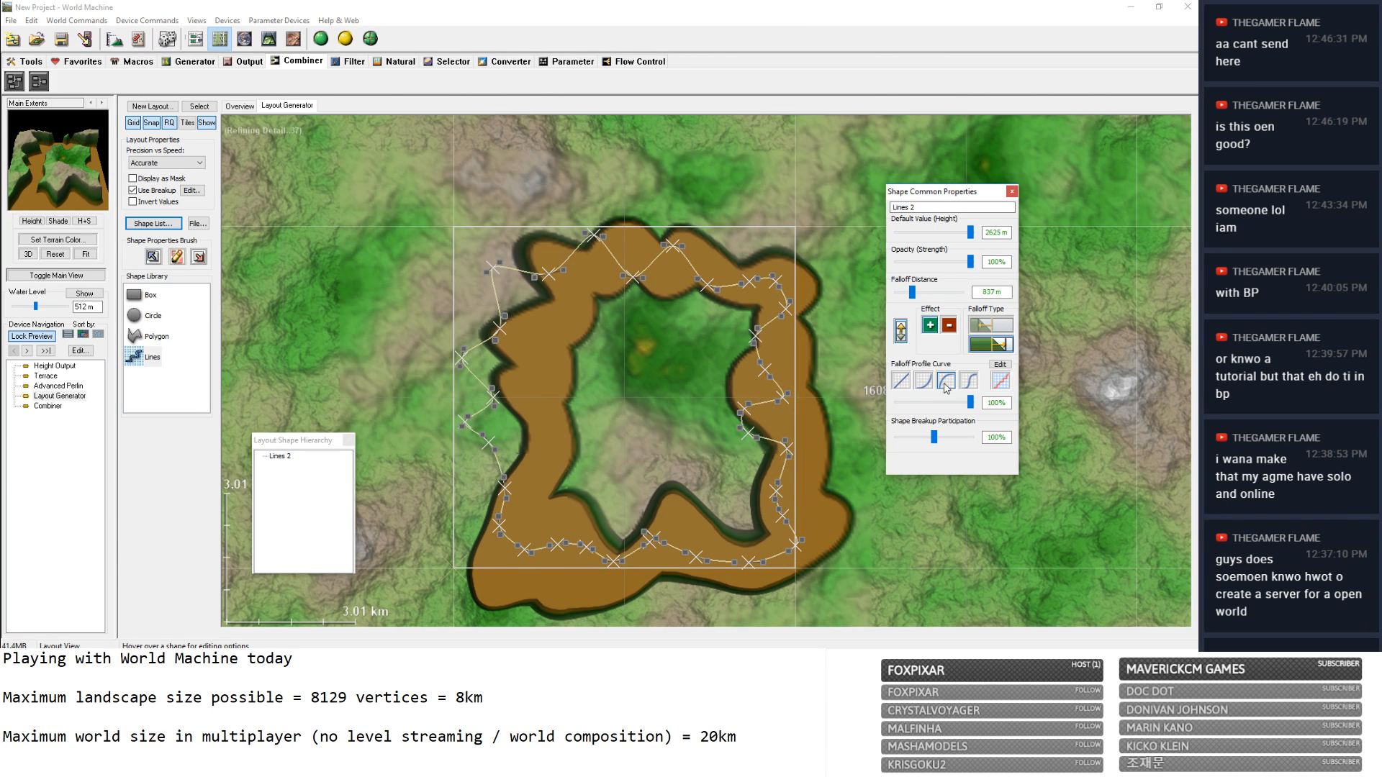
click(974, 383)
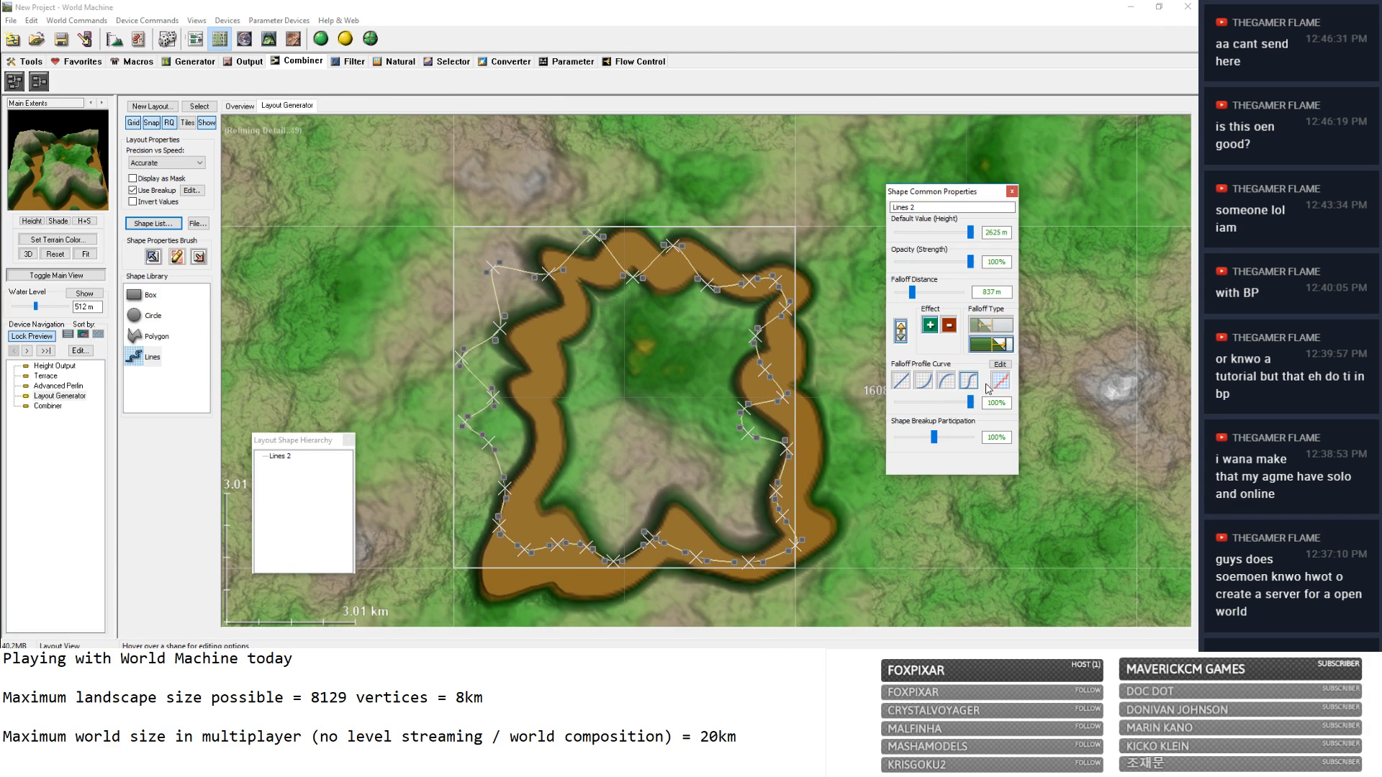
Build a custom, irregularly stepped rising falloff profile for the outline by adding curve vertices and accept it.
click(1001, 380)
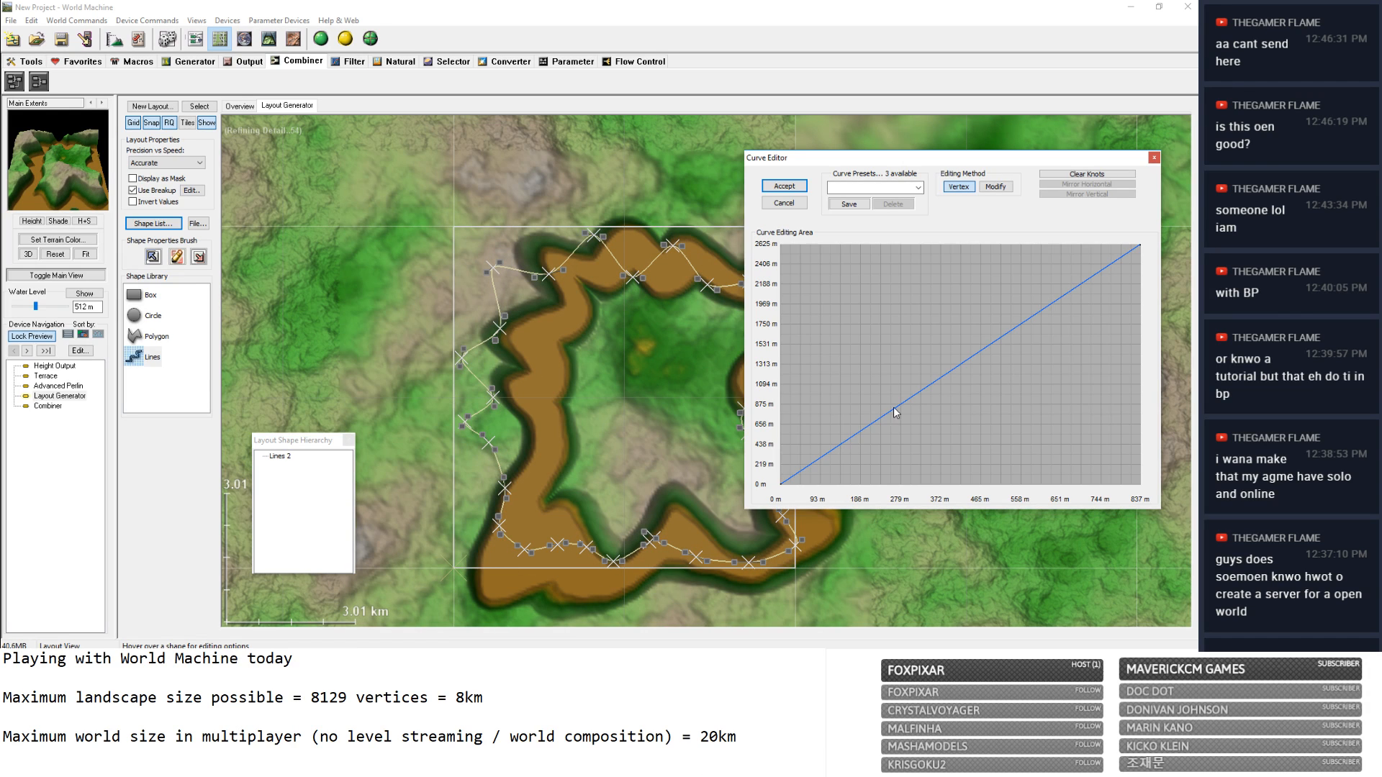
drag(782, 483, 838, 462)
click(878, 440)
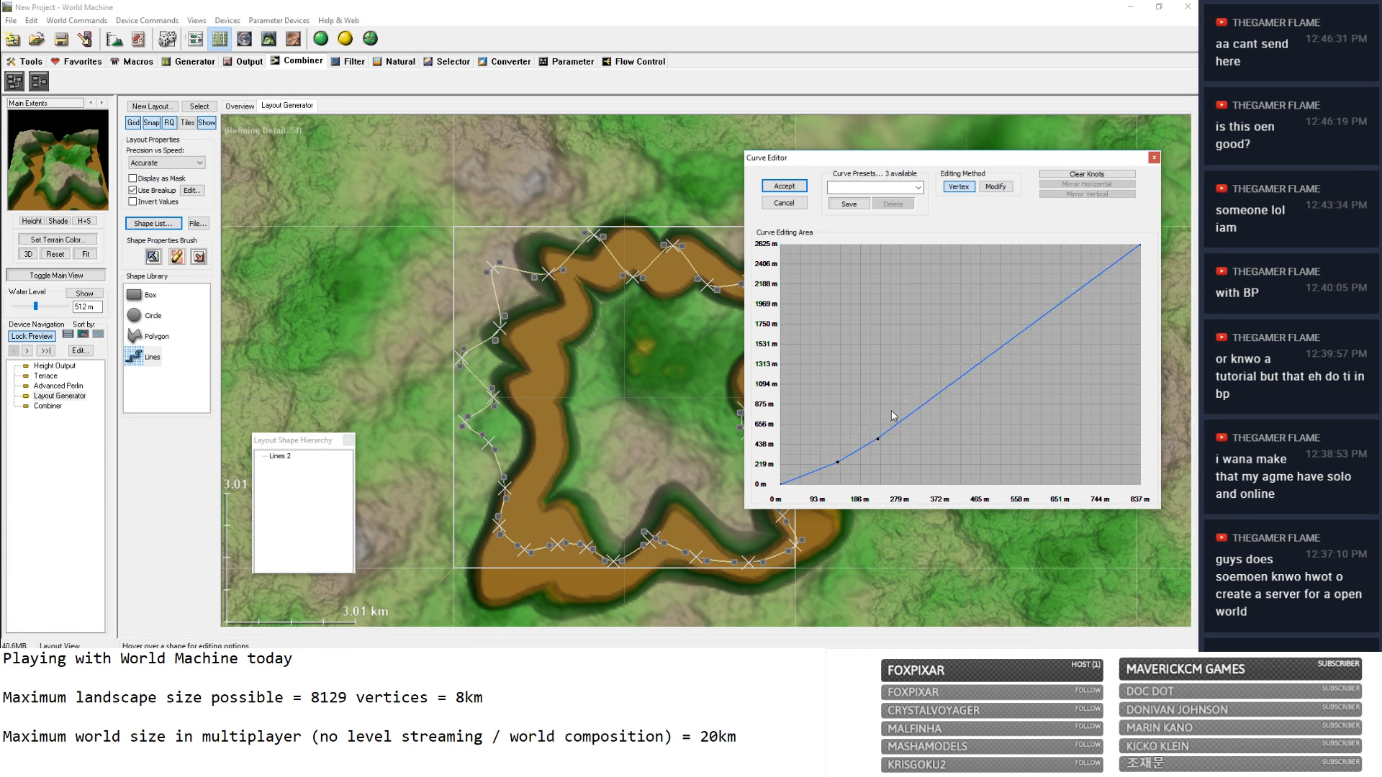
click(889, 396)
click(949, 371)
click(975, 365)
click(1016, 313)
click(1019, 299)
click(1070, 308)
click(1094, 313)
click(1120, 272)
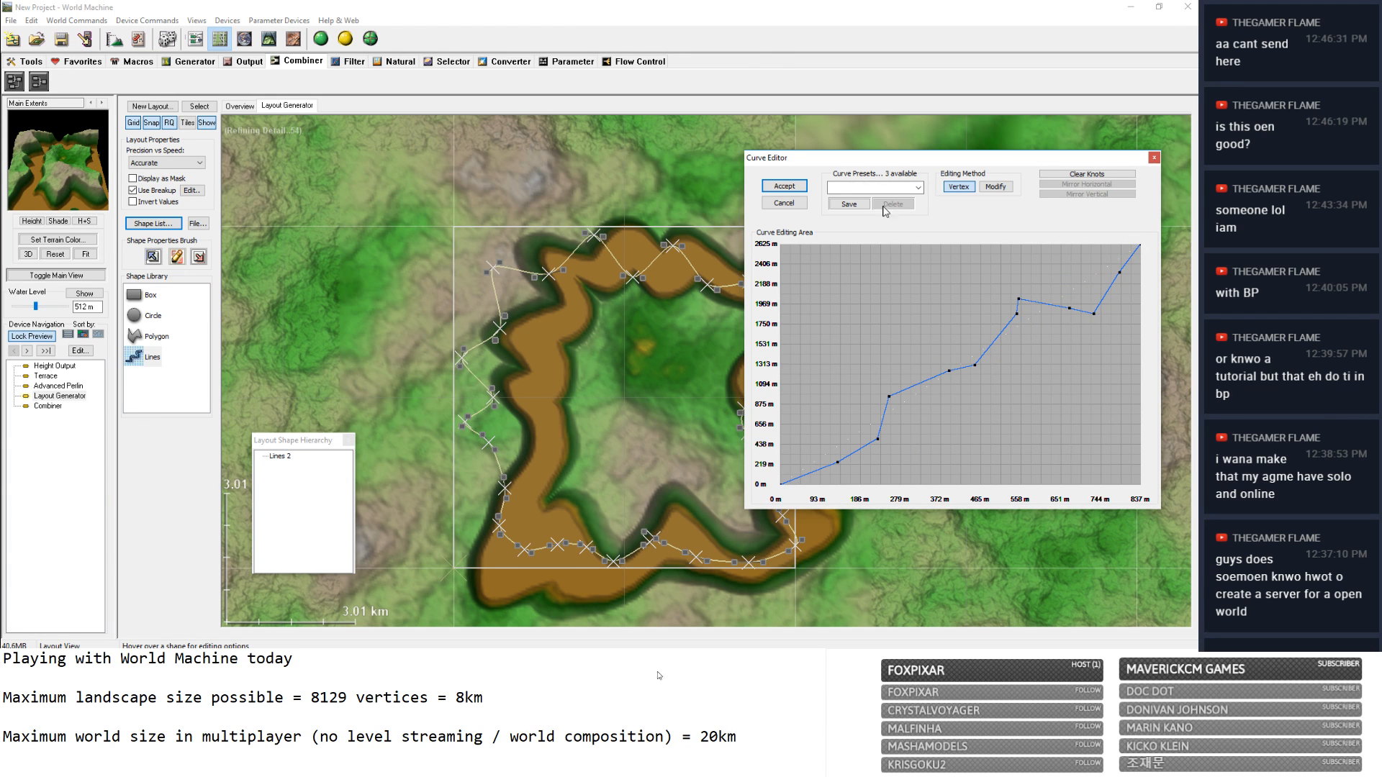
click(784, 186)
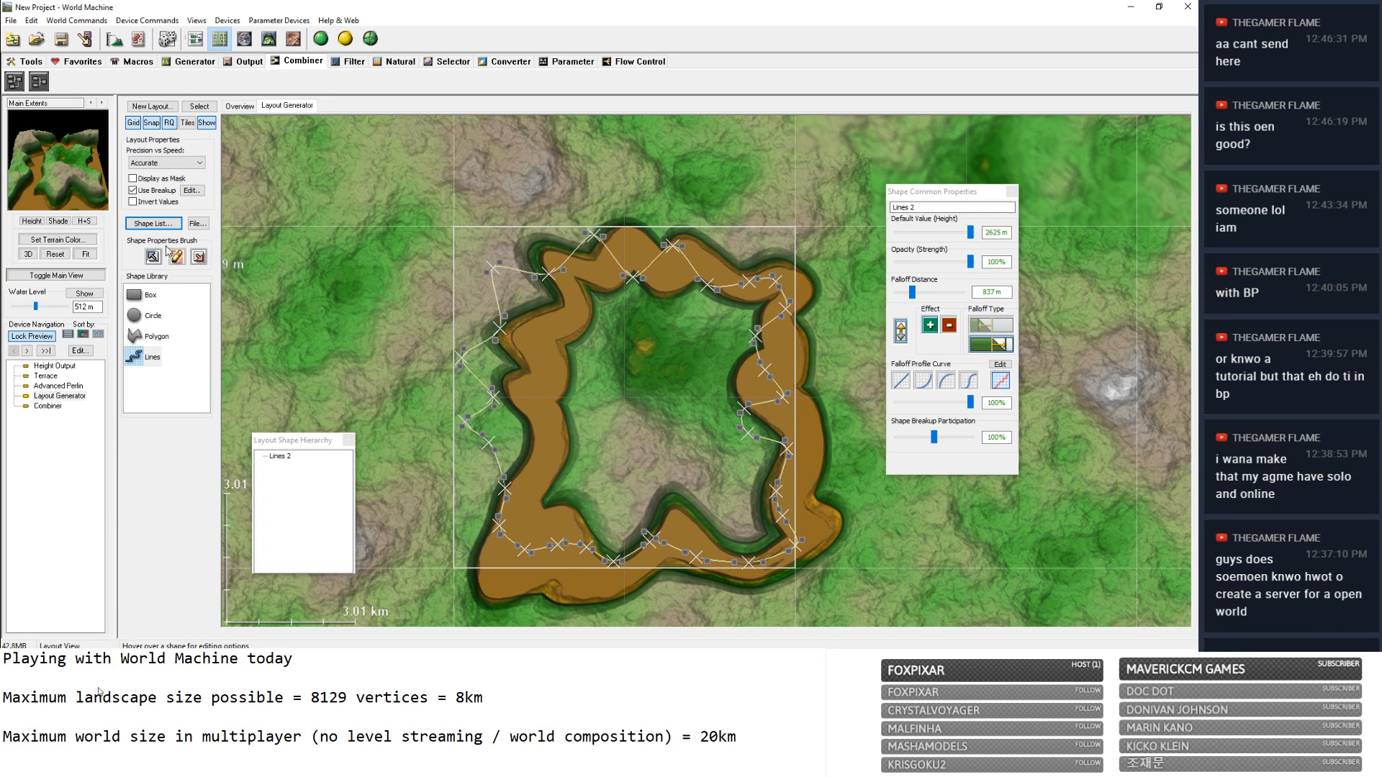
Turn off layout breakup and compare the linear, concave and convex falloff profiles at a falloff distance of 314 m.
click(132, 190)
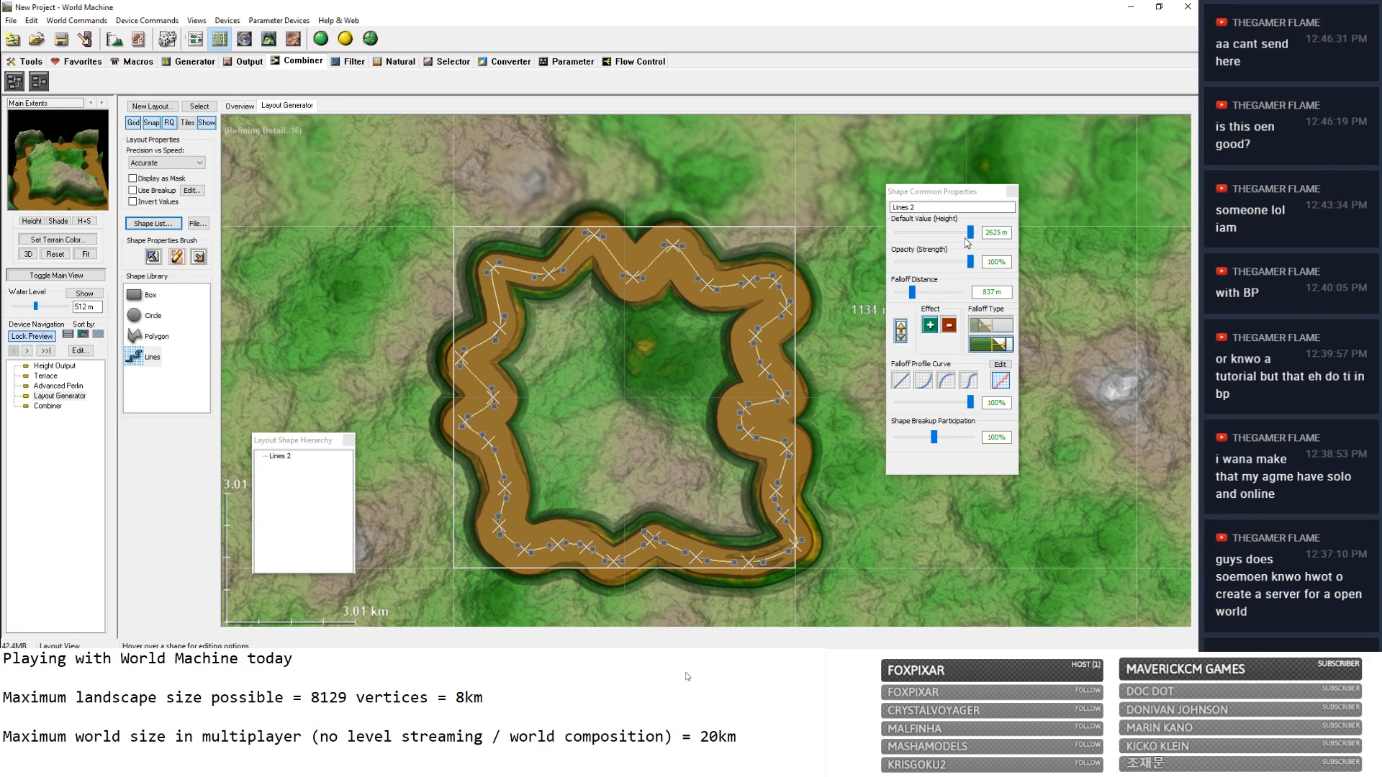
drag(969, 235, 927, 293)
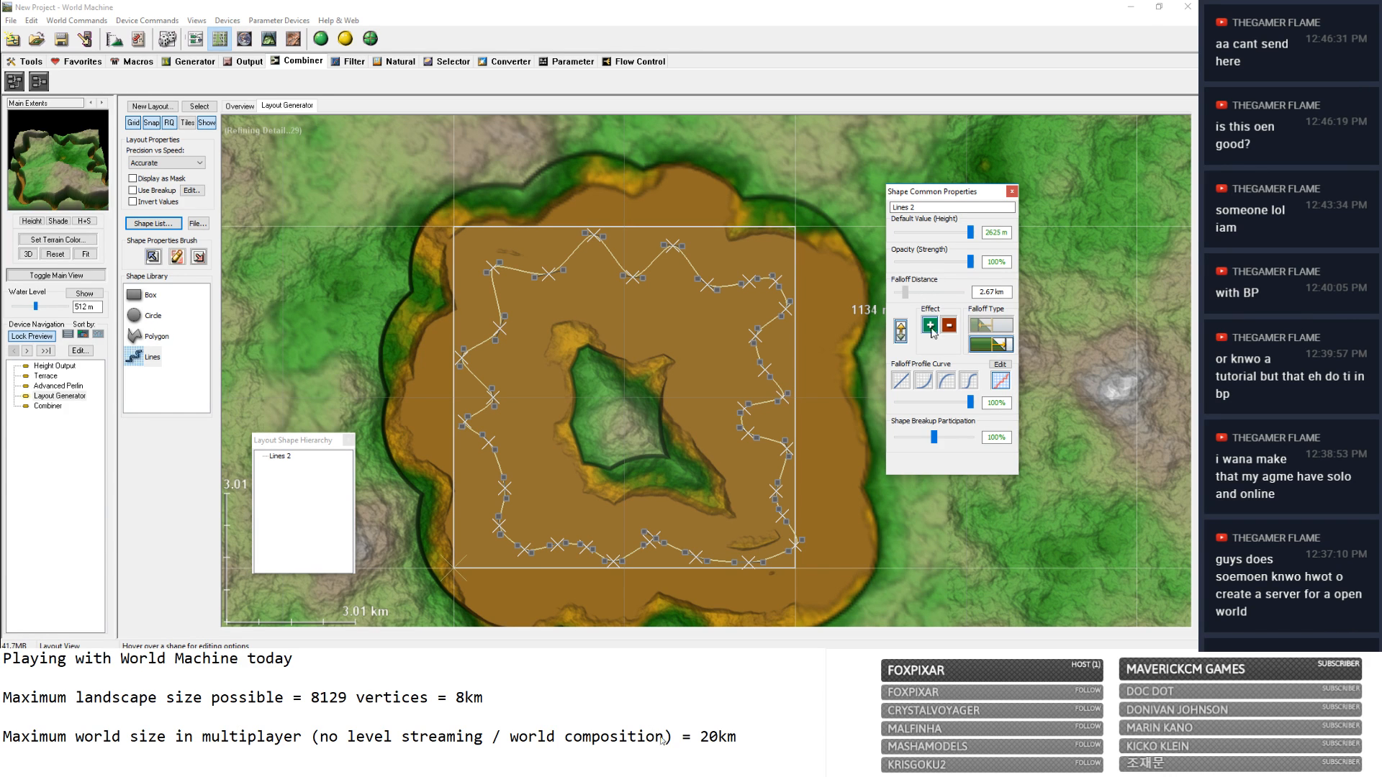
click(905, 386)
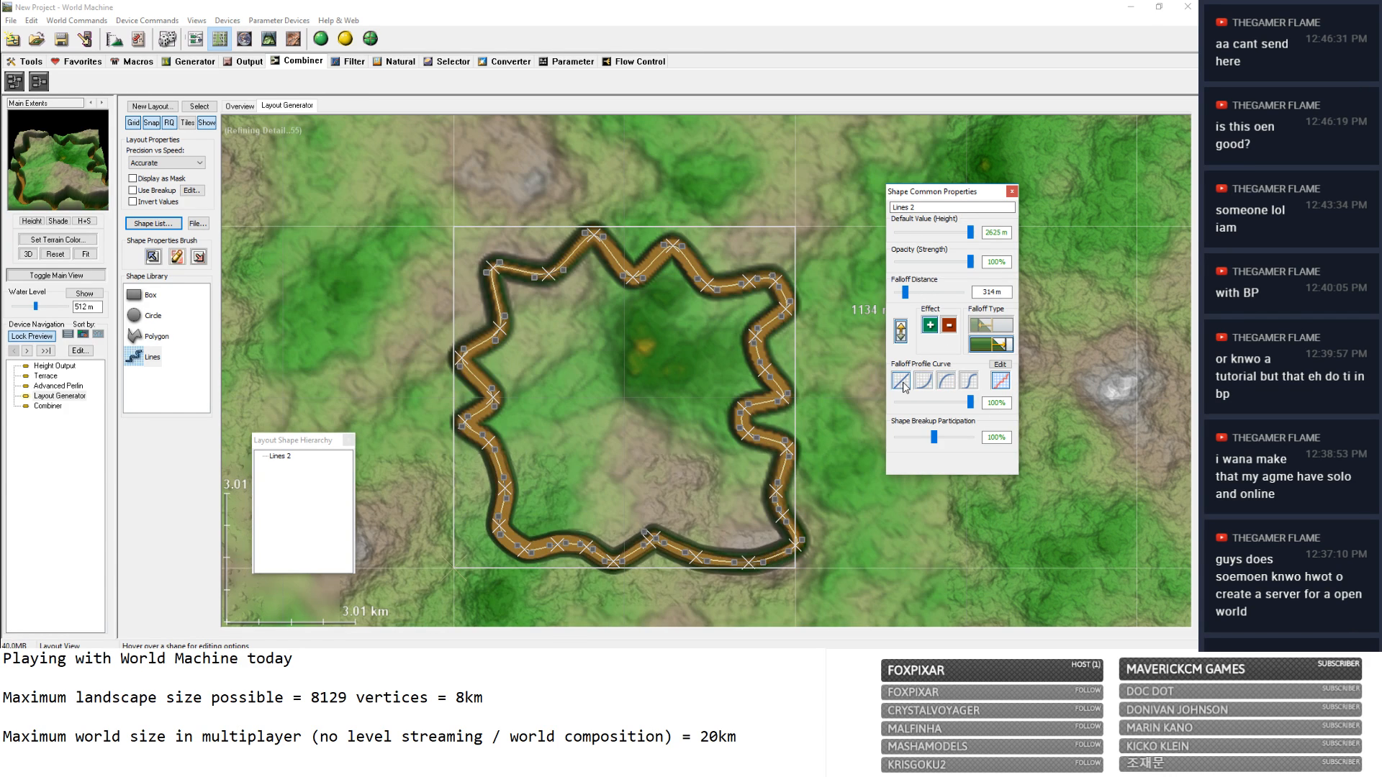
click(923, 383)
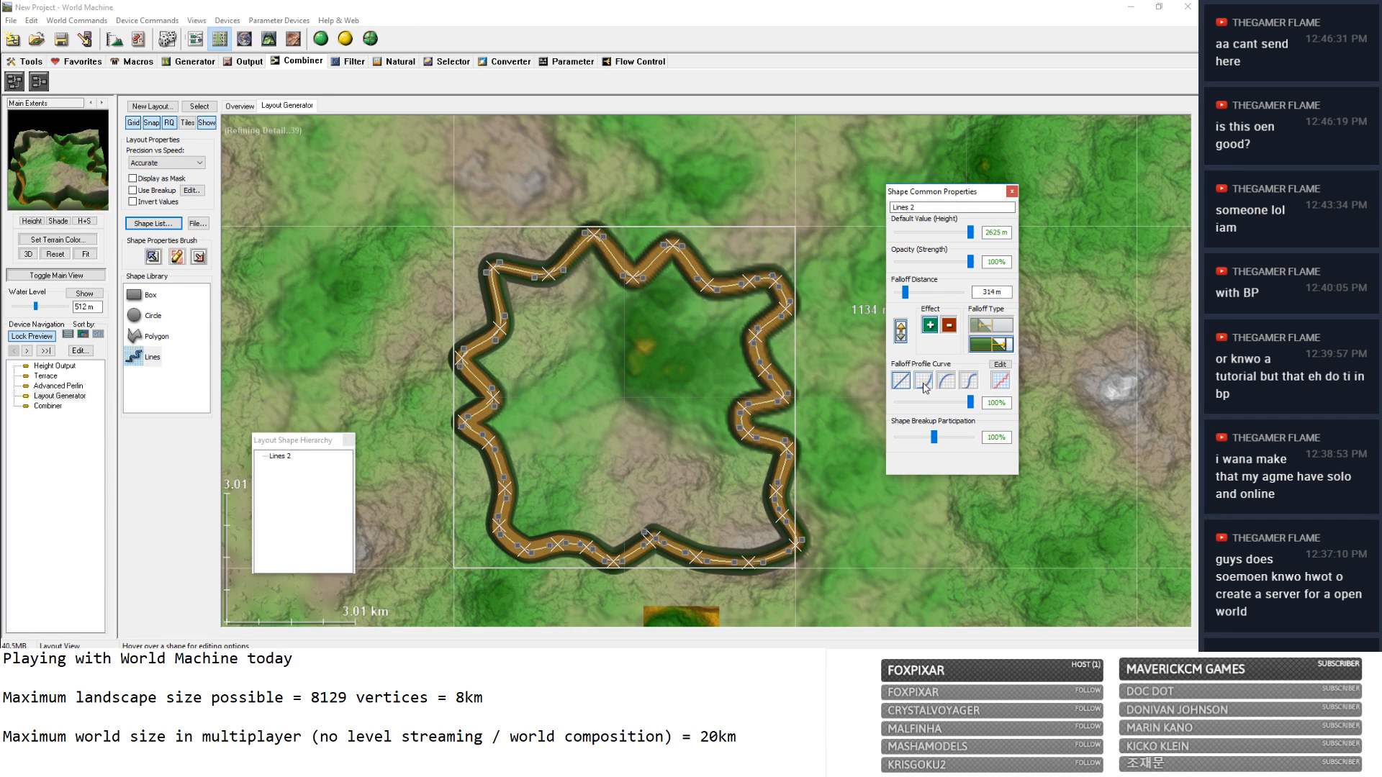
click(948, 385)
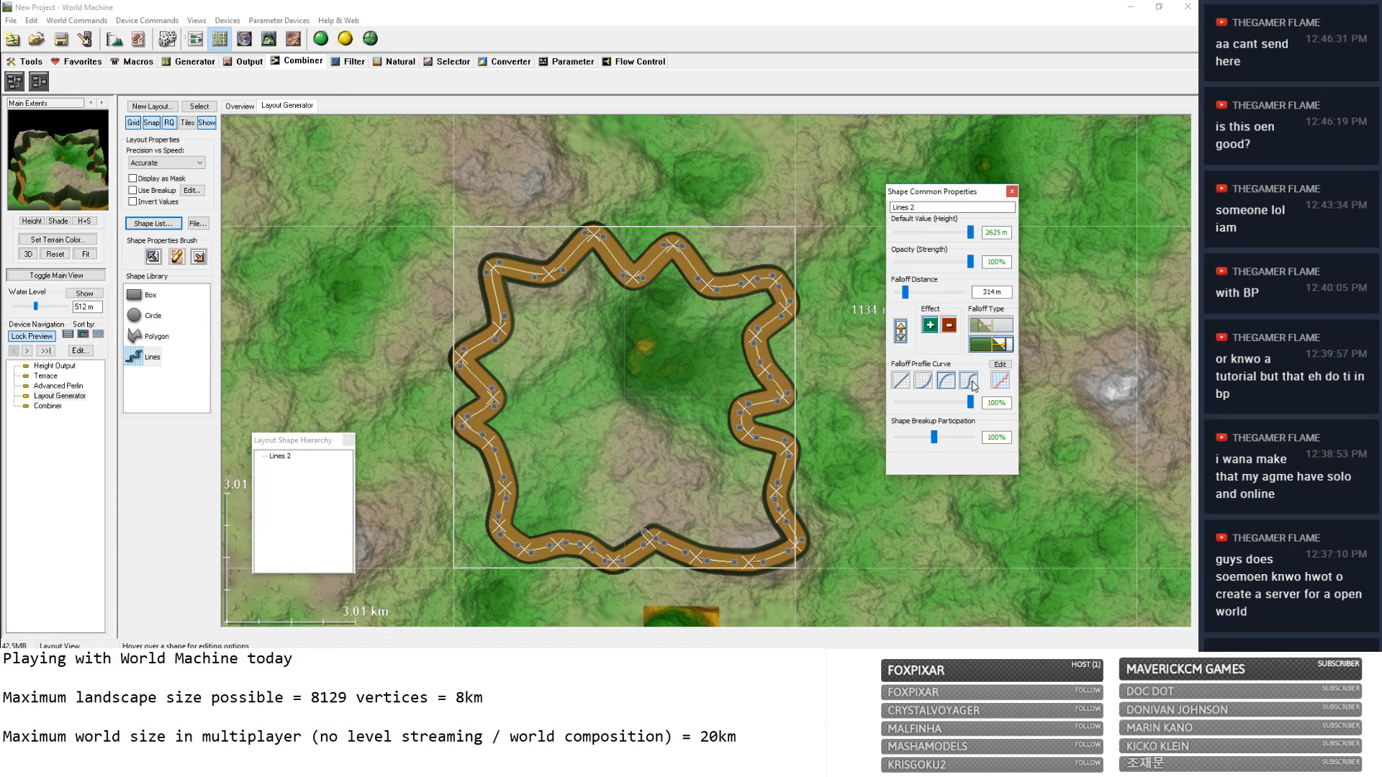
Set the outline's Shape Breakup Participation to 0% and its falloff distance to 2.42 km with the concave profile.
drag(934, 437, 948, 438)
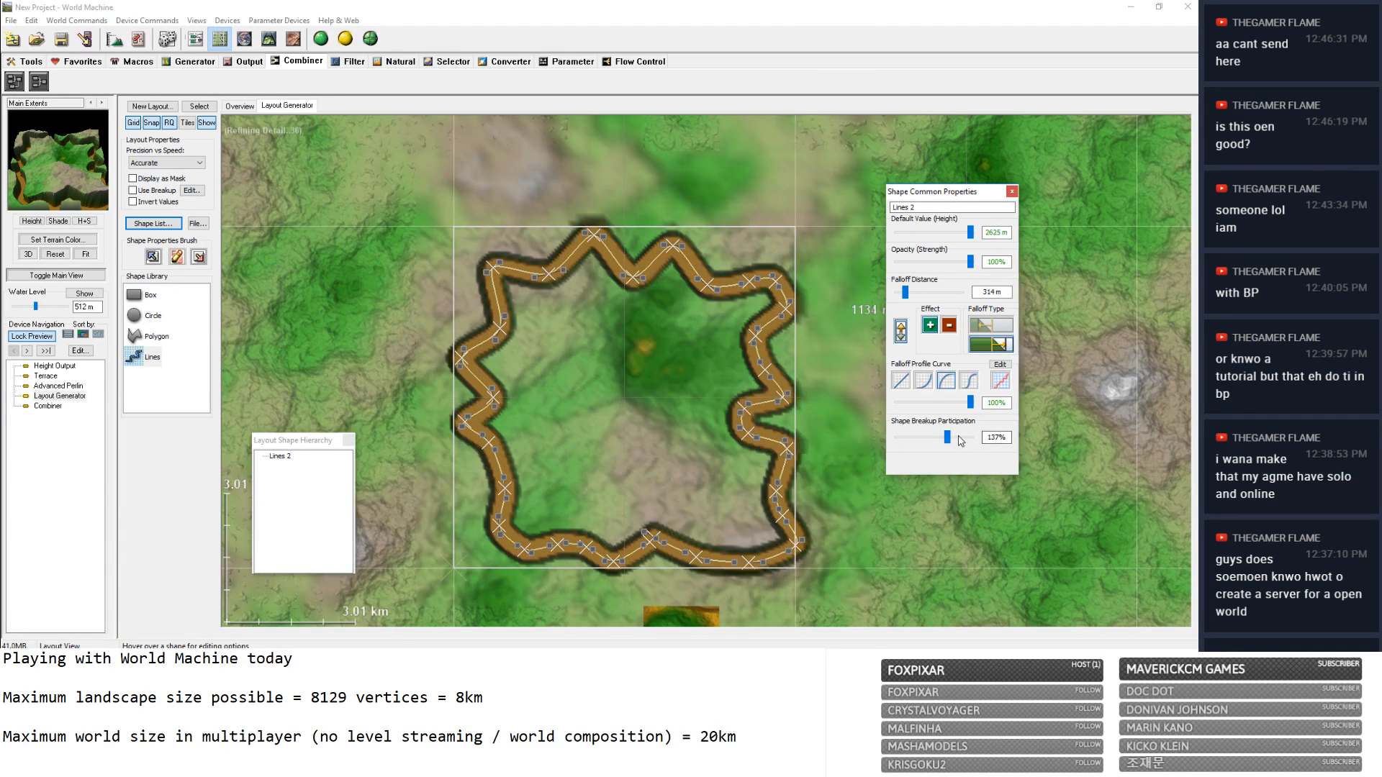
click(976, 442)
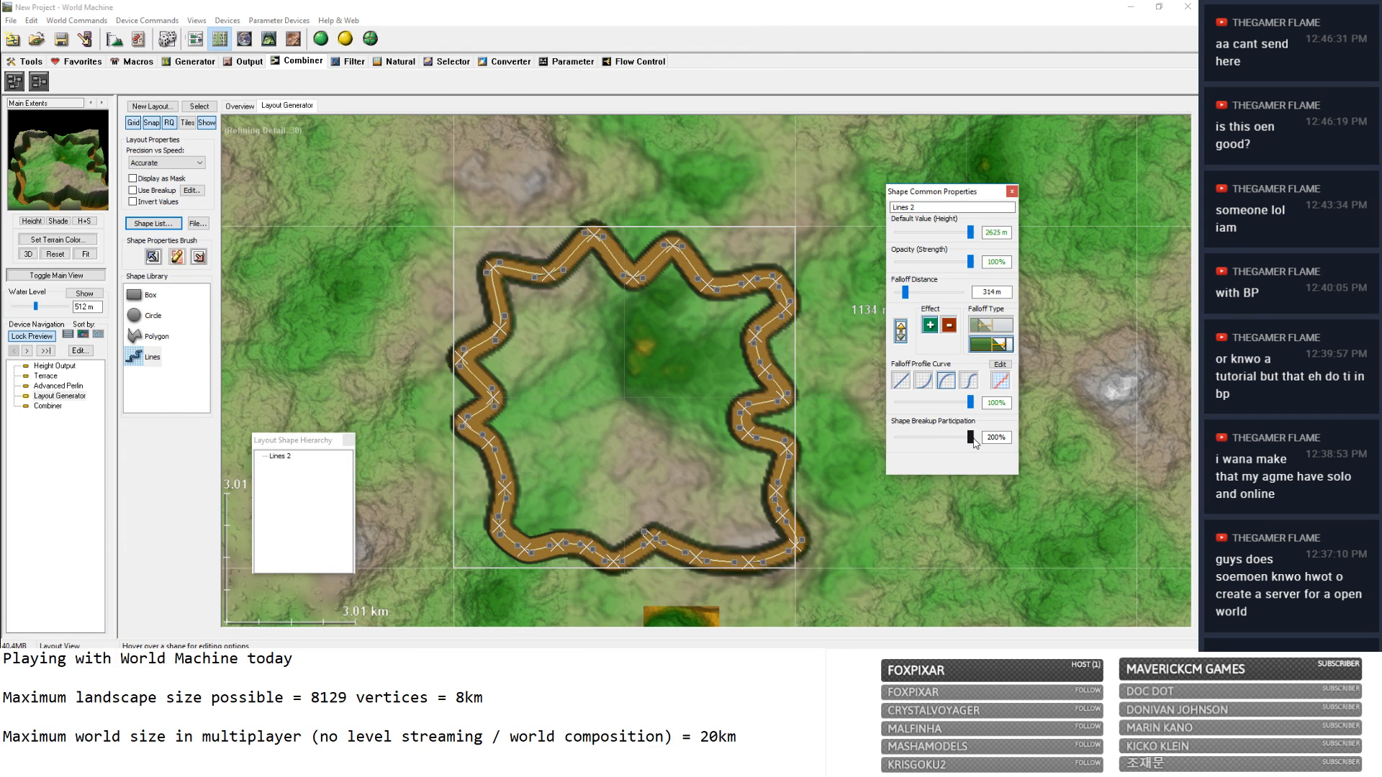
click(896, 435)
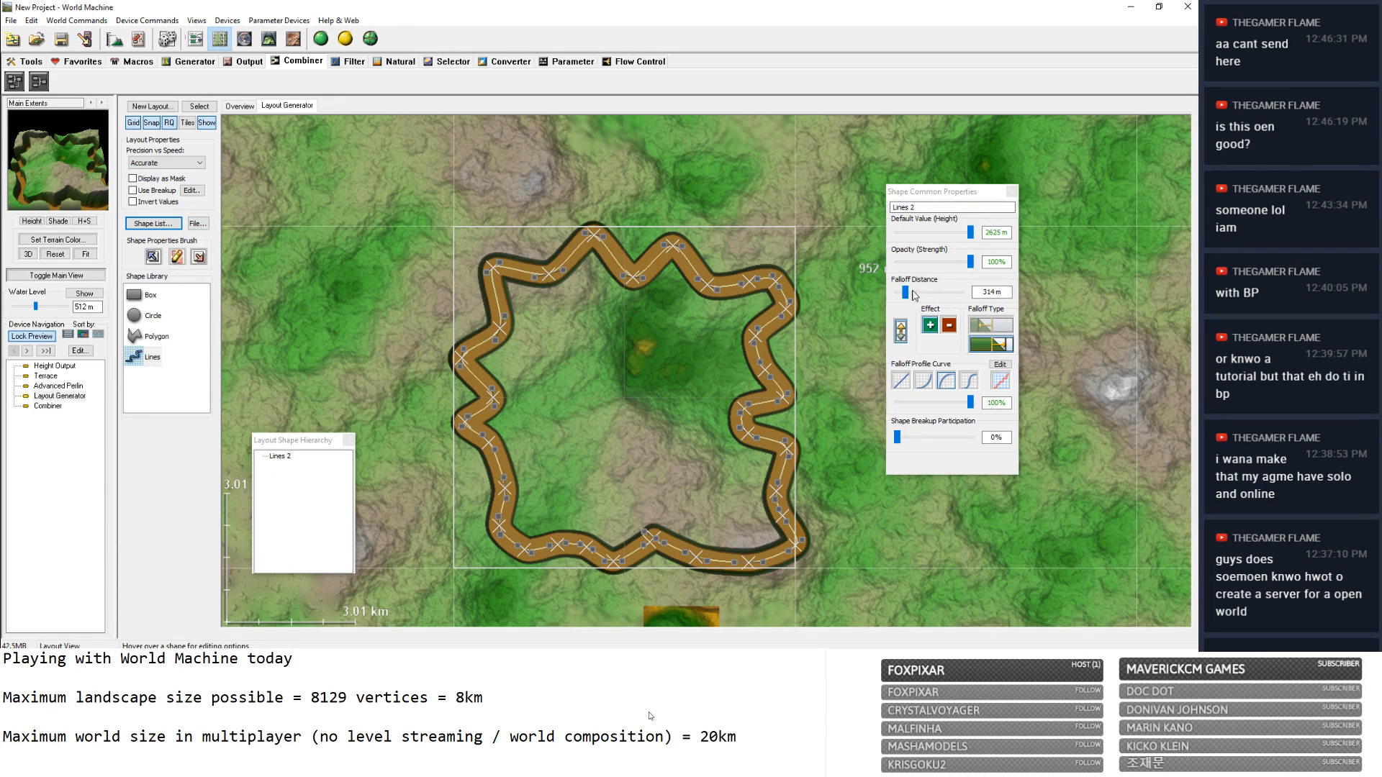
drag(906, 293, 928, 297)
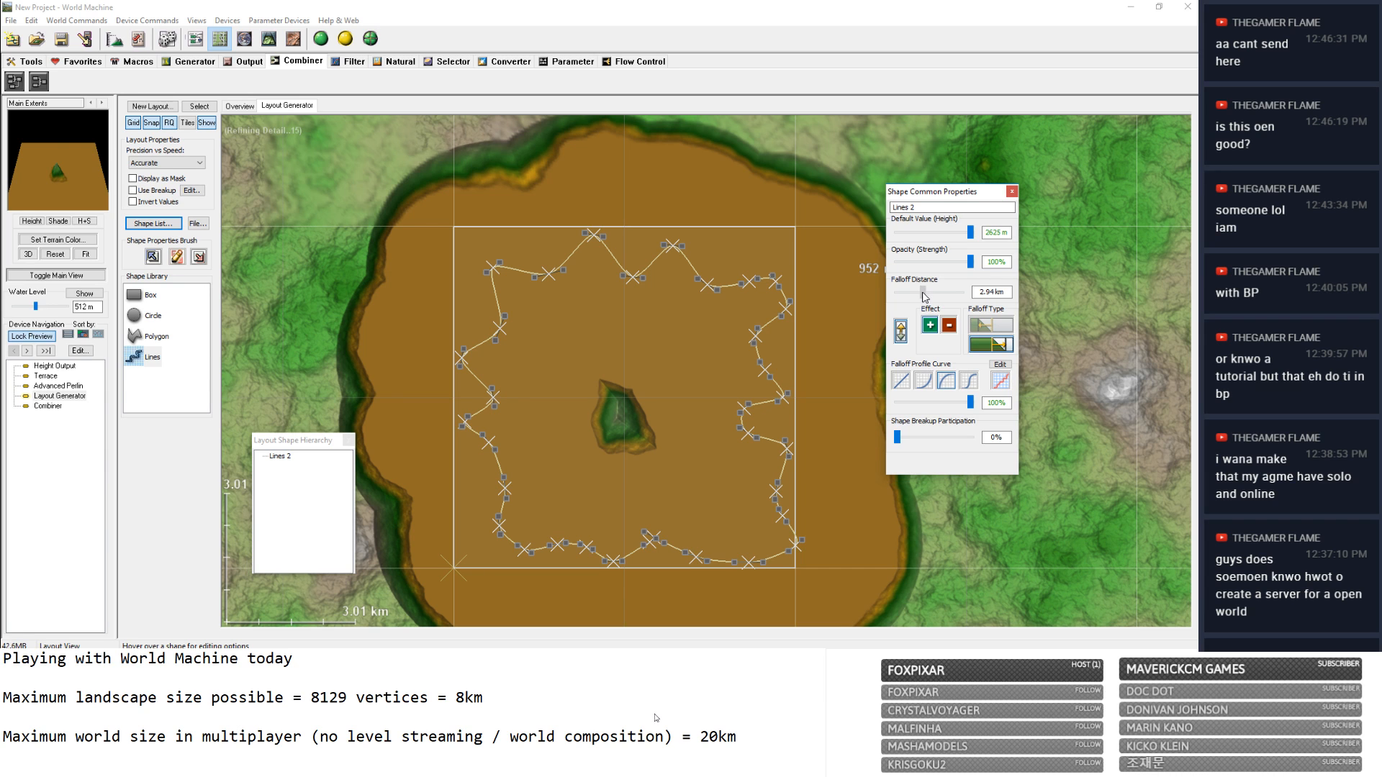
drag(925, 297, 921, 294)
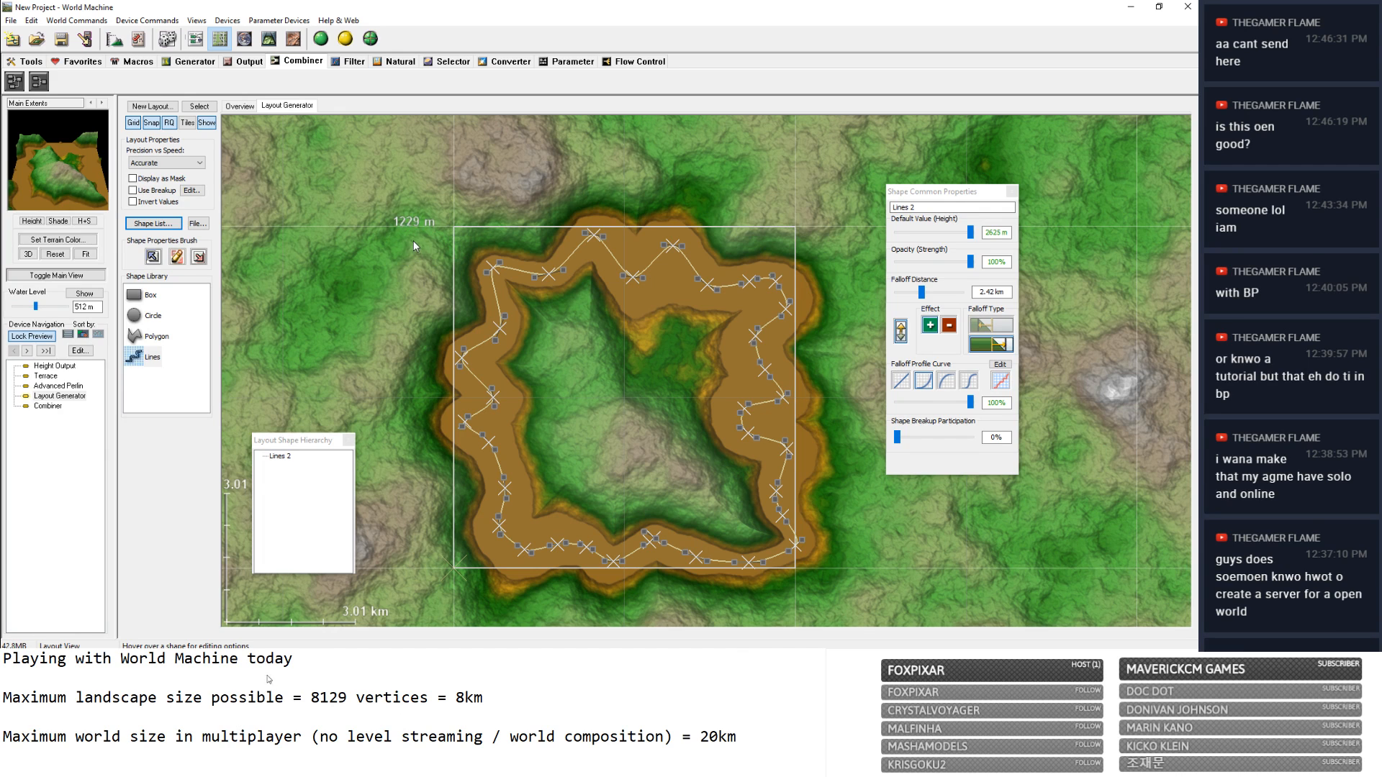
Draw a narrow box shape just outside the world square along its full upper edge.
click(148, 295)
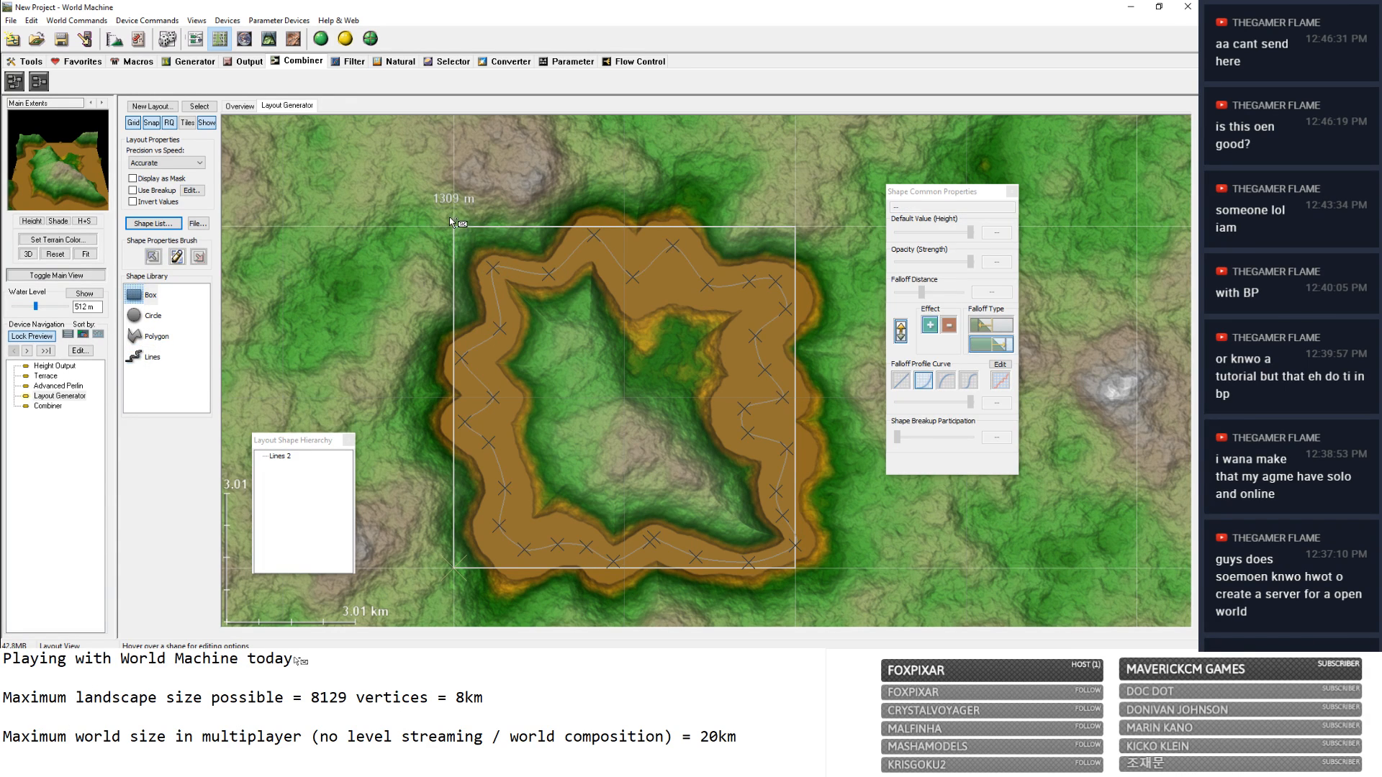
drag(450, 200, 796, 230)
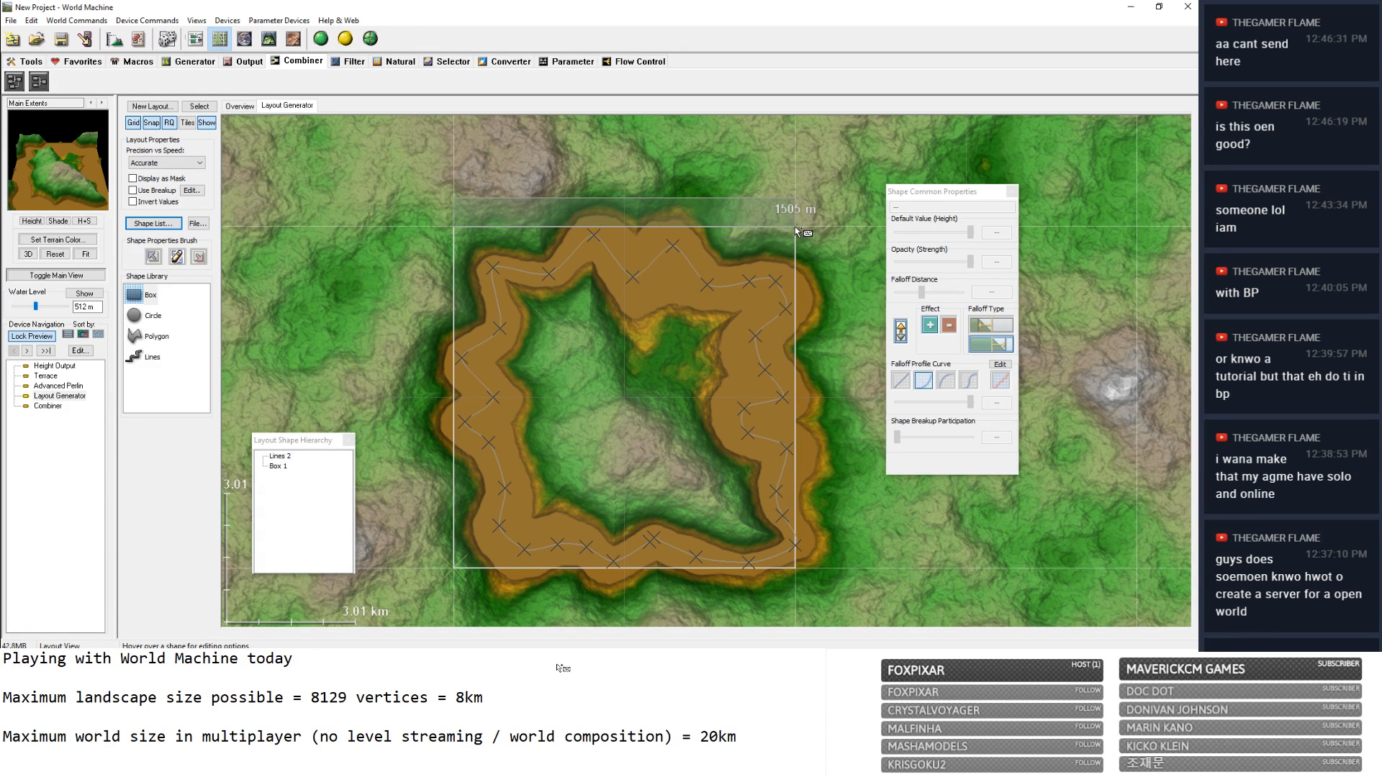
Set the upper box's default height to 2625 m and its falloff distance to 7.43 km with the concave profile.
click(278, 466)
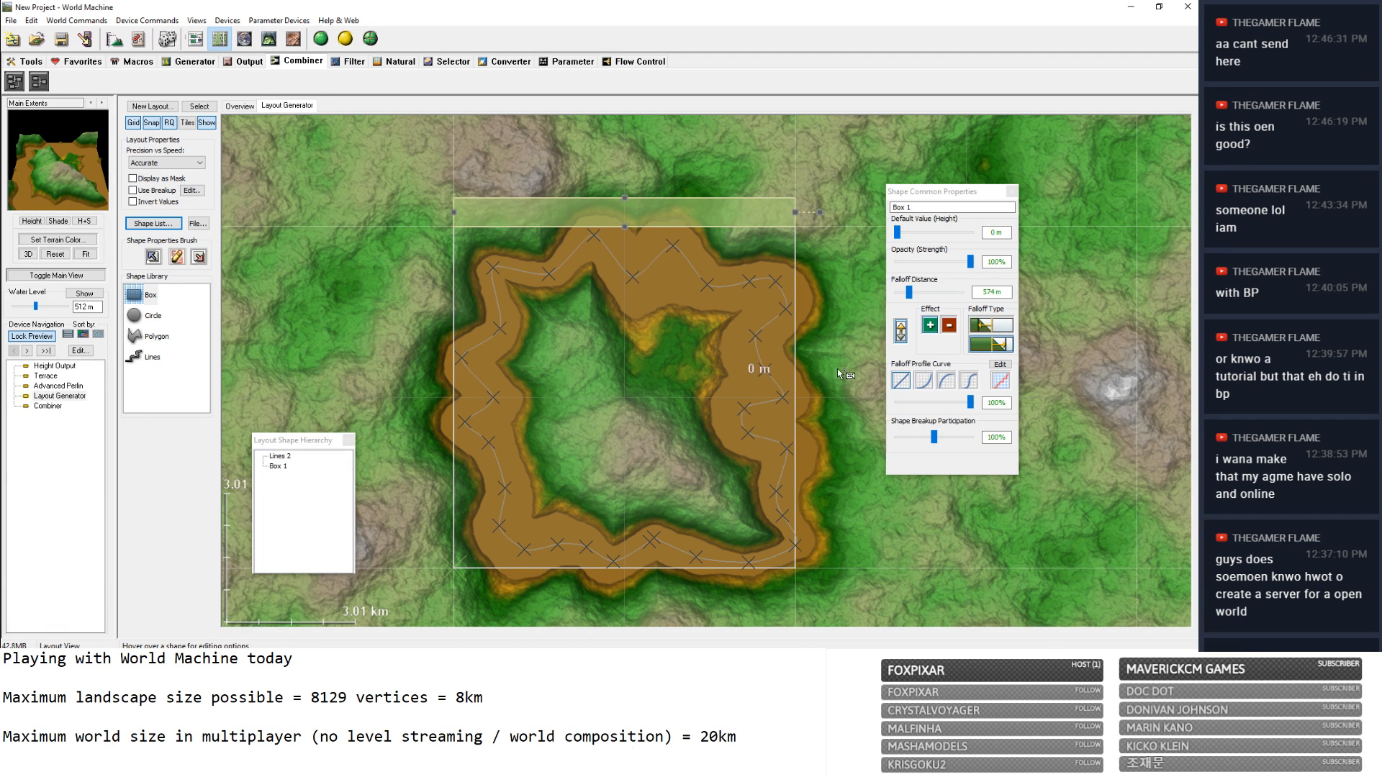
drag(911, 230, 1007, 242)
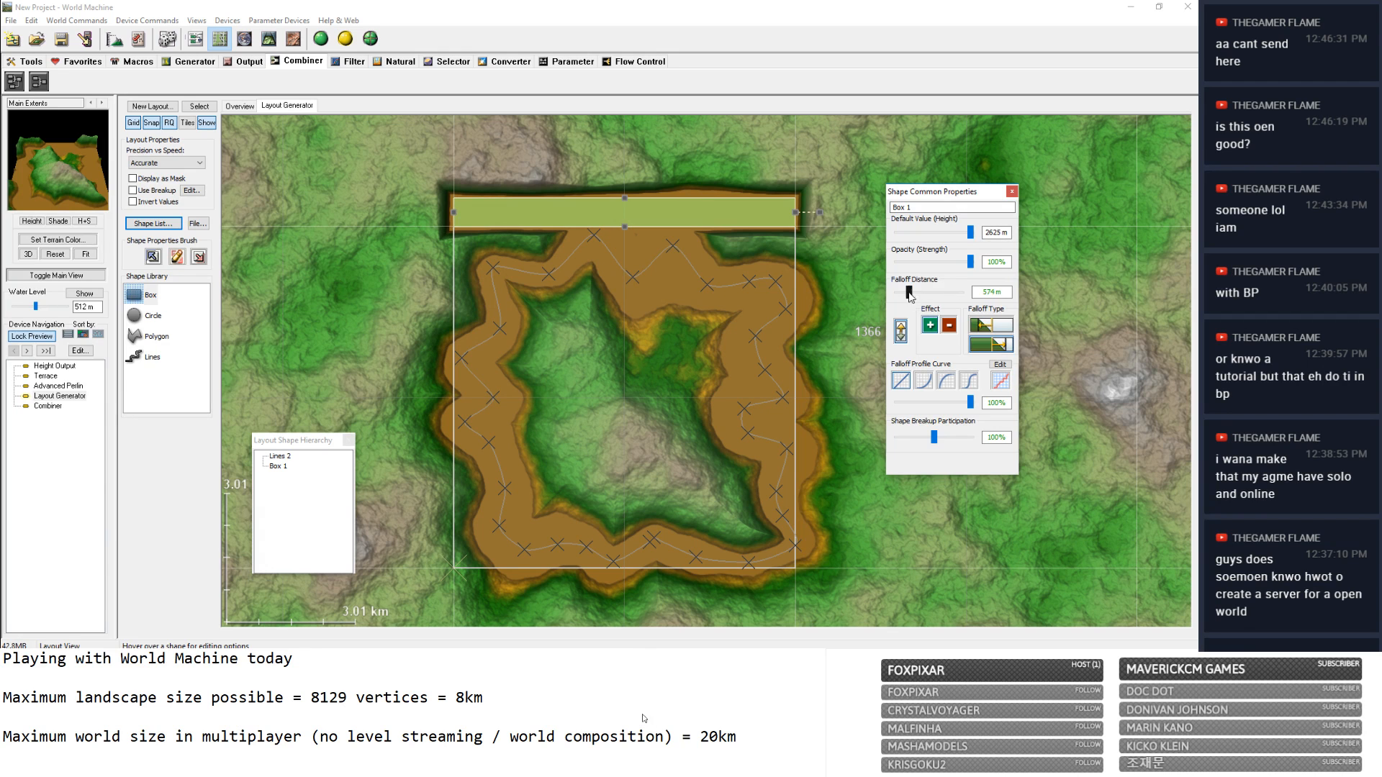
drag(909, 293, 920, 295)
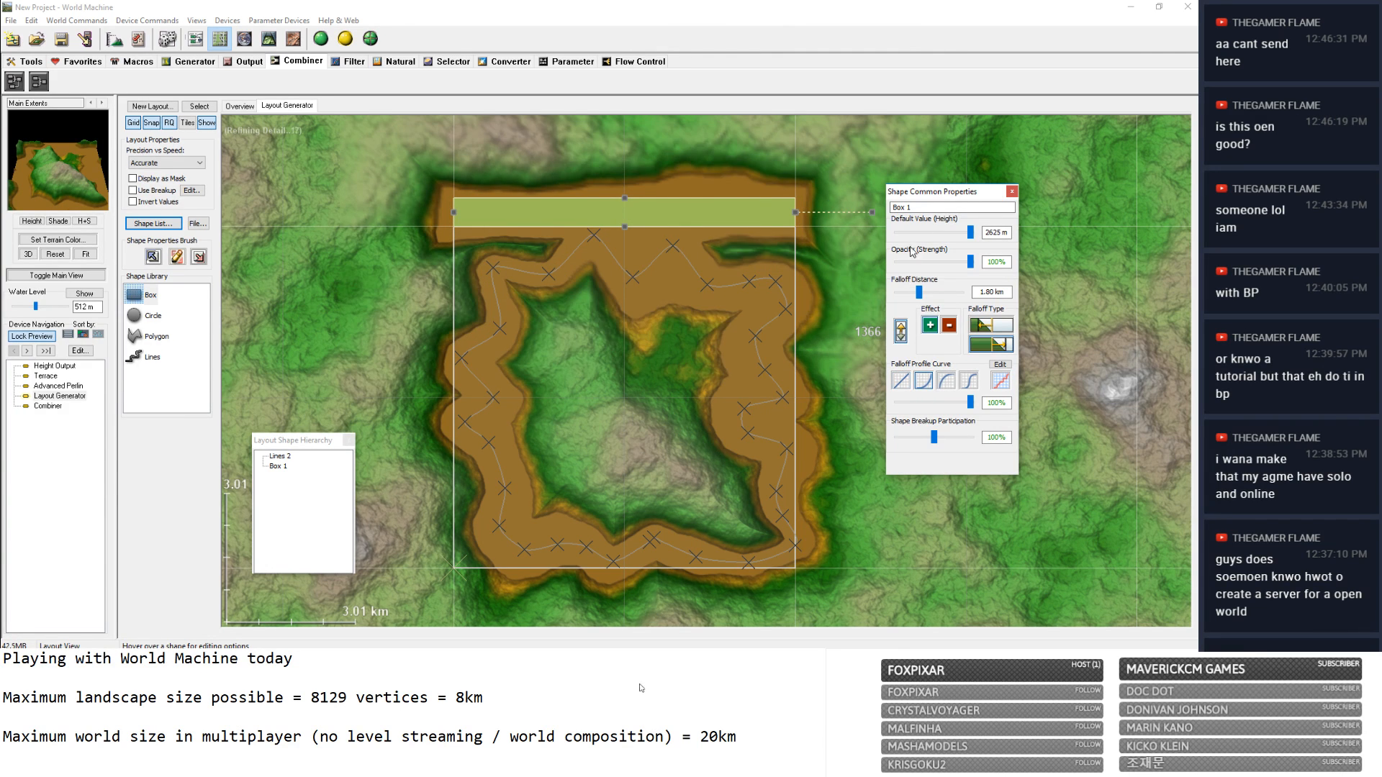
drag(919, 293, 933, 298)
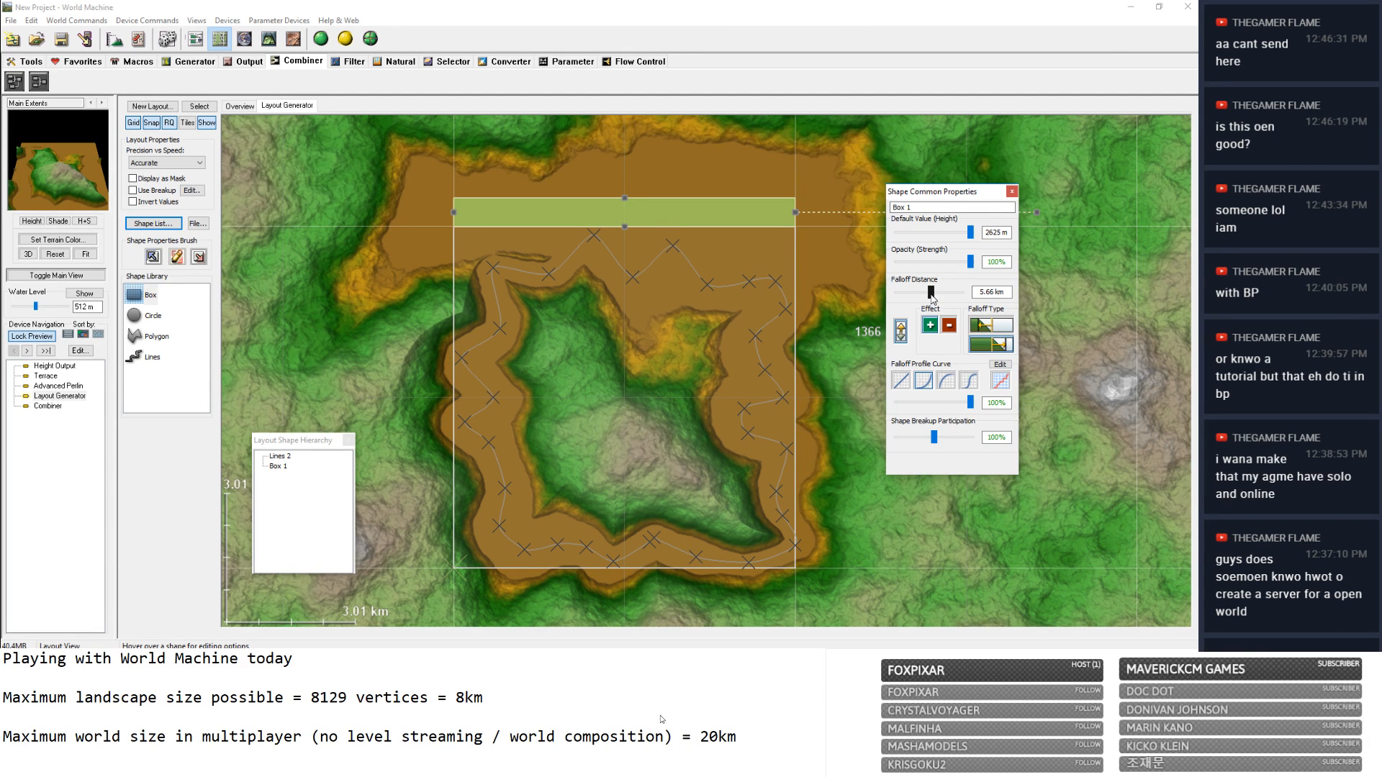
drag(932, 293, 933, 293)
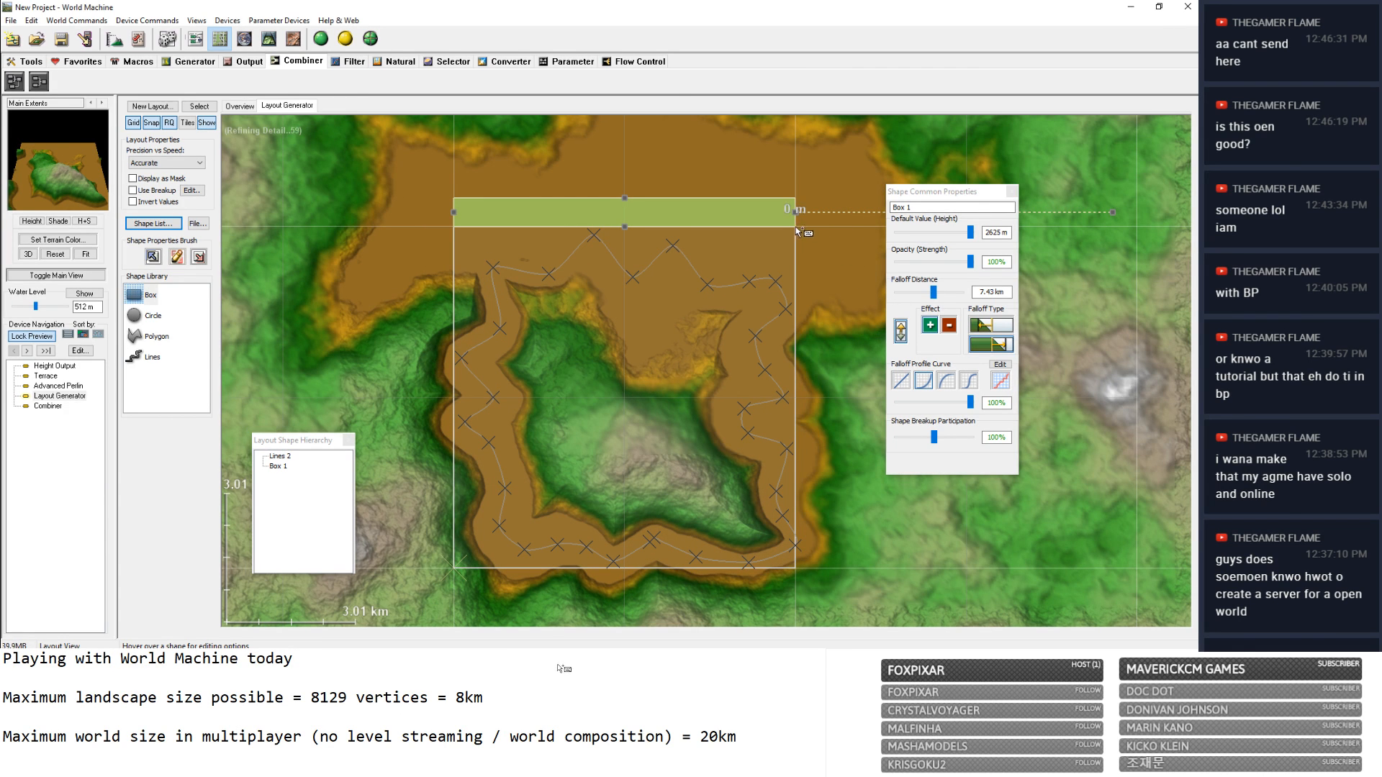
Draw a second narrow box just outside the world square along its full right edge.
drag(797, 228, 822, 570)
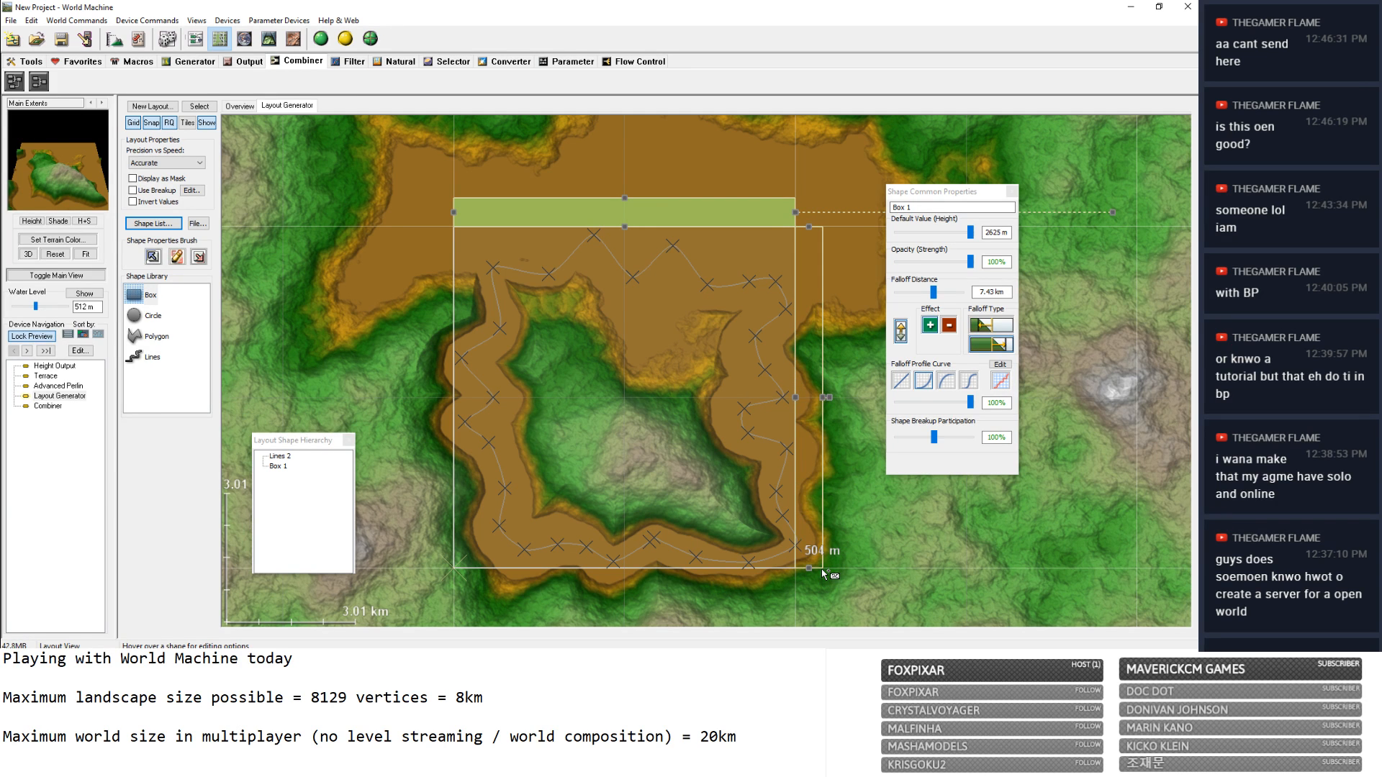
drag(822, 570, 822, 569)
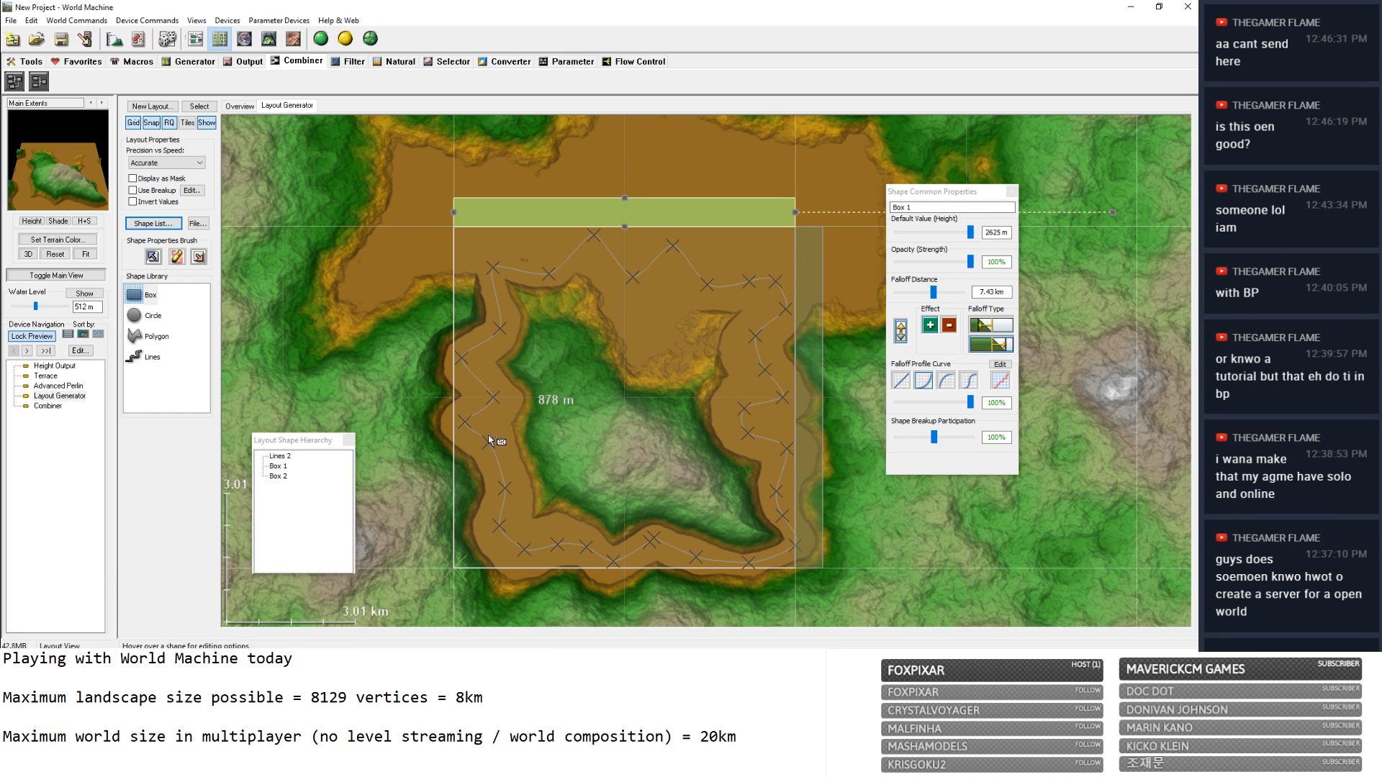
Set the right box's default height to 2625 m and its falloff distance to 1.05 km with the concave profile.
click(276, 478)
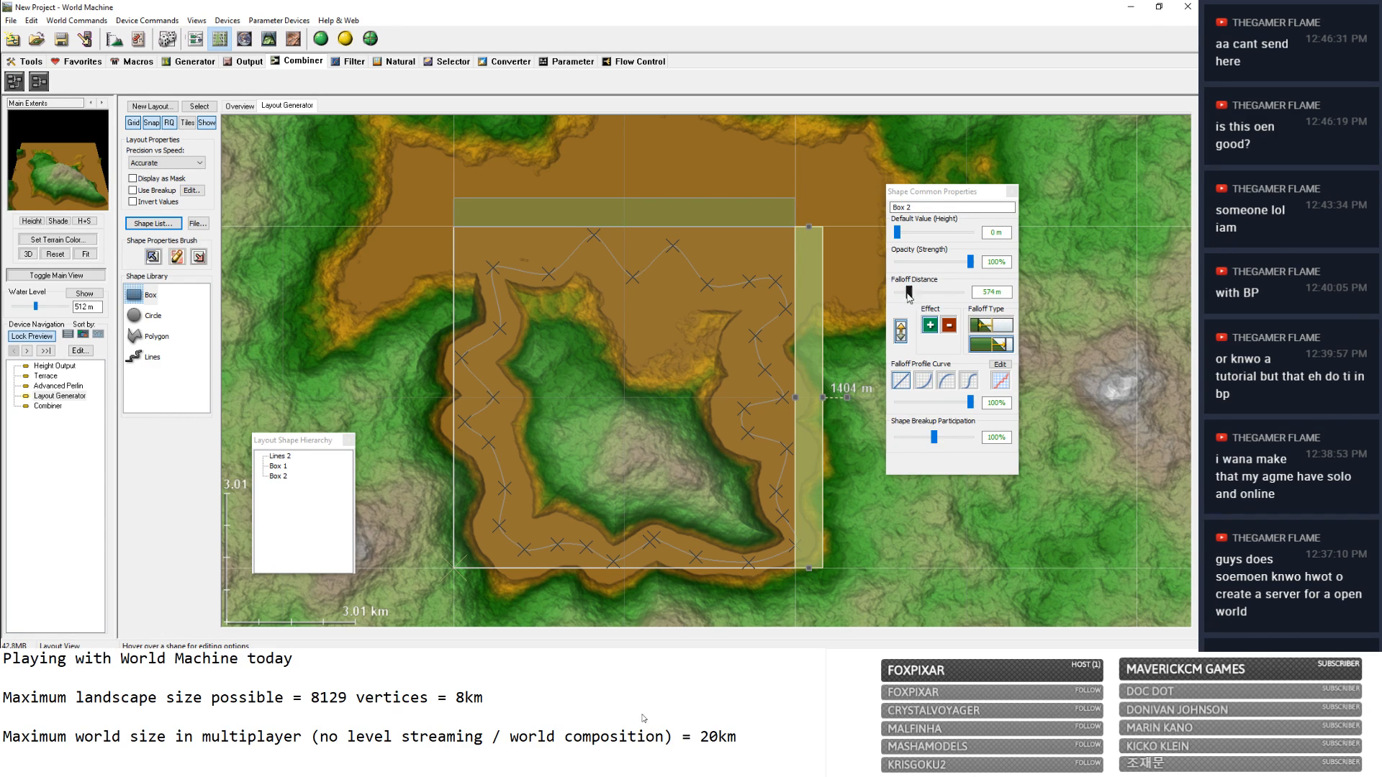
drag(898, 234, 1023, 244)
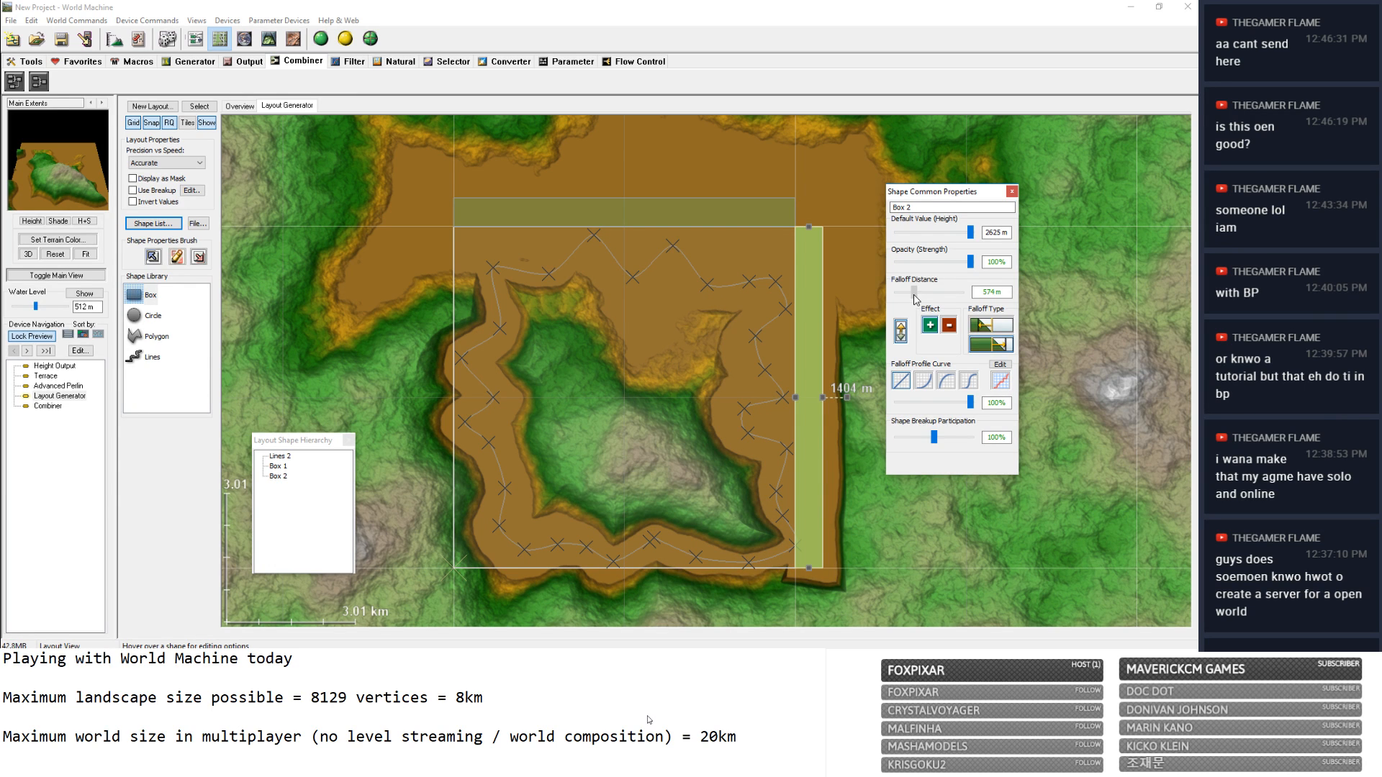
drag(915, 295, 915, 295)
click(924, 381)
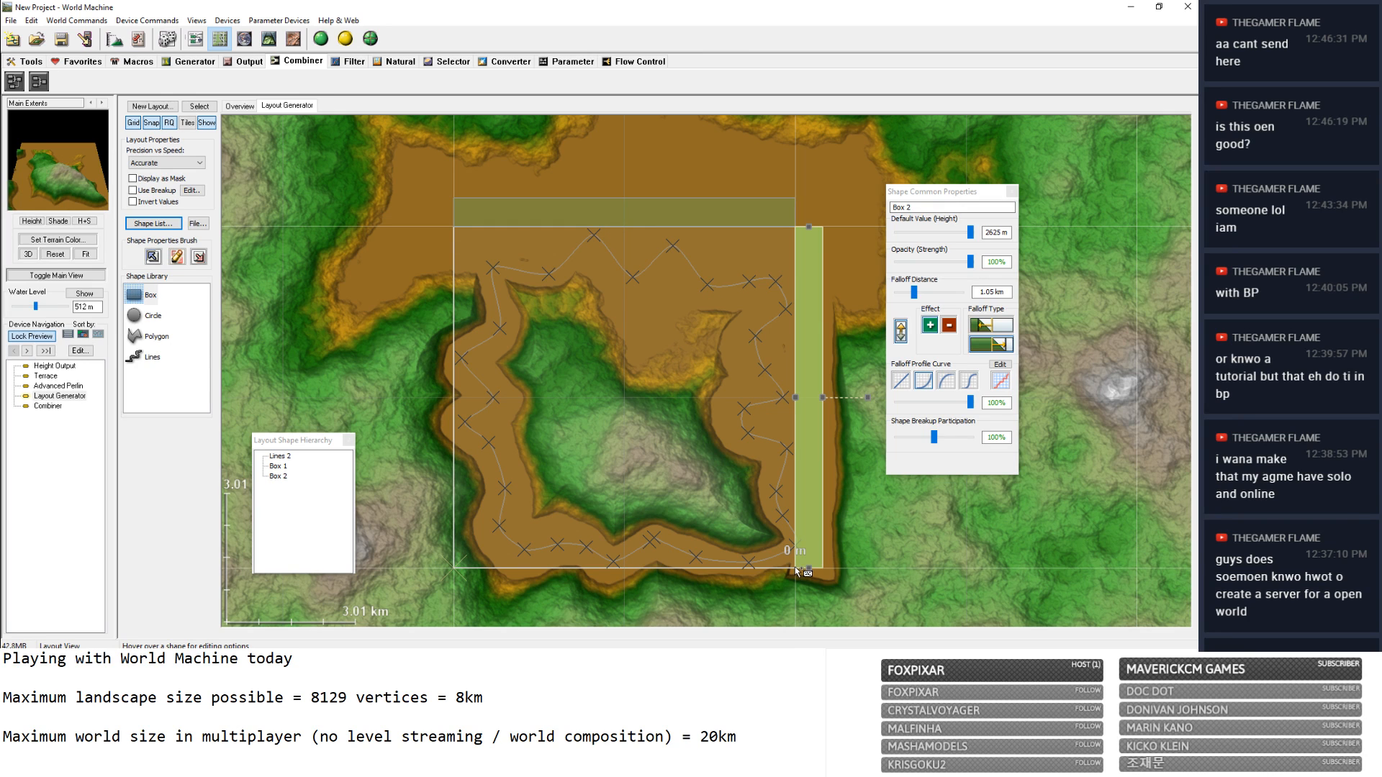
Draw a third narrow box just outside the world square's lower edge and set the right box's falloff distance to 1.46 km.
drag(795, 571, 454, 595)
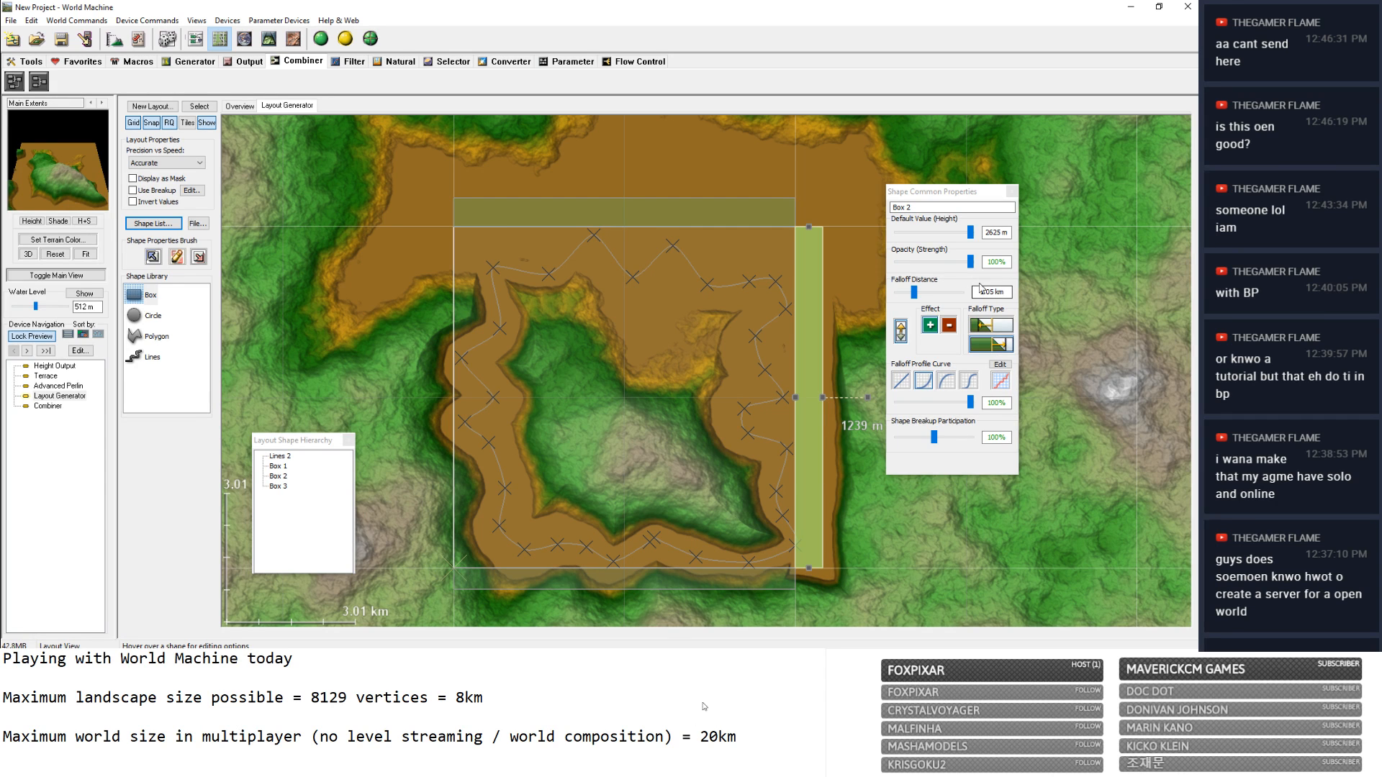
drag(915, 295, 929, 296)
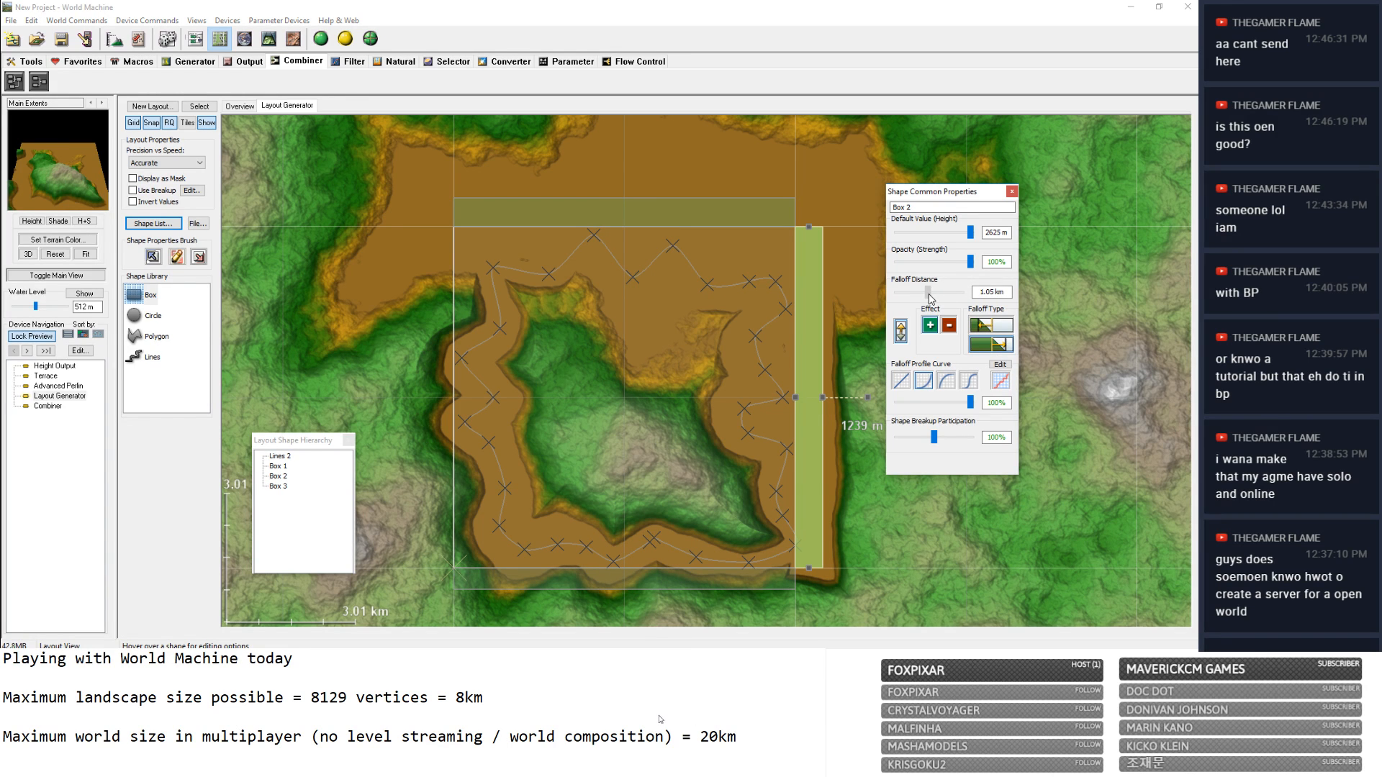
click(928, 293)
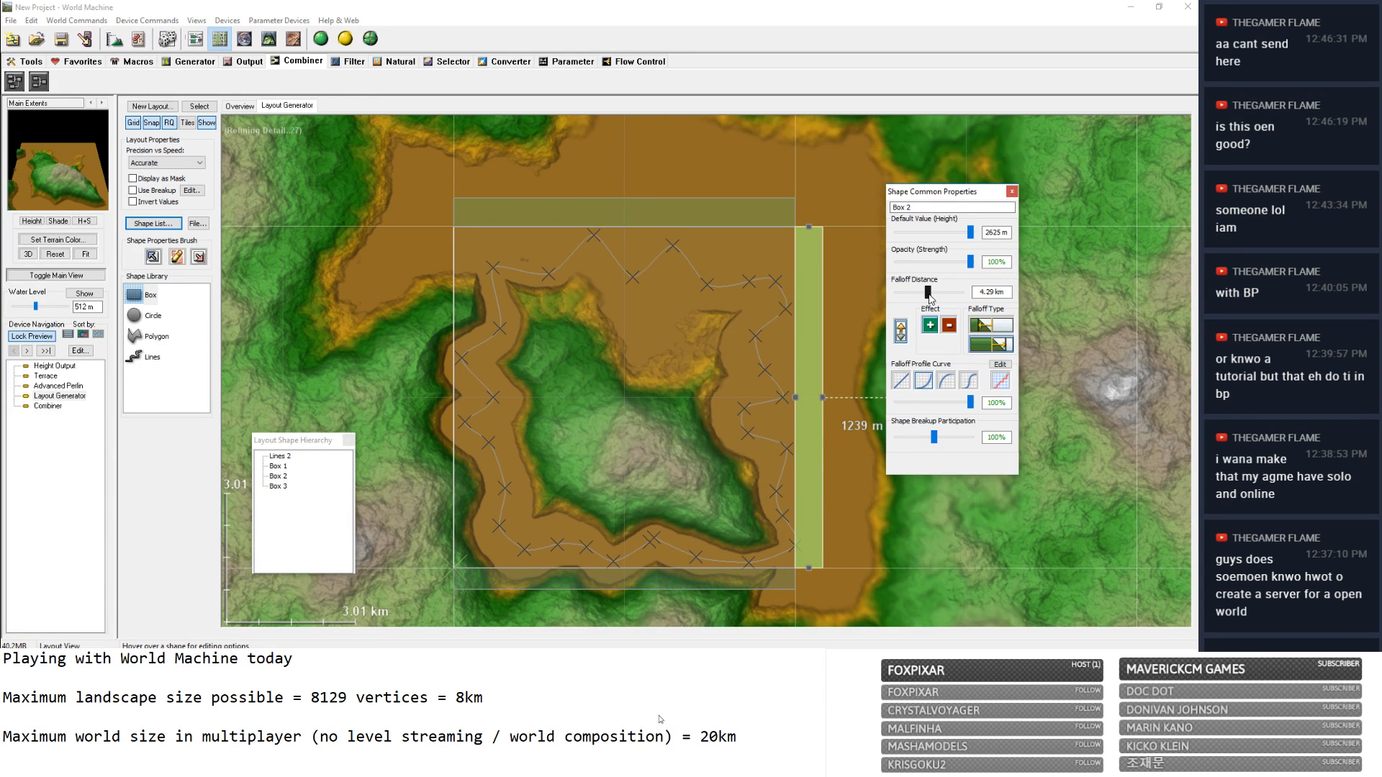
drag(928, 292, 917, 294)
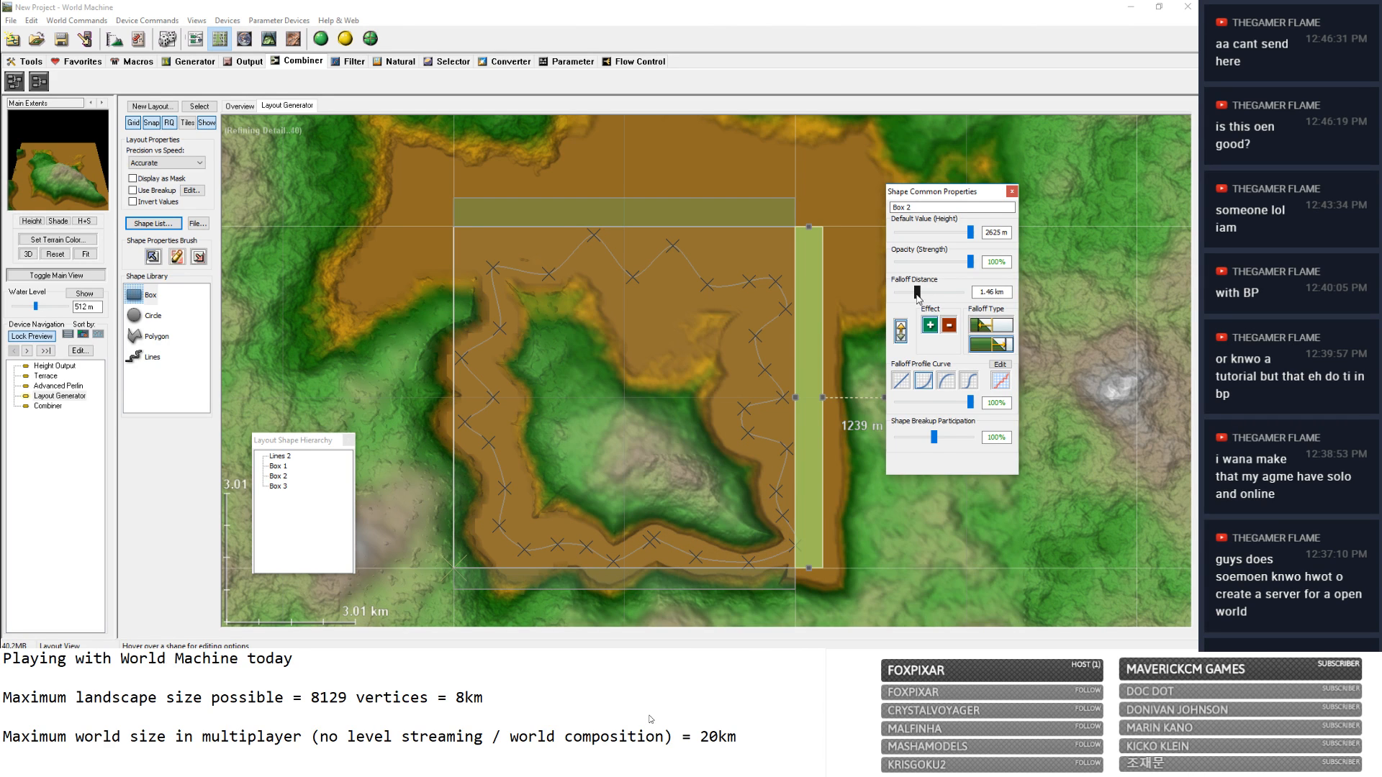
Set the lower box's default height to 2625 m and give it the convex falloff profile.
click(276, 486)
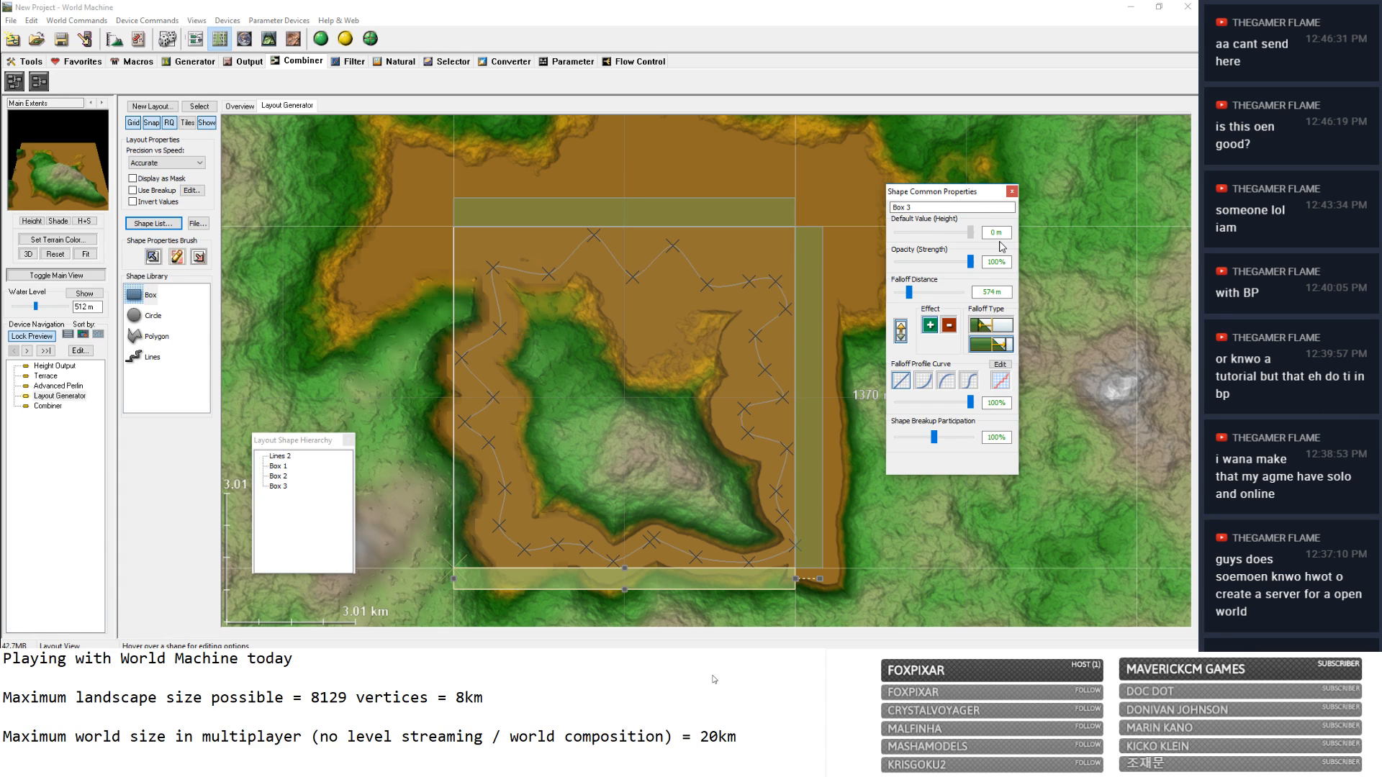
drag(1003, 246, 983, 262)
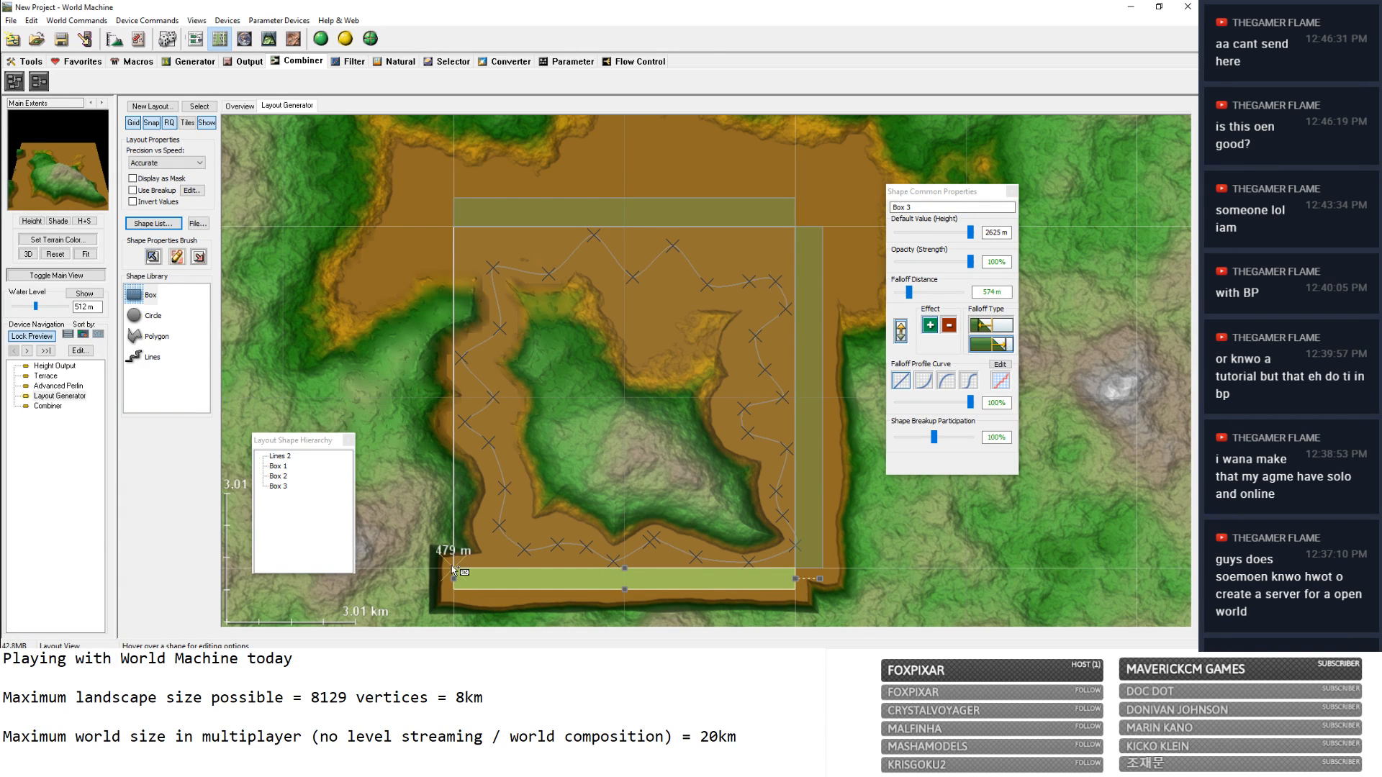
click(924, 382)
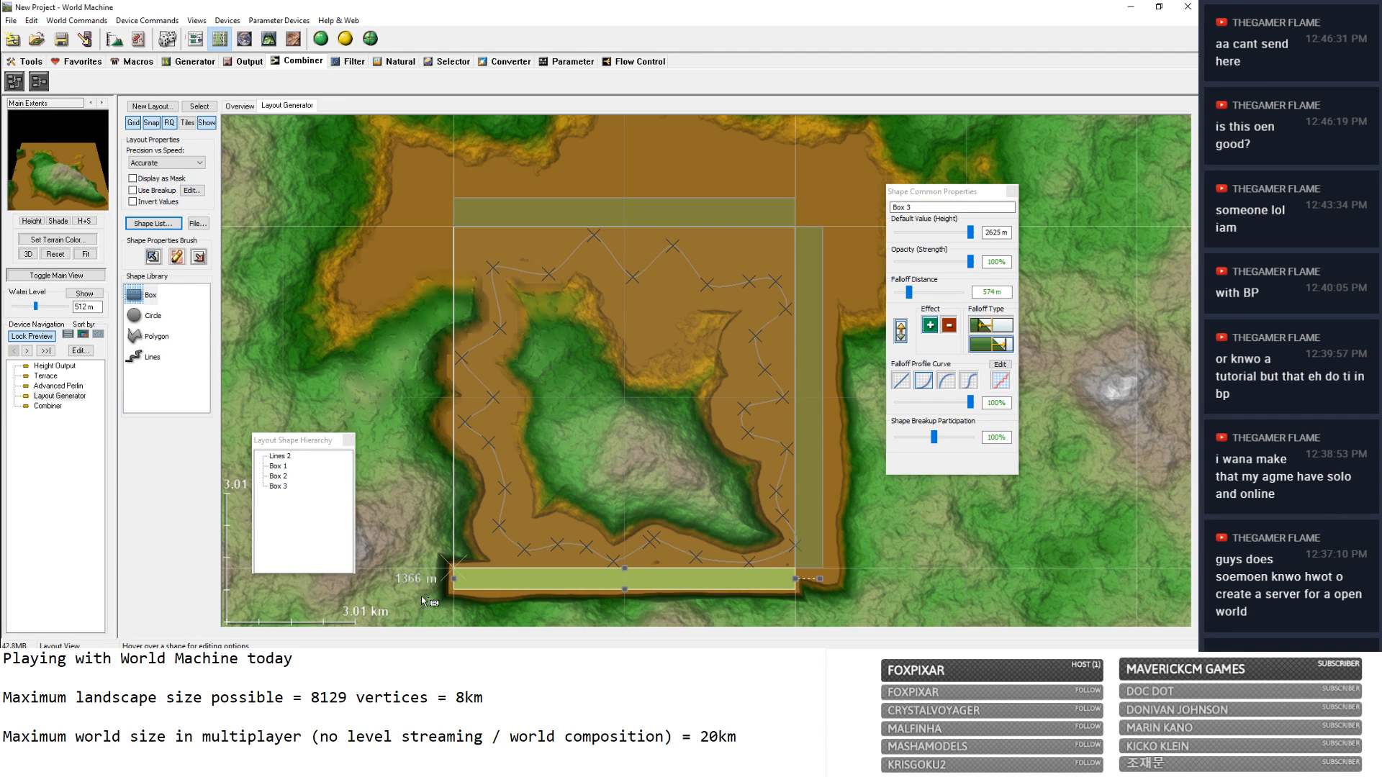
click(947, 381)
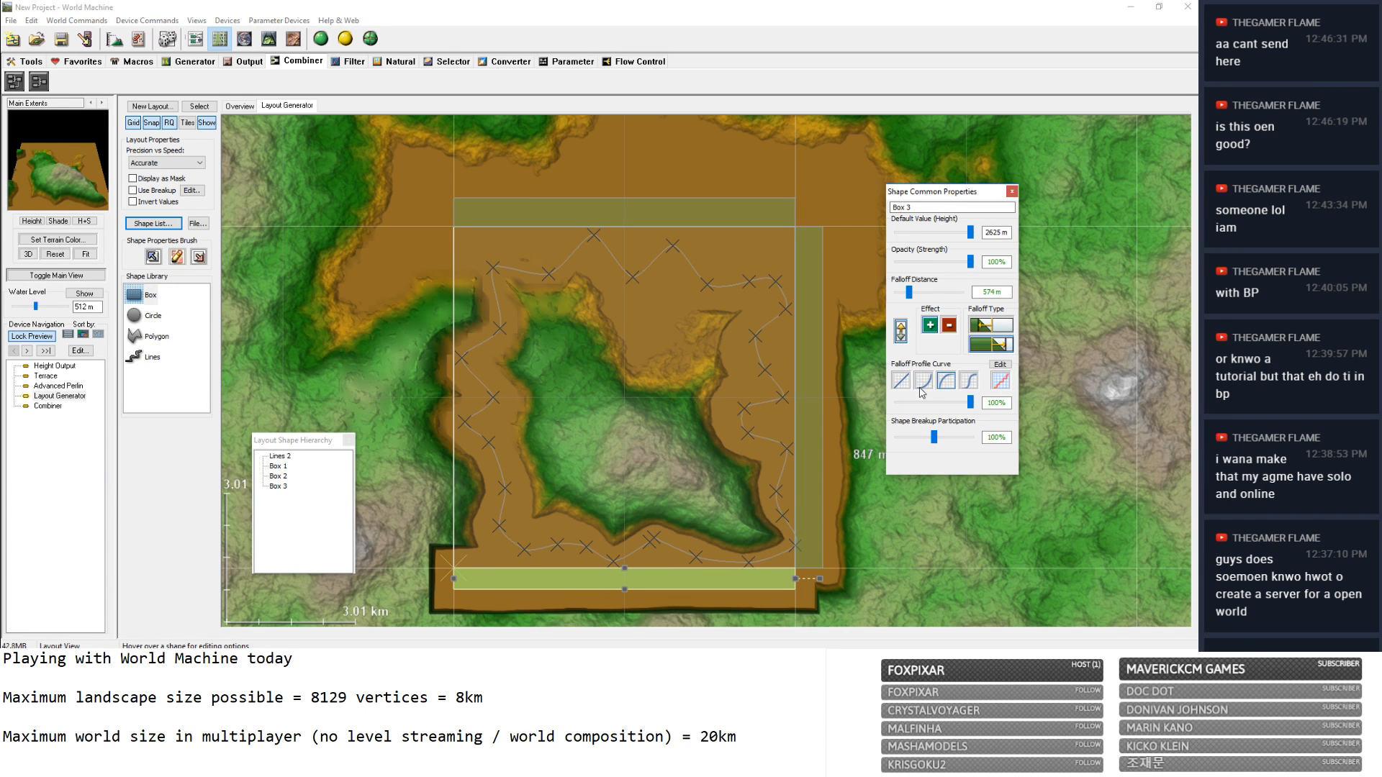
Draw a fourth narrow box just outside the left edge with 2625 m height, convex falloff profile and 1.18 km falloff distance.
drag(455, 573, 418, 228)
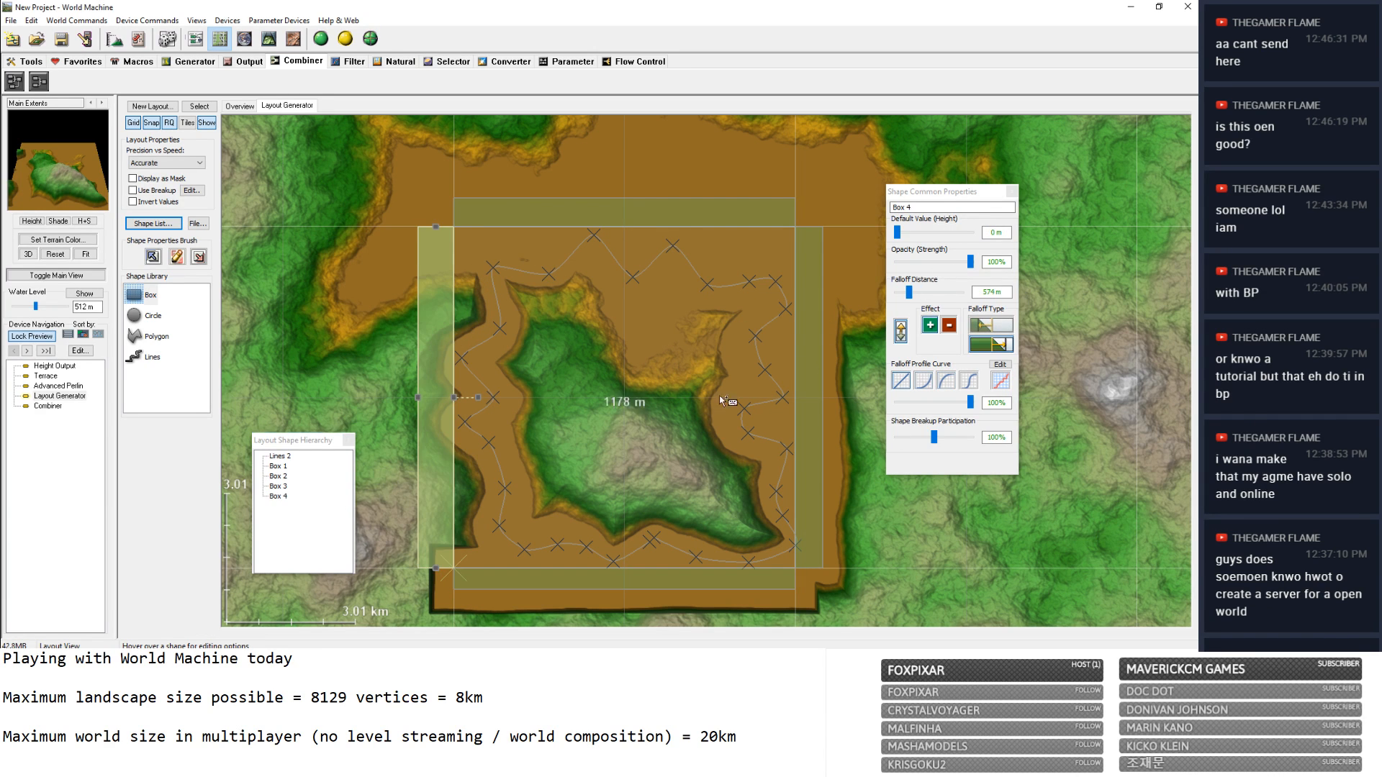
click(898, 233)
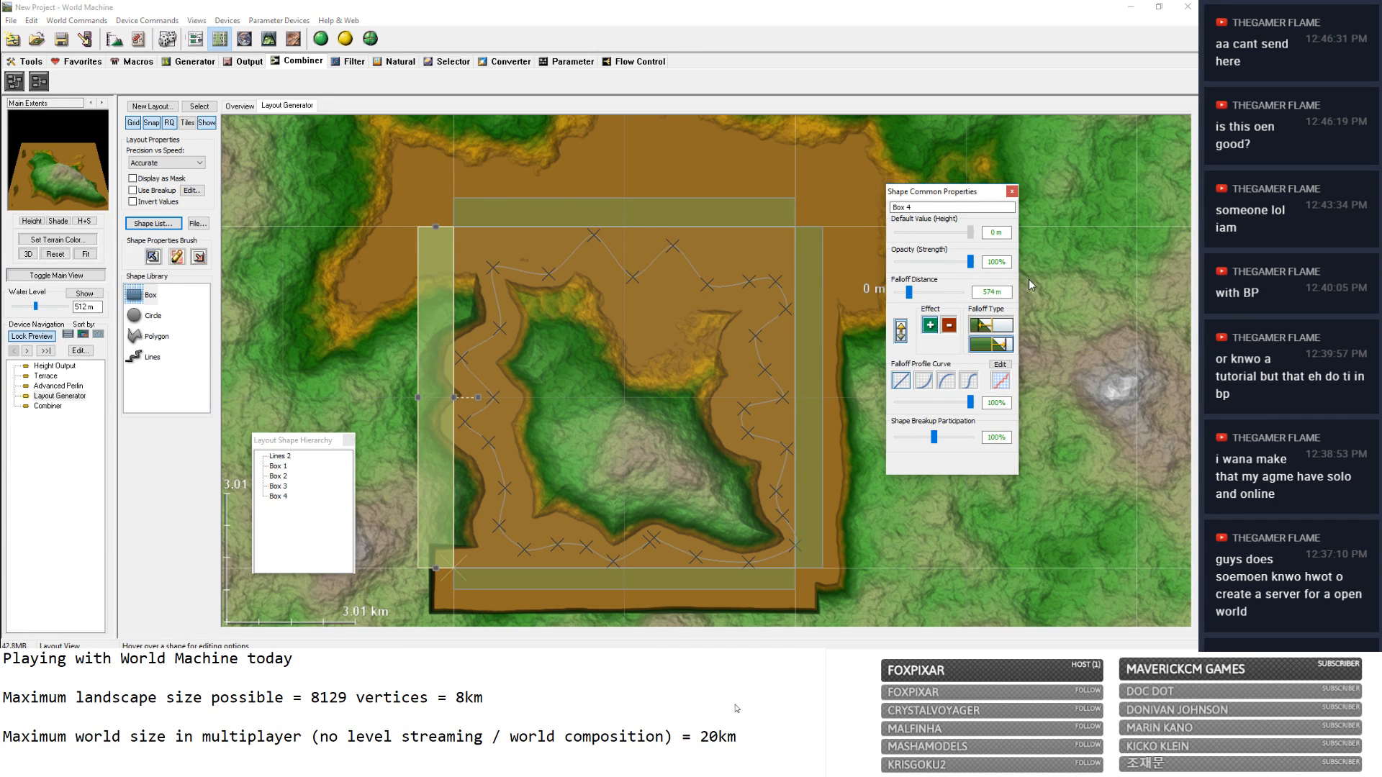
drag(1030, 279, 1031, 277)
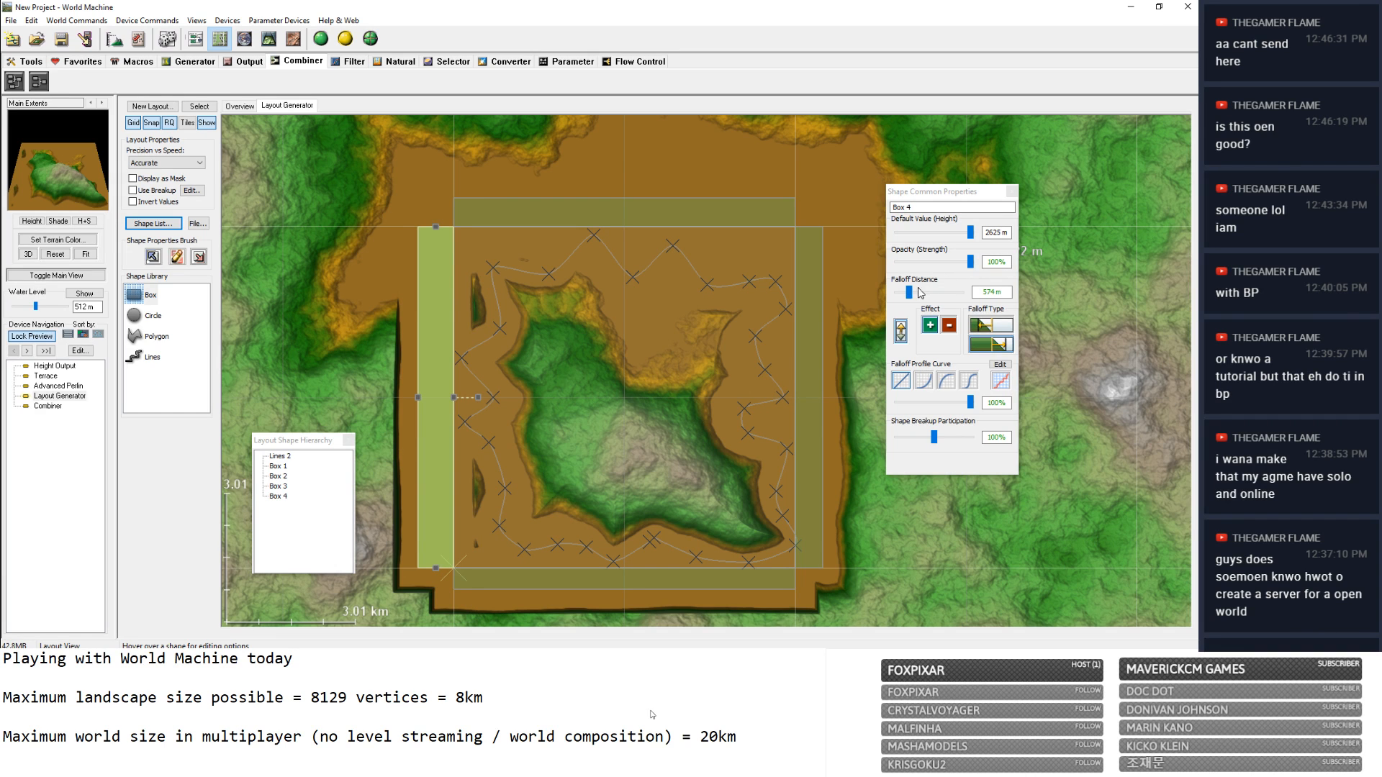
click(946, 380)
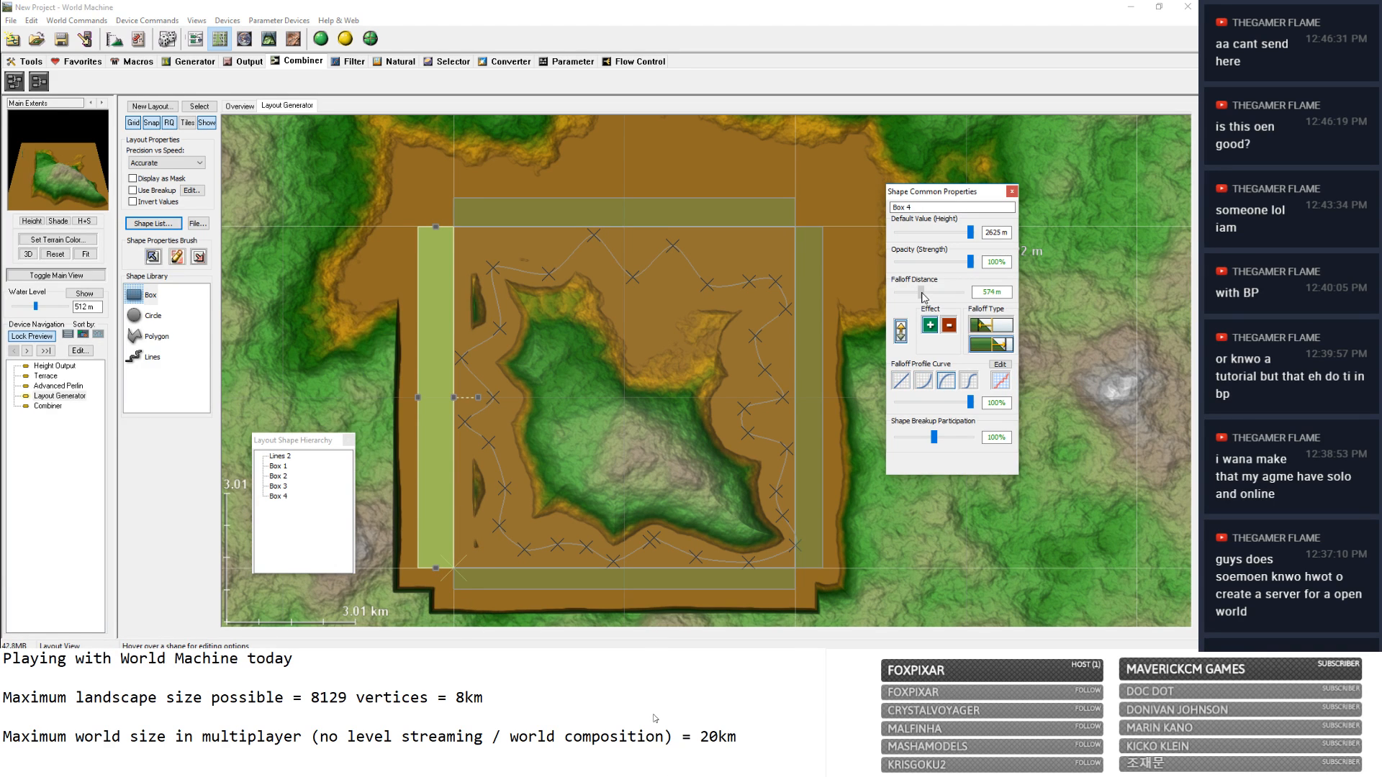
drag(922, 293, 917, 298)
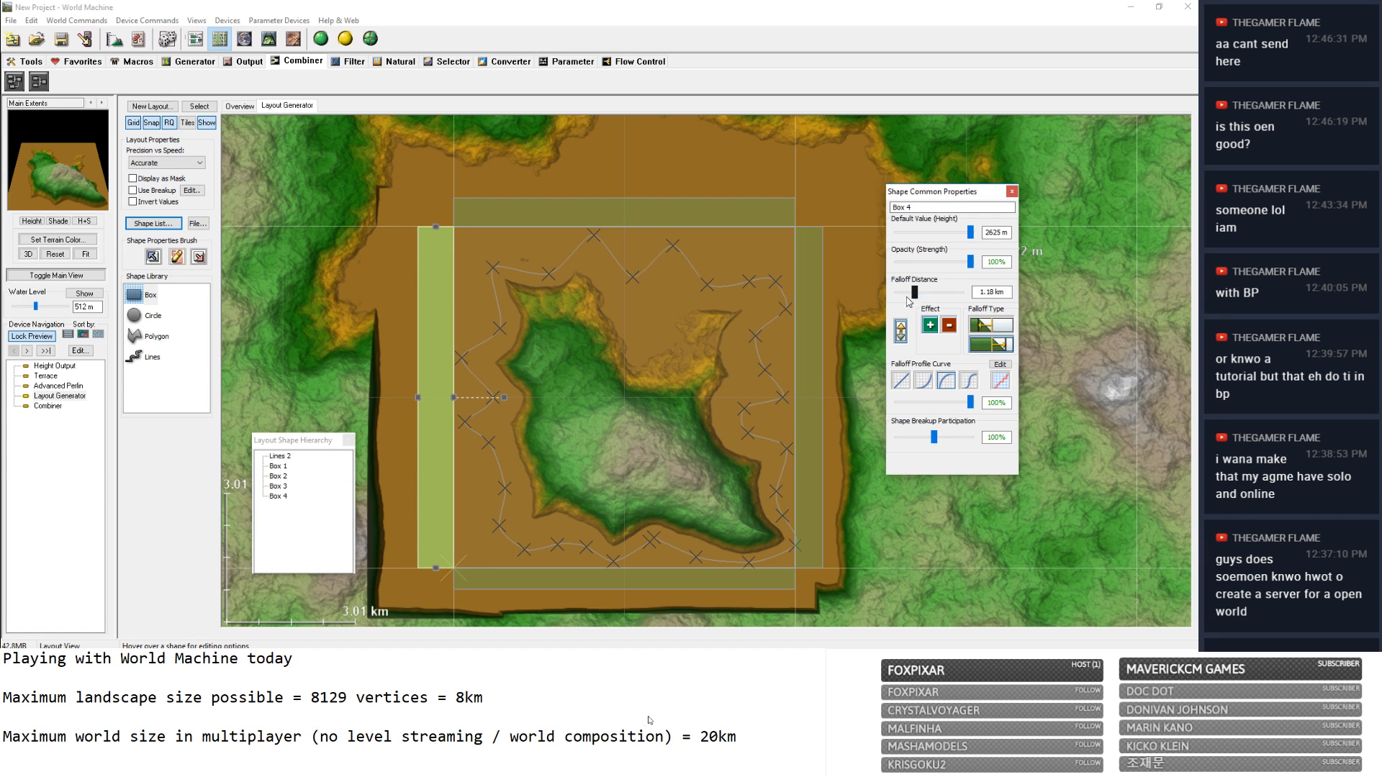
Show the water level in the 3D view and examine the terrain's shape and borders from several angles.
click(269, 39)
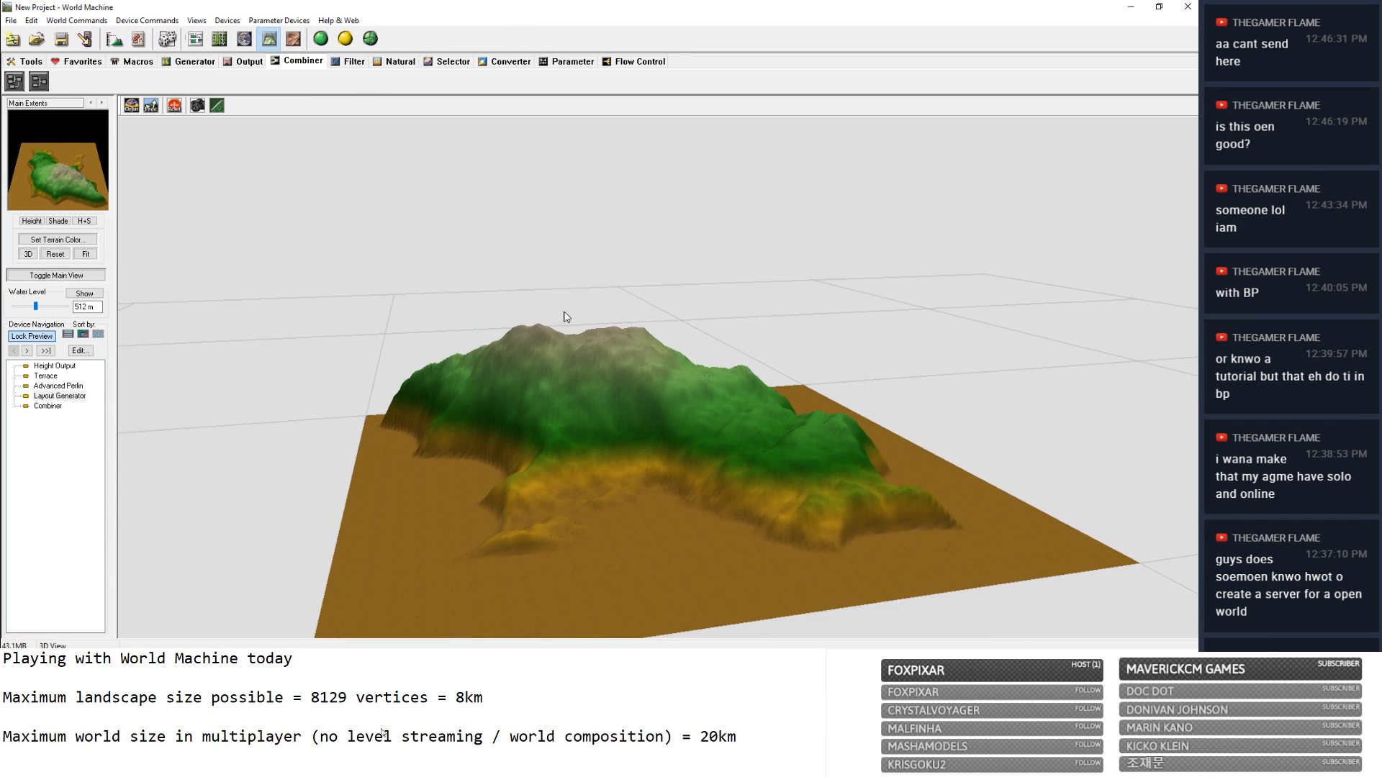
drag(567, 318, 1068, 379)
click(86, 294)
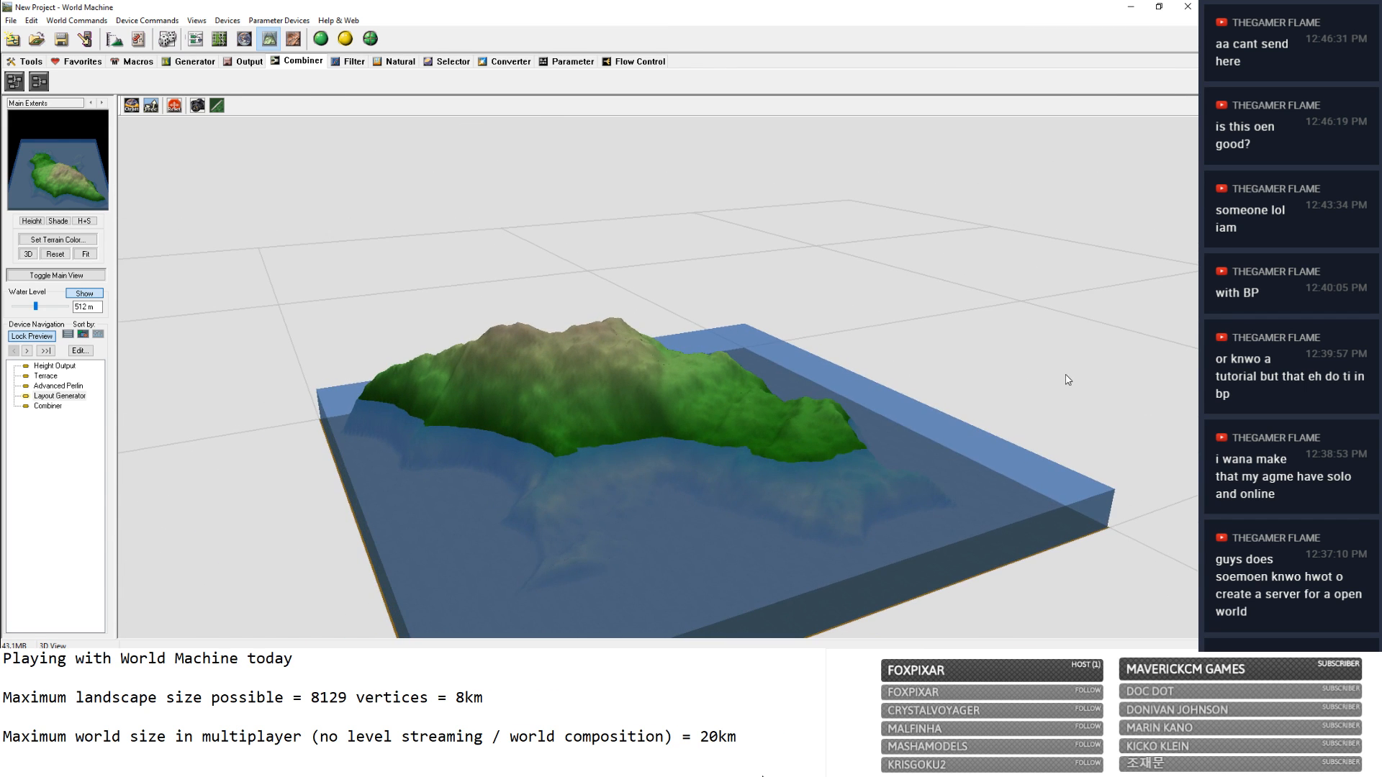
drag(274, 207, 635, 375)
drag(835, 371, 1224, 497)
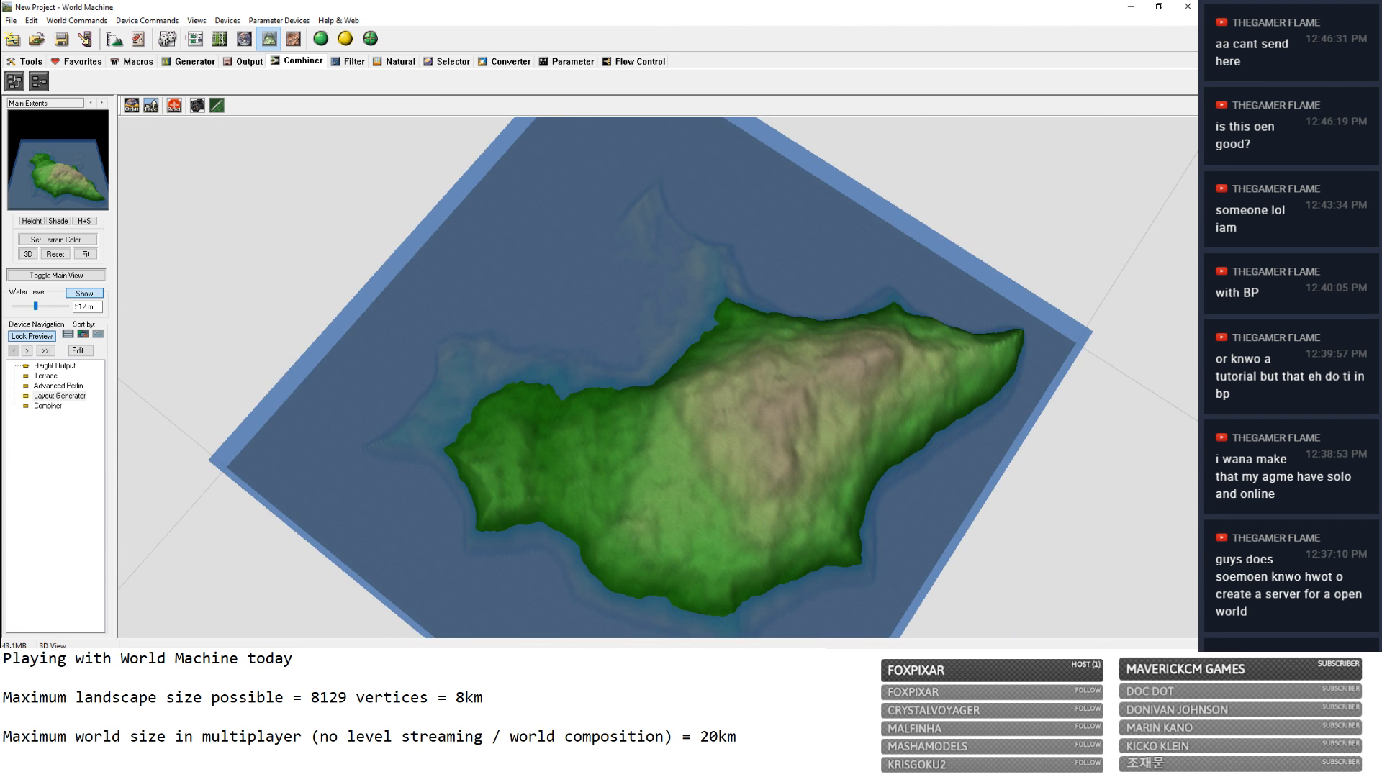
drag(694, 378, 906, 346)
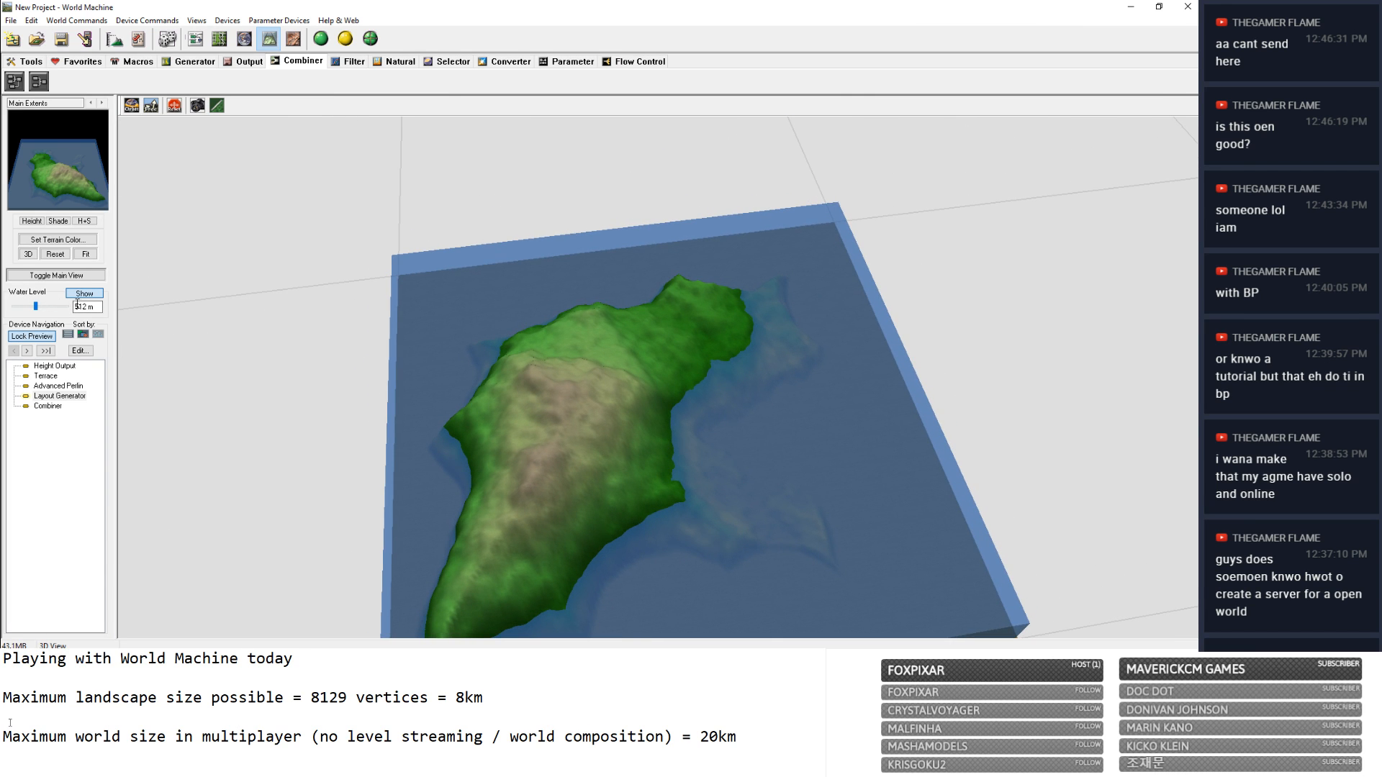
scroll(382, 348, up, 3)
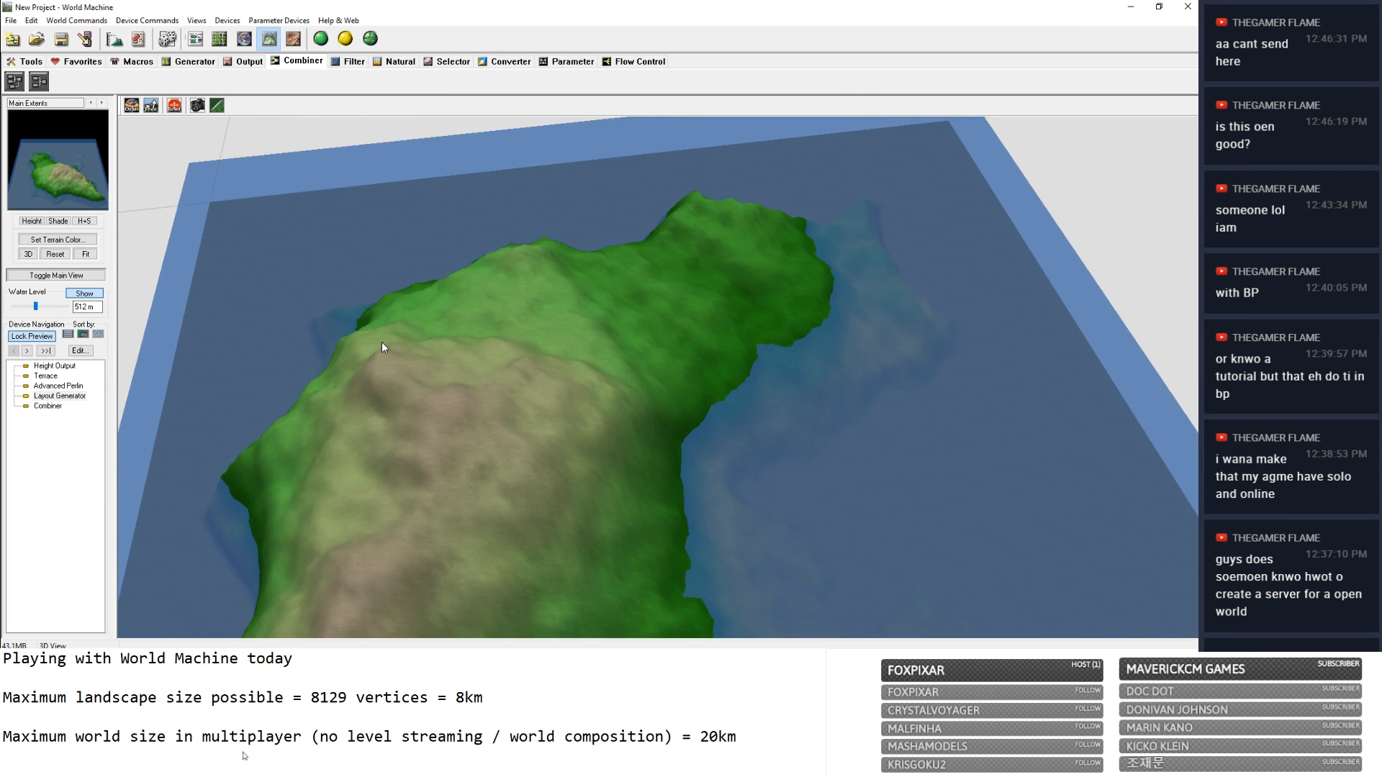
drag(396, 386, 383, 299)
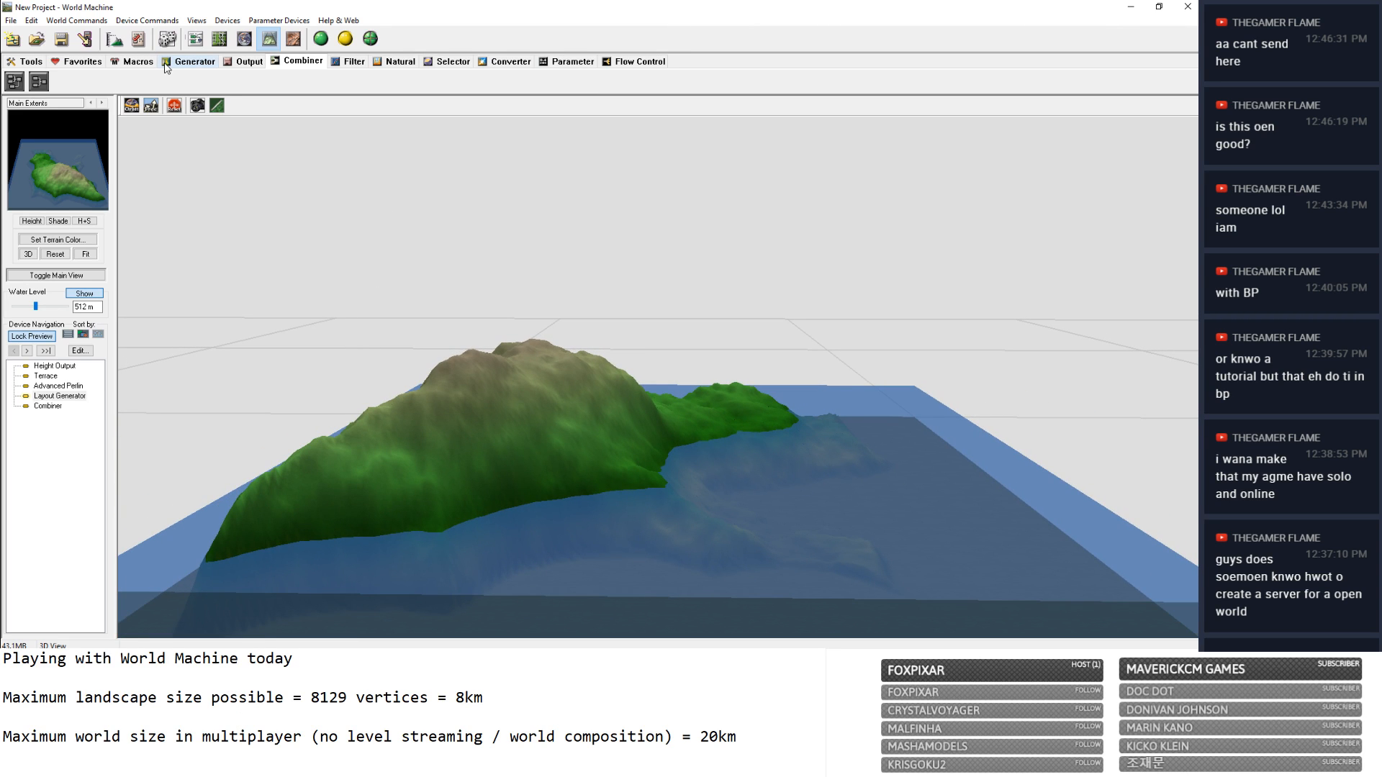
Return to the device graph and move the Advanced Perlin device farther left of the Combiner.
click(195, 38)
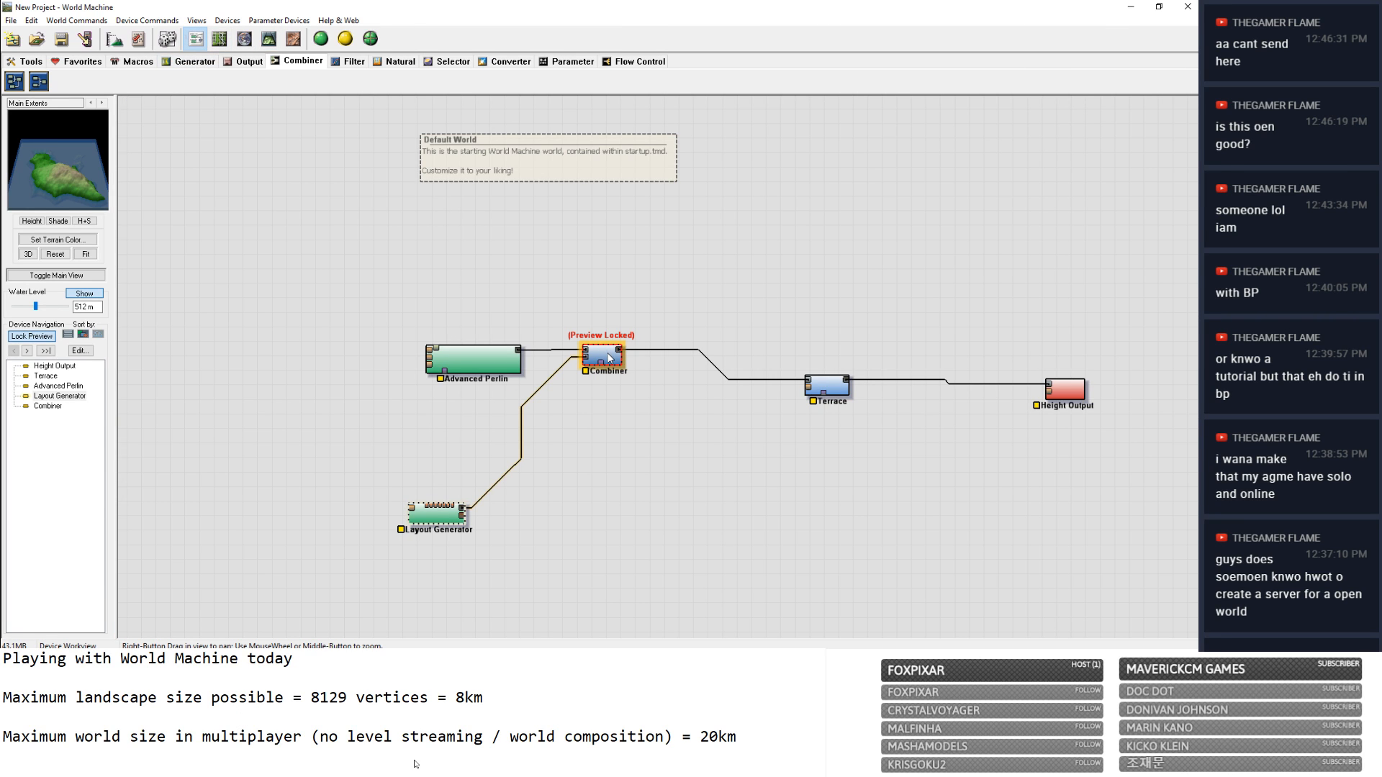
drag(458, 352, 325, 356)
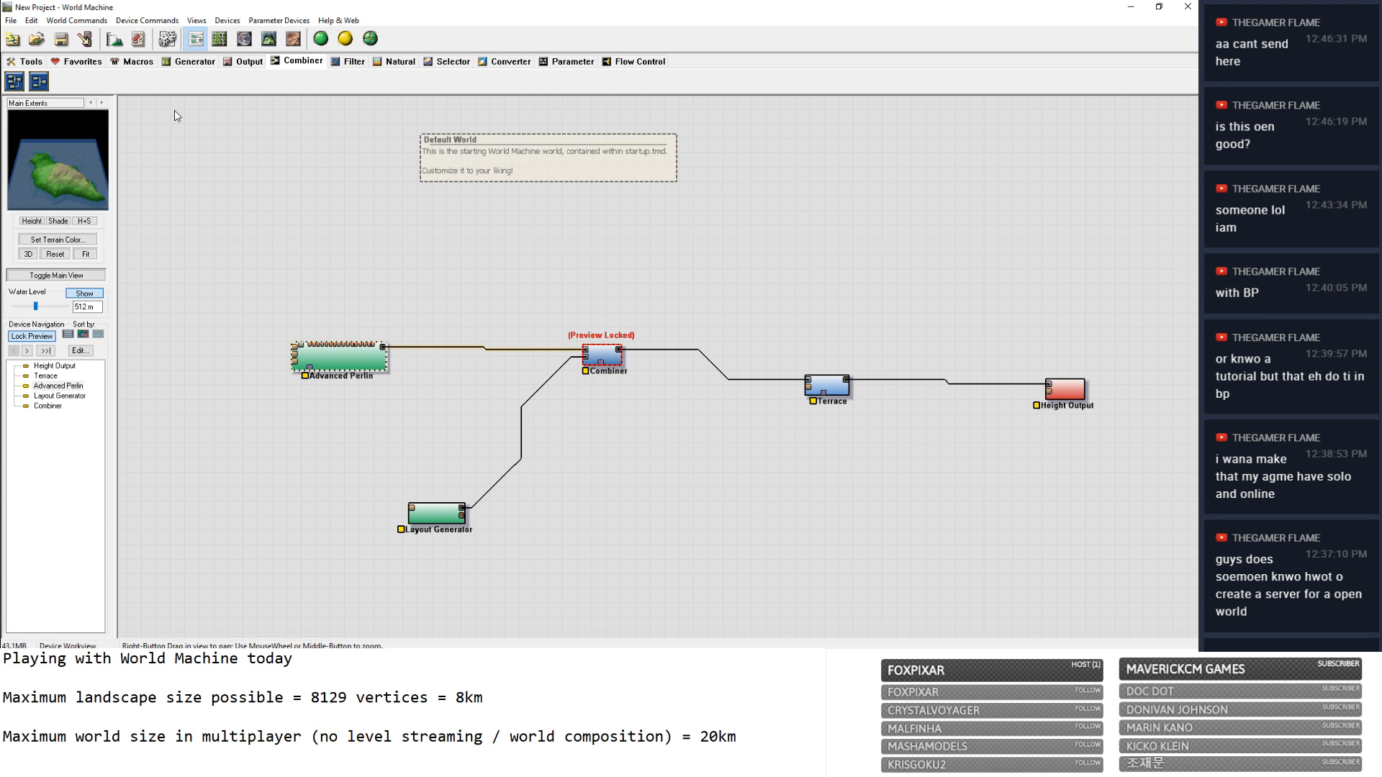
Look through the device categories for a suitable device to add to the terrain graph.
click(341, 64)
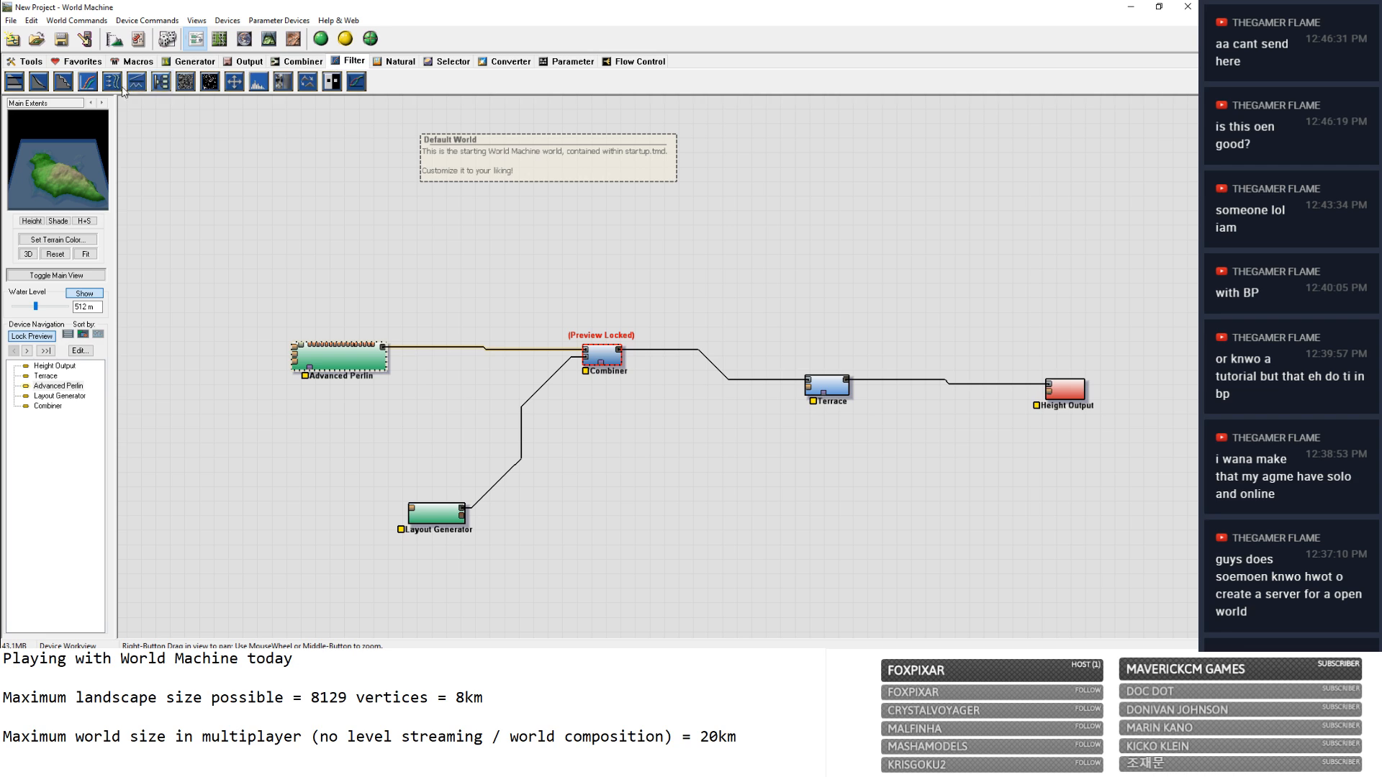
click(432, 63)
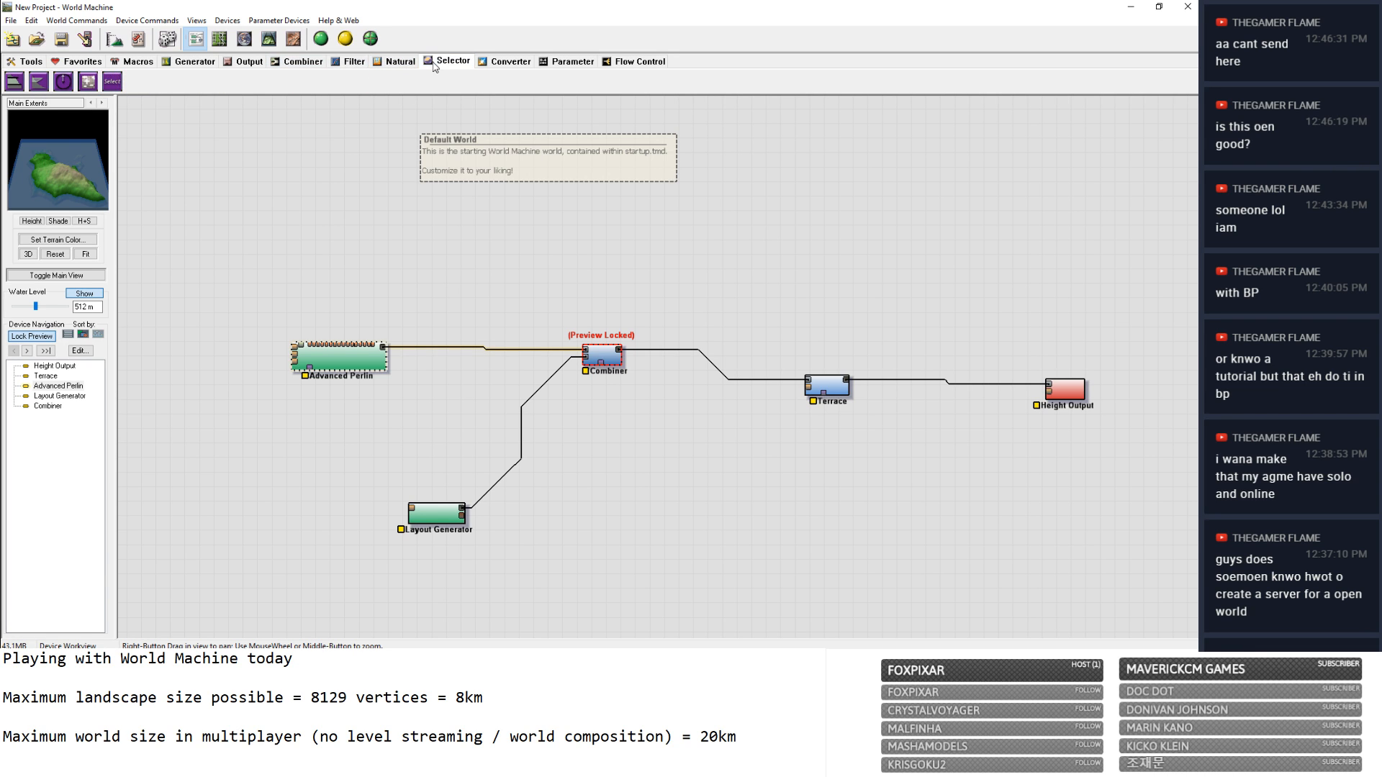
click(252, 64)
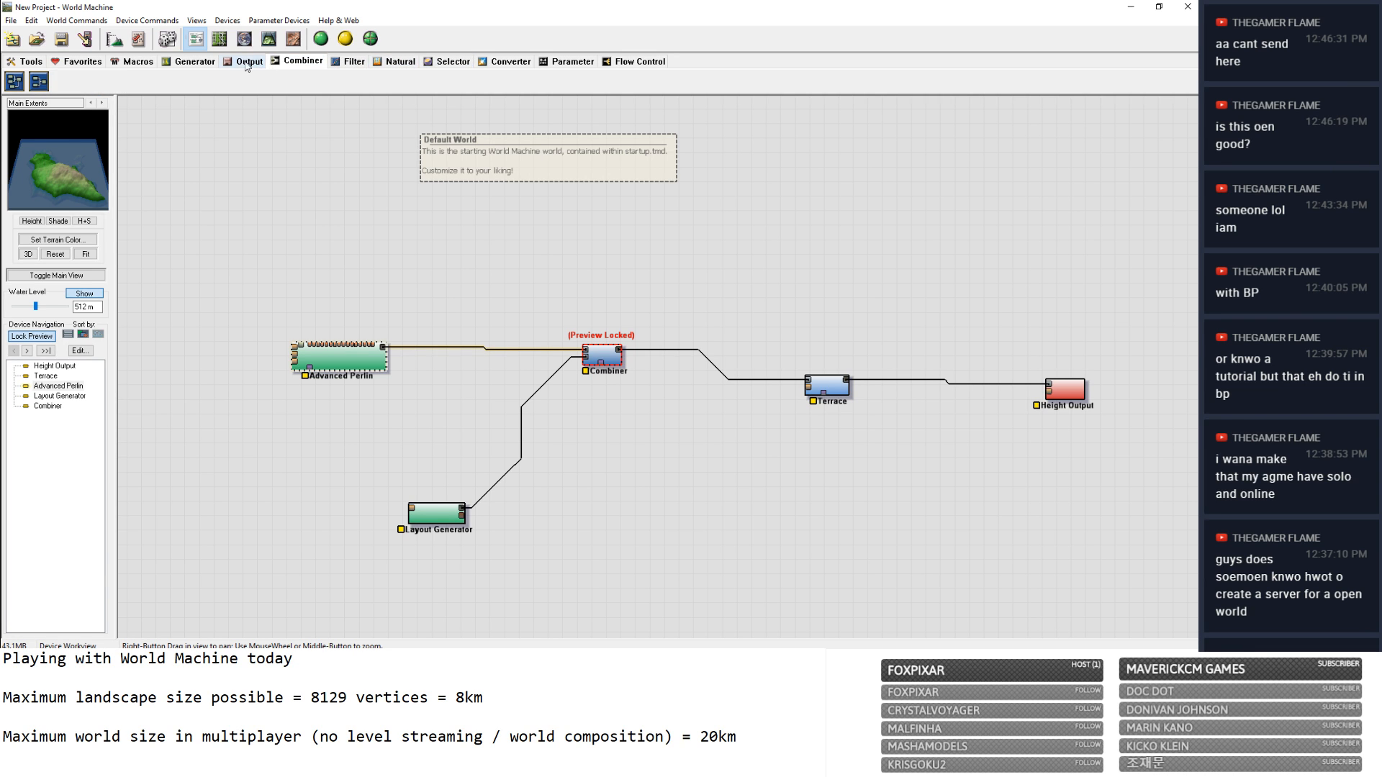
click(201, 65)
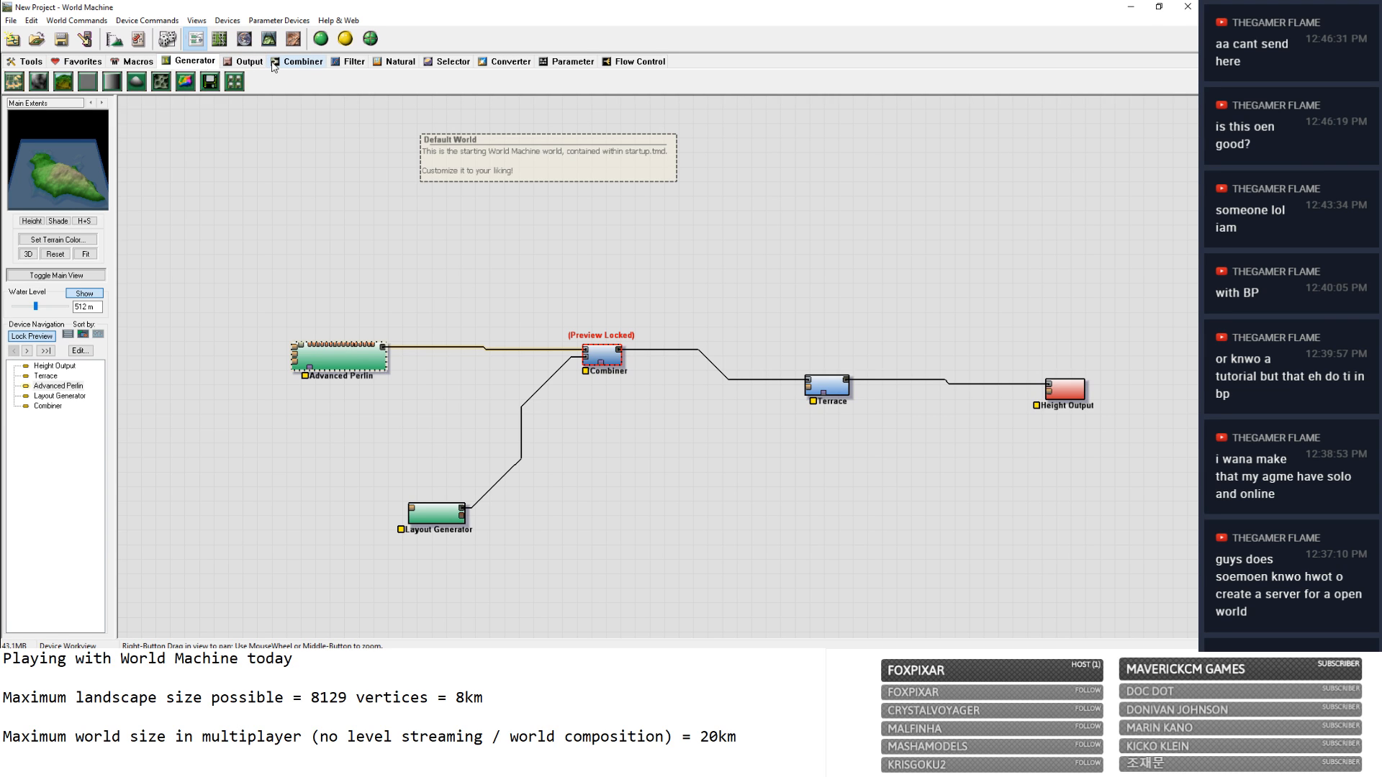
click(296, 62)
click(353, 62)
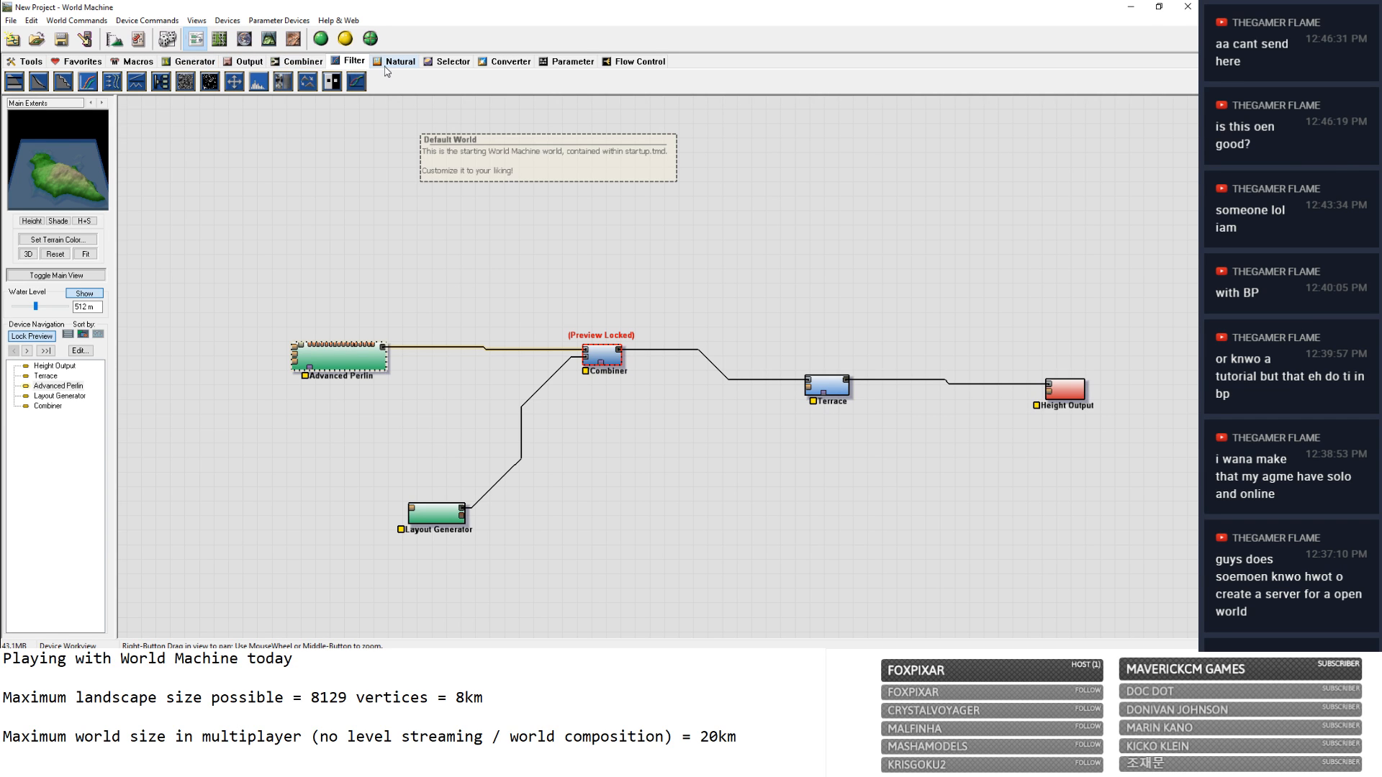
click(452, 62)
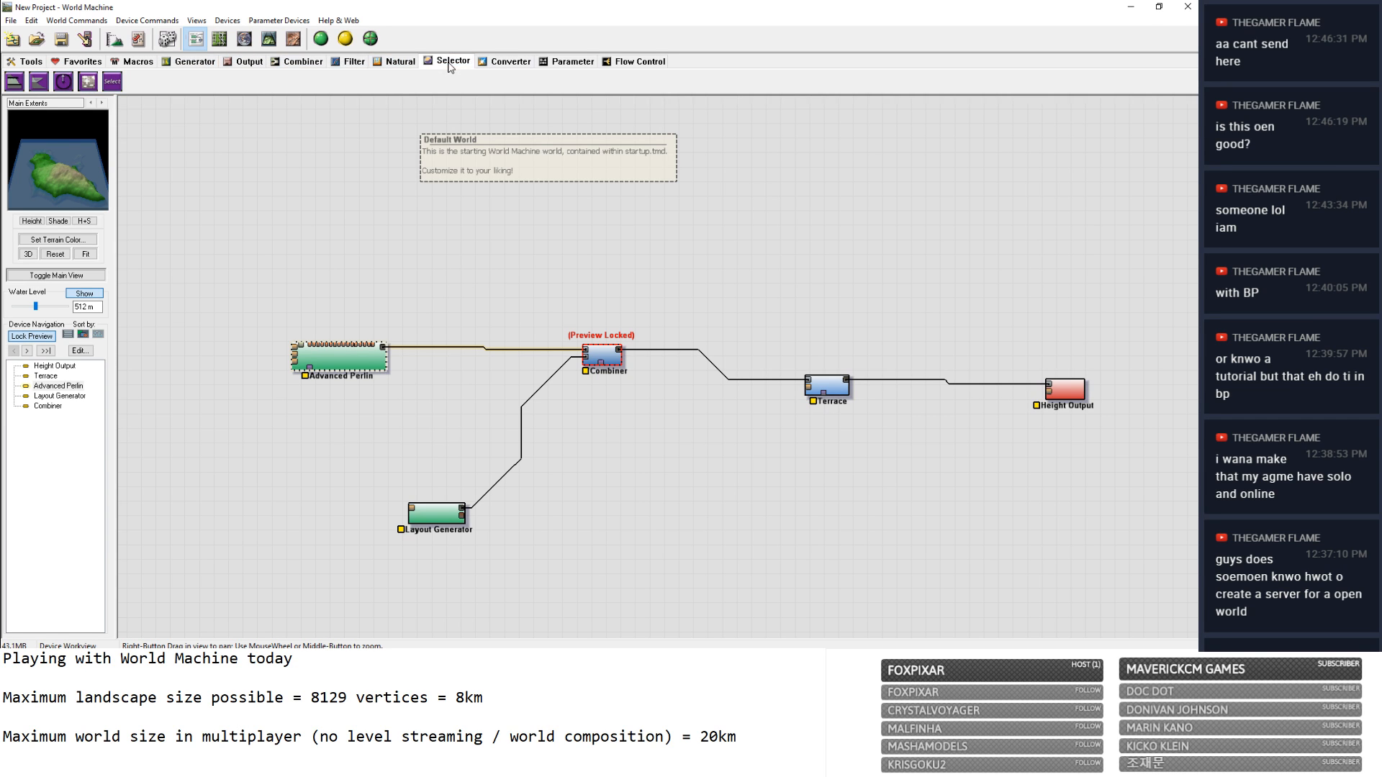
click(504, 63)
click(571, 62)
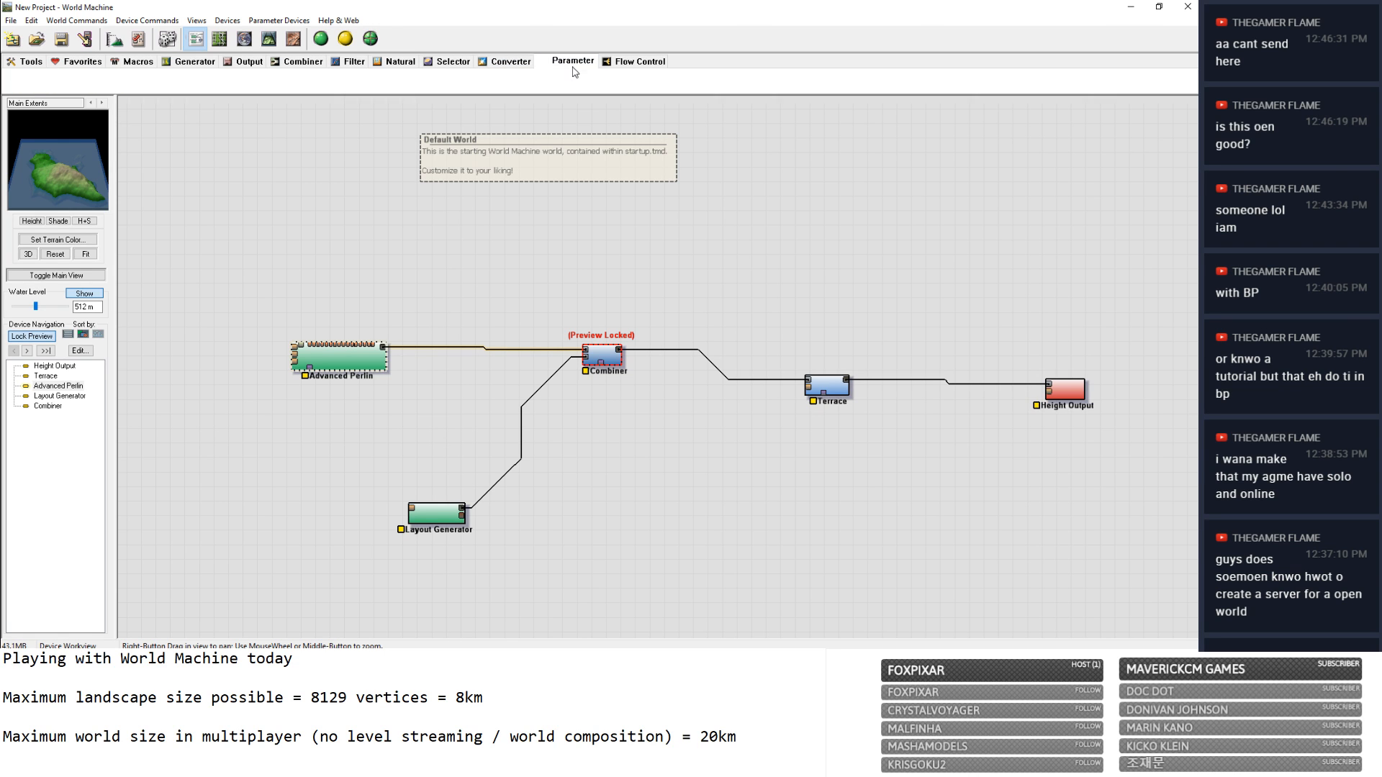
click(637, 61)
click(354, 62)
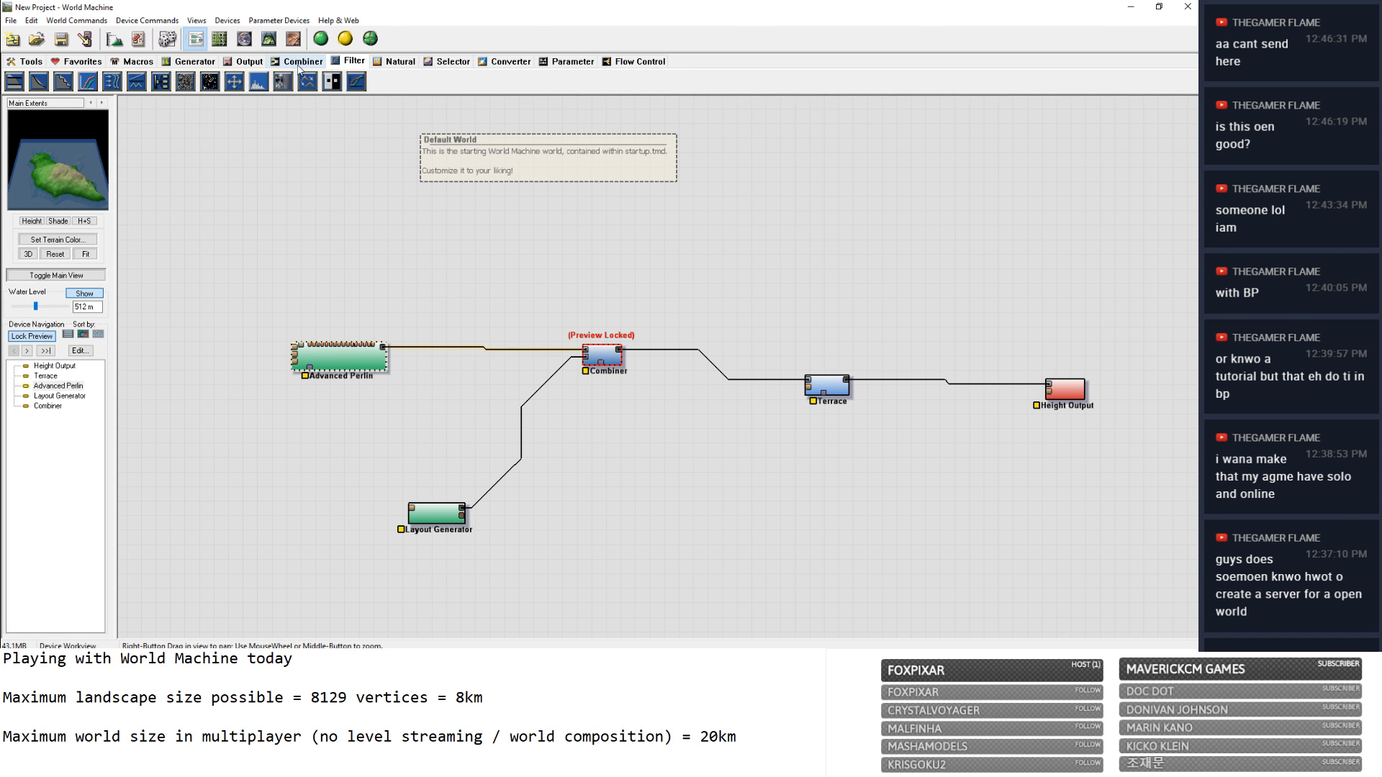
click(301, 62)
click(246, 63)
click(196, 62)
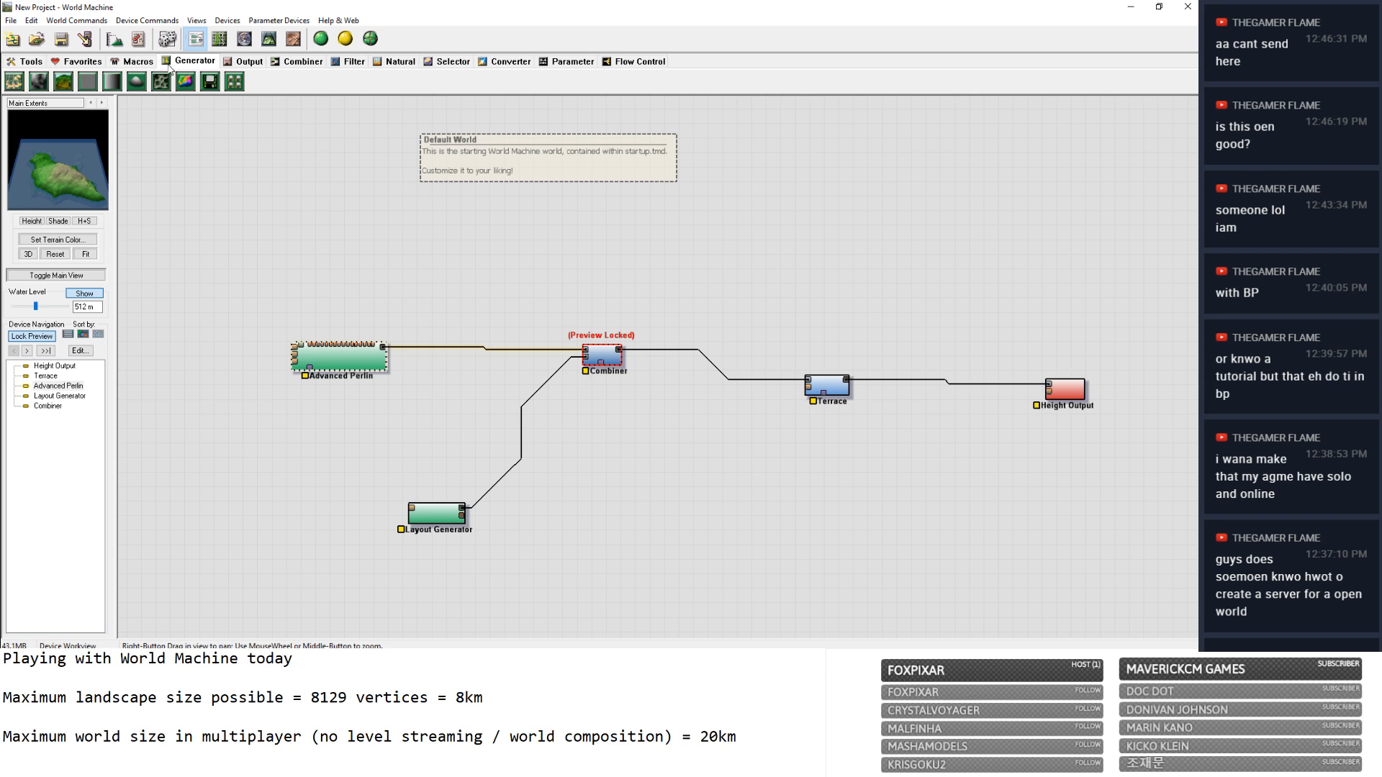
click(133, 63)
click(85, 62)
click(31, 62)
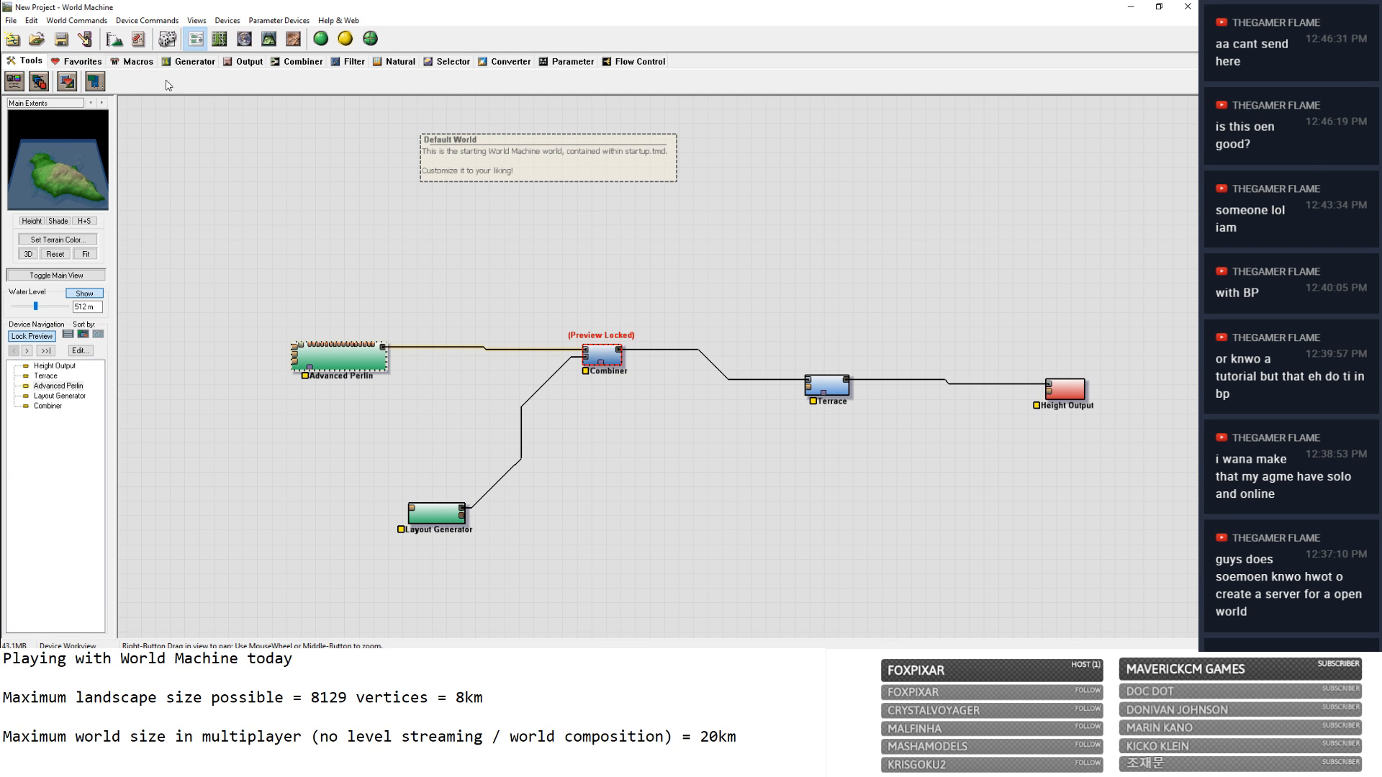
click(298, 63)
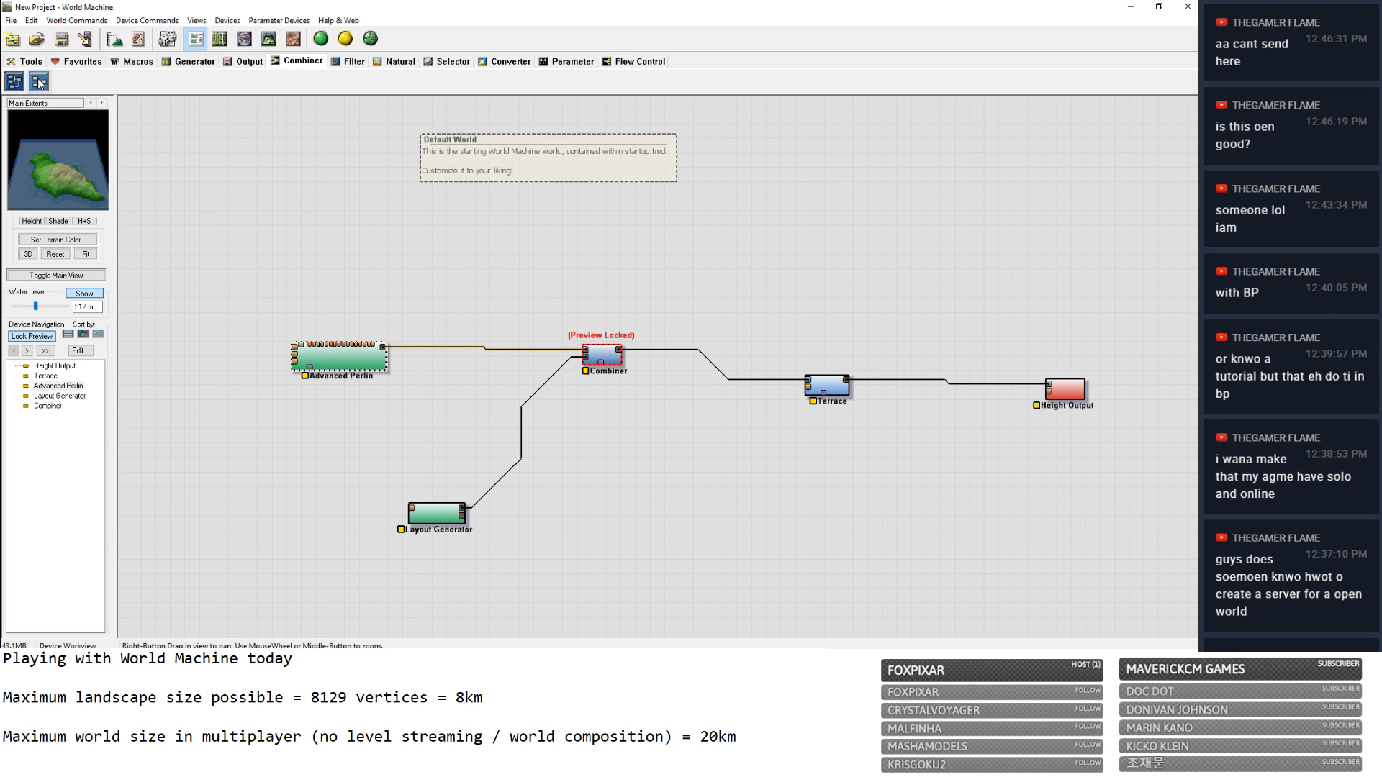
Insert a Clamp filter on the connection between Advanced Perlin and the Combiner and open its settings.
click(244, 62)
click(193, 62)
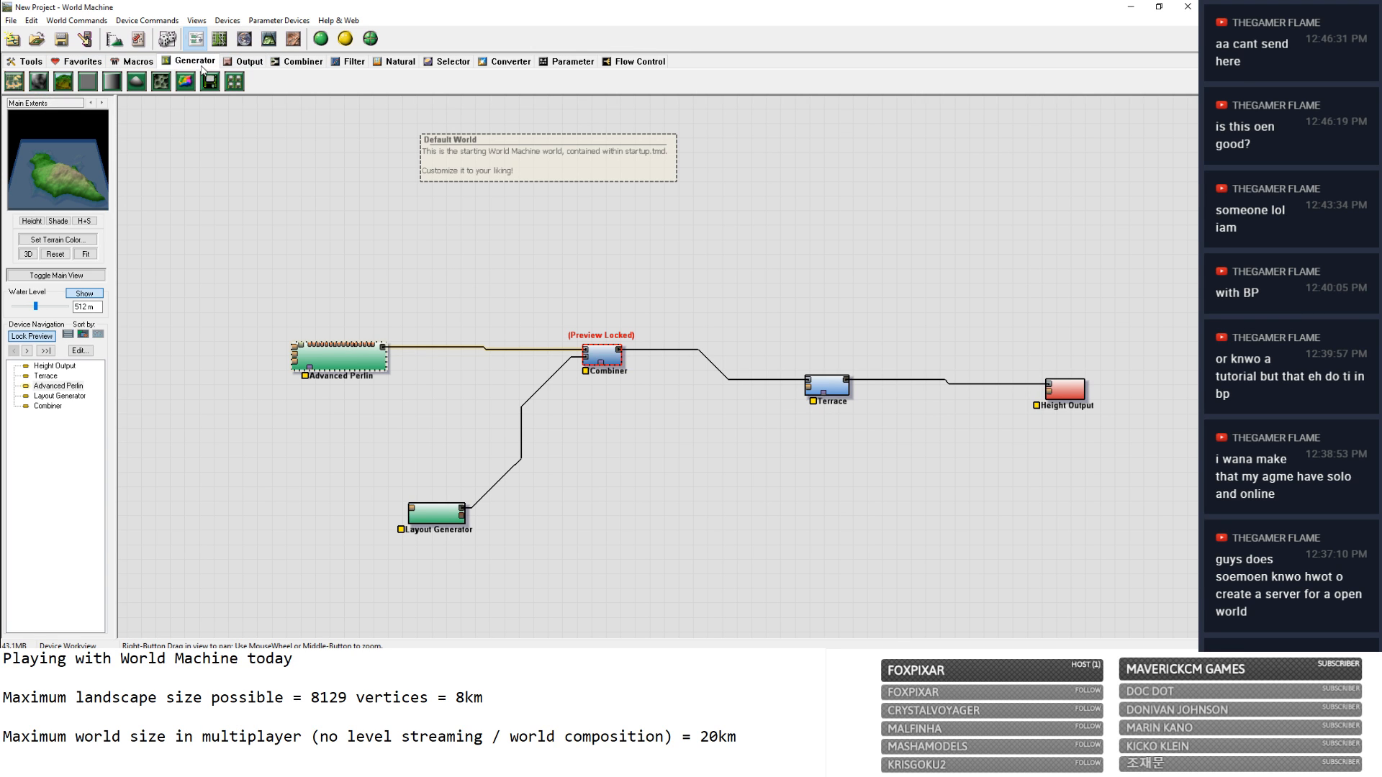
click(352, 62)
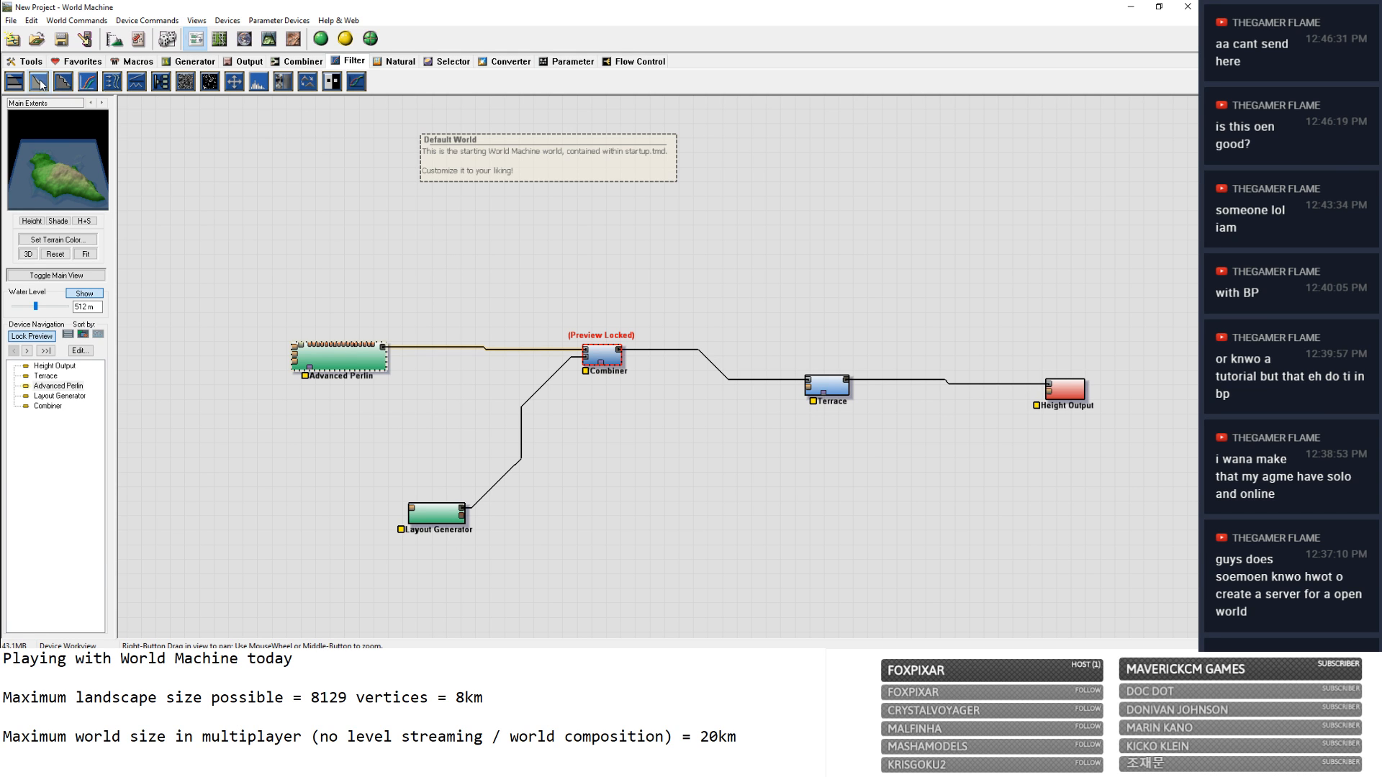
click(15, 81)
click(446, 348)
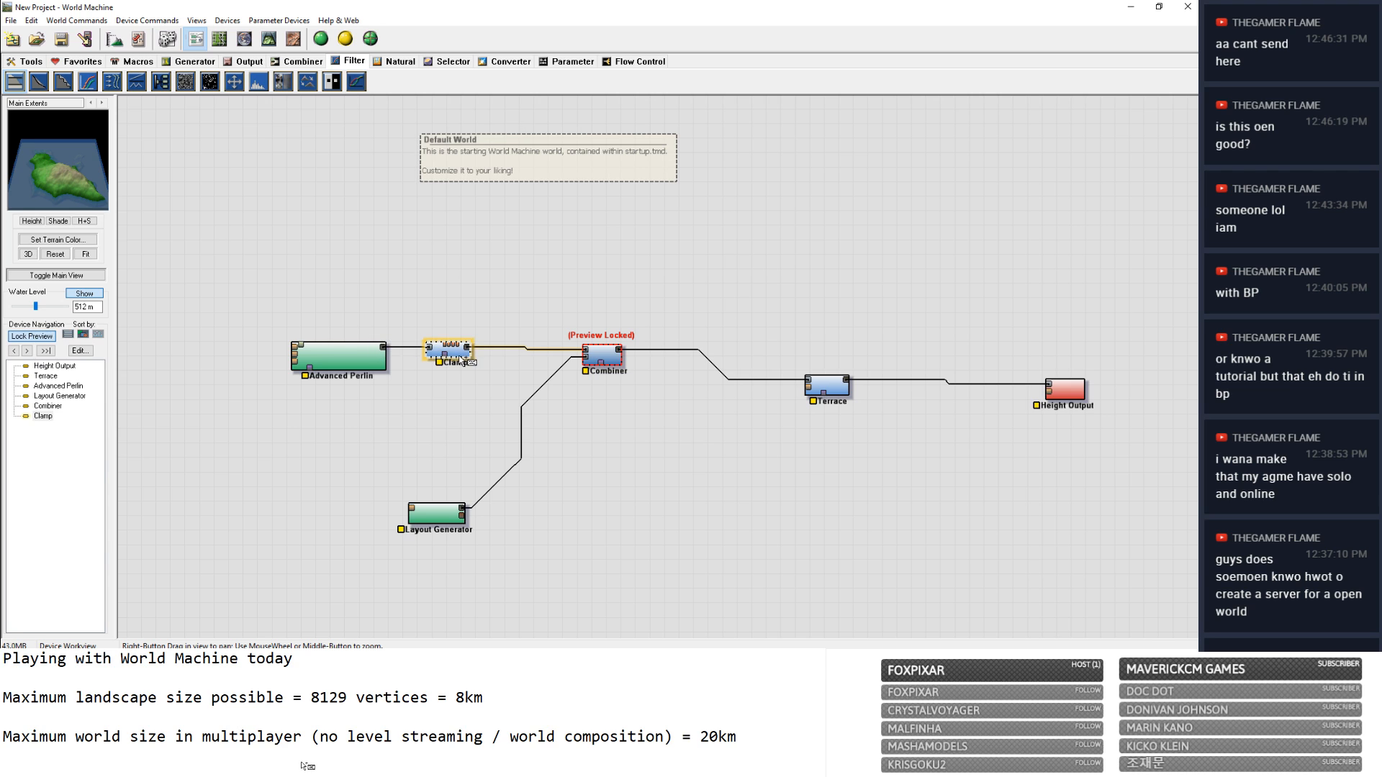
double_click(458, 356)
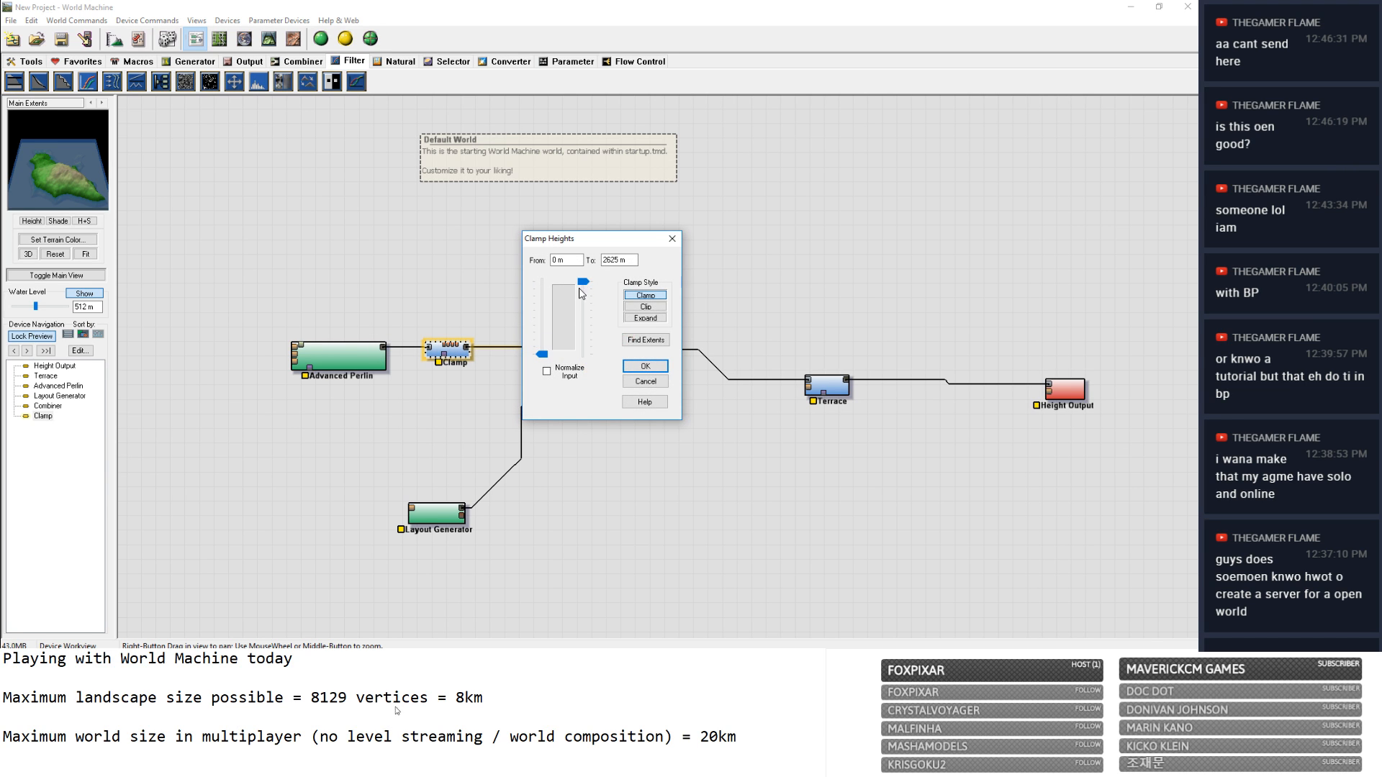
Try the Expand, Clip and Clamp styles with a lower limit of 971 m and with the automatically found extents.
mouse_move(540, 362)
mouse_down()
mouse_move(542, 320)
mouse_move(538, 366)
mouse_up()
mouse_move(583, 291)
mouse_down()
mouse_move(583, 327)
mouse_move(585, 270)
mouse_up()
mouse_move(547, 357)
mouse_down()
mouse_move(552, 325)
mouse_move(546, 343)
mouse_up()
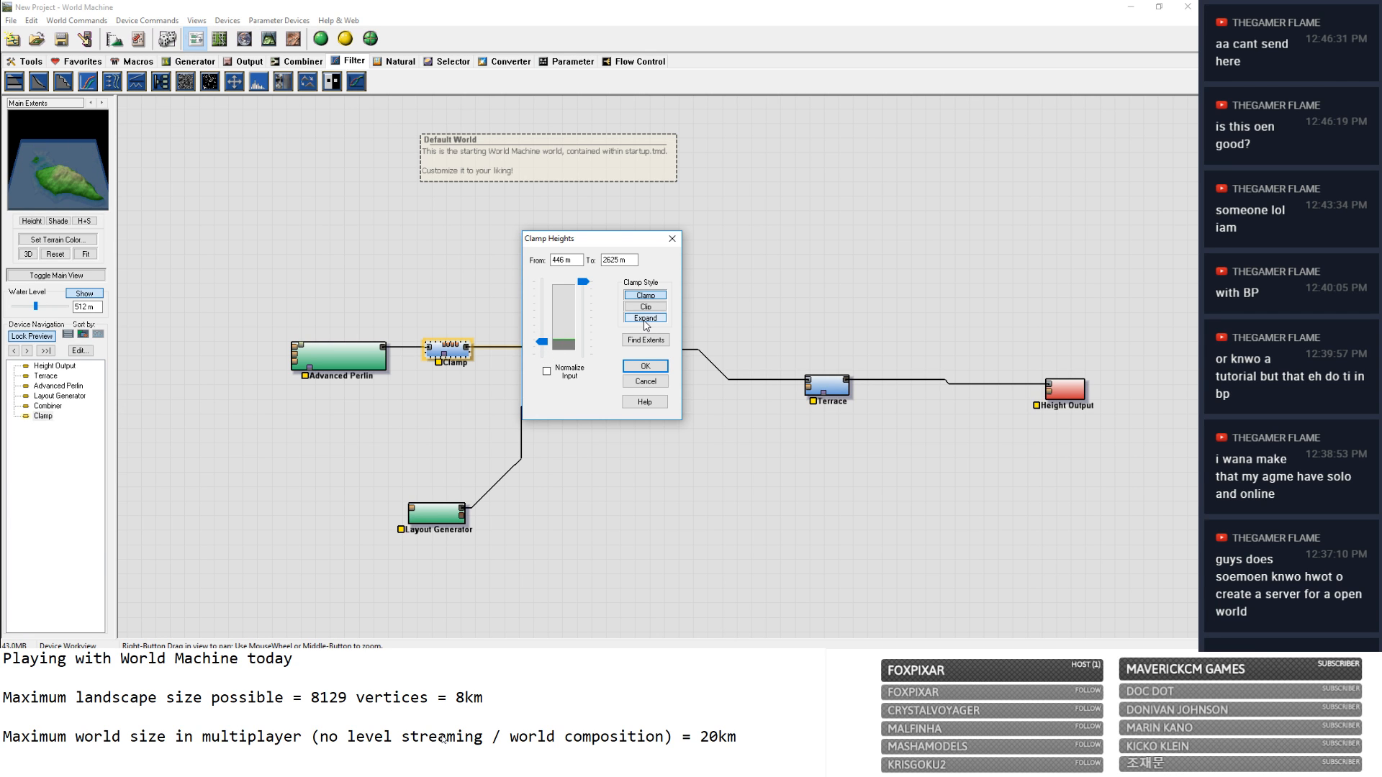
click(645, 318)
mouse_move(540, 343)
mouse_down()
mouse_move(547, 332)
mouse_move(545, 354)
mouse_up()
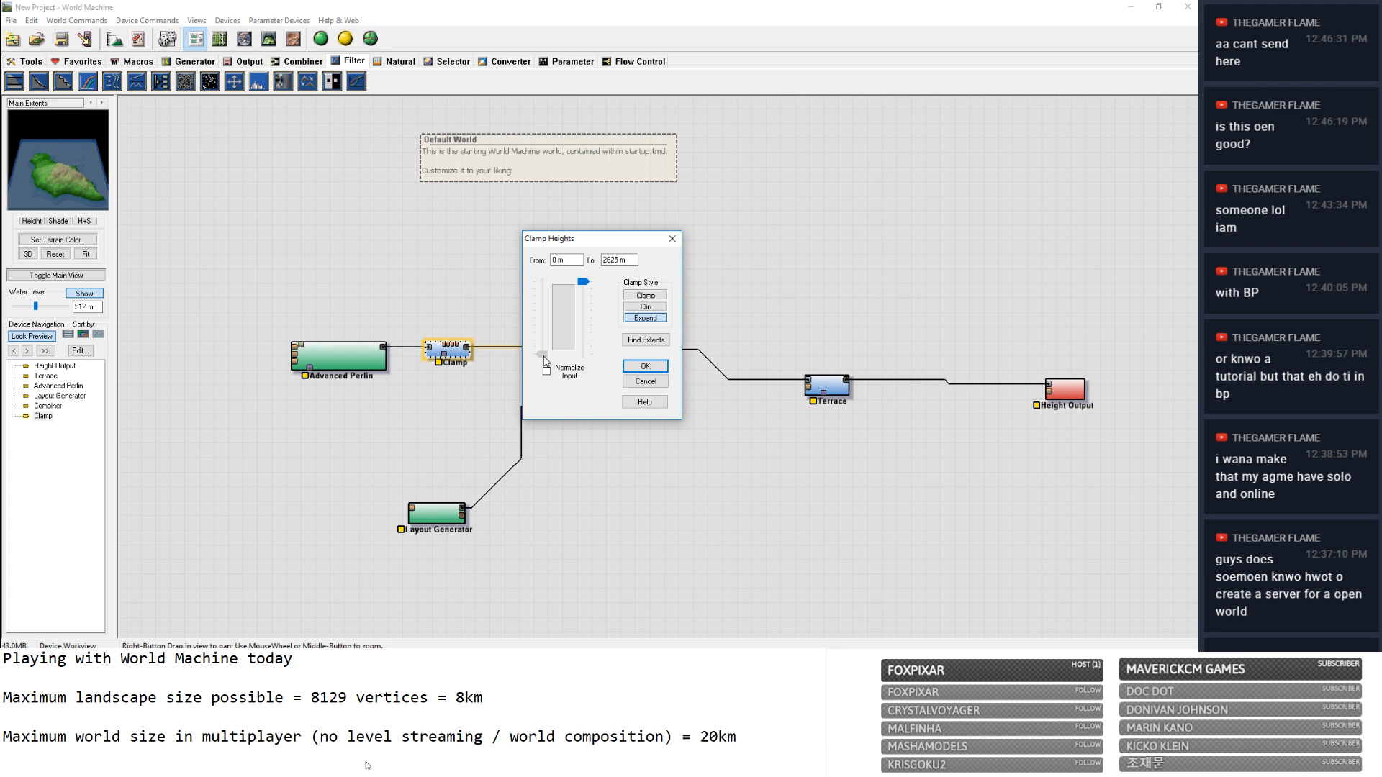
click(638, 308)
drag(545, 358, 565, 327)
click(642, 296)
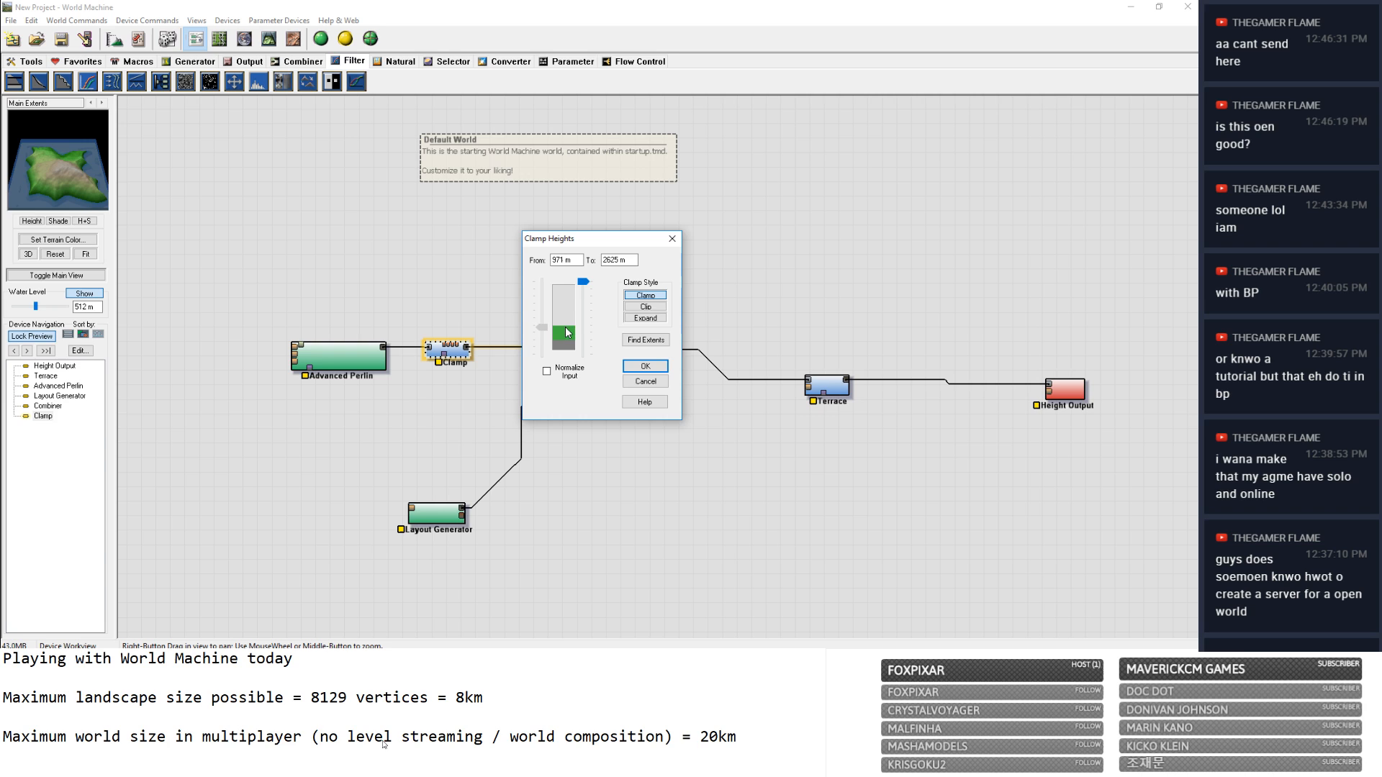
click(656, 346)
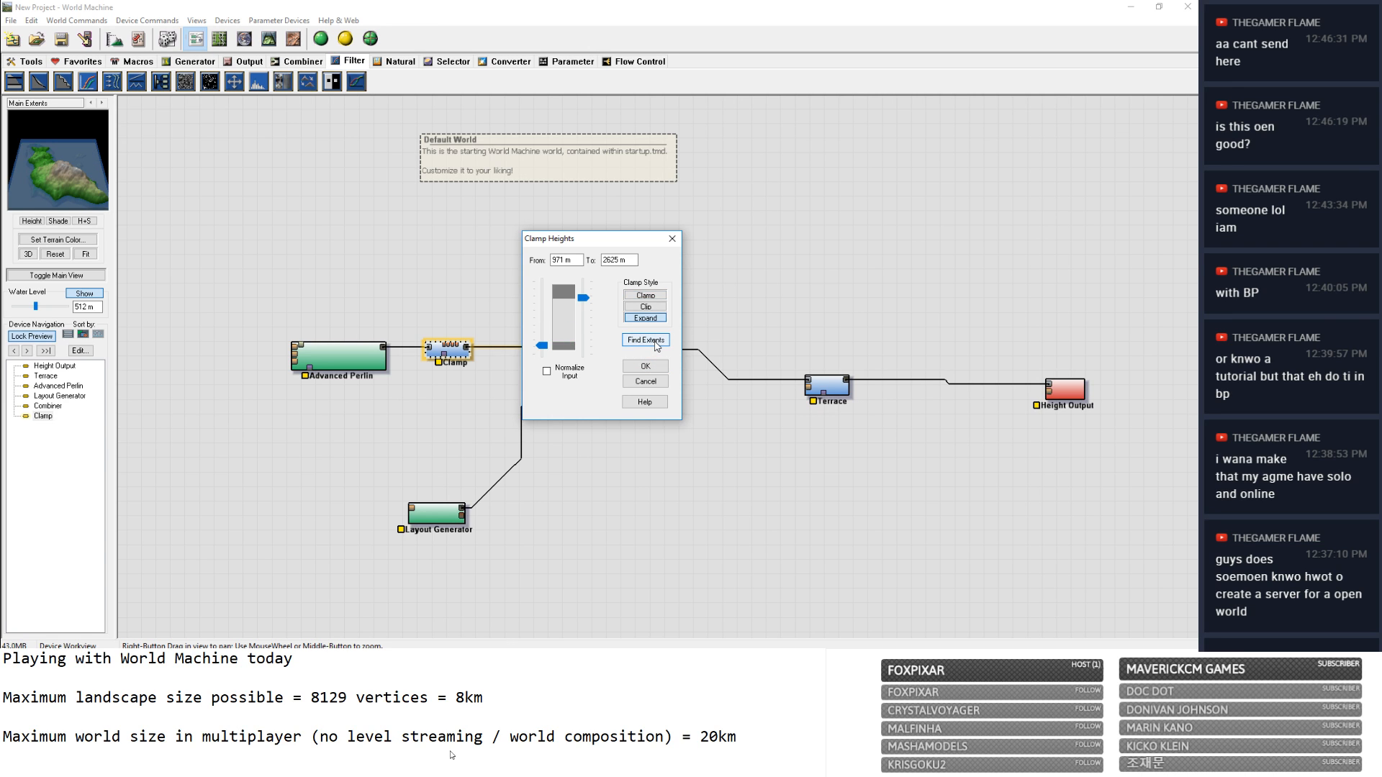
click(656, 300)
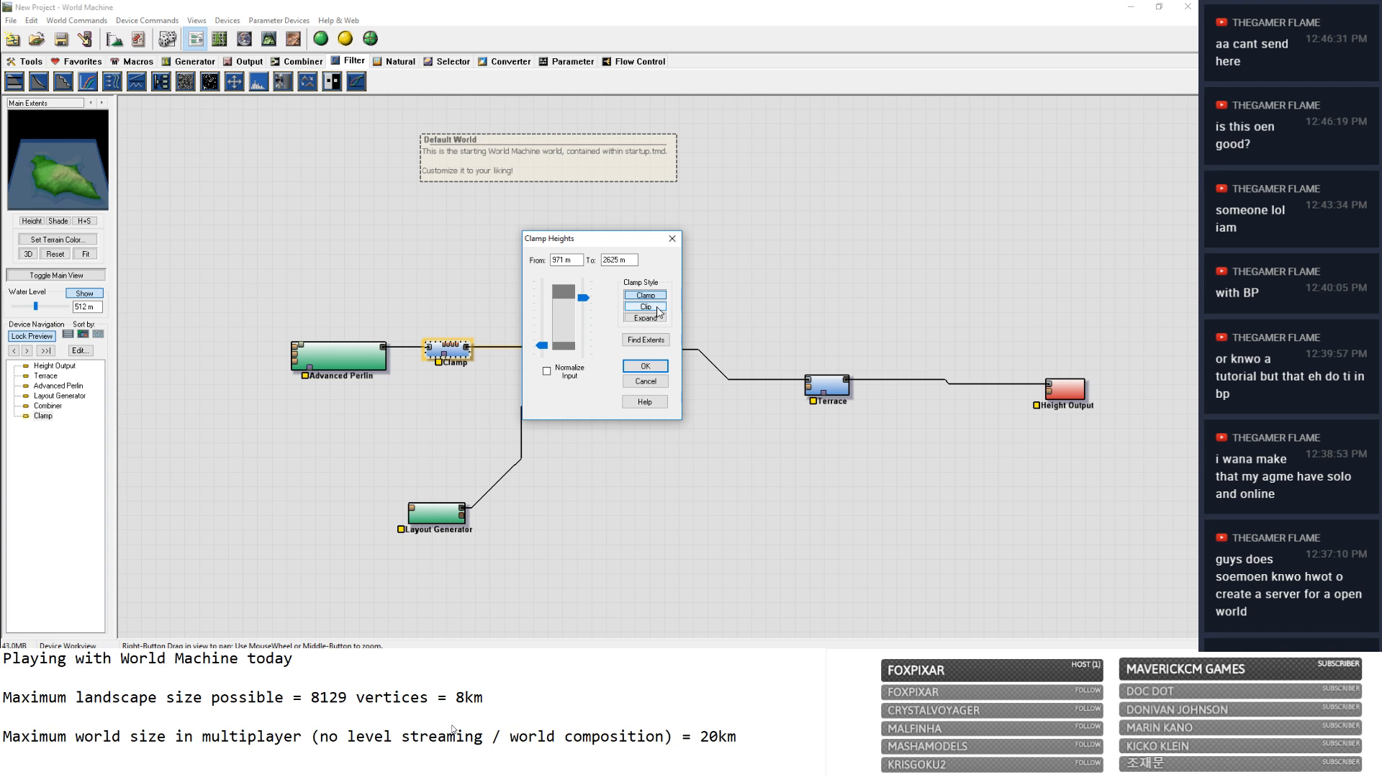
click(657, 307)
Set the Clamp device to the Clamp style with heights from 1181 m to 2625 m.
click(660, 297)
drag(586, 303, 584, 274)
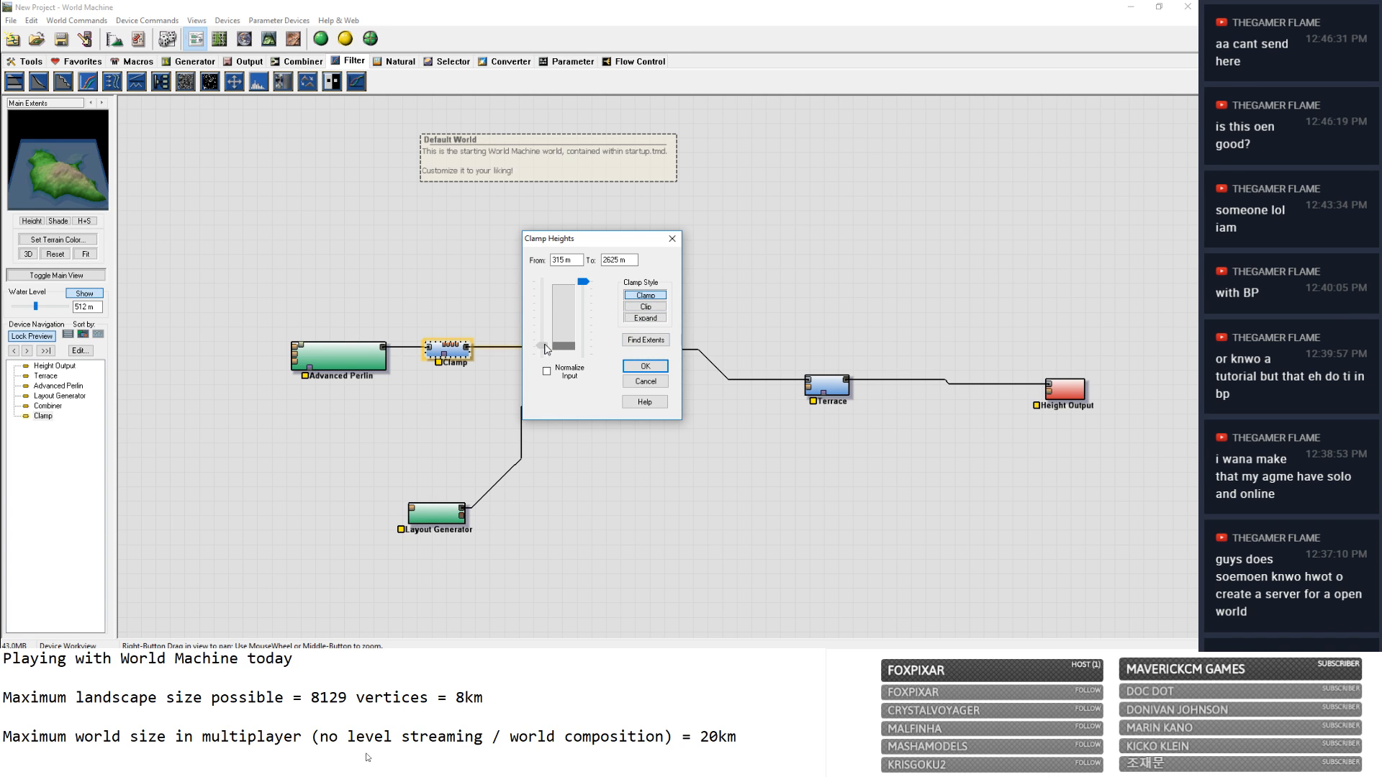
drag(545, 349, 562, 326)
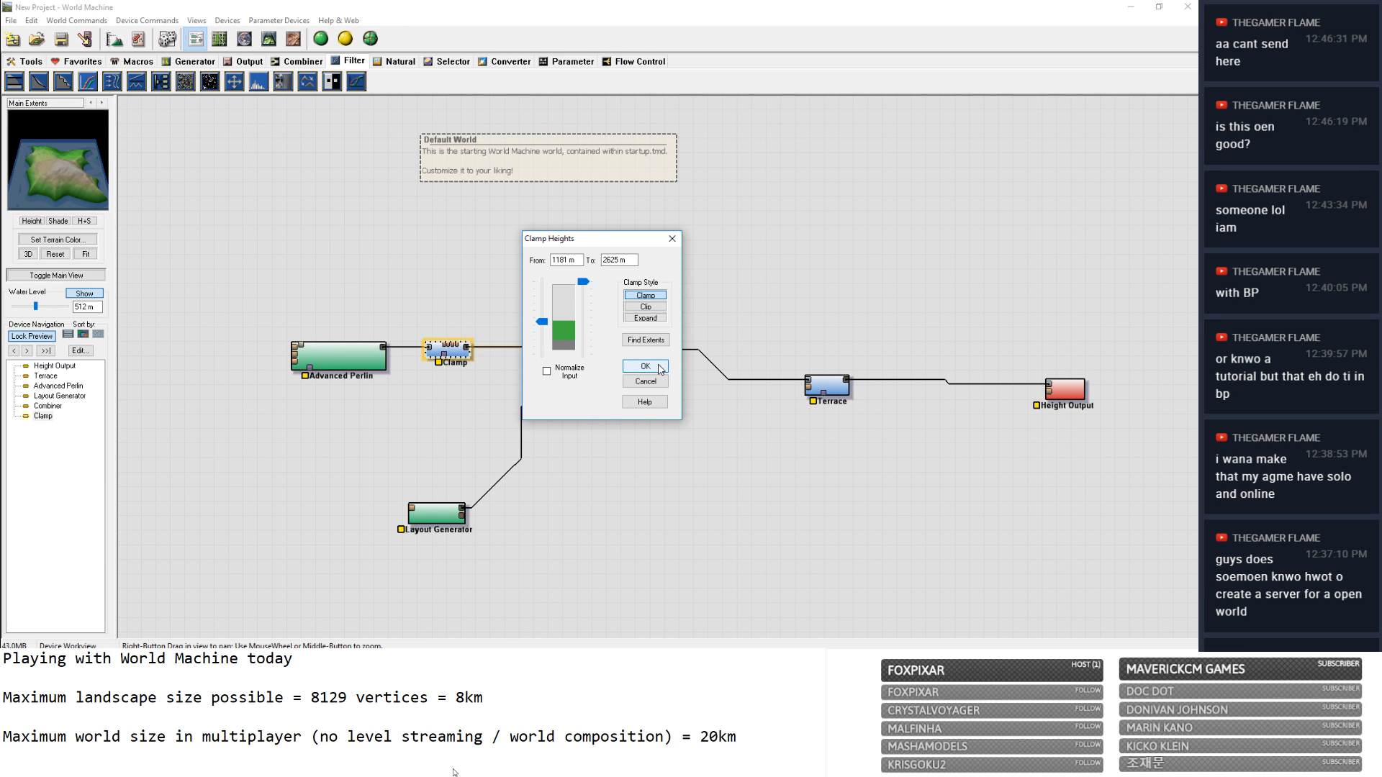
click(646, 366)
Lock the preview on the Terrace device.
click(604, 360)
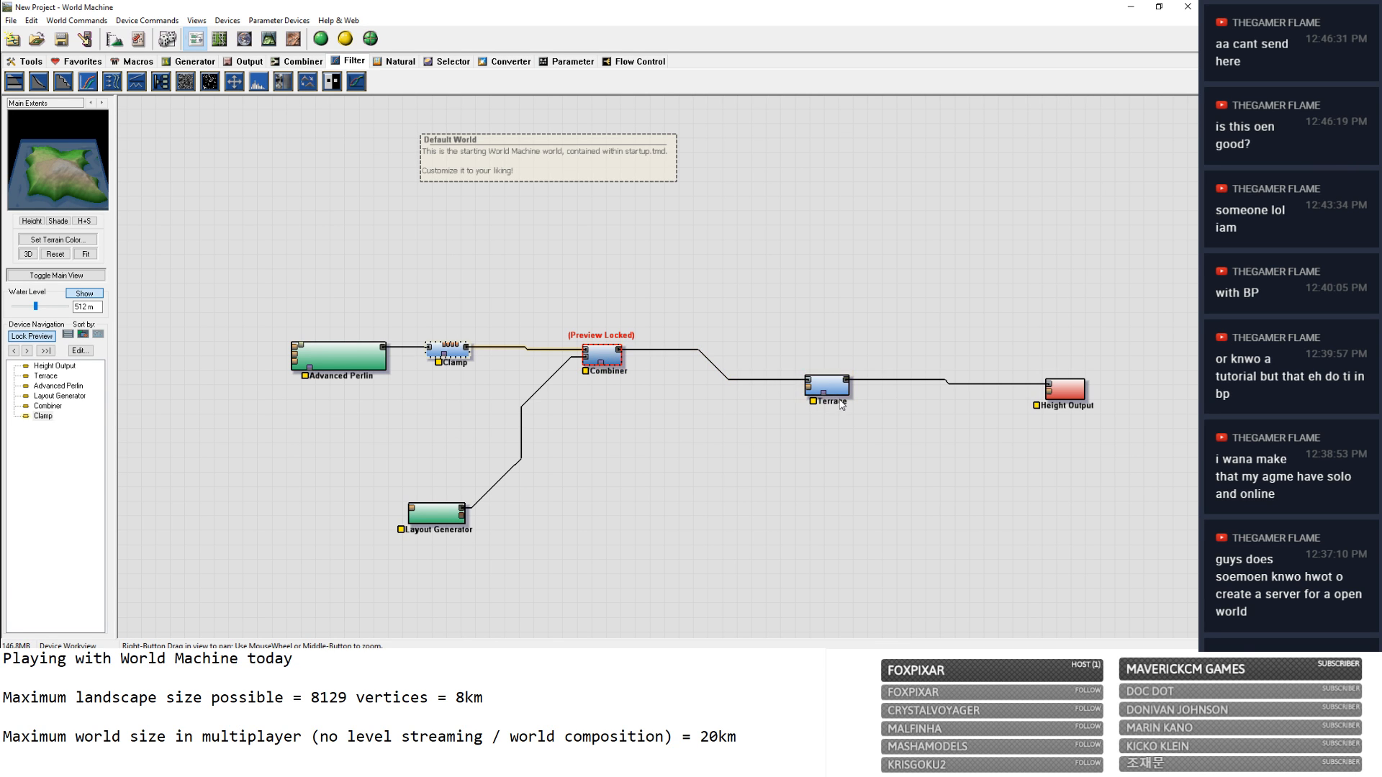
click(838, 388)
right_click(839, 390)
click(866, 408)
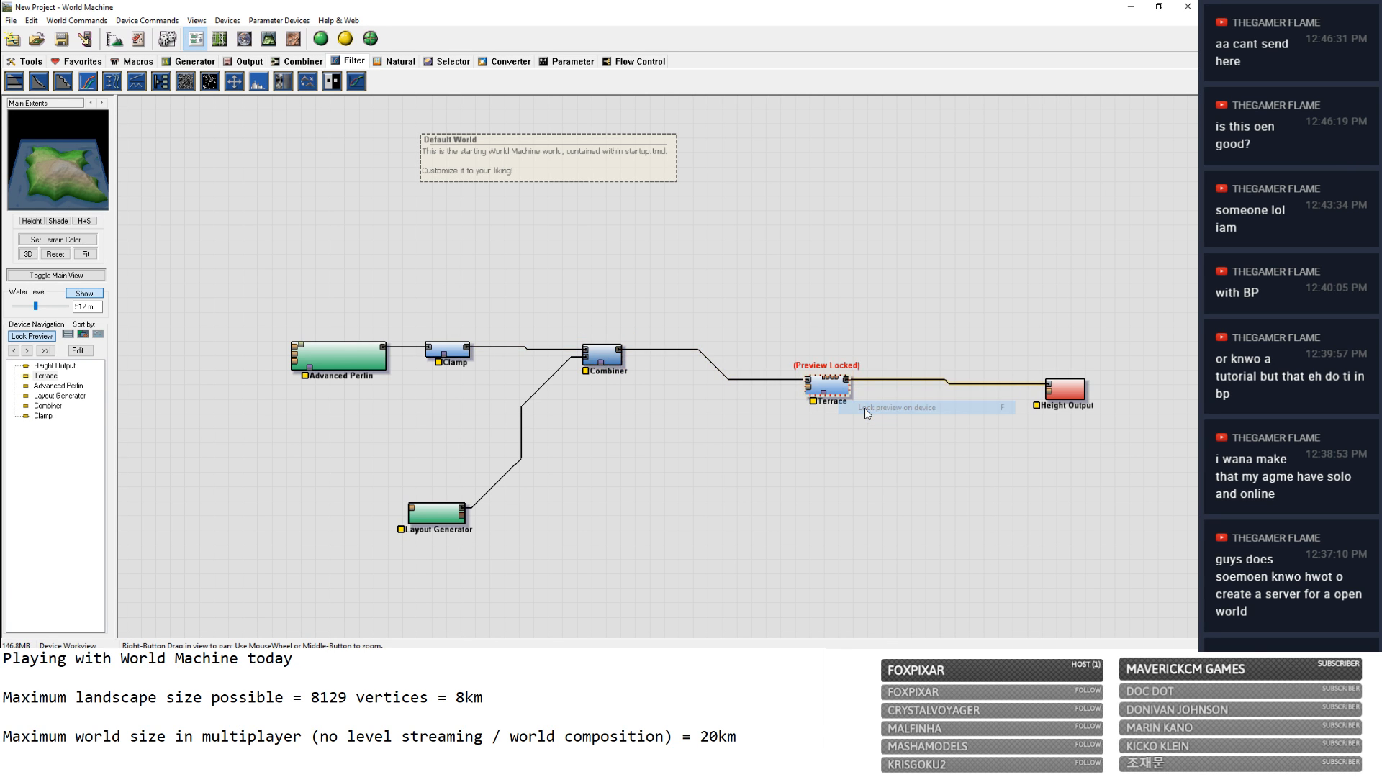
Inspect the terraced terrain in the 3D view and start a normal build of the main extents at 8129 x 8129.
click(268, 38)
drag(571, 296, 566, 188)
scroll(726, 381, up, 4)
scroll(726, 387, down, 2)
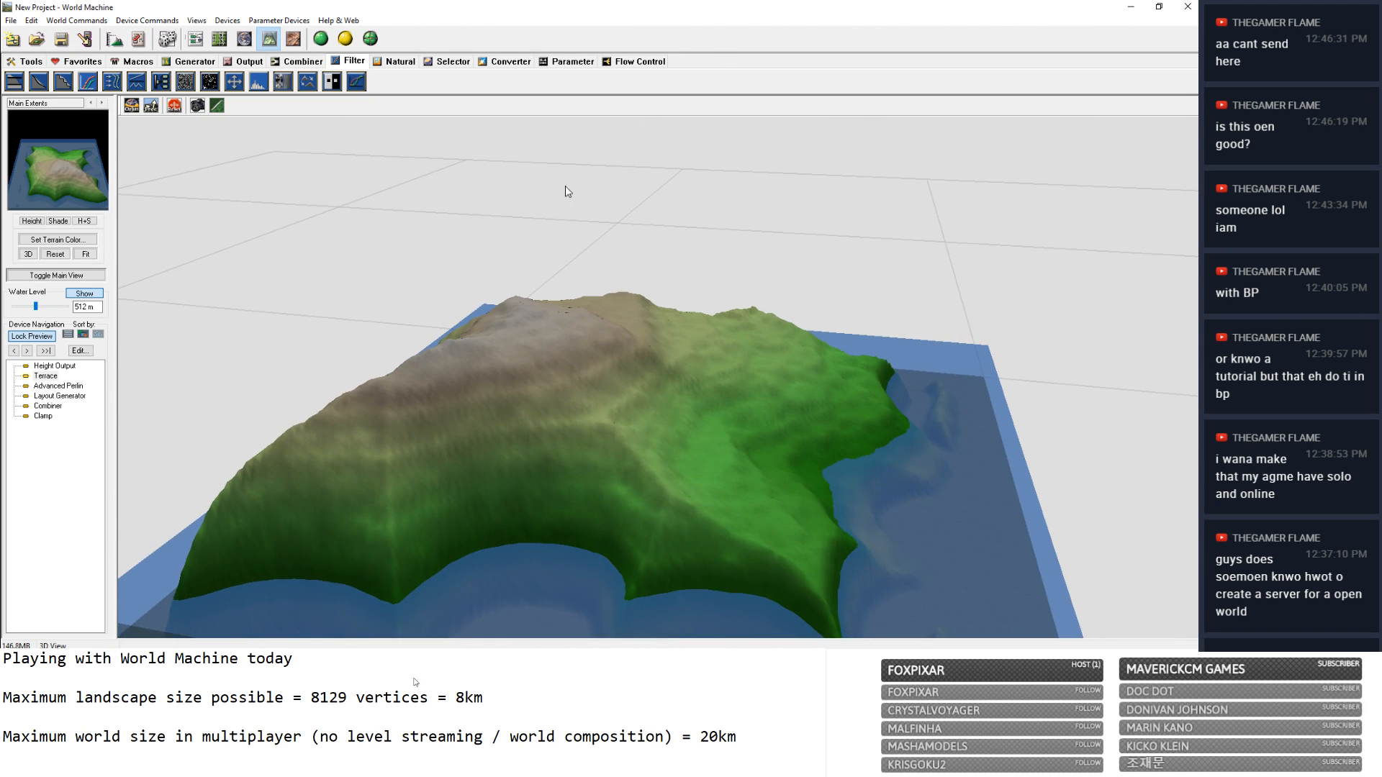
click(321, 38)
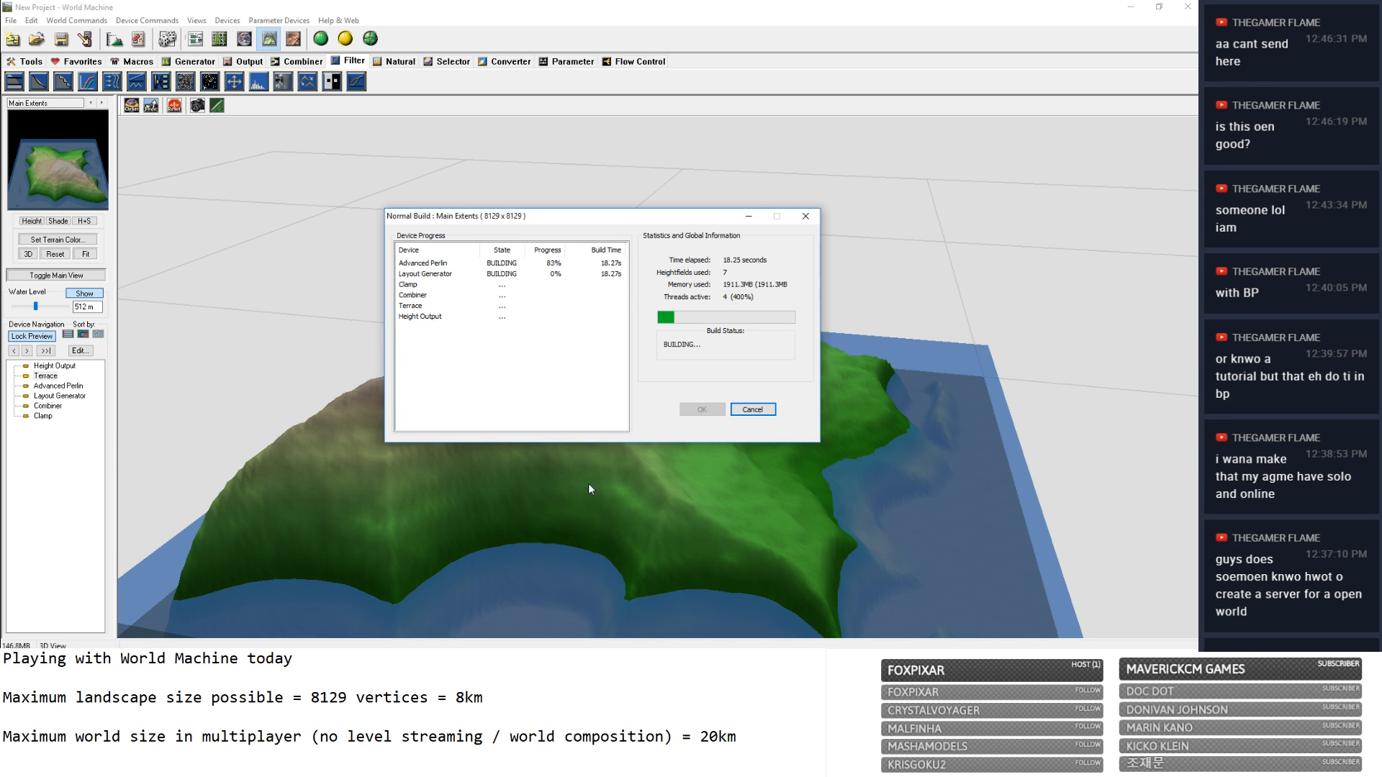
Look around MainMap's island and buildings in Unreal Editor, then return to World Machine and move the build progress window clear of the terrain.
key(alt+Tab)
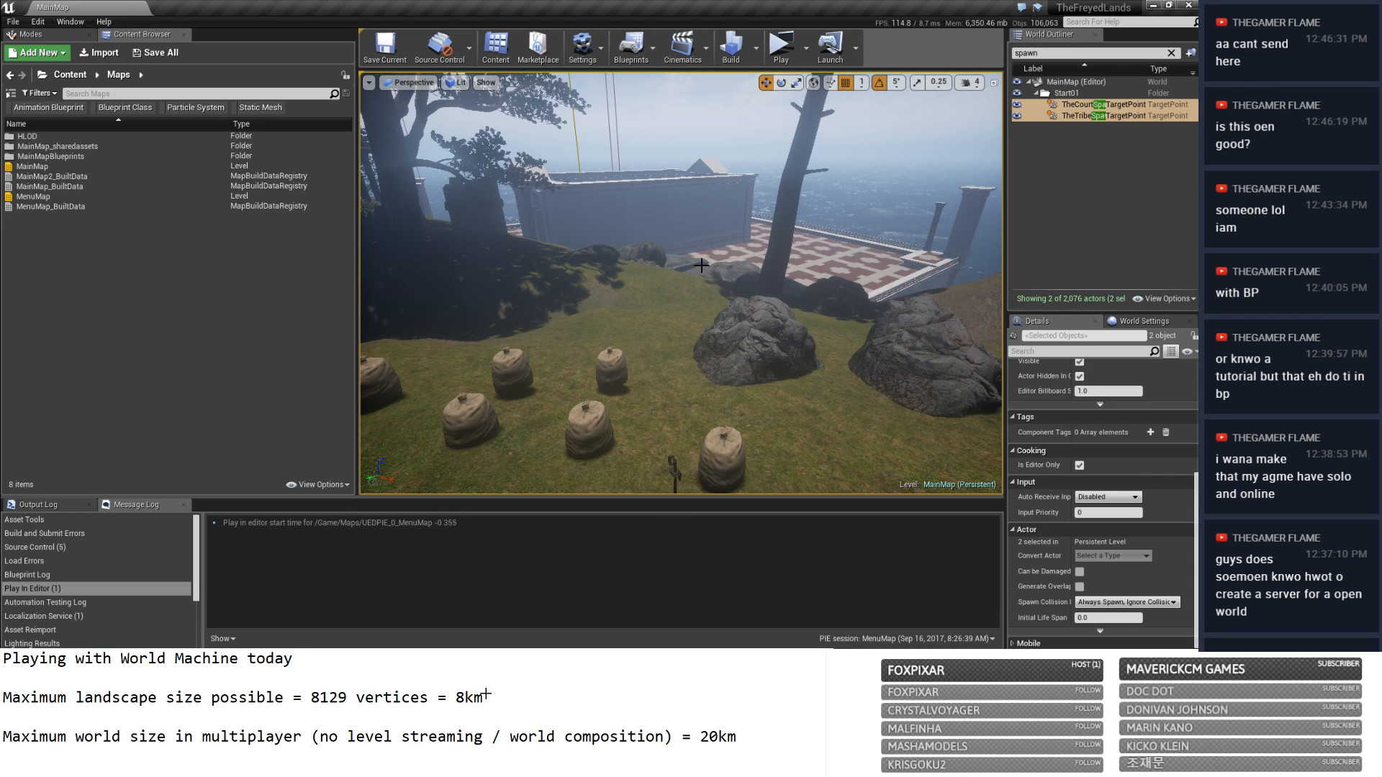
mouse_move(701, 265)
right_down()
mouse_move(784, 263)
mouse_move(799, 221)
mouse_move(796, 256)
mouse_move(794, 216)
mouse_move(796, 251)
mouse_move(742, 256)
mouse_move(690, 236)
mouse_move(703, 265)
right_up()
key(w)
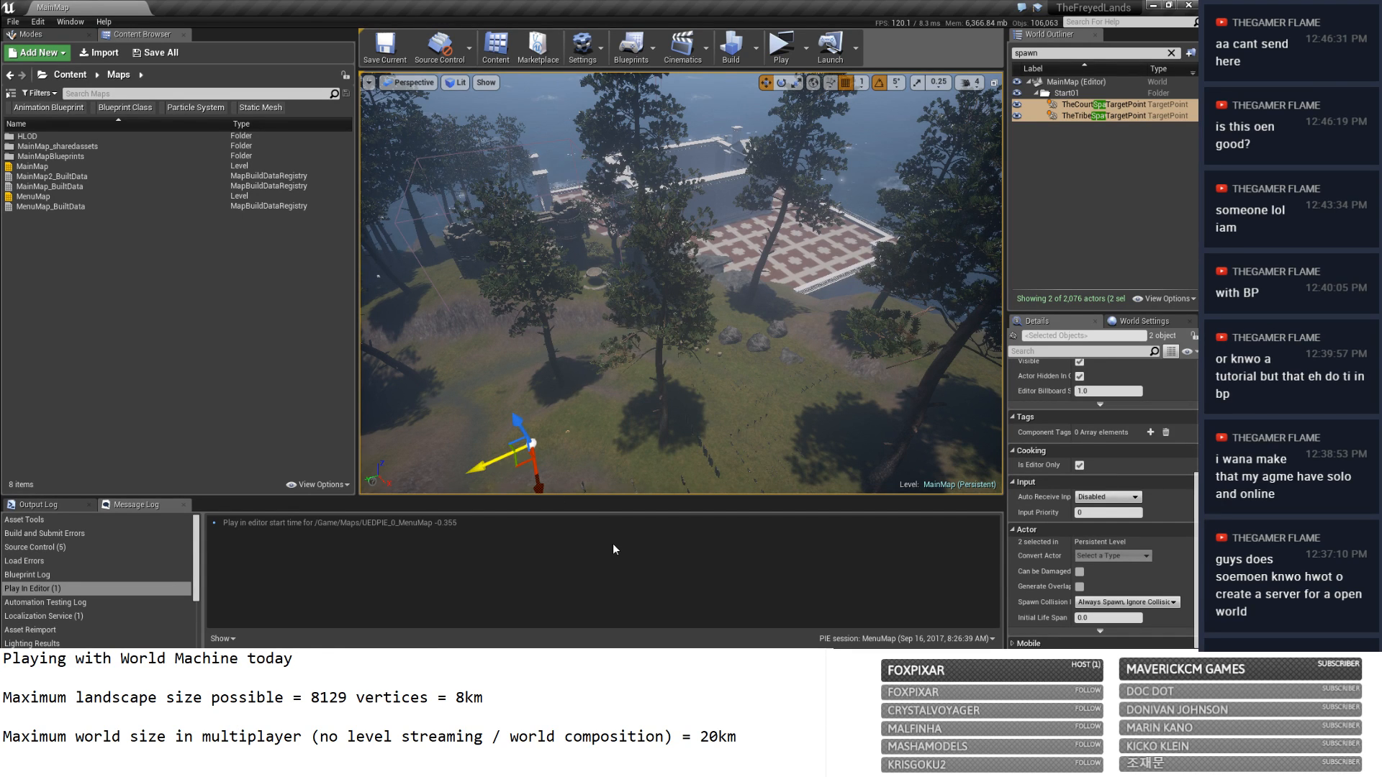
right_drag(654, 336, 623, 254)
key(alt+Tab)
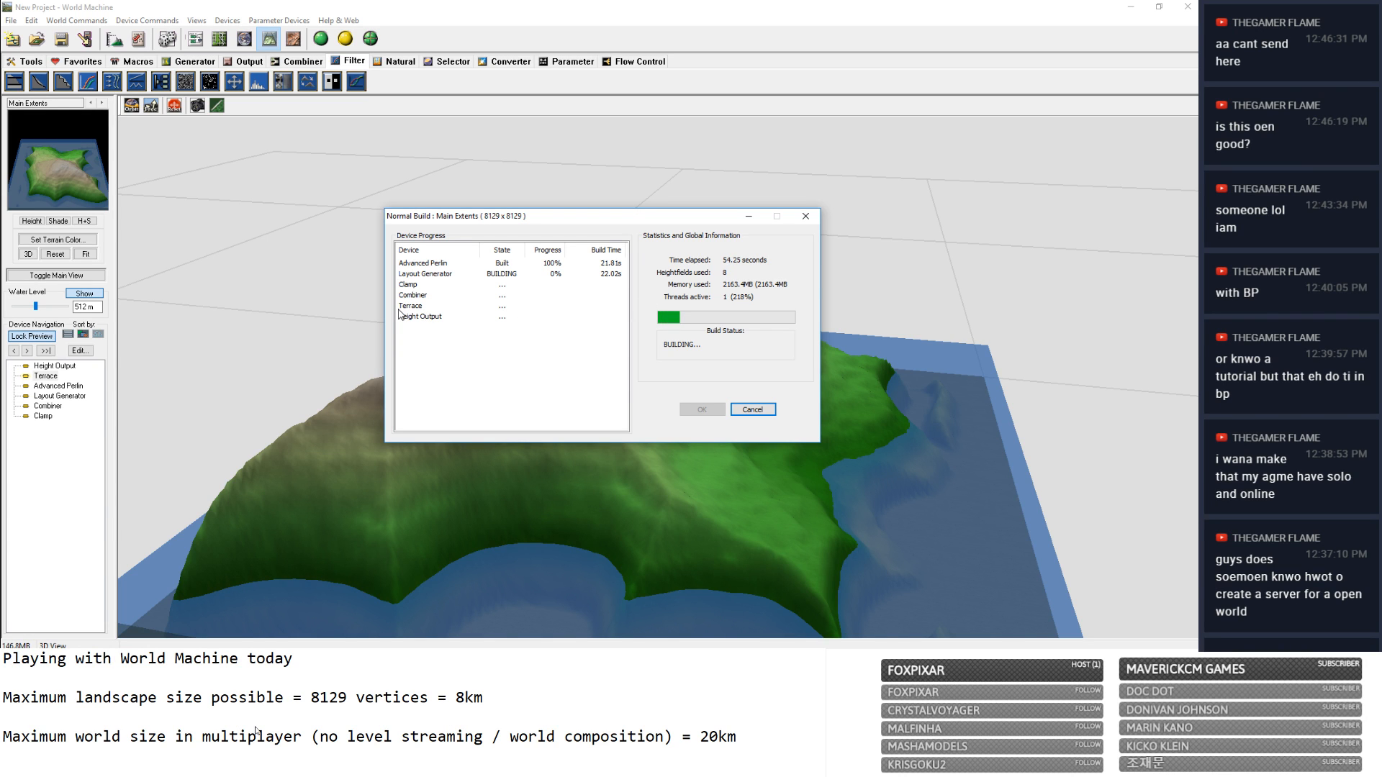
key(alt+Tab)
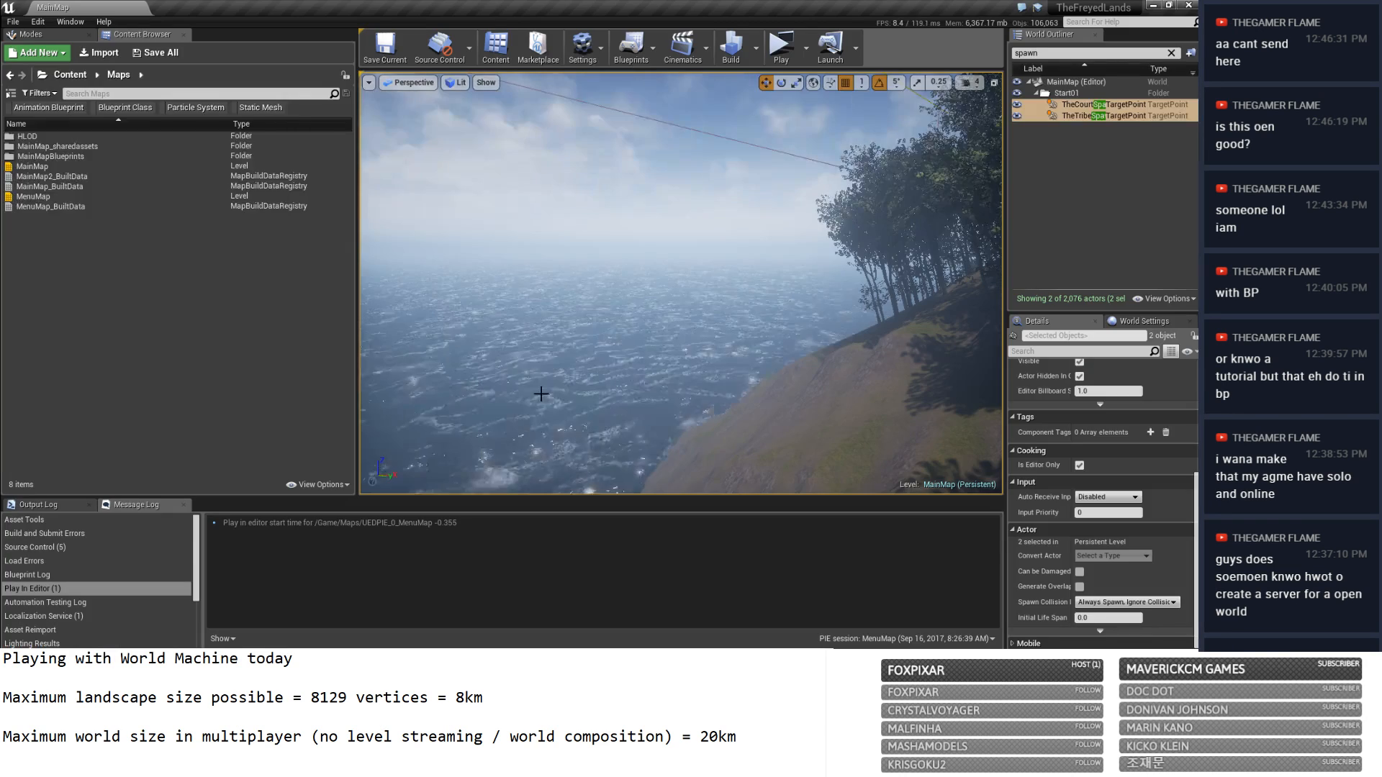
right_drag(541, 394, 1109, 411)
right_drag(541, 394, 863, 393)
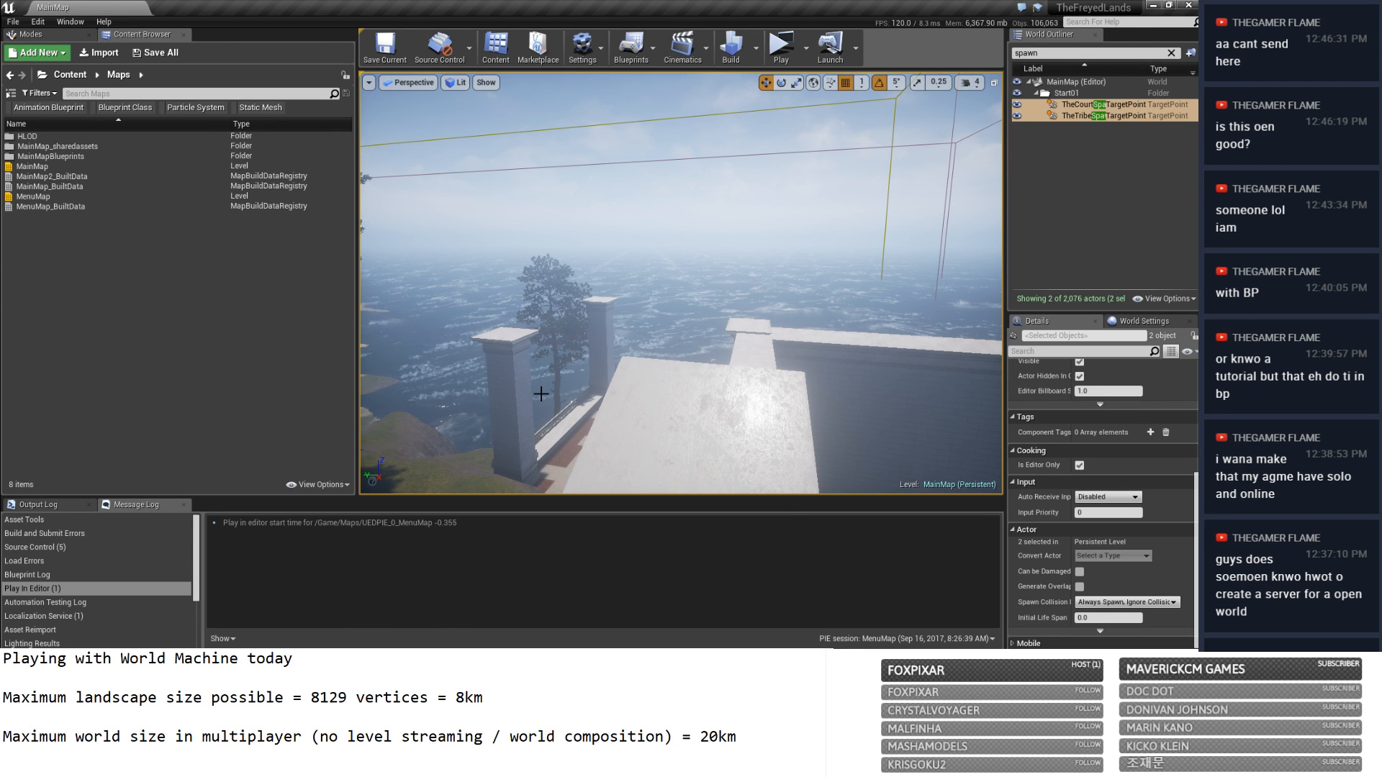
key(alt+Tab)
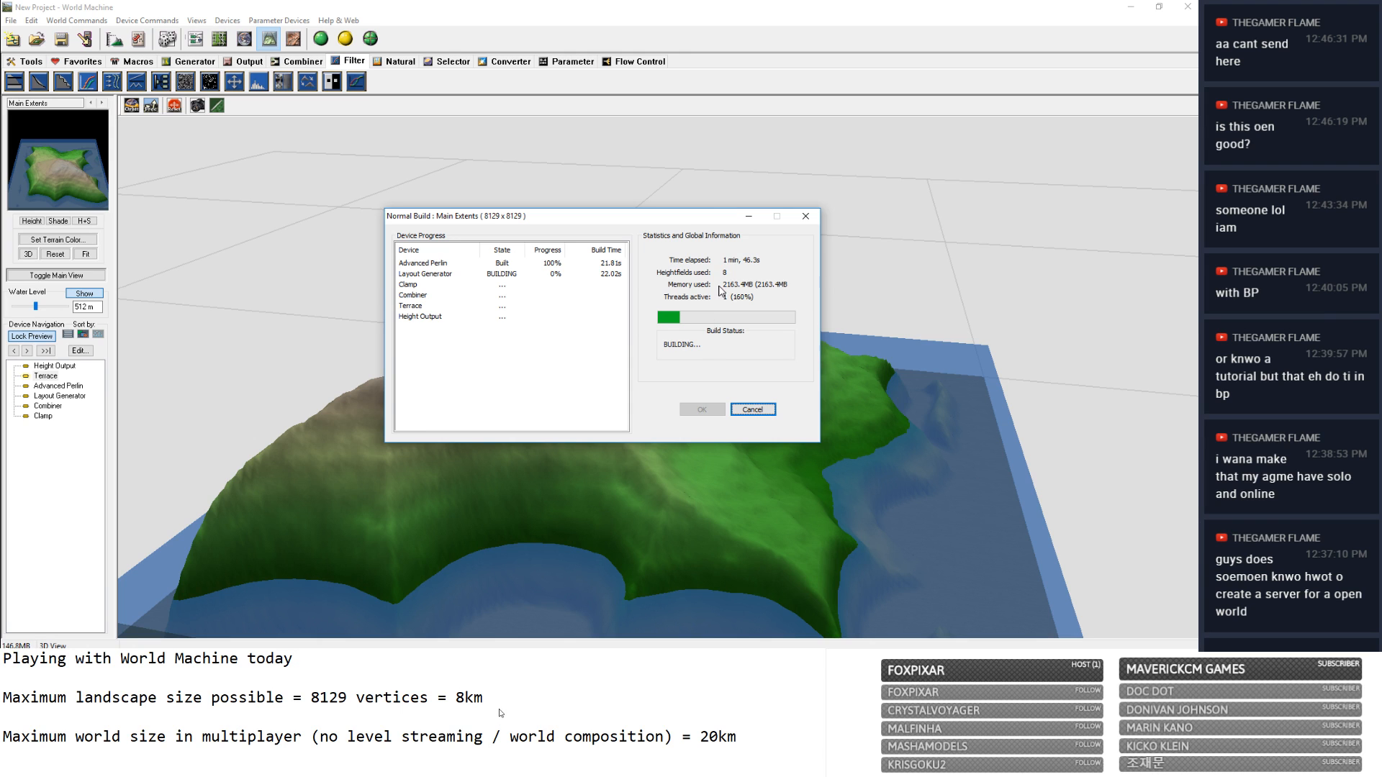
drag(627, 225, 927, 102)
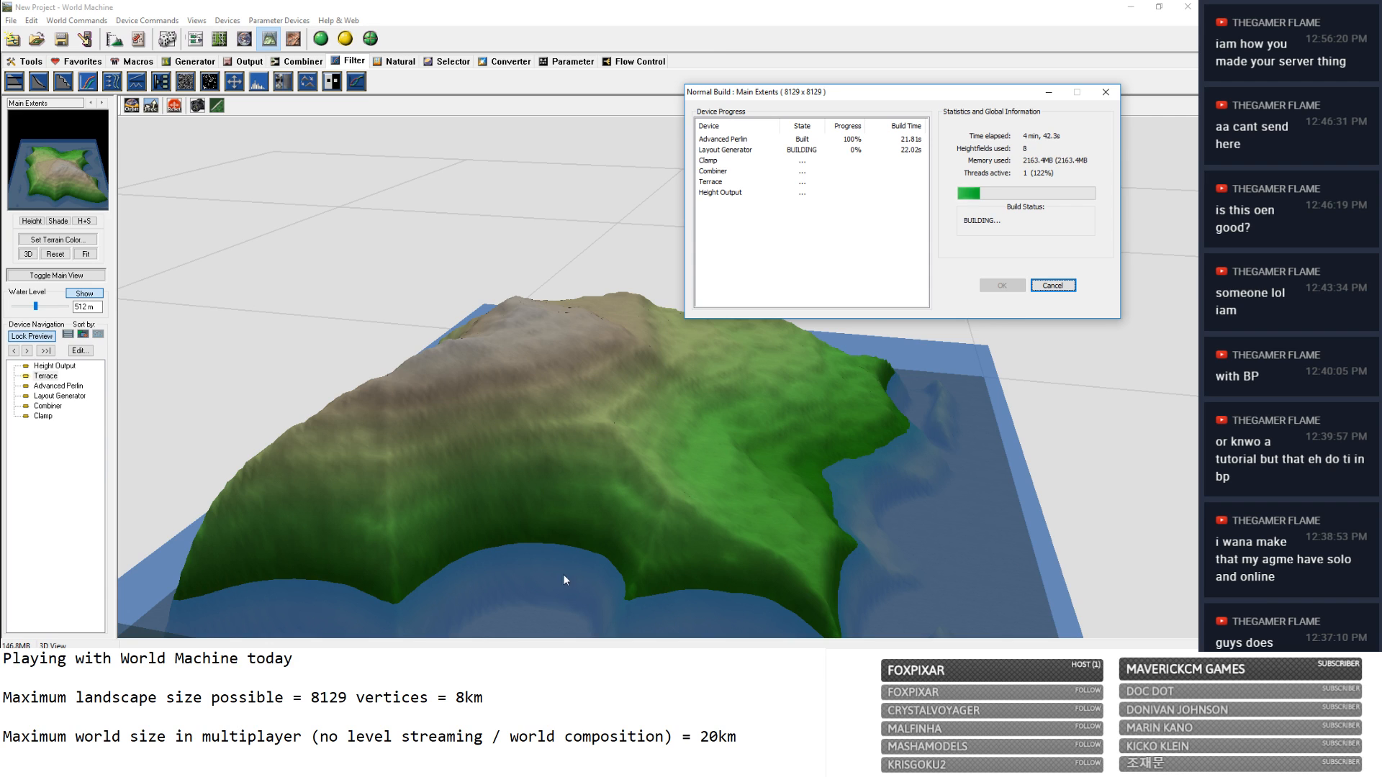
Close the YouTube browser window and switch to OBS.
click(537, 664)
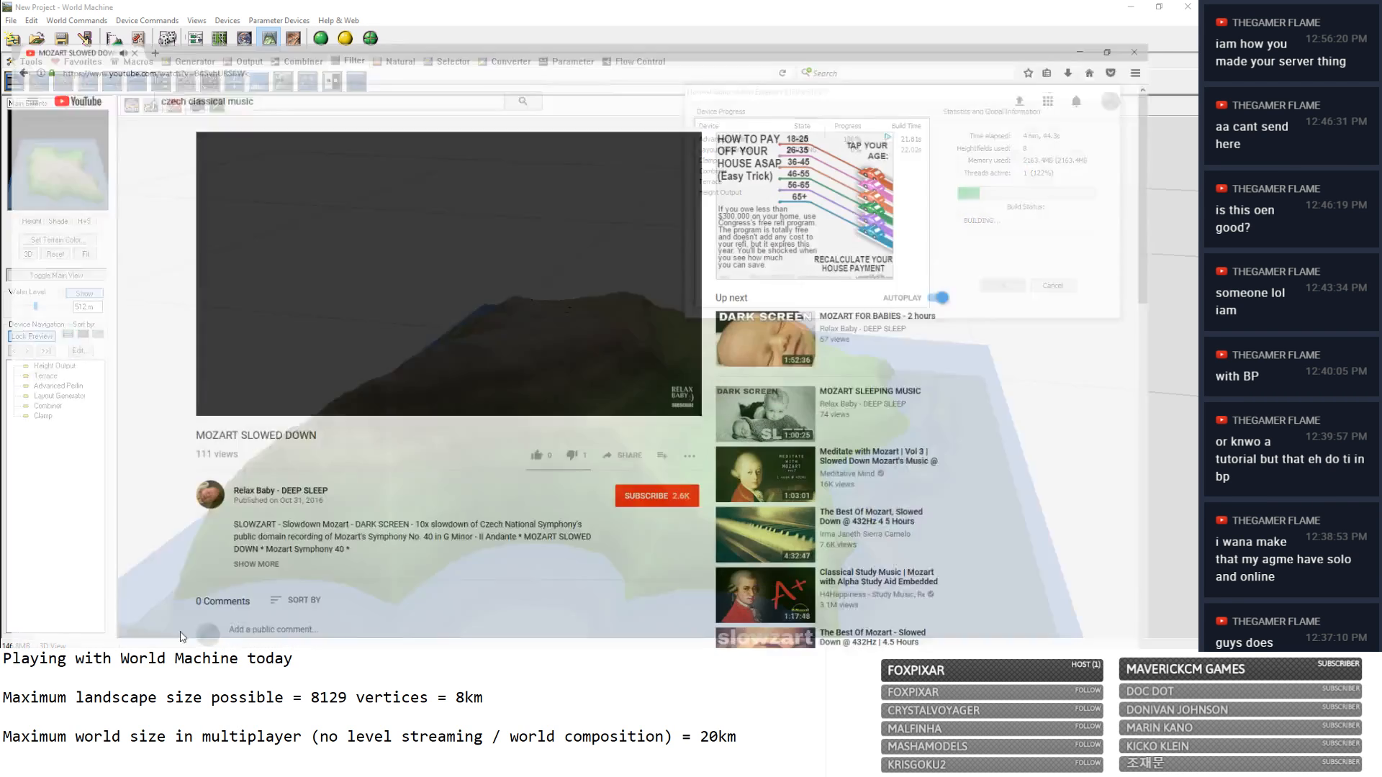
click(1189, 6)
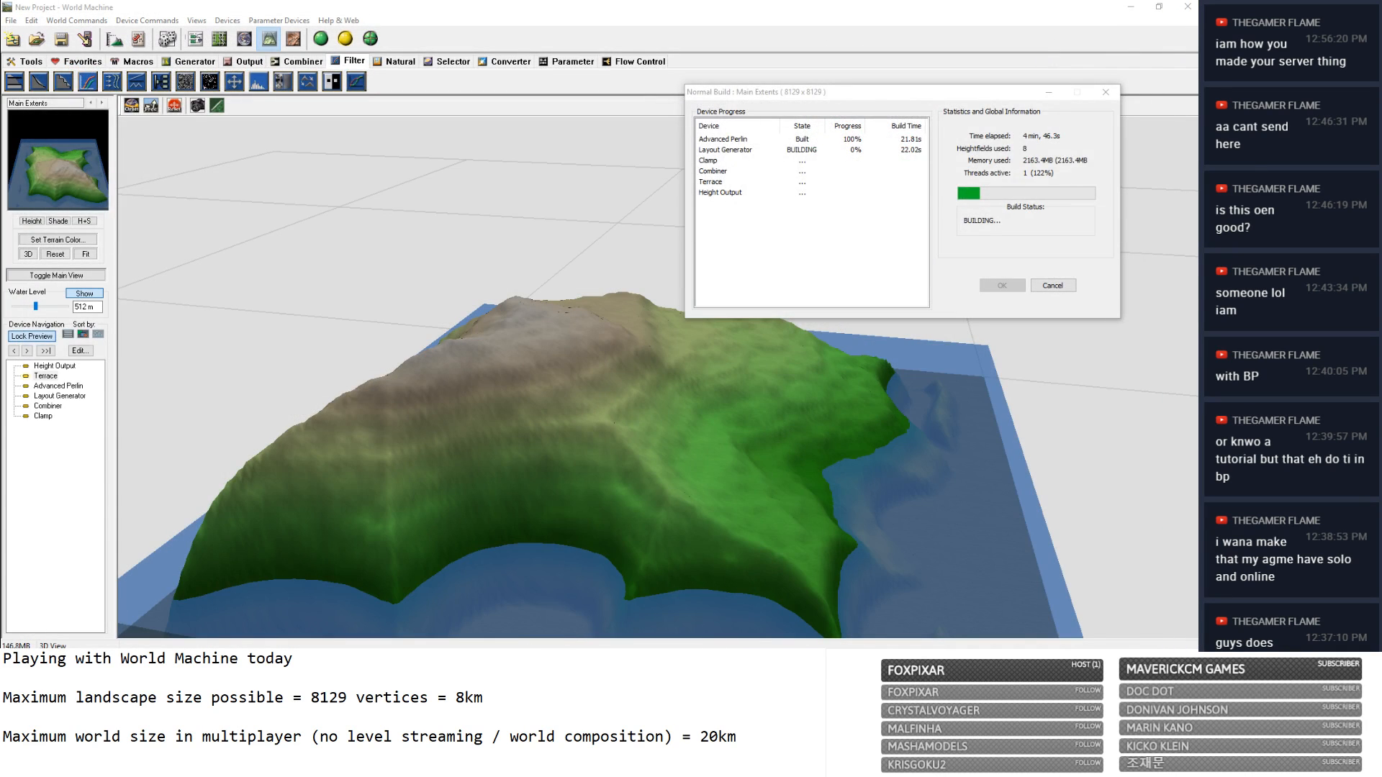
click(554, 661)
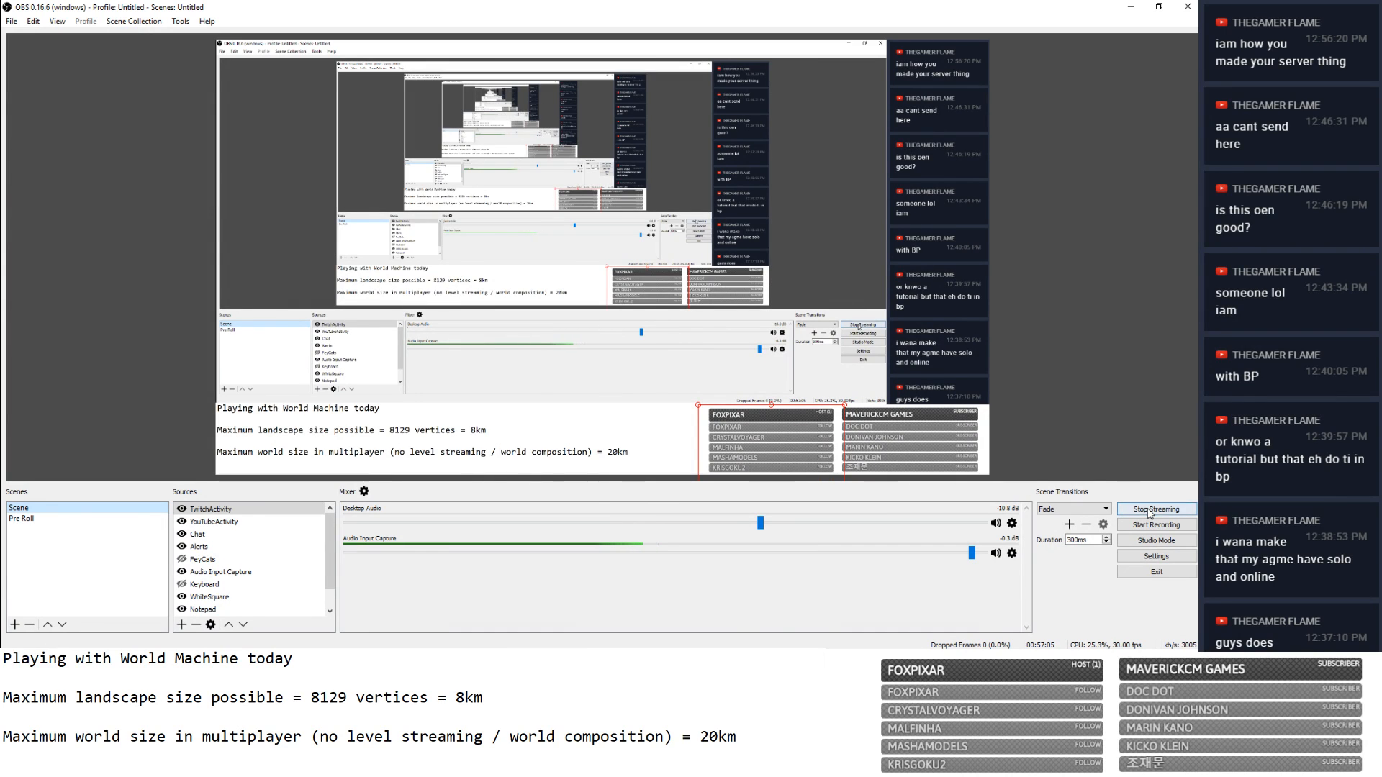